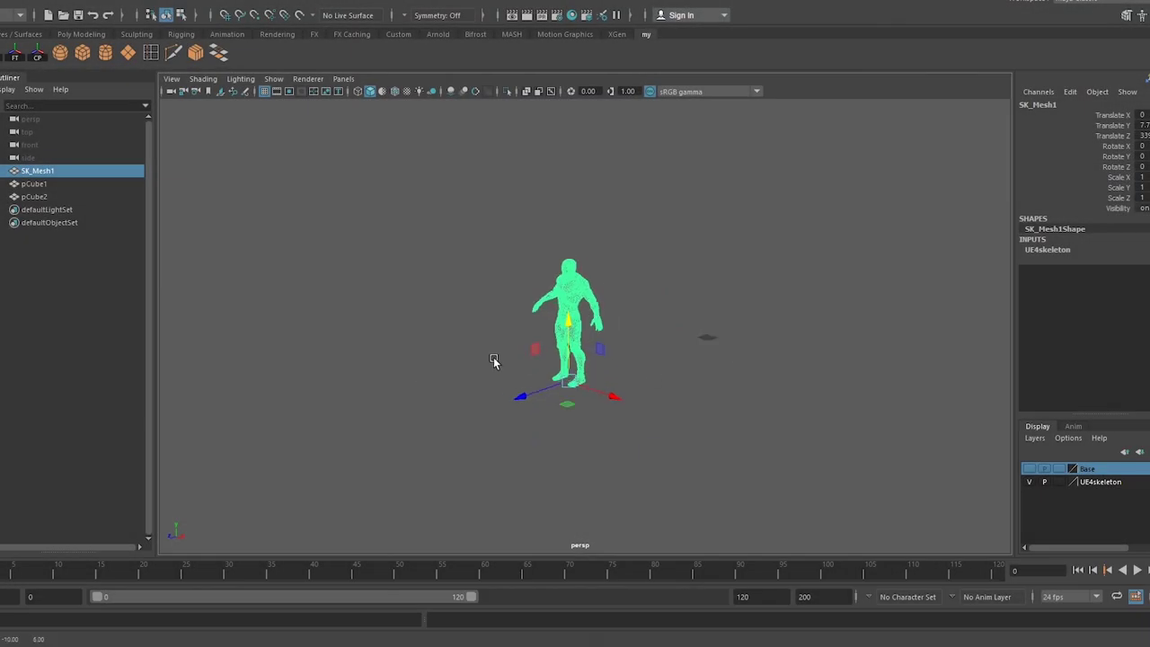
- Pull the box's top edge upward into a peaked gable roof shape
alt+drag(570, 254, 482, 244)
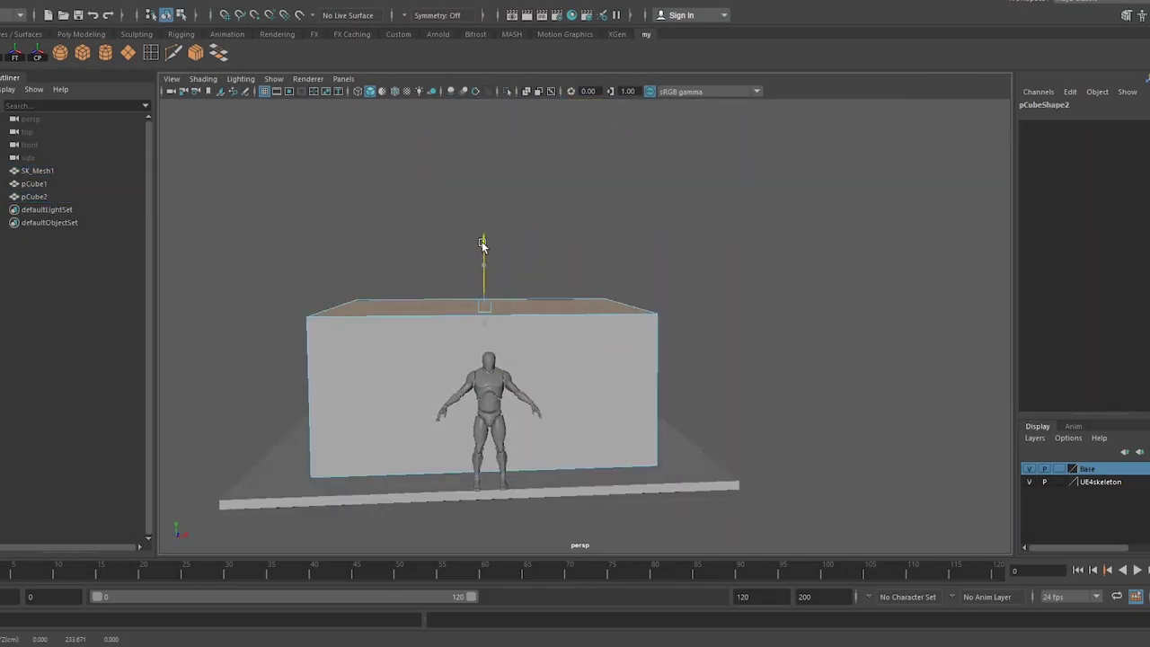
key(F8)
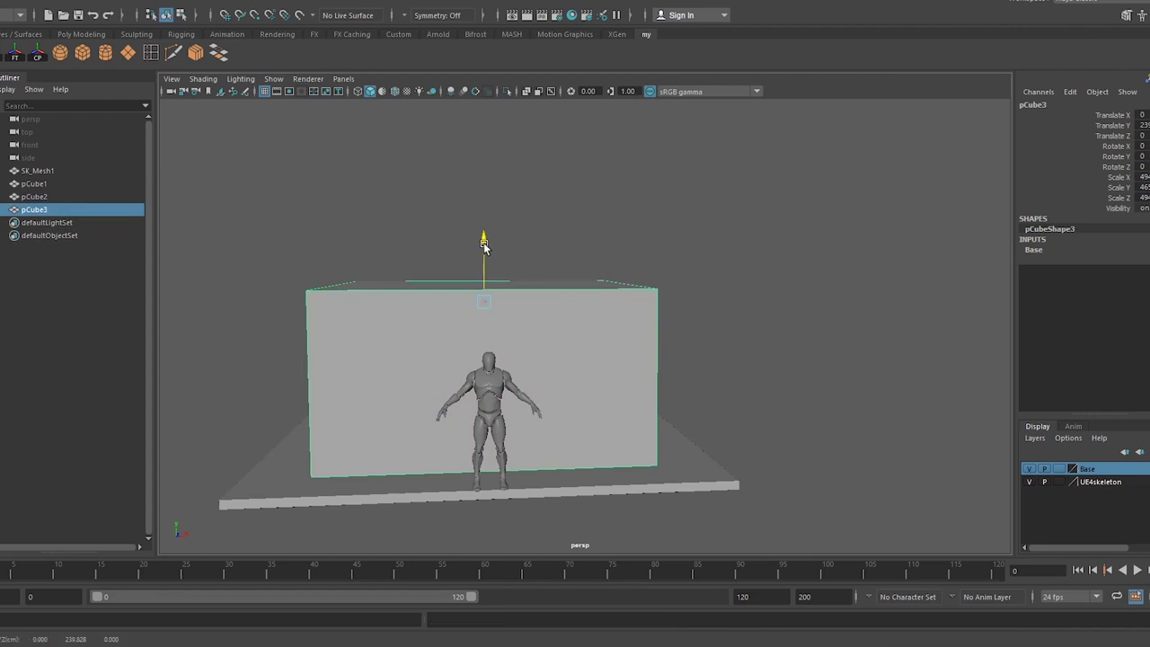
right_drag(456, 205, 457, 175)
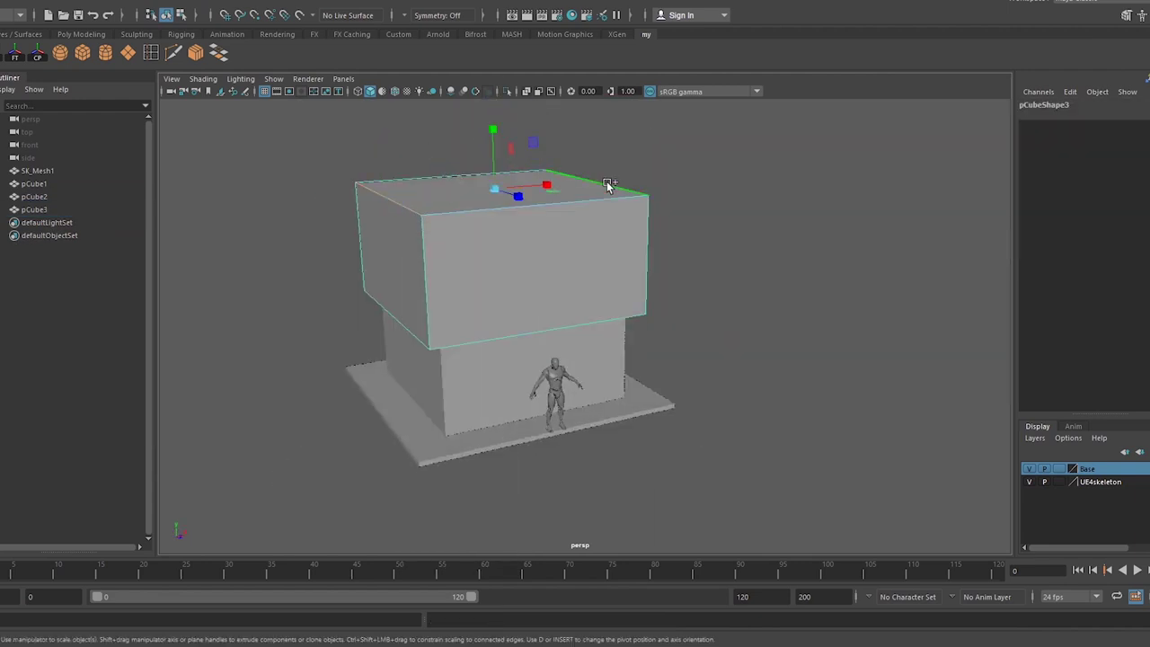
click(496, 199)
alt+drag(496, 199, 550, 257)
alt+drag(496, 231, 594, 284)
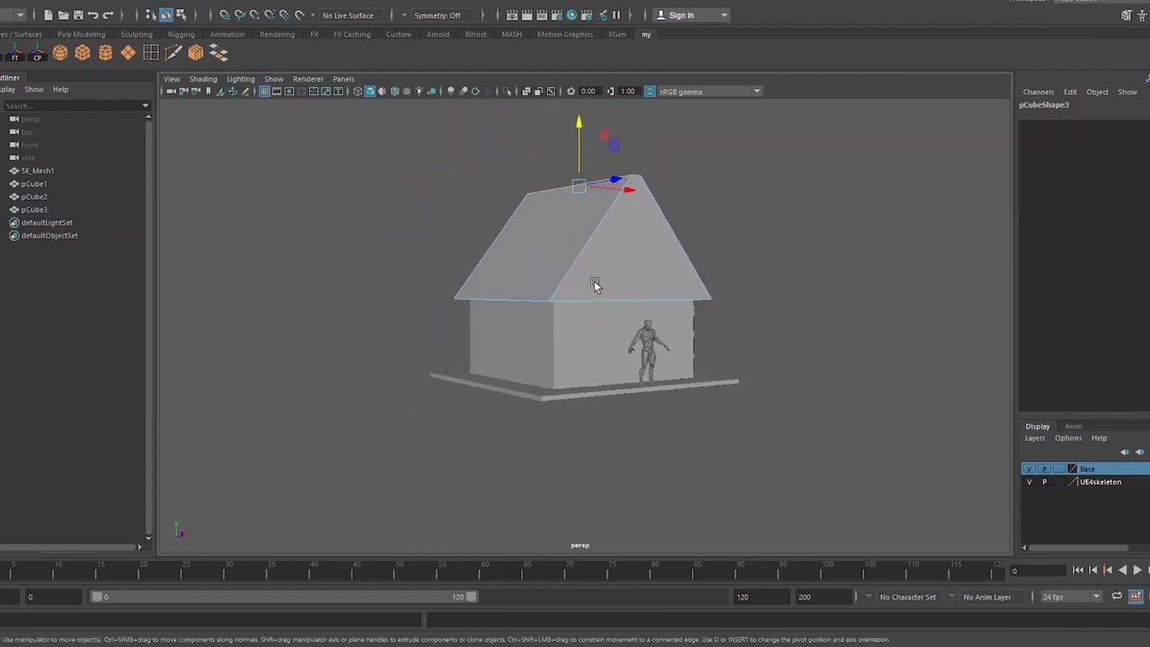
- Extrude the eave faces outward into overhanging eaves
alt+drag(629, 328, 546, 270)
right_drag(546, 270, 546, 296)
alt+drag(546, 296, 362, 223)
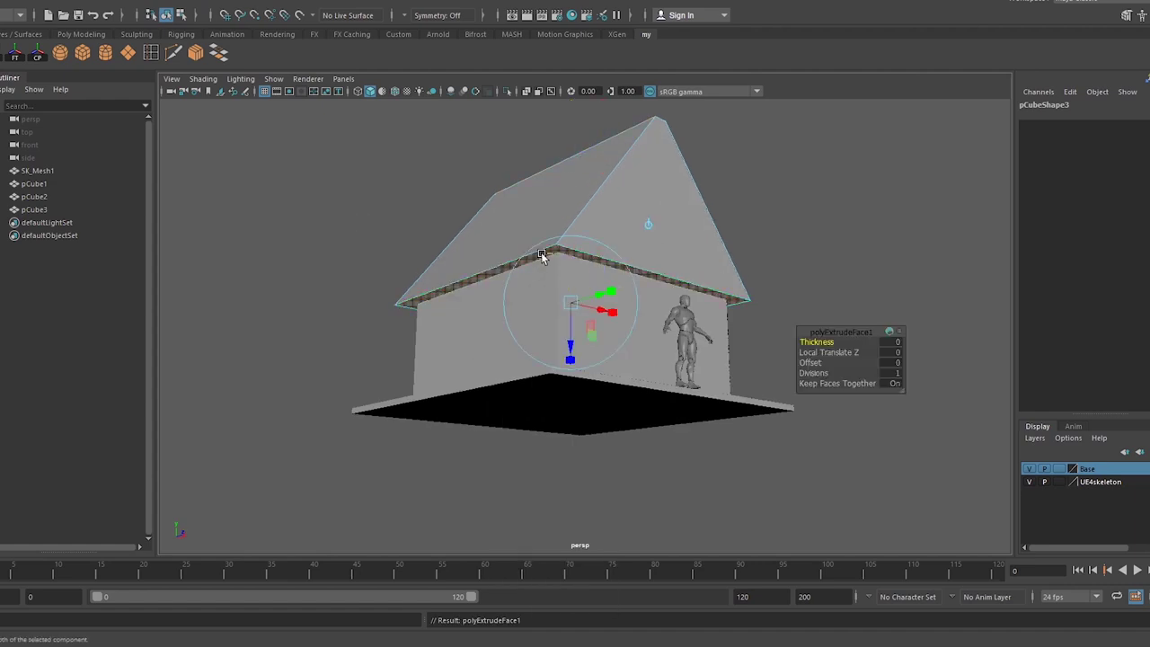
drag(570, 358, 571, 356)
mouse_move(574, 159)
alt+mouse_down()
mouse_move(351, 257)
mouse_move(548, 266)
mouse_move(610, 176)
alt+mouse_up()
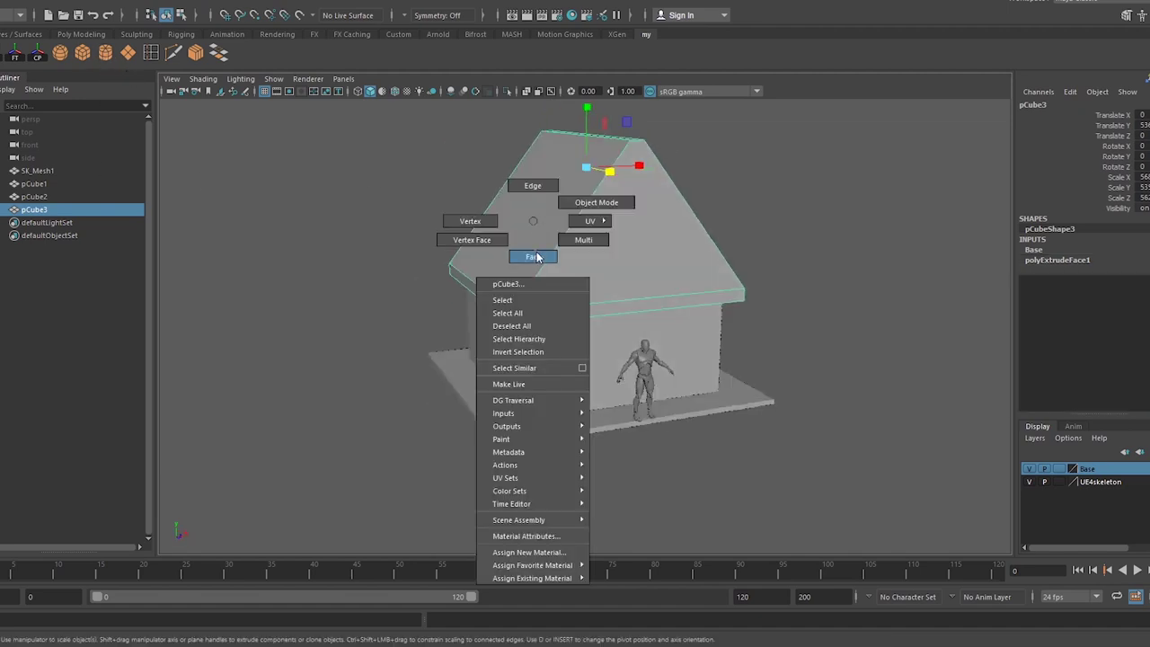
- Detach the roof slope faces from the gable walls
right_drag(532, 219, 531, 251)
click(530, 224)
click(180, 3)
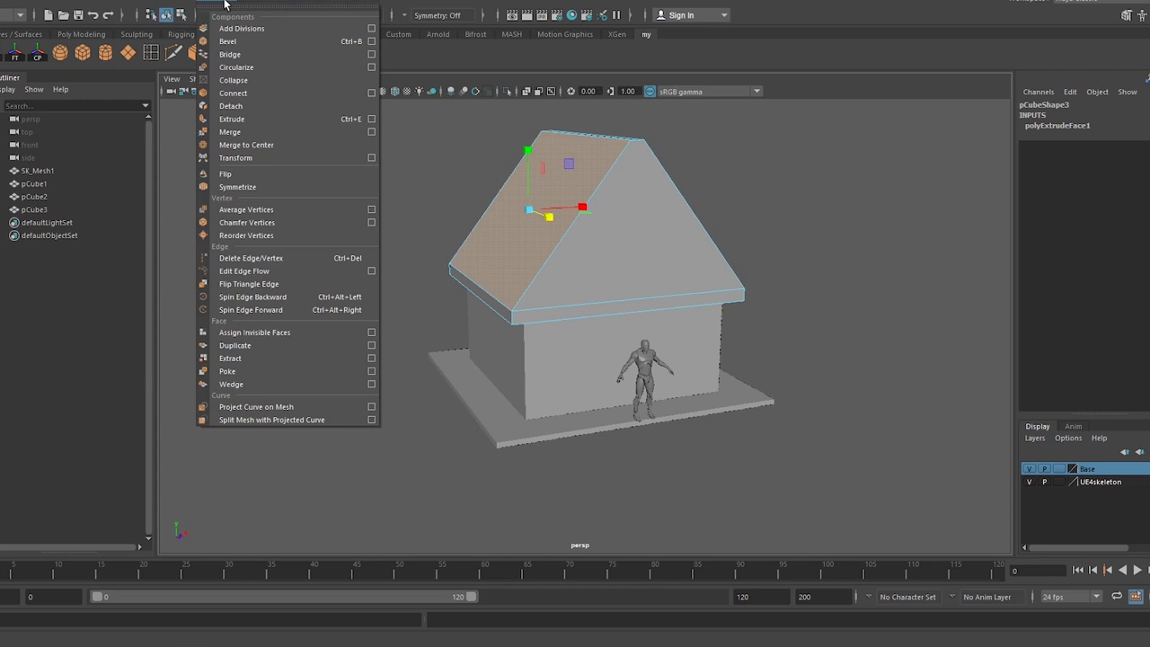
click(270, 106)
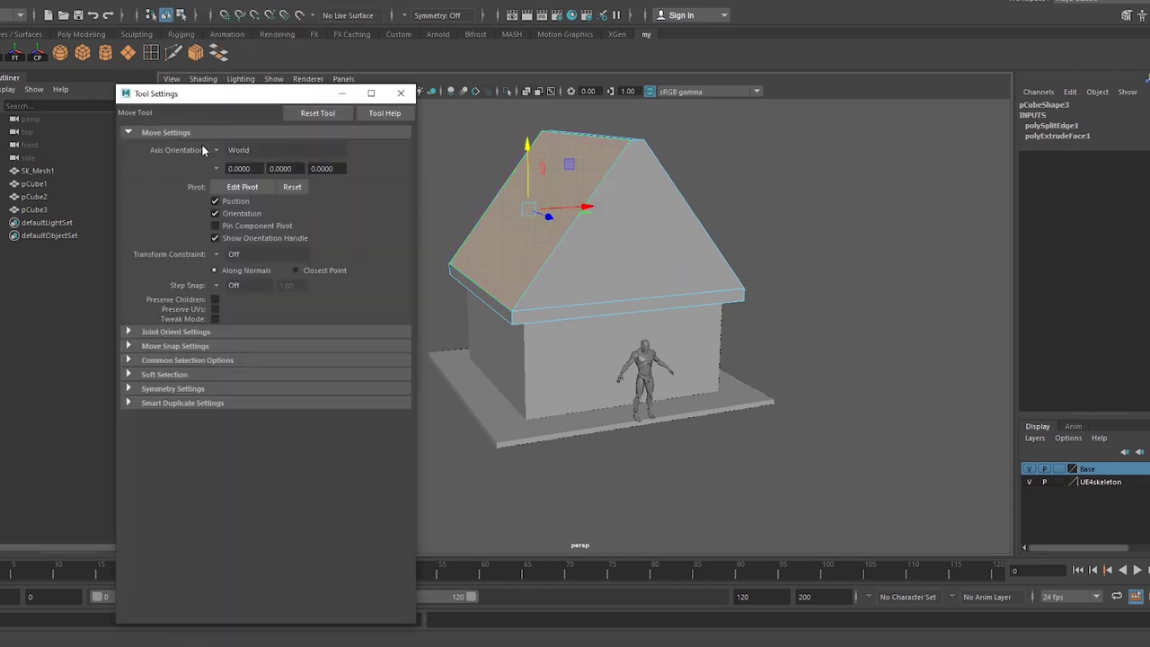
- Extrude both roof slopes and thicken them to 18.88 units
key(ctrl+e)
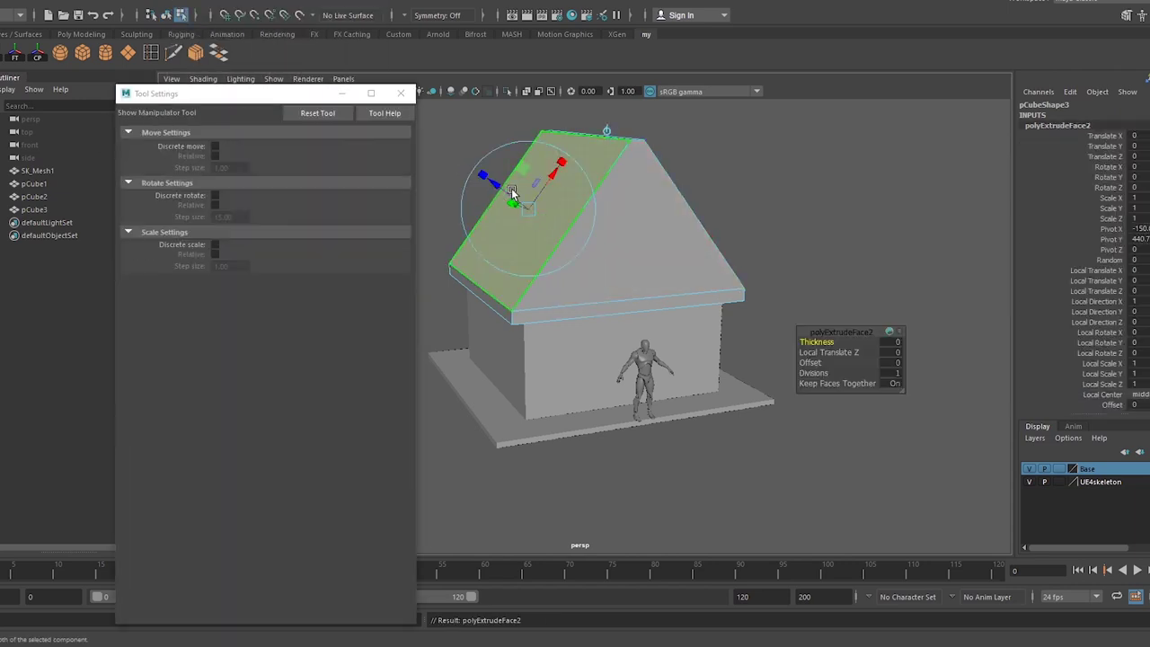
alt+drag(485, 189, 606, 225)
key(ctrl+e)
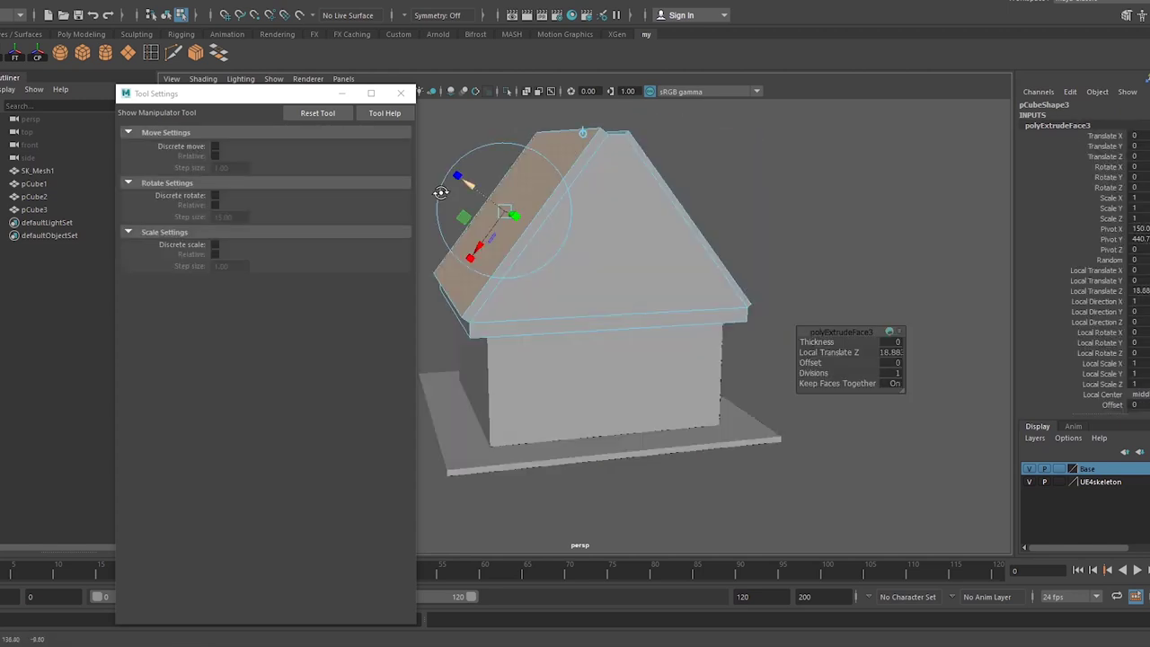
alt+drag(449, 185, 413, 201)
alt+drag(217, 111, 305, 191)
- Inspect the thickened roof at the gable end, then zoom out to the whole house
click(377, 197)
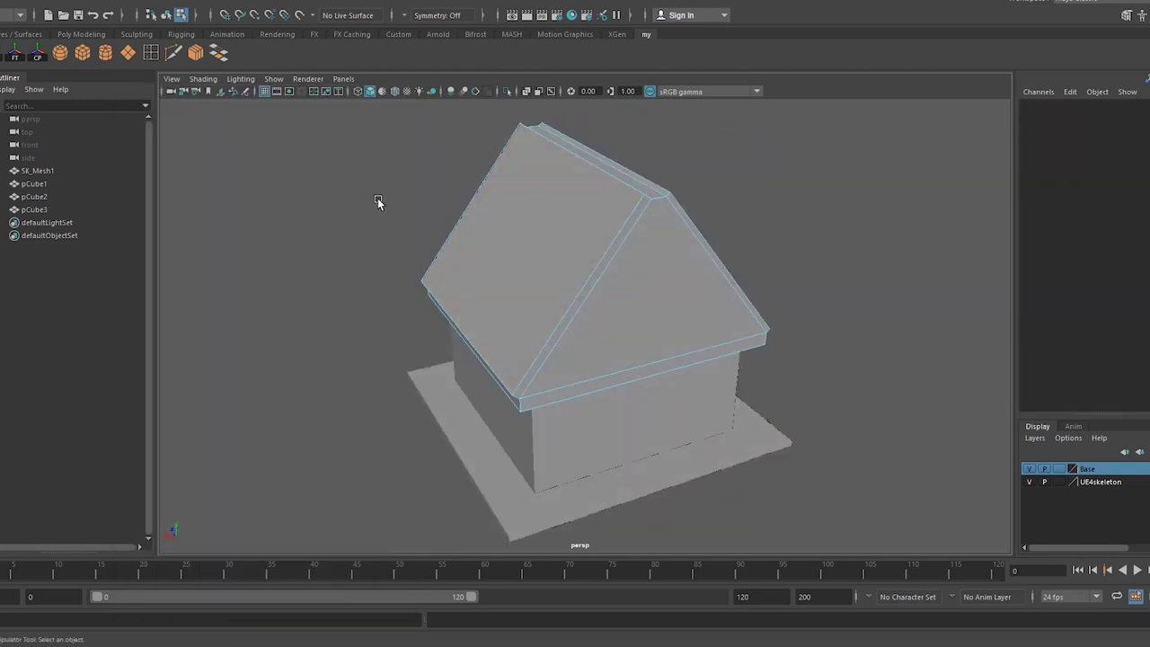
mouse_move(378, 197)
alt+mouse_down()
mouse_move(565, 223)
mouse_move(525, 215)
alt+mouse_up()
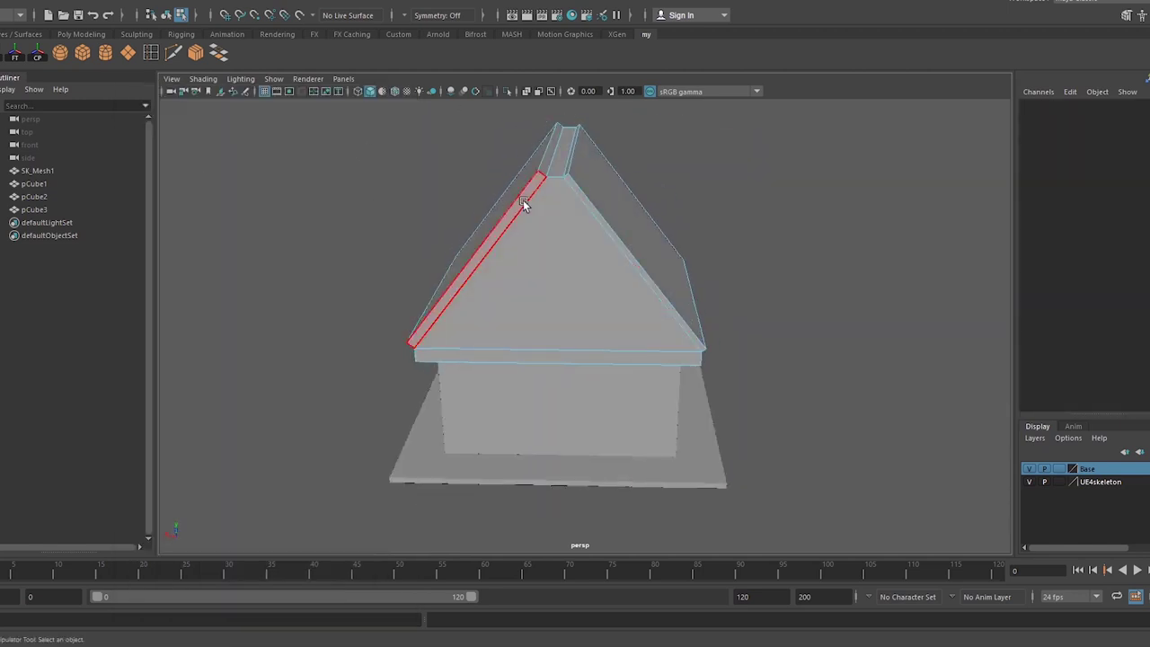
right_drag(523, 200, 526, 249)
mouse_move(601, 255)
alt+mouse_down()
mouse_move(665, 234)
mouse_move(613, 301)
mouse_move(680, 260)
mouse_move(536, 235)
alt+mouse_up()
mouse_move(426, 232)
alt+mouse_down()
mouse_move(746, 249)
mouse_move(824, 267)
alt+mouse_up()
- Separate the roof into its own mesh
key(F8)
click(180, 1)
click(207, 28)
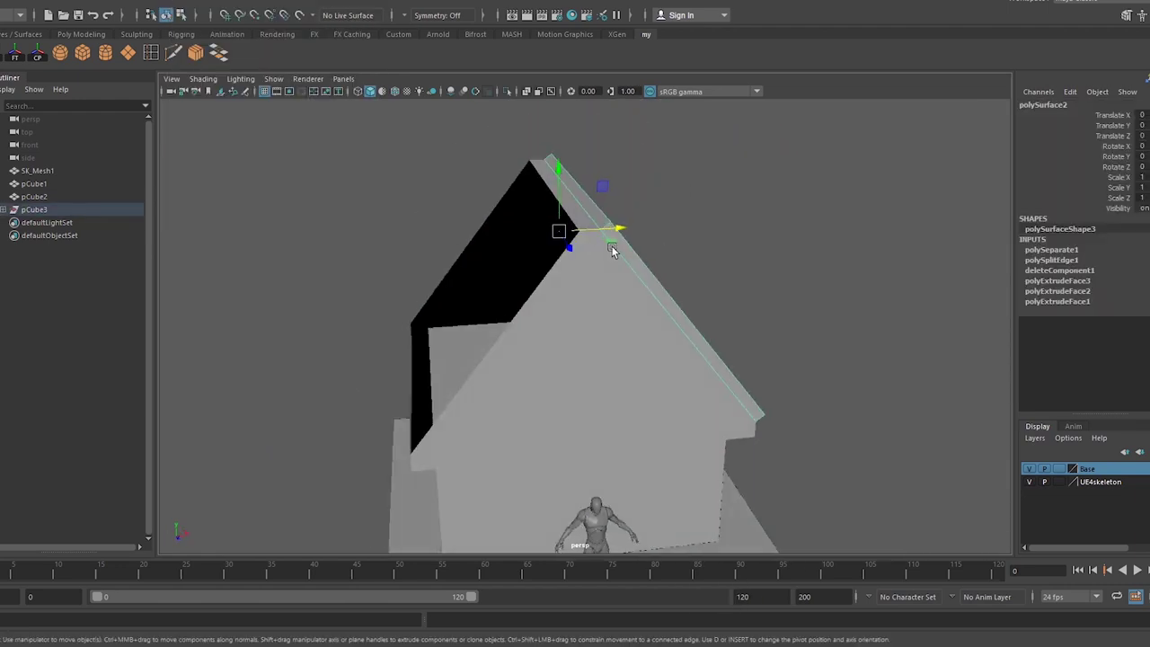
mouse_move(611, 249)
alt+mouse_down()
mouse_move(287, 239)
mouse_move(489, 391)
mouse_move(428, 298)
mouse_move(578, 341)
mouse_move(634, 329)
mouse_move(726, 376)
alt+mouse_up()
- Add three vertical cut segments across the roof panel from its bottom edge
key(F11)
click(577, 341)
scroll(683, 360, up, 3)
alt+drag(652, 347, 508, 321)
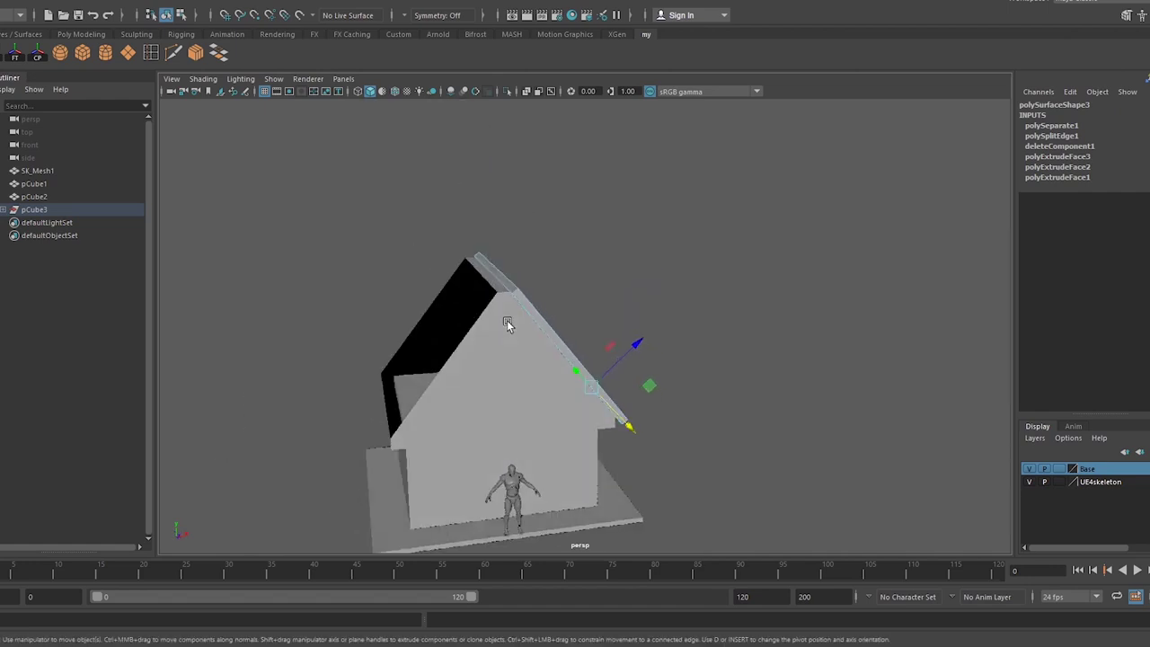
scroll(422, 234, up, 5)
mouse_move(392, 186)
alt+mouse_down()
mouse_move(392, 246)
mouse_move(697, 277)
alt+mouse_up()
right_drag(534, 216, 526, 181)
click(463, 371)
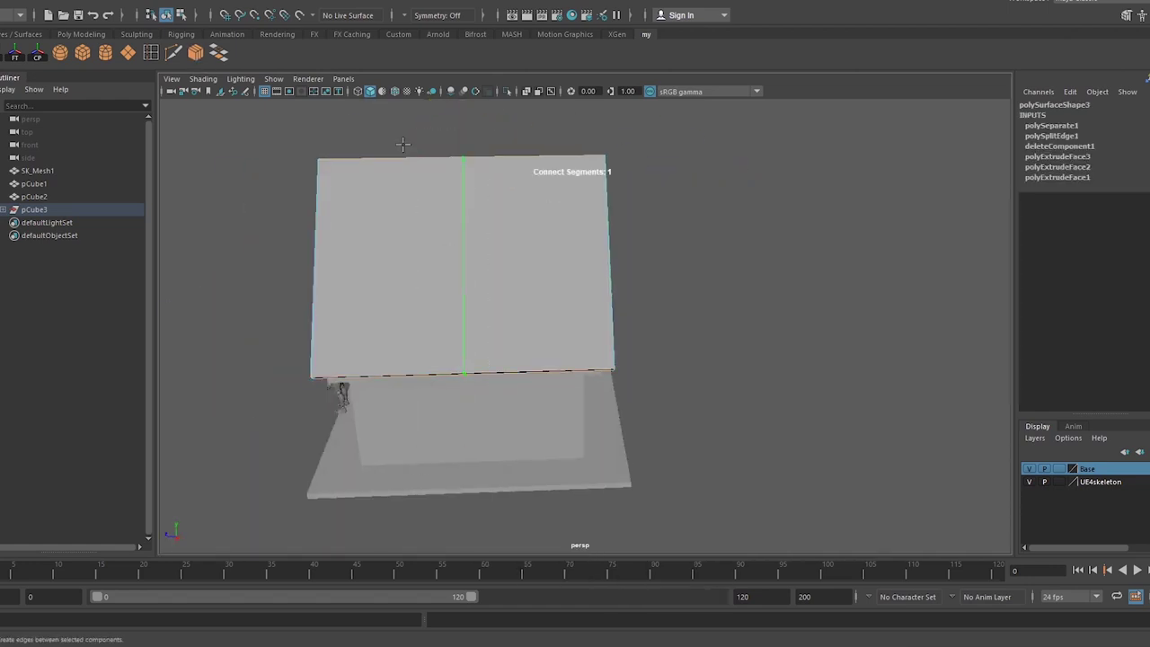
alt+drag(498, 384, 539, 261)
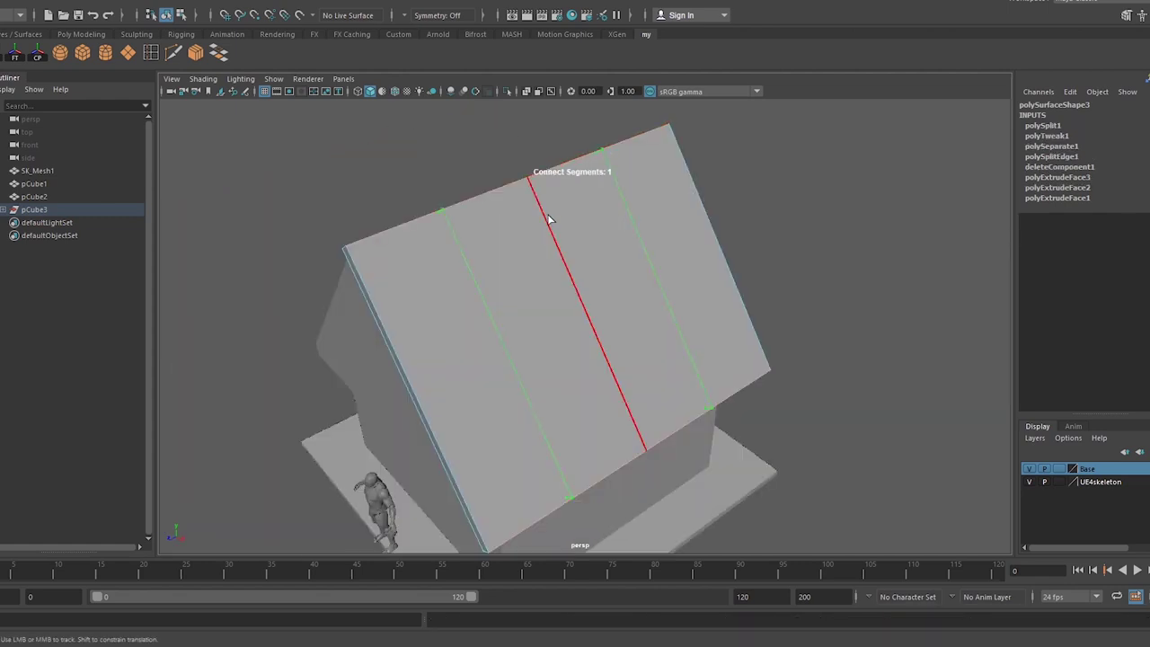
ctrl+middle_drag(539, 260, 549, 257)
alt+drag(549, 257, 350, 254)
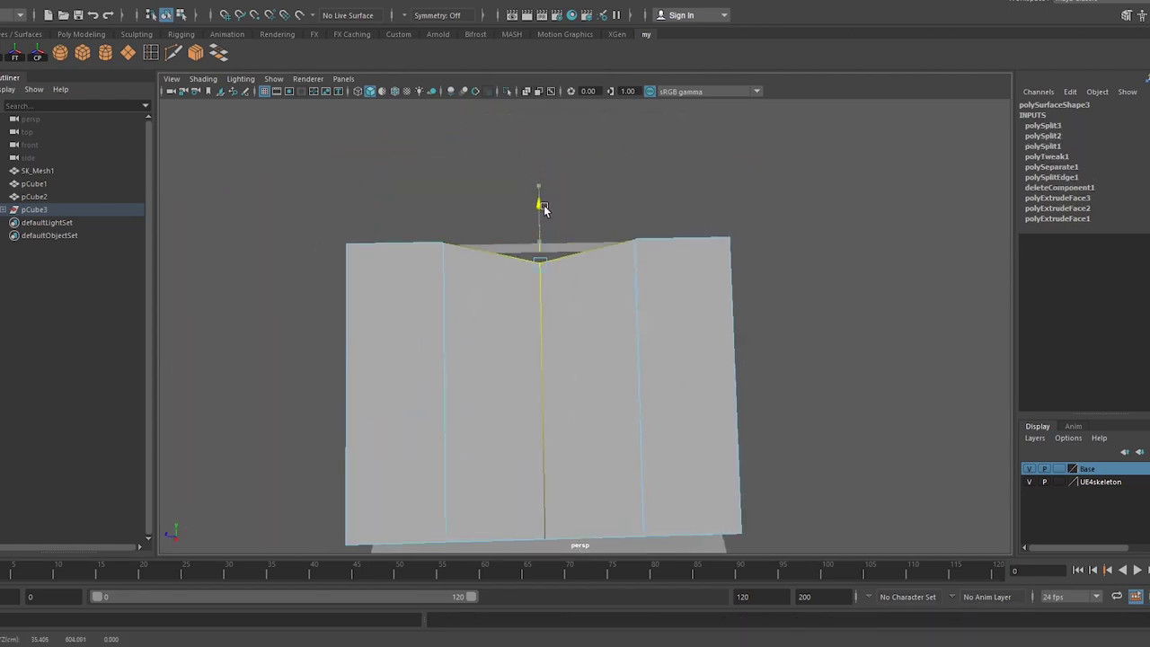
- Review the panel and undo the last two roof edits
mouse_move(609, 195)
alt+mouse_down()
mouse_move(456, 185)
mouse_move(483, 108)
alt+mouse_up()
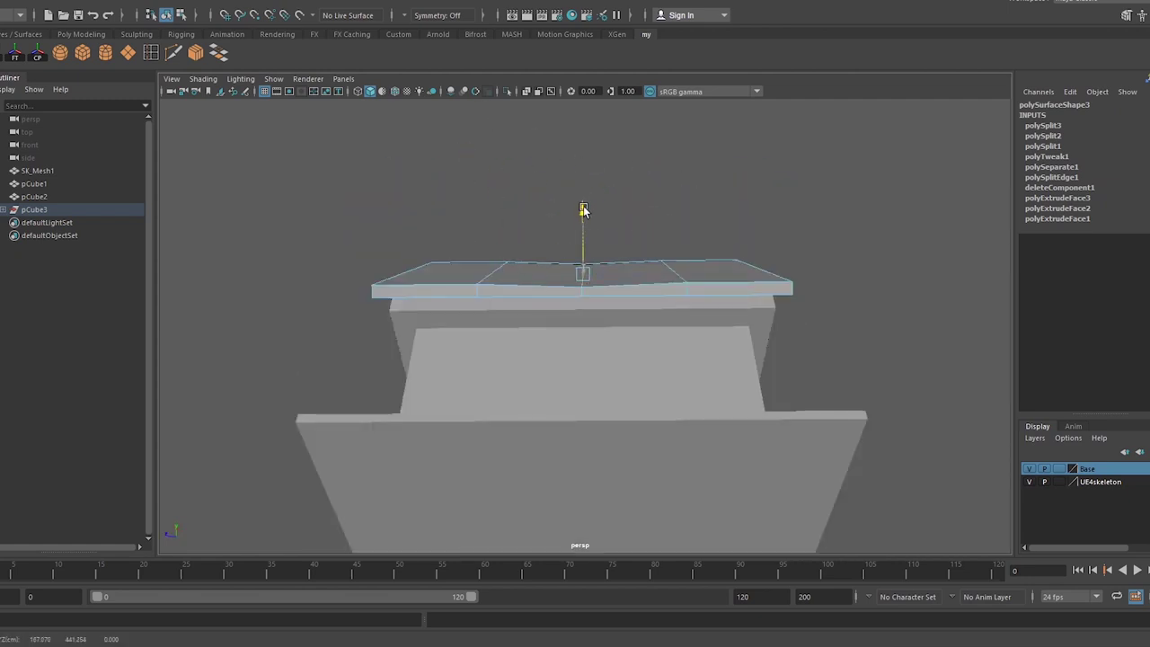
mouse_move(495, 213)
alt+mouse_down()
mouse_move(521, 326)
mouse_move(581, 335)
mouse_move(557, 306)
mouse_move(643, 282)
alt+mouse_up()
key(ctrl+z)
key(ctrl+z)
key(ctrl+z)
key(ctrl+z)
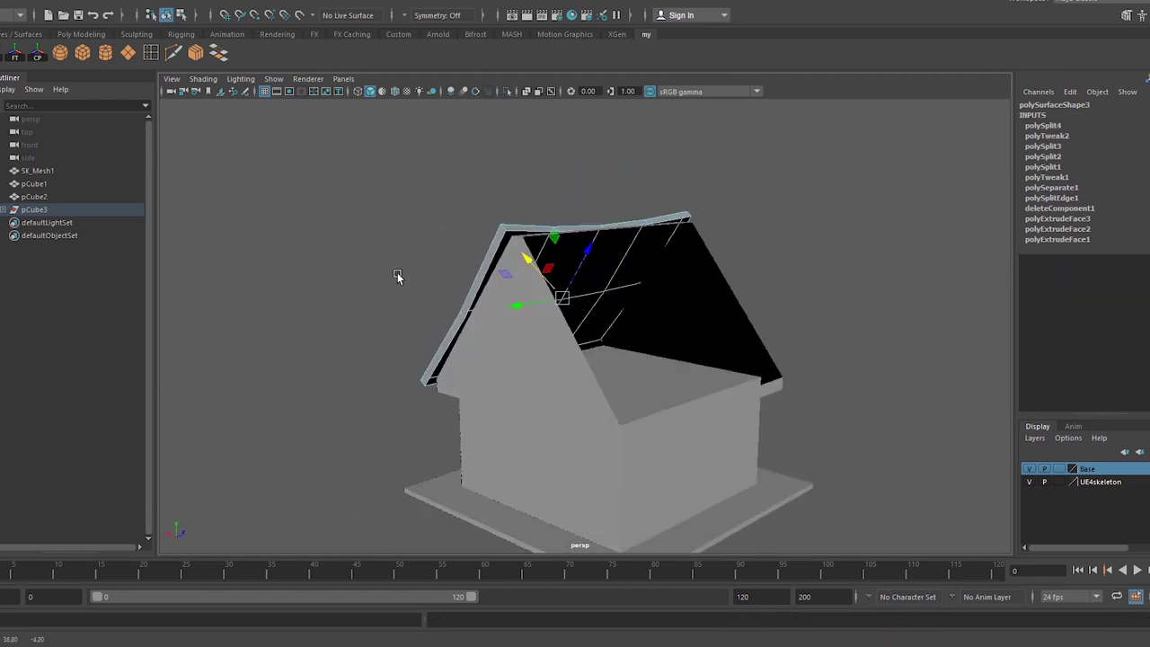
key(ctrl+z)
key(ctrl+z)
key(ctrl+z)
- Isolate the roof mesh and add more cuts across it
key(alt+h)
mouse_move(546, 212)
alt+mouse_down()
mouse_move(495, 212)
mouse_move(584, 444)
mouse_move(628, 422)
alt+mouse_up()
alt+drag(628, 422, 683, 280)
mouse_move(483, 260)
alt+mouse_down()
mouse_move(473, 187)
mouse_move(641, 329)
mouse_move(581, 318)
mouse_move(651, 267)
mouse_move(556, 348)
mouse_move(505, 335)
alt+mouse_up()
- Restore the full house view and select a roof edge to bend the panel
key(F8)
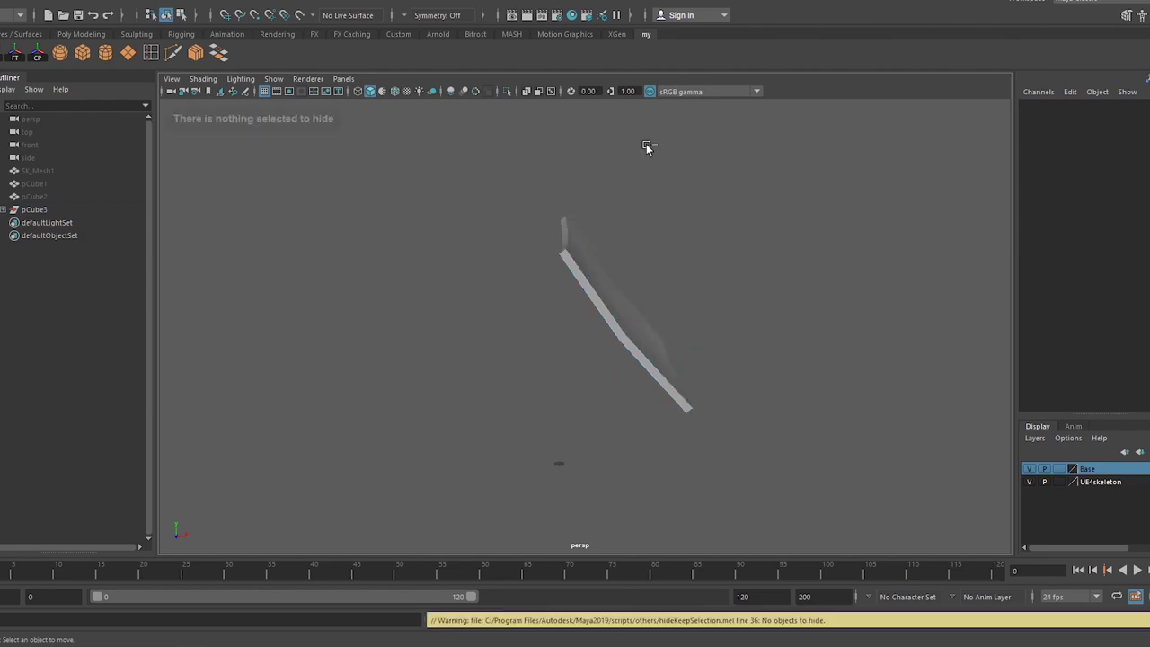
key(ctrl+1)
mouse_move(712, 411)
alt+mouse_down()
mouse_move(539, 398)
mouse_move(569, 256)
alt+mouse_up()
right_drag(570, 256, 545, 221)
click(545, 221)
mouse_move(545, 221)
alt+mouse_down()
mouse_move(503, 193)
mouse_move(601, 236)
mouse_move(496, 234)
mouse_move(511, 226)
alt+mouse_up()
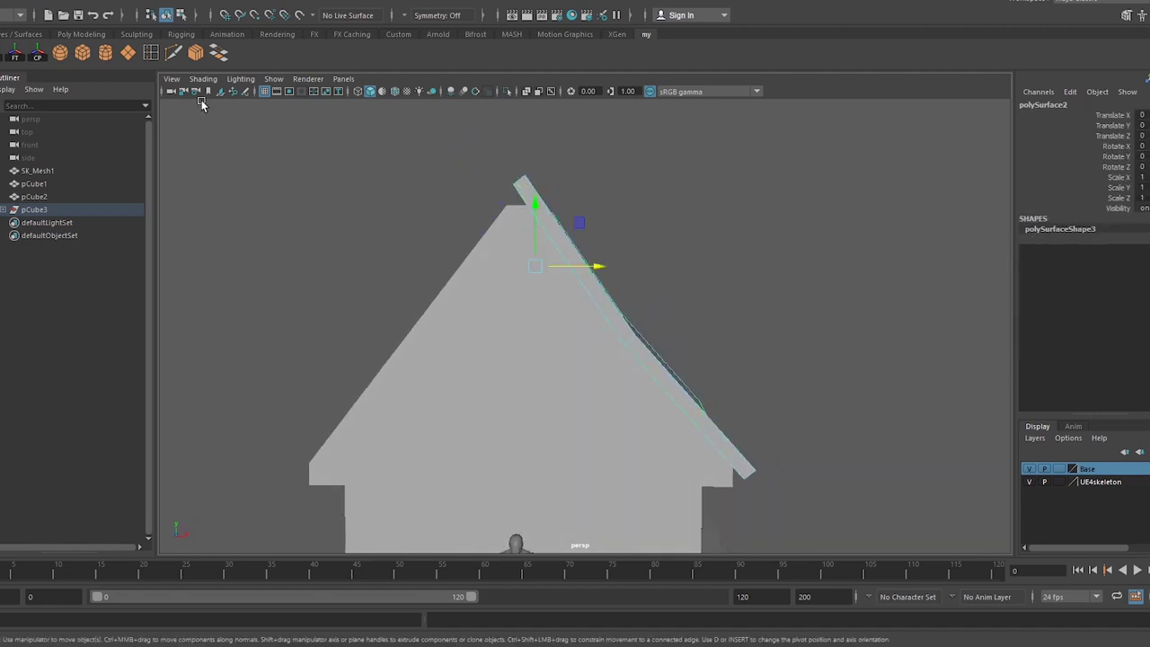
alt+drag(565, 157, 744, 294)
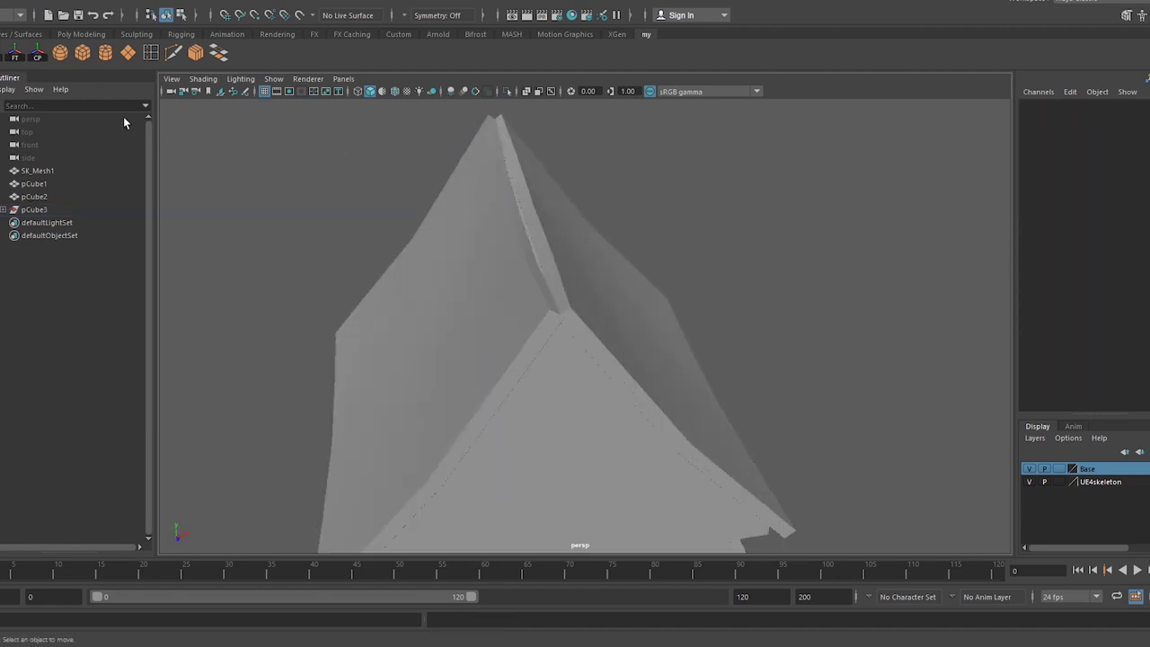
- Stretch the new cube into a ridge beam on the roof peak, with wireframe-on-shaded
mouse_move(549, 212)
mouse_down()
mouse_move(653, 303)
mouse_move(534, 241)
mouse_move(577, 222)
mouse_up()
drag(556, 165, 556, 154)
alt+drag(556, 155, 697, 336)
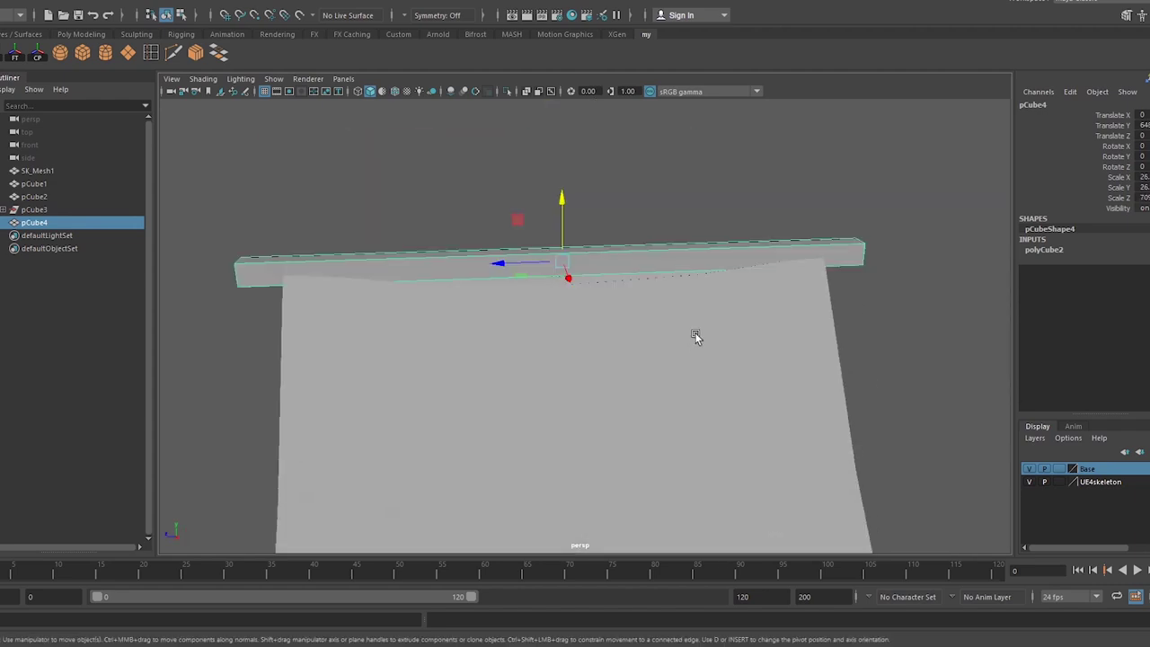
click(382, 92)
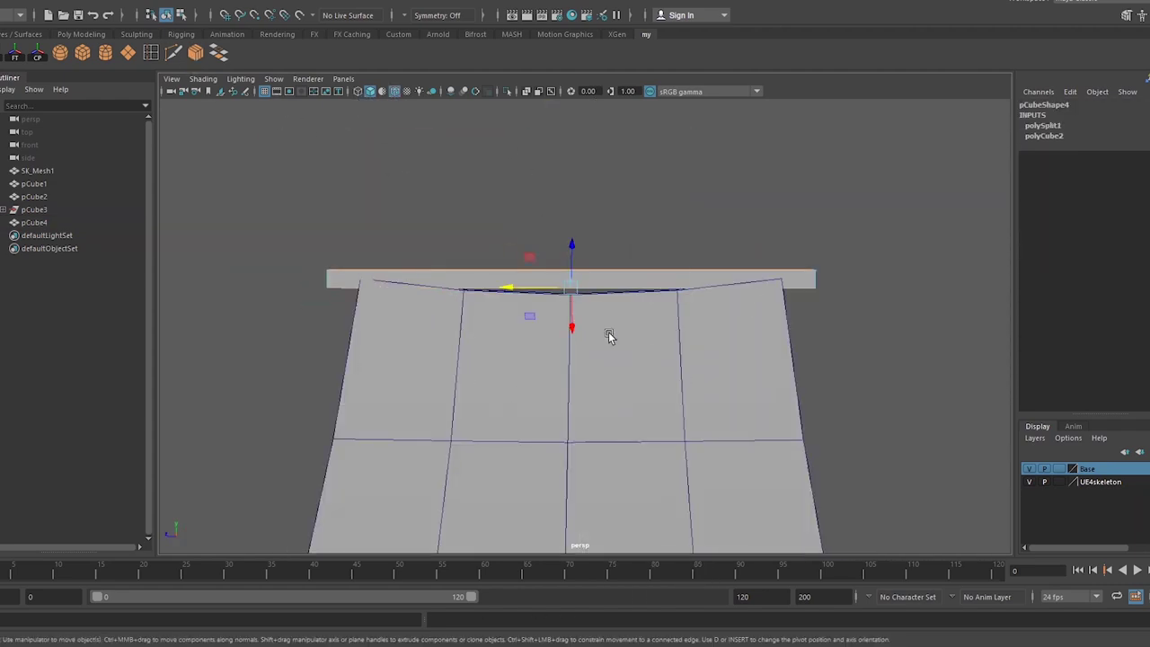
- Select the beam's middle vertices to bend it along the roof curve
right_drag(464, 269, 414, 288)
click(501, 277)
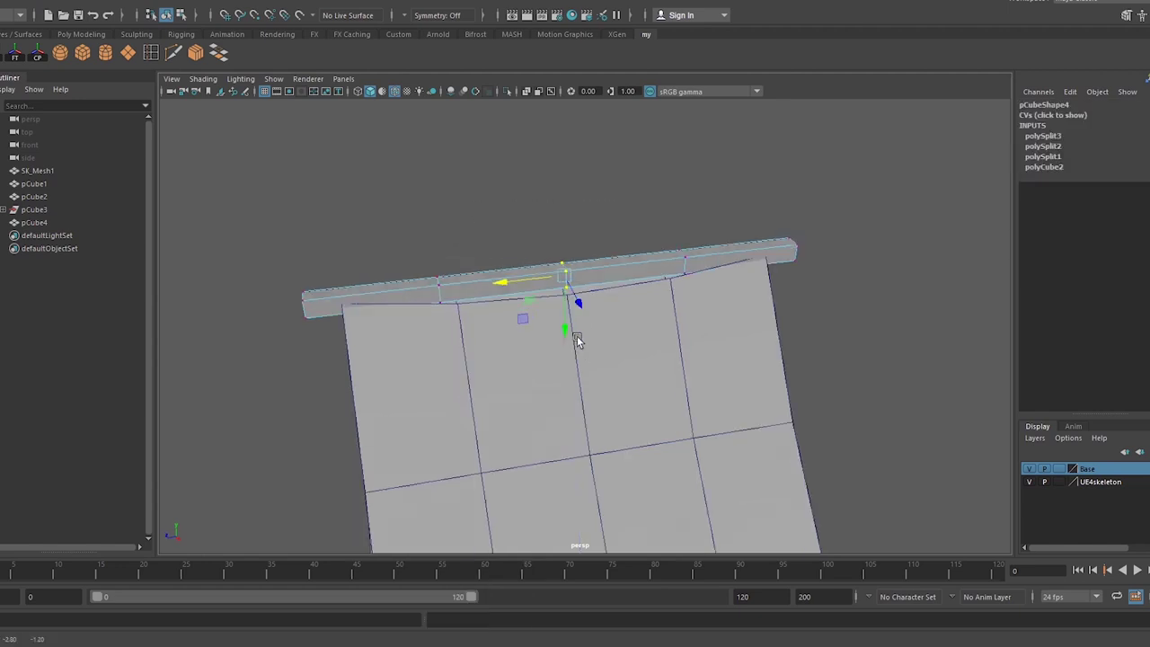
alt+drag(577, 333, 477, 318)
drag(657, 223, 716, 331)
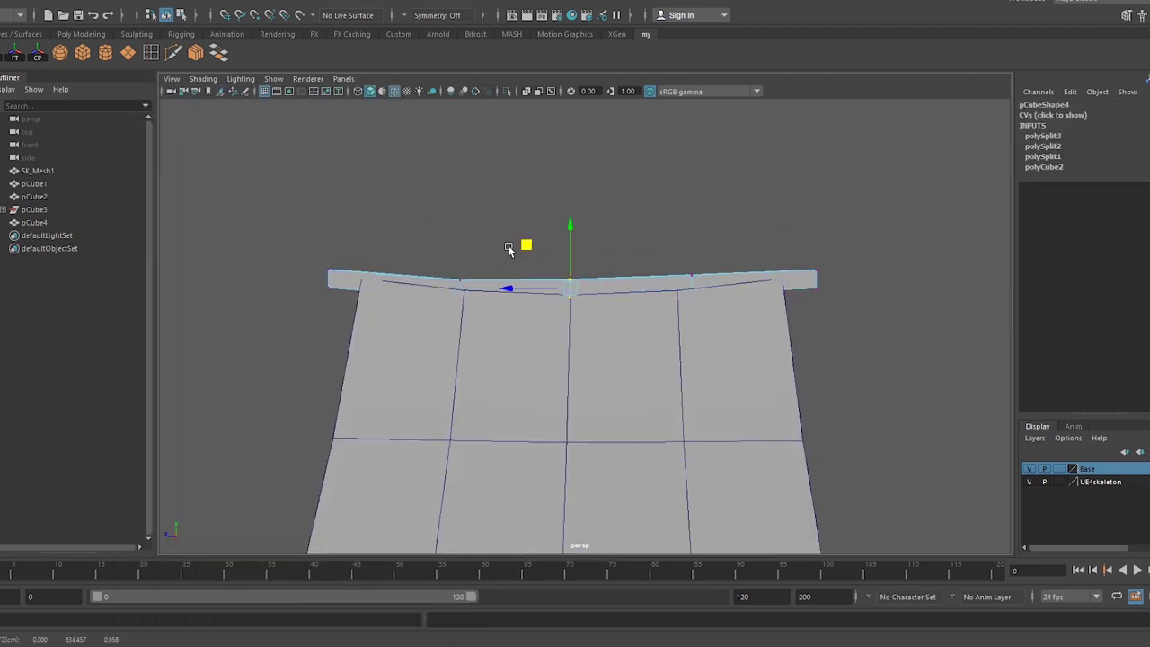
mouse_move(509, 249)
alt+mouse_down()
mouse_move(468, 237)
mouse_move(697, 240)
mouse_move(616, 288)
mouse_move(704, 262)
mouse_move(680, 303)
mouse_move(484, 144)
alt+mouse_up()
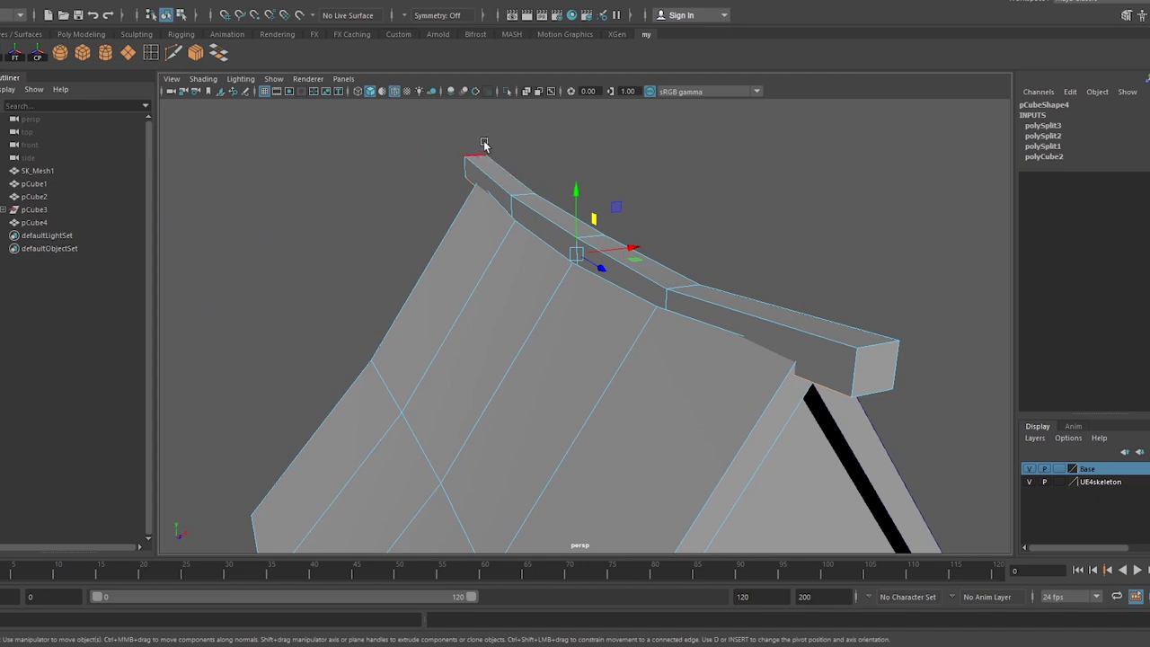
- Toggle X-ray on and off while checking the beam around the house
click(430, 93)
mouse_move(429, 99)
alt+mouse_down()
mouse_move(621, 151)
mouse_move(451, 256)
alt+mouse_up()
key(alt+x)
mouse_move(525, 230)
alt+mouse_down()
mouse_move(575, 254)
mouse_move(581, 275)
mouse_move(527, 277)
mouse_move(536, 274)
mouse_move(518, 251)
mouse_move(503, 278)
mouse_move(656, 263)
mouse_move(528, 279)
alt+mouse_up()
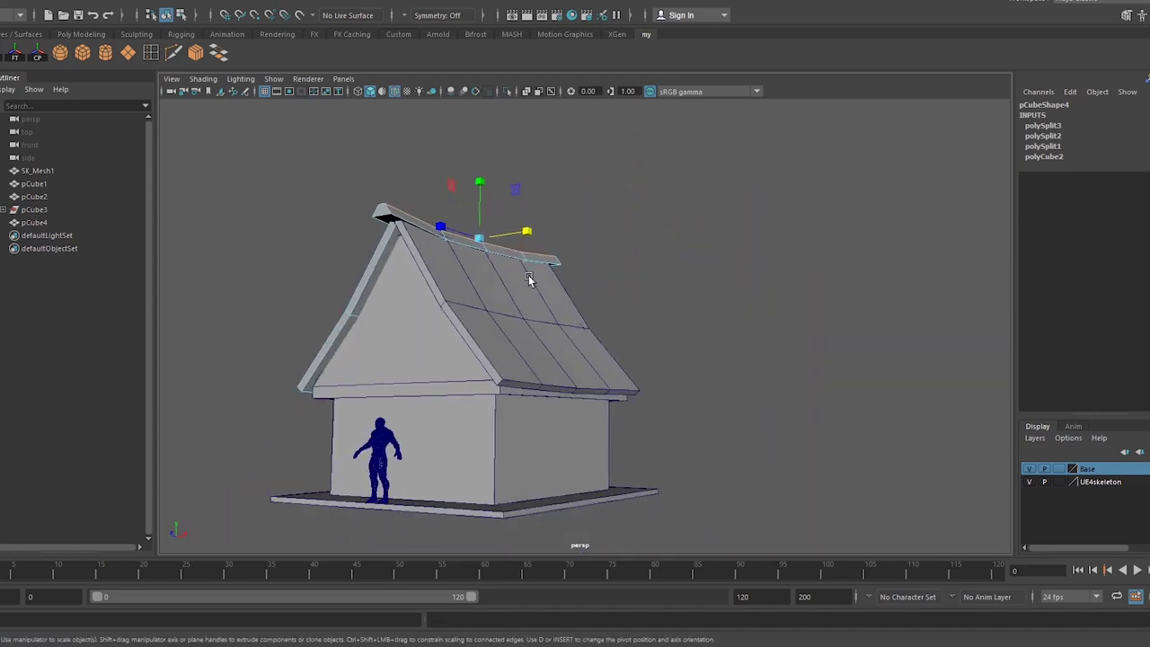
mouse_move(490, 312)
alt+mouse_down()
mouse_move(521, 275)
mouse_move(423, 287)
alt+mouse_up()
right_drag(423, 288, 480, 275)
- Create a new cube at the front wall and stretch it into a tall thin pillar
mouse_move(479, 274)
alt+mouse_down()
mouse_move(533, 276)
mouse_move(512, 275)
mouse_move(521, 239)
alt+mouse_up()
alt+right_drag(521, 239, 728, 269)
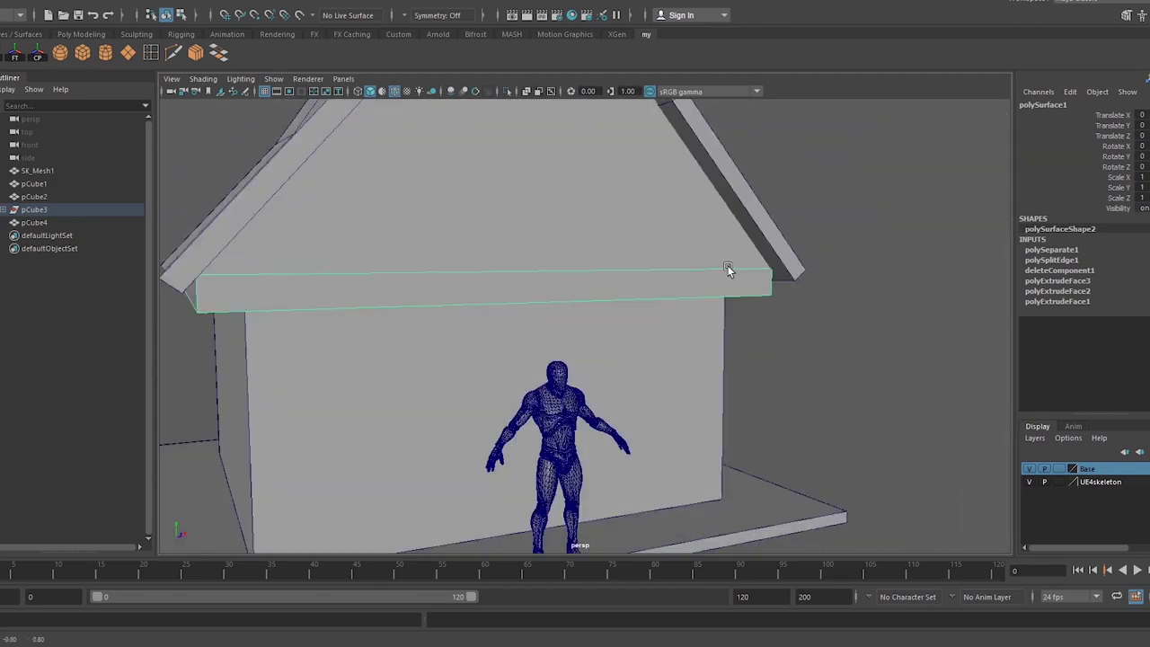
click(85, 57)
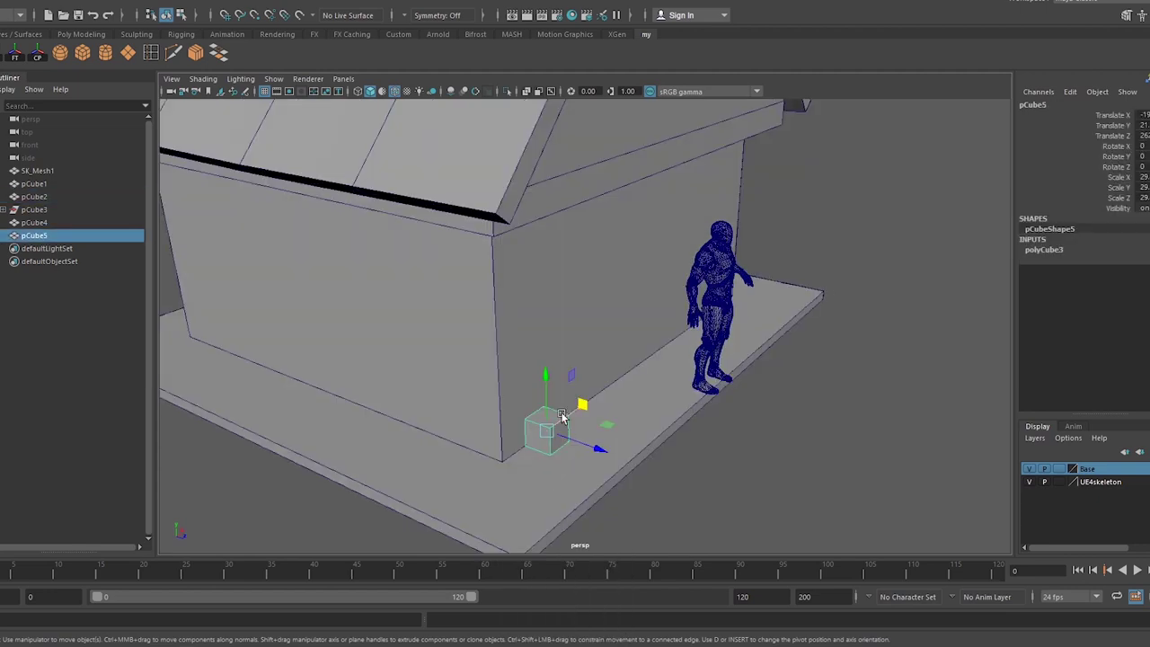
right_drag(559, 270, 618, 252)
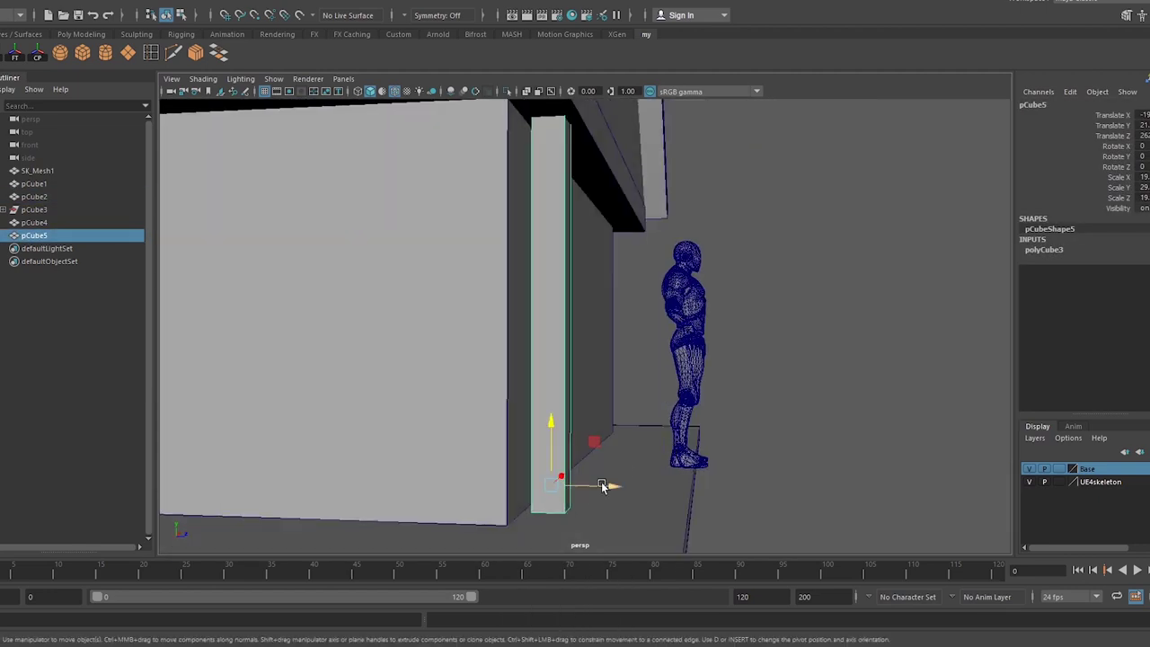
mouse_move(601, 482)
alt+mouse_down()
mouse_move(643, 349)
mouse_move(493, 359)
mouse_move(282, 166)
alt+mouse_up()
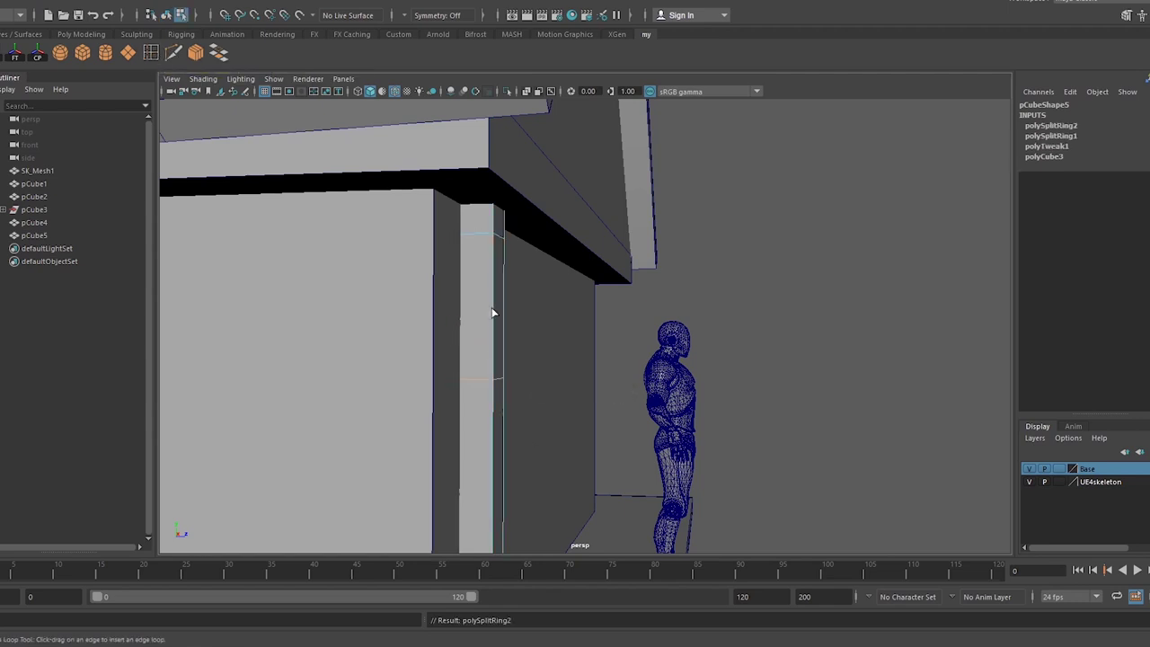
- Add an edge loop and a diagonal cut at the pillar top, then isolate it
right_drag(476, 235, 503, 216)
mouse_move(500, 309)
alt+mouse_down()
mouse_move(556, 262)
mouse_move(552, 280)
mouse_move(546, 231)
alt+mouse_up()
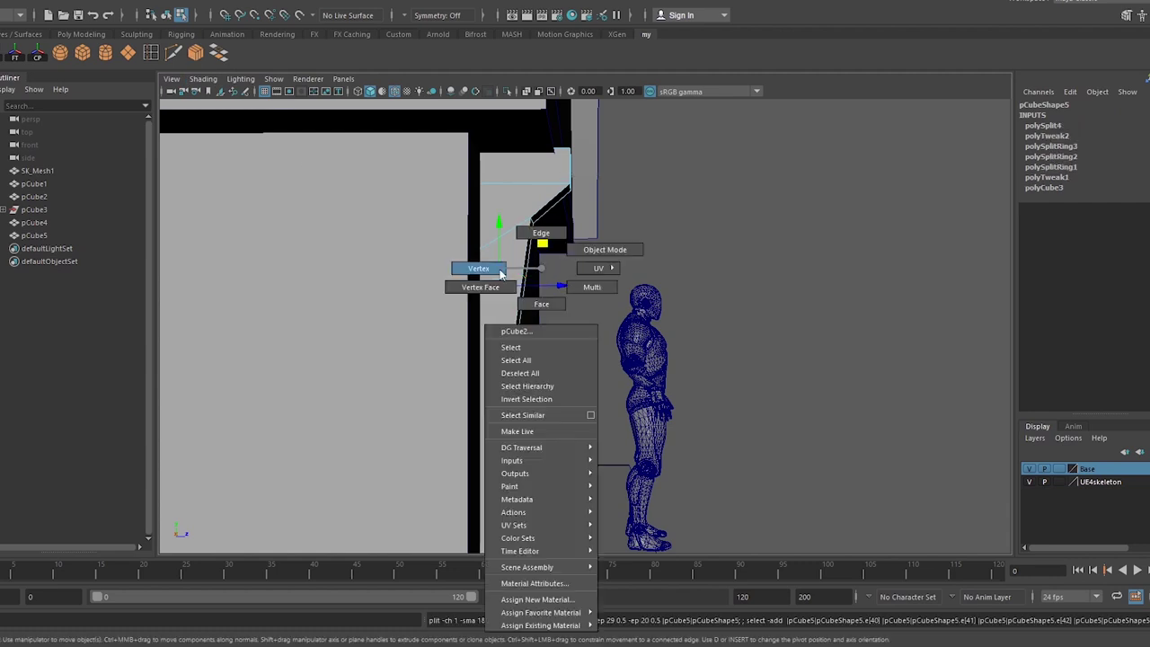
right_drag(526, 257, 566, 209)
right_click(530, 243)
key(alt+h)
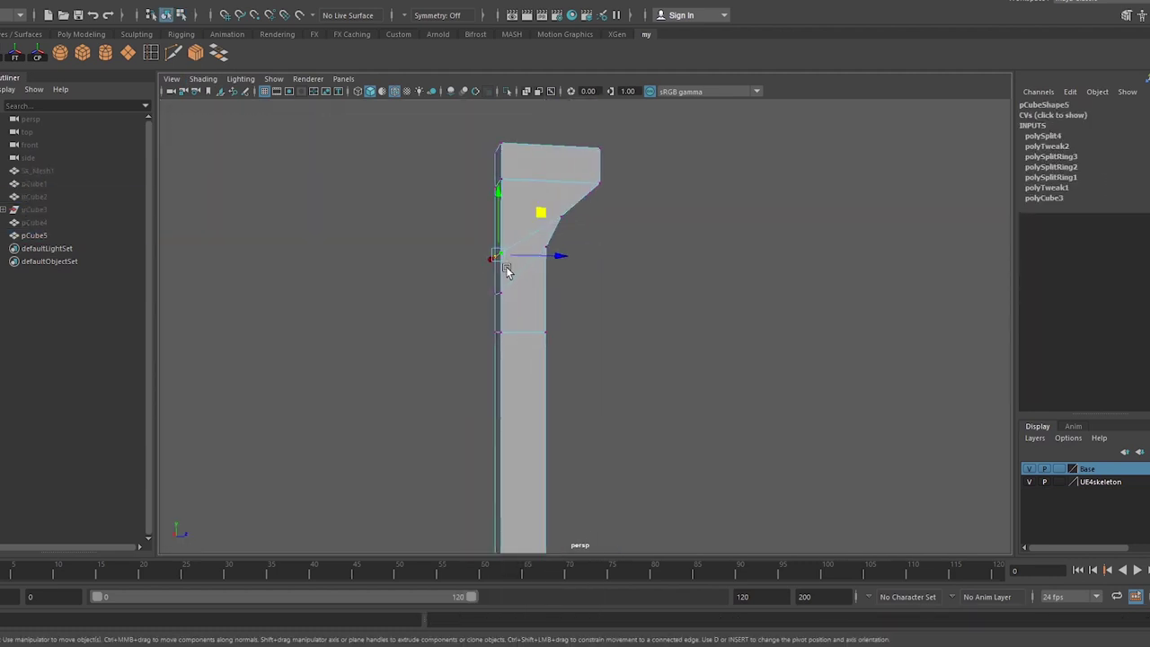
- Extrude the pillar's upper face outward into a curved bracket under the eave
alt+drag(629, 282, 509, 314)
key(ctrl+shift+h)
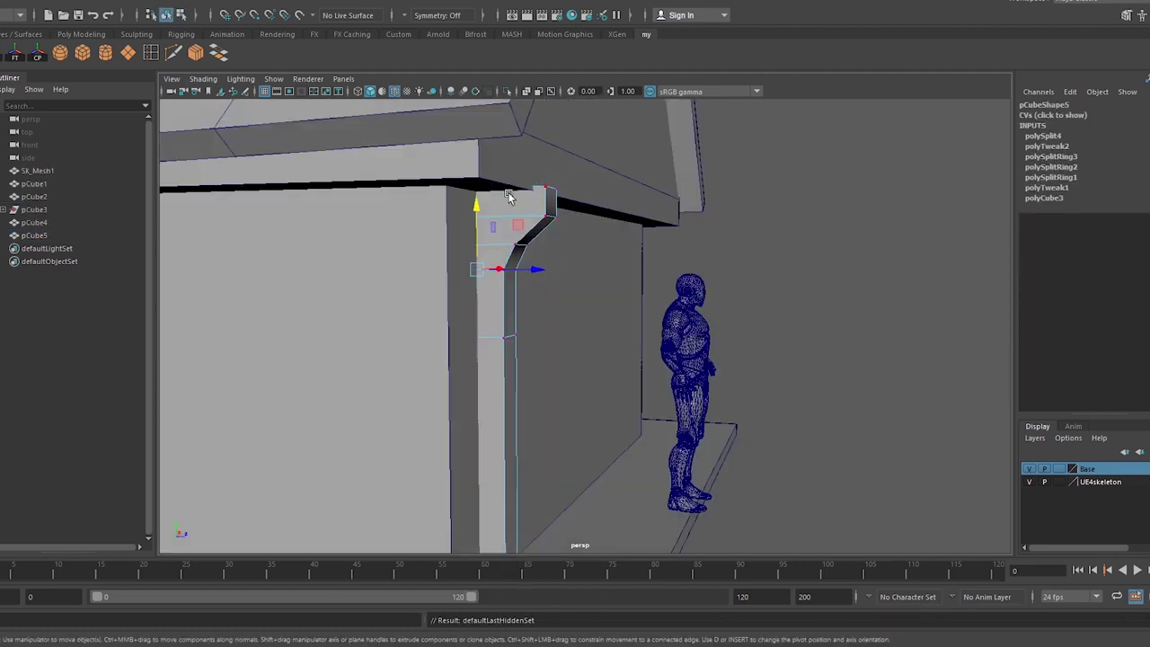
mouse_move(593, 204)
shift+mouse_down()
mouse_move(613, 203)
mouse_move(469, 287)
mouse_move(520, 257)
shift+mouse_up()
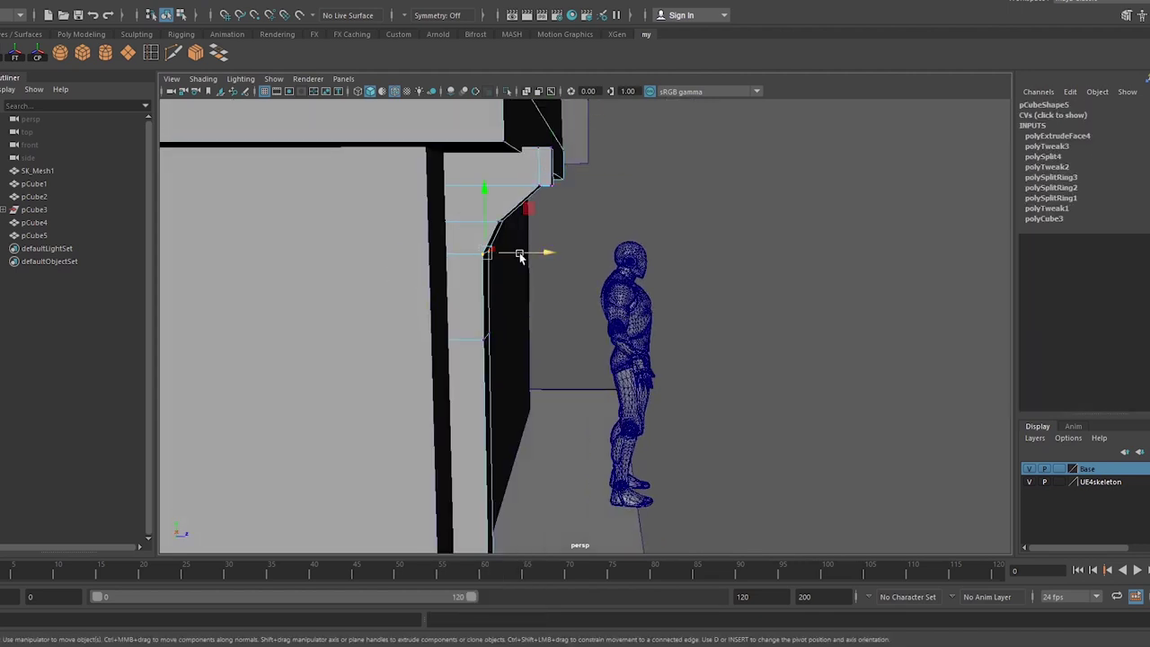
mouse_move(562, 220)
alt+mouse_down()
mouse_move(457, 264)
mouse_move(626, 268)
alt+mouse_up()
alt+drag(567, 230, 518, 296)
mouse_move(489, 351)
alt+mouse_down()
mouse_move(495, 341)
mouse_move(488, 367)
mouse_move(479, 329)
mouse_move(559, 307)
alt+mouse_up()
- Select the roof and detach the trim along its edges
key(F8)
mouse_move(600, 378)
alt+mouse_down()
mouse_move(572, 296)
mouse_move(644, 272)
mouse_move(841, 269)
mouse_move(306, 232)
mouse_move(460, 276)
mouse_move(619, 270)
mouse_move(521, 249)
alt+mouse_up()
click(644, 272)
click(269, 88)
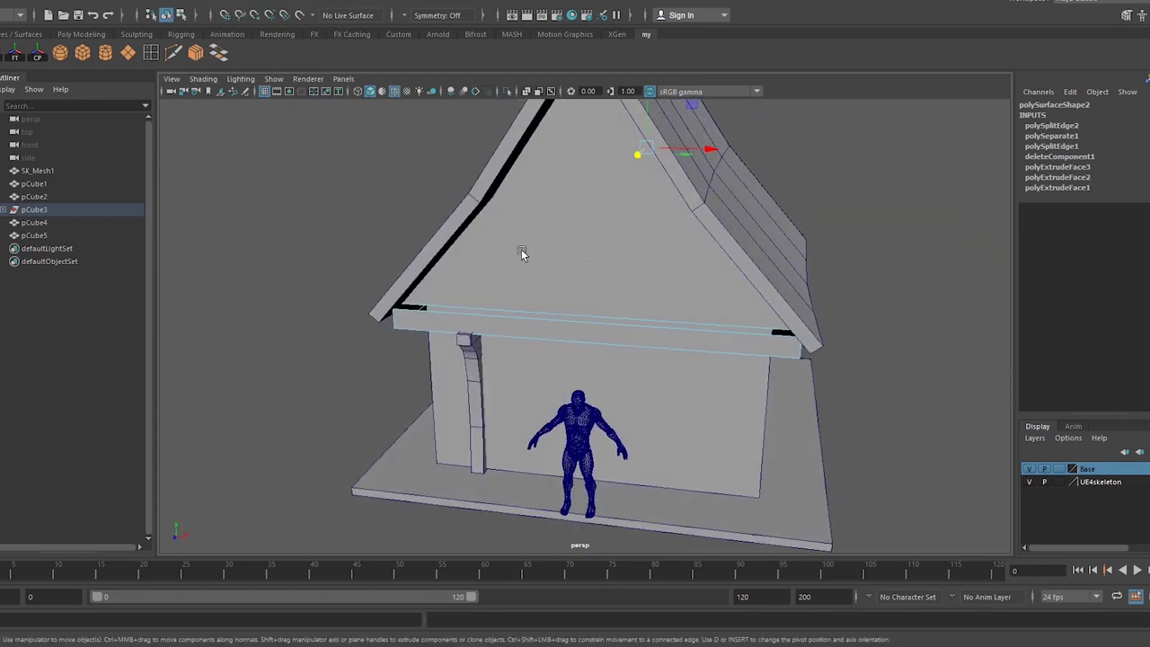
- Isolate the separated eave trim piece and select its faces
mouse_move(773, 355)
alt+mouse_down()
mouse_move(683, 297)
mouse_move(662, 314)
mouse_move(510, 292)
mouse_move(502, 310)
mouse_move(660, 319)
alt+mouse_up()
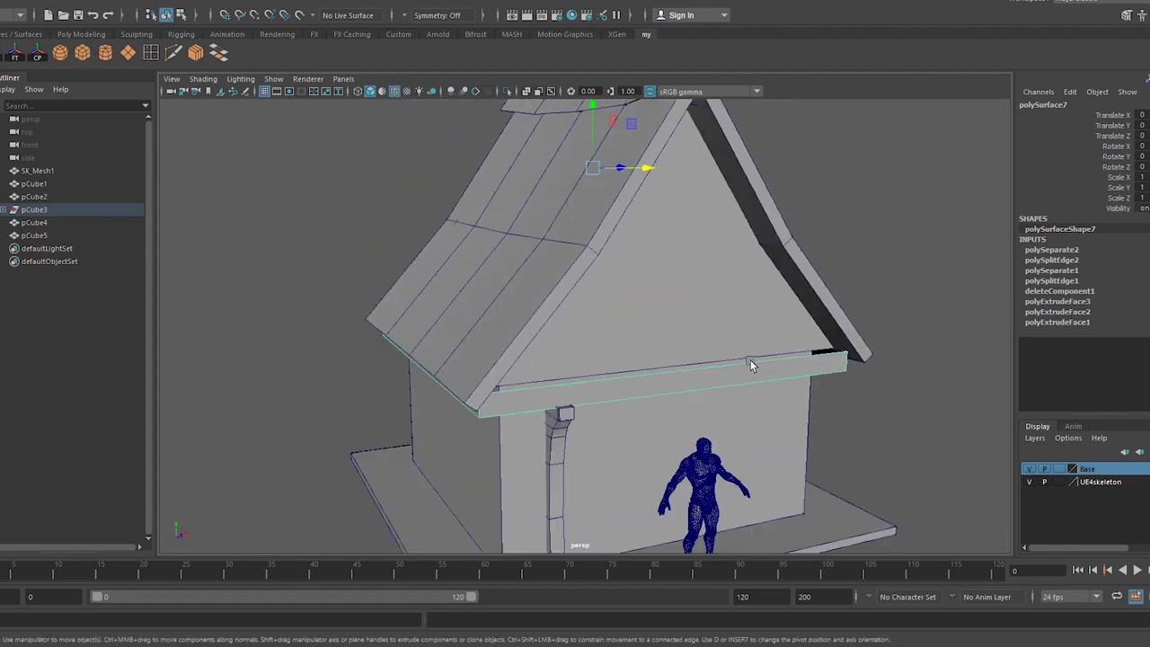
key(alt+h)
right_drag(496, 303, 494, 279)
right_drag(509, 331, 505, 336)
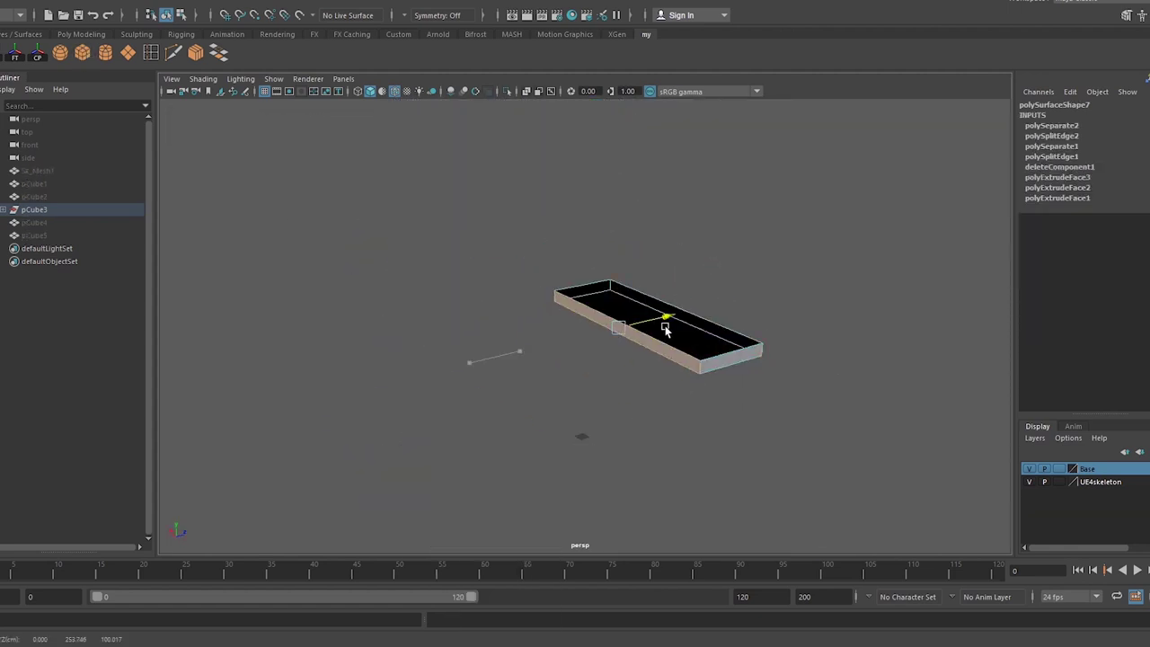
key(ctrl+shift+h)
mouse_move(692, 321)
alt+mouse_down()
mouse_move(698, 360)
mouse_move(500, 375)
mouse_move(660, 357)
mouse_move(570, 401)
mouse_move(485, 393)
mouse_move(612, 374)
mouse_move(726, 410)
mouse_move(682, 398)
mouse_move(636, 326)
mouse_move(791, 348)
mouse_move(782, 334)
mouse_move(737, 340)
mouse_move(727, 278)
mouse_move(636, 357)
alt+mouse_up()
- Duplicate the eave trim and scale the copy to fit the other roof edge
key(F8)
key(ctrl+d)
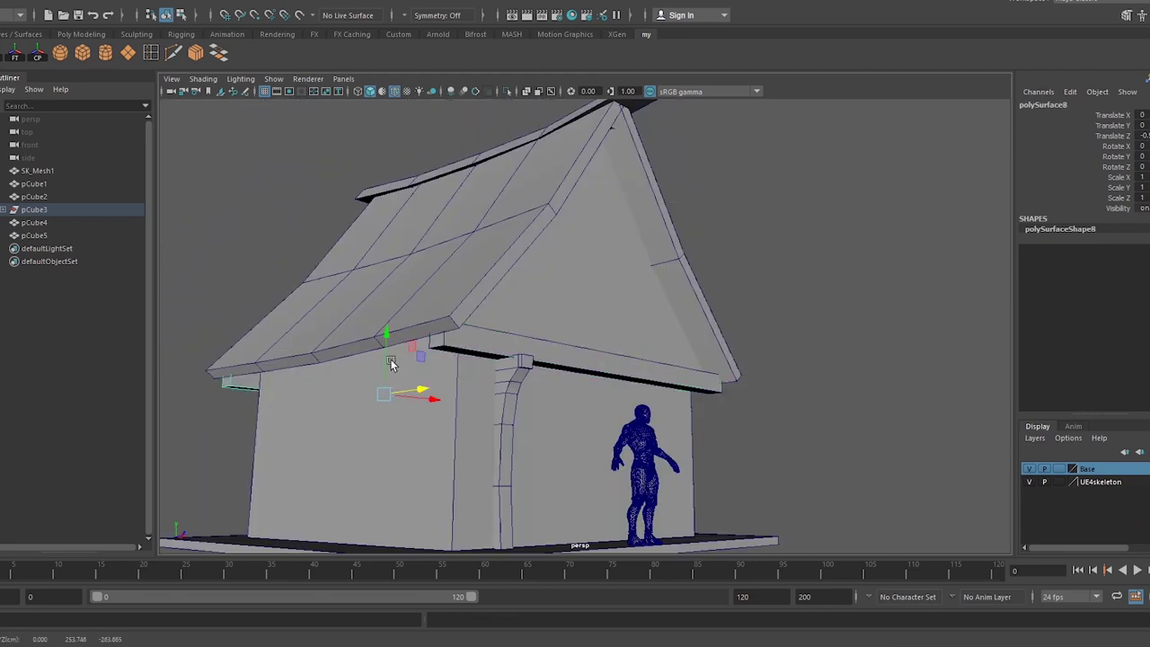
mouse_move(389, 359)
alt+mouse_down()
mouse_move(250, 349)
mouse_move(622, 364)
alt+mouse_up()
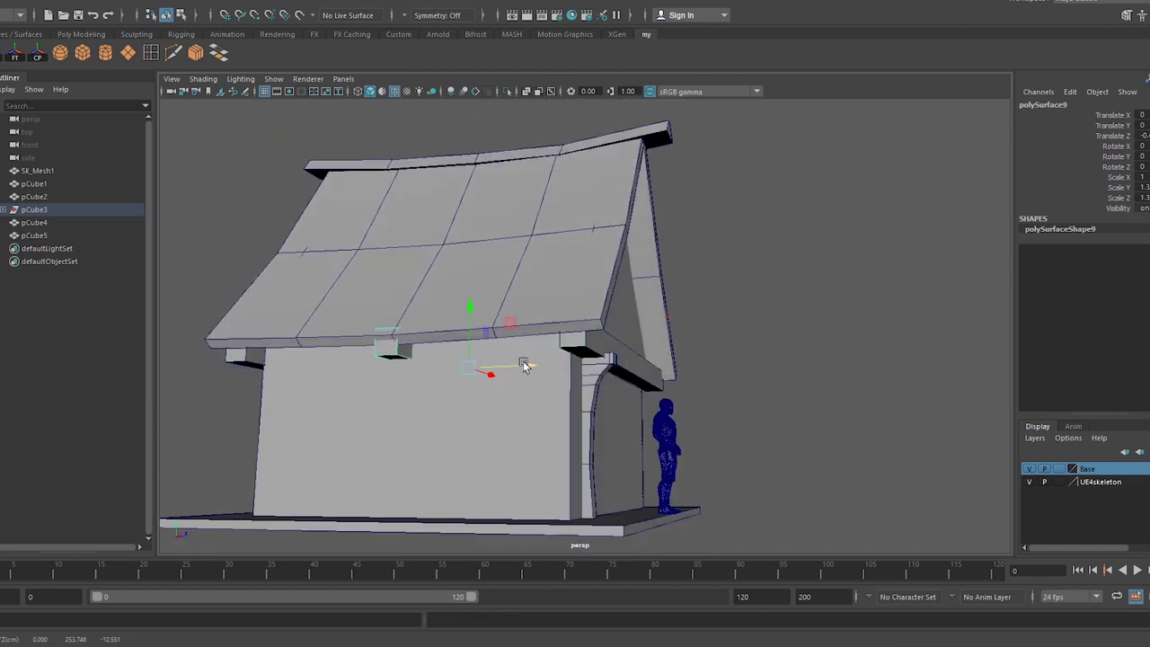
alt+drag(420, 345, 620, 290)
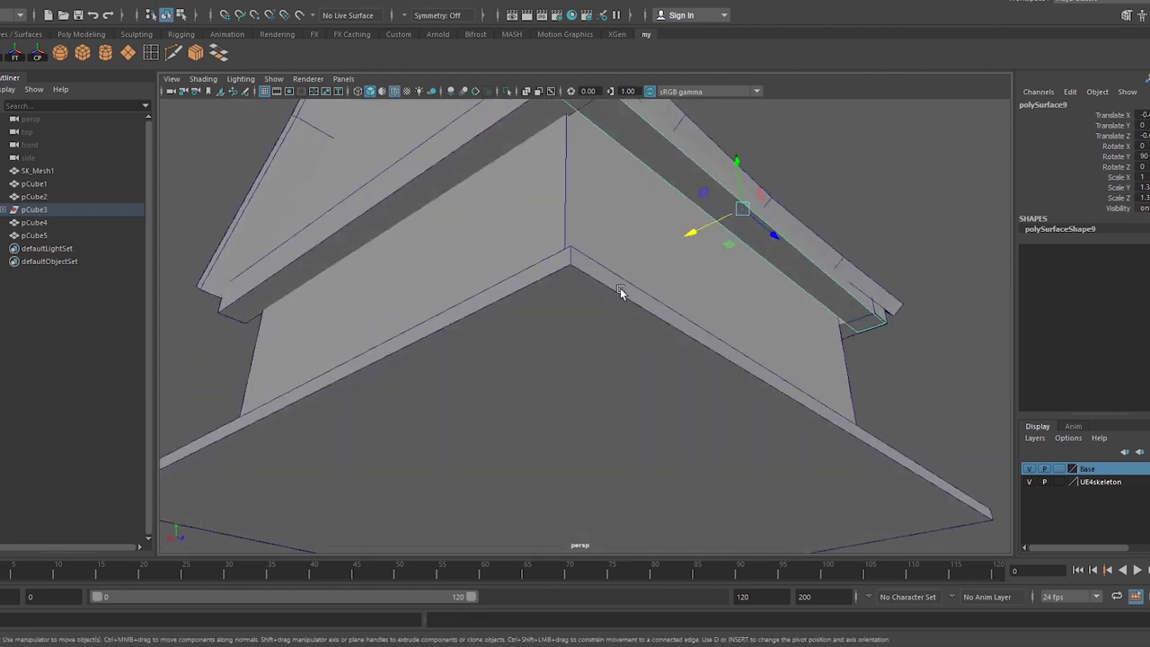
key(r)
mouse_move(683, 232)
alt+mouse_down()
mouse_move(530, 276)
mouse_move(576, 226)
mouse_move(774, 377)
mouse_move(634, 339)
alt+mouse_up()
mouse_move(801, 260)
alt+mouse_down()
mouse_move(580, 347)
mouse_move(596, 327)
mouse_move(638, 350)
mouse_move(587, 377)
mouse_move(285, 357)
mouse_move(561, 403)
mouse_move(623, 299)
mouse_move(575, 341)
alt+mouse_up()
- Duplicate the curved corner pillar and place the copy at another wall corner
click(34, 236)
mouse_move(404, 270)
alt+mouse_down()
mouse_move(510, 191)
mouse_move(524, 303)
mouse_move(513, 321)
mouse_move(545, 378)
mouse_move(513, 380)
mouse_move(418, 443)
mouse_move(631, 385)
alt+mouse_up()
key(ctrl+d)
- Connect the vertical wall edges with a horizontal edge loop around the house
click(418, 443)
right_drag(633, 303, 617, 277)
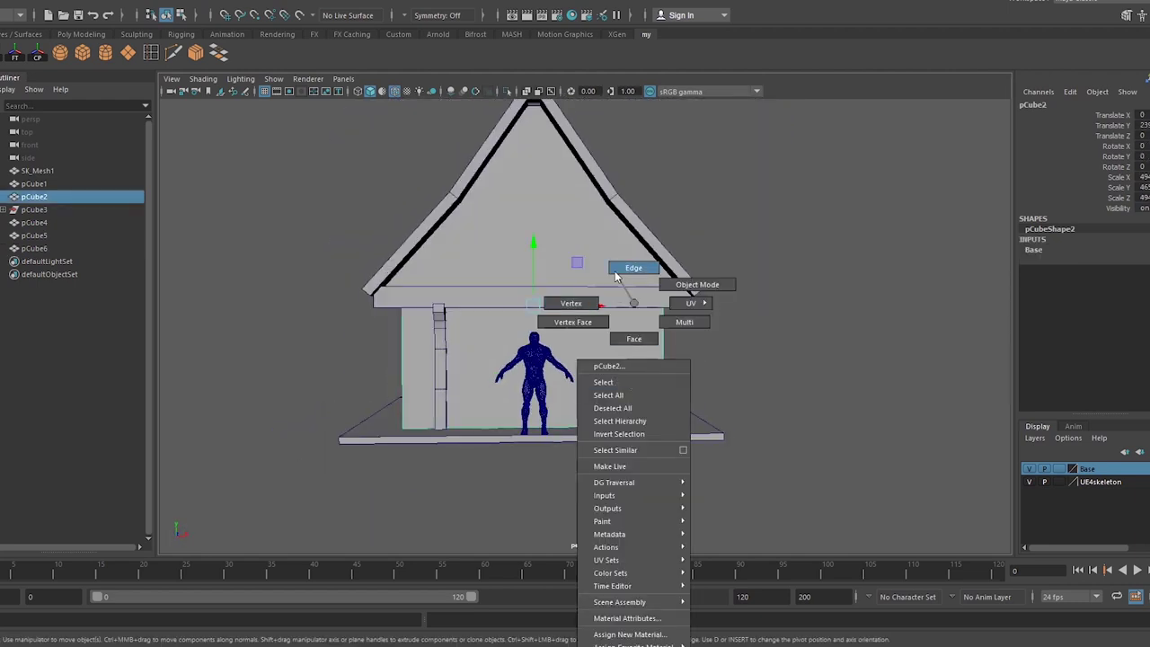
mouse_move(309, 328)
mouse_down()
mouse_move(605, 385)
mouse_move(625, 376)
mouse_move(539, 333)
mouse_move(545, 323)
mouse_move(312, 387)
mouse_move(485, 354)
mouse_move(466, 260)
mouse_up()
key(r)
right_click(545, 323)
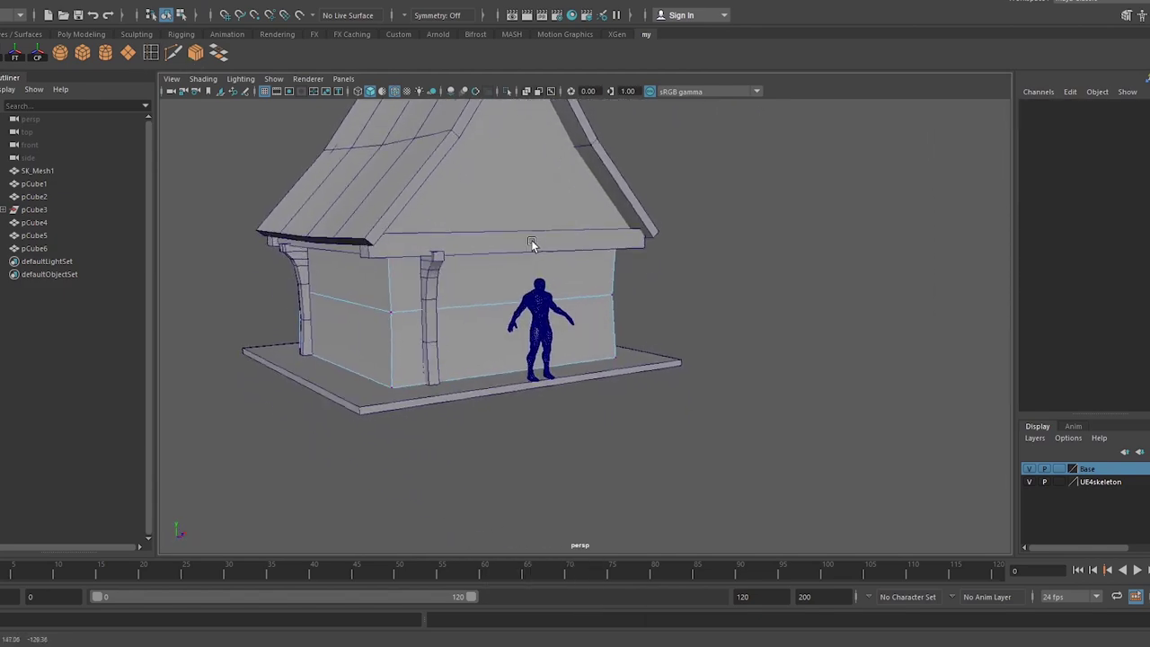
- Duplicate the pillar again and move the copy's lower faces
right_click(466, 255)
key(ctrl+d)
scroll(488, 384, up, 3)
mouse_move(488, 384)
alt+mouse_down()
mouse_move(549, 420)
mouse_move(543, 257)
alt+mouse_up()
right_drag(543, 256, 503, 463)
key(w)
mouse_move(721, 205)
alt+mouse_down()
mouse_move(671, 213)
mouse_move(672, 305)
alt+mouse_up()
click(639, 173)
mouse_move(639, 173)
alt+mouse_down()
mouse_move(519, 175)
mouse_move(431, 270)
mouse_move(348, 292)
alt+mouse_up()
- Select the copied pillar's end face and scale it to reshape the tip
key(f)
mouse_move(630, 323)
alt+mouse_down()
mouse_move(587, 323)
mouse_move(680, 269)
mouse_move(672, 290)
mouse_move(643, 297)
alt+mouse_up()
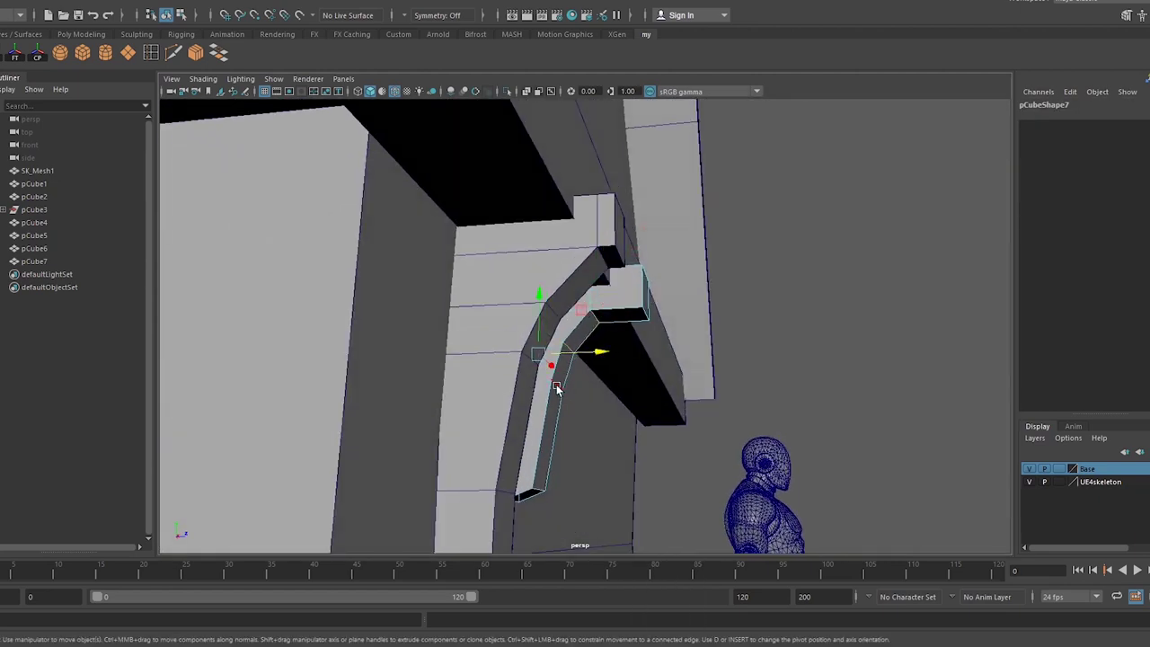
mouse_move(626, 238)
alt+mouse_down()
mouse_move(629, 270)
mouse_move(680, 206)
mouse_move(557, 324)
alt+mouse_up()
key(r)
right_drag(559, 304, 575, 341)
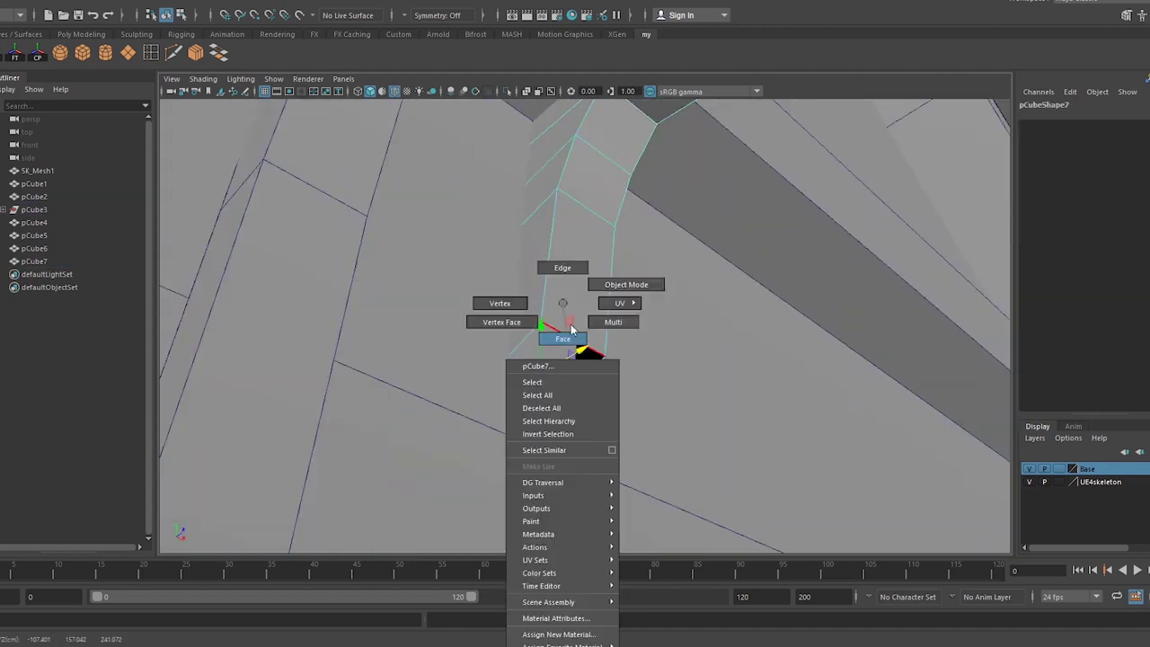
key([)
key([)
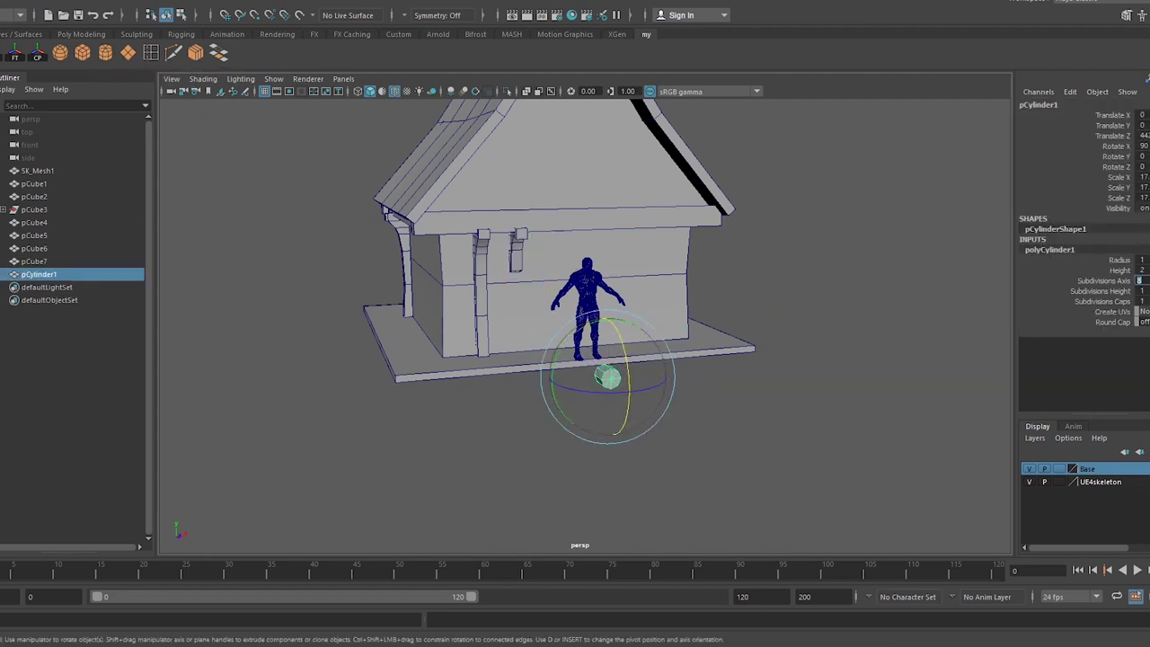
- Frame the cylinder and undo its last two changes
key(f)
key(ctrl+z)
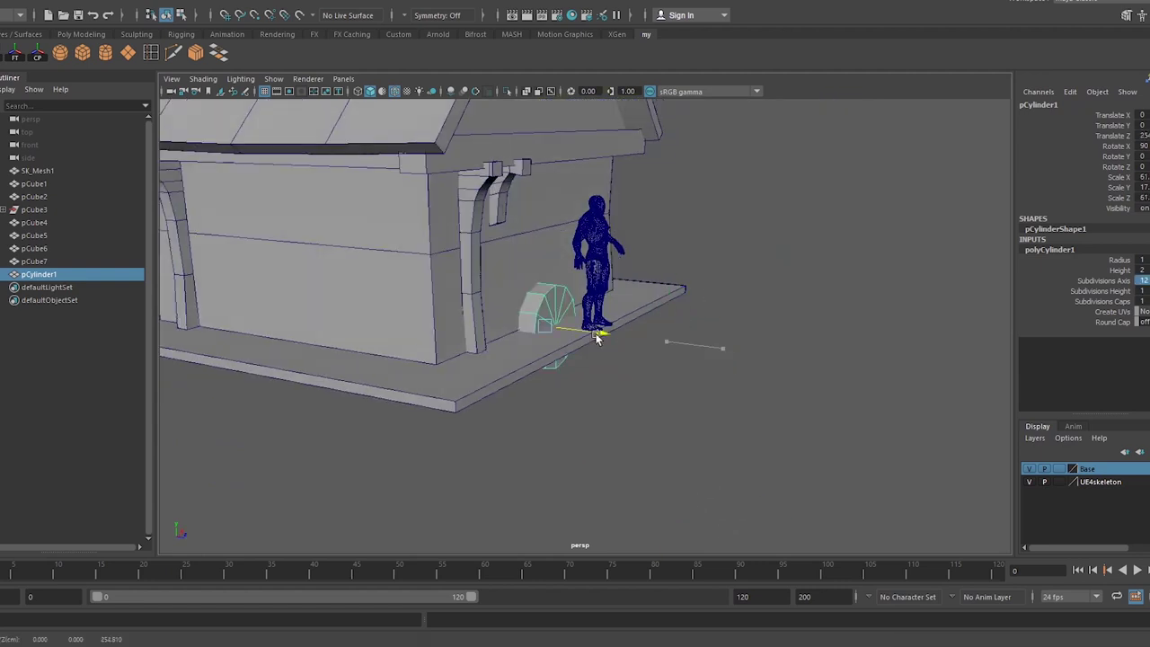
key(ctrl+z)
key(ctrl+z)
alt+drag(583, 161, 548, 261)
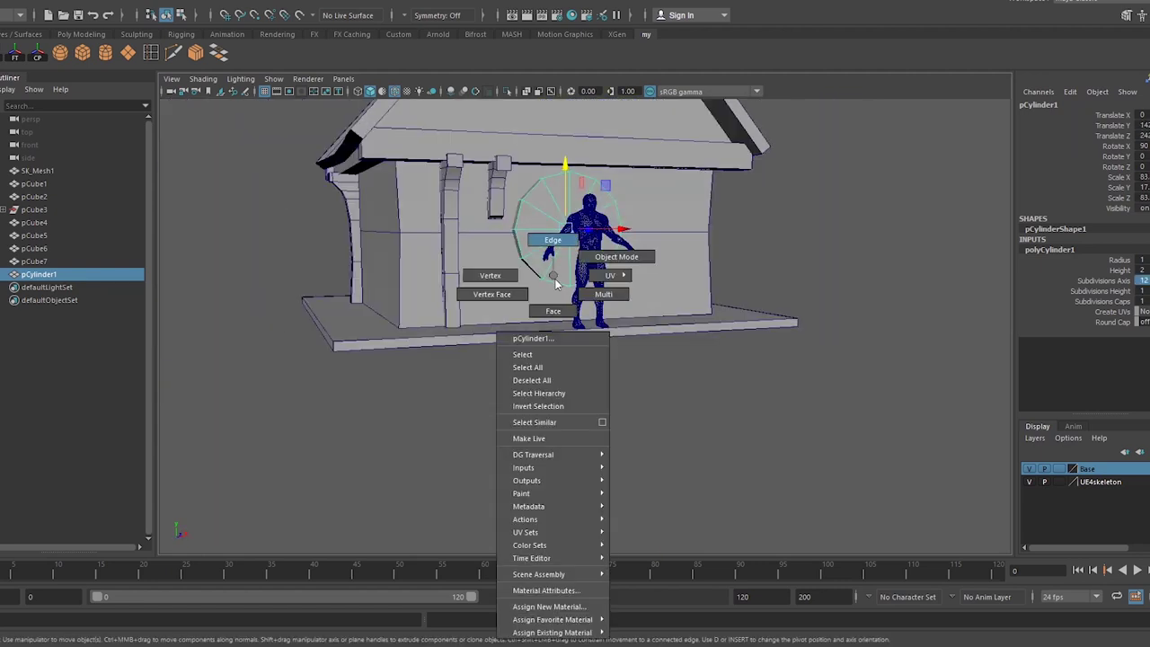
right_drag(548, 260, 554, 311)
- Select the cylinder's lower faces so only a half-disc arch remains
scroll(584, 266, up, 5)
click(584, 266)
key(f)
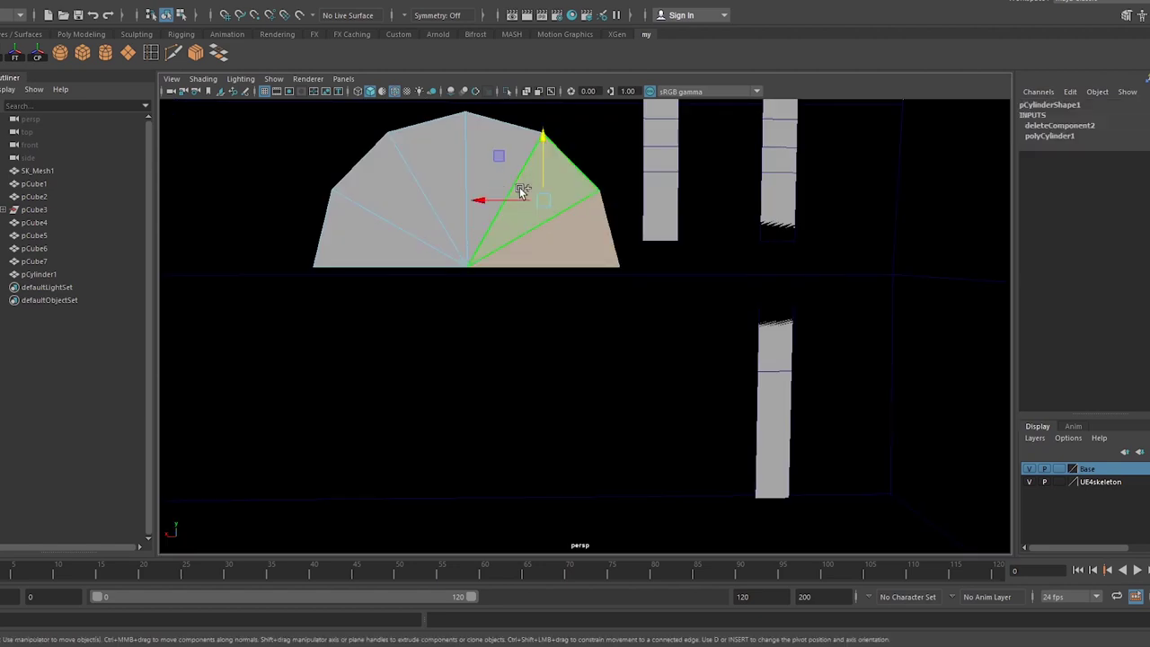
click(334, 244)
mouse_move(569, 276)
alt+mouse_down()
mouse_move(599, 309)
mouse_move(639, 261)
mouse_move(705, 422)
mouse_move(716, 345)
mouse_move(589, 351)
alt+mouse_up()
- Extrude the arch's outer edges with Ctrl+E and add a new polygon cube
key(ctrl+e)
scroll(589, 351, up, 5)
right_drag(551, 302, 601, 287)
mouse_move(602, 287)
alt+mouse_down()
mouse_move(471, 355)
mouse_move(565, 283)
mouse_move(559, 394)
mouse_move(697, 444)
mouse_move(525, 438)
alt+mouse_up()
click(107, 52)
scroll(522, 302, down, 5)
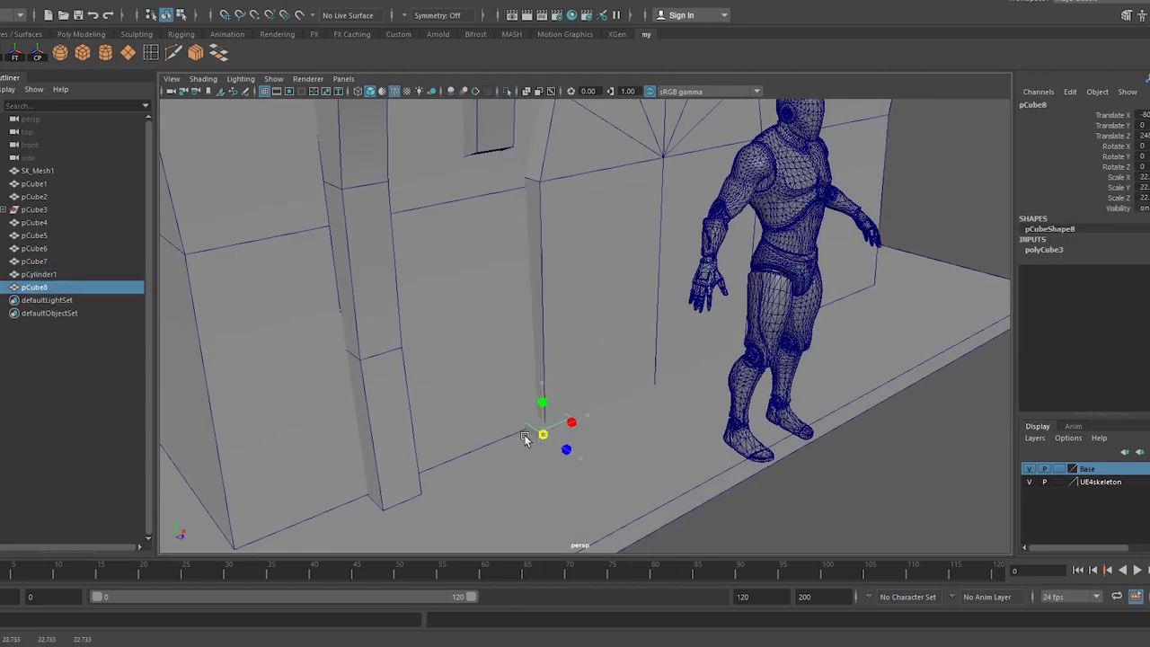
- Drop the new cube to the ground and extrude its top face up into a post
drag(552, 352, 552, 358)
mouse_move(552, 357)
alt+mouse_down()
mouse_move(470, 318)
mouse_move(619, 357)
mouse_move(515, 270)
mouse_move(468, 276)
alt+mouse_up()
right_click(468, 275)
alt+drag(503, 324, 689, 470)
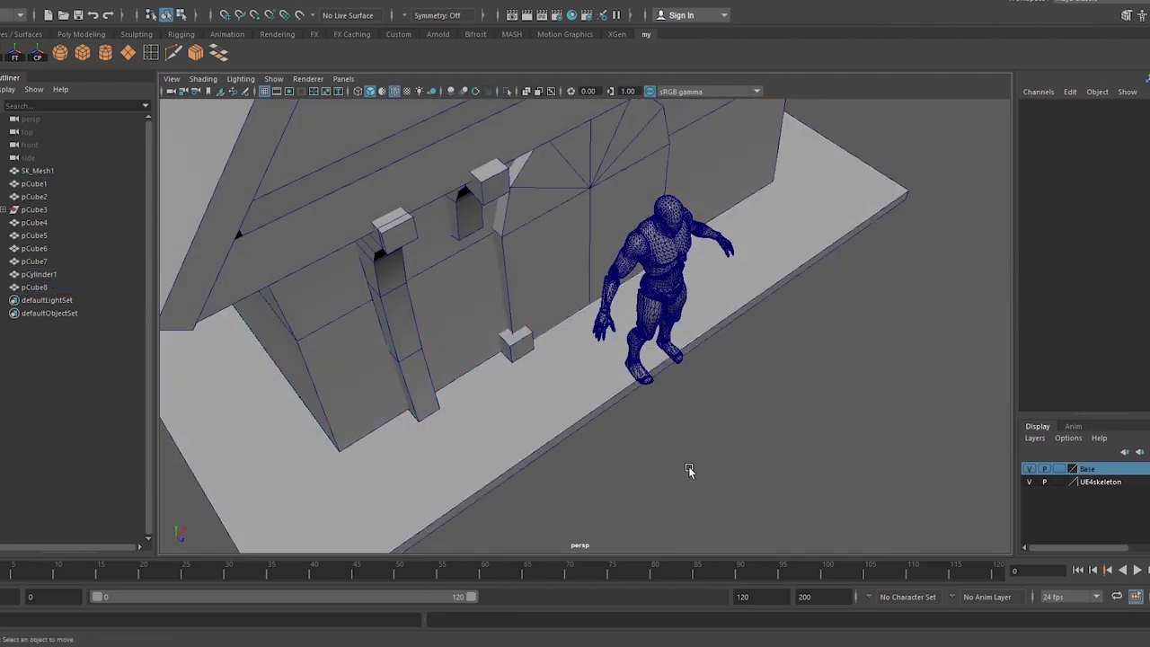
click(519, 337)
mouse_move(520, 337)
alt+mouse_down()
mouse_move(496, 344)
mouse_move(495, 286)
alt+mouse_up()
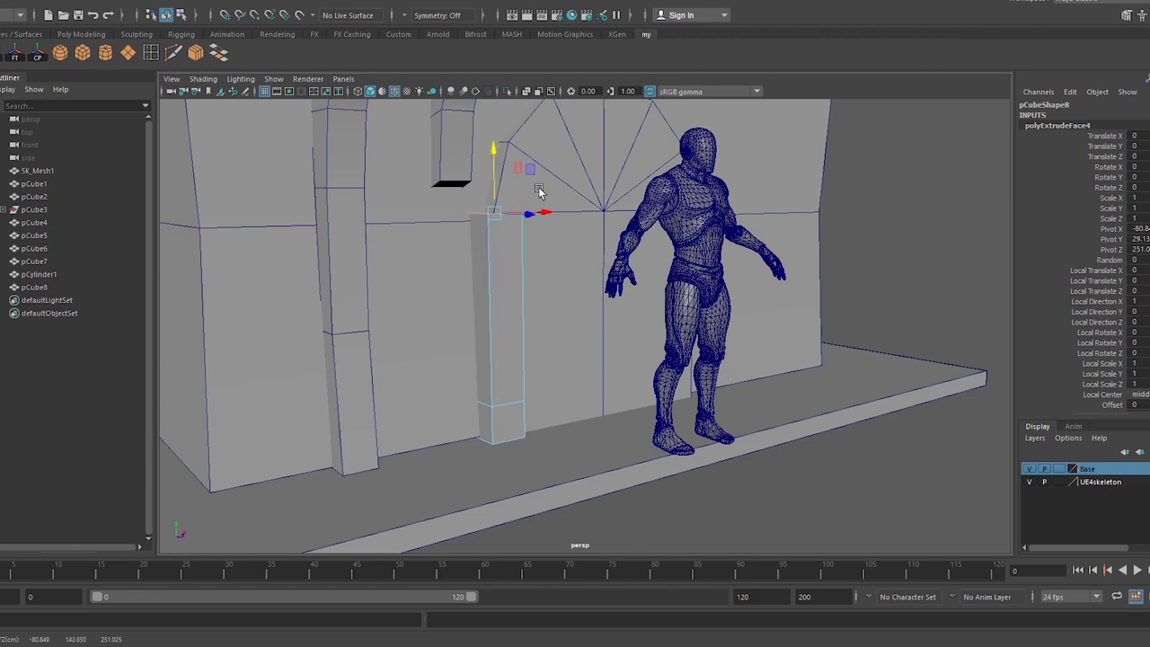
- Extrude the arch's top face into further arch segments over the doorway
alt+drag(539, 191, 479, 298)
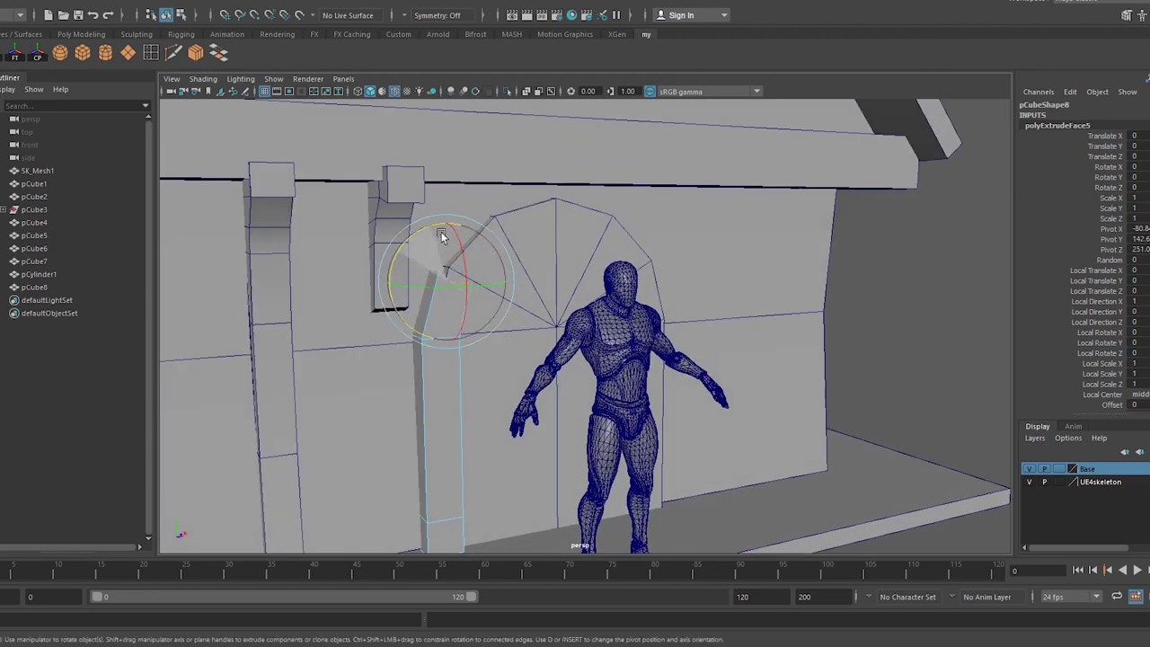
alt+drag(455, 182, 520, 196)
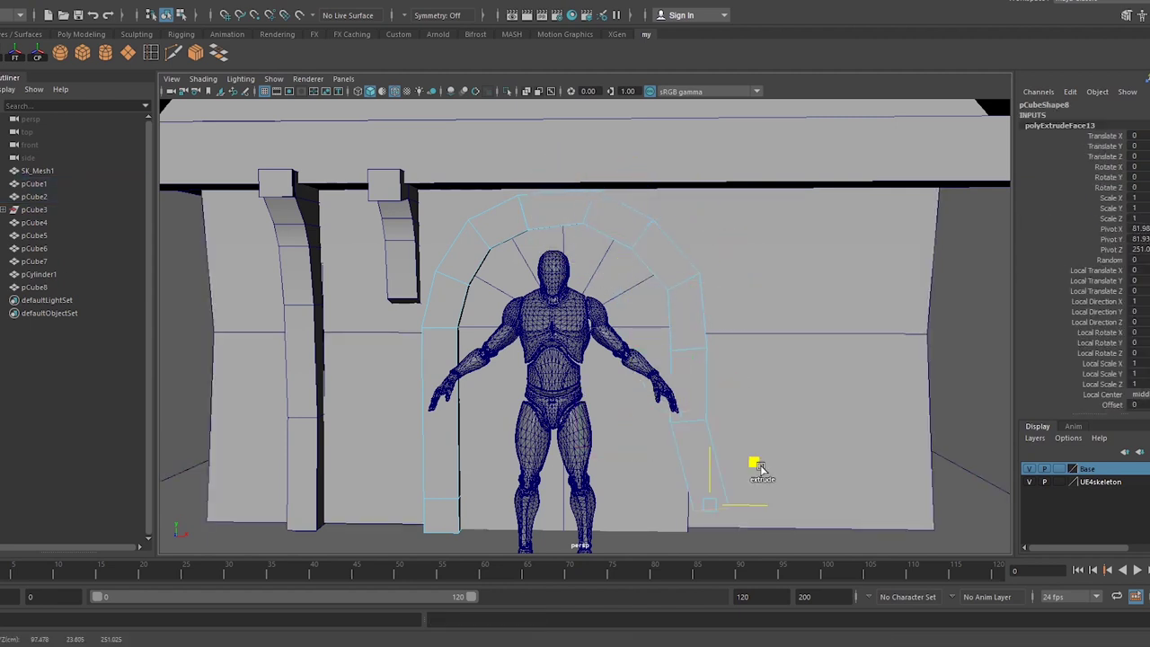
mouse_move(673, 490)
alt+mouse_down()
mouse_move(626, 342)
mouse_move(688, 252)
alt+mouse_up()
right_drag(631, 226, 659, 265)
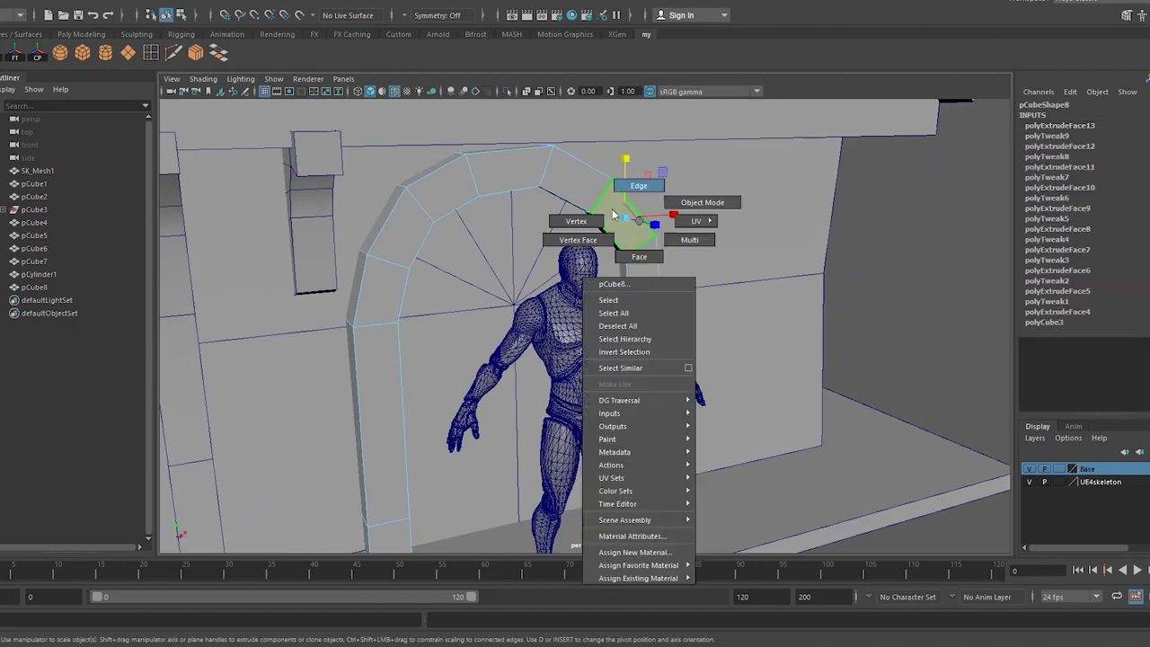
mouse_move(668, 227)
alt+mouse_down()
mouse_move(629, 270)
mouse_move(699, 184)
mouse_move(650, 200)
alt+mouse_up()
key(ctrl+e)
key(ctrl+e)
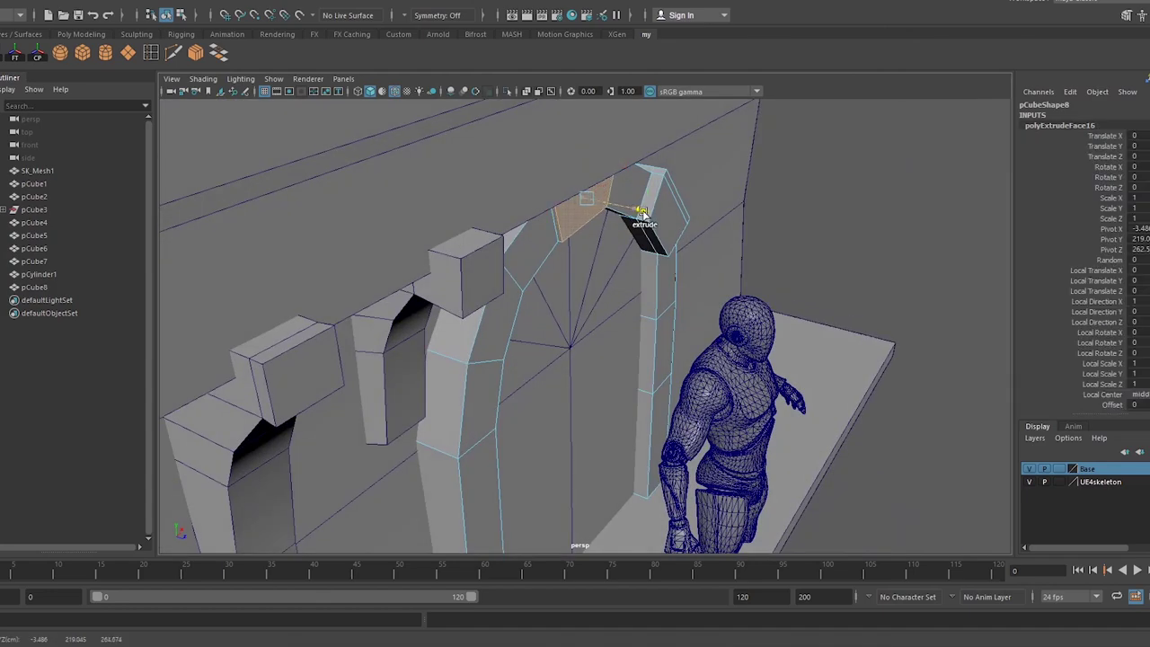
mouse_move(585, 218)
alt+mouse_down()
mouse_move(487, 210)
mouse_move(661, 303)
alt+mouse_up()
- Extrude the post's bottom face outward and move it into place
mouse_move(589, 295)
alt+mouse_down()
mouse_move(629, 269)
mouse_move(698, 310)
mouse_move(684, 272)
mouse_move(755, 269)
mouse_move(824, 239)
mouse_move(608, 195)
mouse_move(563, 217)
alt+mouse_up()
right_drag(563, 216, 569, 259)
click(592, 225)
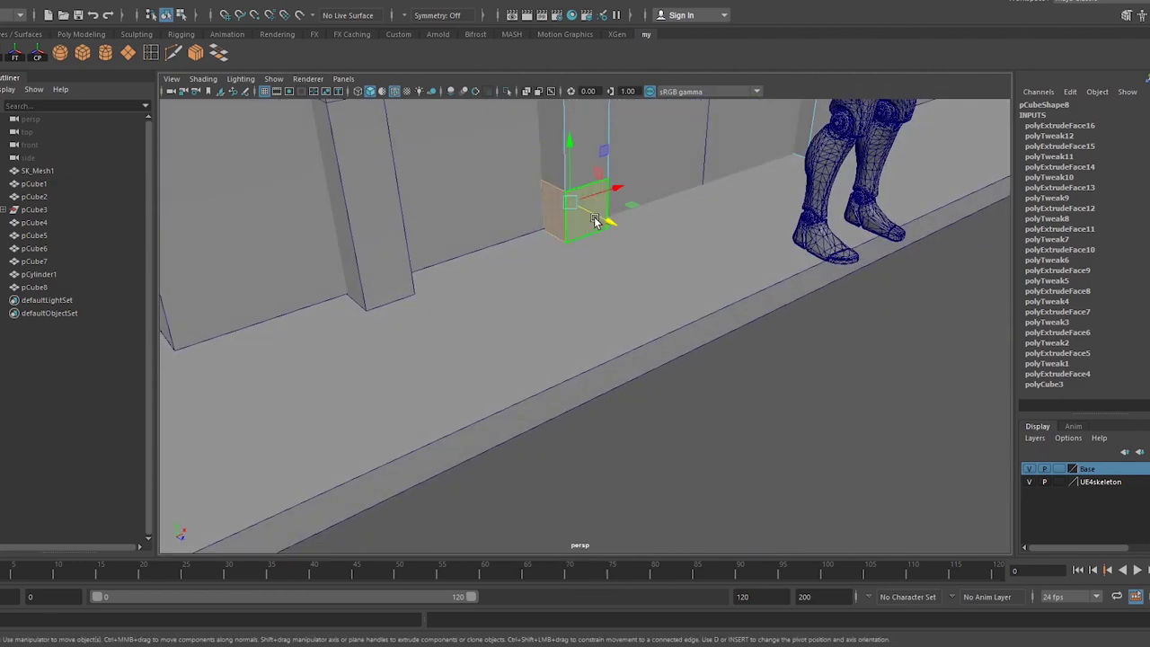
key(ctrl+e)
mouse_move(608, 221)
alt+mouse_down()
mouse_move(584, 235)
mouse_move(593, 213)
alt+mouse_up()
key(w)
scroll(576, 224, down, 5)
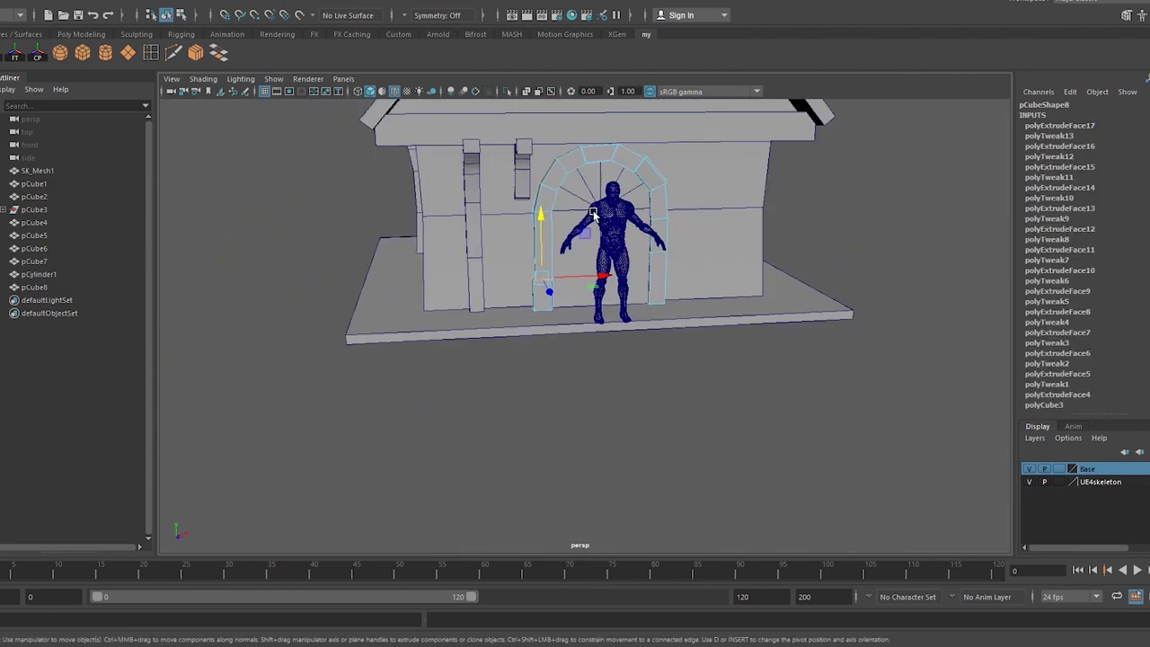
scroll(575, 303, up, 5)
- Select the pillar's edge and side face, then review the arch from a wider angle
right_drag(527, 306, 503, 289)
click(528, 270)
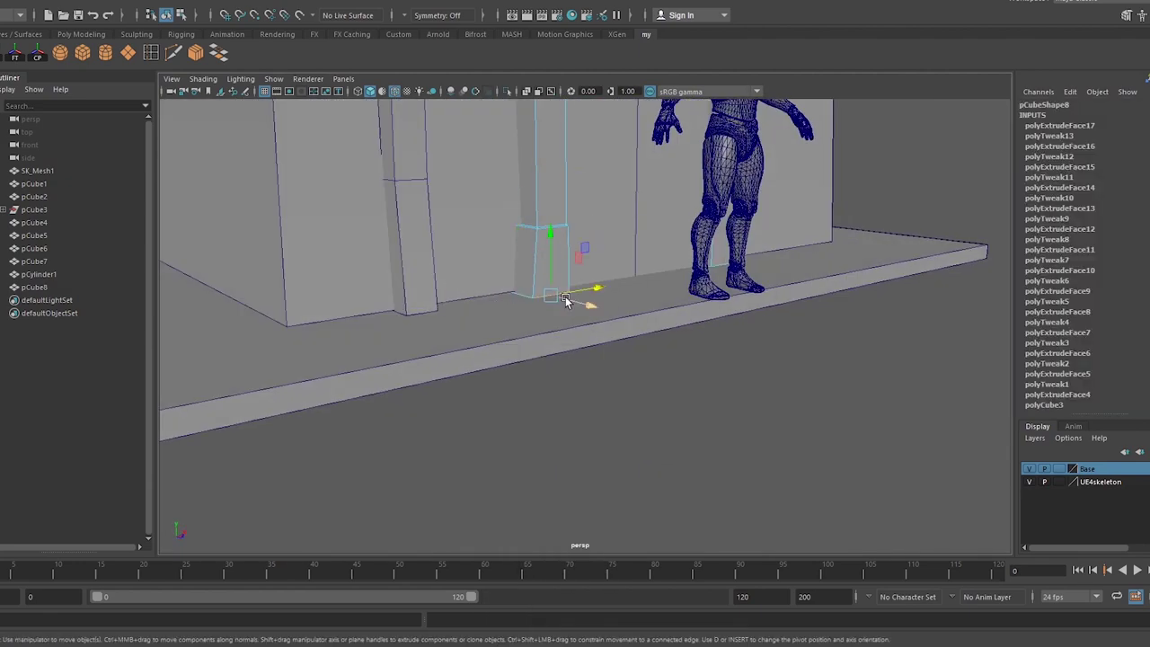
mouse_move(557, 296)
alt+mouse_down()
mouse_move(603, 283)
mouse_move(575, 249)
mouse_move(417, 223)
alt+mouse_up()
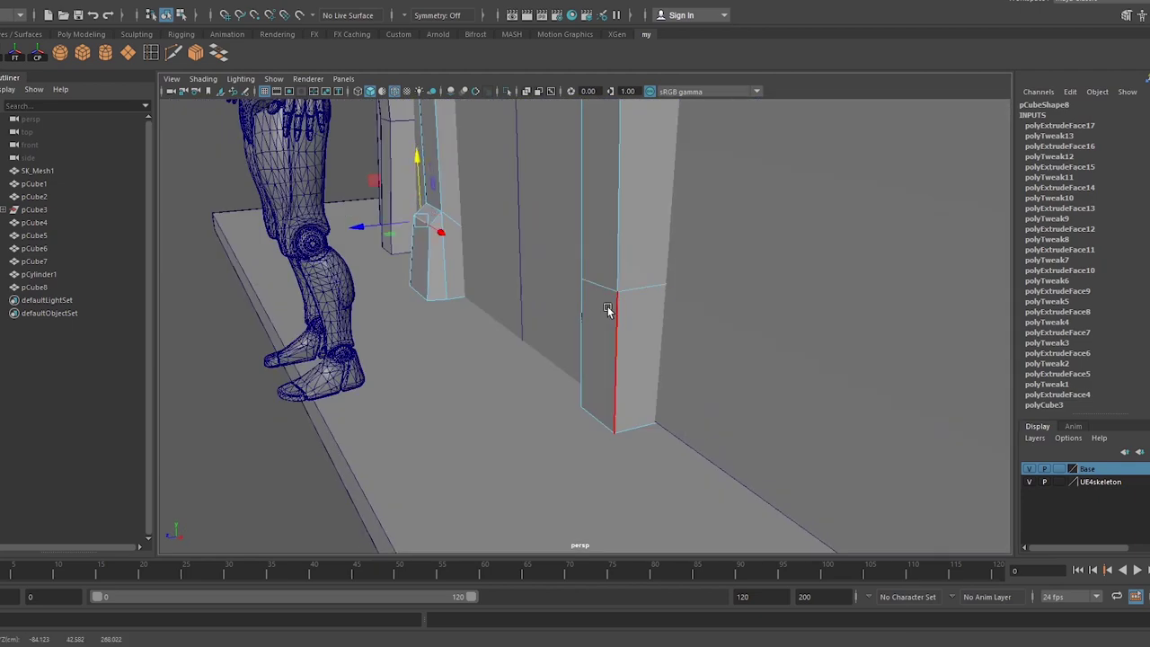
click(594, 349)
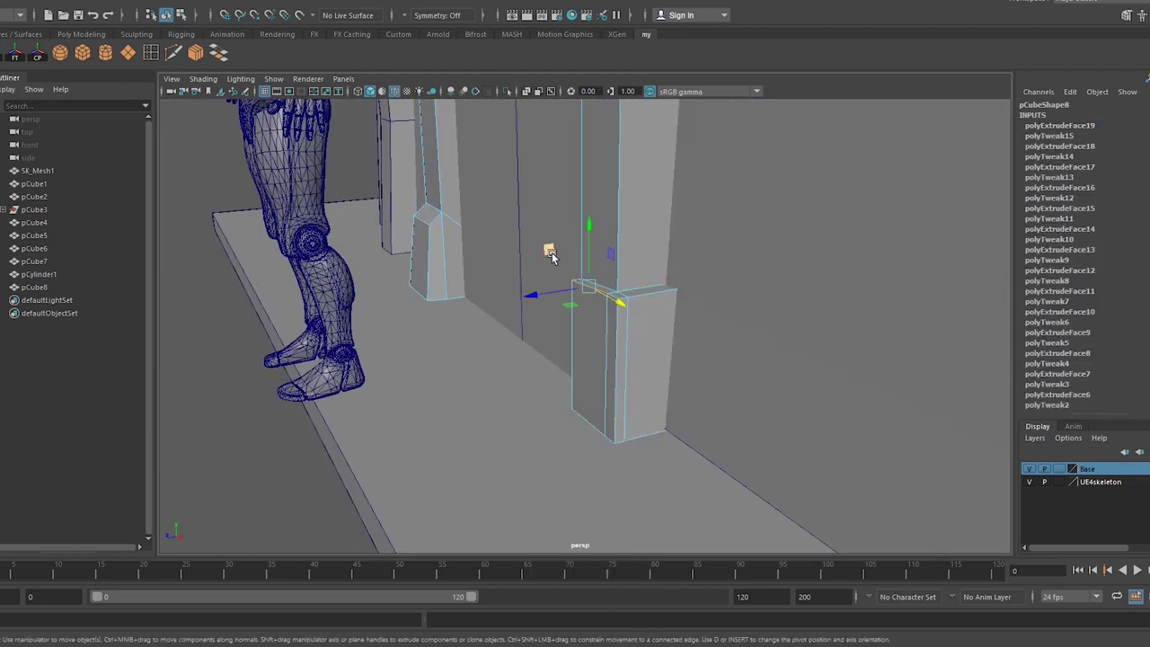
mouse_move(550, 254)
alt+mouse_down()
mouse_move(827, 288)
mouse_move(605, 329)
mouse_move(605, 303)
mouse_move(568, 312)
alt+mouse_up()
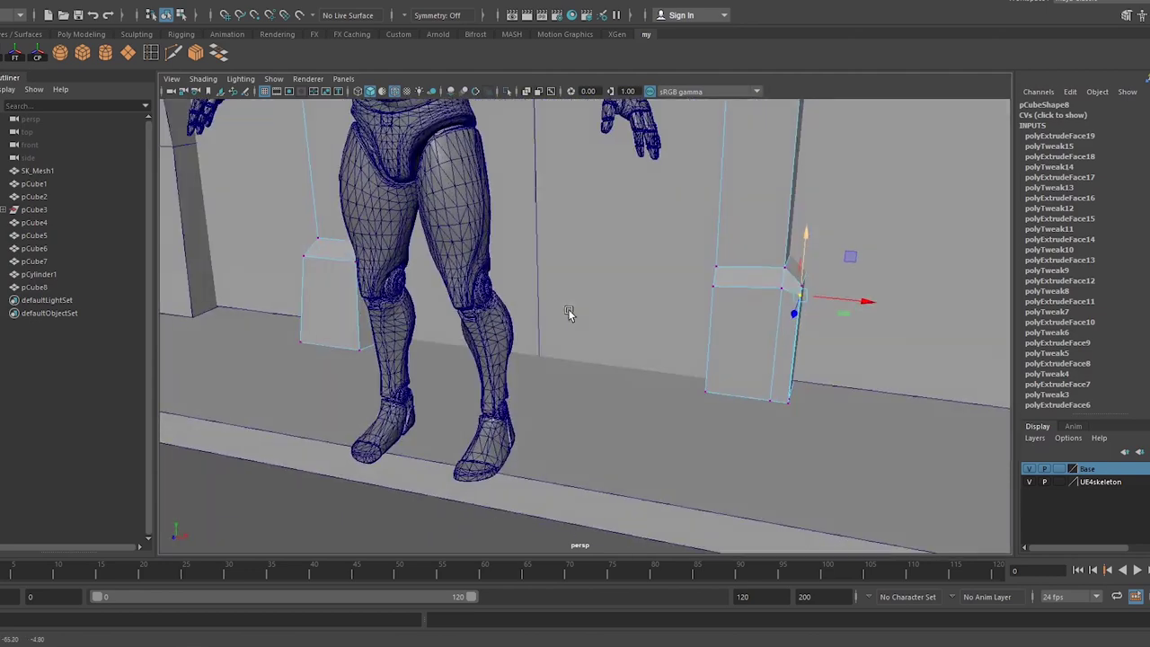
alt+right_drag(568, 312, 608, 302)
alt+drag(608, 303, 698, 278)
alt+right_drag(698, 278, 649, 325)
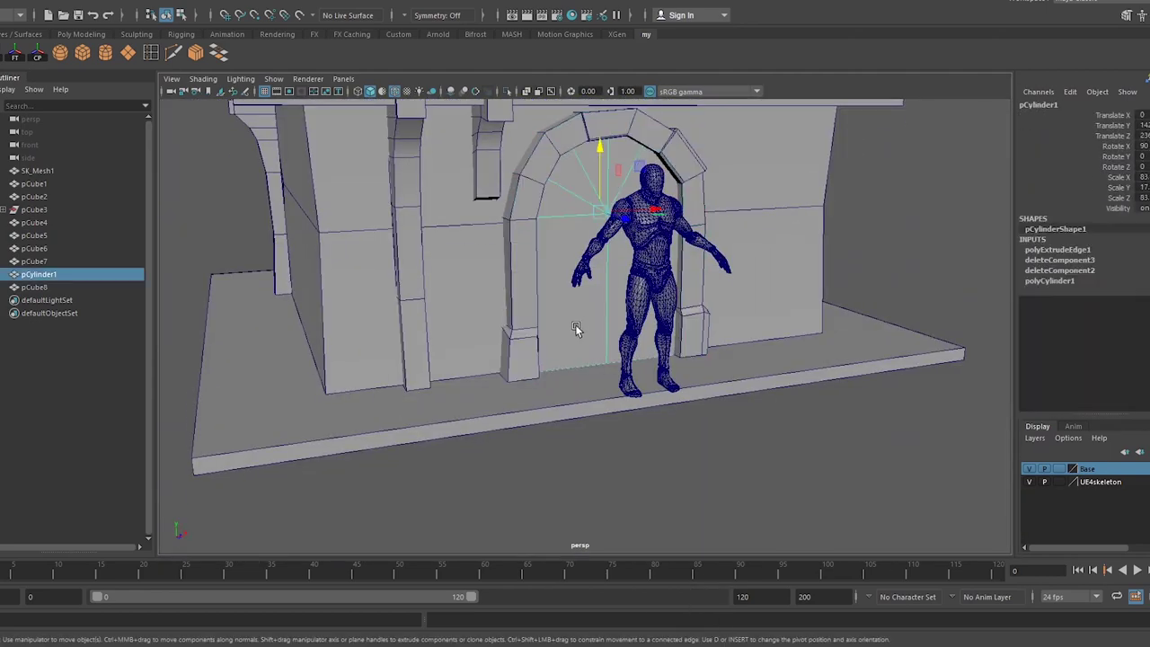
mouse_move(575, 329)
alt+mouse_down()
mouse_move(539, 326)
mouse_move(599, 217)
alt+mouse_up()
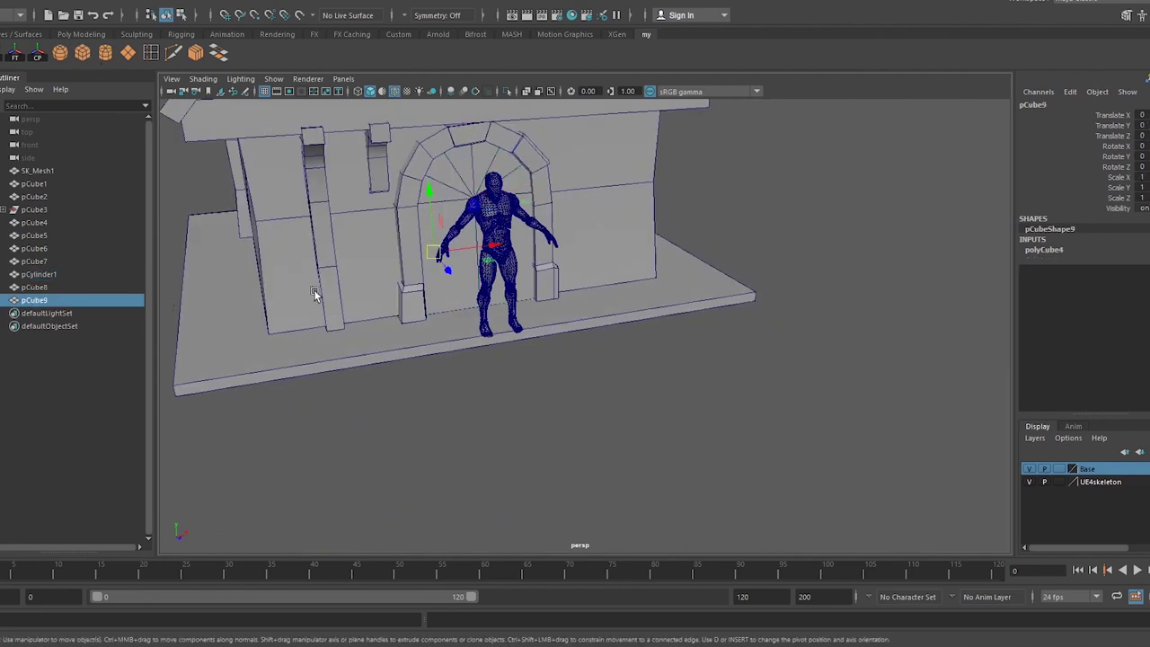
- Set the new cube on the ground at the front corner and rotate it
alt+drag(314, 295, 364, 308)
alt+drag(395, 411, 436, 309)
scroll(495, 256, up, 3)
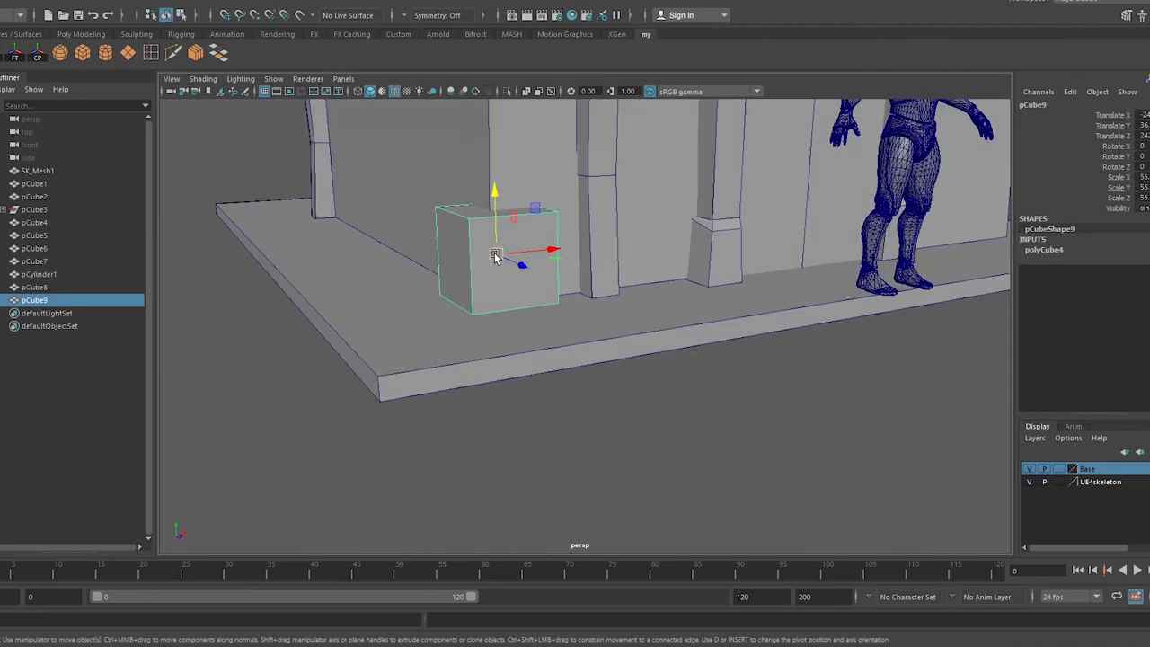
mouse_move(495, 208)
alt+mouse_down()
mouse_move(455, 229)
mouse_move(709, 318)
mouse_move(593, 314)
mouse_move(449, 333)
mouse_move(599, 277)
alt+mouse_up()
key(e)
mouse_move(589, 201)
alt+mouse_down()
mouse_move(550, 275)
mouse_move(577, 277)
mouse_move(513, 303)
mouse_move(526, 351)
mouse_move(610, 216)
alt+mouse_up()
click(610, 217)
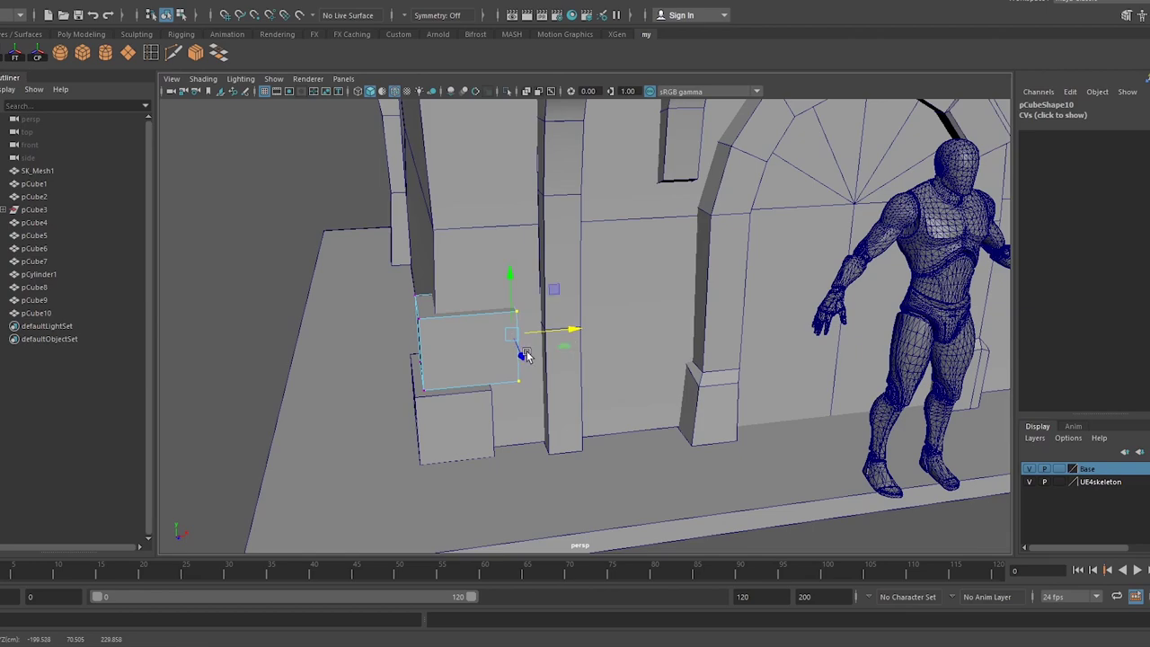
- Position corner block pCube9 and duplicate it for the next course
mouse_move(527, 356)
alt+mouse_down()
mouse_move(619, 341)
mouse_move(566, 329)
mouse_move(587, 394)
alt+mouse_up()
click(588, 394)
alt+right_drag(587, 394, 490, 326)
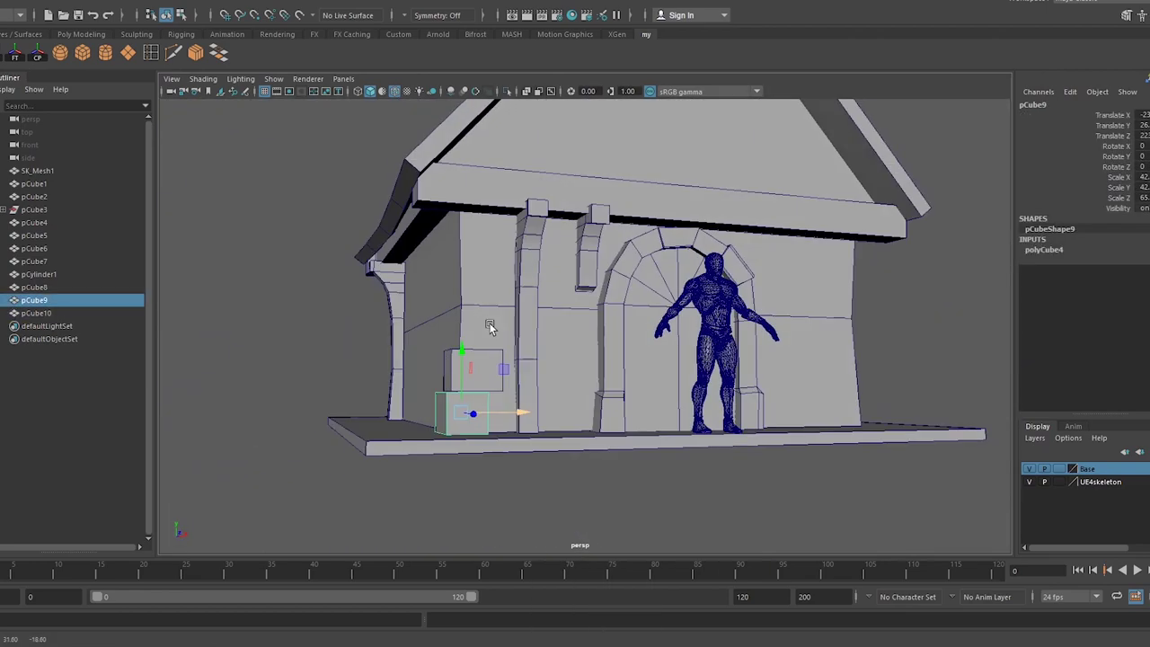
mouse_move(490, 326)
alt+mouse_down()
mouse_move(468, 360)
mouse_move(453, 288)
mouse_move(700, 344)
alt+mouse_up()
key(ctrl+d)
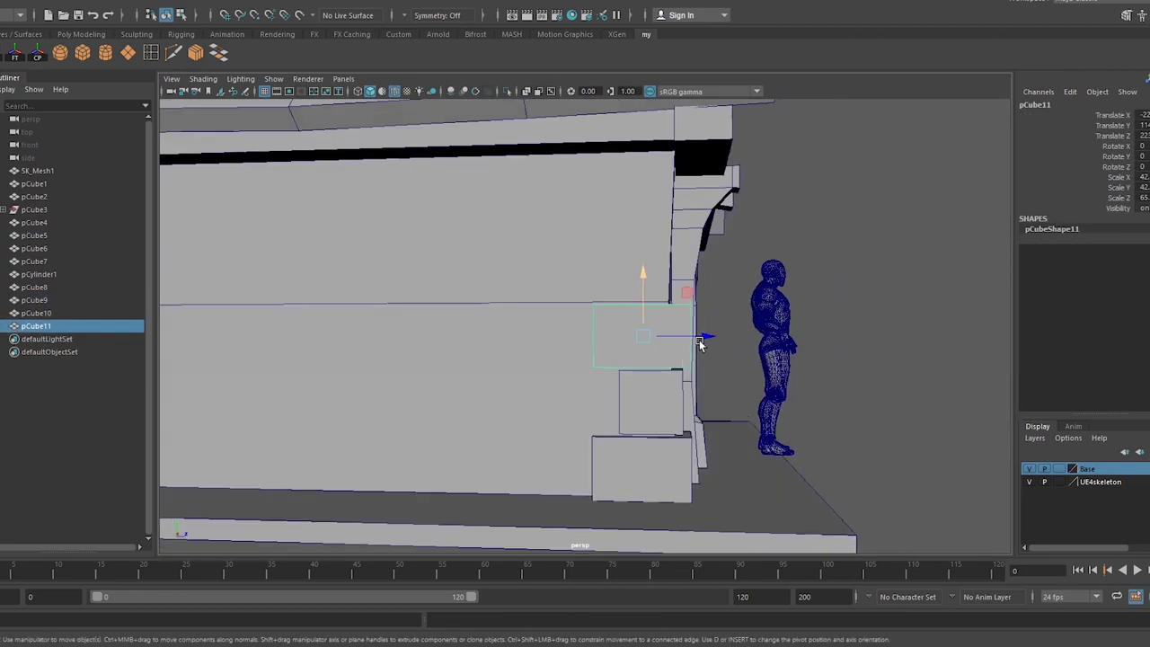
right_drag(649, 334, 586, 305)
mouse_move(629, 350)
alt+mouse_down()
mouse_move(576, 243)
mouse_move(591, 270)
alt+mouse_up()
- Duplicate another corner block and scale it slightly smaller
key(ctrl+d)
scroll(508, 303, up, 2)
key(ctrl+z)
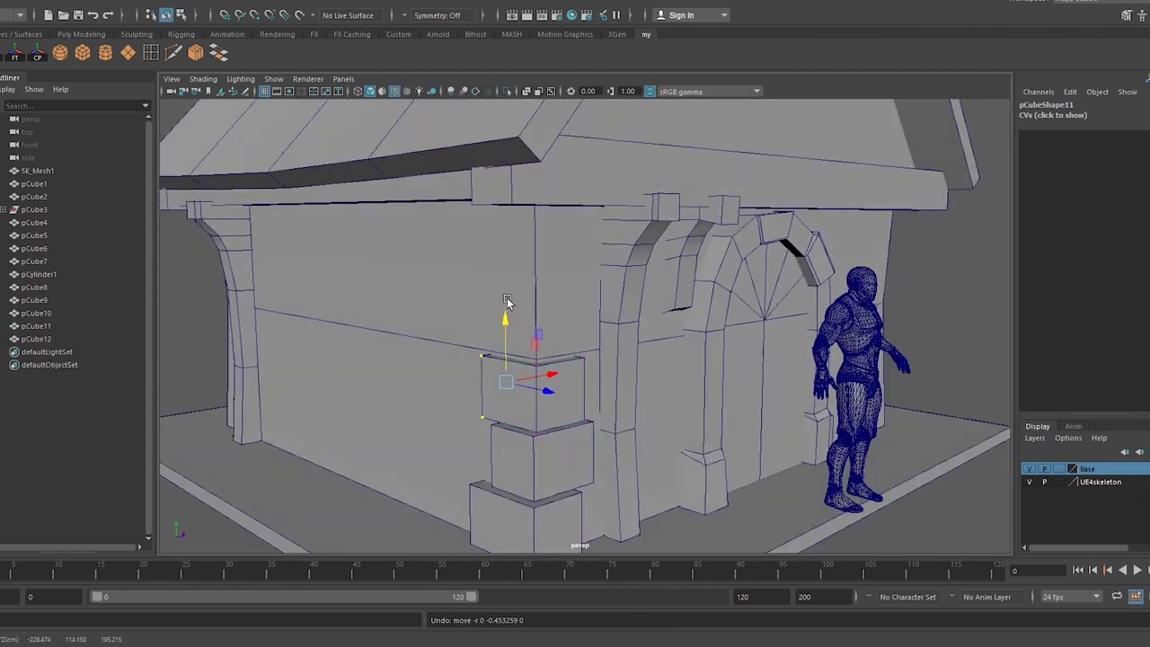
mouse_move(521, 190)
alt+mouse_down()
mouse_move(557, 264)
mouse_move(503, 236)
alt+mouse_up()
key(r)
drag(500, 230, 501, 236)
- Undo the recent corner-block edits with repeated Ctrl+Z
key(ctrl+z)
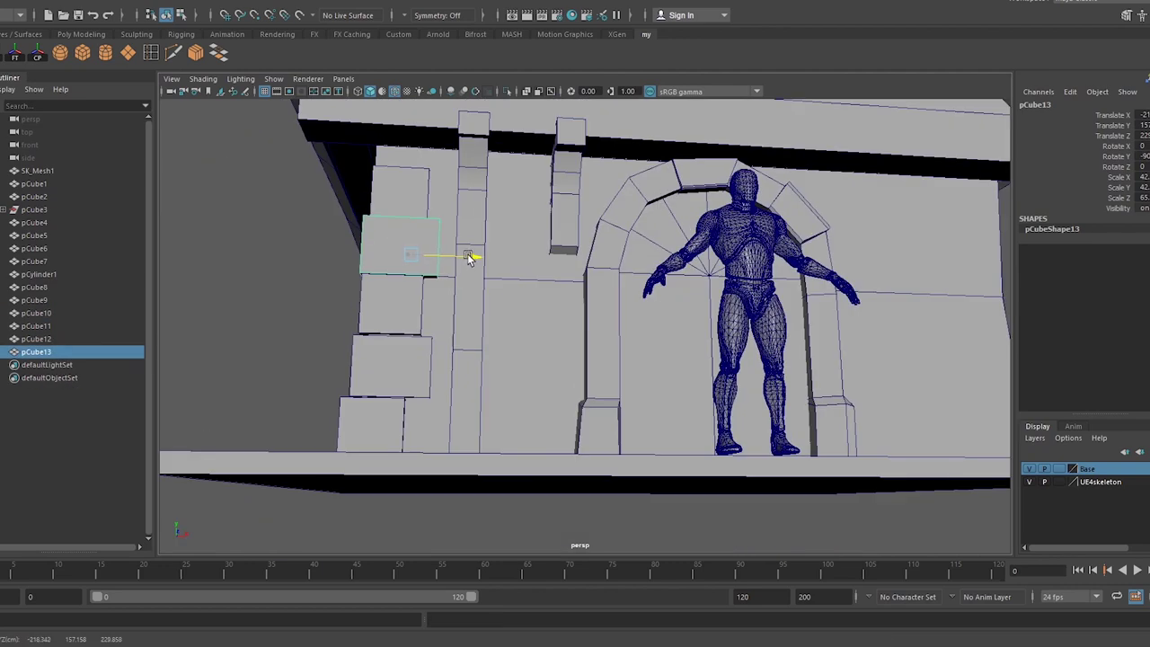
key(ctrl+z)
key(ctrl+z)
key(ctrl+z)
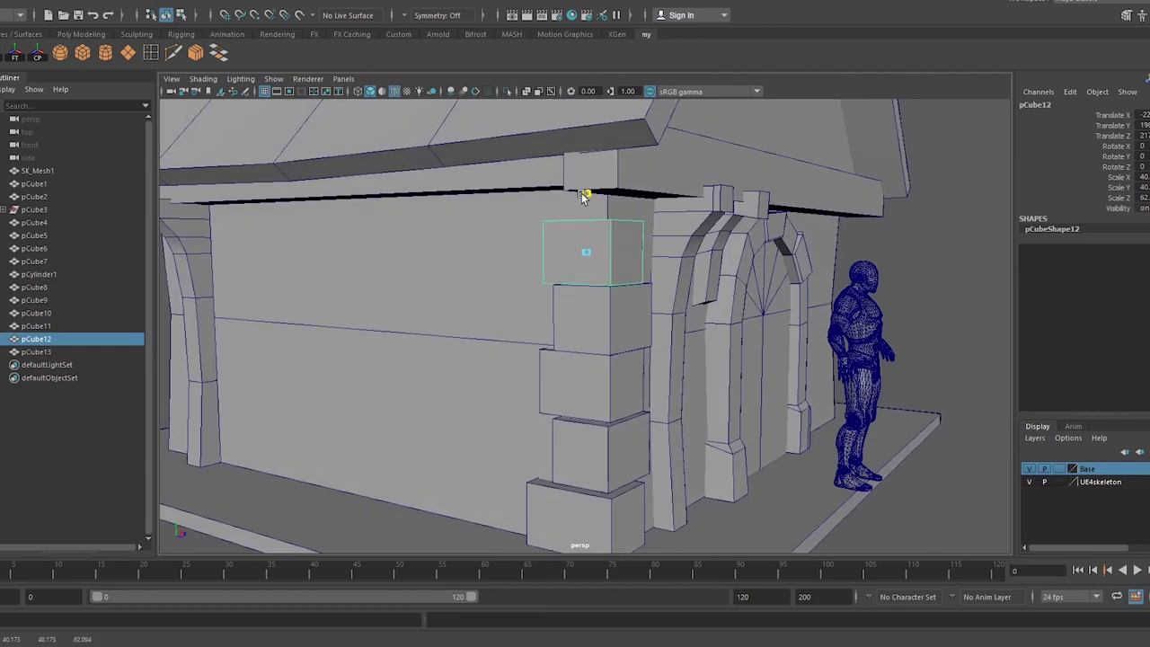
key(ctrl+z)
key(ctrl+z)
key(ctrl+z)
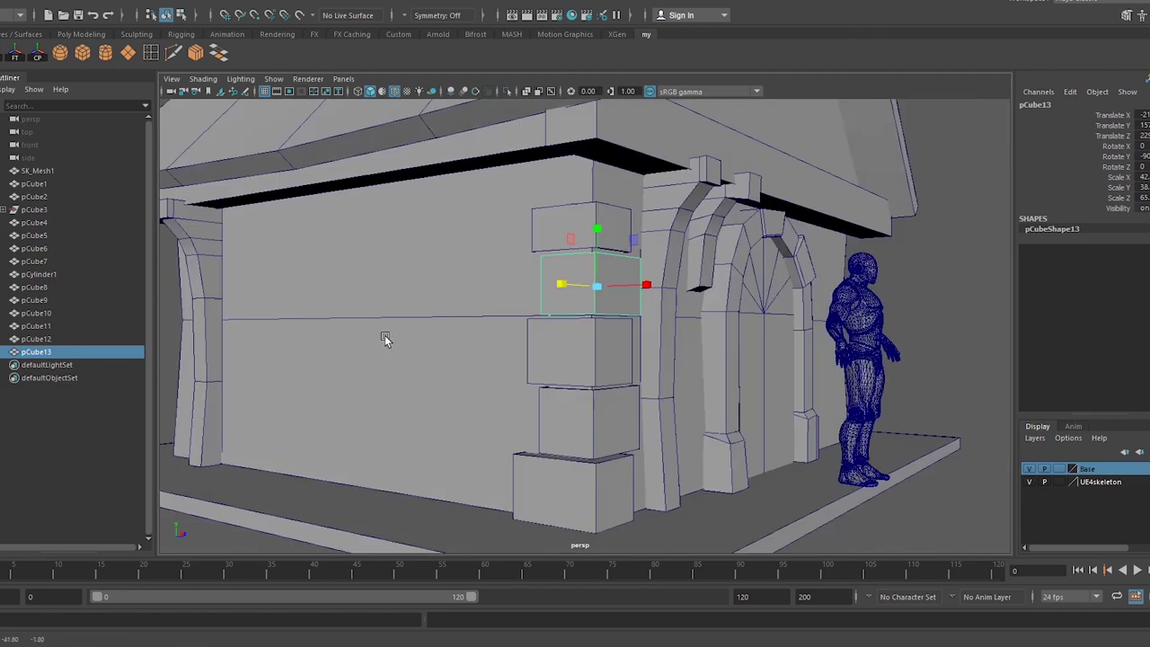
key(ctrl+z)
key(ctrl+z)
key(ctrl+z)
key(ctrl+z)
key(ctrl+z)
key(ctrl+z)
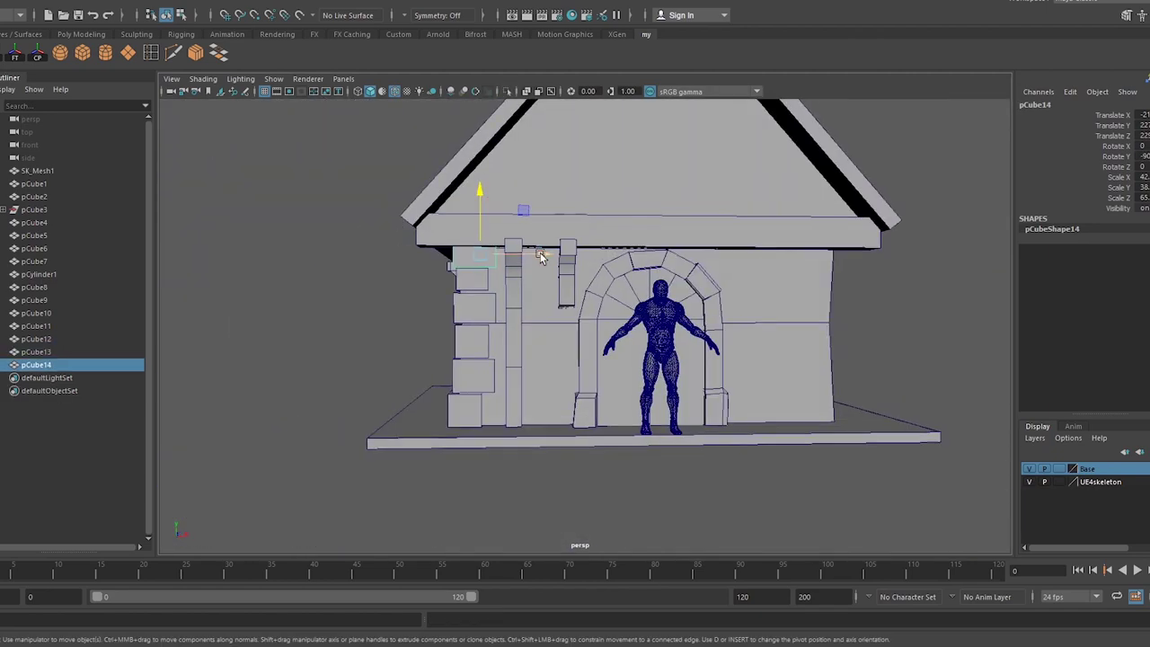
key(ctrl+z)
key(ctrl+z)
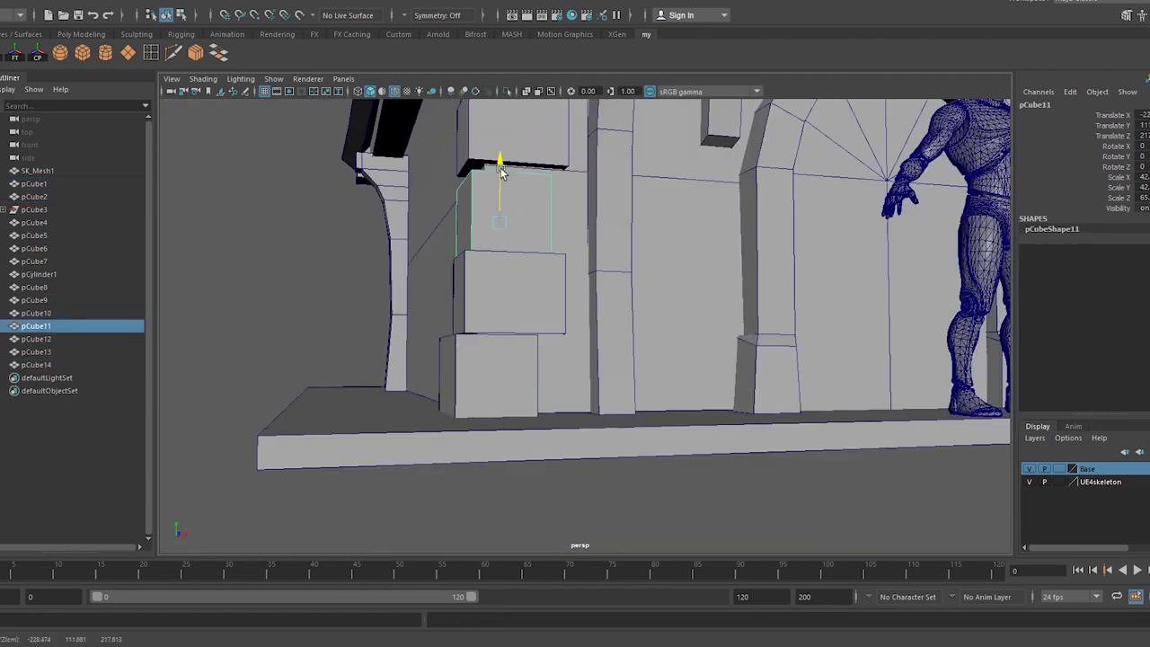
key(ctrl+z)
key(ctrl+z)
key(ctrl+z)
key(ctrl+z)
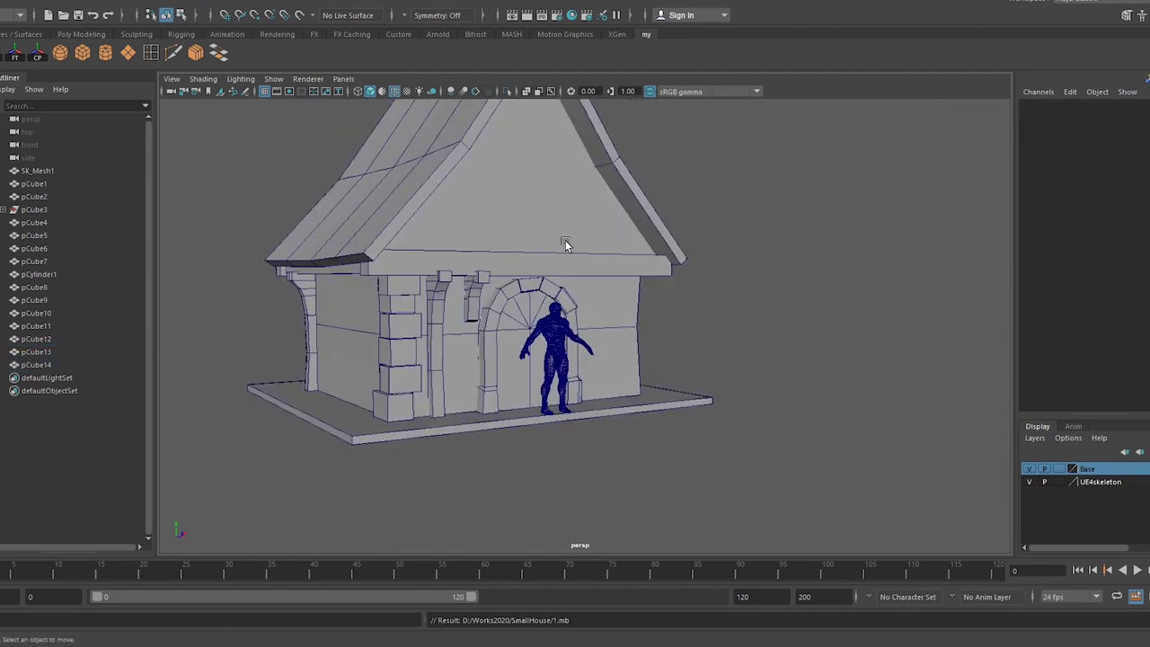
key(ctrl+z)
- Arrange cube boards into a sill, lintel and two side jambs on the side wall
key(ctrl+z)
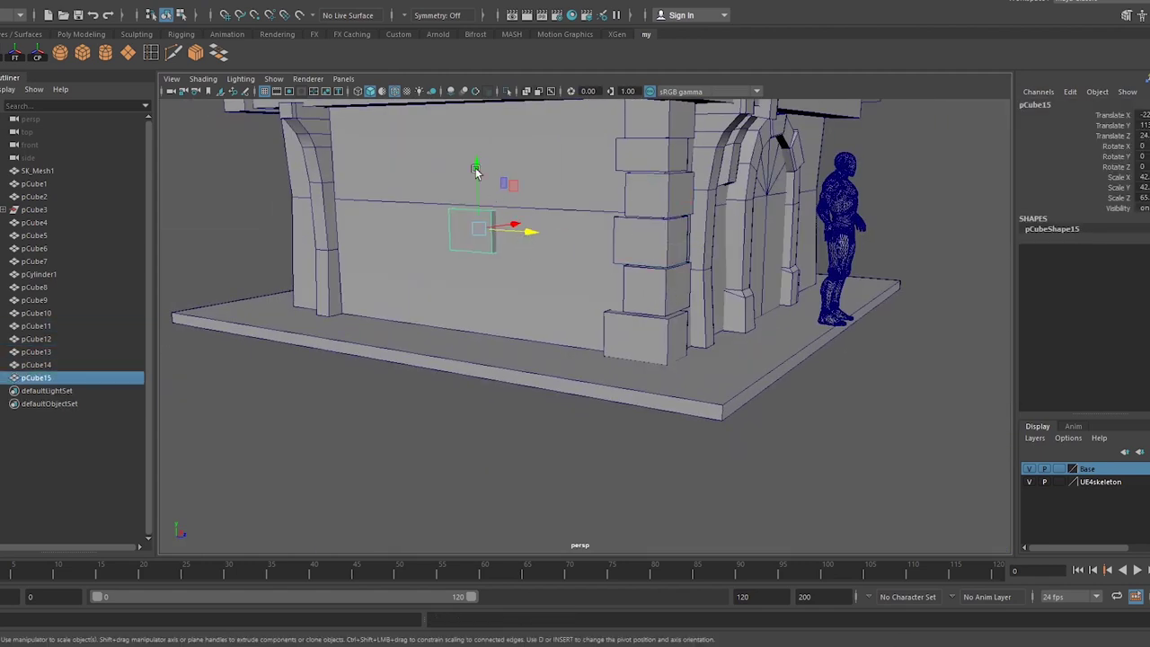
key(ctrl+z)
key(ctrl+z)
key(ctrl+z)
key(ctrl+z)
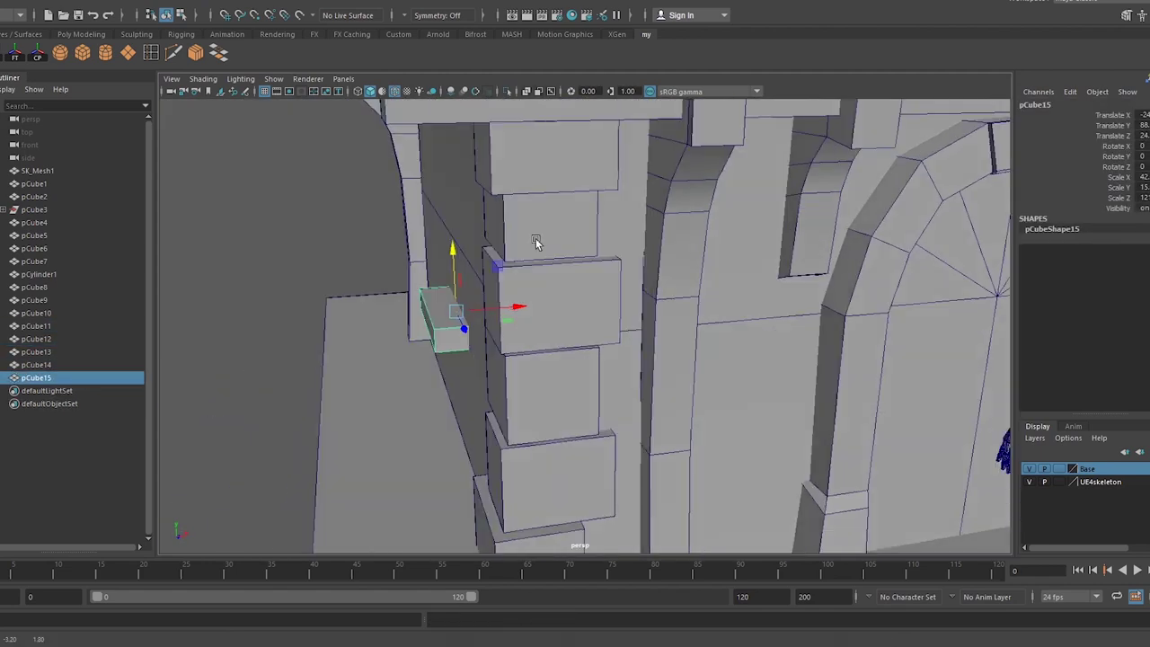
key(ctrl+z)
key(ctrl+z)
key(ctrl+z)
key(ctrl+z)
key(ctrl+z)
key(ctrl+z)
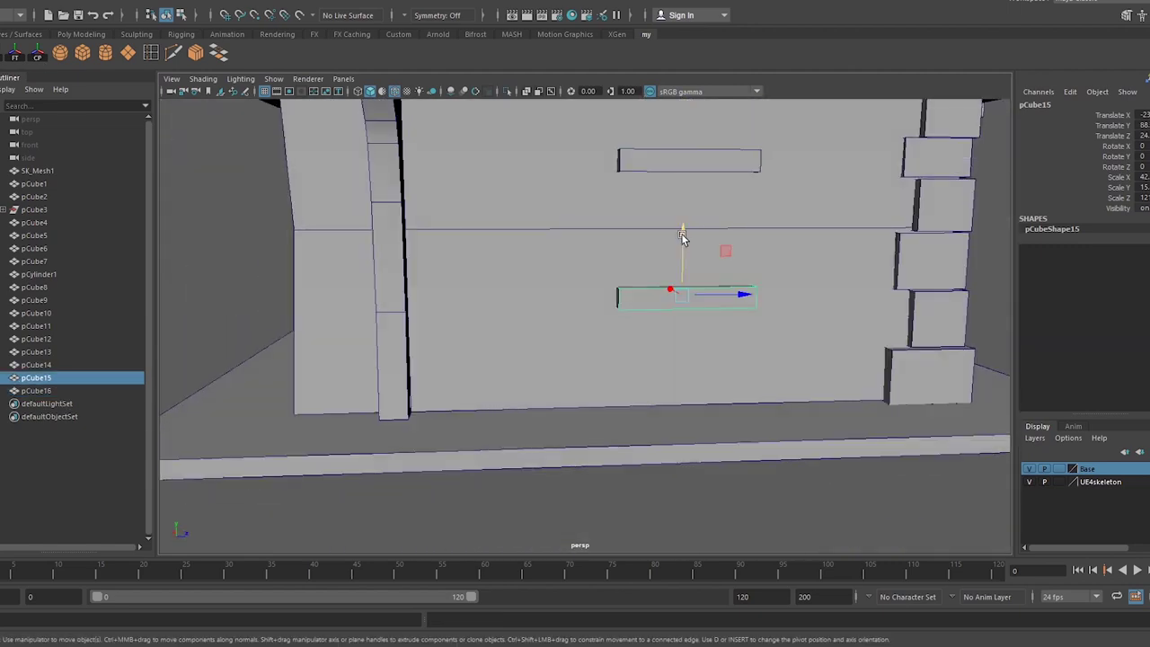
key(ctrl+z)
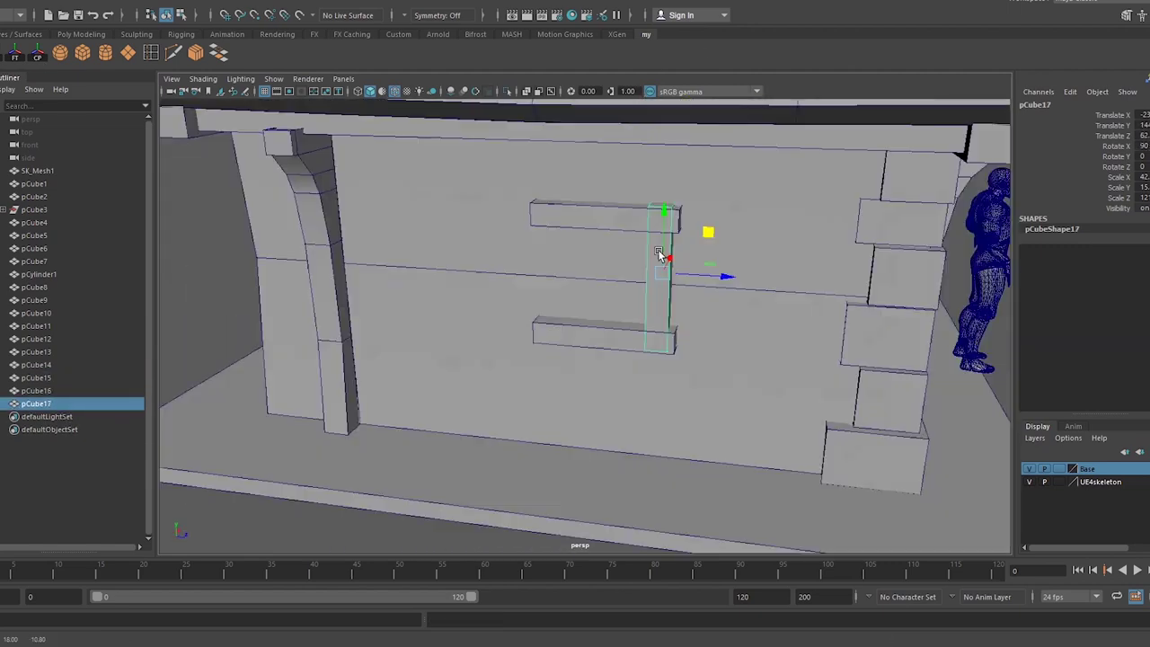
key(ctrl+z)
key(ctrl+z)
key(ctrl+z)
right_drag(753, 279, 697, 199)
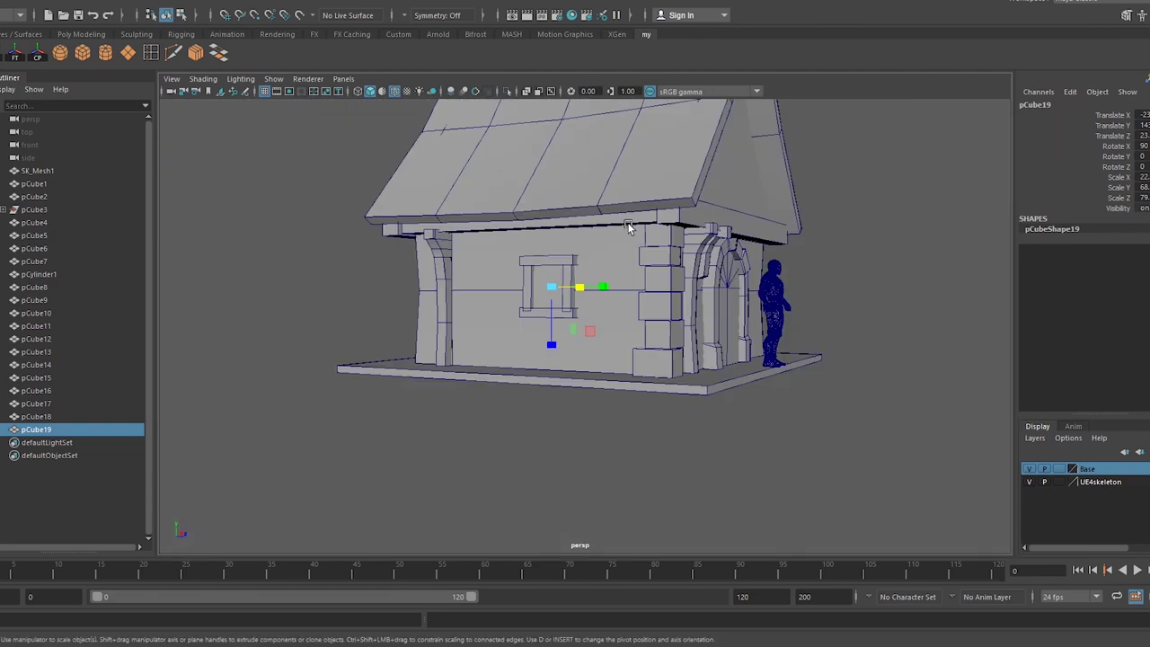
alt+drag(613, 195, 579, 267)
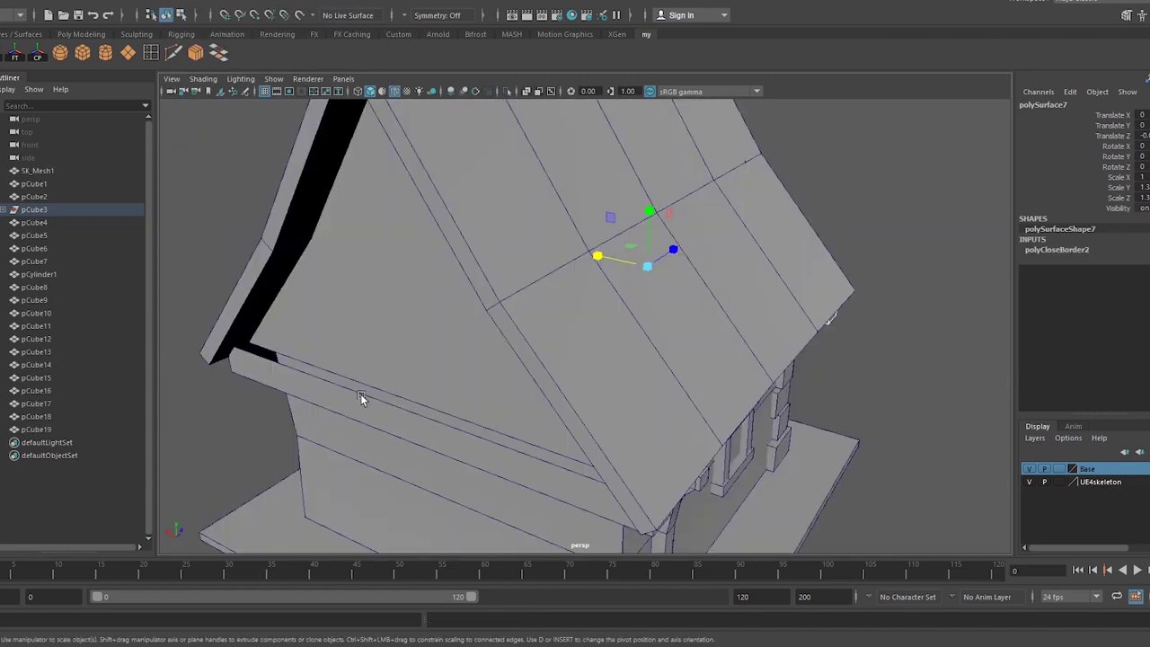
- Insert edge loops along the eave beam to split it into sections
right_click(620, 256)
key(ctrl+e)
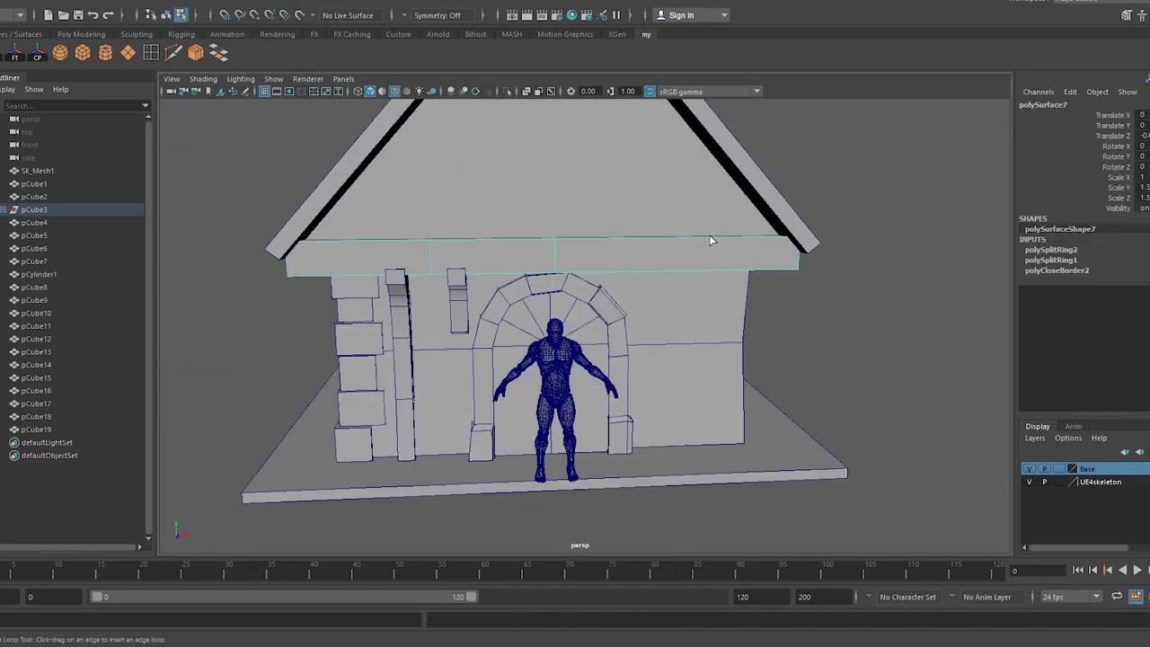
mouse_move(422, 203)
alt+mouse_down()
mouse_move(476, 149)
mouse_move(675, 197)
mouse_move(564, 129)
mouse_move(382, 173)
mouse_move(451, 152)
mouse_move(382, 212)
alt+mouse_up()
right_drag(380, 269, 356, 316)
mouse_move(357, 316)
alt+mouse_down()
mouse_move(403, 216)
mouse_move(415, 236)
mouse_move(364, 285)
mouse_move(558, 318)
alt+mouse_up()
- Raise a copy of the roof beam up the gable as a trim board
click(558, 318)
key(f)
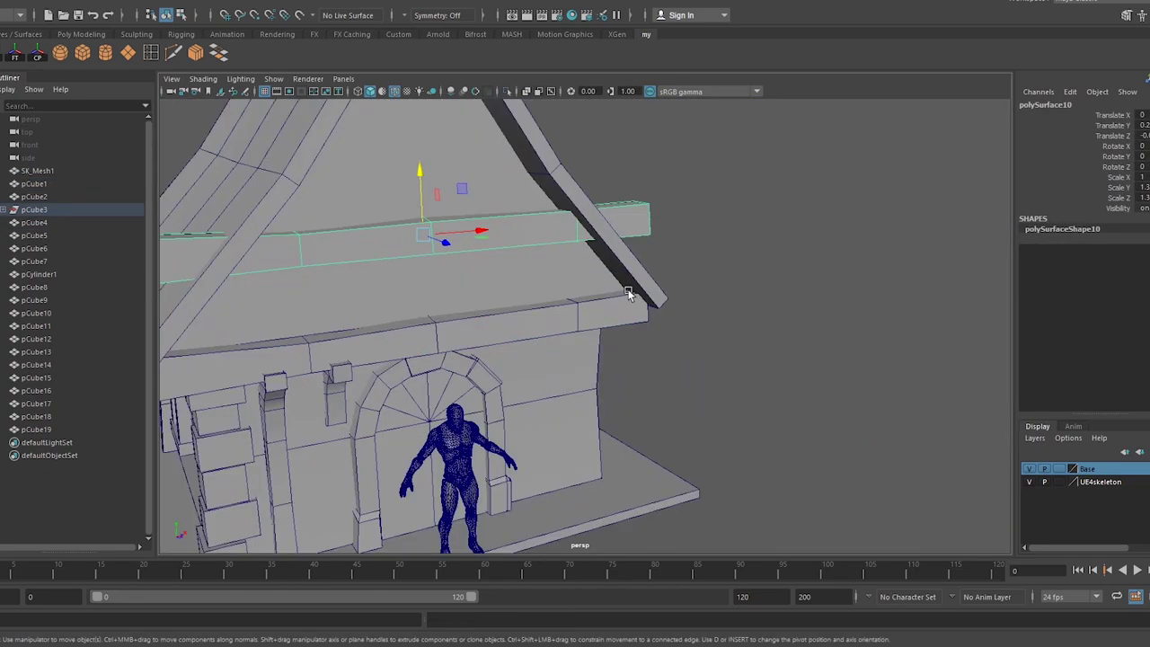
mouse_move(629, 291)
alt+mouse_down()
mouse_move(522, 218)
mouse_move(446, 236)
mouse_move(500, 214)
alt+mouse_up()
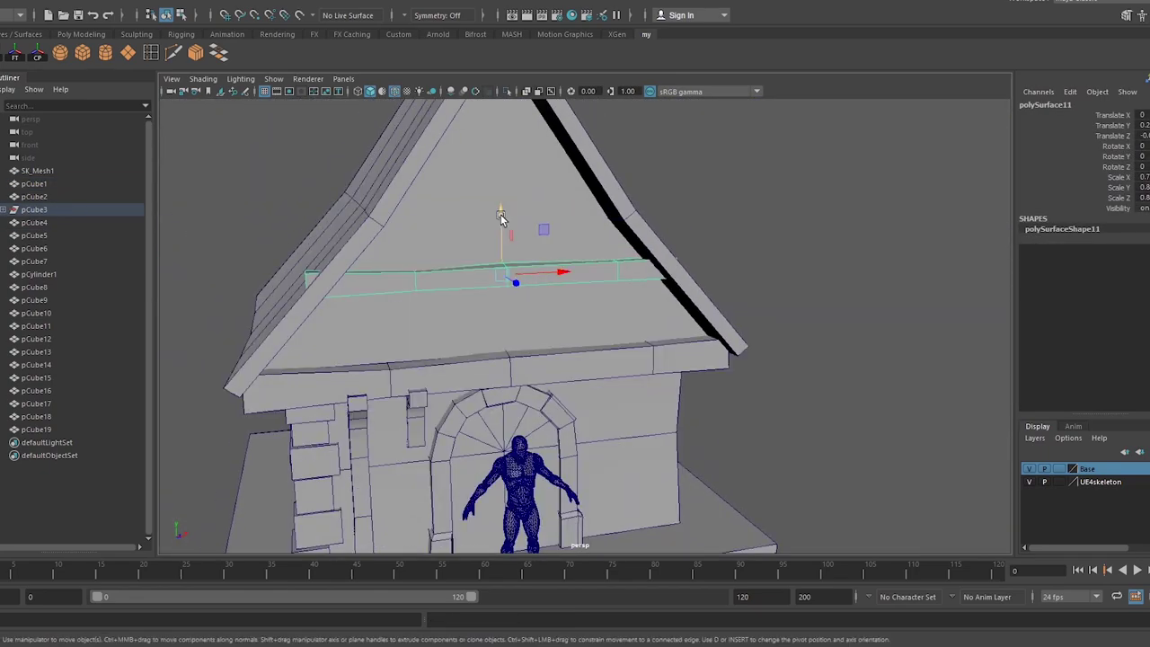
click(503, 188)
mouse_move(519, 172)
alt+mouse_down()
mouse_move(591, 228)
mouse_move(581, 322)
alt+mouse_up()
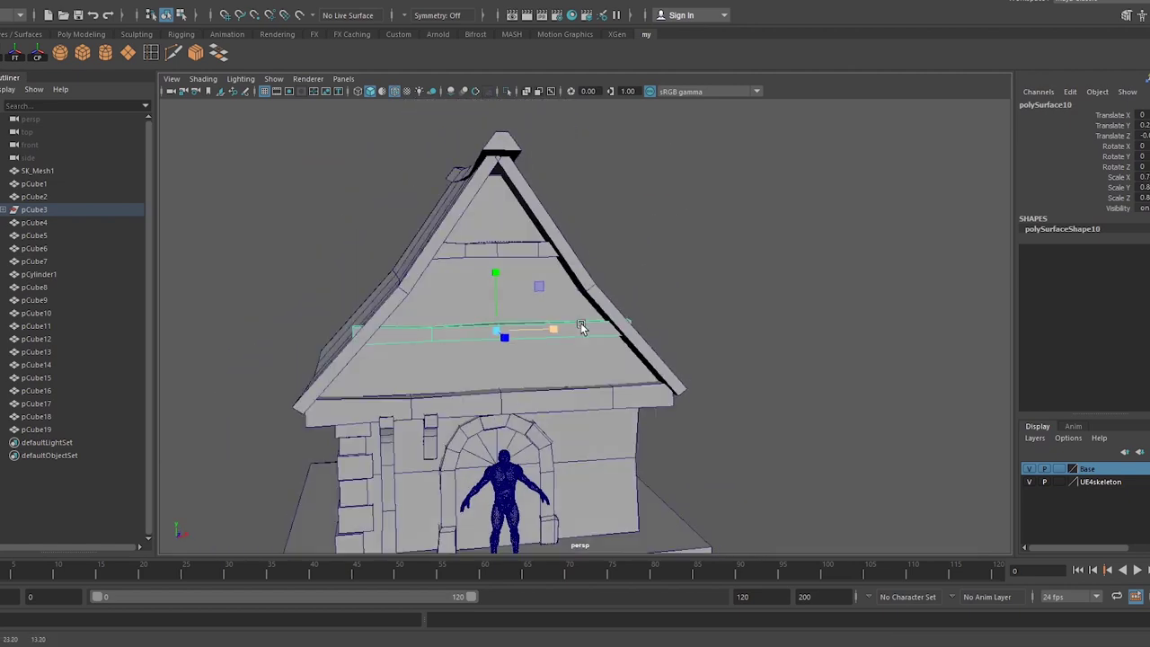
- Inspect the gable and roof edge from several angles
scroll(609, 281, up, 5)
scroll(395, 236, down, 3)
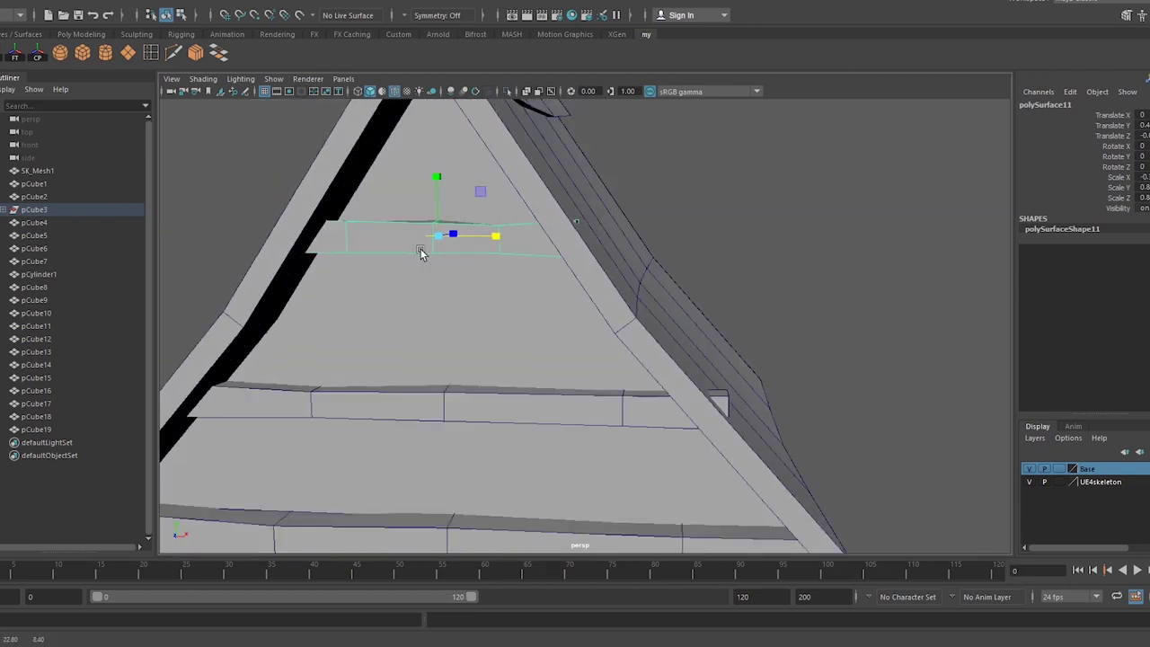
scroll(665, 192, down, 4)
scroll(656, 243, down, 2)
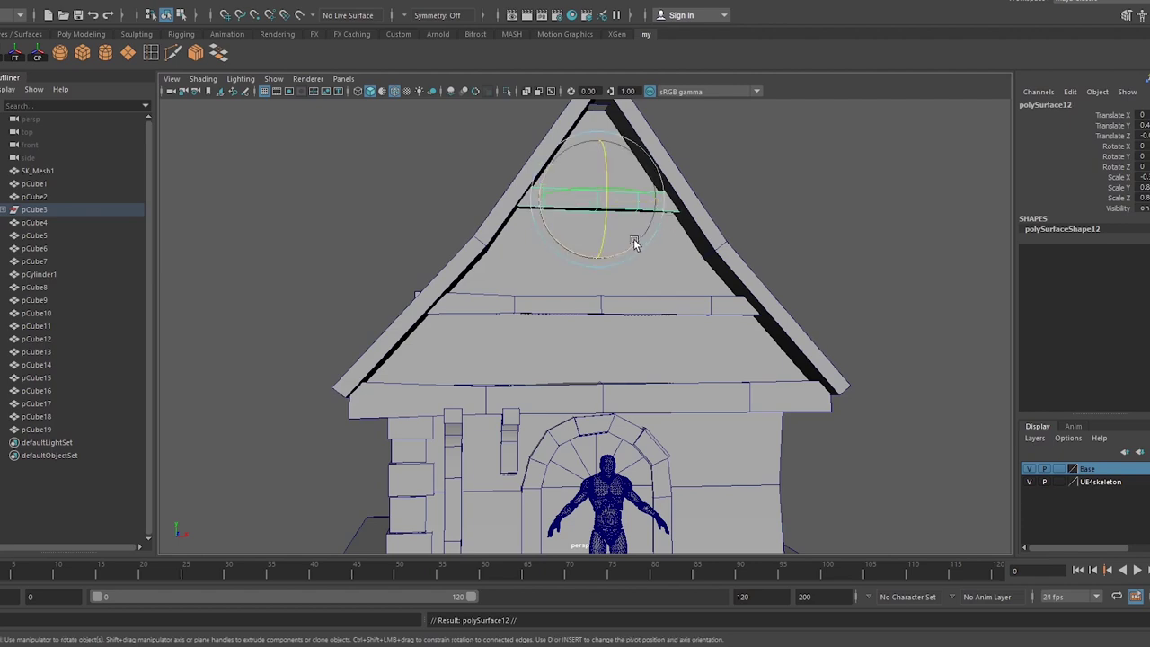
mouse_move(708, 177)
alt+mouse_down()
mouse_move(745, 225)
mouse_move(652, 180)
alt+mouse_up()
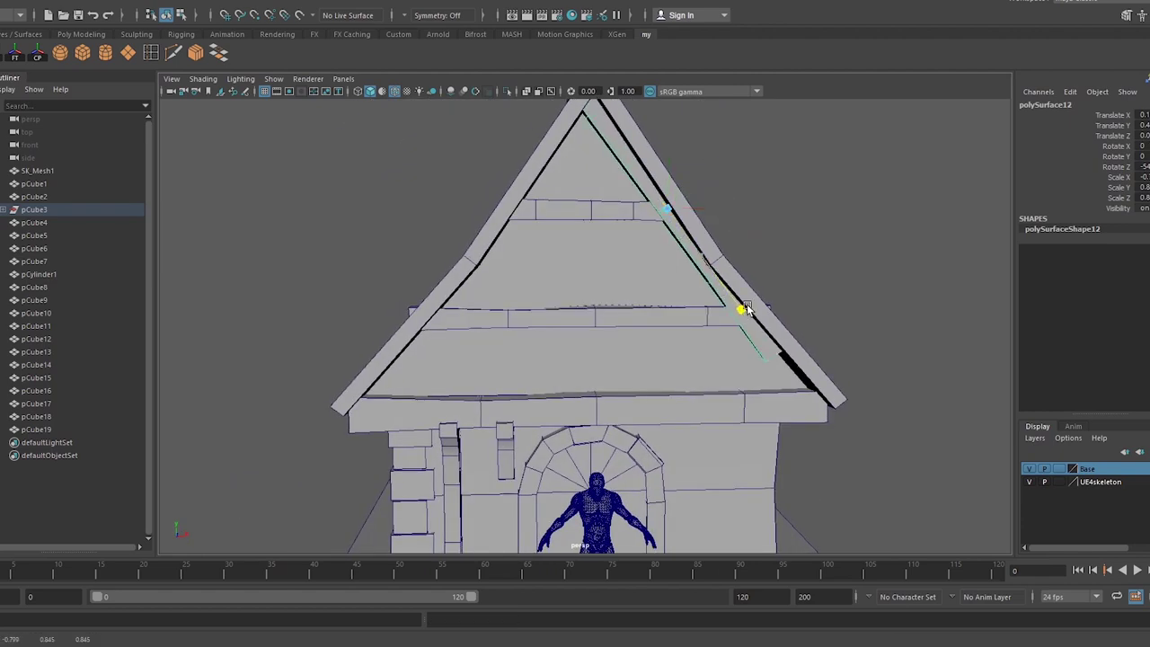
alt+right_drag(745, 310, 714, 234)
scroll(694, 248, up, 5)
alt+drag(708, 274, 692, 288)
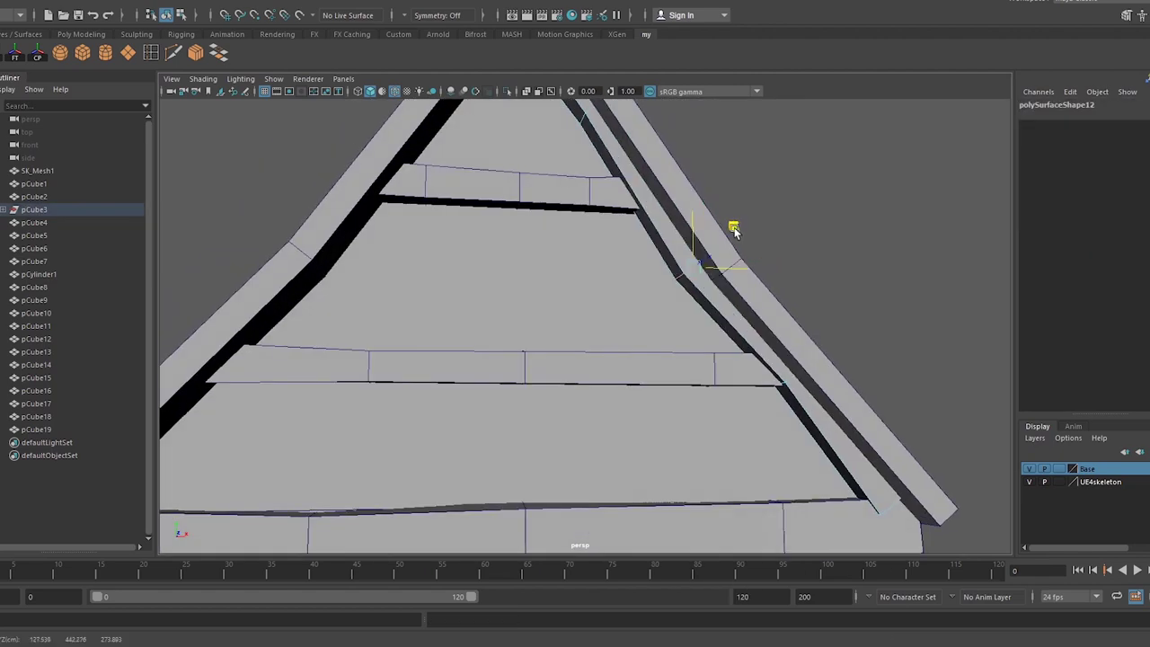
alt+right_drag(693, 287, 537, 203)
mouse_move(537, 202)
alt+mouse_down()
mouse_move(527, 153)
mouse_move(796, 333)
mouse_move(888, 367)
mouse_move(565, 238)
alt+mouse_up()
- Select a slanted roof face, then hide the gable wall with Ctrl+H
right_click(565, 238)
right_drag(565, 238, 552, 306)
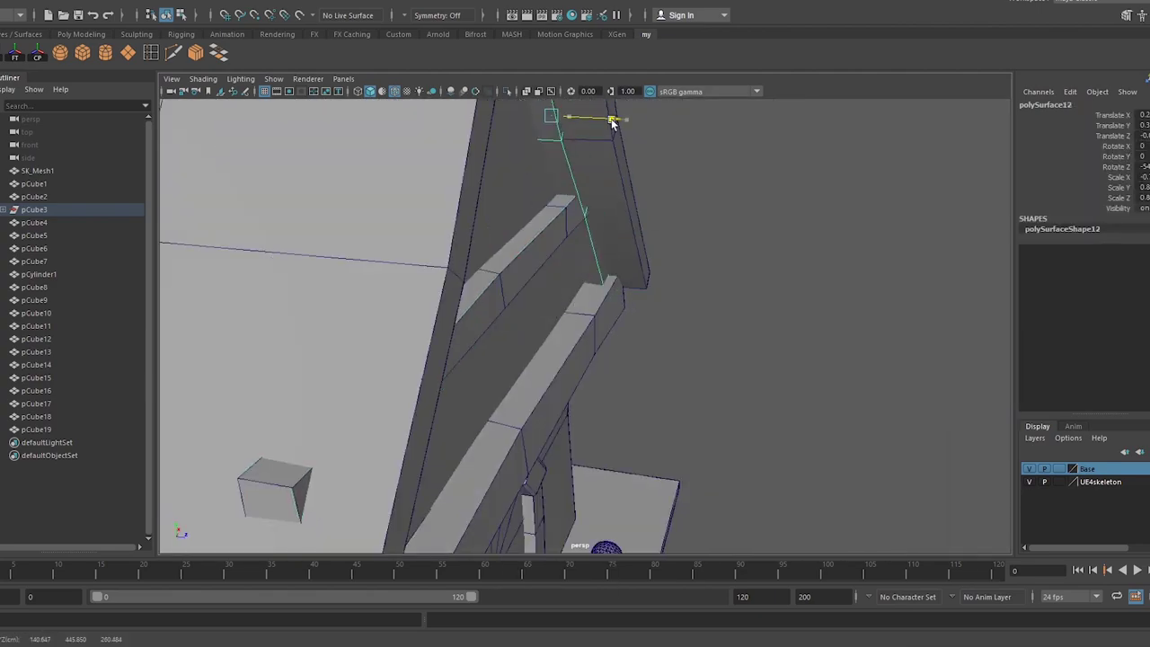
mouse_move(612, 123)
alt+mouse_down()
mouse_move(555, 201)
mouse_move(644, 285)
mouse_move(626, 246)
alt+mouse_up()
click(626, 246)
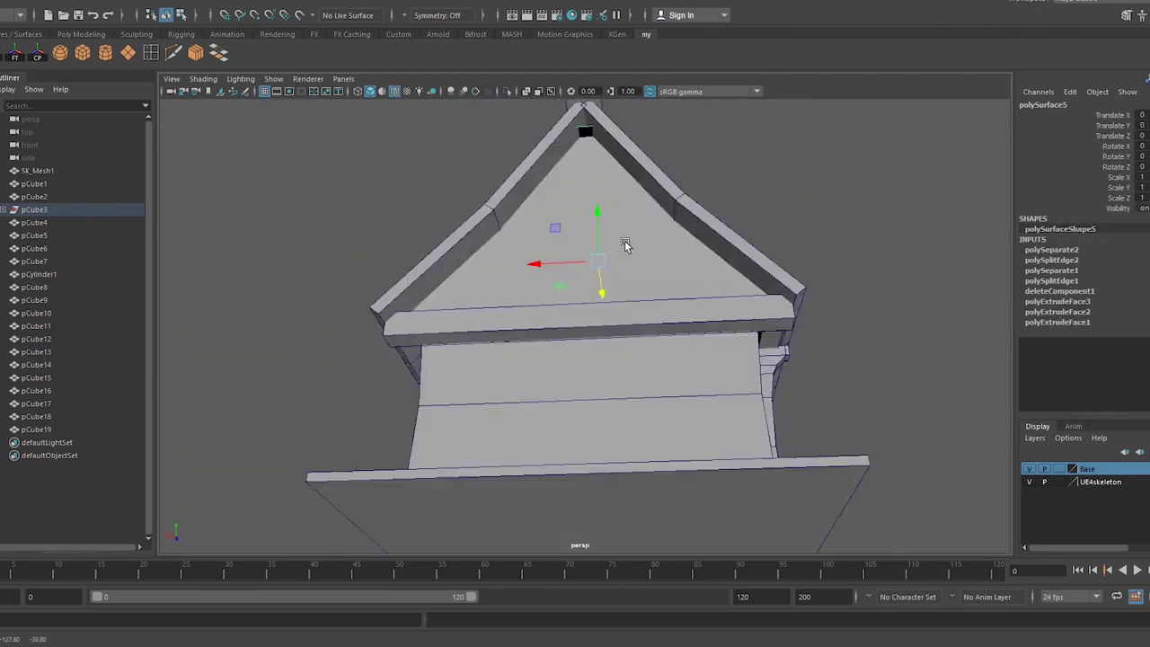
key(ctrl+h)
- Select the roof board and gable plank polySurface11, then view the house front
mouse_move(398, 275)
alt+mouse_down()
mouse_move(716, 318)
mouse_move(632, 321)
mouse_move(744, 286)
mouse_move(665, 171)
alt+mouse_up()
click(744, 285)
click(665, 171)
mouse_move(665, 171)
alt+right_down()
mouse_move(775, 142)
mouse_move(561, 195)
alt+right_up()
alt+drag(561, 195, 736, 185)
alt+middle_drag(736, 185, 693, 280)
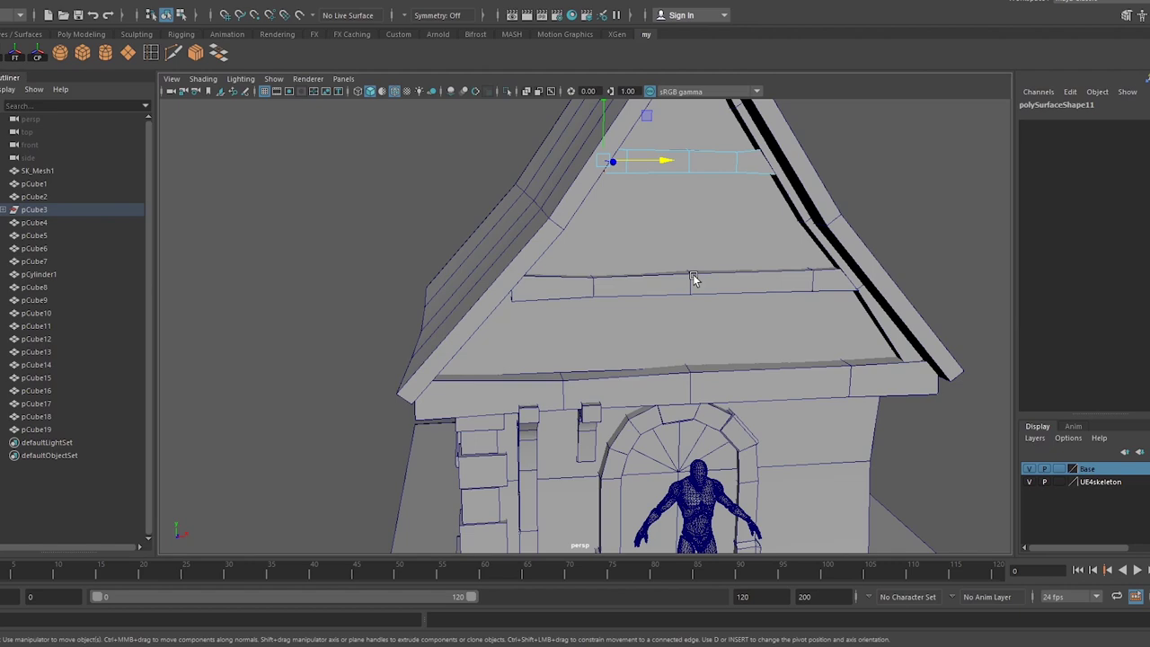
- Create a cube, scale it into a thin gable post and place a second post beside it
click(91, 53)
key(f)
mouse_move(659, 339)
mouse_down()
mouse_move(560, 303)
mouse_move(596, 333)
mouse_move(581, 247)
mouse_move(773, 329)
mouse_up()
scroll(773, 329, down, 5)
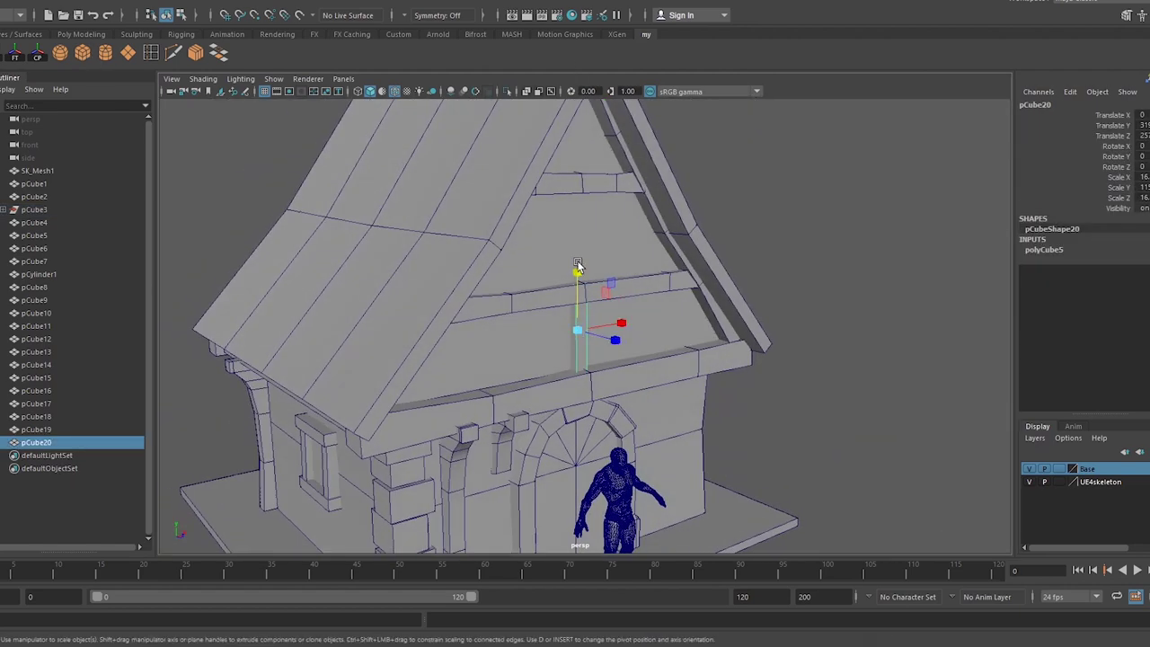
scroll(672, 327, up, 5)
mouse_move(672, 326)
alt+mouse_down()
mouse_move(617, 351)
mouse_move(742, 277)
mouse_move(494, 309)
mouse_move(652, 342)
alt+mouse_up()
right_click(742, 277)
right_drag(689, 303, 748, 302)
alt+drag(616, 336, 596, 272)
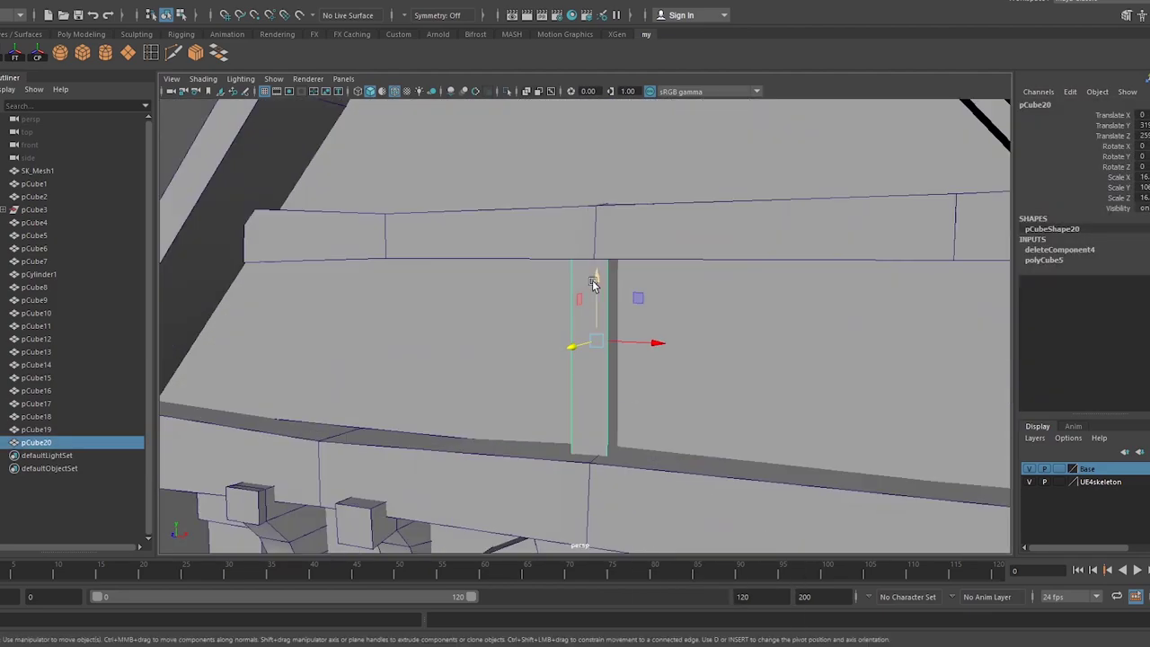
scroll(596, 272, up, 2)
mouse_move(588, 173)
alt+mouse_down()
mouse_move(628, 289)
mouse_move(552, 338)
alt+mouse_up()
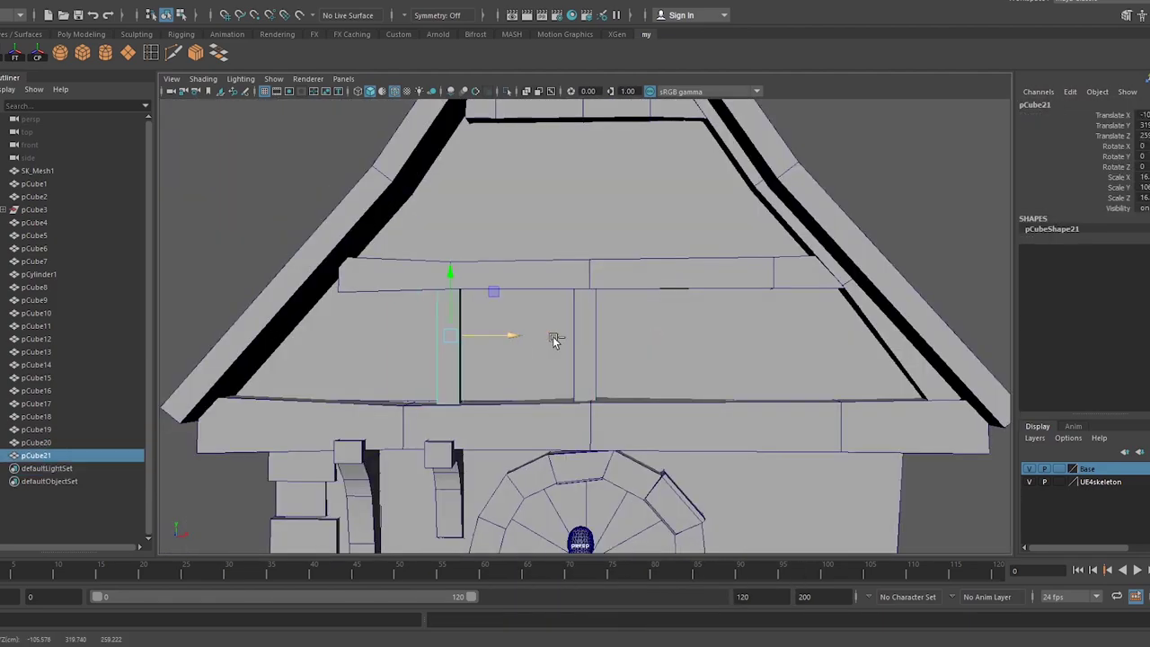
scroll(631, 378, down, 3)
mouse_move(663, 328)
shift+mouse_down()
mouse_move(678, 323)
mouse_move(673, 289)
shift+mouse_up()
- Rotate and scale a beam into a diagonal X-brace piece, then save the scene
key(e)
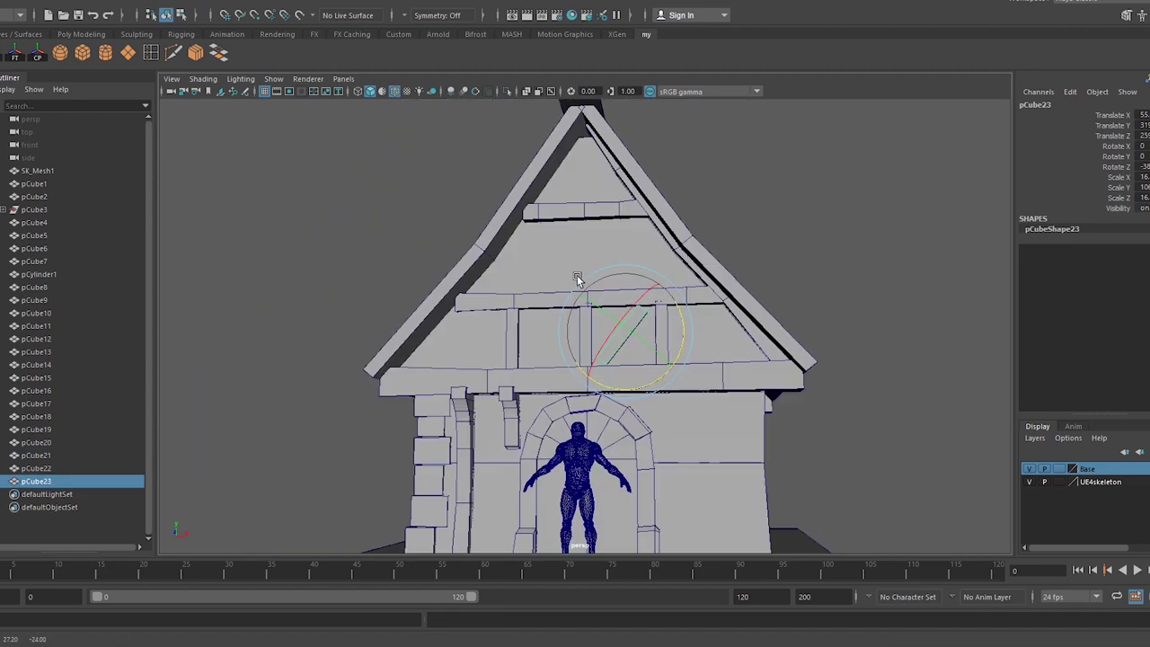
scroll(674, 286, up, 5)
scroll(702, 366, up, 3)
scroll(644, 341, up, 2)
mouse_move(710, 323)
mouse_down()
mouse_move(757, 305)
mouse_move(796, 398)
mouse_move(644, 357)
mouse_up()
key(r)
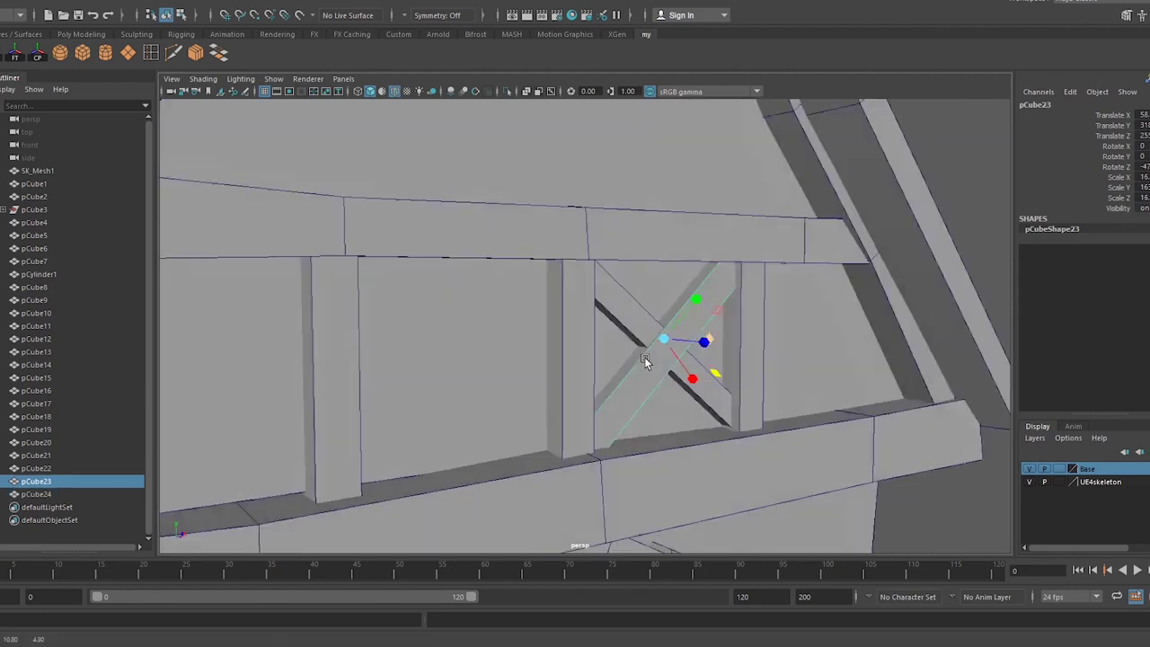
scroll(644, 356, down, 3)
scroll(726, 412, down, 5)
alt+drag(726, 413, 662, 354)
scroll(662, 354, up, 5)
scroll(636, 362, down, 2)
key(ctrl+s)
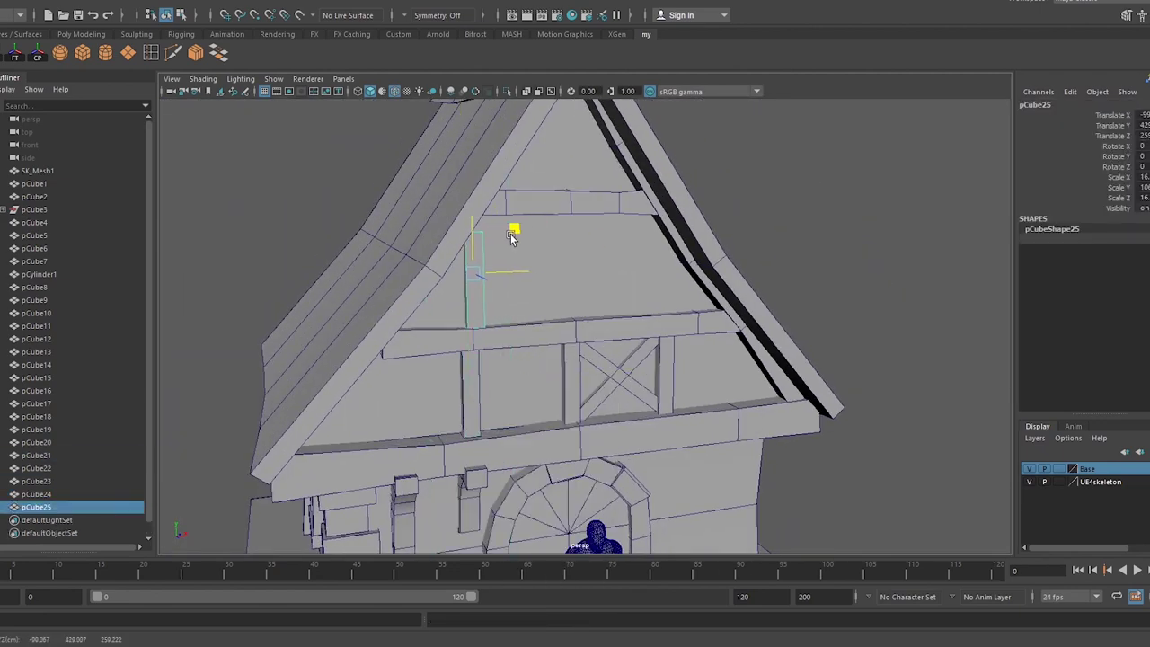
- Duplicate a post and position it toward the small window frame near the gable peak
key(w)
scroll(533, 236, up, 3)
scroll(574, 237, up, 1)
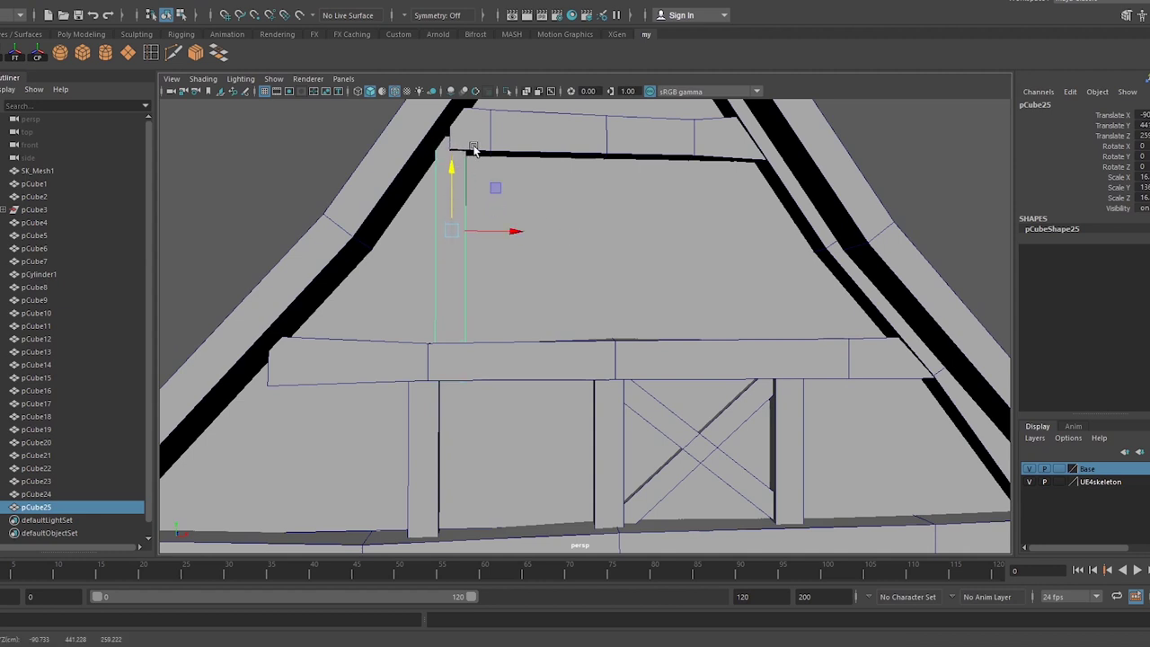
scroll(494, 115, down, 3)
key(ctrl+d)
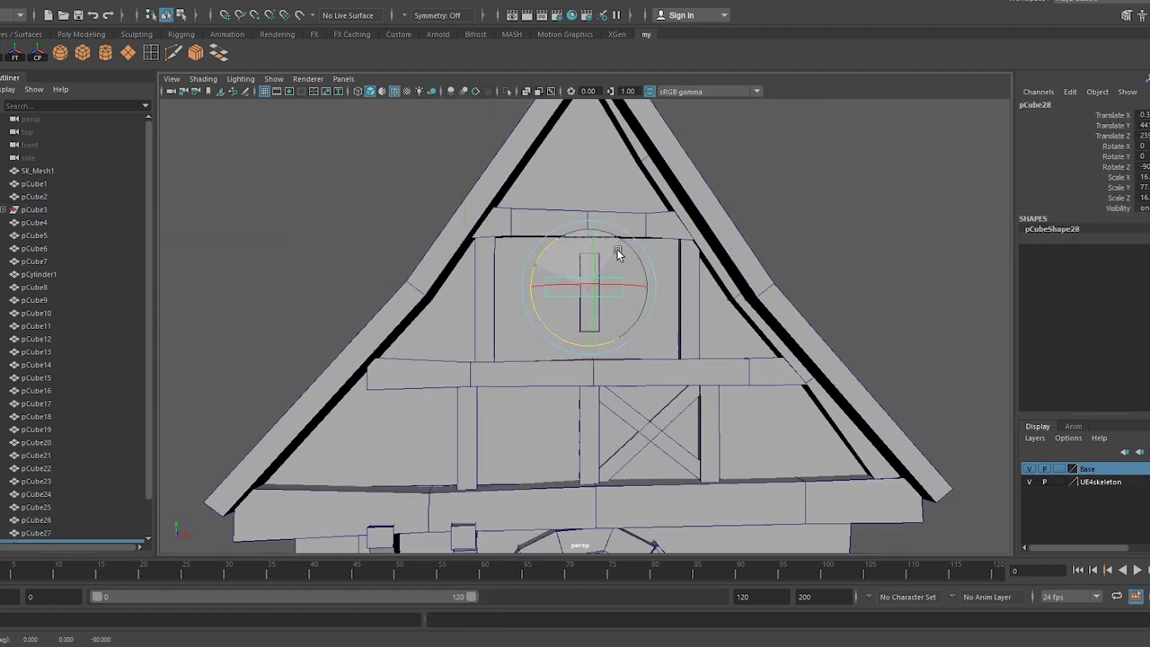
mouse_move(591, 274)
alt+mouse_down()
mouse_move(628, 315)
mouse_move(731, 291)
mouse_move(528, 278)
mouse_move(613, 301)
alt+mouse_up()
key(bracketleft)
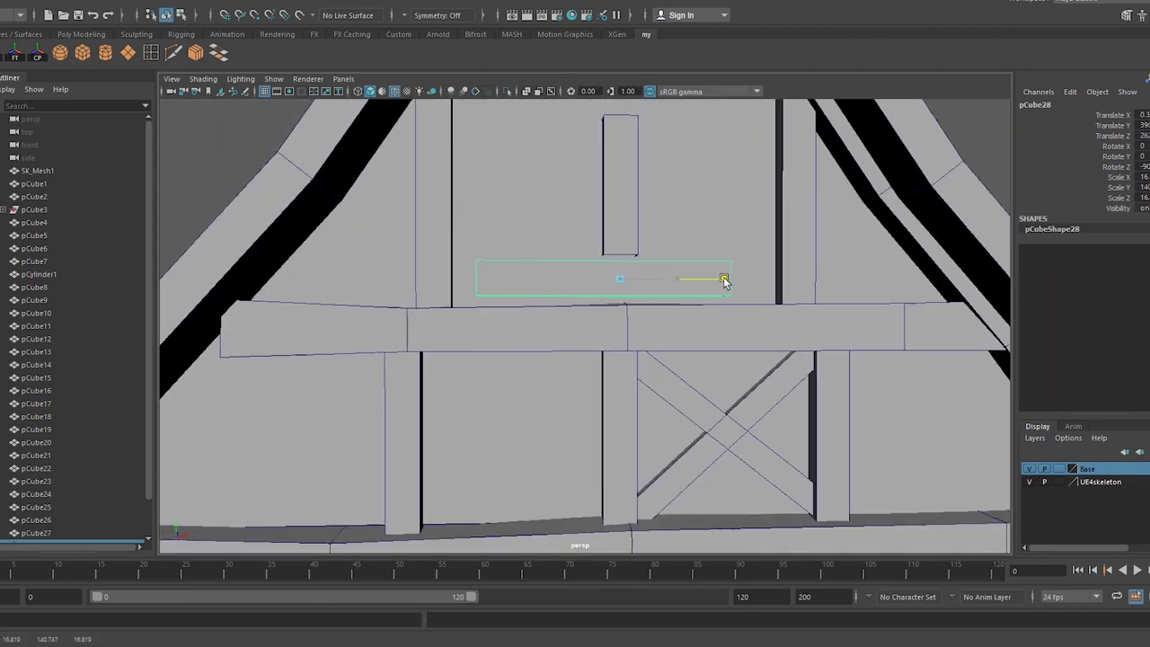
key(bracketleft)
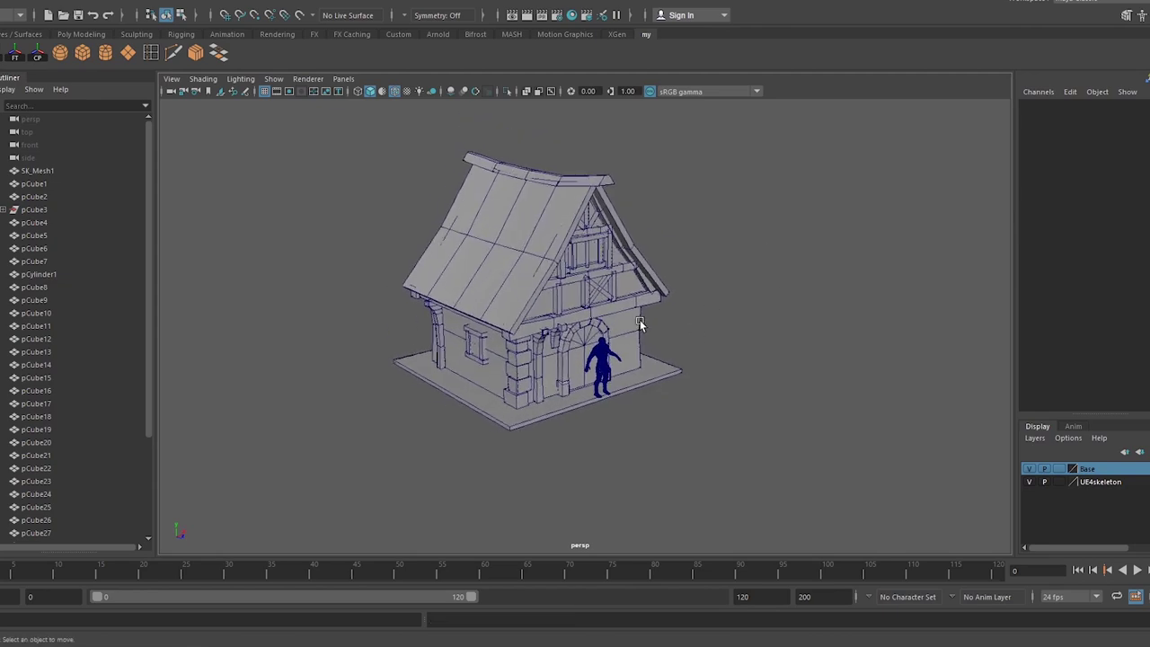
- Create a chimney cylinder on the roof, soften its edges and select its top face
click(101, 56)
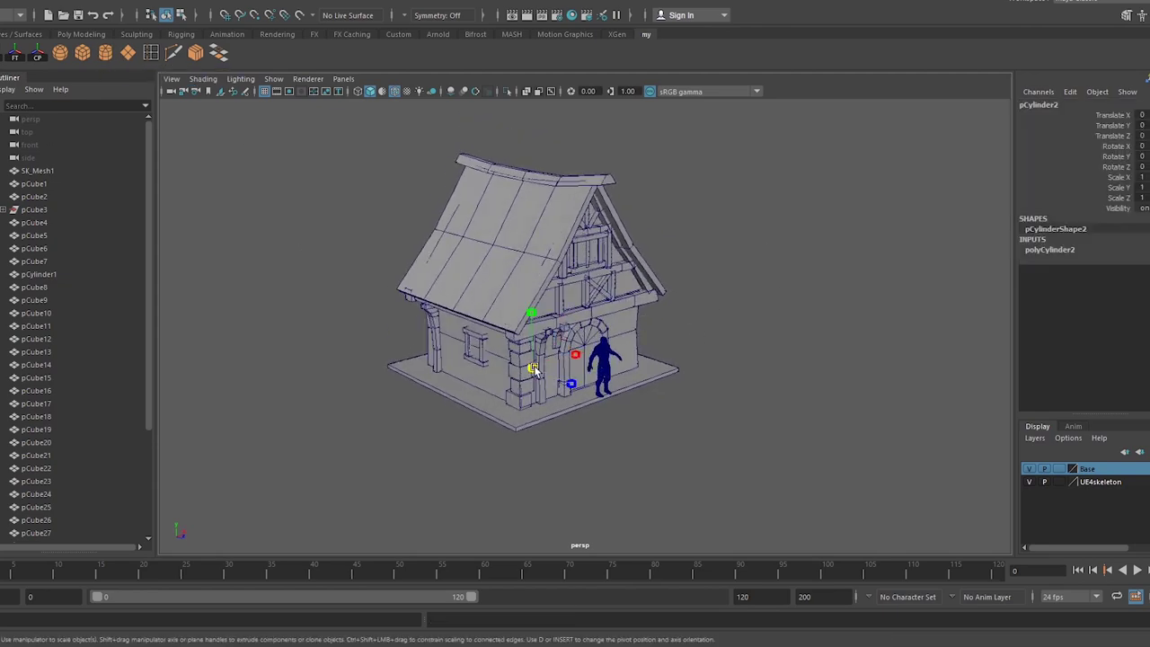
alt+drag(539, 373, 553, 360)
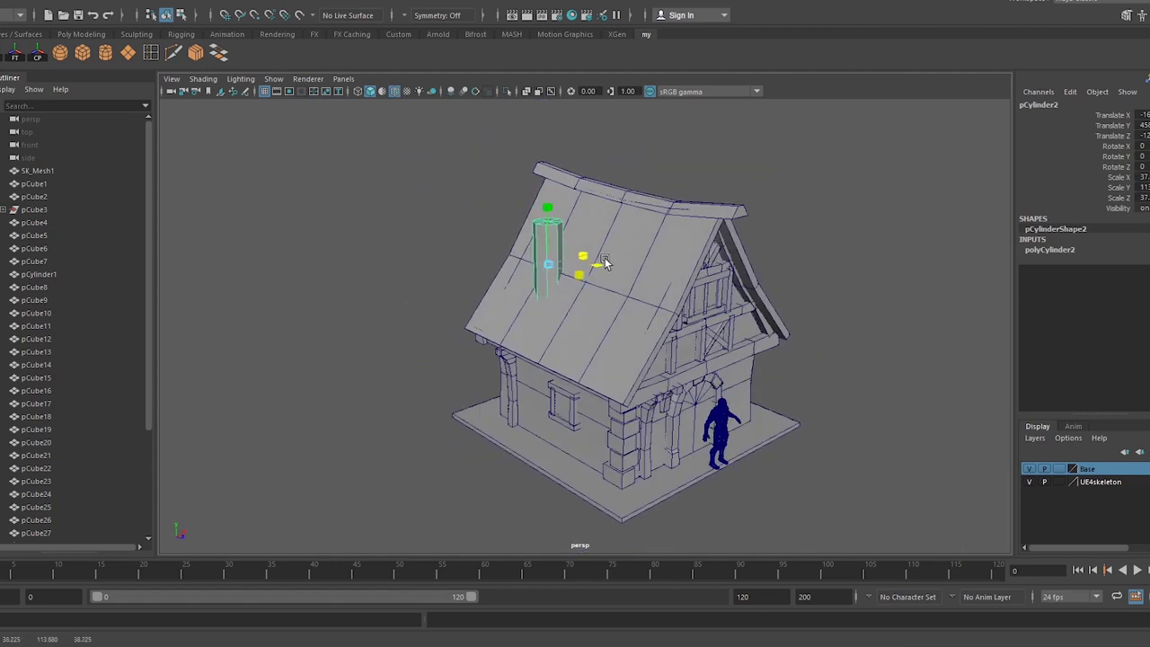
click(335, 2)
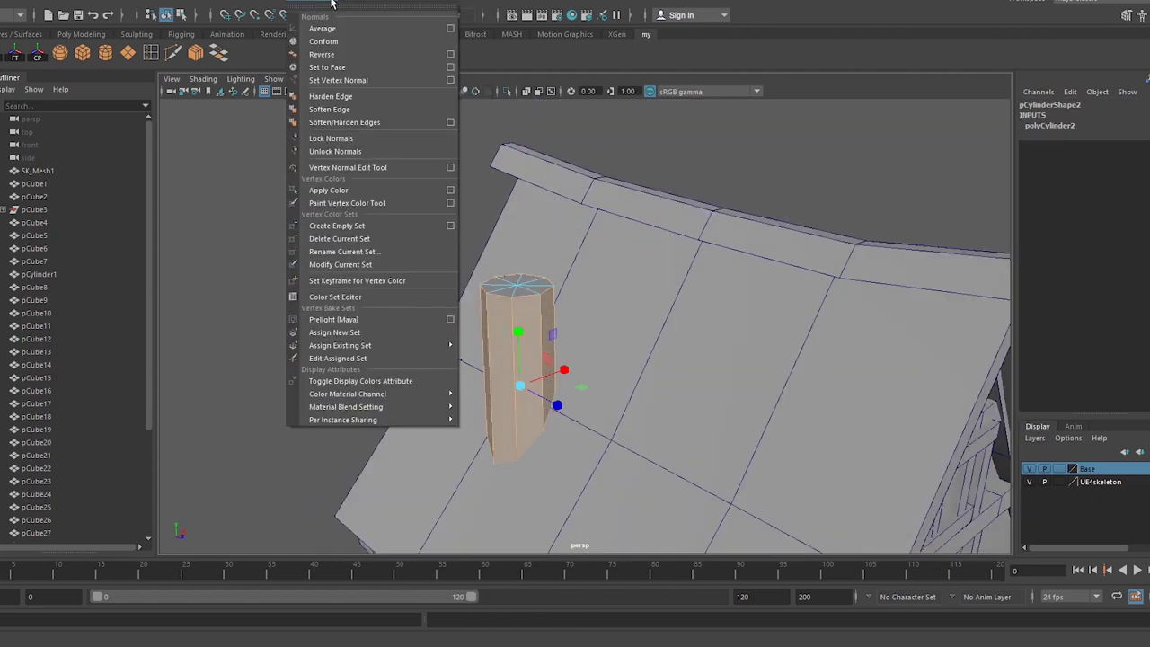
click(330, 108)
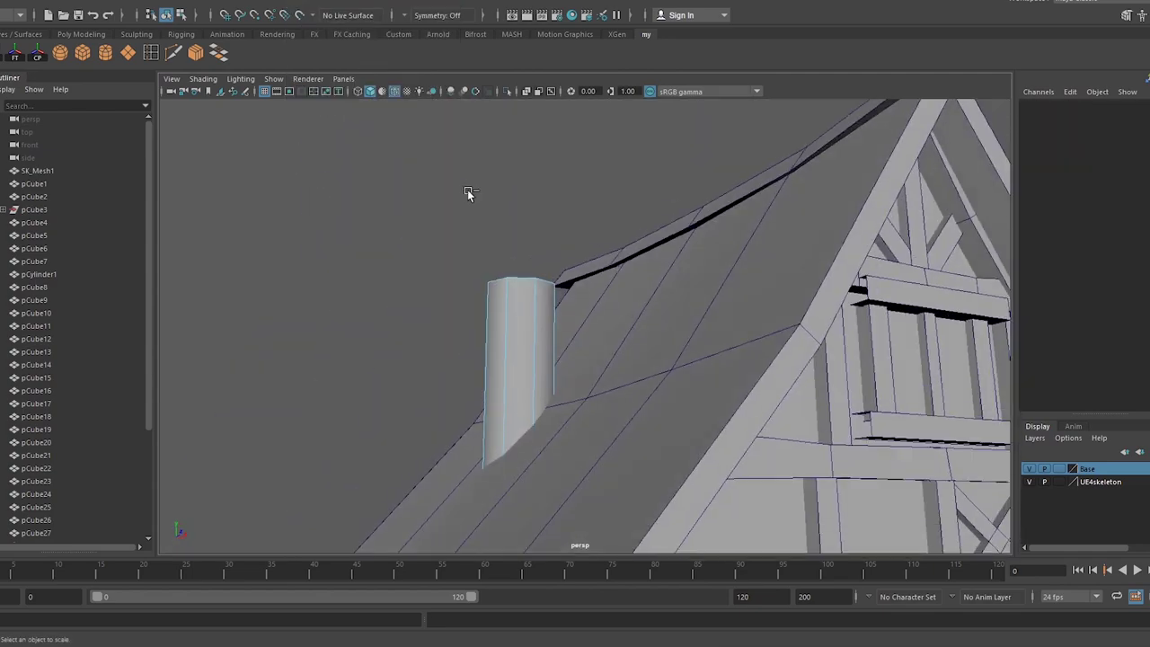
right_click(513, 302)
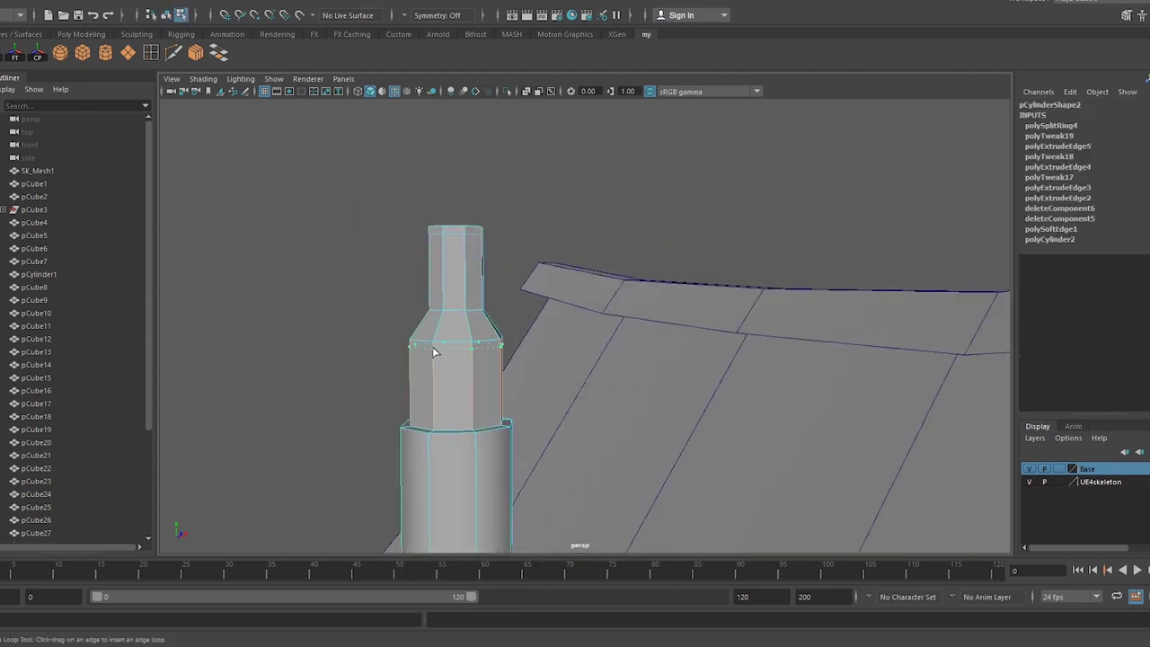
key(w)
click(423, 271)
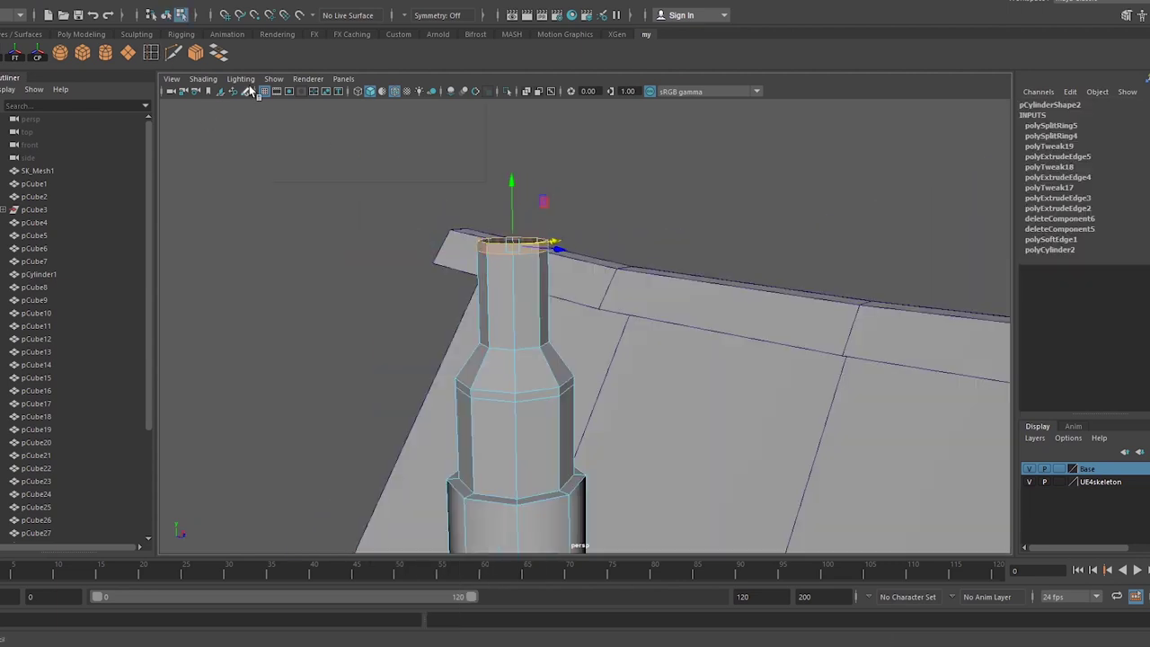
mouse_move(539, 278)
alt+mouse_down()
mouse_move(659, 290)
mouse_move(649, 260)
mouse_move(688, 303)
alt+mouse_up()
- Hide the UE4skeleton character reference layer and select the small block at the door
scroll(680, 329, up, 5)
click(680, 329)
key(alt+h)
right_drag(636, 303, 648, 335)
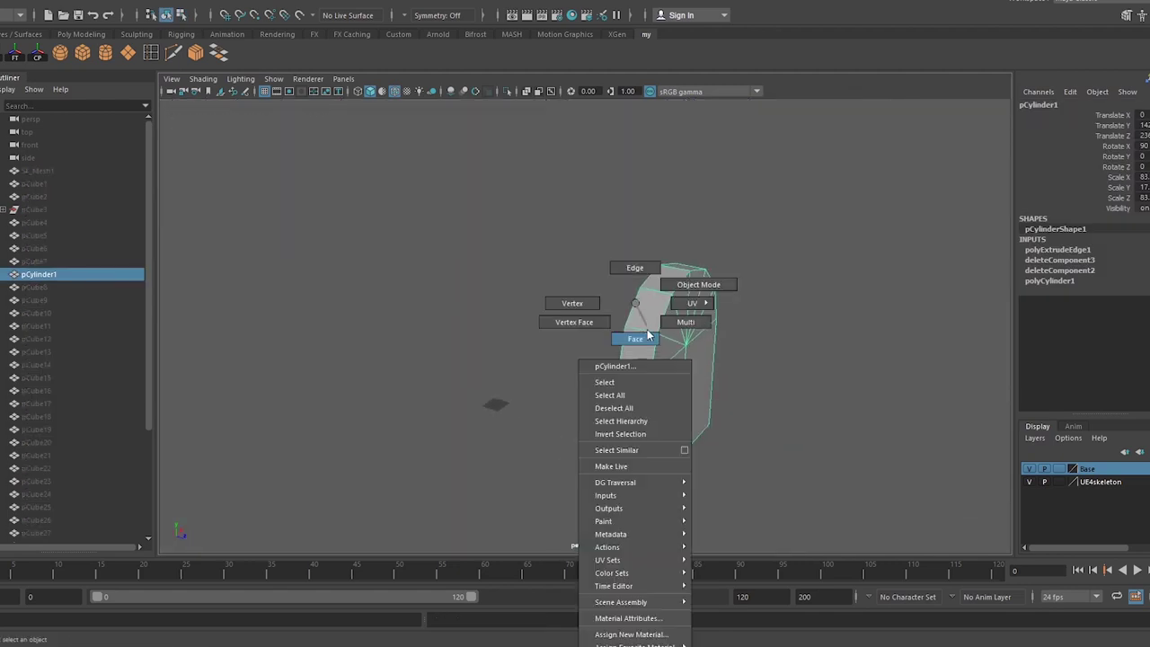
mouse_move(648, 335)
alt+mouse_down()
mouse_move(559, 293)
mouse_move(623, 329)
alt+mouse_up()
scroll(541, 318, up, 3)
key(ctrl+shift+h)
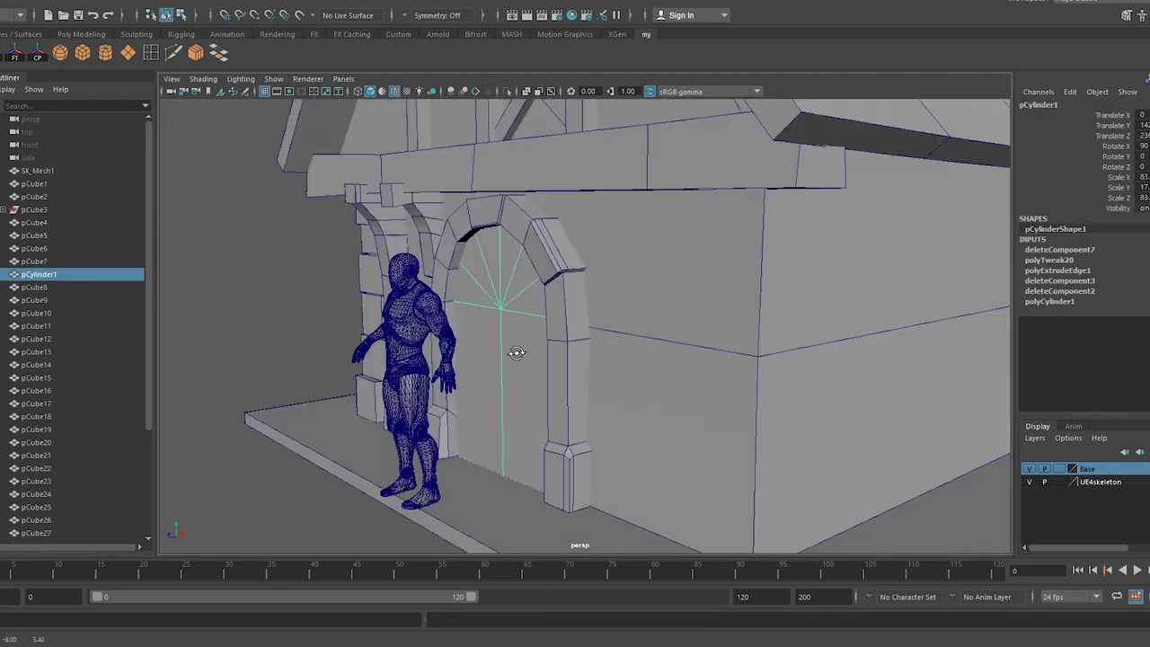
alt+drag(516, 352, 620, 260)
click(629, 249)
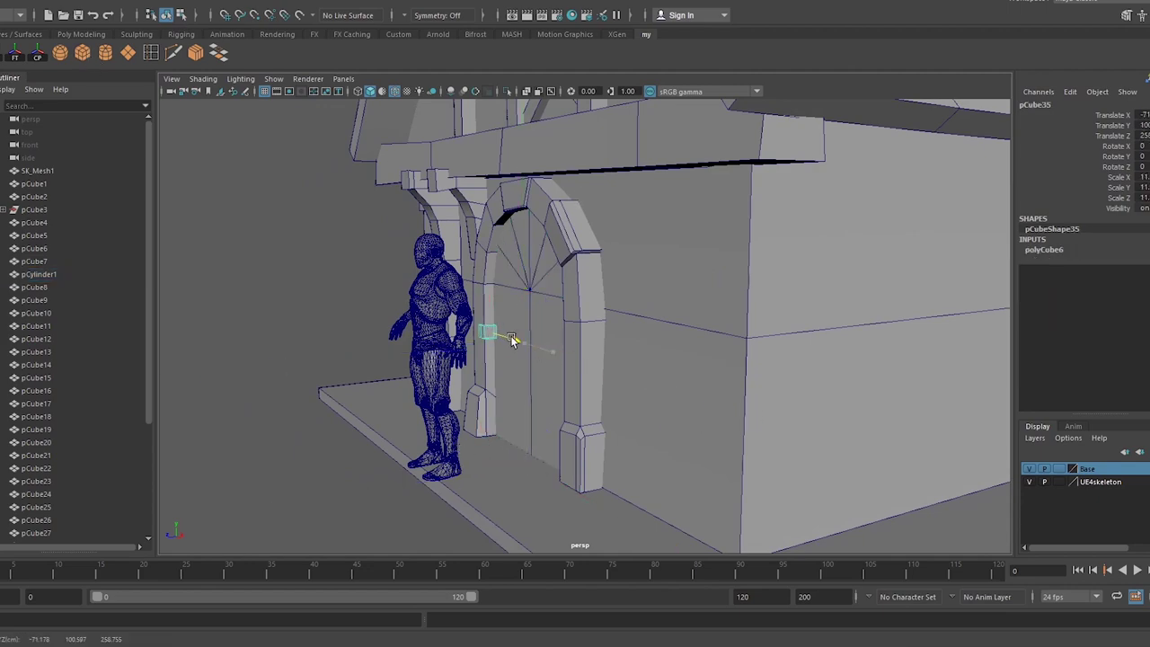
mouse_move(512, 339)
alt+mouse_down()
mouse_move(550, 357)
mouse_move(593, 357)
mouse_move(688, 300)
alt+mouse_up()
click(1030, 481)
scroll(639, 260, up, 2)
- Extrude the block's end faces into a strap hinge with a pointed cross end
alt+drag(359, 269, 575, 236)
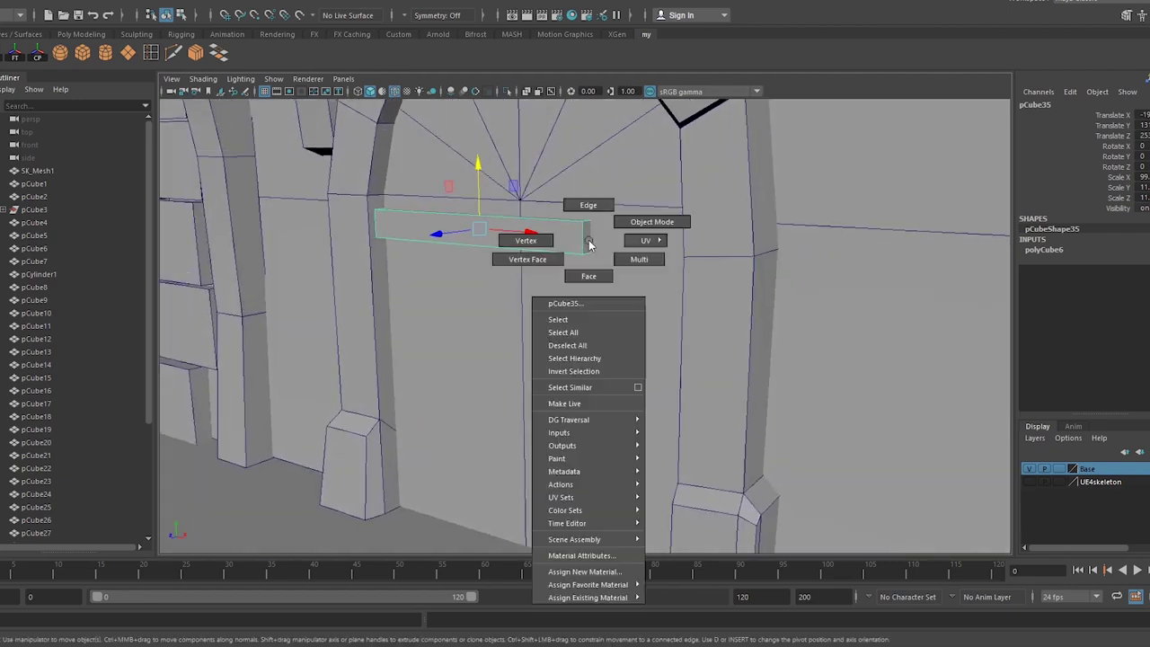
shift+right_drag(575, 236, 621, 240)
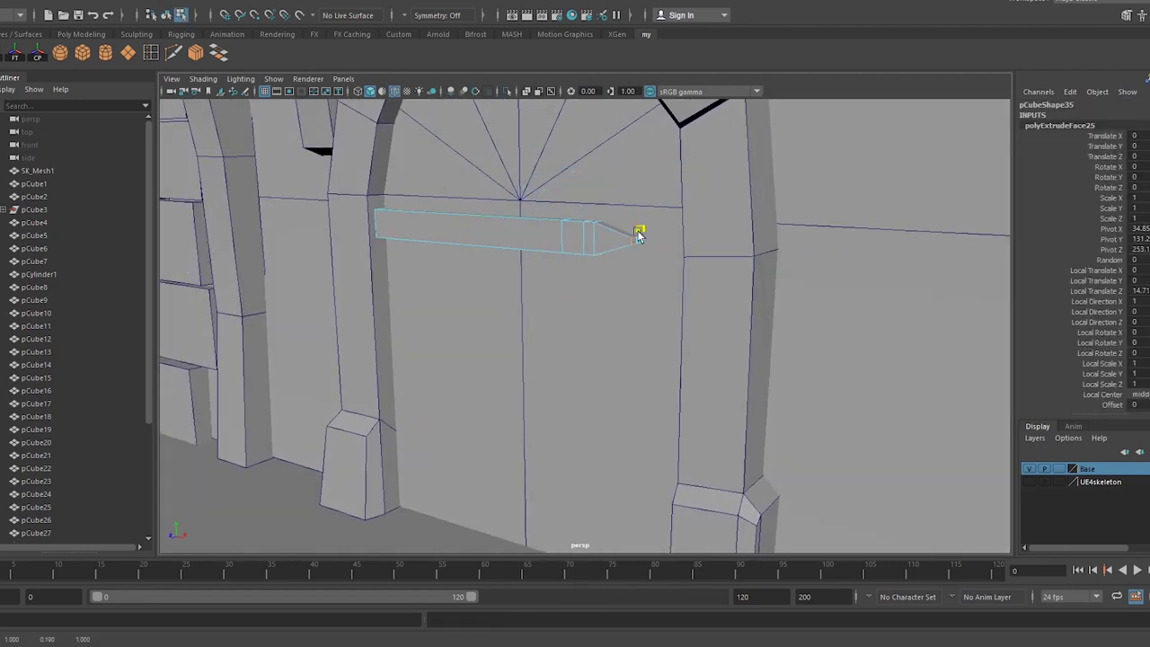
alt+drag(638, 233, 636, 290)
key(ctrl+e)
mouse_move(646, 179)
alt+mouse_down()
mouse_move(626, 256)
mouse_move(686, 203)
alt+mouse_up()
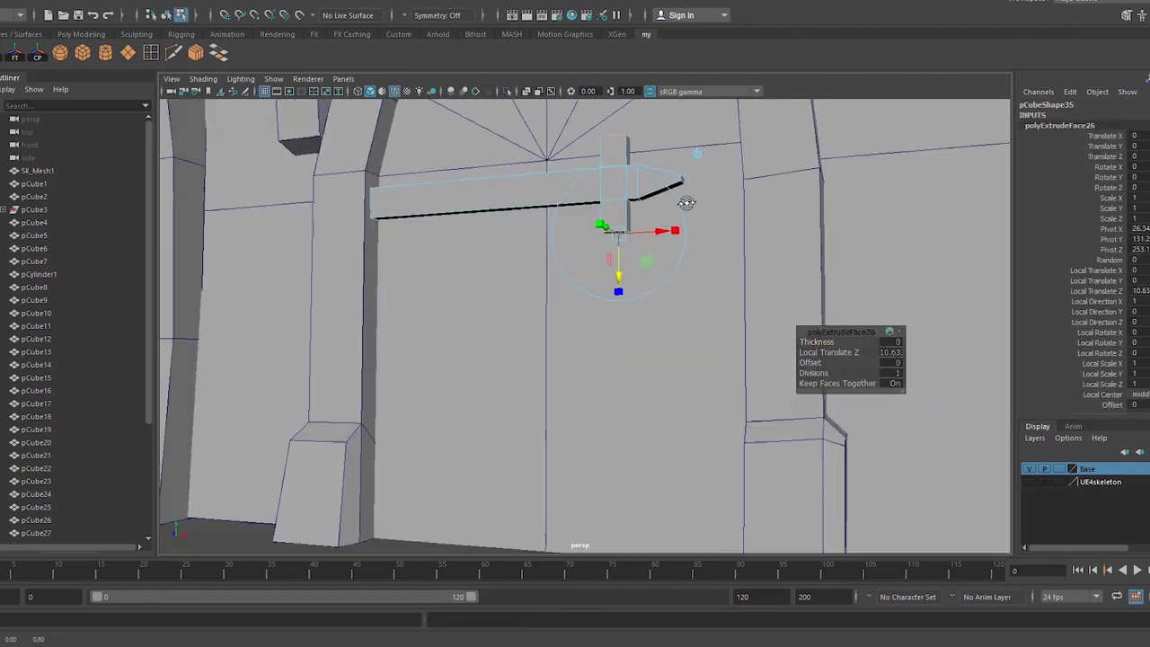
scroll(686, 203, up, 2)
right_drag(730, 218, 644, 185)
mouse_move(644, 185)
alt+mouse_down()
mouse_move(632, 192)
mouse_move(653, 212)
mouse_move(598, 403)
mouse_move(557, 322)
mouse_move(598, 322)
alt+mouse_up()
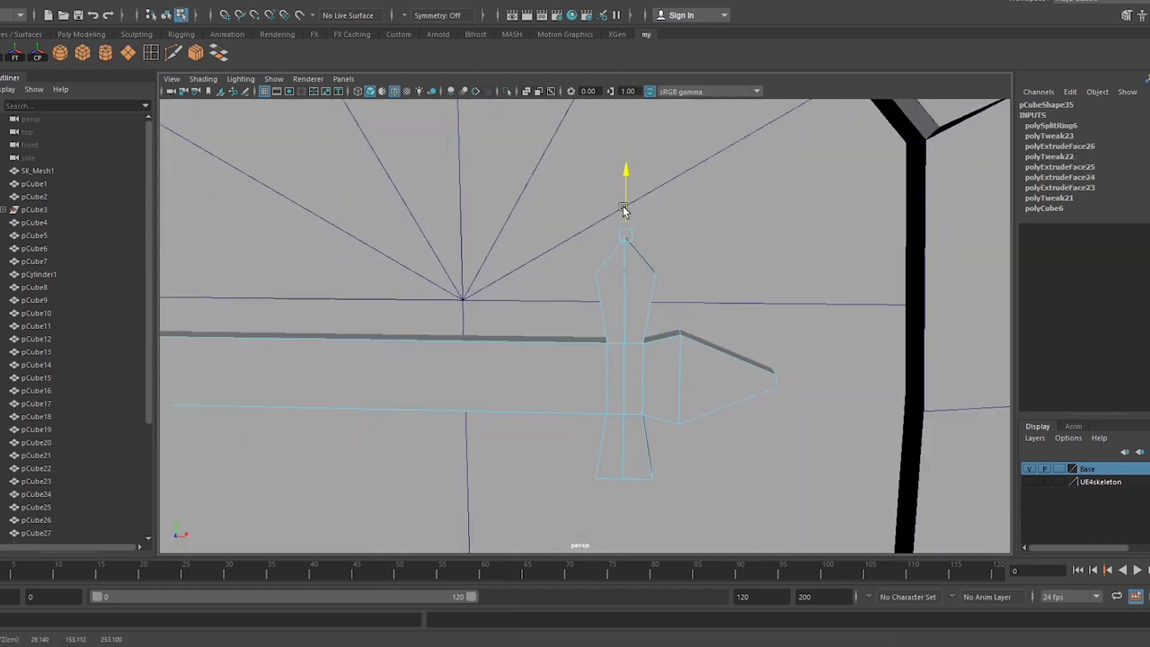
mouse_move(625, 211)
alt+mouse_down()
mouse_move(656, 233)
mouse_move(628, 296)
mouse_move(568, 272)
alt+mouse_up()
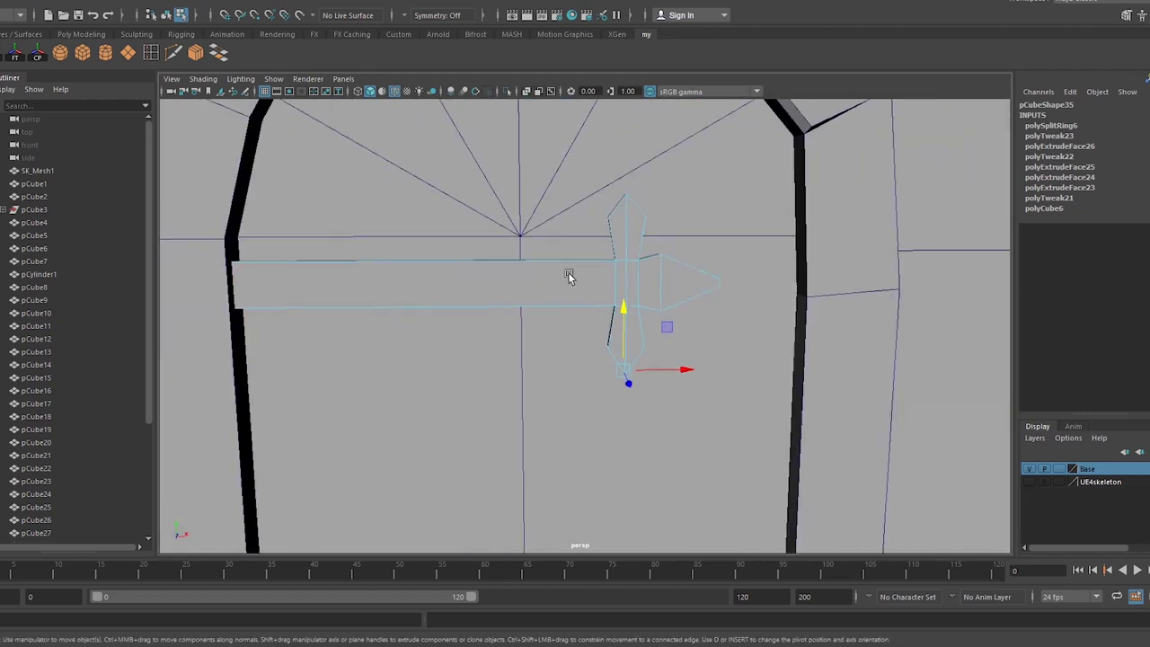
- Adjust the hinge end vertices and reframe the hinge in the perspective view
right_drag(568, 290, 531, 291)
drag(572, 129, 617, 384)
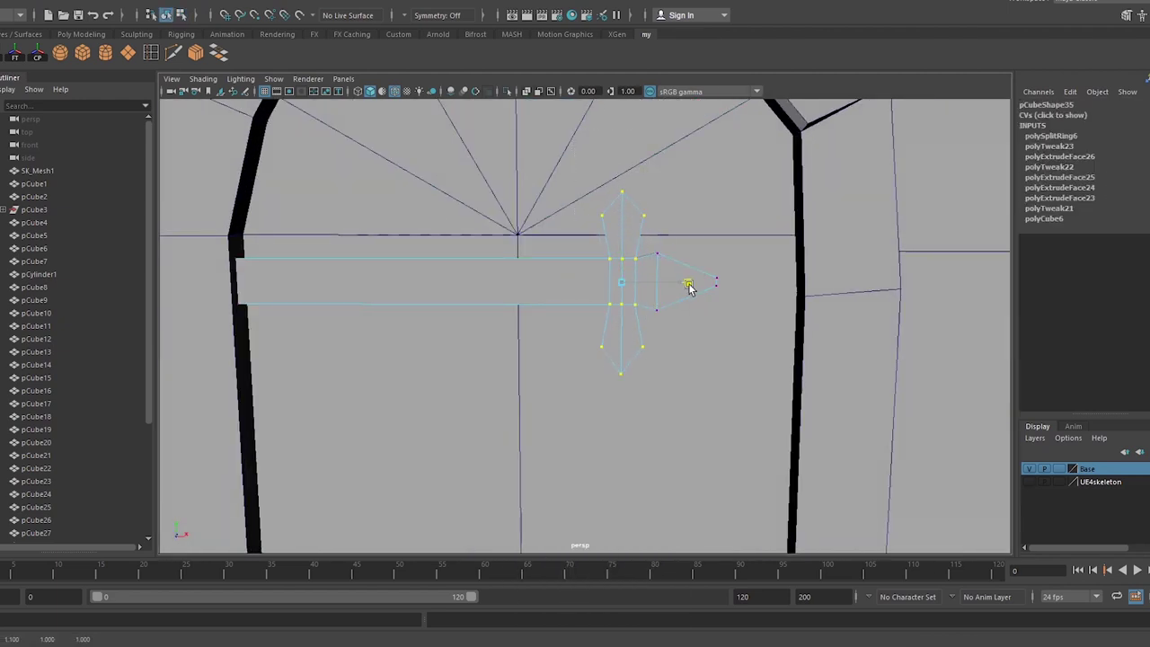
mouse_move(687, 311)
alt+mouse_down()
mouse_move(724, 305)
mouse_move(581, 282)
mouse_move(438, 235)
mouse_move(338, 247)
alt+mouse_up()
right_drag(338, 247, 346, 281)
alt+drag(345, 281, 344, 465)
click(344, 464)
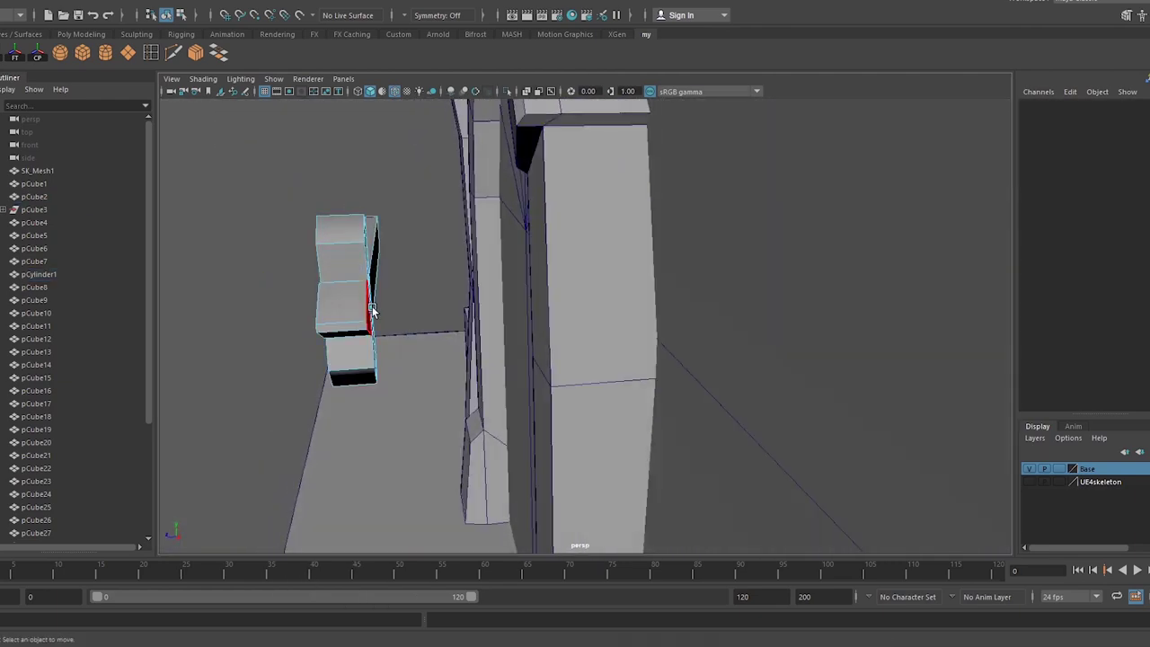
mouse_move(372, 308)
alt+mouse_down()
mouse_move(393, 270)
mouse_move(352, 257)
mouse_move(546, 259)
mouse_move(514, 355)
alt+mouse_up()
click(393, 269)
mouse_move(514, 355)
alt+middle_down()
mouse_move(748, 477)
mouse_move(441, 493)
alt+middle_up()
key(space)
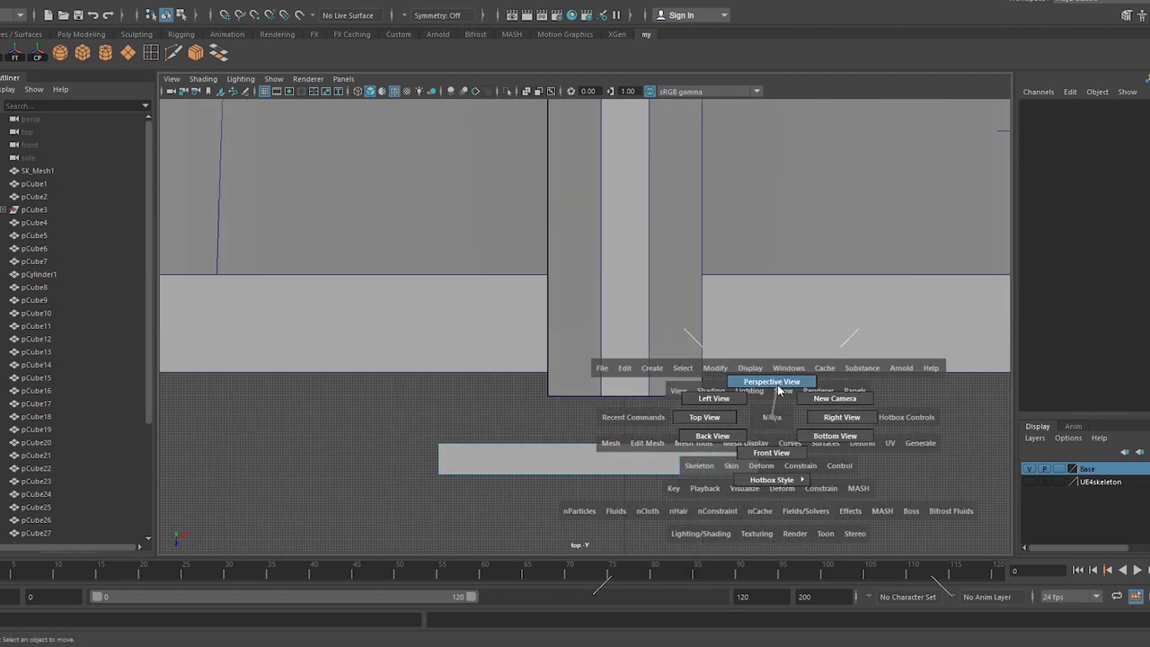
click(761, 384)
right_click(476, 303)
click(504, 307)
key(f)
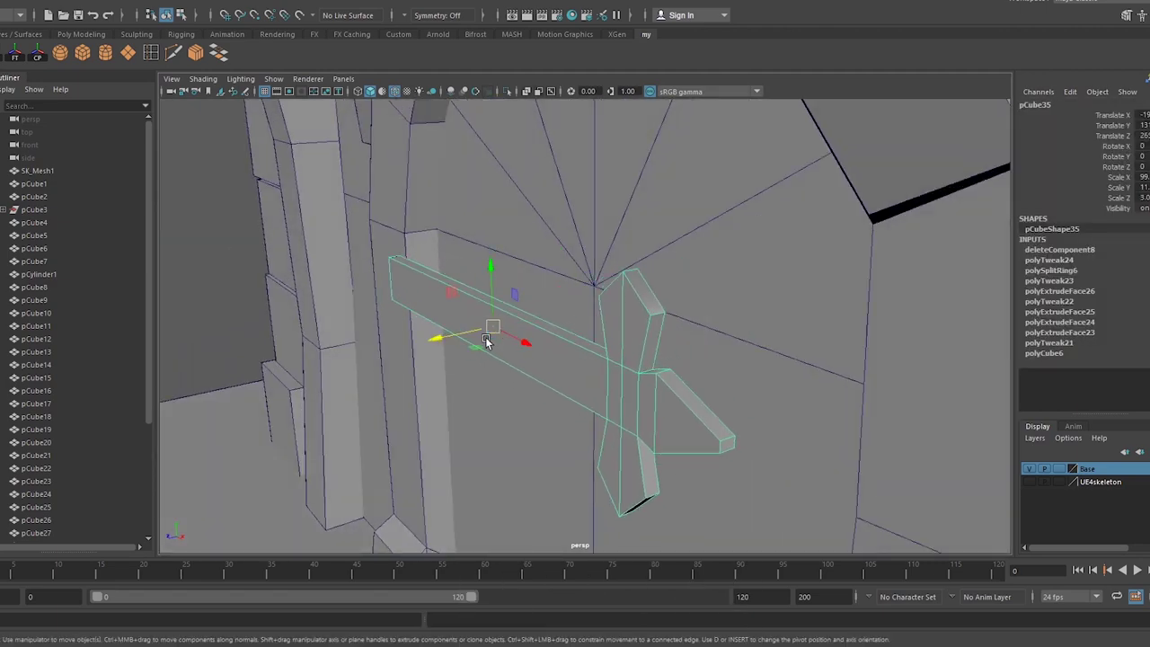
- Merge the hinge tip vertices into a single point
scroll(589, 321, up, 2)
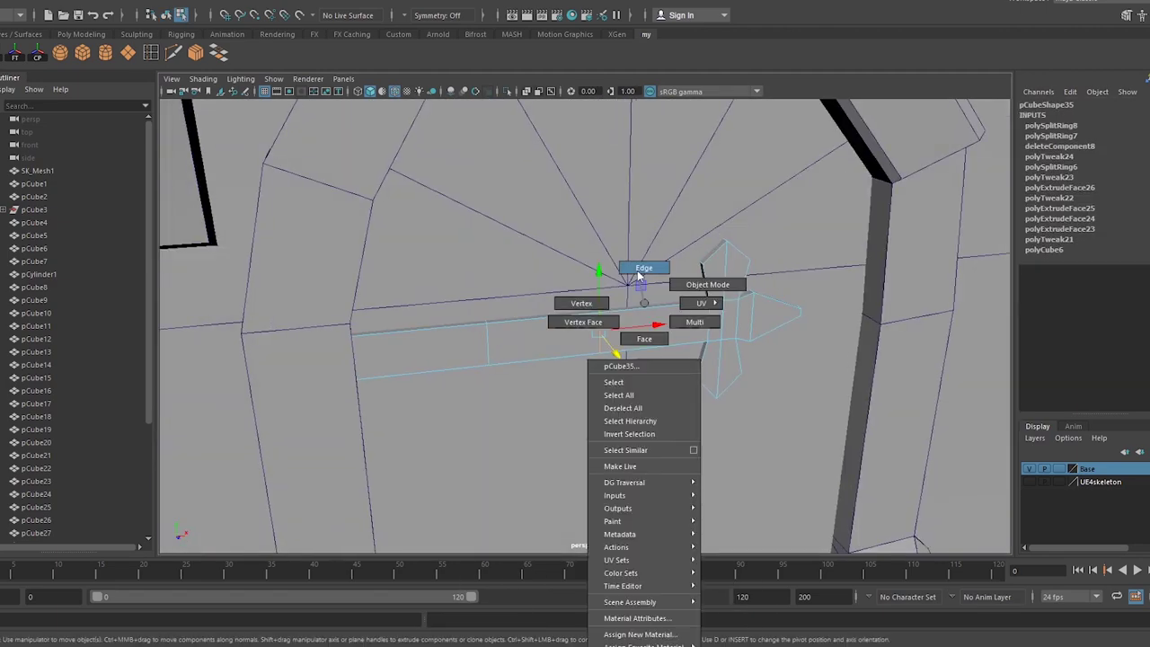
right_drag(636, 302, 585, 306)
key(w)
scroll(619, 320, up, 2)
alt+drag(491, 306, 731, 309)
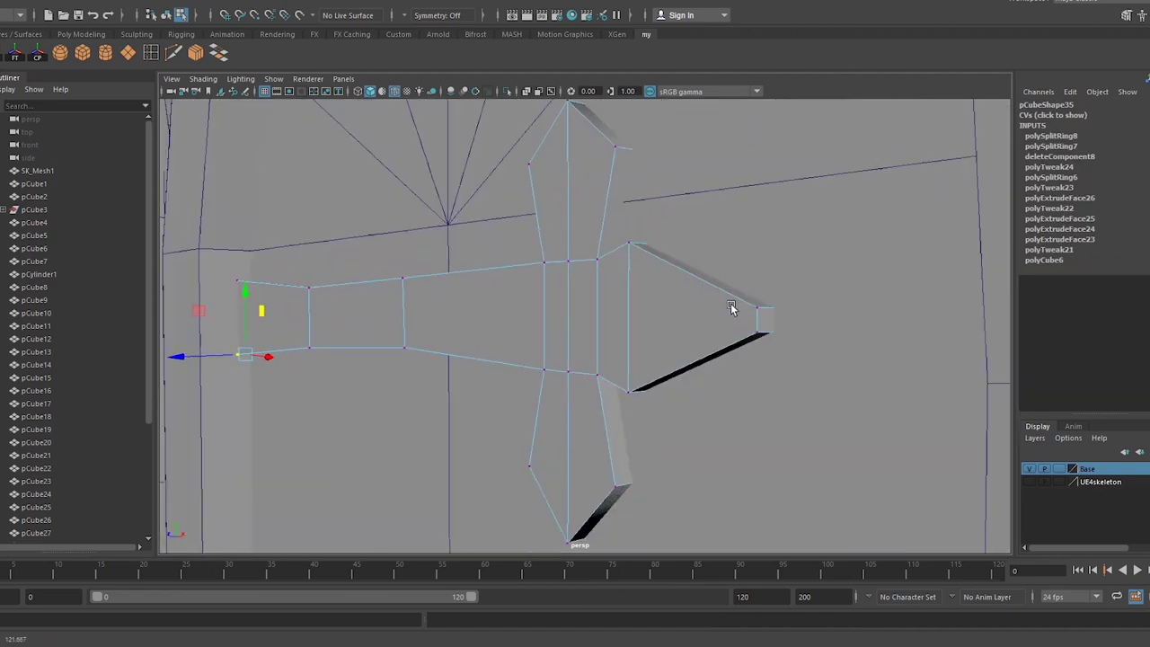
scroll(539, 234, up, 3)
click(209, 4)
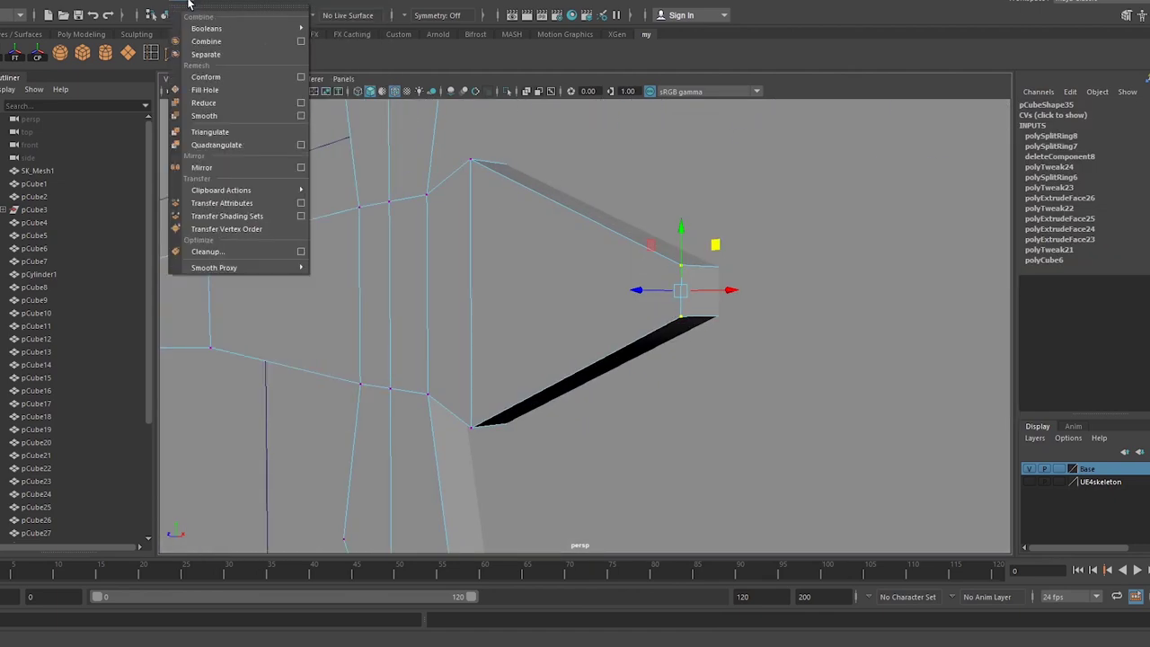
click(249, 148)
mouse_move(249, 148)
alt+mouse_down()
mouse_move(490, 359)
mouse_move(539, 296)
mouse_move(584, 270)
alt+mouse_up()
- Duplicate the hinge and move the copy lower on the door
key(ctrl+d)
drag(527, 216, 501, 287)
scroll(502, 287, up, 3)
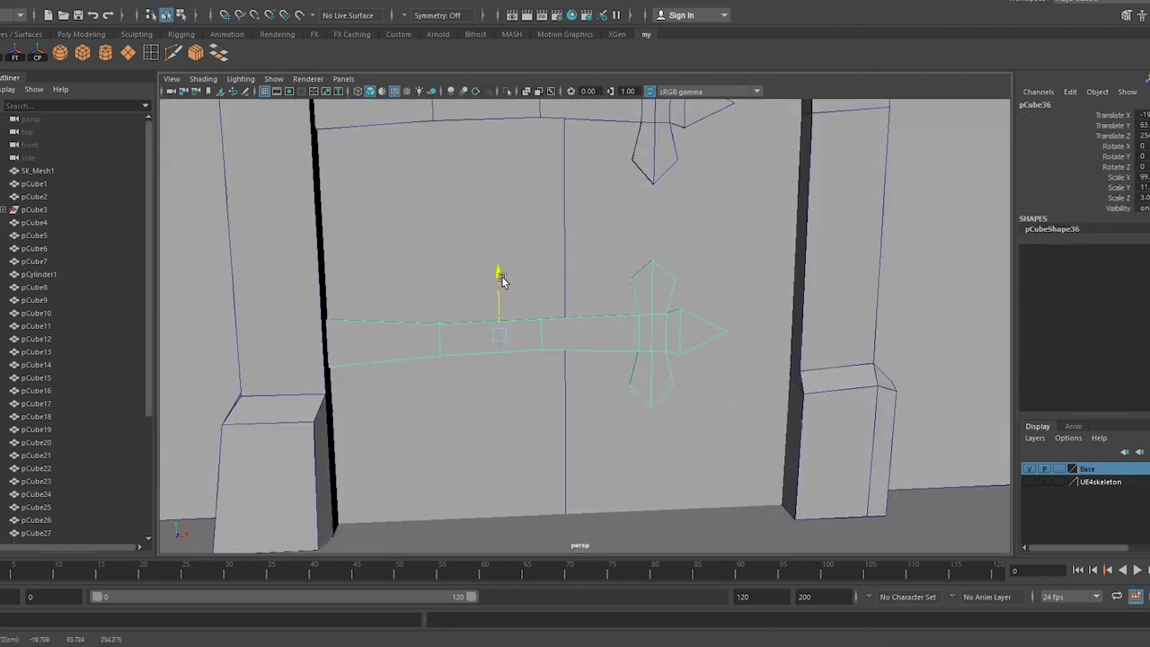
key(F9)
drag(545, 225, 665, 381)
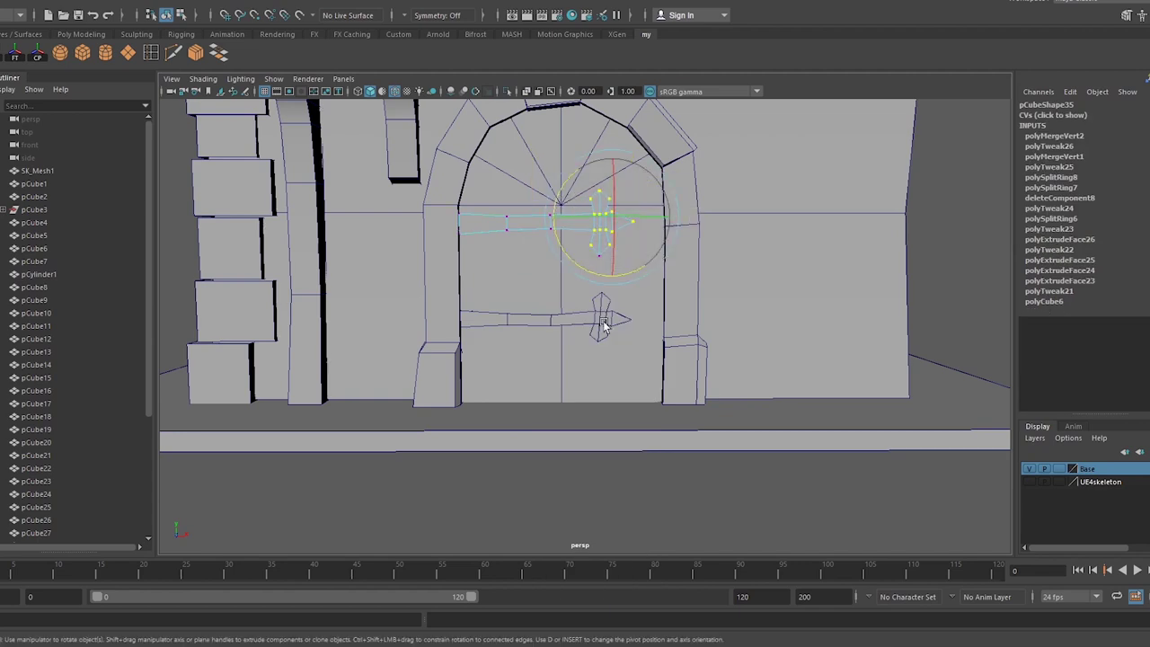
click(603, 326)
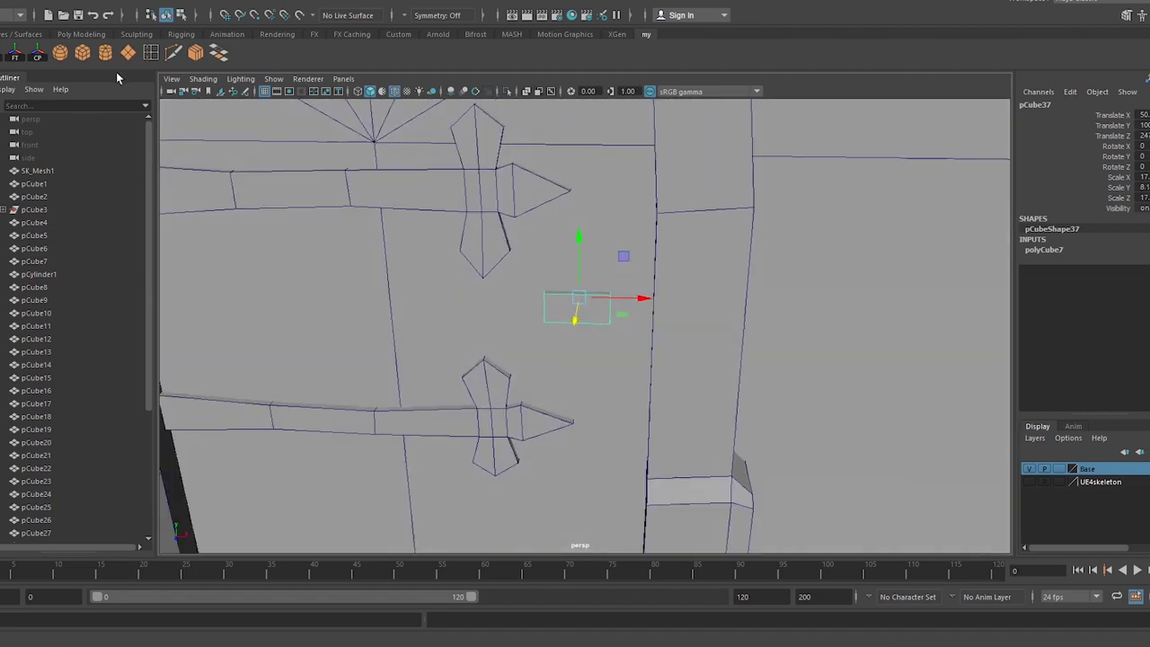
- Lower the torus ring's section radius and extrude one of its faces upward
click(77, 4)
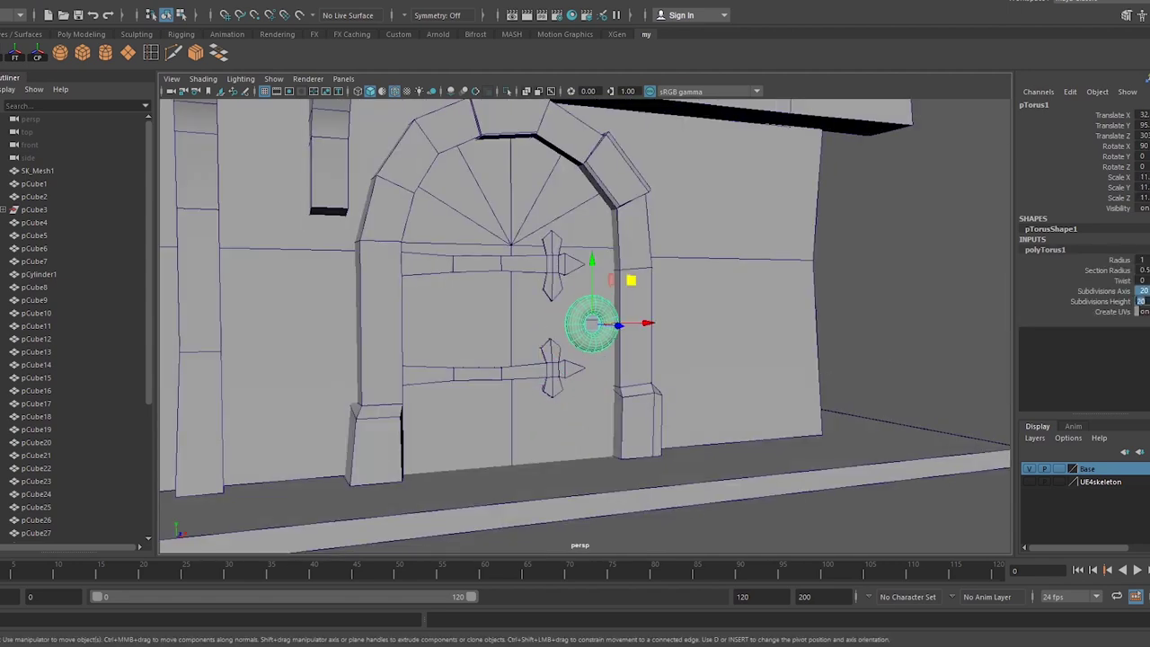
scroll(585, 358, up, 5)
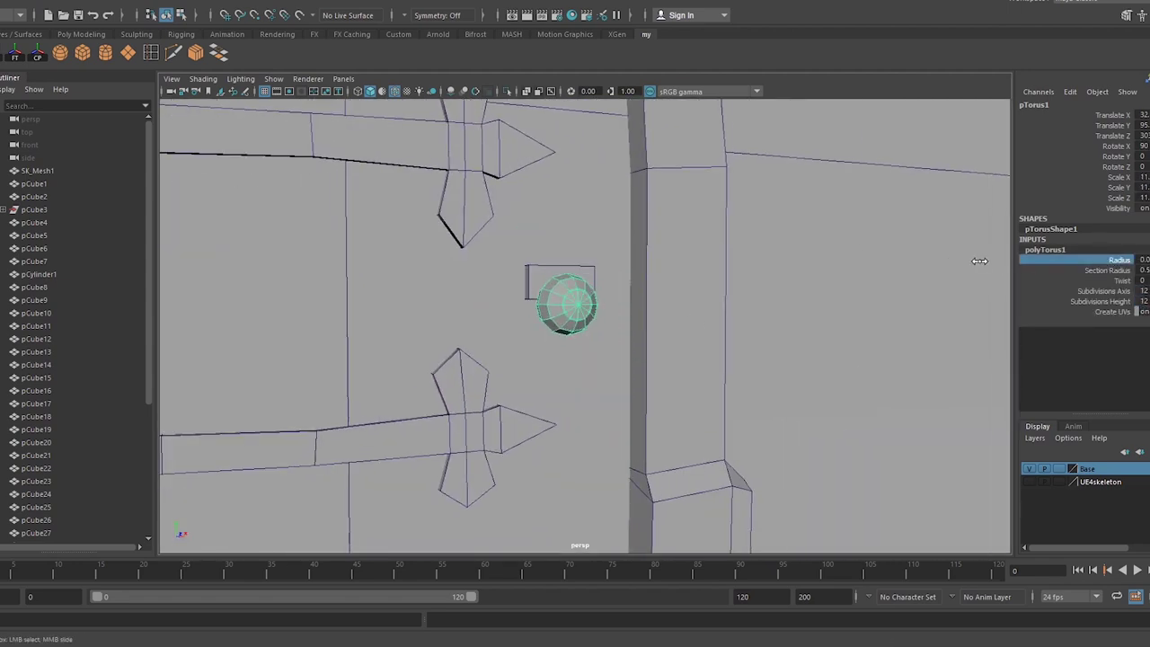
middle_drag(1064, 289, 924, 232)
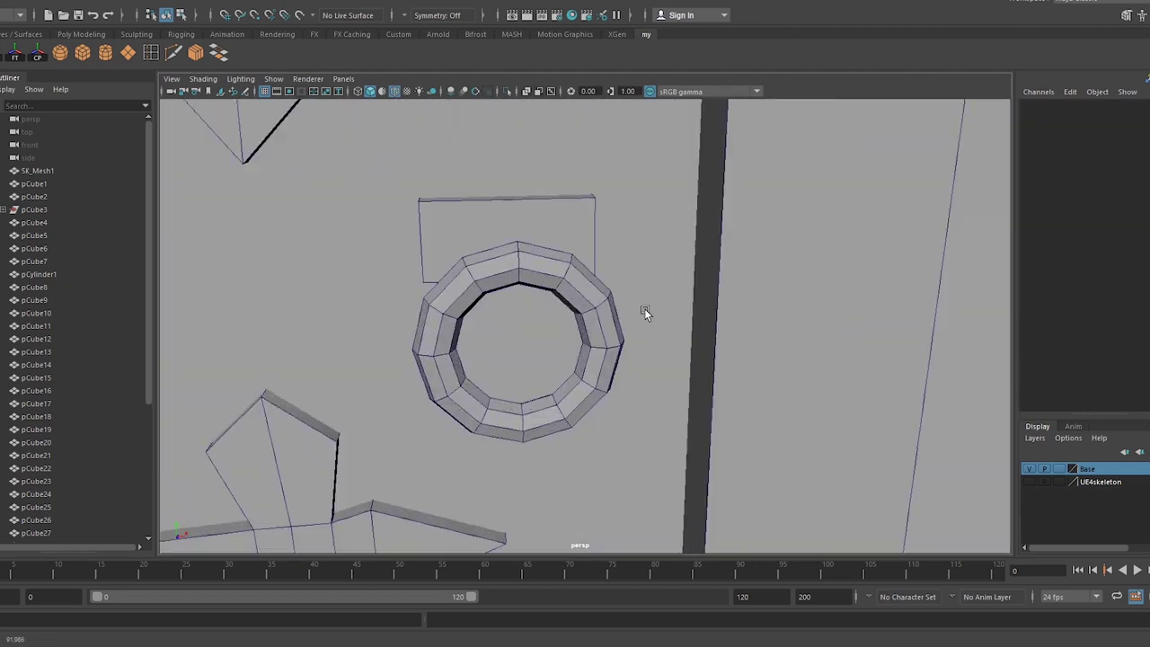
right_drag(521, 260, 513, 233)
key(ctrl+e)
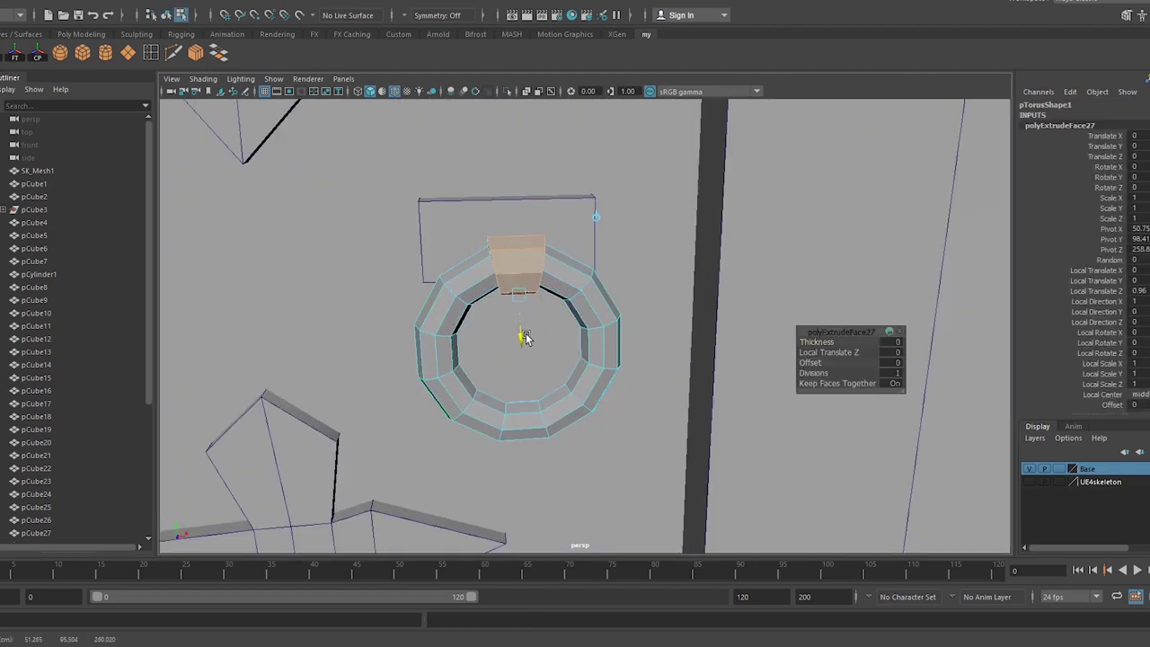
right_click(510, 247)
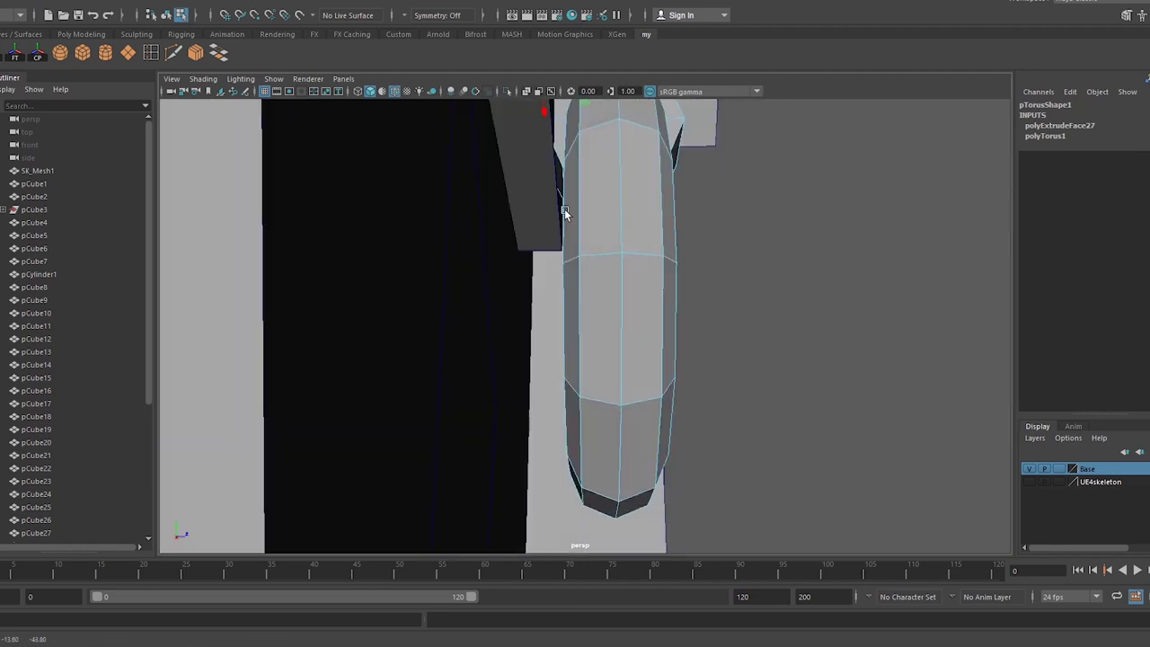
- Isolate the mounting block and delete its hidden face
key(alt+h)
right_drag(526, 303, 530, 338)
mouse_move(530, 337)
alt+mouse_down()
mouse_move(605, 297)
mouse_move(695, 333)
alt+mouse_up()
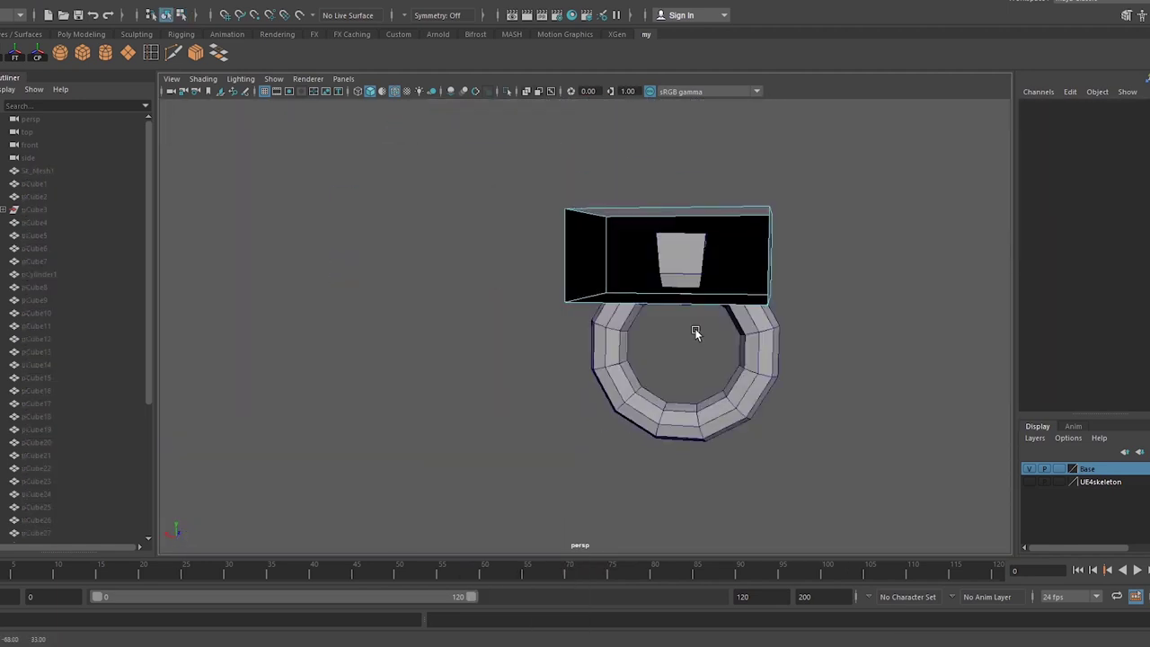
right_click(690, 256)
click(697, 274)
mouse_move(697, 274)
alt+mouse_down()
mouse_move(728, 390)
mouse_move(553, 335)
alt+mouse_up()
key(Delete)
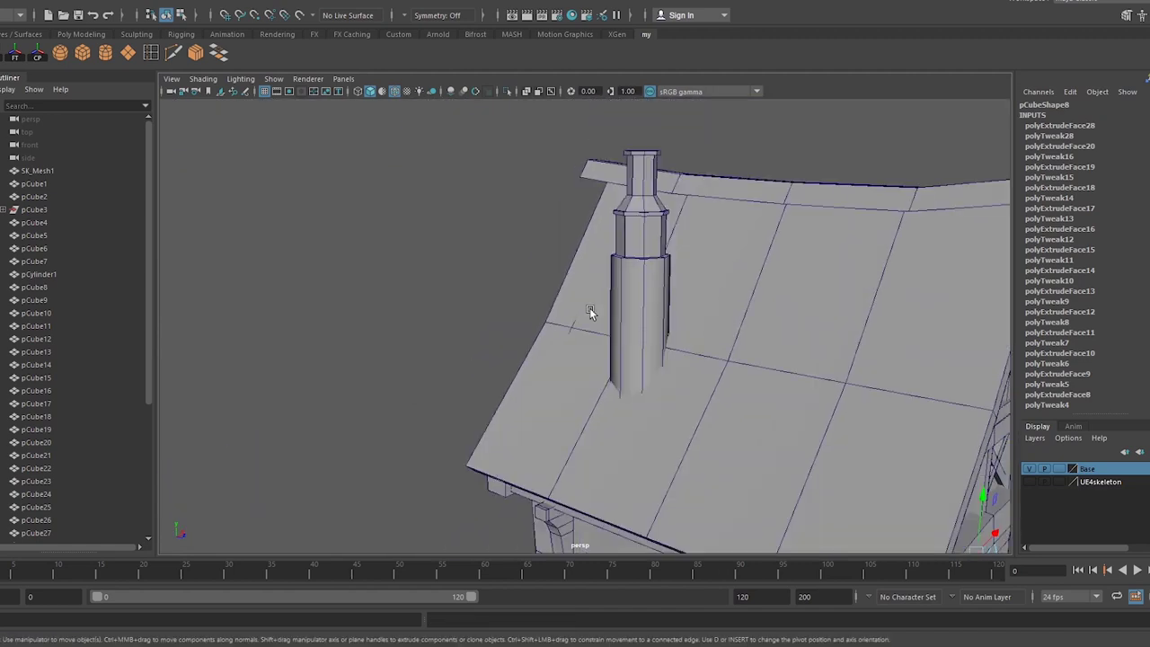
- Extrude the face ring at the chimney column top into a widened rim
right_drag(652, 303, 678, 331)
double_click(678, 330)
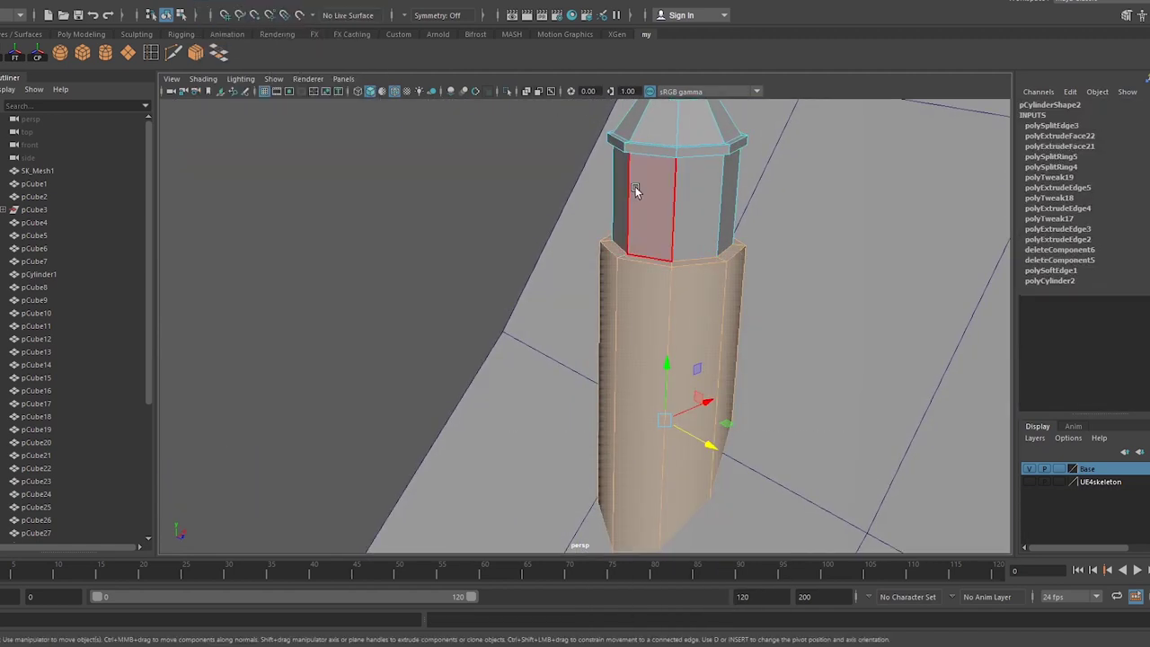
alt+right_drag(704, 281, 746, 218)
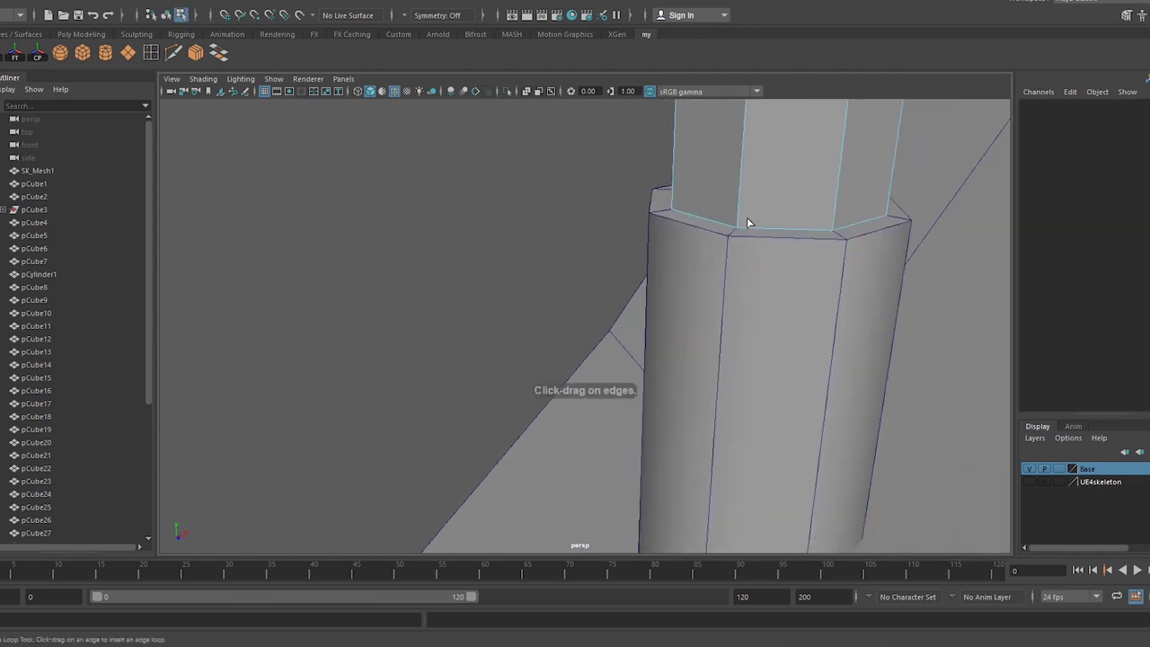
double_click(804, 220)
key(ctrl+e)
alt+drag(503, 239, 629, 239)
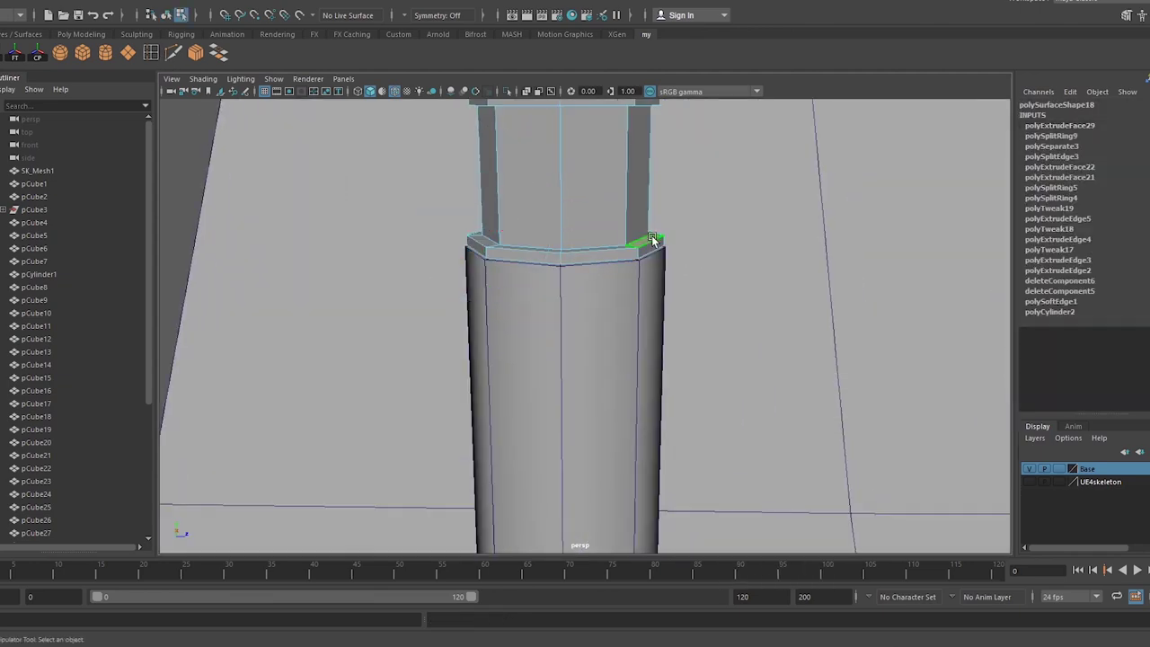
mouse_move(563, 215)
mouse_down()
mouse_move(564, 176)
mouse_move(606, 246)
mouse_up()
- Insert an edge loop on the tapered column and shift it to bend the chimney
right_click(605, 236)
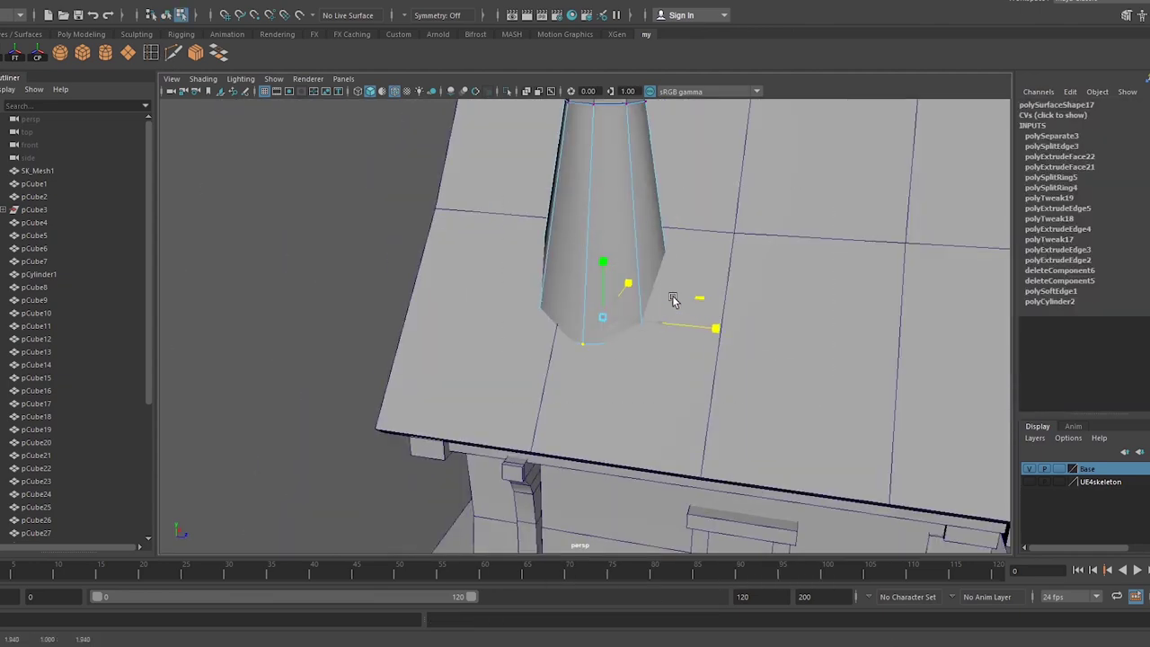
mouse_move(550, 129)
mouse_down()
mouse_move(746, 214)
mouse_move(719, 245)
mouse_move(349, 259)
mouse_up()
click(673, 311)
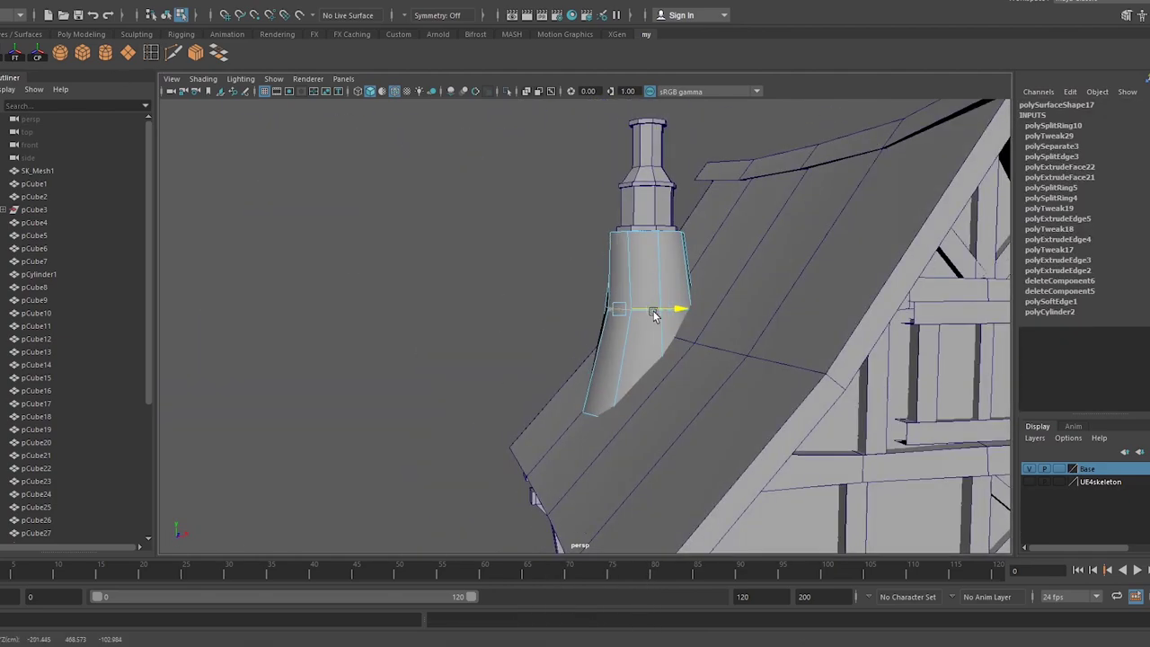
key(w)
mouse_move(673, 311)
alt+mouse_down()
mouse_move(592, 315)
mouse_move(692, 287)
mouse_move(698, 311)
mouse_move(612, 380)
mouse_move(884, 349)
mouse_move(695, 236)
mouse_move(608, 268)
alt+mouse_up()
- Isolate the tapered chimney piece and extrude one of its faces
key(alt+h)
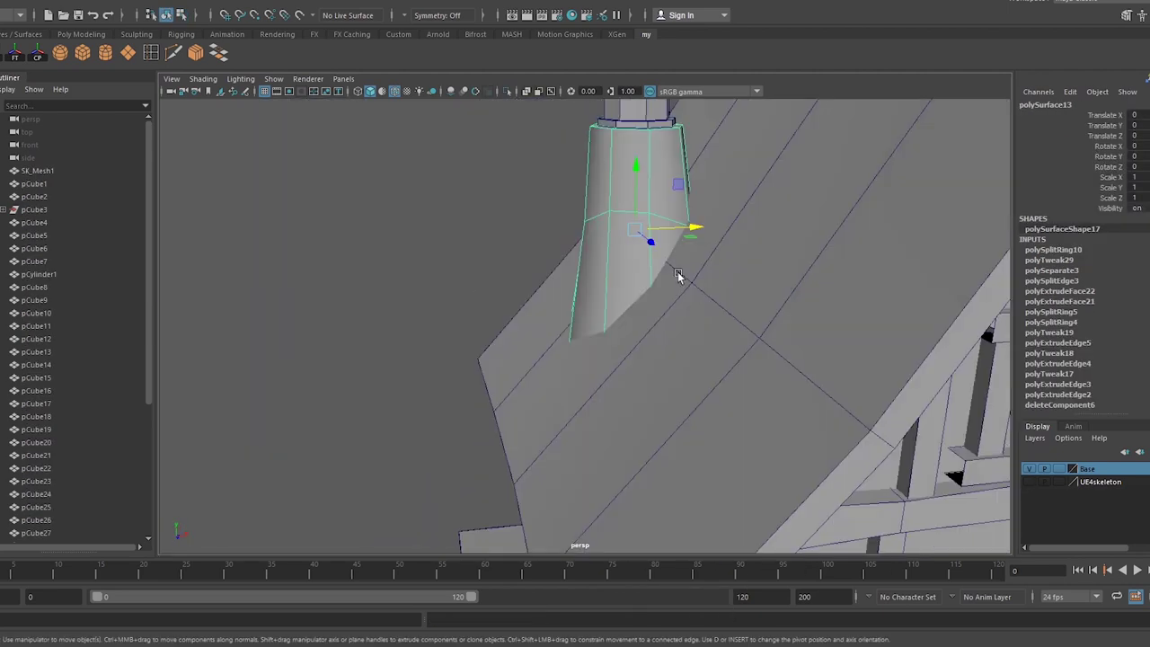
alt+drag(634, 228, 575, 255)
click(575, 255)
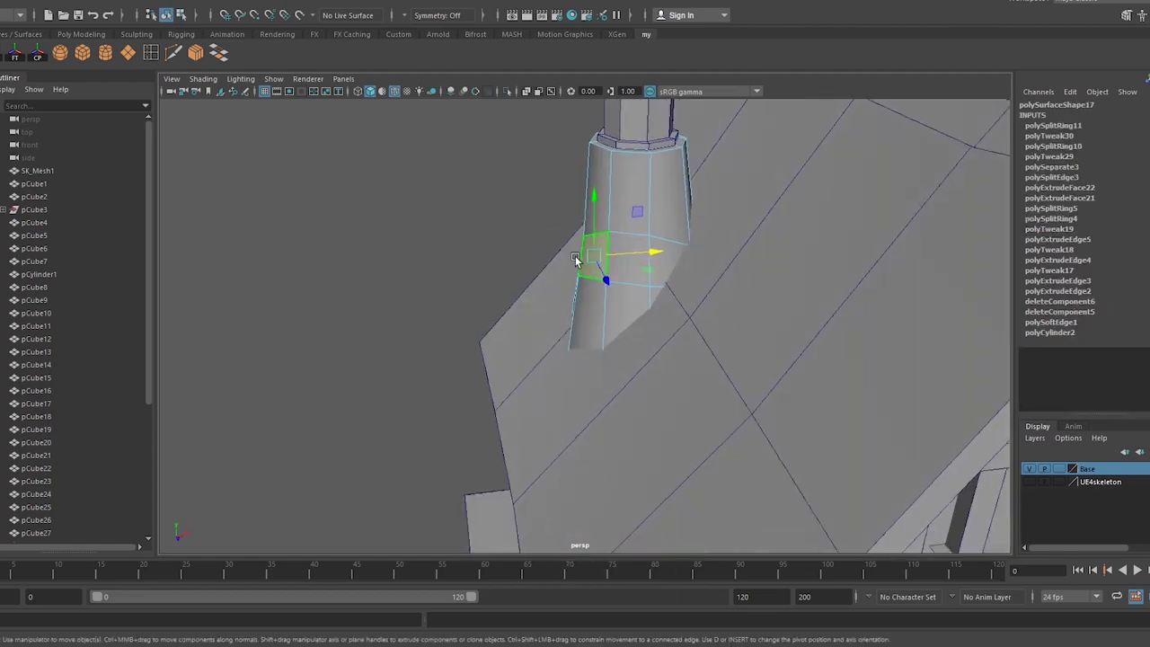
key(ctrl+e)
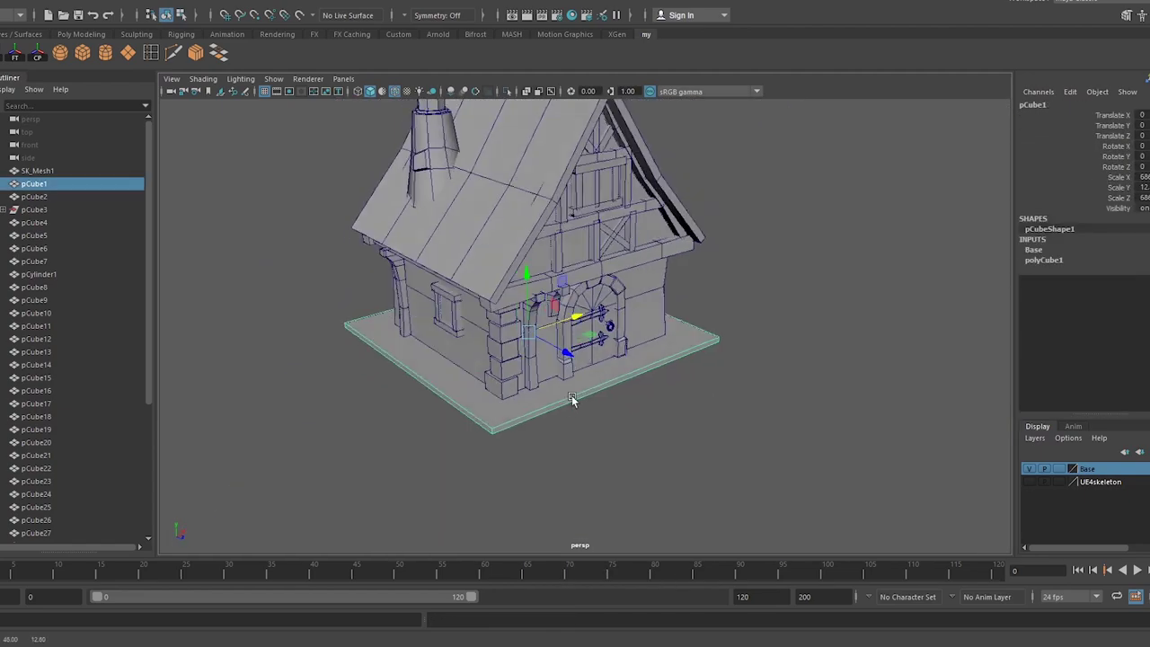
- Extrude a face on the ground slab's edge into a notch
alt+drag(454, 234, 379, 277)
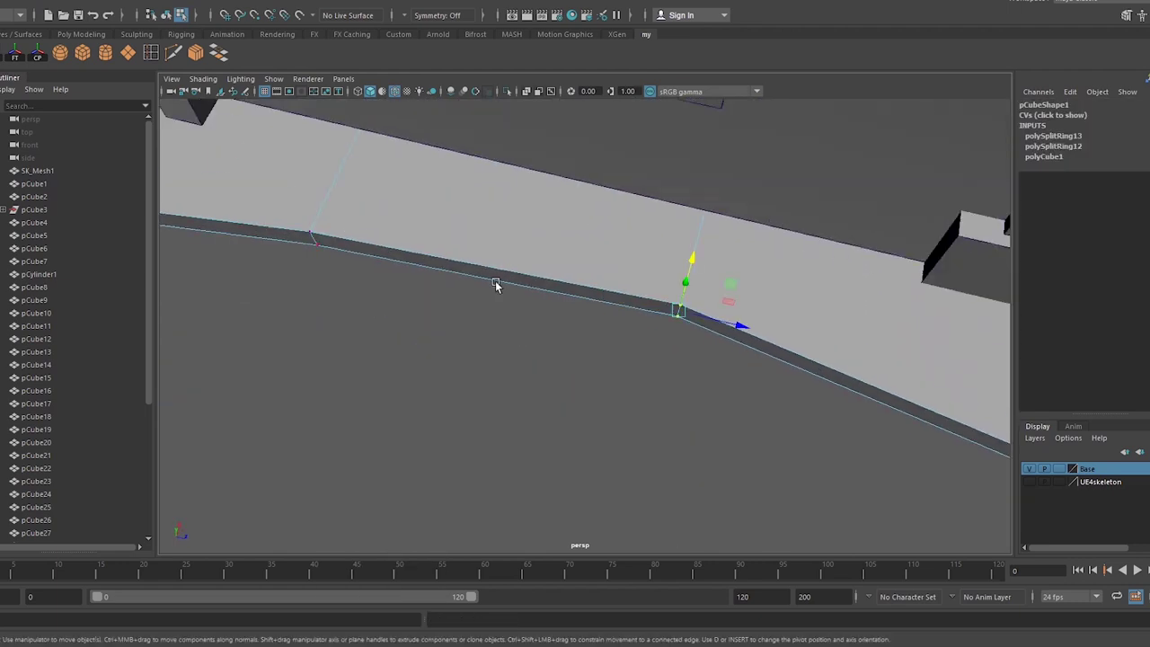
alt+drag(566, 270, 452, 244)
key(ctrl+e)
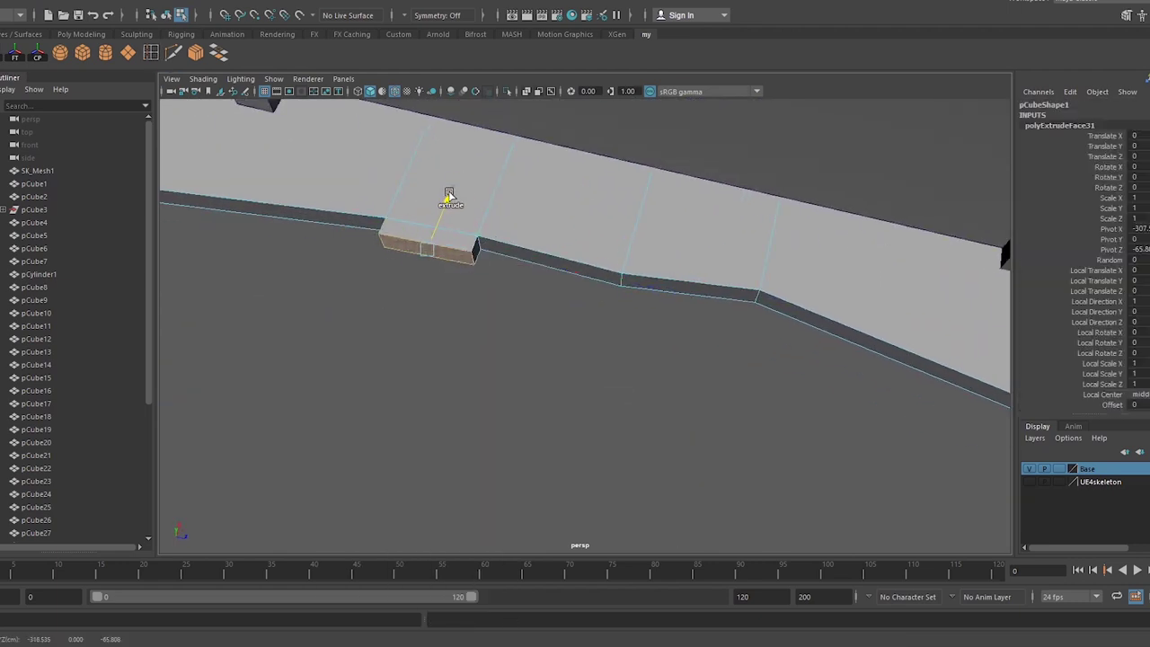
scroll(503, 229, down, 3)
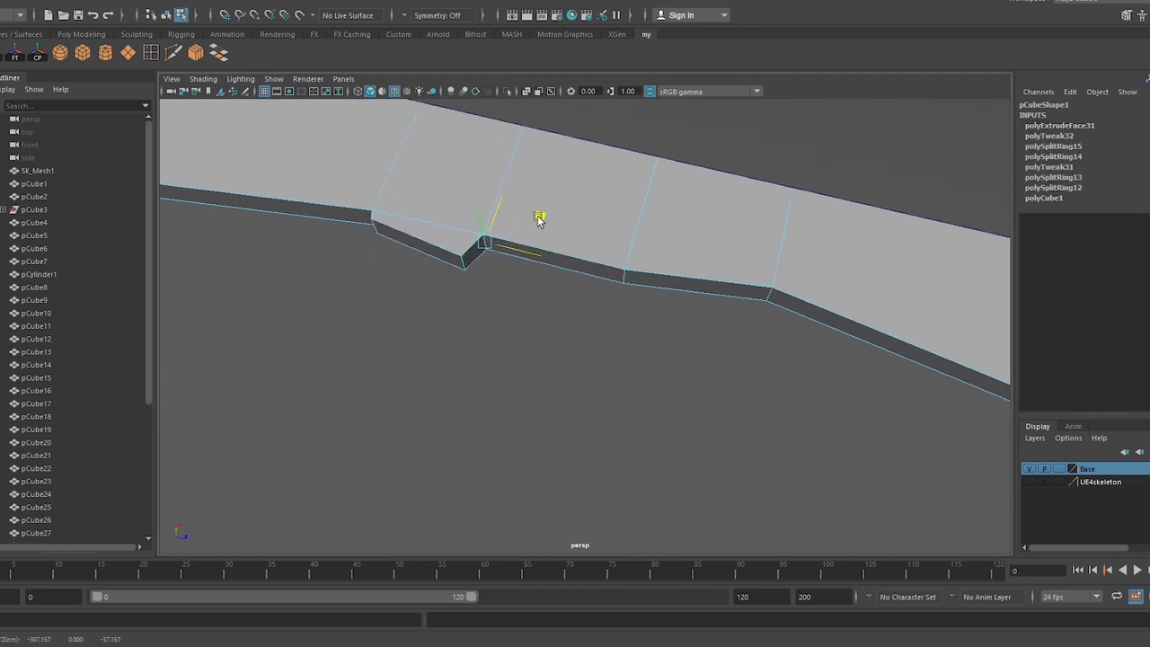
mouse_move(539, 218)
alt+mouse_down()
mouse_move(505, 287)
mouse_move(521, 257)
mouse_move(493, 260)
alt+mouse_up()
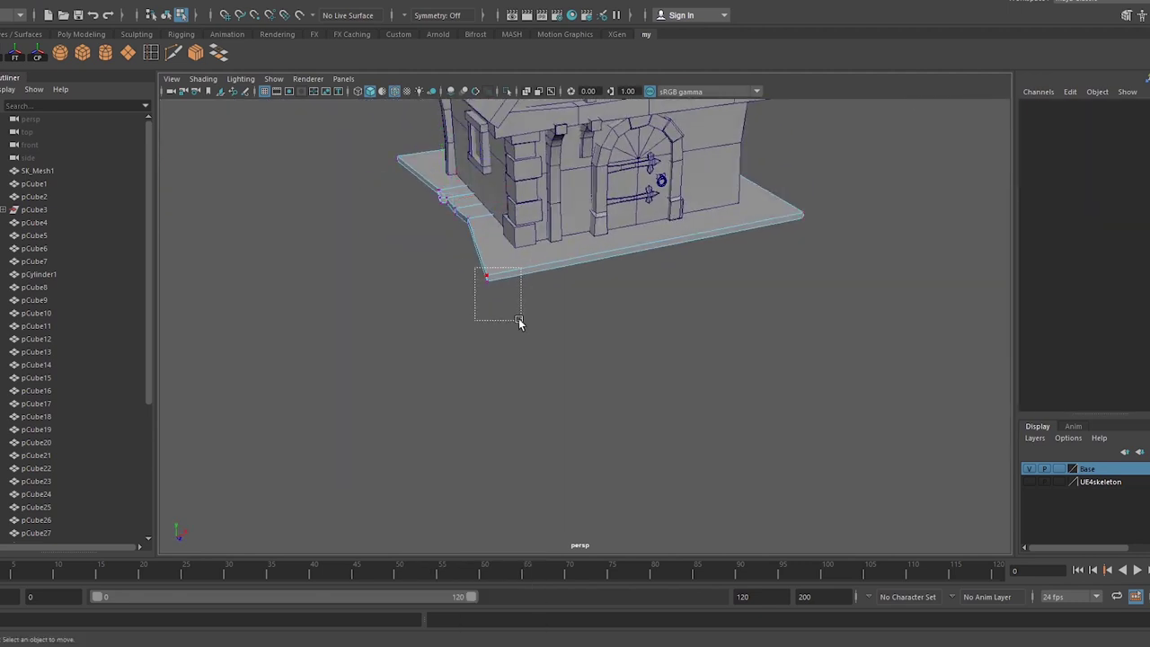
- Add edge loops across the slab and nudge an edge vertex to roughen its outline
alt+drag(477, 165, 359, 153)
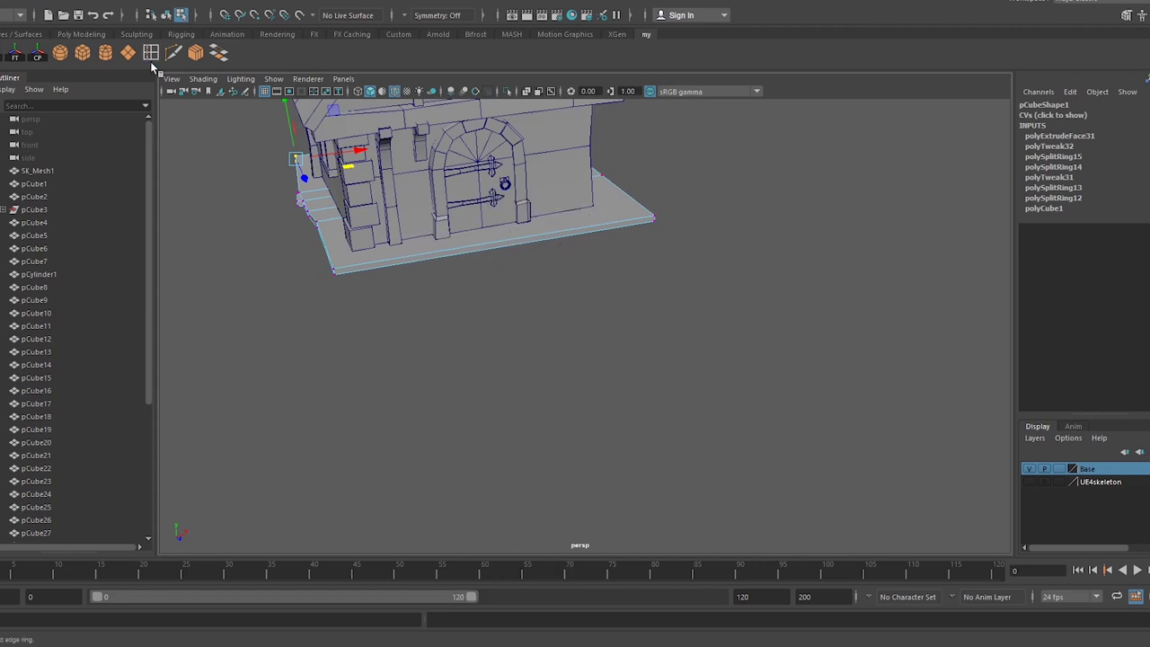
click(592, 227)
alt+drag(592, 226, 644, 226)
key(ctrl+z)
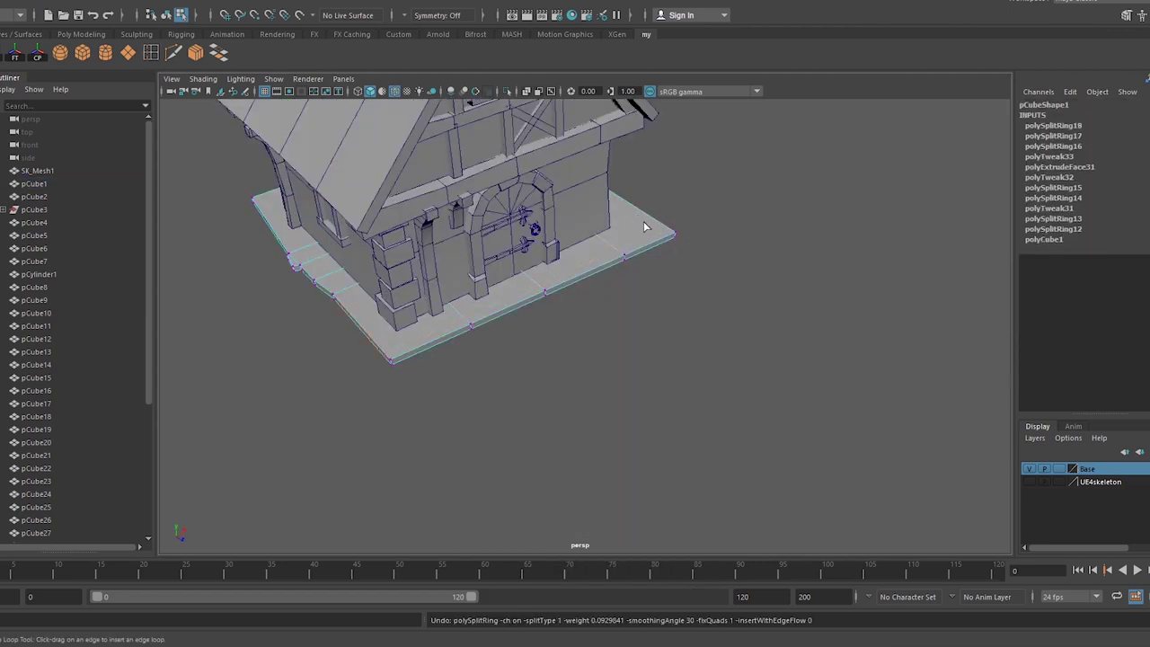
scroll(505, 252, up, 4)
click(459, 268)
mouse_move(459, 267)
alt+mouse_down()
mouse_move(466, 195)
mouse_move(149, 58)
alt+mouse_up()
click(448, 287)
key(w)
alt+drag(449, 287, 580, 216)
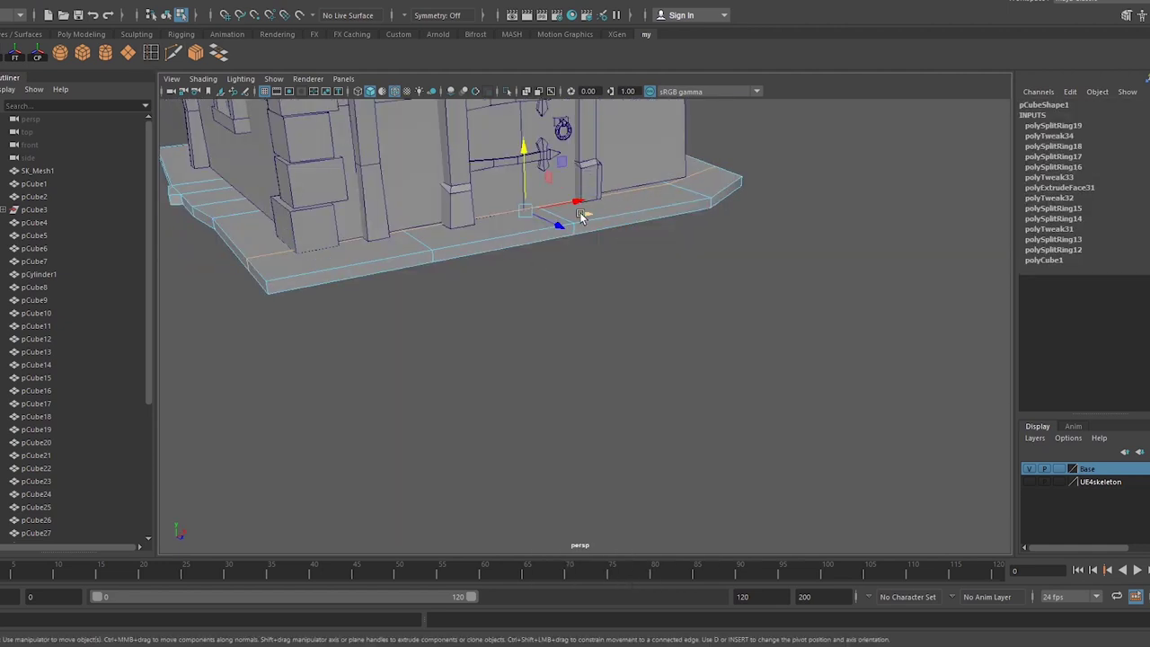
alt+drag(436, 228, 574, 153)
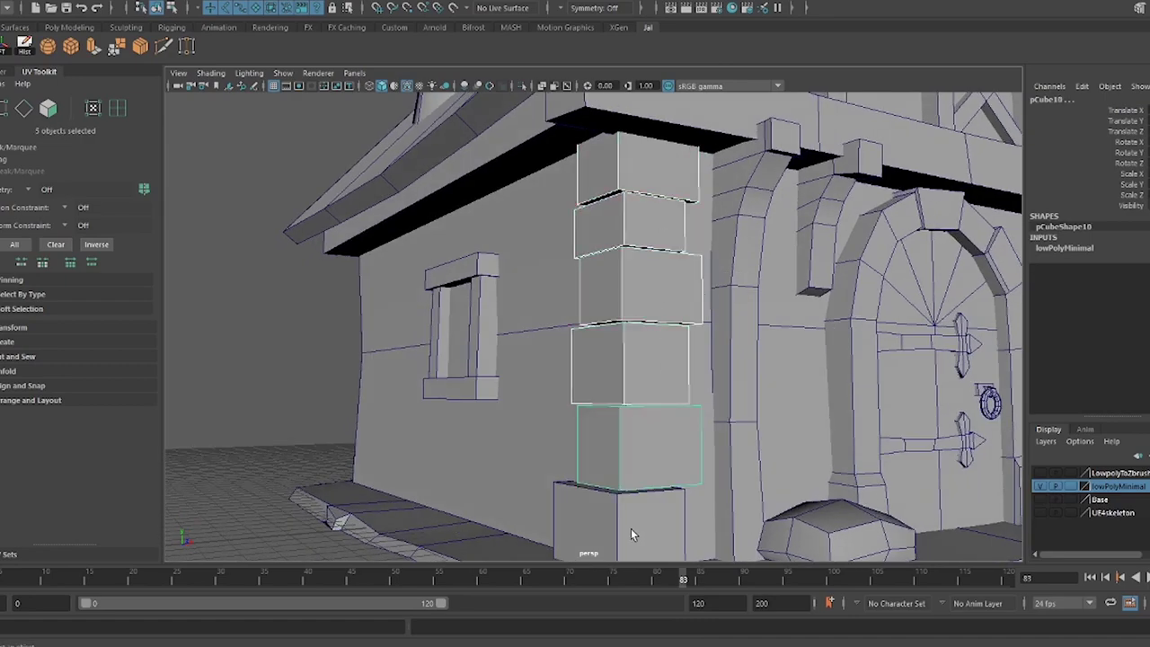
- Add the base stone to the corner stones and combine them into one mesh
shift+click(630, 528)
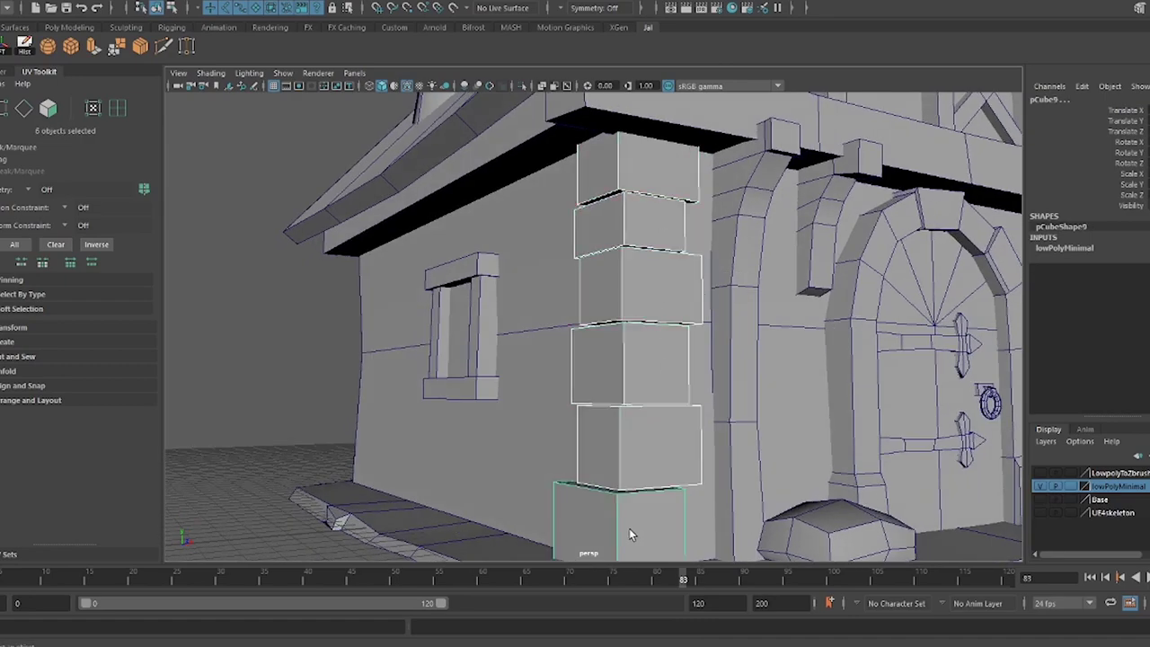
click(180, 2)
click(189, 27)
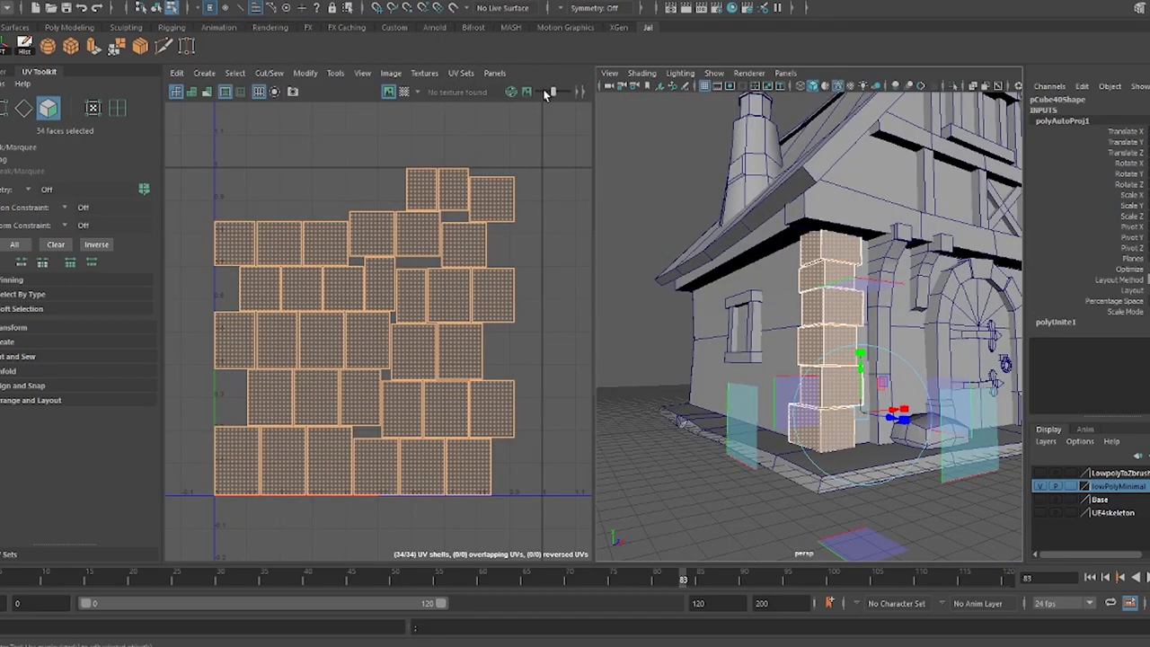
mouse_move(808, 378)
alt+mouse_down()
mouse_move(886, 383)
mouse_move(811, 389)
mouse_move(811, 328)
mouse_move(853, 335)
alt+mouse_up()
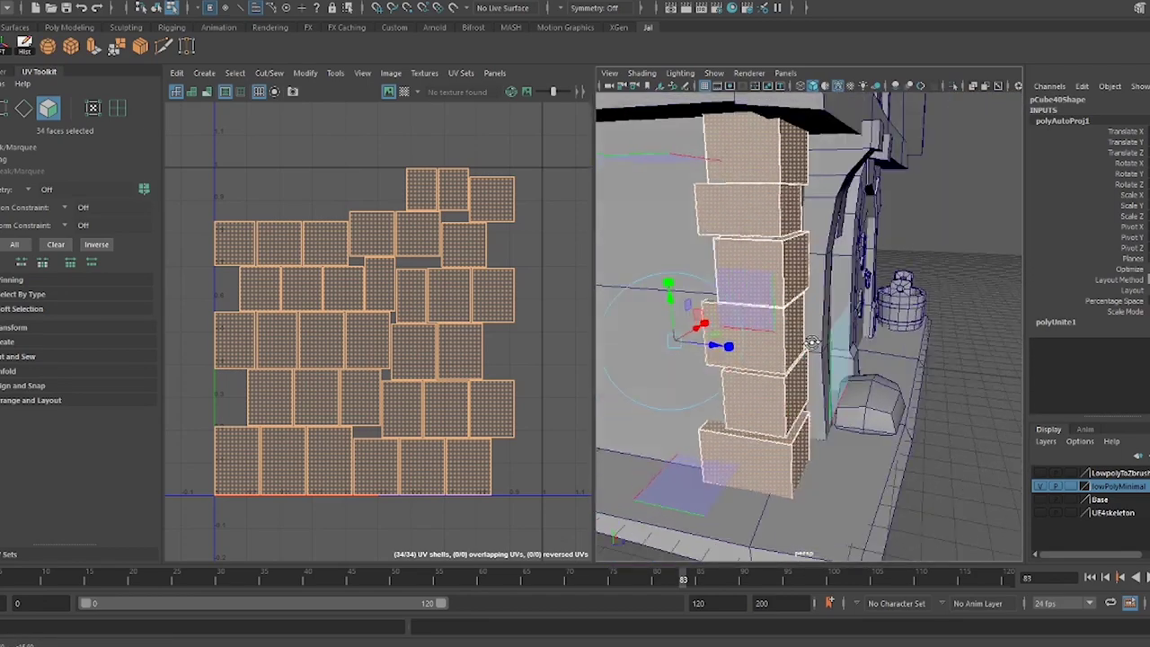
- Select all 34 auto-projected UV shells and stack similar shells on top of each other
key(ctrl+F12)
click(23, 469)
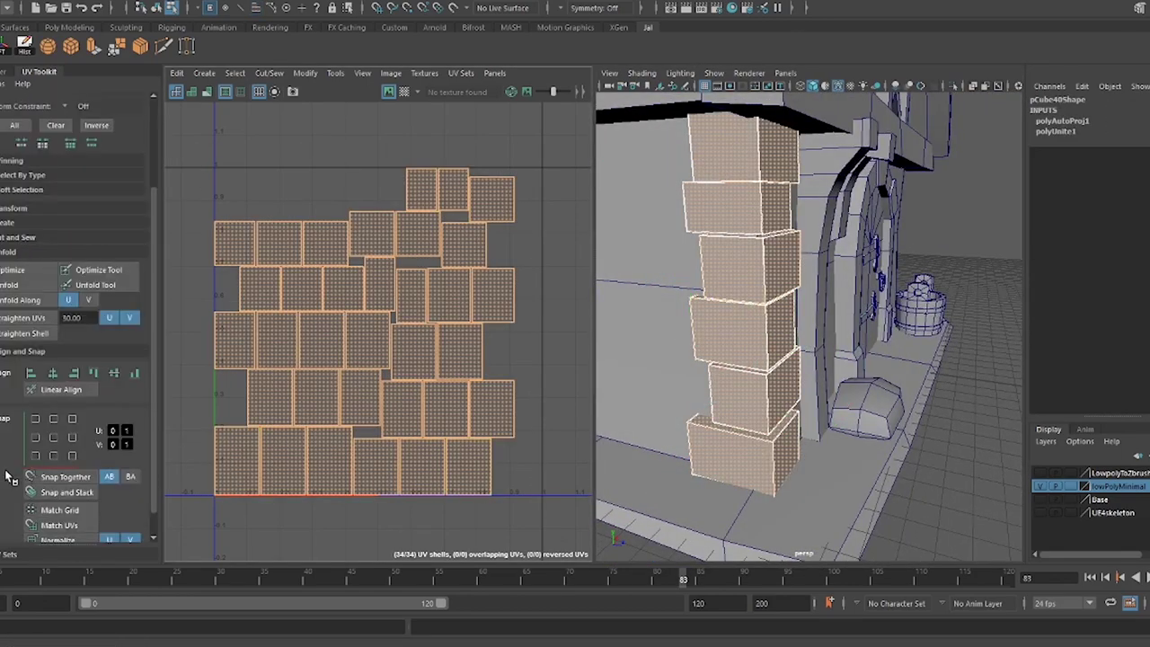
scroll(45, 450, down, 1)
click(43, 454)
drag(208, 159, 532, 463)
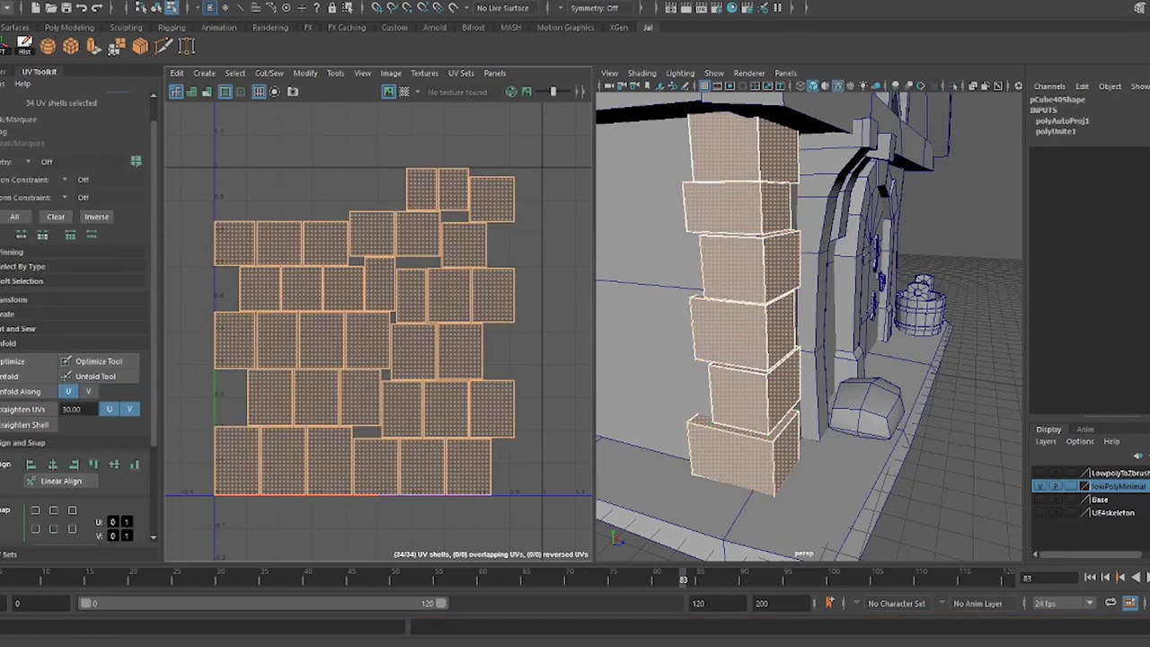
scroll(79, 319, up, 5)
scroll(80, 324, down, 3)
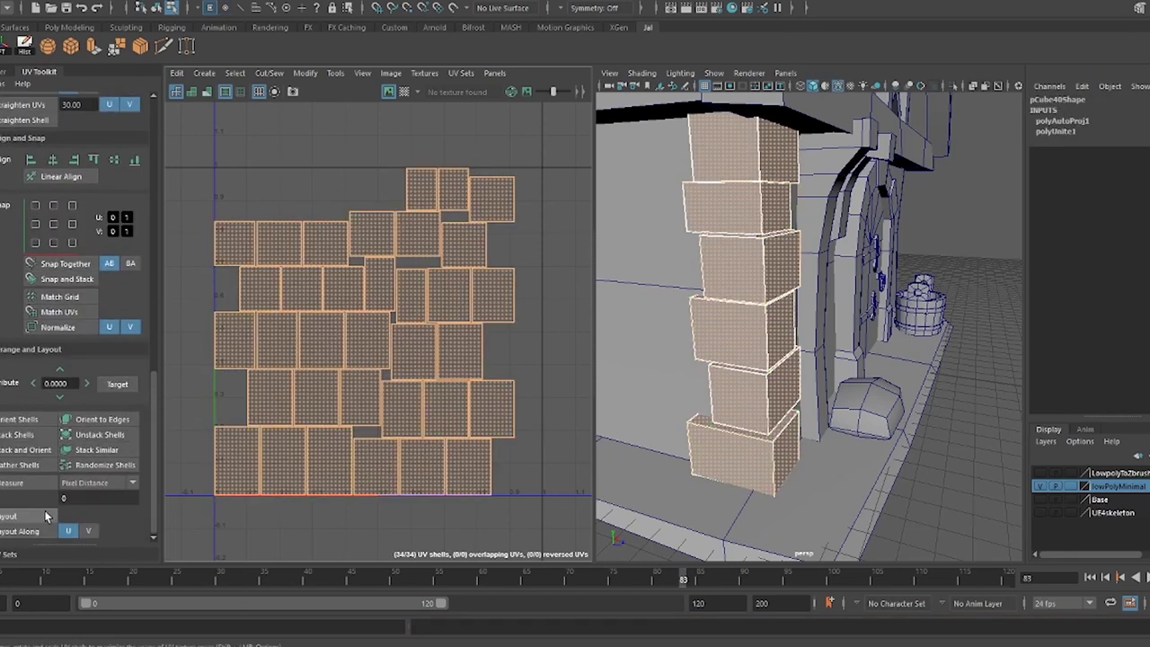
click(87, 451)
- Check each stacked UV shell pile and the matching stones on the house
right_drag(393, 335, 335, 316)
click(283, 460)
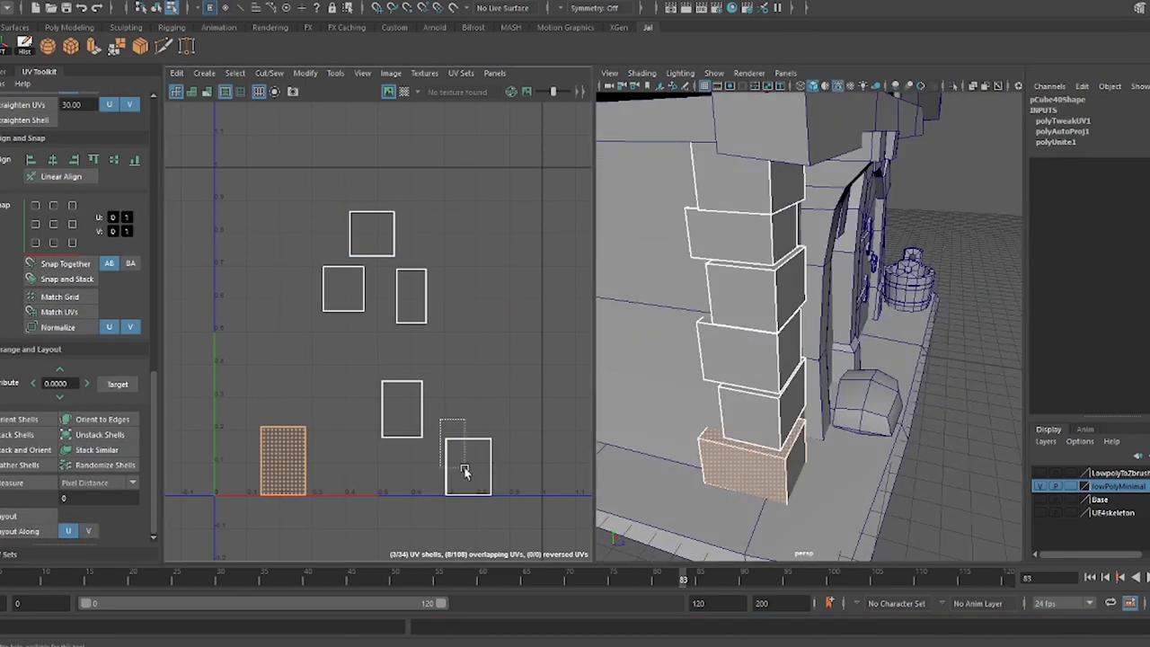
click(468, 465)
click(402, 408)
click(410, 296)
click(372, 234)
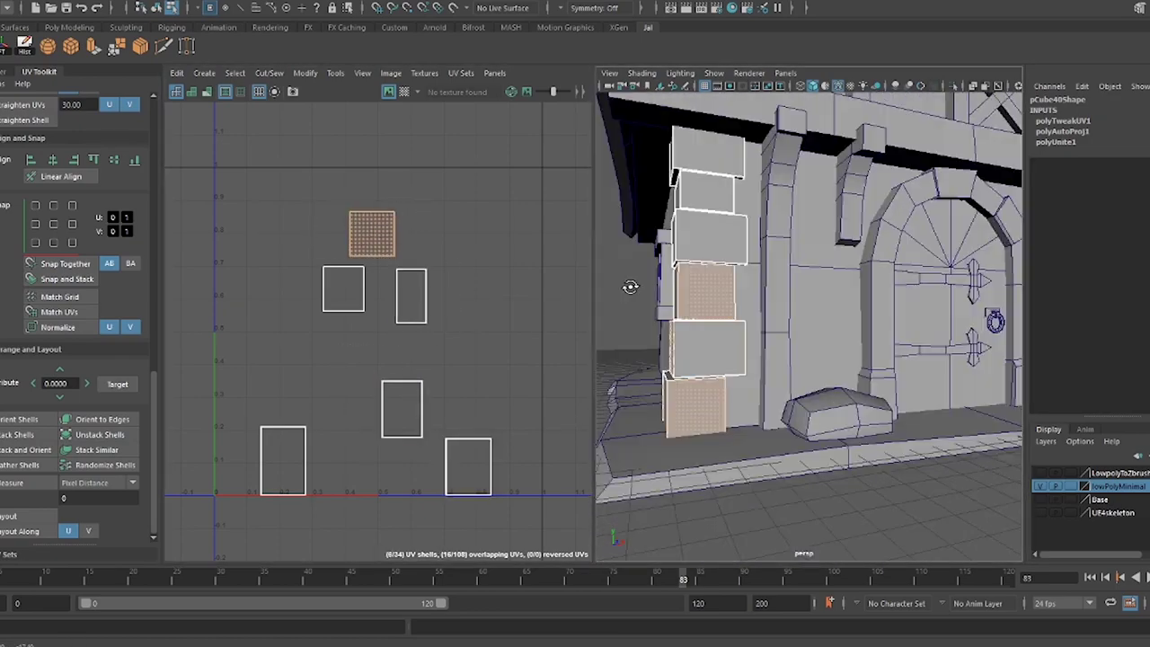
right_drag(739, 303, 741, 388)
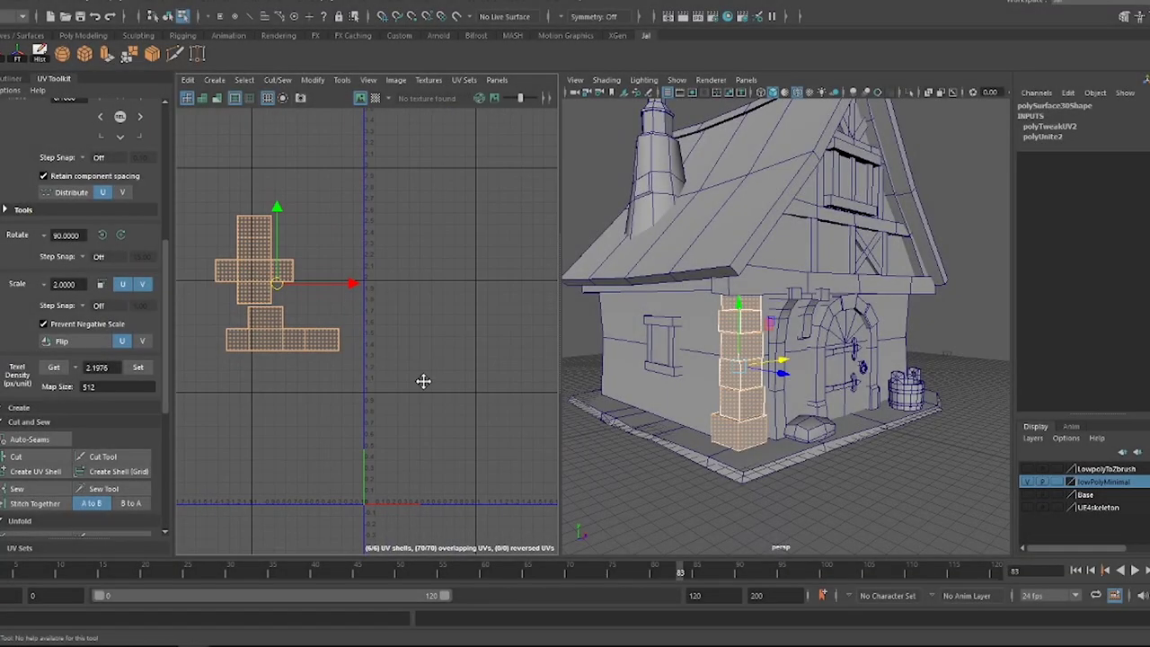
alt+drag(629, 377, 770, 393)
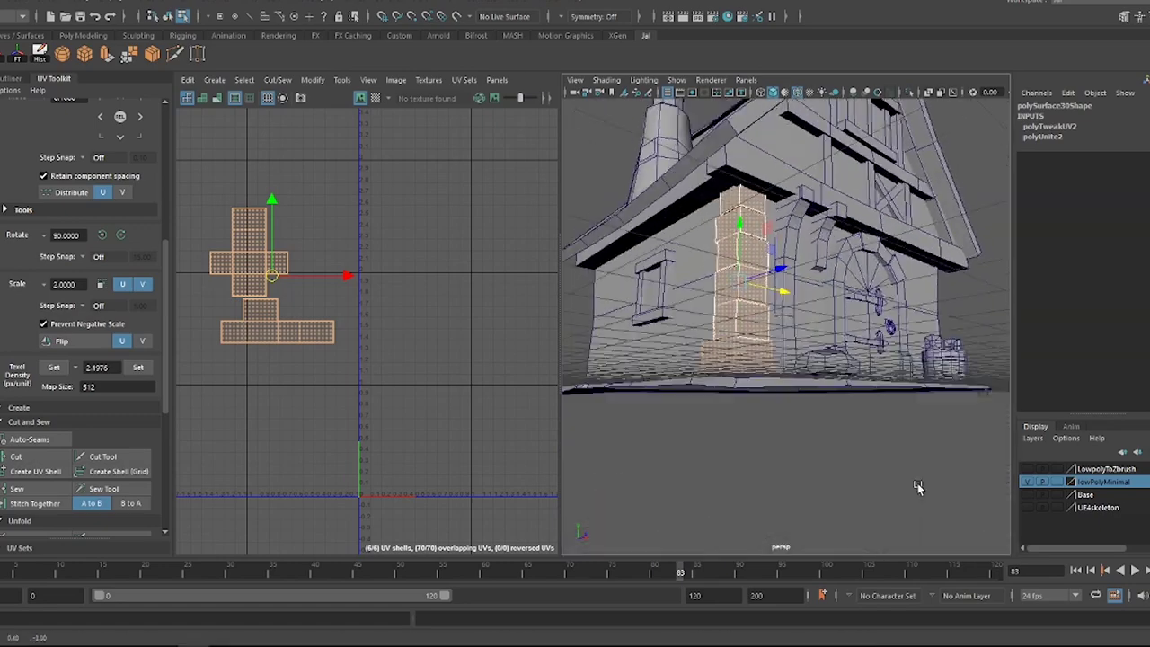
- Hide the house display layers, including lowPolyMinimal, to show the stones alone
mouse_move(838, 422)
alt+mouse_down()
mouse_move(759, 397)
mouse_move(802, 467)
alt+mouse_up()
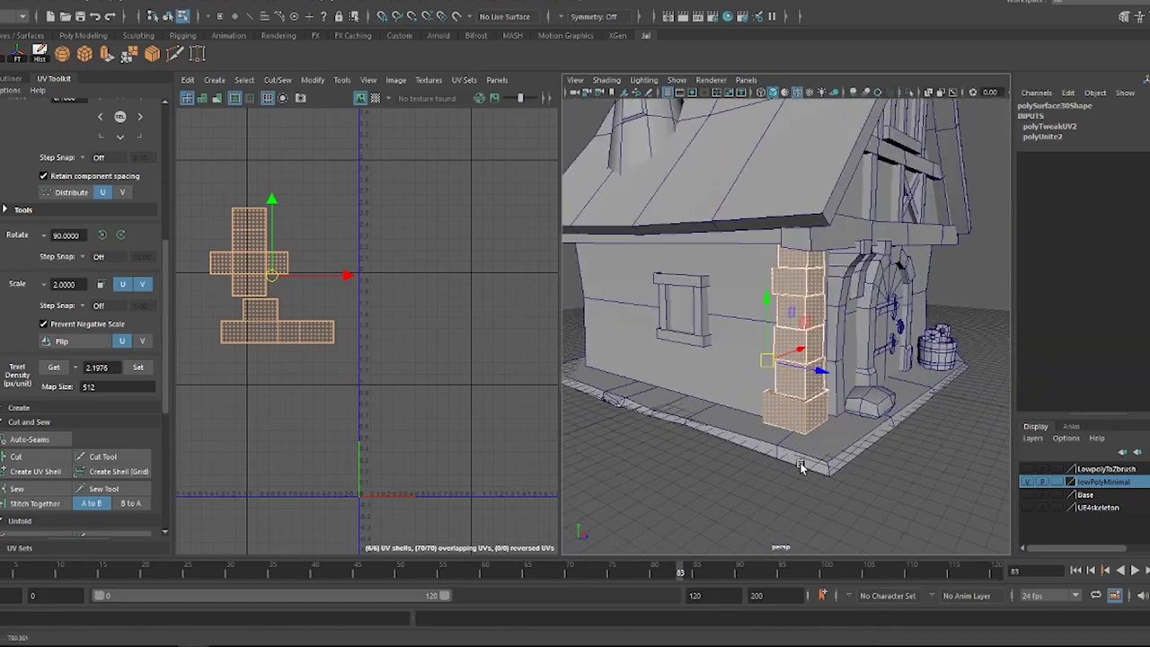
click(1114, 501)
click(1031, 482)
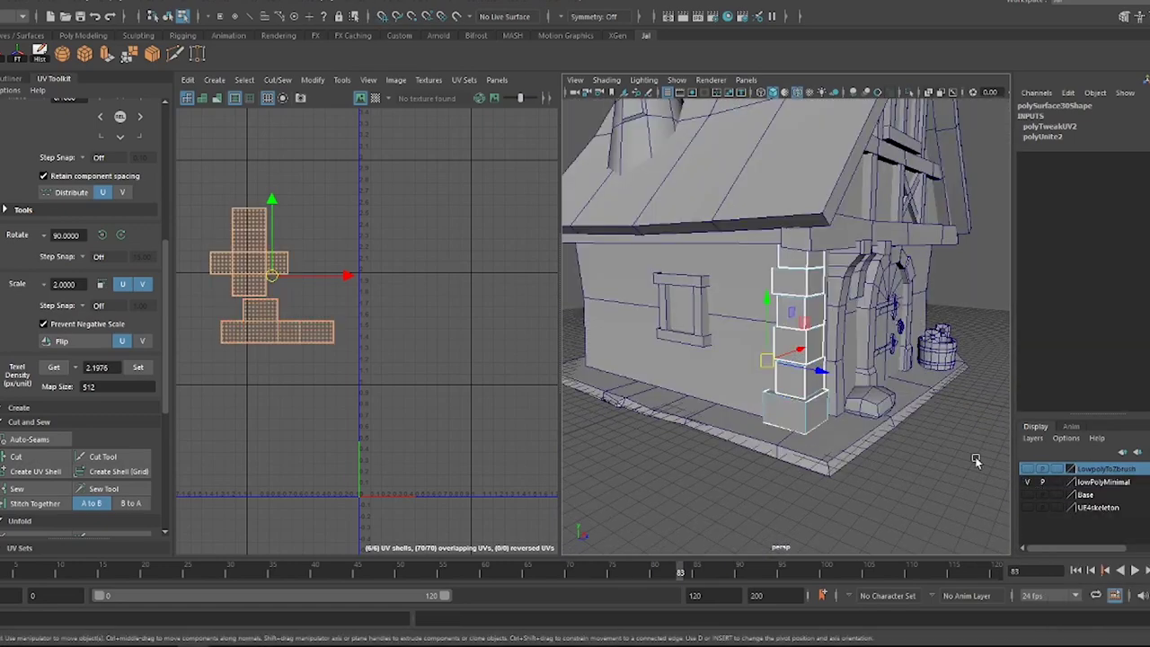
click(1027, 482)
right_click(1033, 483)
click(1036, 483)
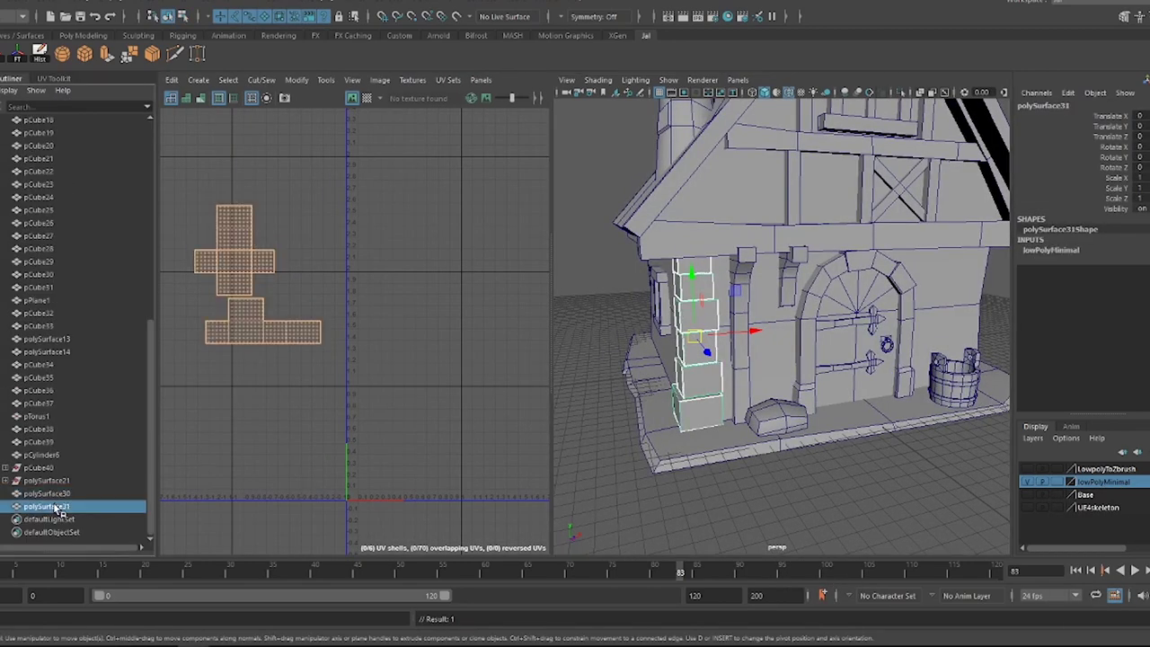
- Rename the pillar object to CornerStone in the Outliner
double_click(60, 510)
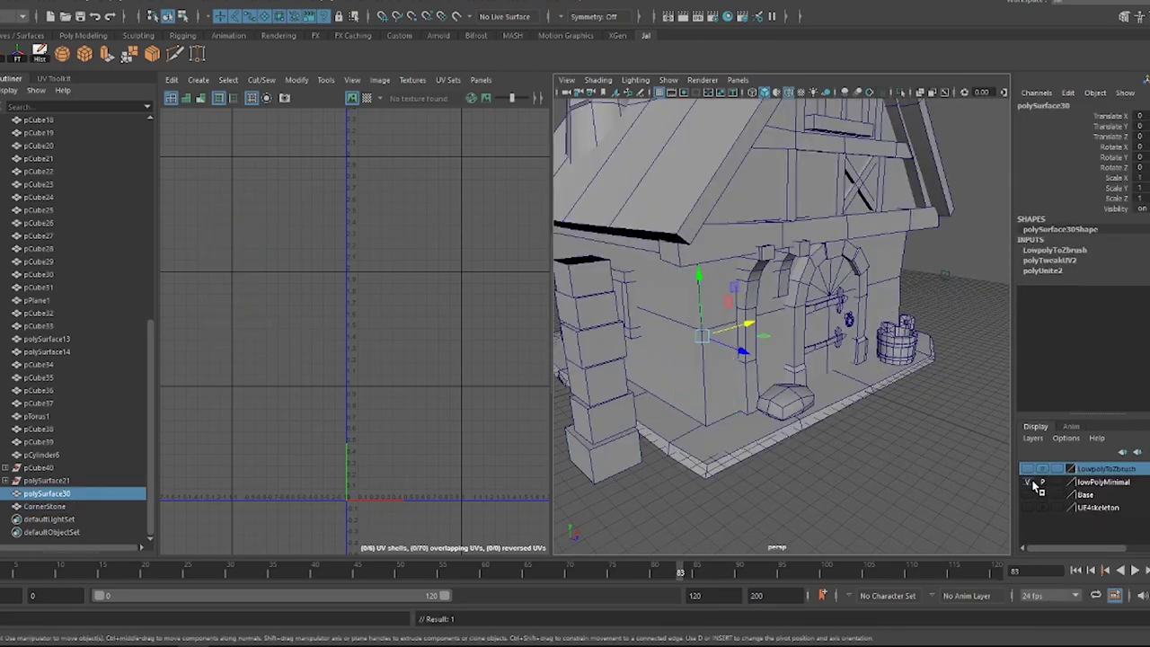
alt+drag(816, 308, 704, 362)
alt+drag(566, 338, 870, 285)
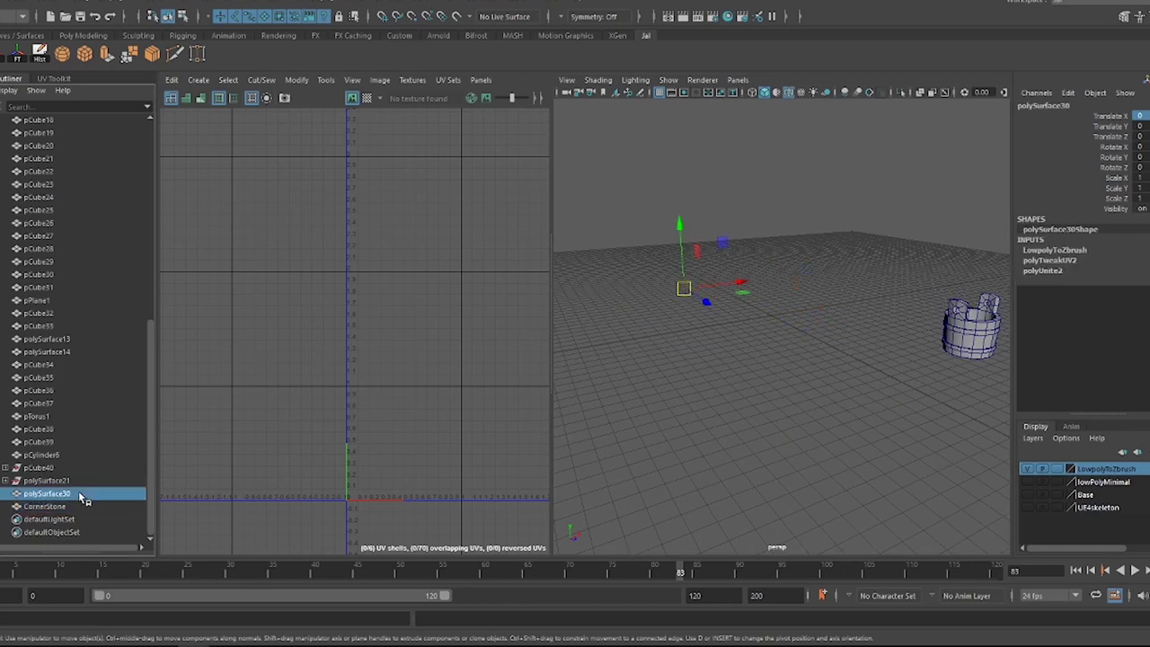
click(79, 506)
- Toggle the lowPolyMinimal layer and duplicate the CornerStone column as CornerStone1
click(1029, 469)
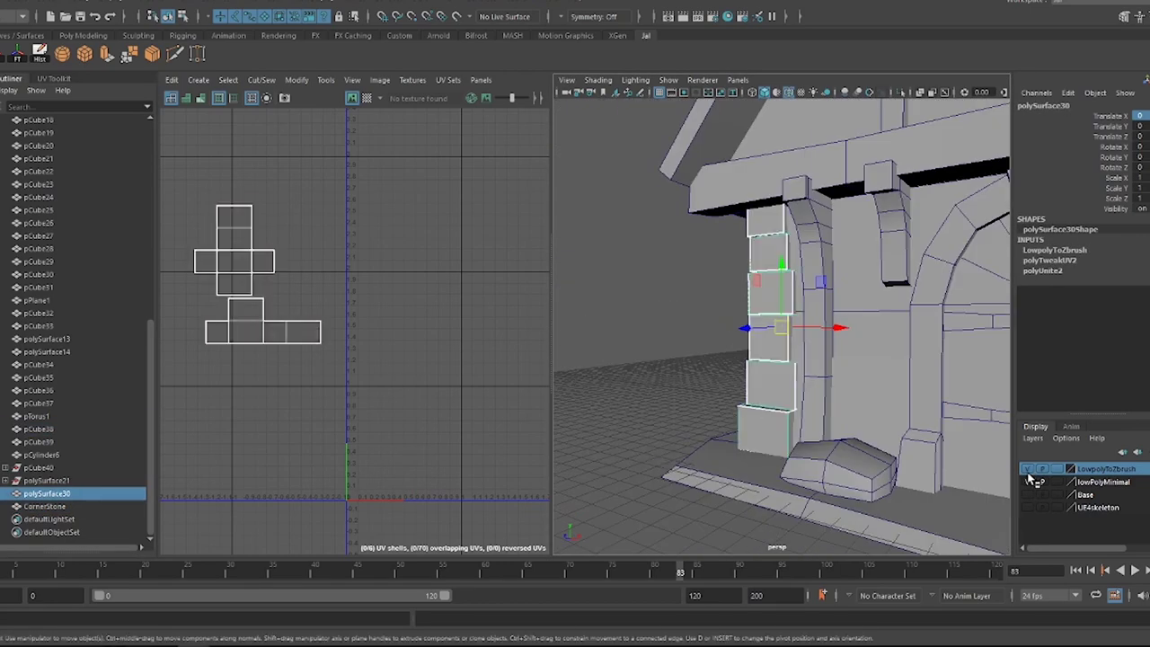
click(1029, 482)
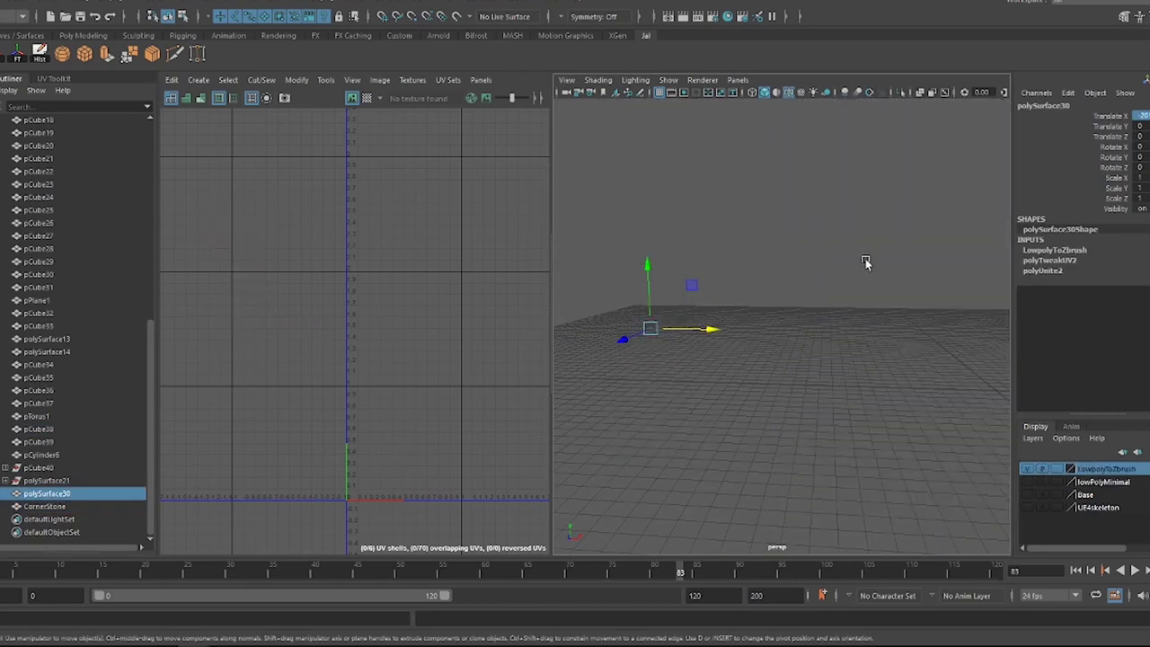
click(1029, 482)
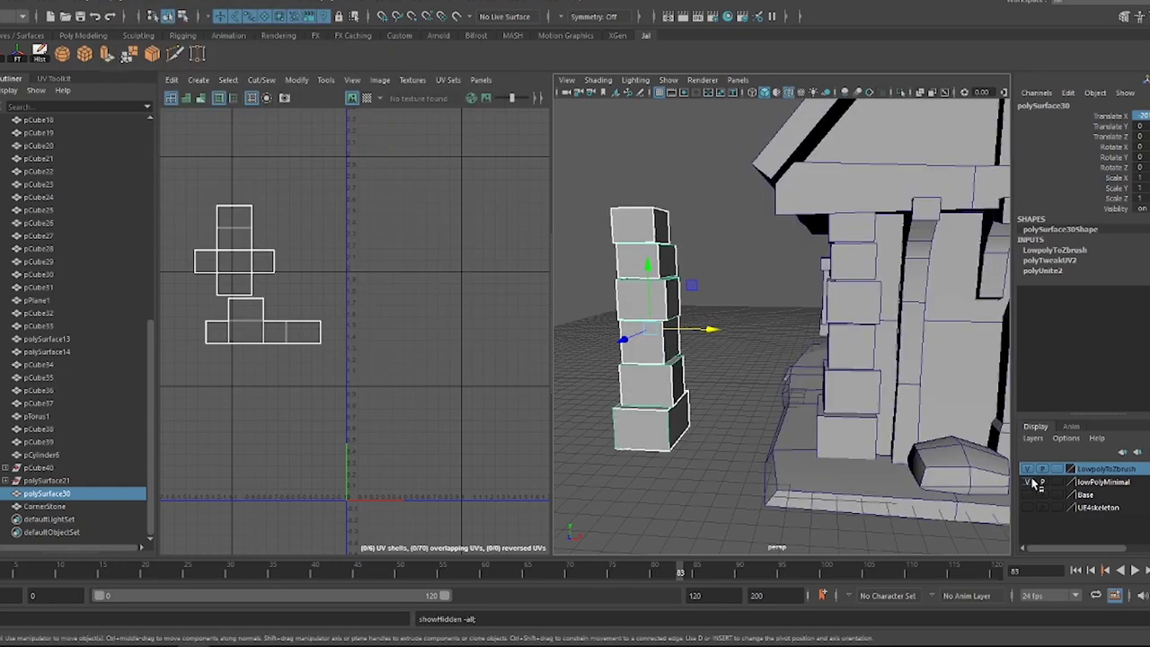
click(1029, 482)
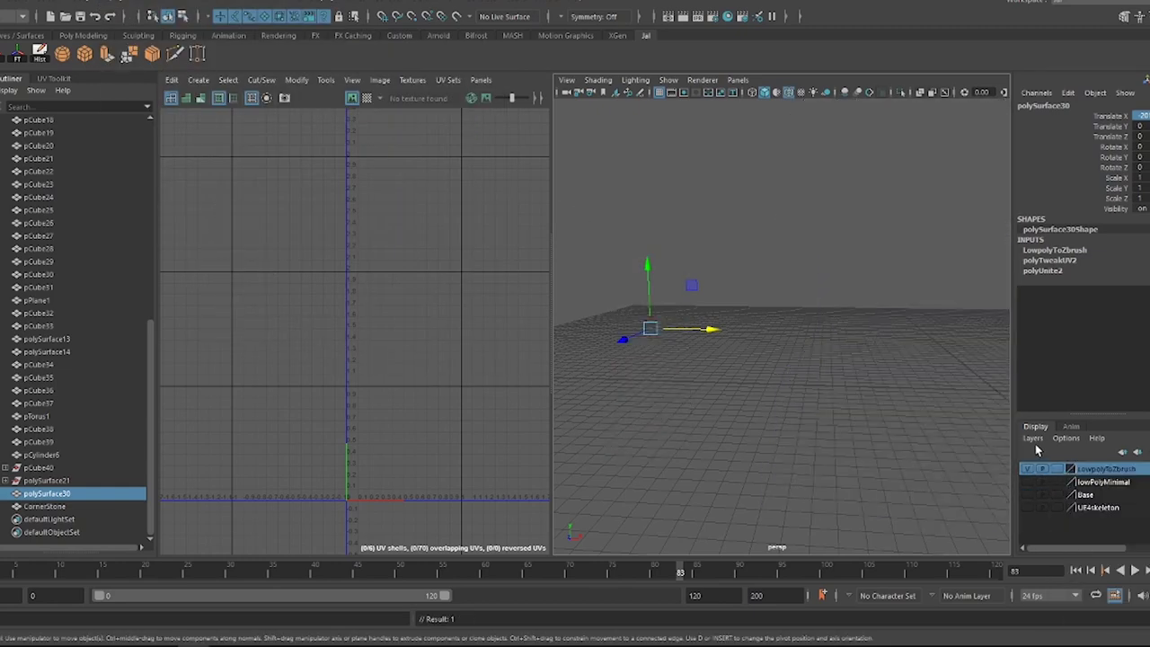
click(1029, 482)
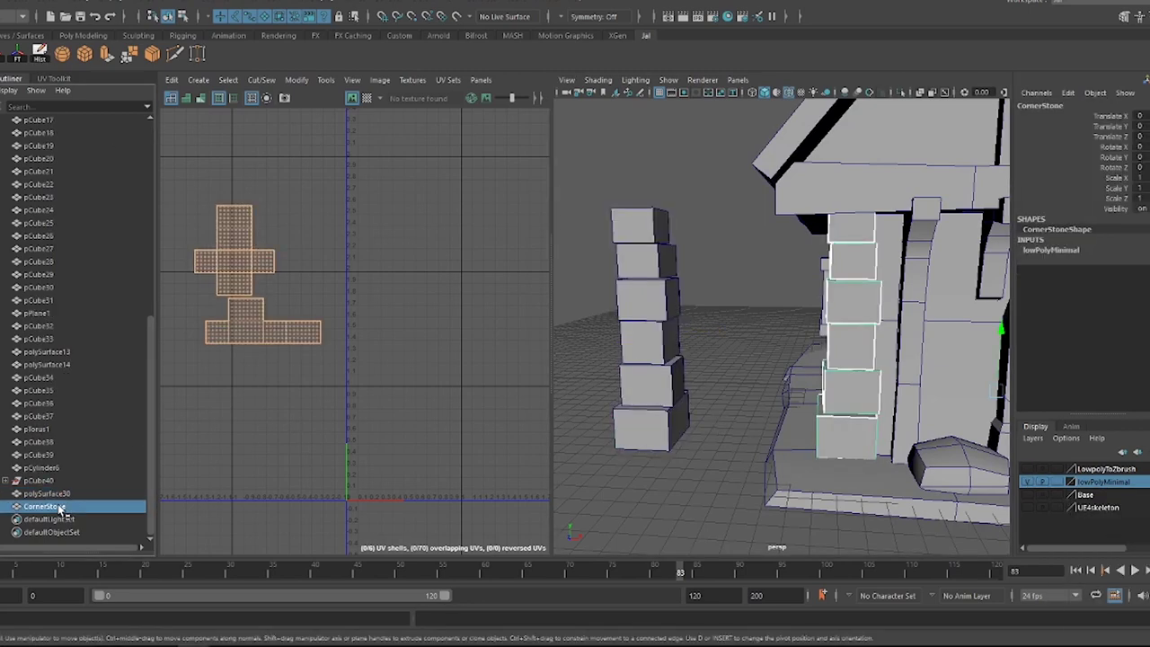
key(ctrl+d)
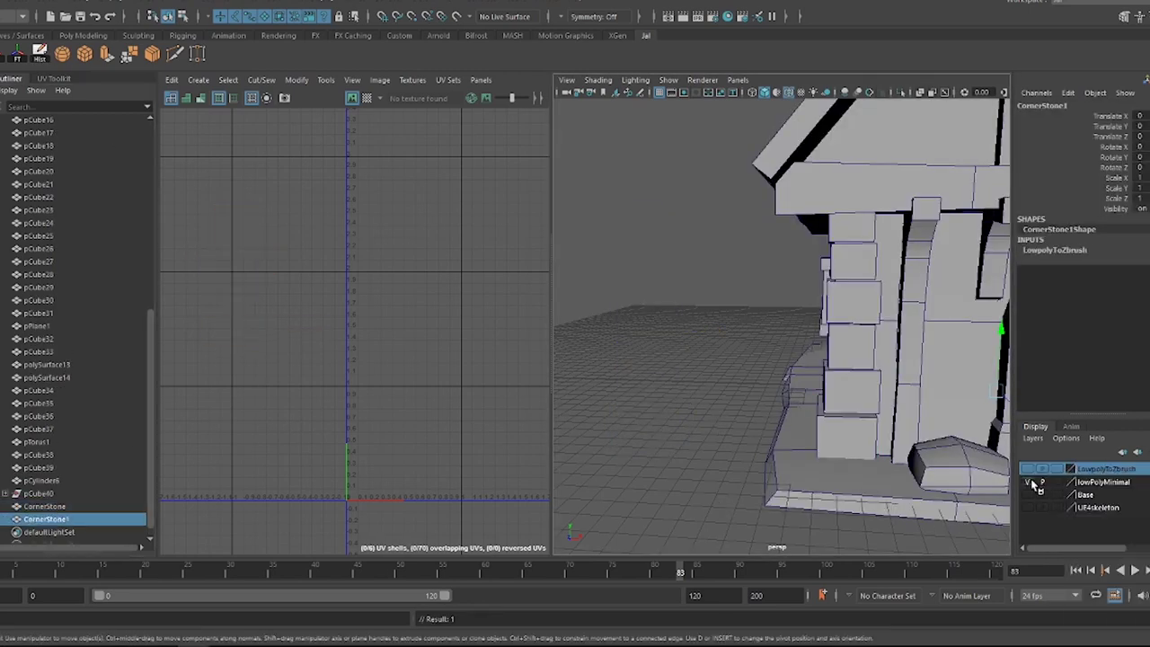
- Unfold the base slab's UVs and isolate the slab in the view
click(907, 469)
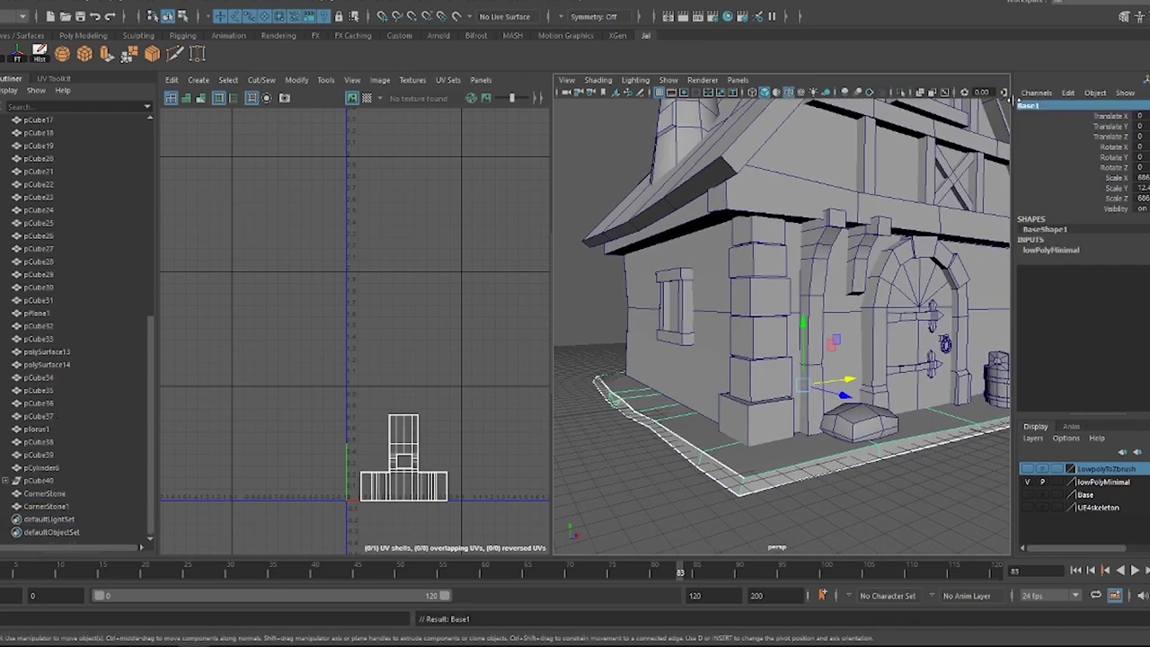
click(54, 79)
click(22, 398)
key(alt+h)
right_click(745, 321)
- Cut the base slab's seam edges and select its inner UV shell
key(f)
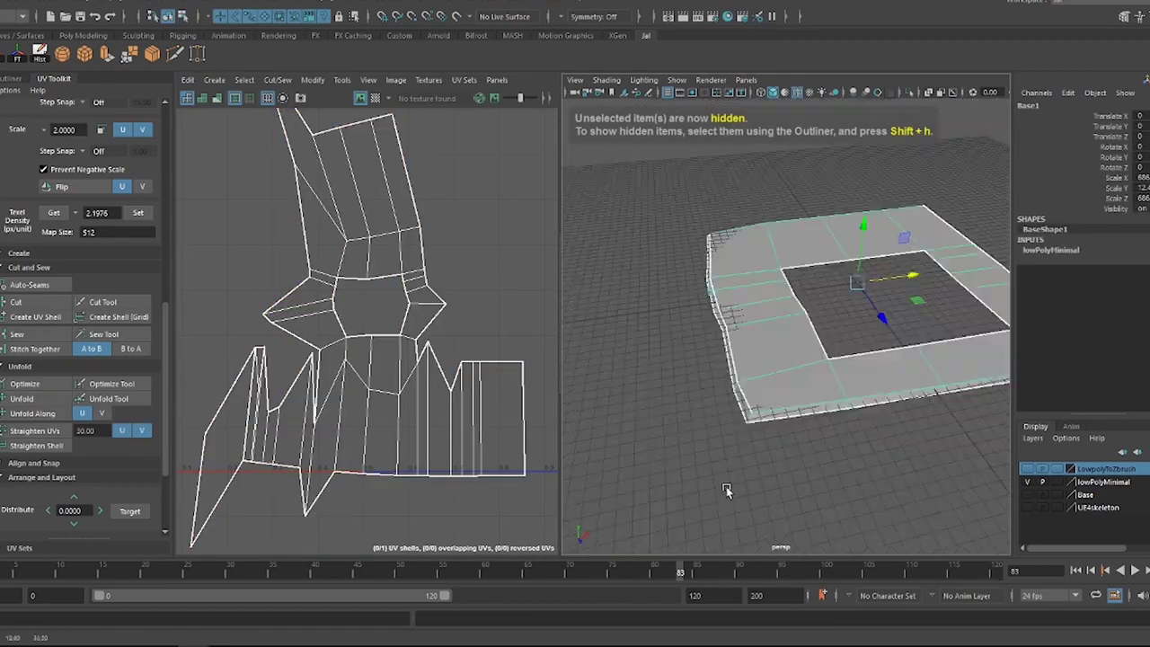
alt+drag(726, 489, 707, 280)
click(63, 309)
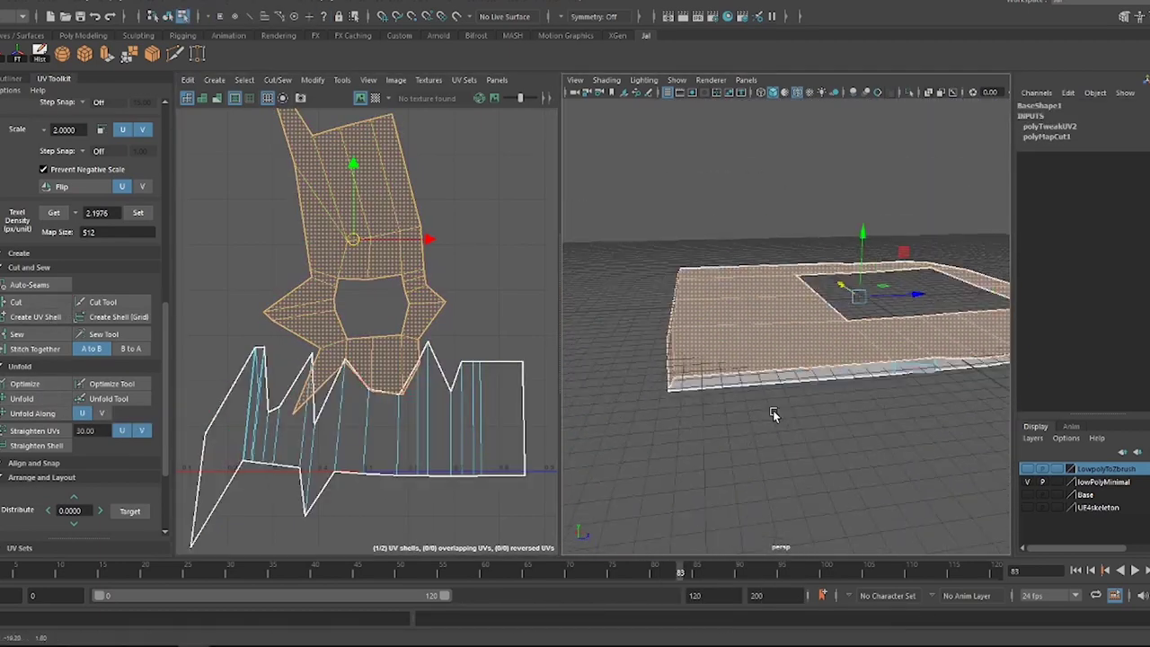
alt+drag(736, 405, 791, 359)
right_drag(285, 338, 292, 314)
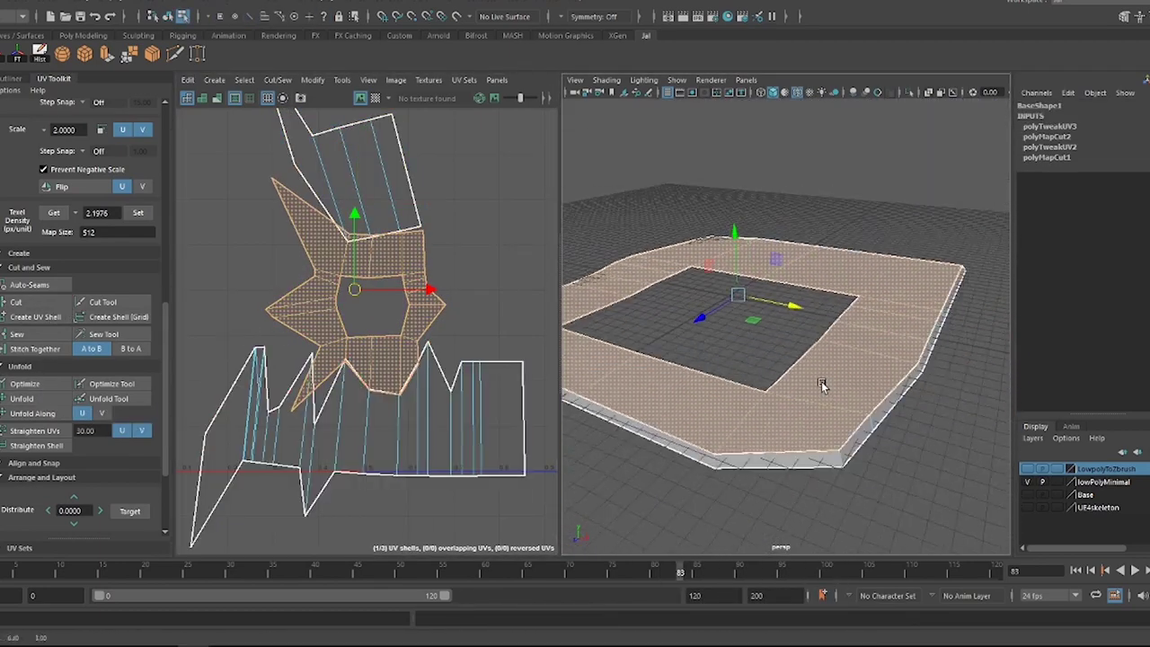
alt+drag(749, 380, 791, 270)
- Apply a Best Plane projection to the slab's top faces
click(467, 4)
click(482, 83)
right_click(692, 297)
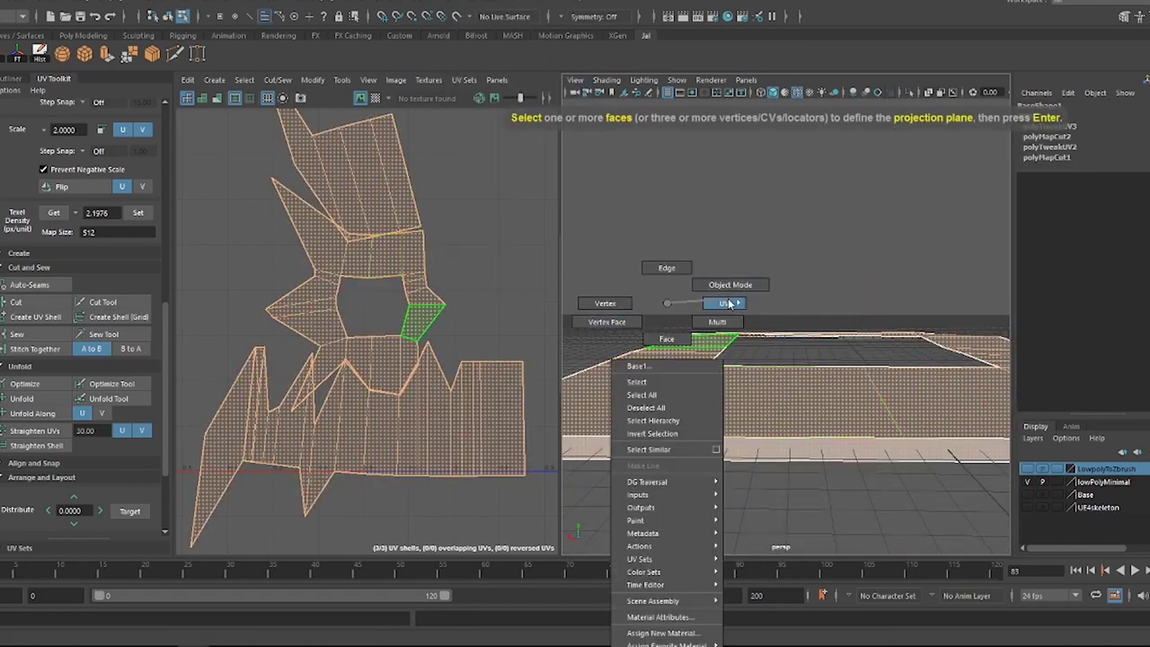
click(467, 5)
click(483, 83)
right_drag(432, 282, 433, 312)
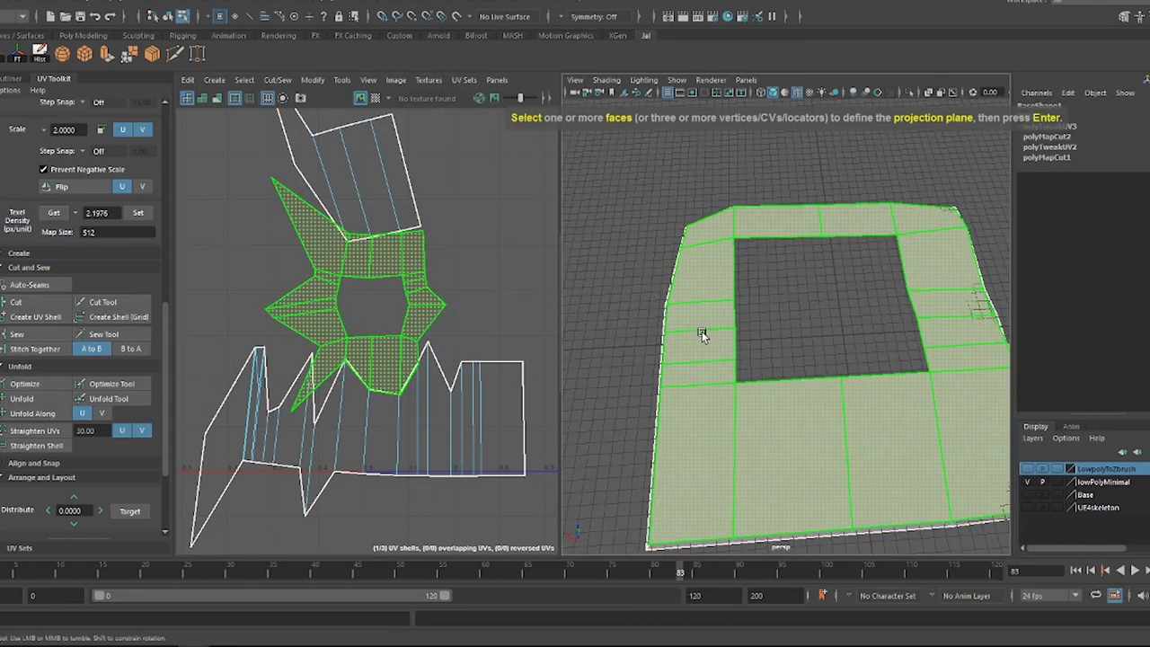
key(Return)
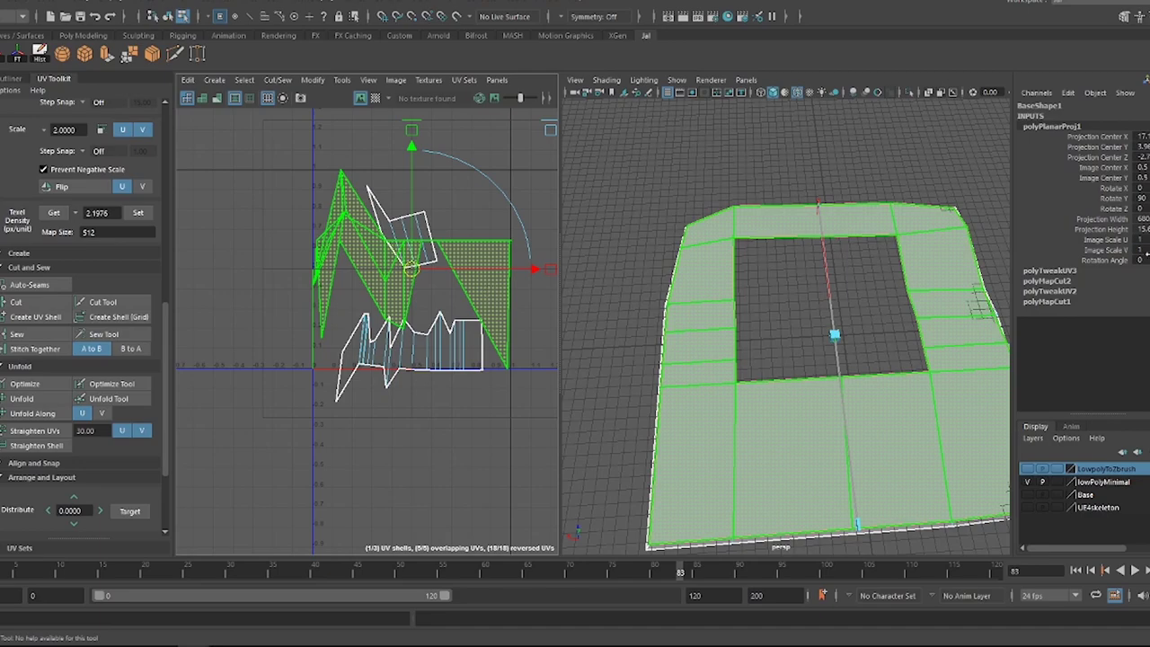
- Apply Automatic and then Planar projections to the base slab
click(467, 4)
click(503, 63)
click(467, 5)
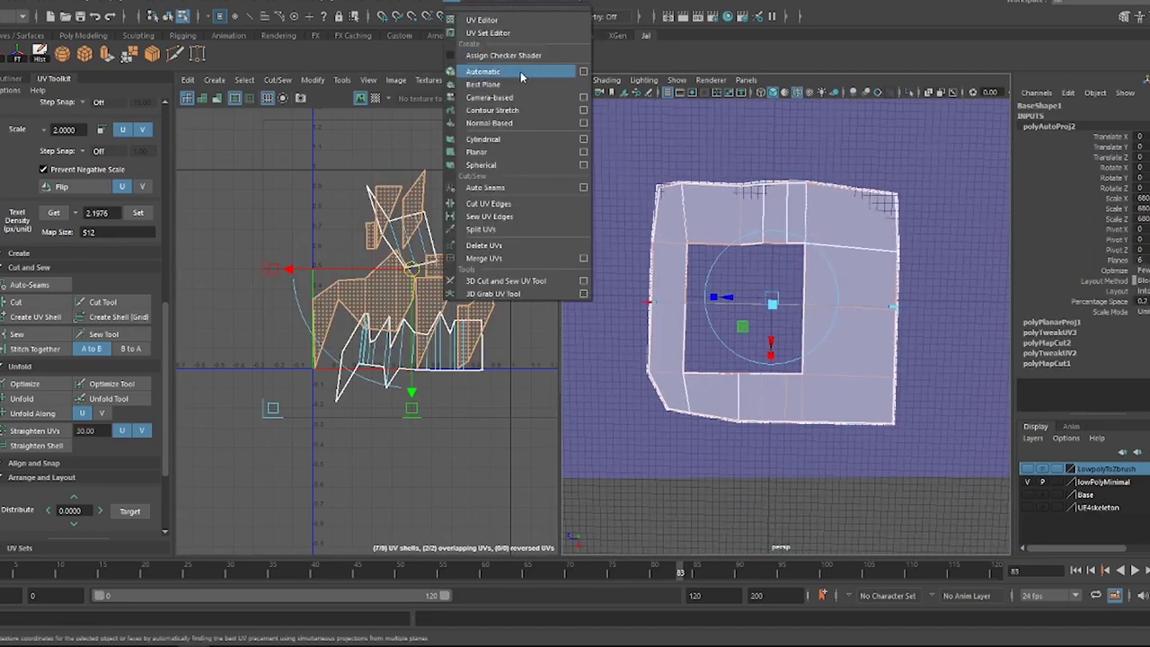
click(503, 72)
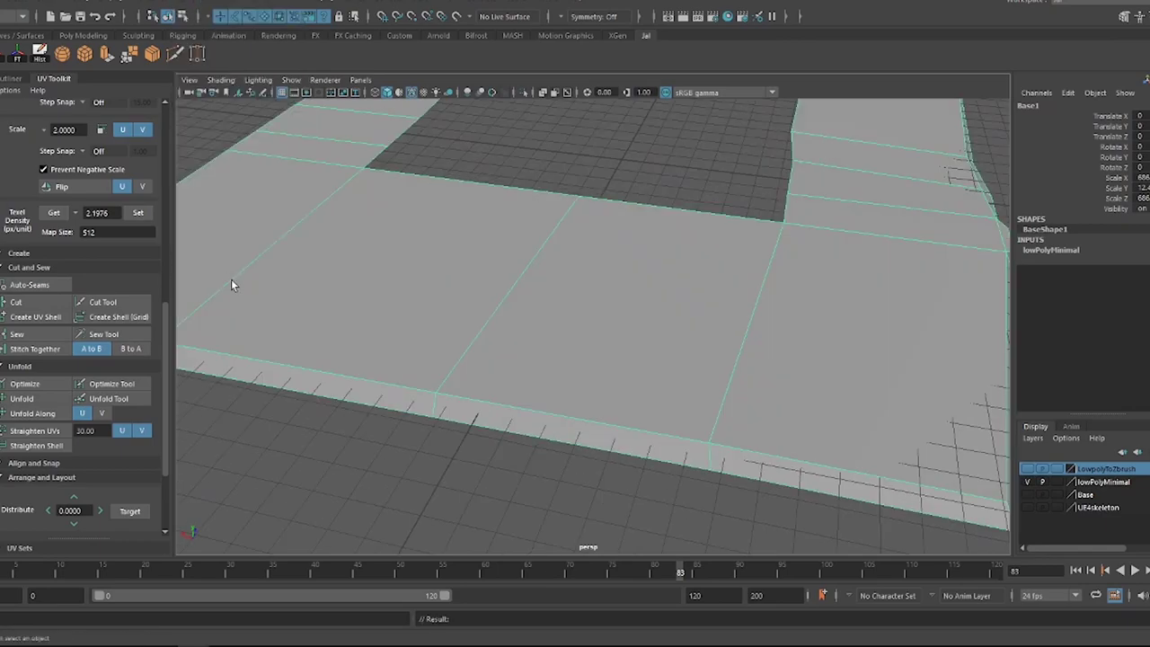
- Sew the slab's UVs into one shell and unfold it flat
mouse_move(231, 285)
alt+mouse_down()
mouse_move(559, 359)
mouse_move(763, 282)
mouse_move(710, 274)
mouse_move(770, 218)
mouse_move(693, 287)
mouse_move(634, 295)
mouse_move(669, 177)
alt+mouse_up()
click(449, 7)
click(485, 108)
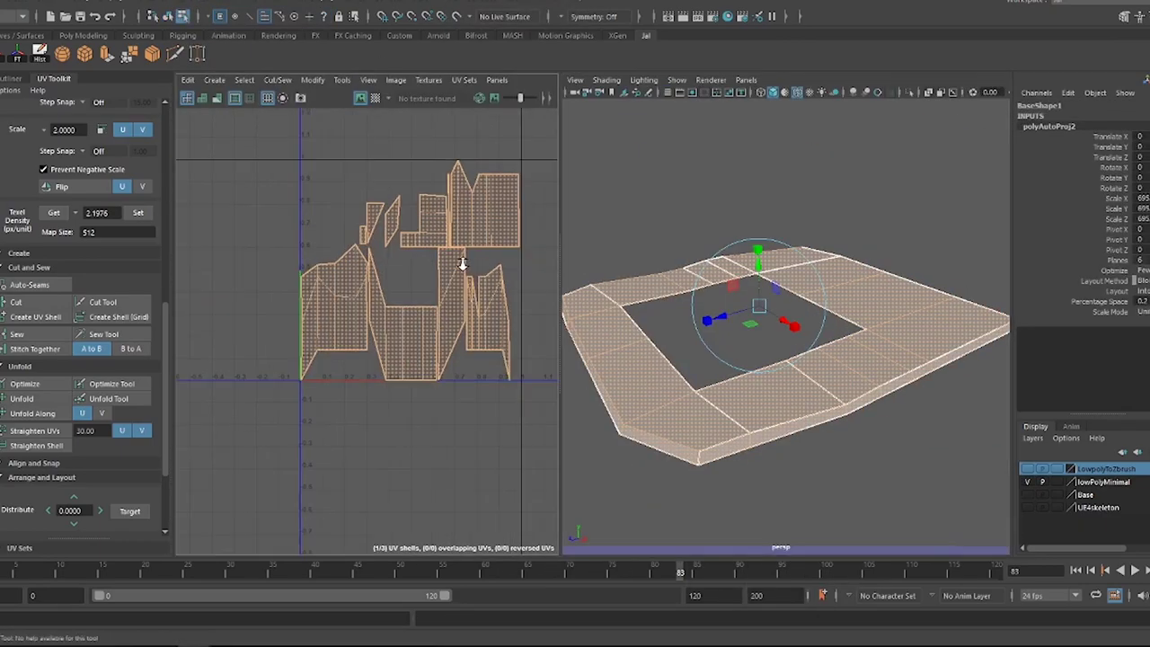
right_drag(744, 286, 743, 300)
click(735, 241)
mouse_move(861, 278)
alt+mouse_down()
mouse_move(758, 345)
mouse_move(642, 239)
mouse_move(739, 298)
alt+mouse_up()
key(Return)
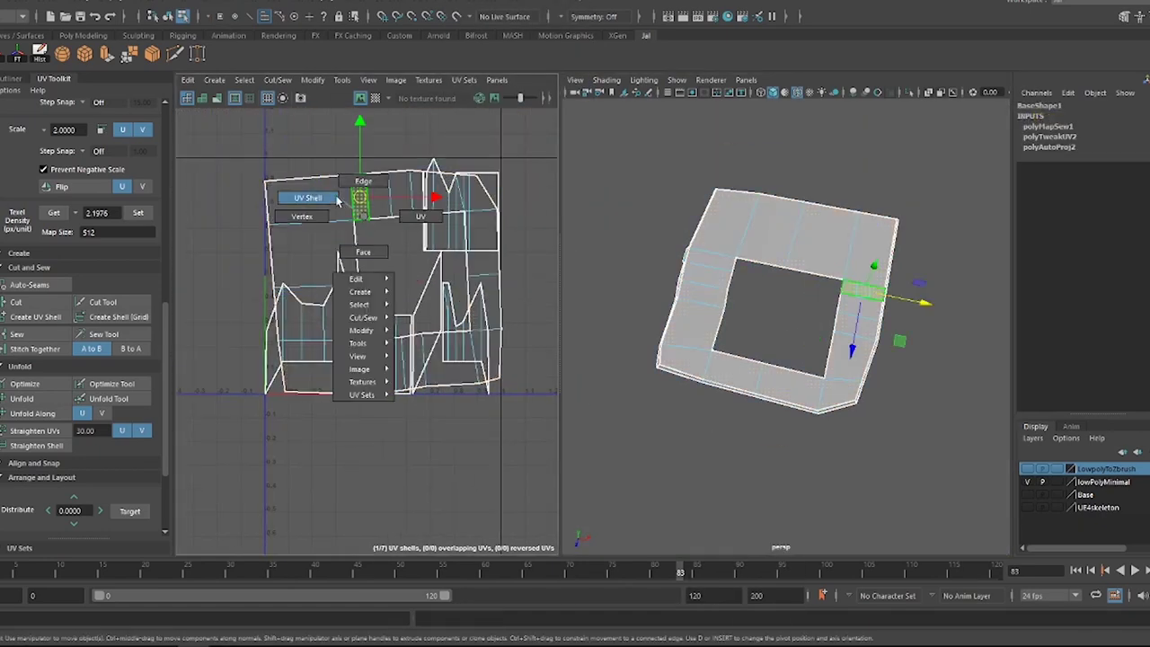
right_drag(338, 201, 310, 197)
click(63, 402)
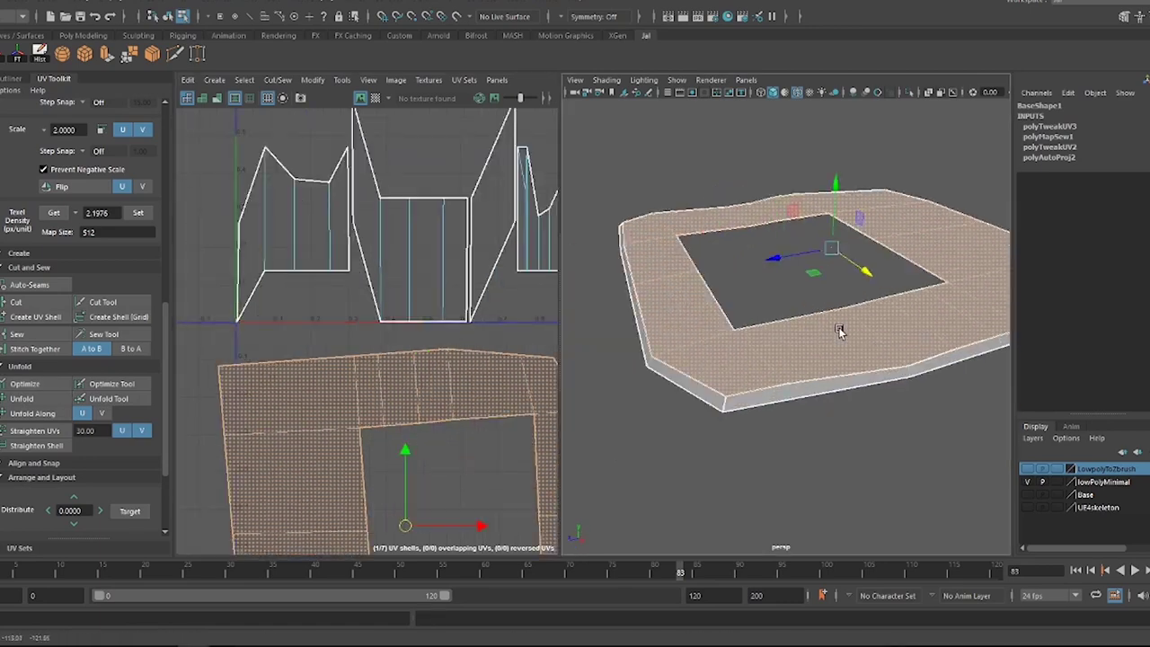
right_drag(751, 310, 751, 334)
click(21, 398)
- Sew and unfold the slab's side UVs, then lay out the shells smaller
alt+drag(683, 296, 772, 341)
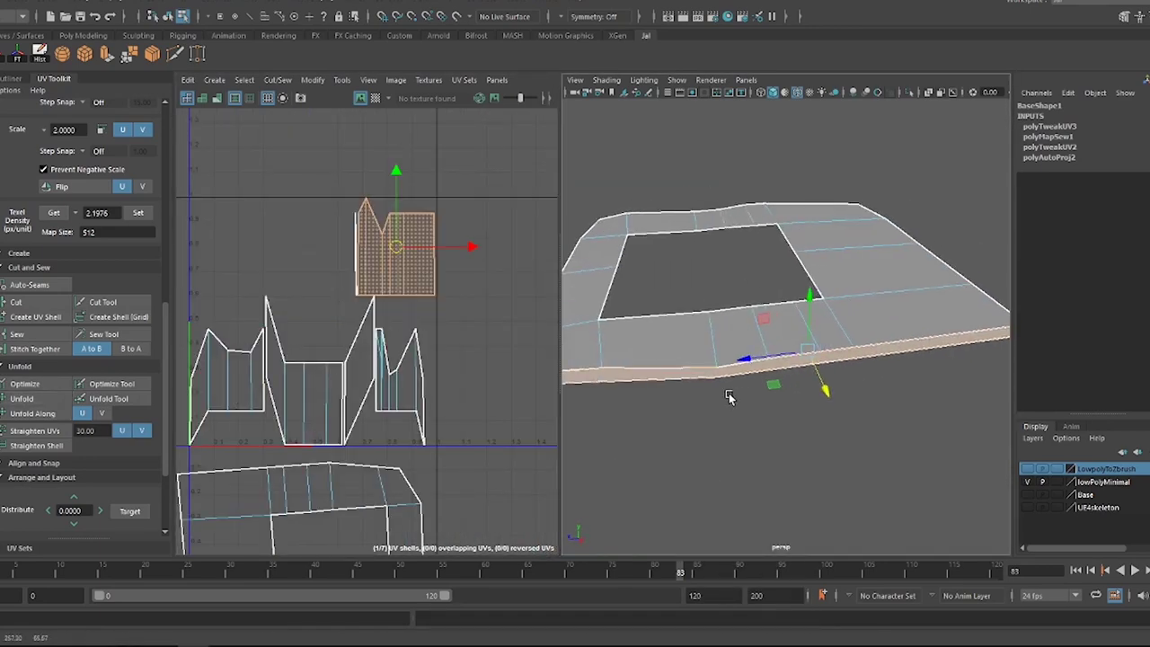
click(266, 169)
scroll(601, 261, down, 2)
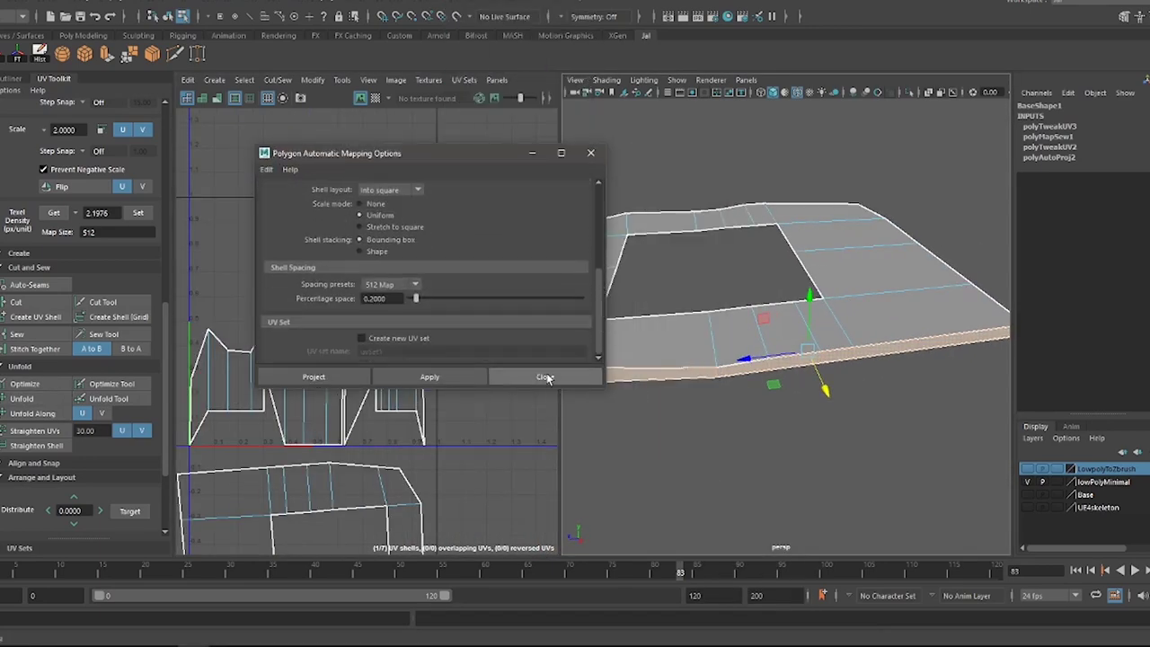
click(546, 376)
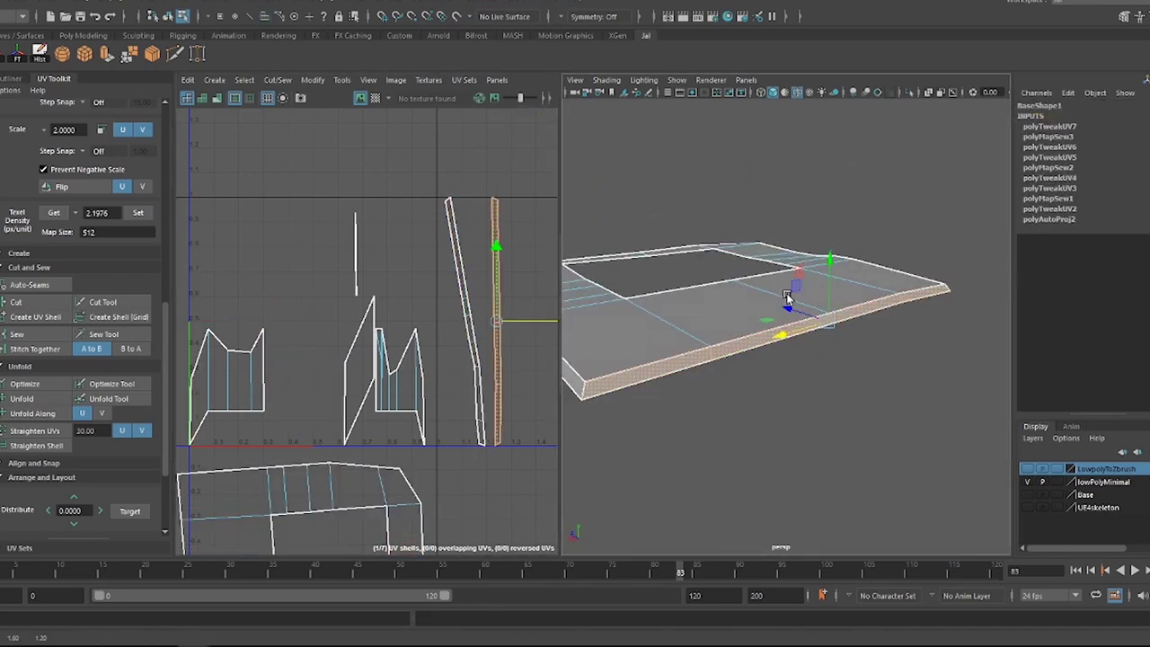
scroll(770, 342, up, 5)
right_drag(753, 302, 716, 320)
click(654, 373)
mouse_move(716, 320)
alt+mouse_down()
mouse_move(665, 359)
mouse_move(730, 386)
alt+mouse_up()
click(729, 378)
click(16, 334)
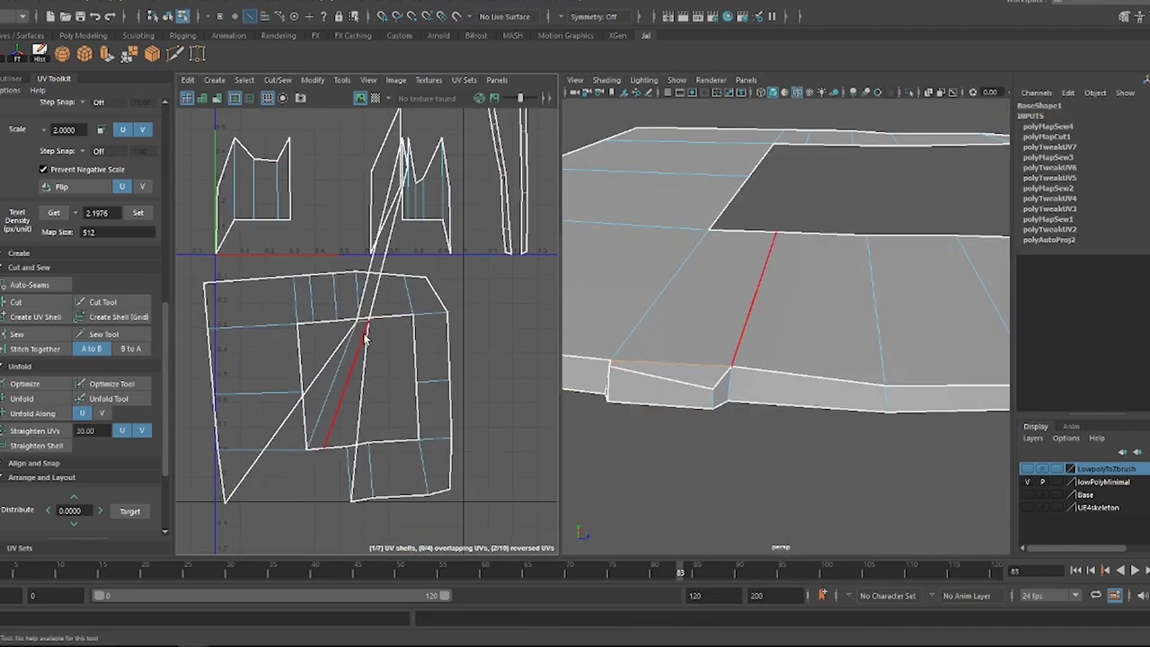
click(22, 398)
- Move the top shell down, project new UVs for the side faces, and frame all UVs
drag(399, 285, 399, 440)
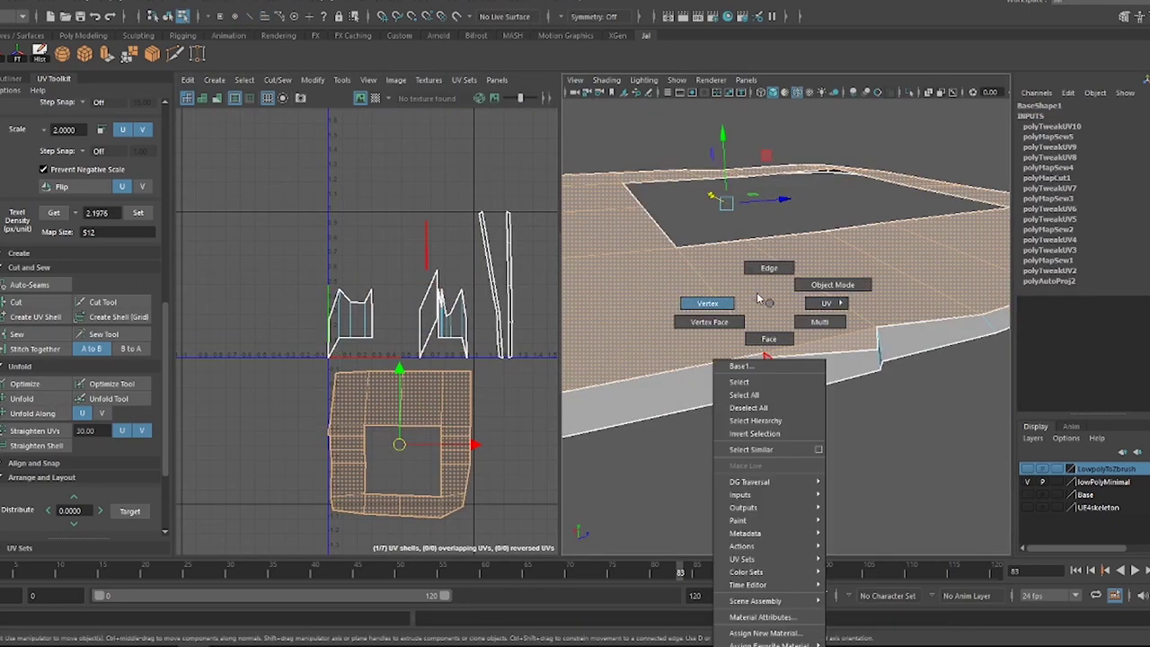
right_drag(770, 334, 762, 264)
click(757, 359)
right_drag(744, 347, 745, 377)
click(454, 9)
click(489, 97)
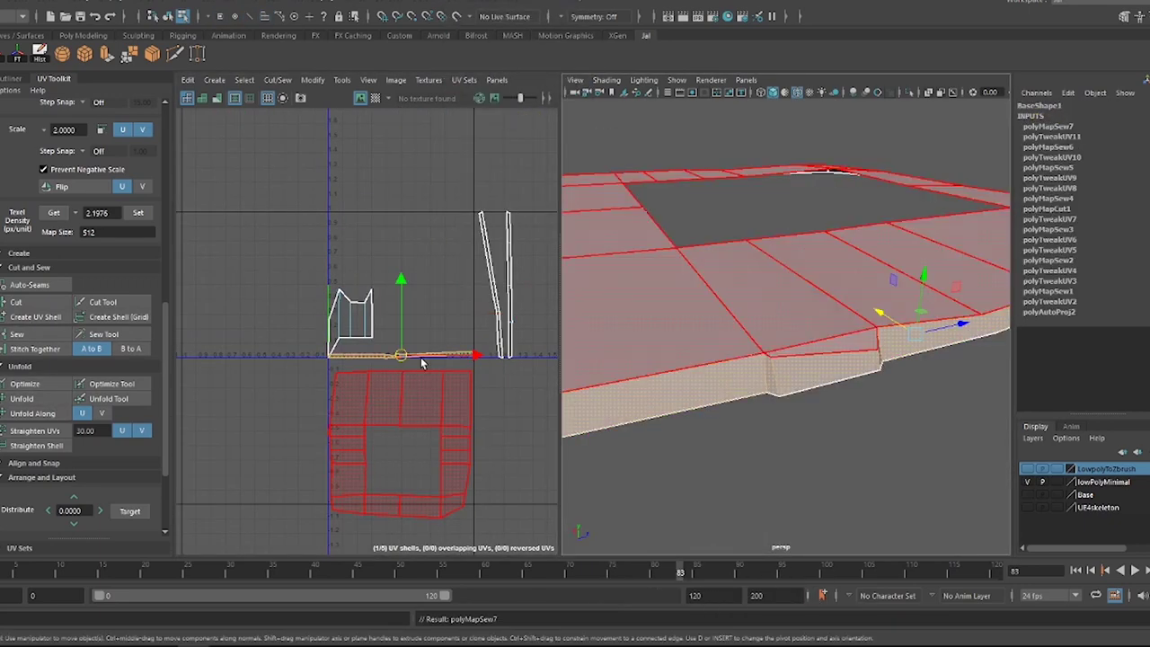
mouse_move(798, 274)
alt+mouse_down()
mouse_move(772, 297)
mouse_move(764, 288)
alt+mouse_up()
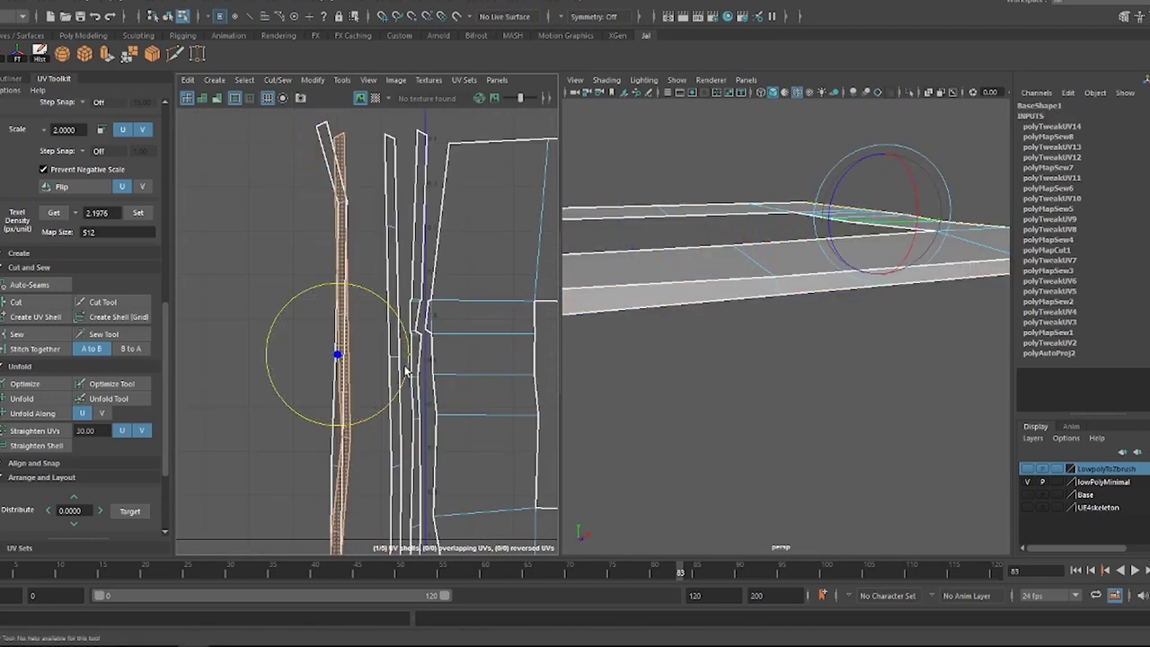
key(F8)
- Frame the whole building and select a corner-stone column
right_drag(778, 296, 770, 258)
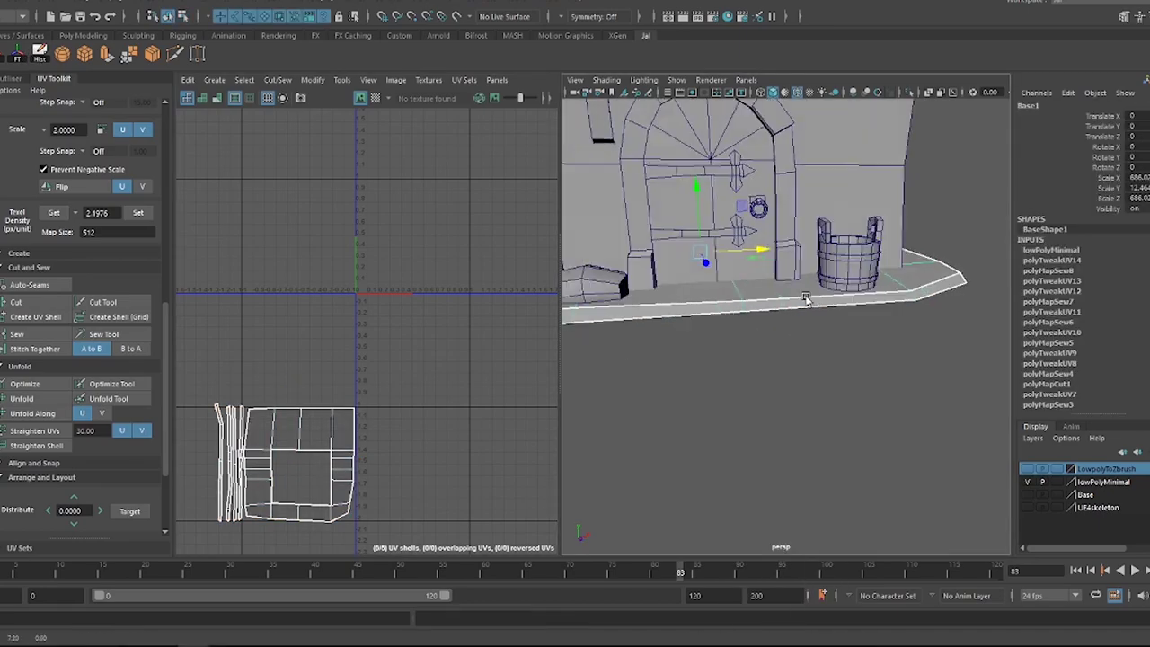
alt+drag(770, 258, 726, 376)
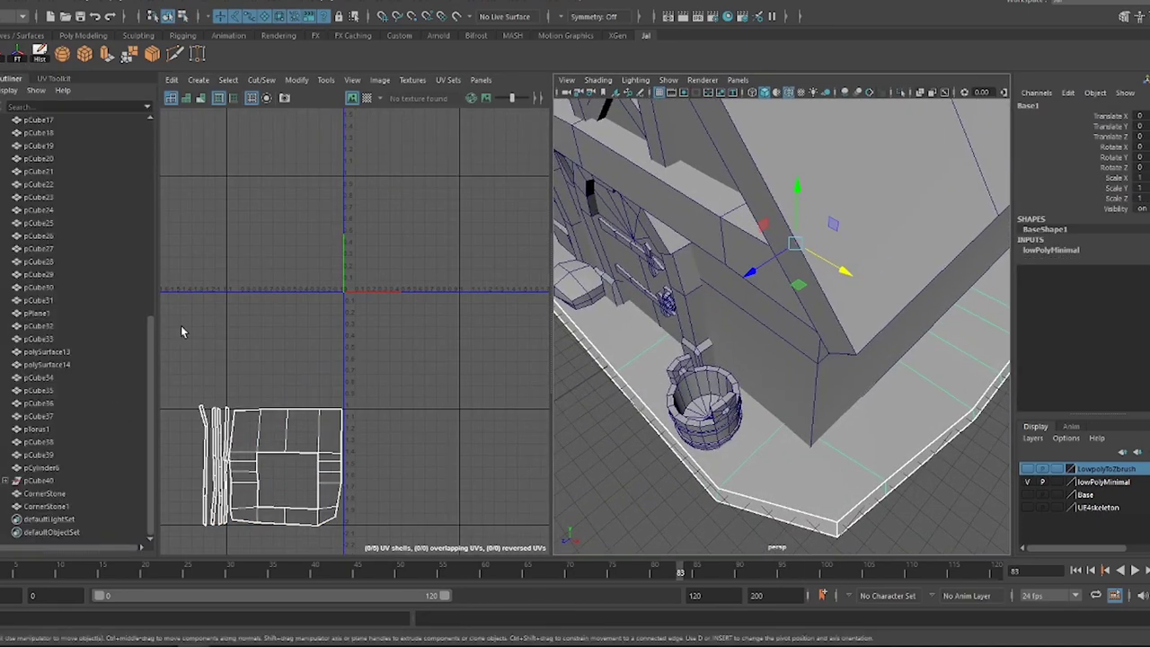
key(f)
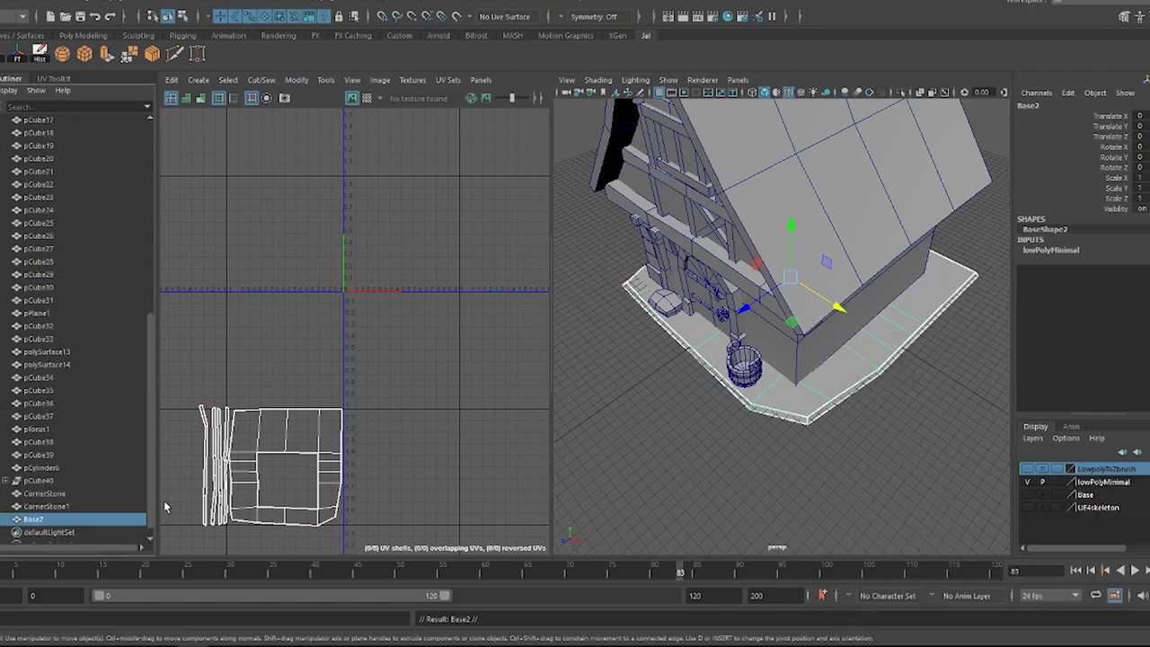
click(1026, 483)
click(1026, 484)
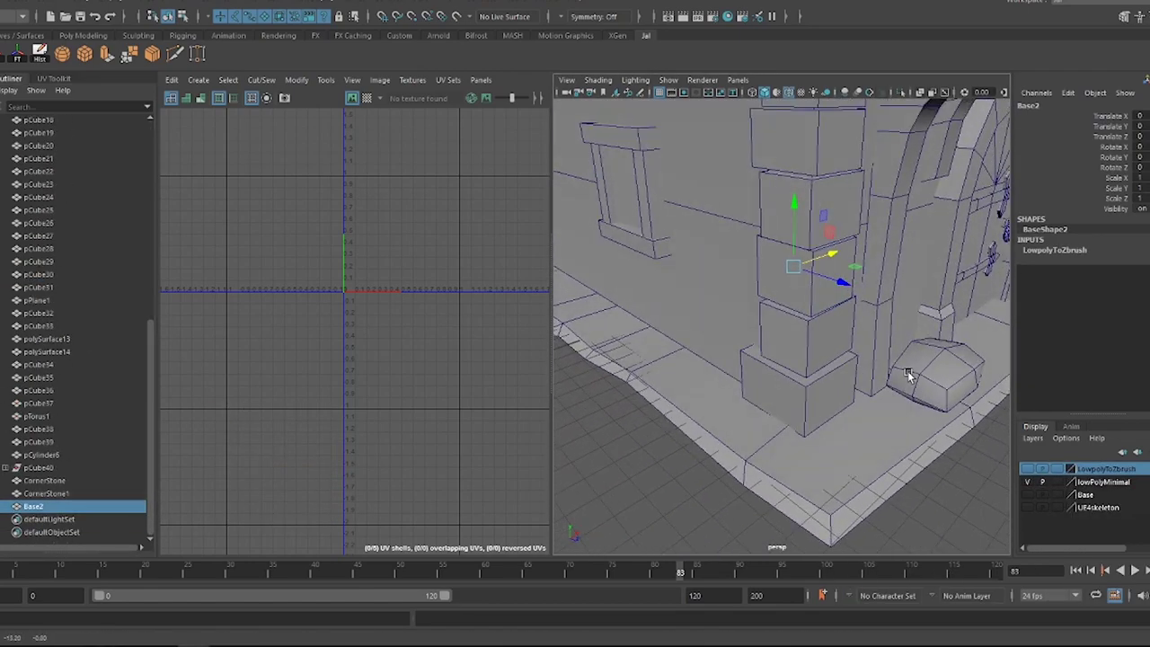
mouse_move(898, 377)
alt+mouse_down()
mouse_move(805, 397)
mouse_move(877, 385)
mouse_move(757, 426)
mouse_move(796, 344)
mouse_move(773, 410)
mouse_move(721, 297)
mouse_move(782, 312)
mouse_move(772, 269)
alt+mouse_up()
click(806, 397)
- Inspect the corner stone and its UV shell against the wall from closer views
key(e)
scroll(354, 203, down, 2)
alt+middle_drag(354, 203, 388, 394)
alt+drag(629, 341, 829, 351)
alt+right_drag(748, 286, 864, 316)
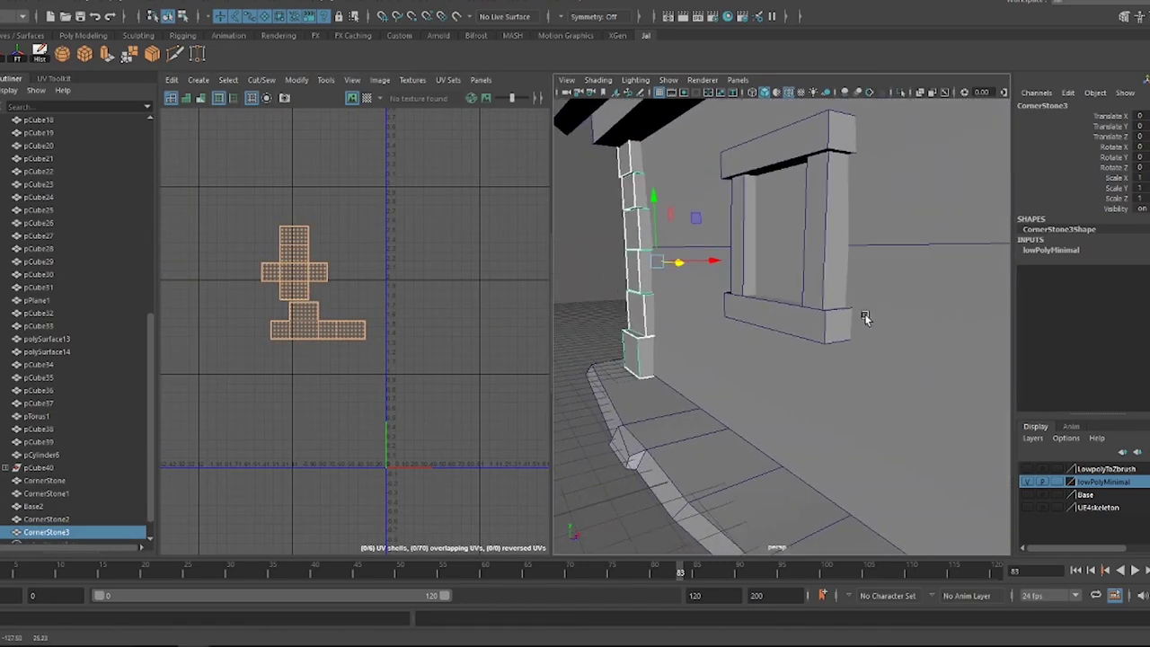
mouse_move(646, 296)
alt+mouse_down()
mouse_move(692, 306)
mouse_move(616, 308)
mouse_move(758, 304)
mouse_move(712, 339)
alt+mouse_up()
- Select CornerStone through CornerStone4 and merge them with Mesh > Combine
click(713, 340)
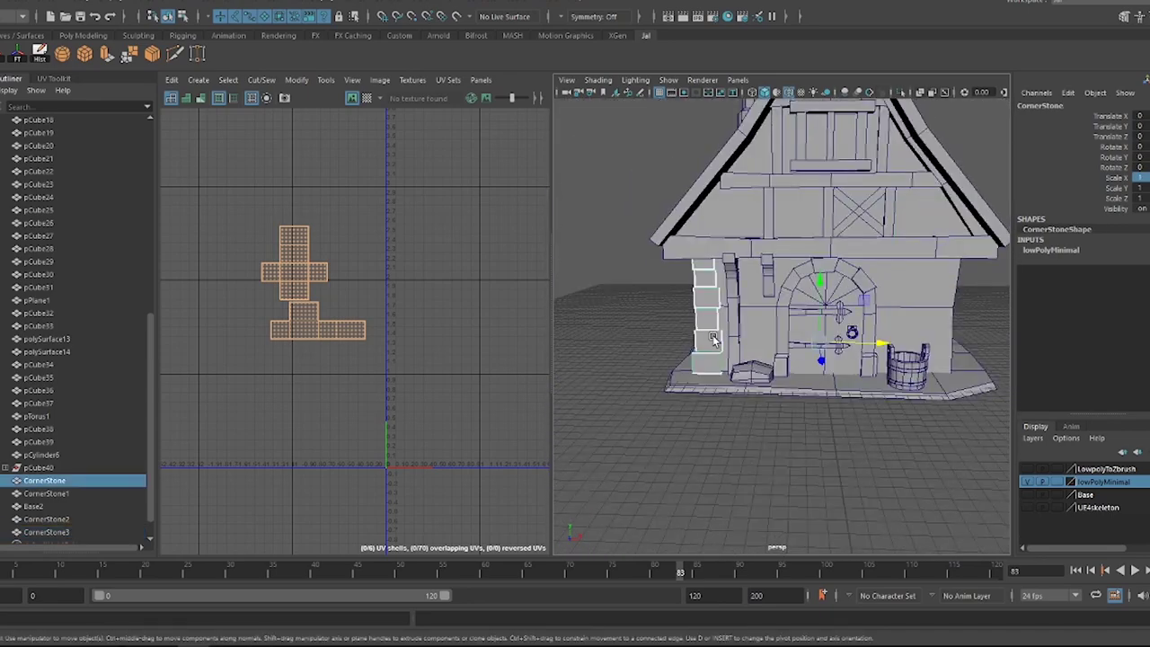
mouse_move(993, 112)
alt+mouse_down()
mouse_move(884, 341)
mouse_move(641, 336)
mouse_move(903, 309)
mouse_move(654, 330)
mouse_move(856, 296)
mouse_move(823, 340)
alt+mouse_up()
shift+click(790, 306)
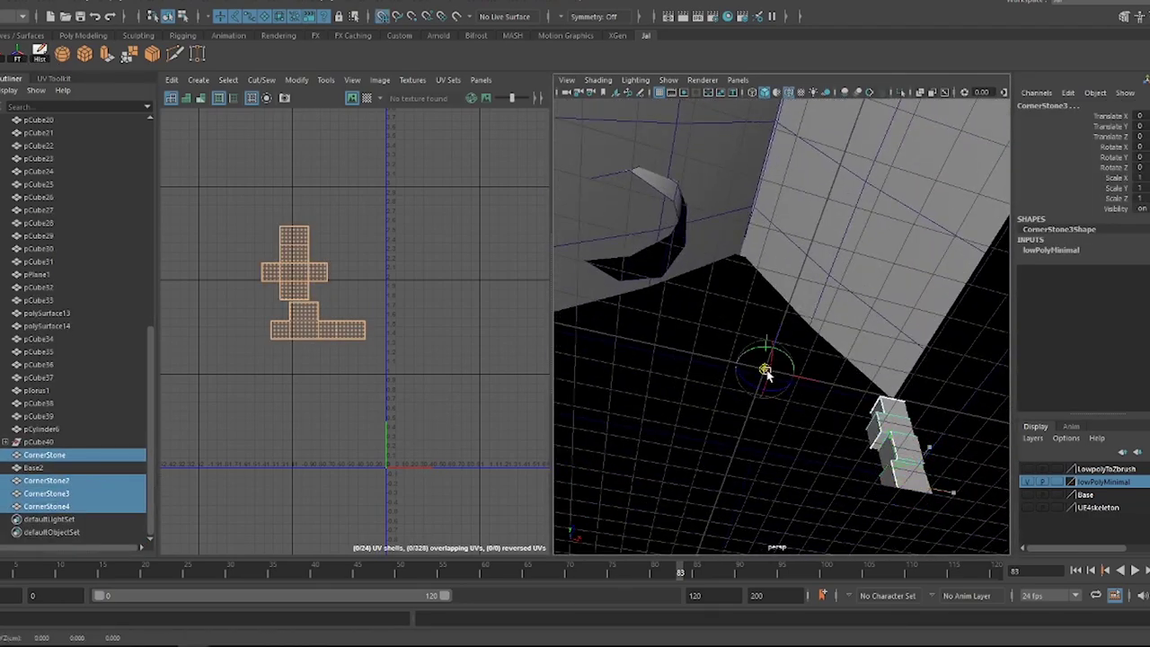
mouse_move(765, 374)
alt+mouse_down()
mouse_move(809, 323)
mouse_move(773, 332)
mouse_move(790, 341)
alt+mouse_up()
scroll(791, 341, up, 2)
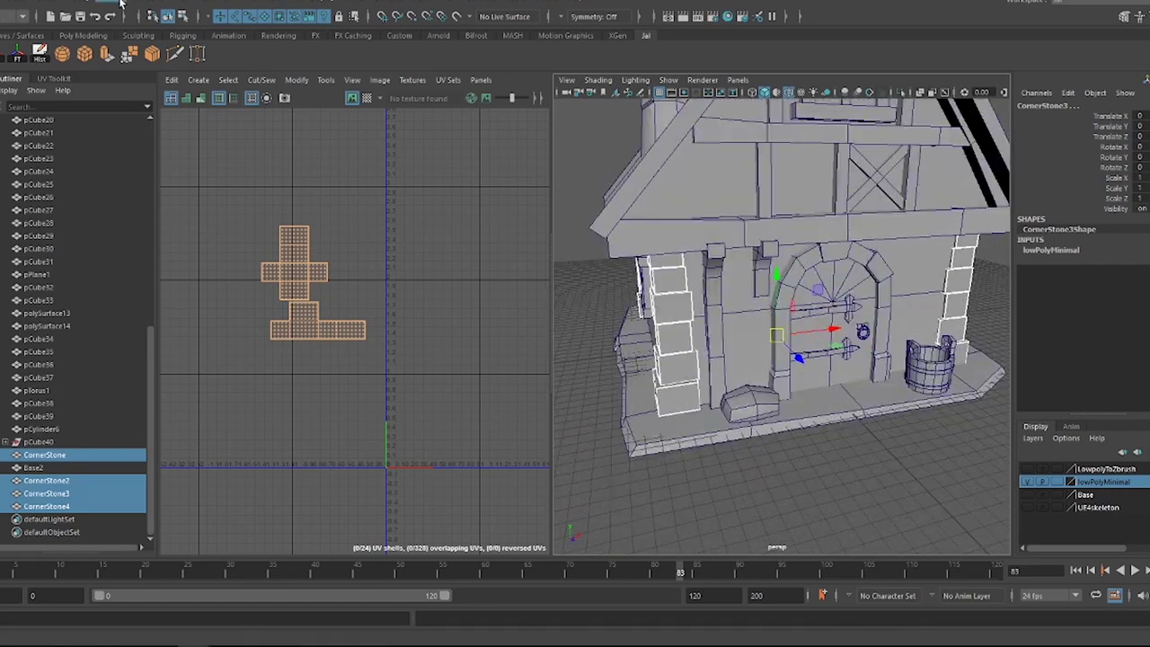
click(119, 4)
click(207, 44)
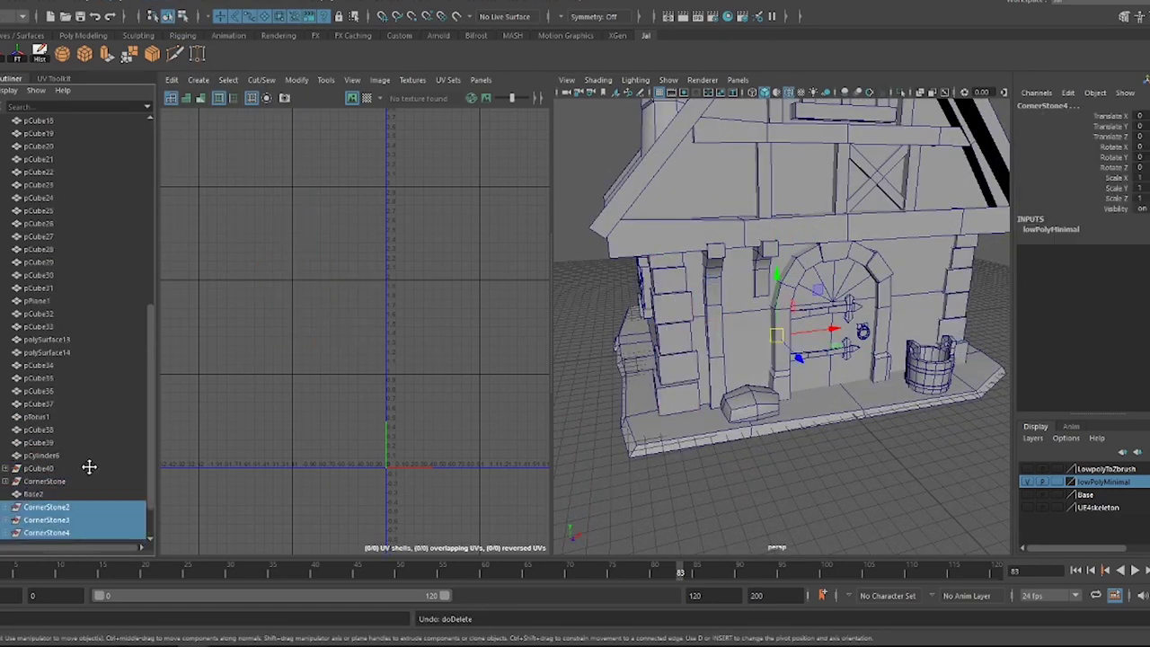
alt+drag(629, 278, 988, 152)
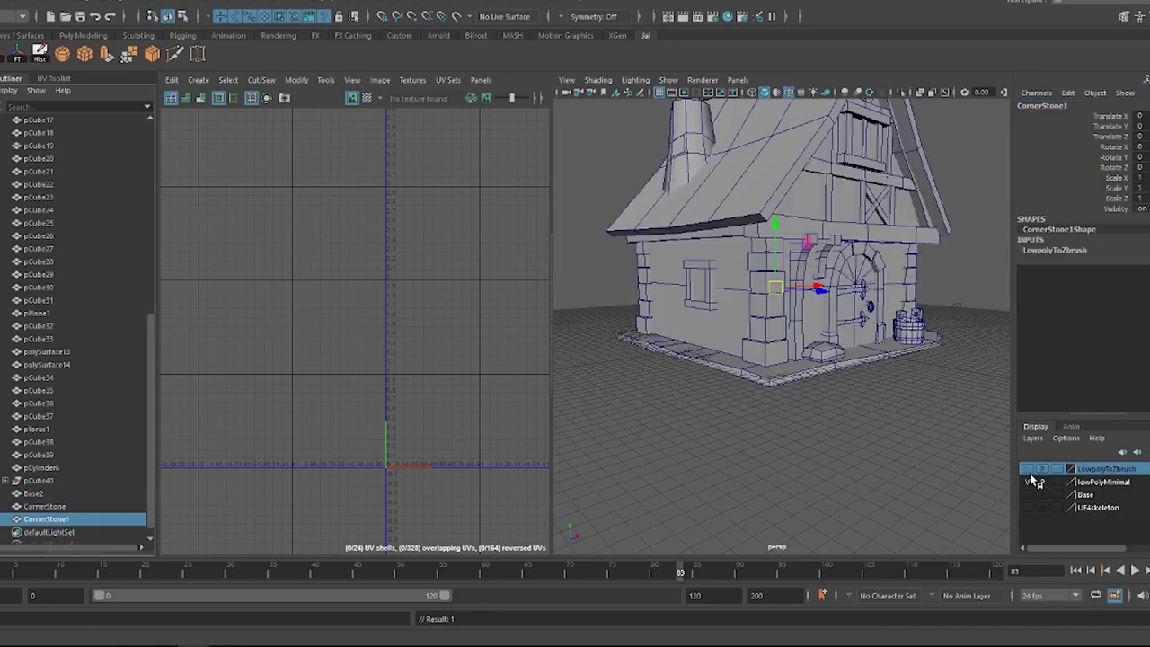
scroll(768, 395, up, 3)
- Sew the automatic-projected wall UV shells into one rectangular shell and rotate it straight
alt+drag(703, 353, 688, 360)
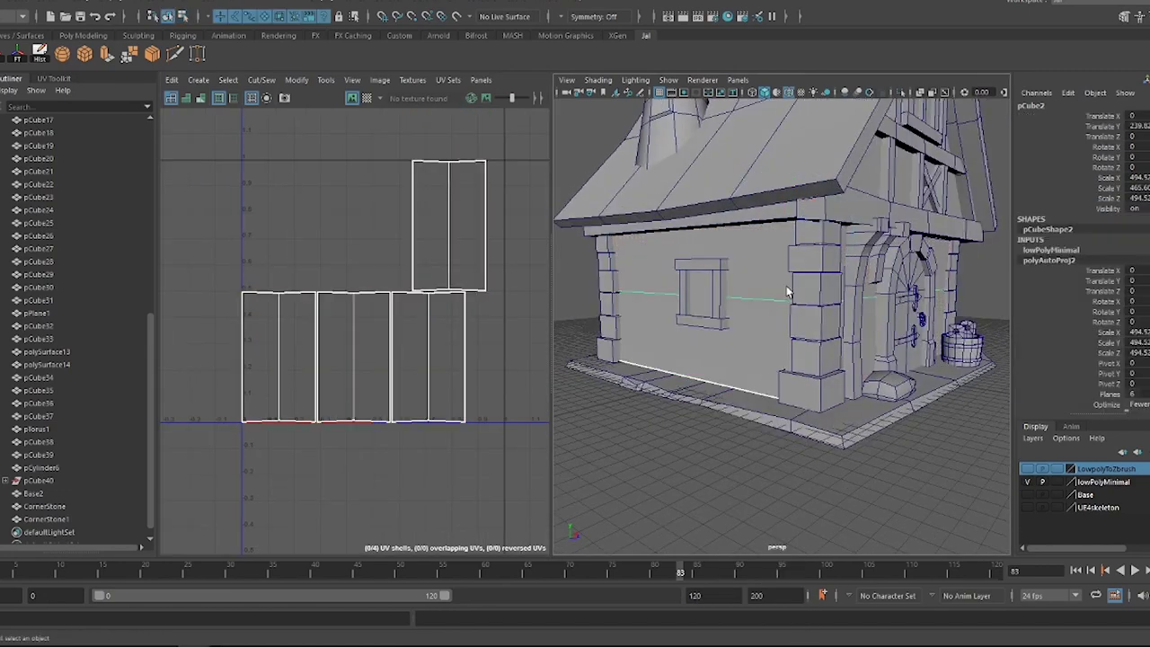
click(274, 341)
key(e)
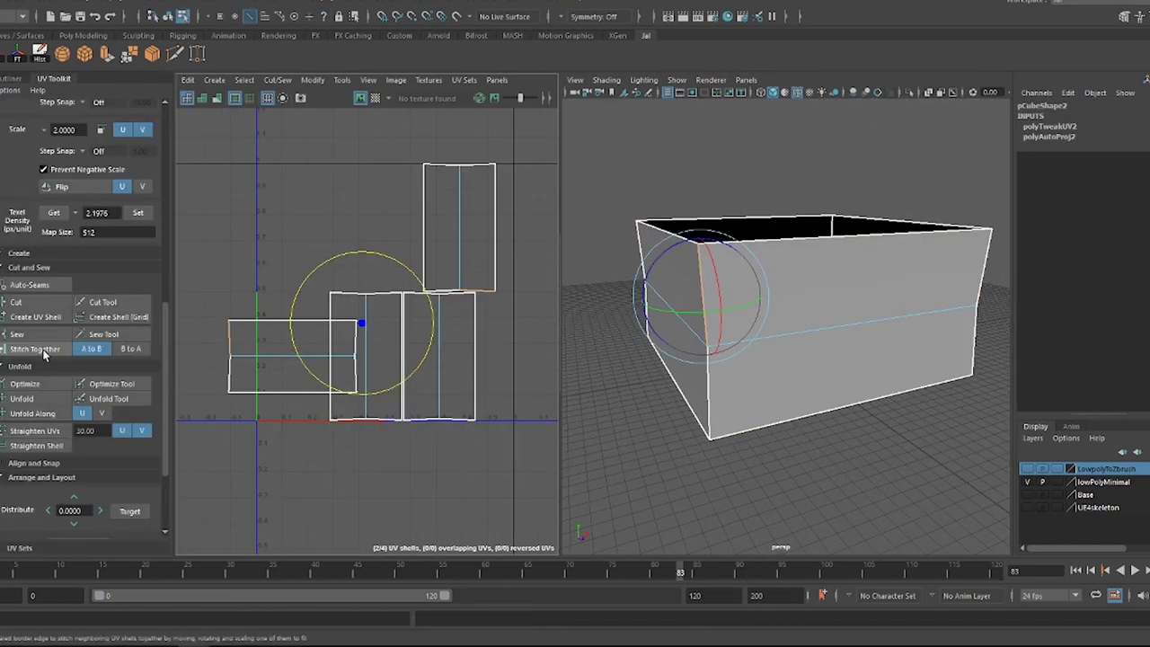
click(50, 335)
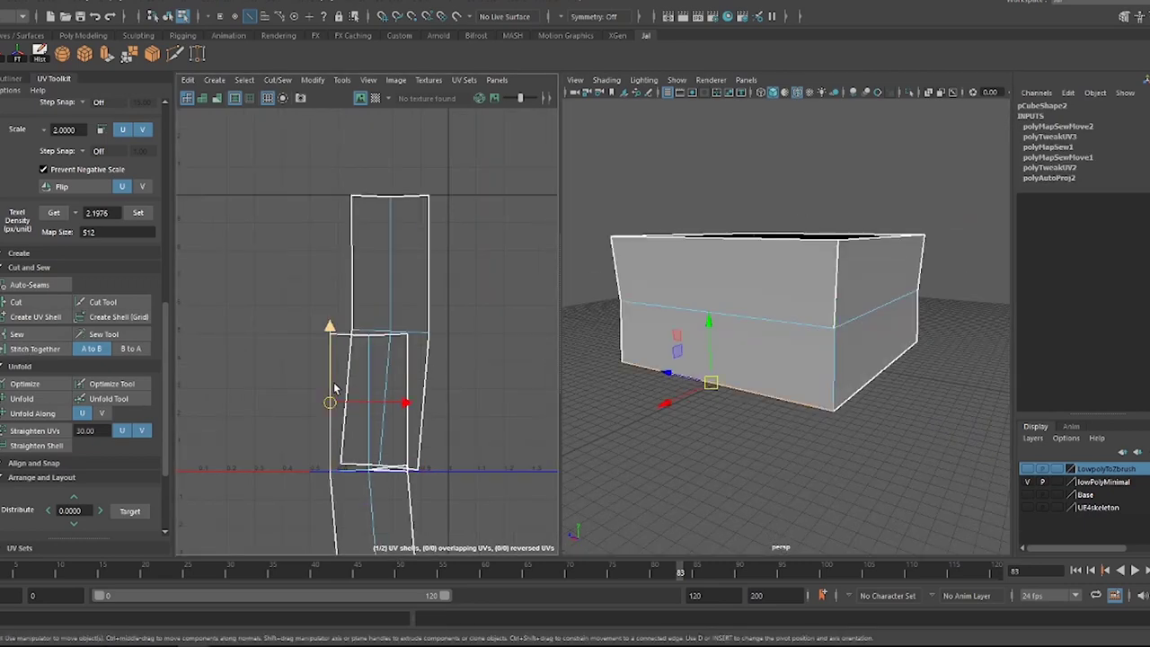
double_click(376, 407)
key(e)
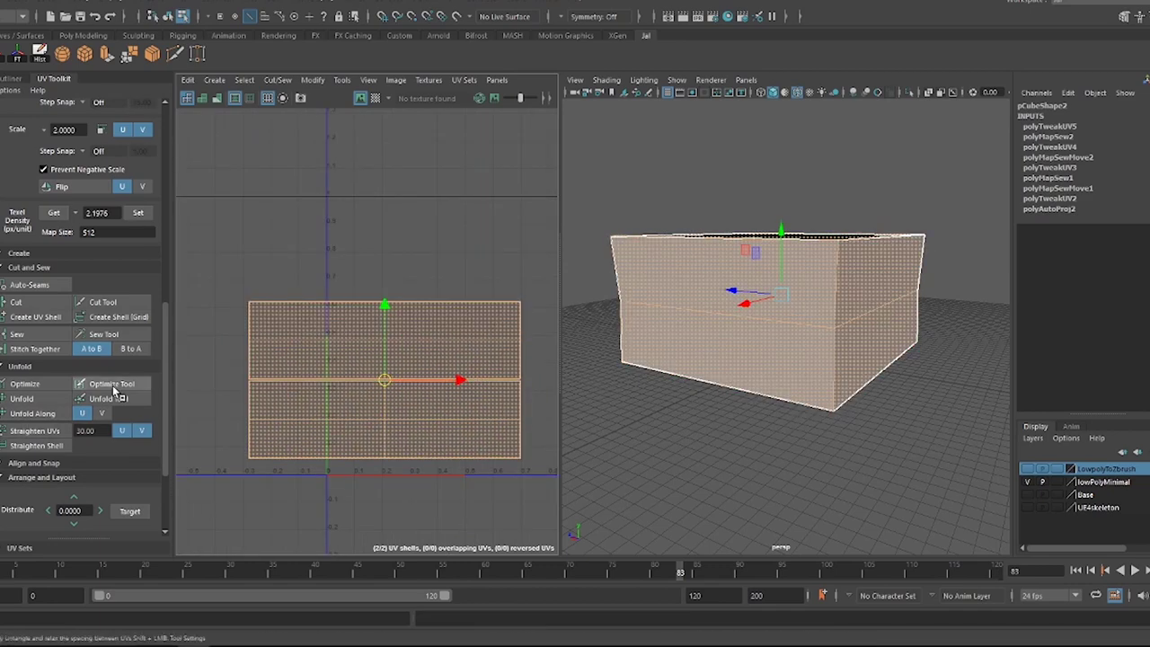
scroll(114, 390, down, 3)
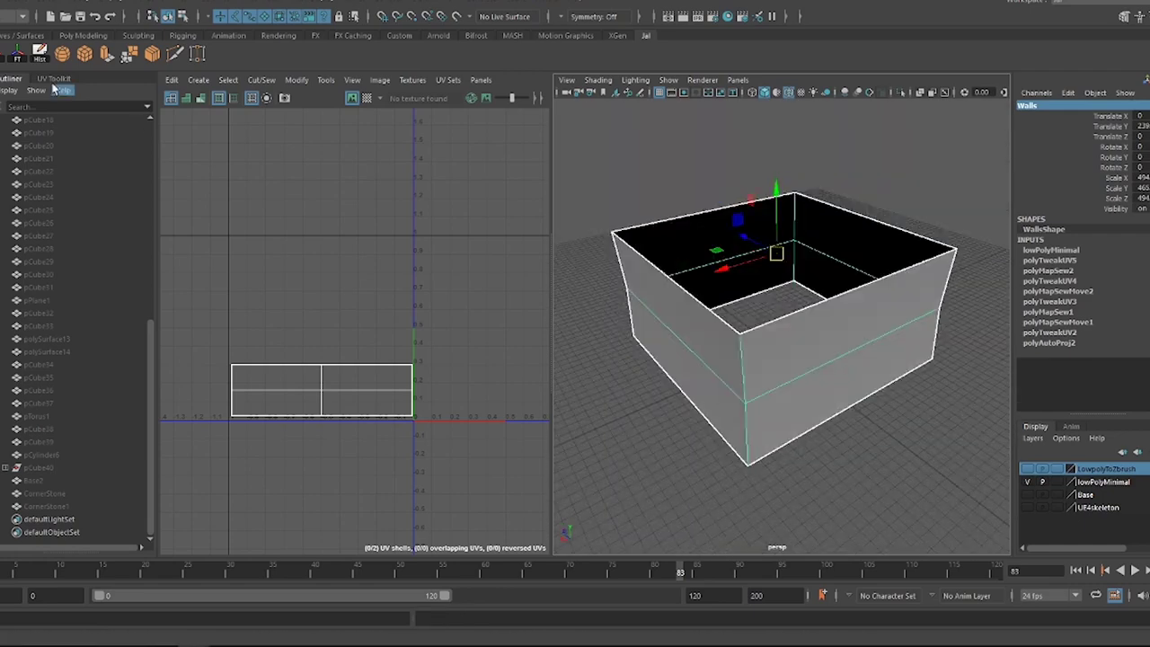
- Delete the Walls box's history and freeze its transforms
click(40, 53)
click(18, 55)
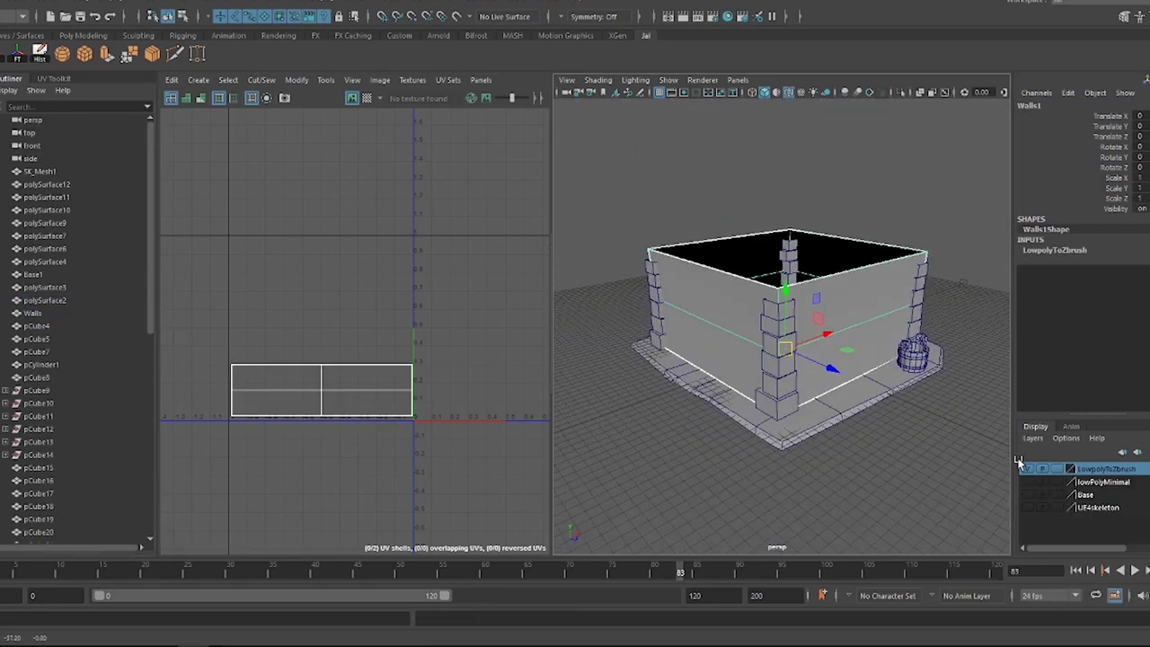
click(757, 396)
click(1027, 481)
- Isolate the door arch on its own and inspect its vertices from several angles
key(f)
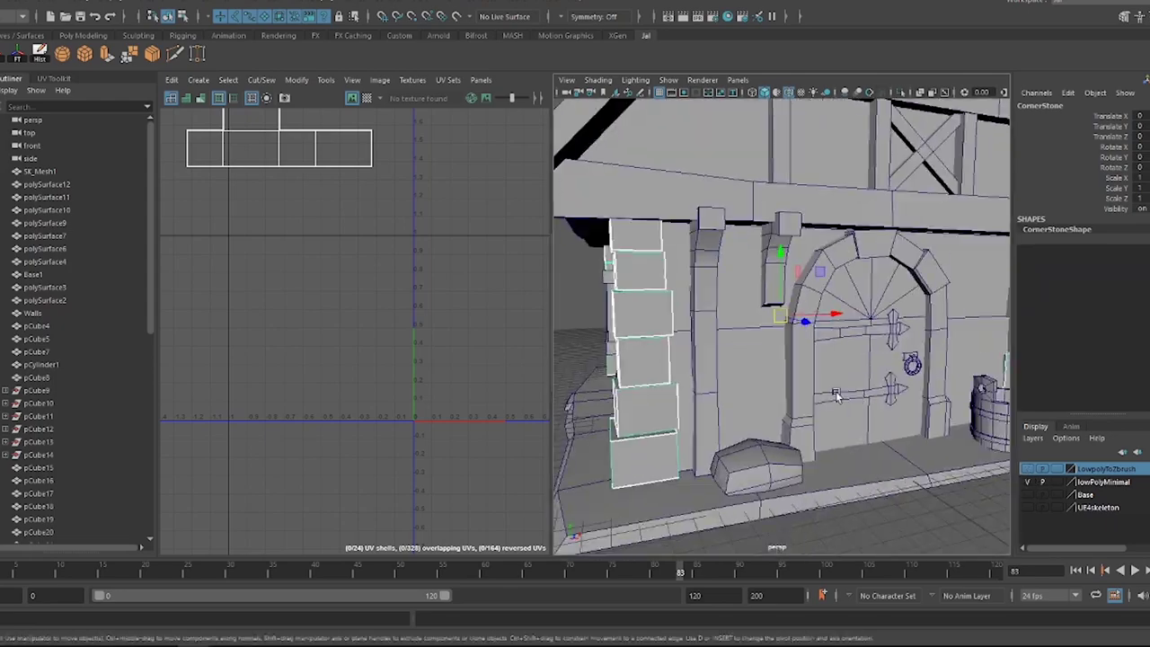
alt+drag(817, 449, 818, 388)
key(alt+h)
key(f)
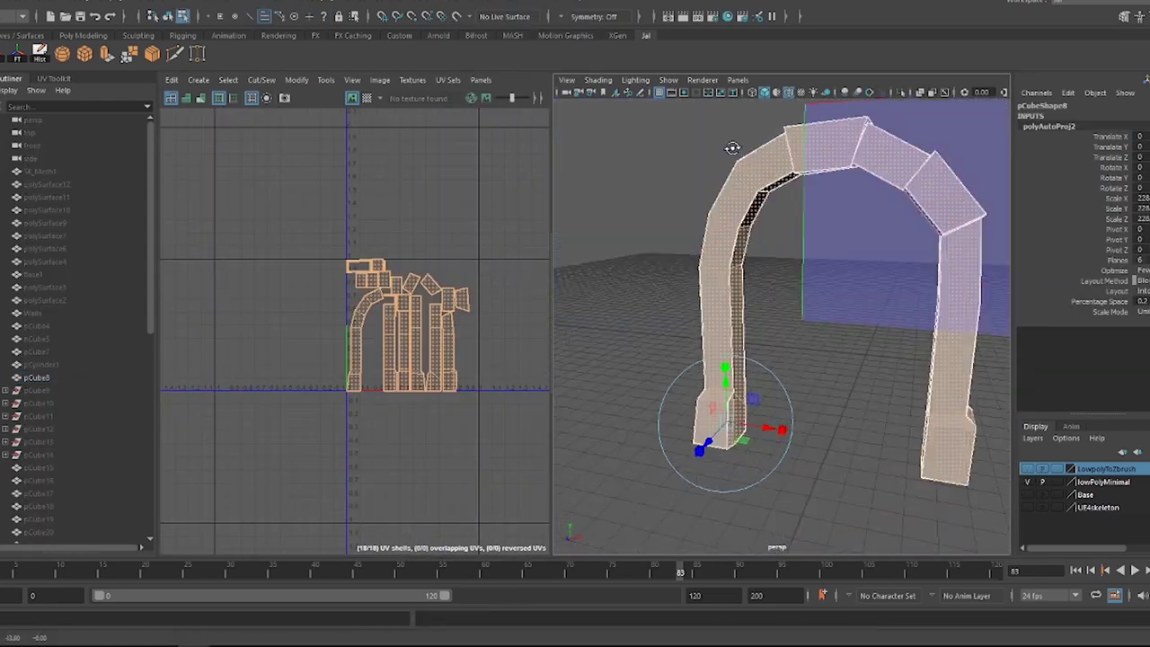
mouse_move(734, 147)
alt+mouse_down()
mouse_move(854, 180)
mouse_move(744, 144)
mouse_move(783, 162)
alt+mouse_up()
click(744, 144)
scroll(886, 167, up, 5)
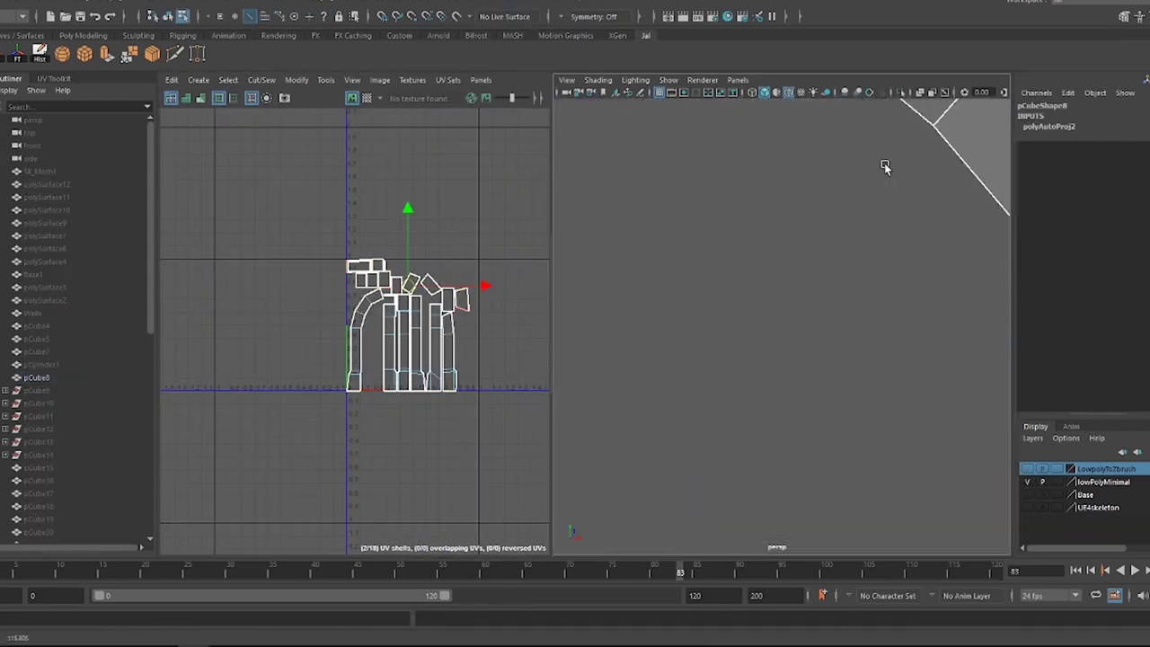
alt+drag(787, 229, 854, 188)
click(855, 187)
click(902, 176)
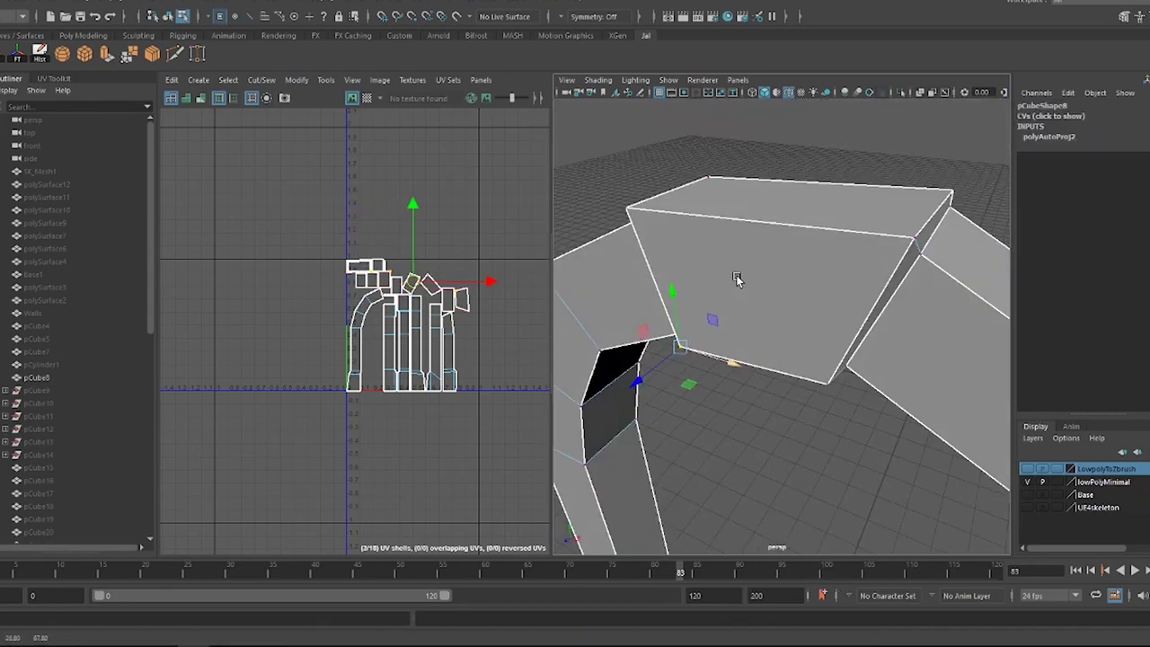
mouse_move(736, 278)
alt+mouse_down()
mouse_move(593, 165)
mouse_move(871, 176)
mouse_move(860, 167)
mouse_move(867, 390)
mouse_move(673, 398)
mouse_move(899, 303)
mouse_move(747, 220)
mouse_move(794, 364)
mouse_move(868, 327)
mouse_move(728, 285)
mouse_move(794, 355)
mouse_move(731, 367)
alt+mouse_up()
click(871, 176)
scroll(871, 176, up, 3)
click(746, 219)
scroll(868, 326, down, 3)
- Select an edge loop along the arch pillars and cut the UVs along it
click(853, 260)
alt+drag(853, 259, 862, 269)
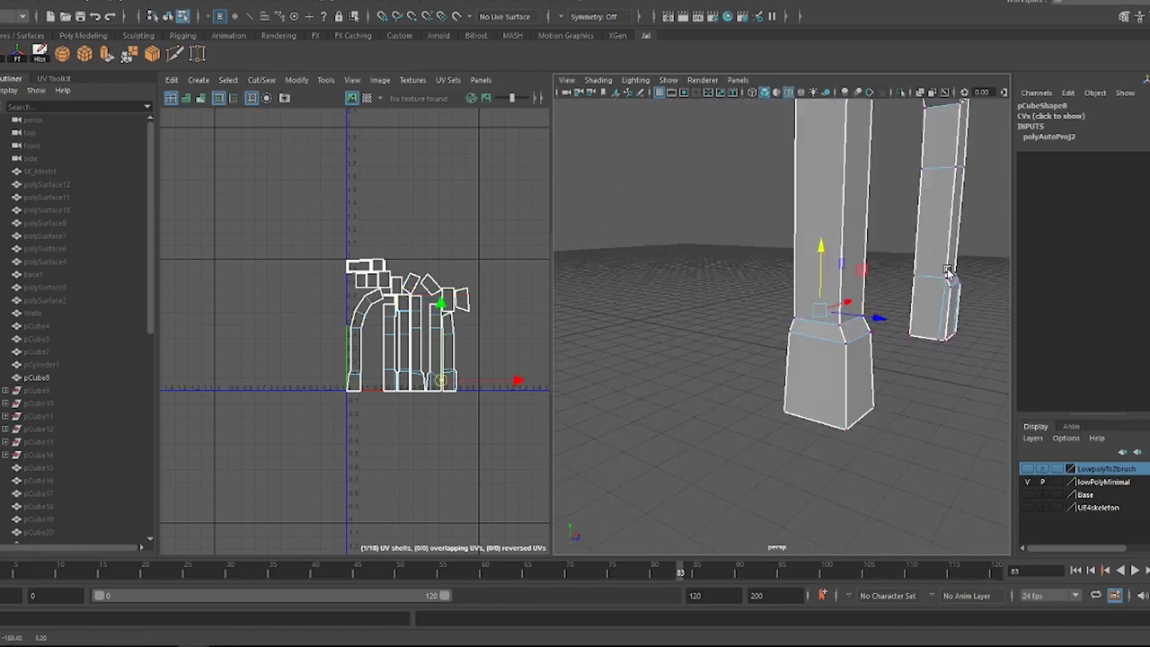
mouse_move(863, 269)
alt+right_down()
mouse_move(932, 348)
mouse_move(590, 303)
alt+right_up()
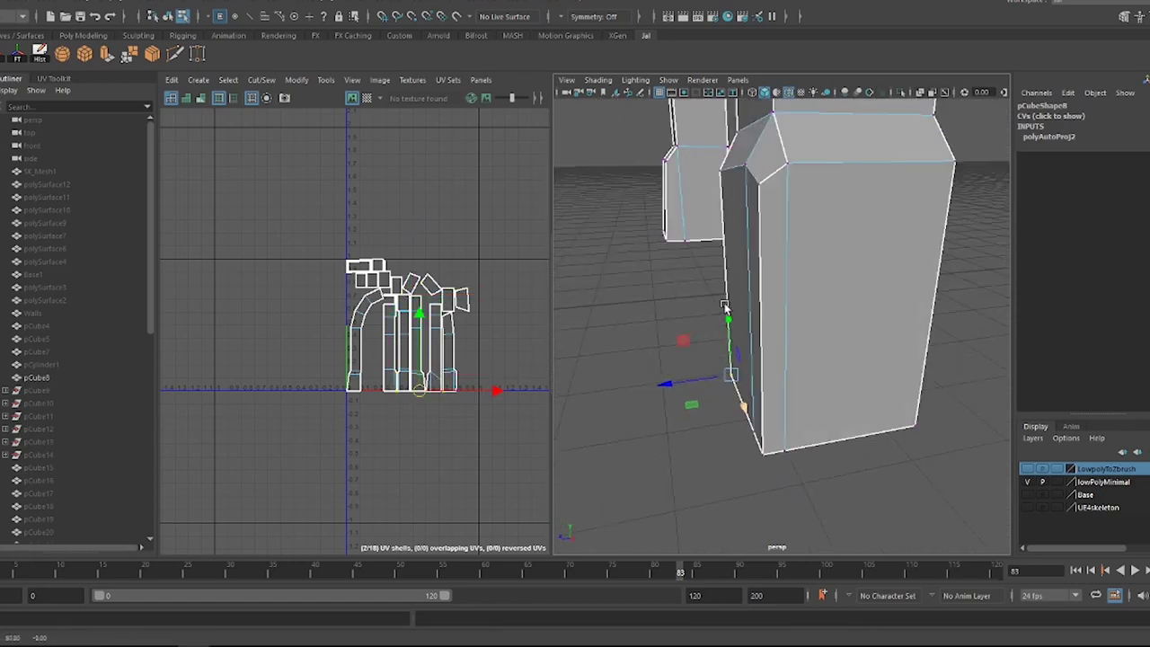
mouse_move(726, 307)
alt+right_down()
mouse_move(763, 341)
mouse_move(896, 315)
alt+right_up()
alt+drag(896, 316, 698, 321)
right_drag(698, 321, 693, 264)
double_click(714, 469)
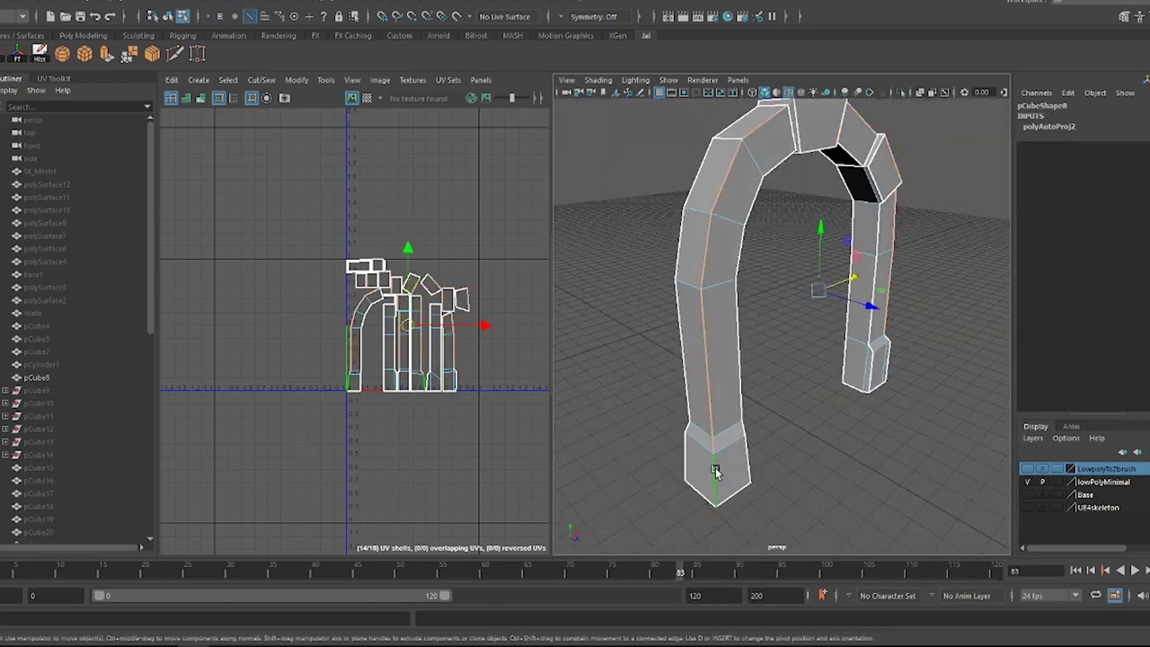
alt+drag(714, 469, 734, 373)
click(54, 79)
click(16, 173)
mouse_move(719, 306)
alt+mouse_down()
mouse_move(768, 368)
mouse_move(742, 357)
alt+mouse_up()
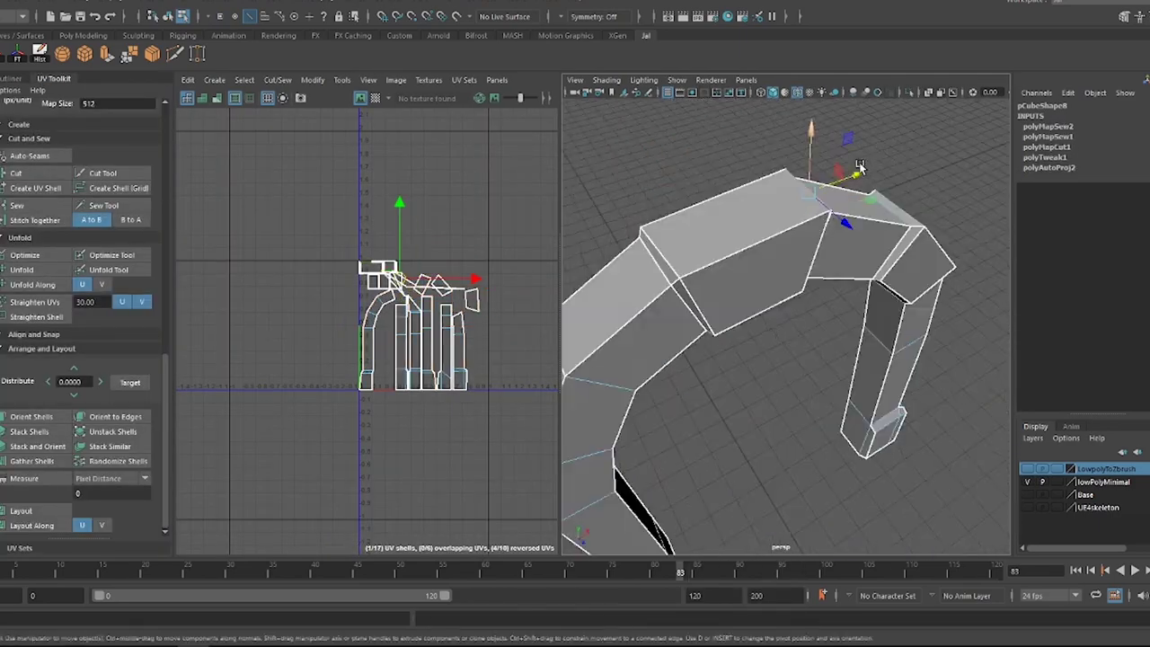
- Sew the arch UV edges together and cut along the arch top edge
click(813, 232)
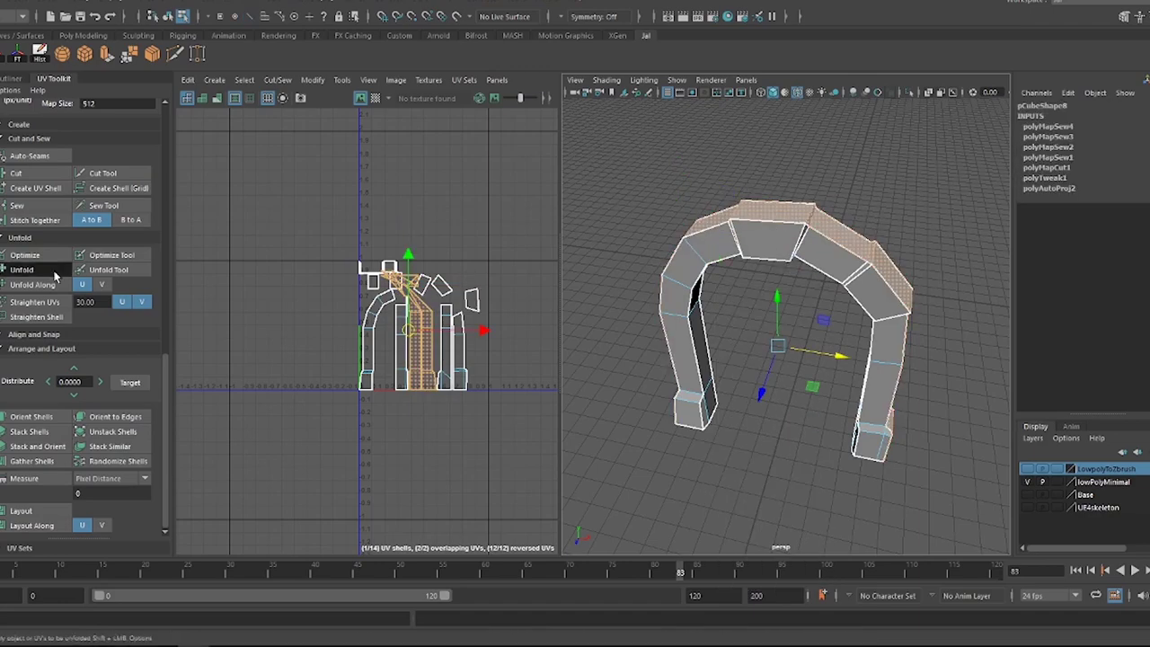
mouse_move(704, 258)
alt+mouse_down()
mouse_move(802, 298)
mouse_move(772, 378)
alt+mouse_up()
click(802, 298)
mouse_move(773, 377)
alt+right_down()
mouse_move(683, 324)
mouse_move(682, 359)
alt+right_up()
click(712, 297)
alt+drag(683, 359, 692, 308)
right_drag(692, 309, 752, 311)
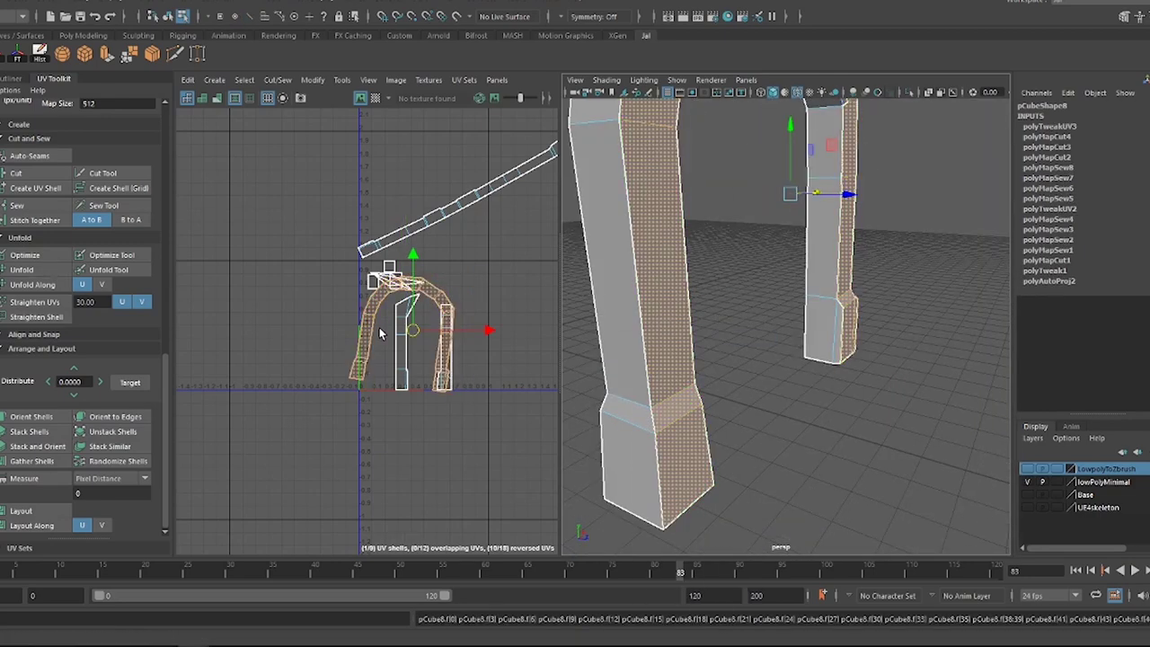
alt+drag(719, 314, 791, 270)
click(616, 423)
alt+drag(617, 423, 683, 296)
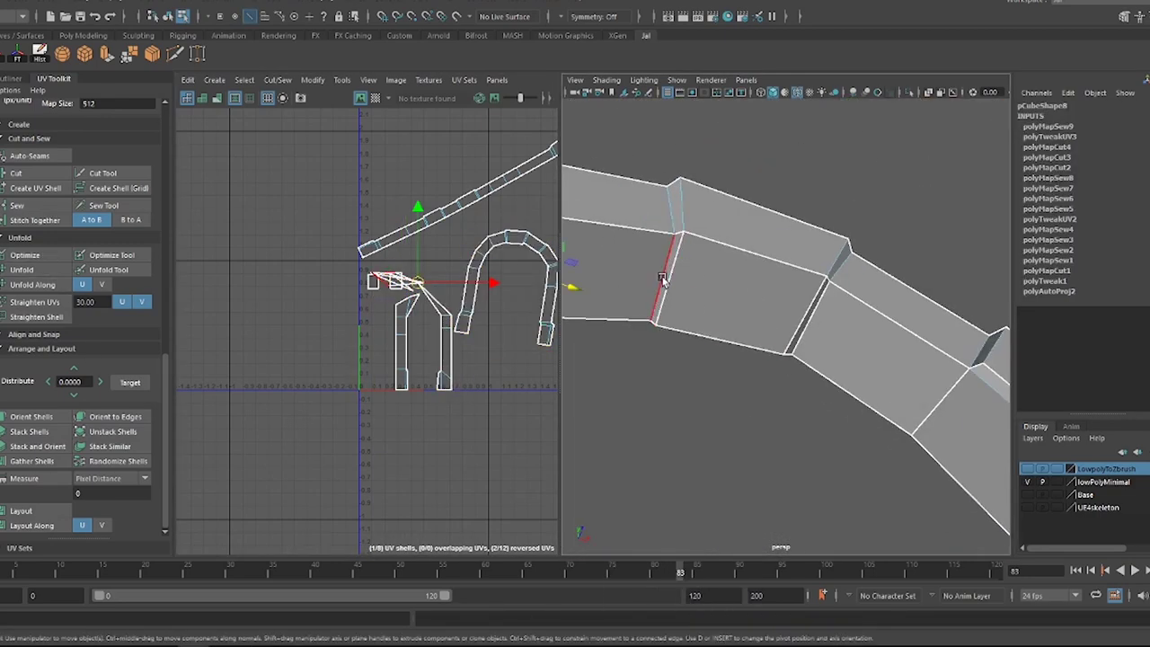
click(885, 247)
alt+drag(867, 251, 806, 289)
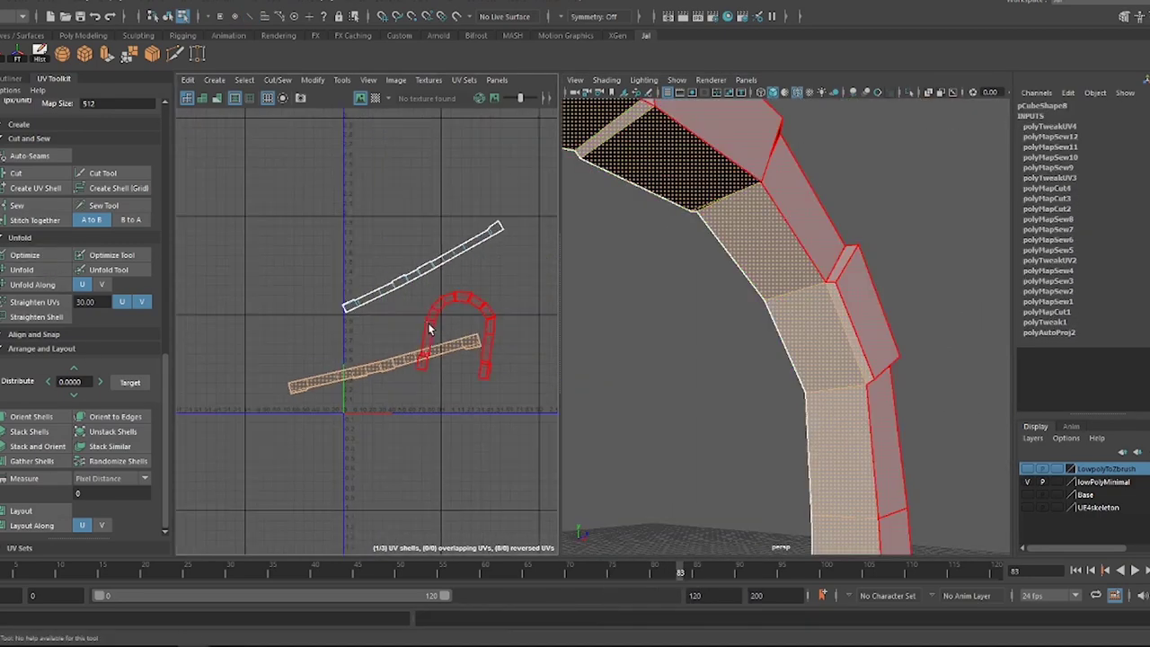
- Rotate the long strip shell upright and set a uniform texel density on all arch shells
click(386, 359)
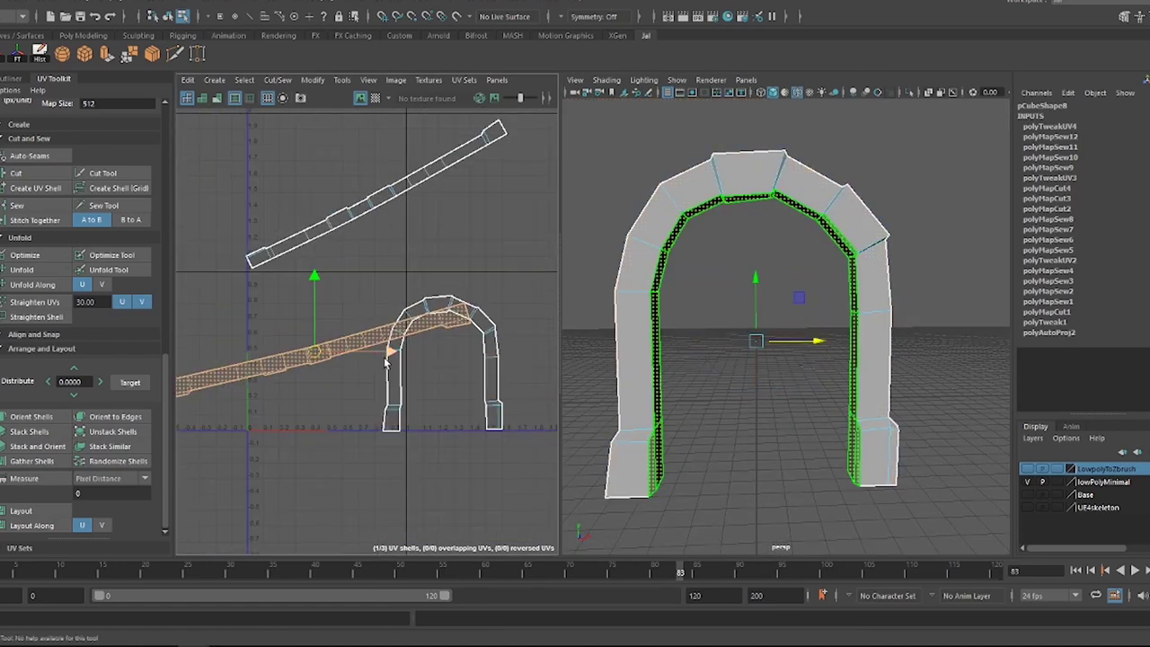
click(346, 236)
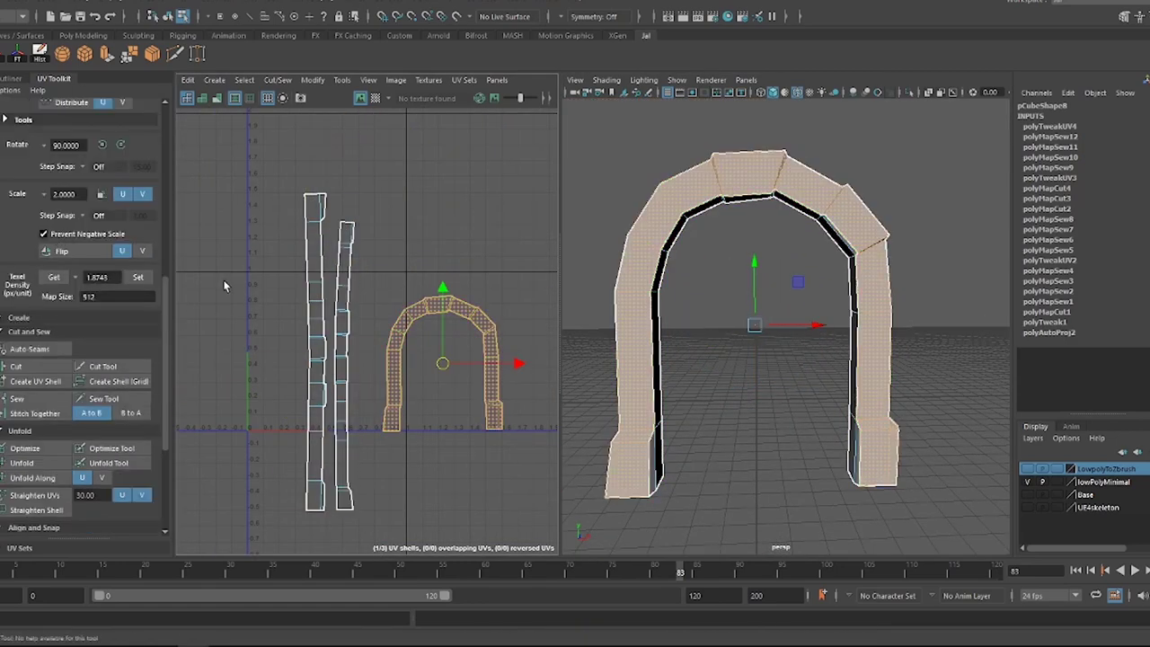
click(133, 281)
scroll(81, 359, down, 4)
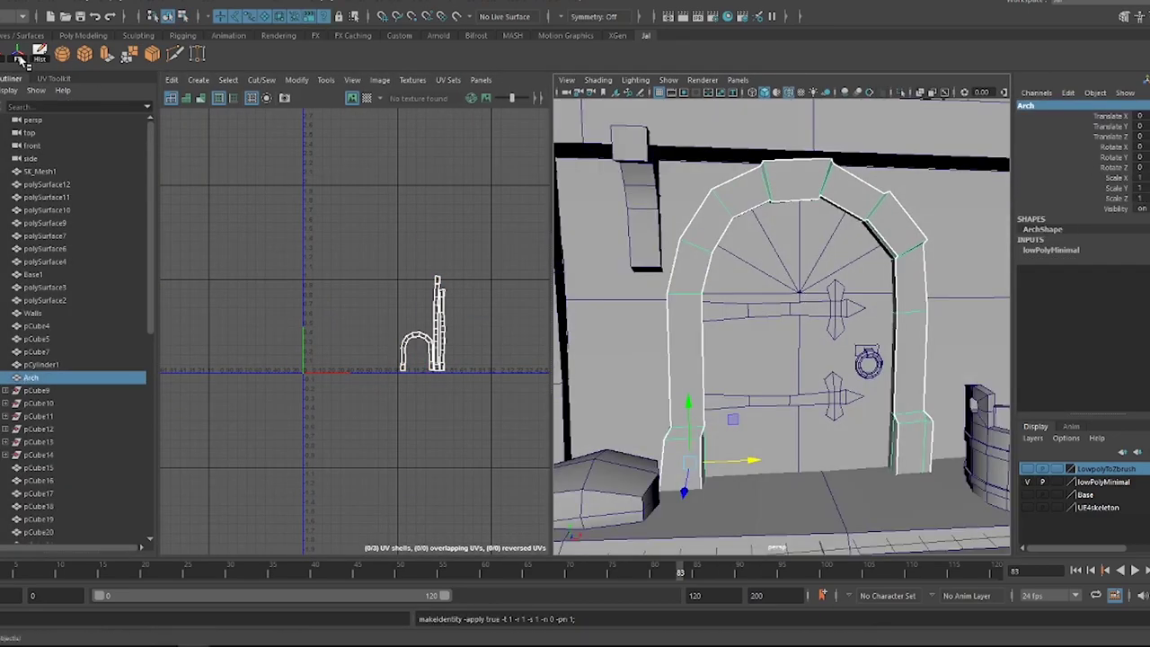
- Orbit around the door and return the door cylinder to object selection
mouse_move(701, 269)
alt+mouse_down()
mouse_move(749, 213)
mouse_move(855, 377)
mouse_move(869, 274)
mouse_move(764, 353)
alt+mouse_up()
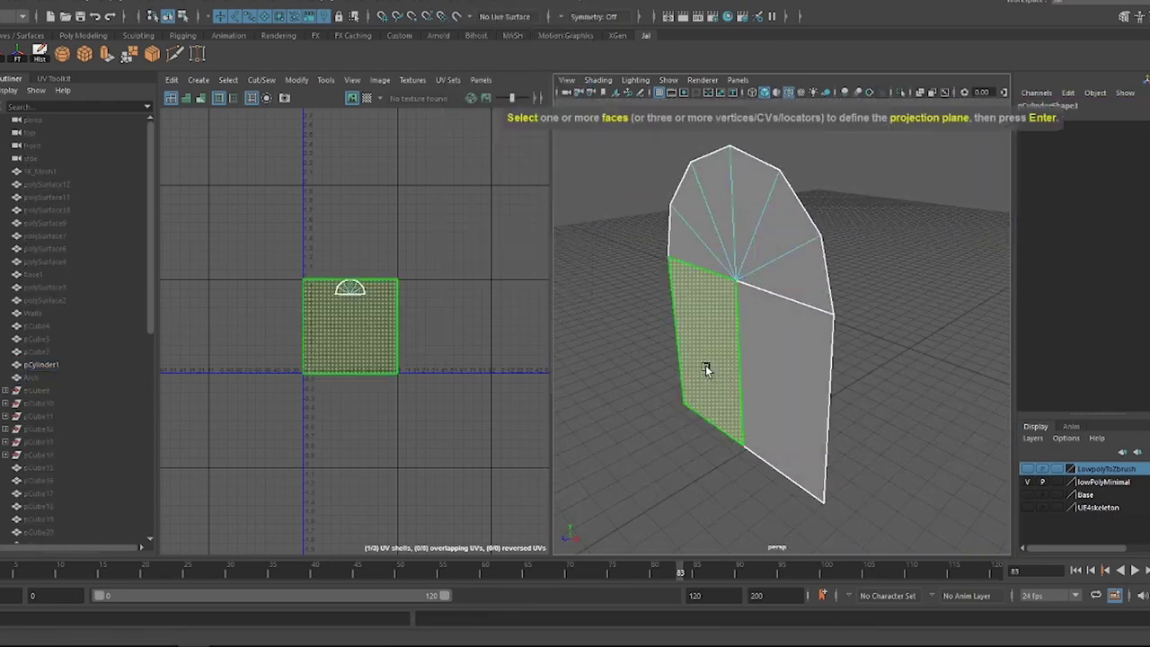
right_drag(706, 365, 699, 286)
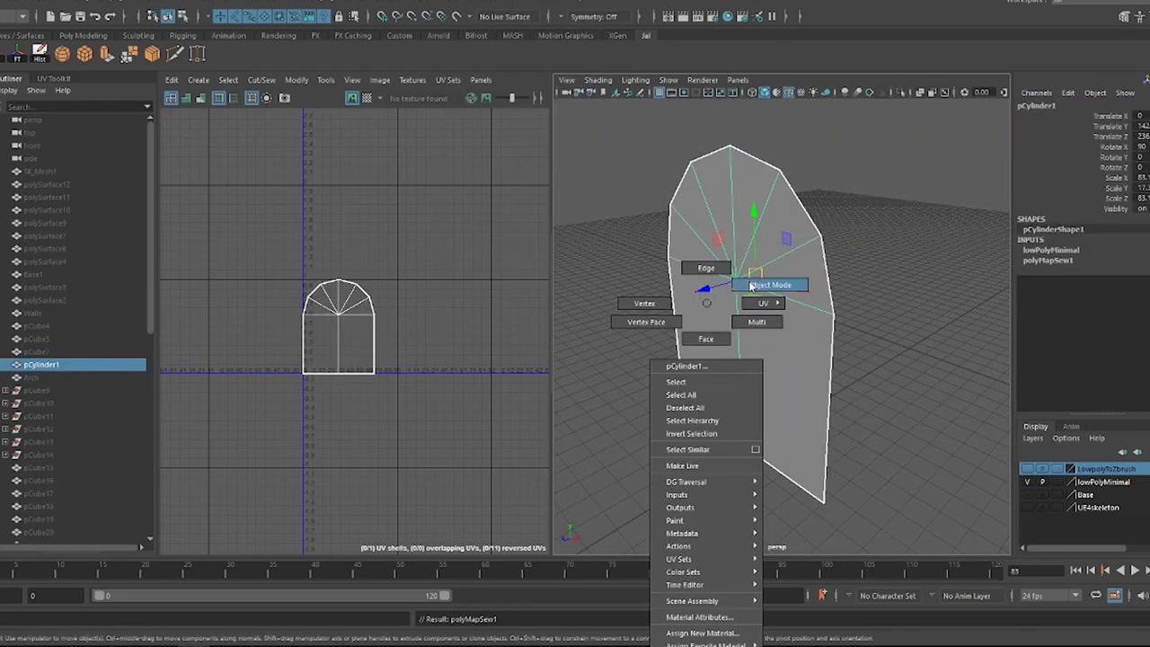
scroll(765, 297, down, 3)
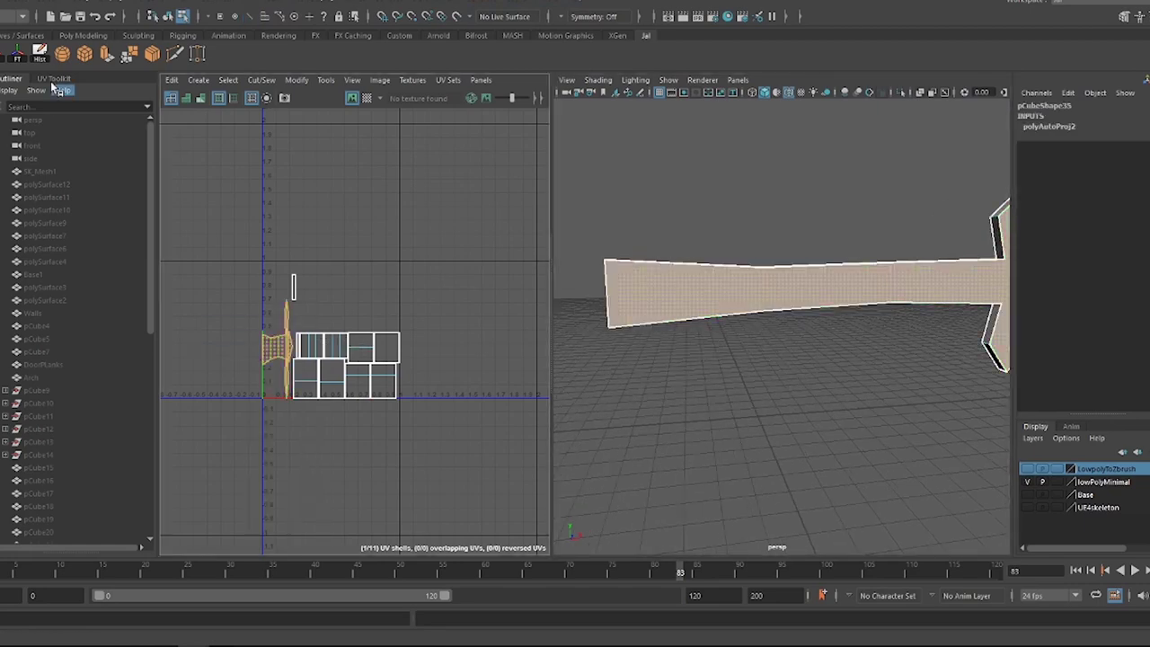
- Apply automatic UV mapping to the hinge, then reapply it with adjusted settings
mouse_move(719, 269)
alt+mouse_down()
mouse_move(777, 291)
mouse_move(554, 380)
alt+mouse_up()
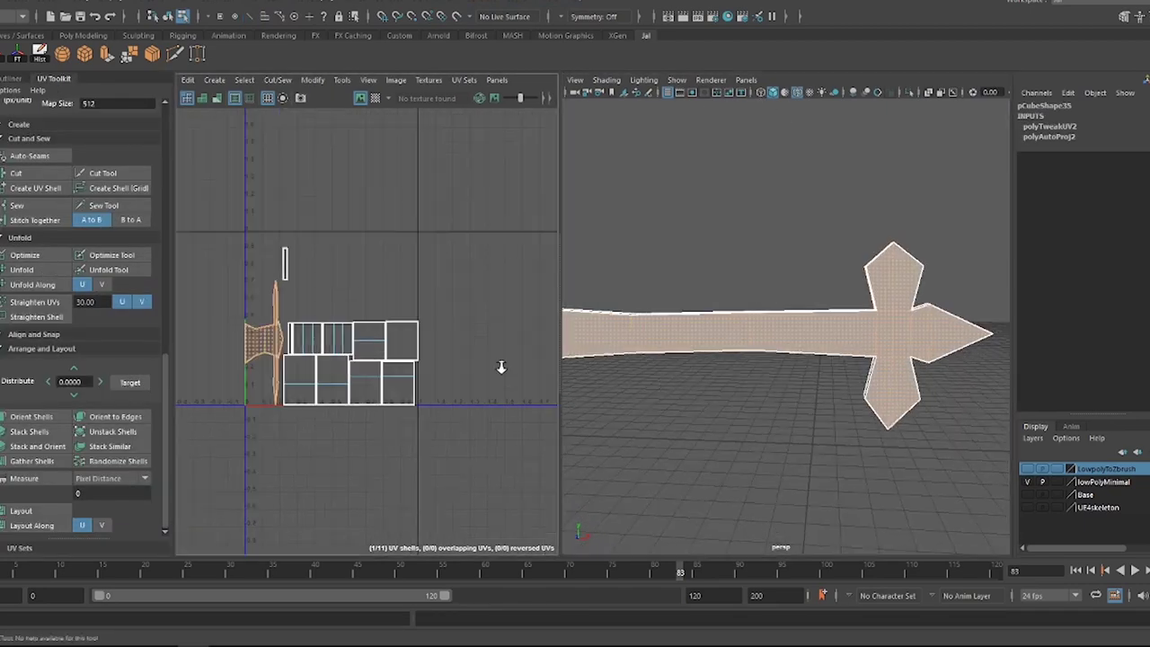
click(429, 376)
click(545, 377)
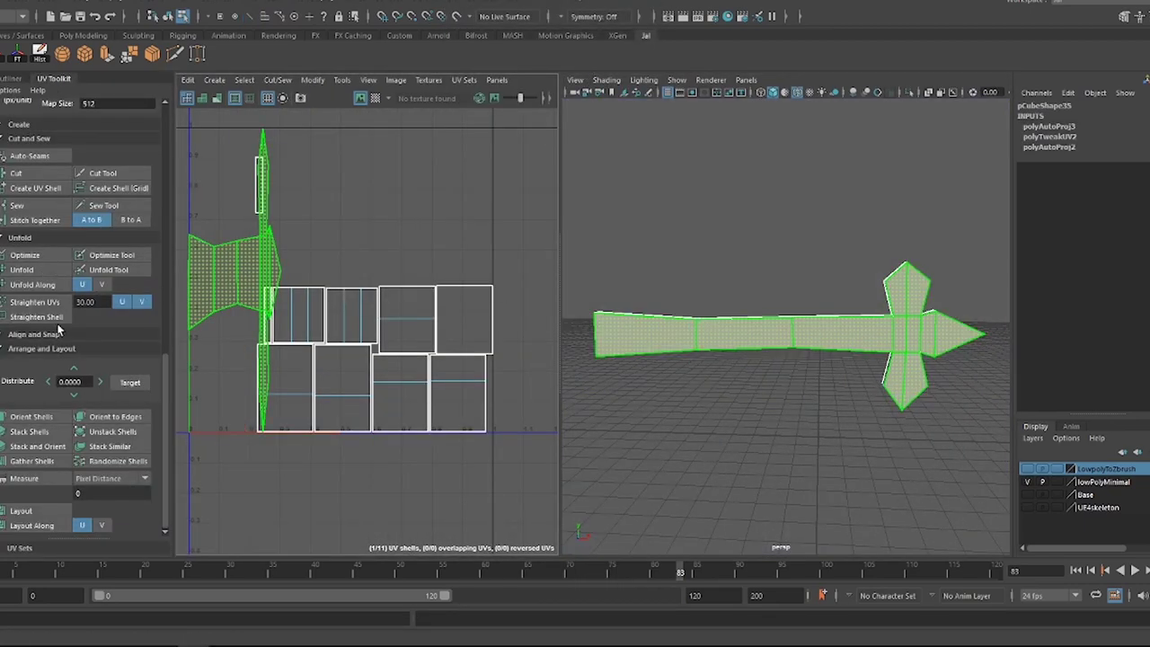
key(g)
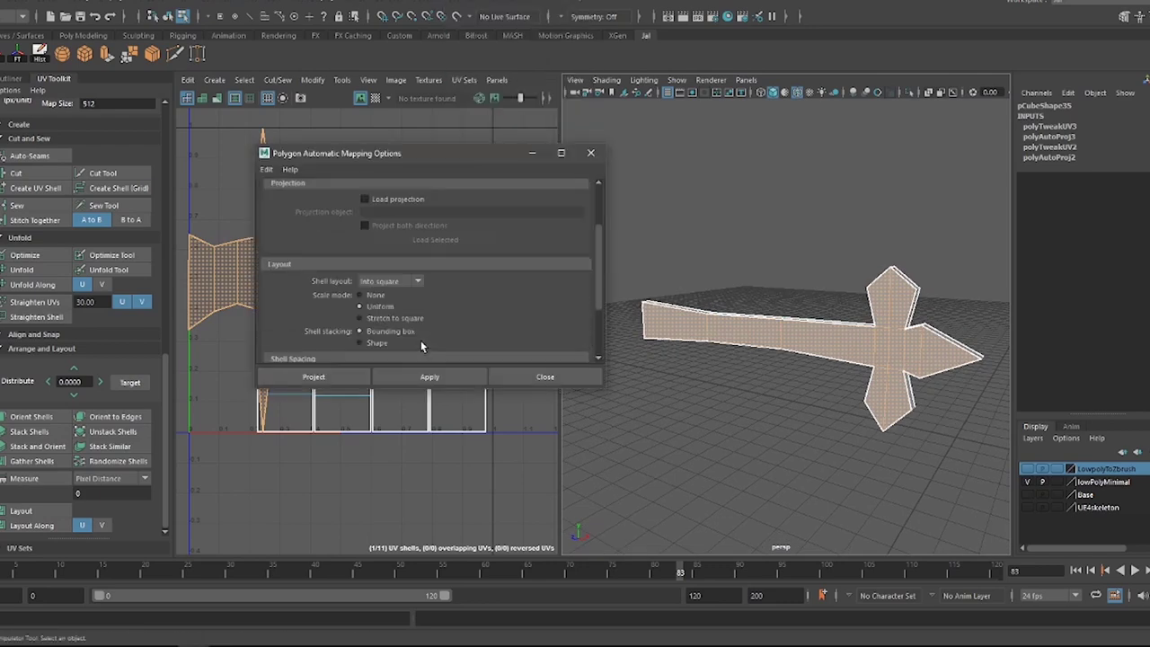
click(430, 376)
click(541, 377)
- Planar-project the whole hinge into one flat shell and isolate it in the viewport
right_drag(886, 349, 801, 329)
key(Return)
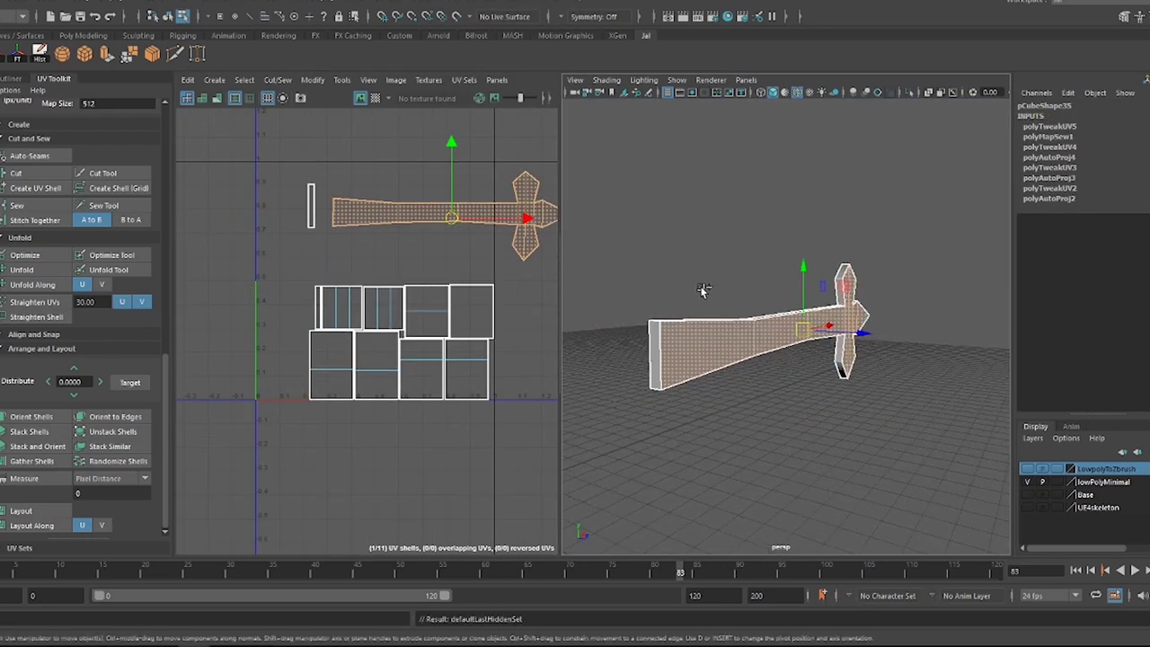
key(ctrl+1)
key(alt+h)
key(F8)
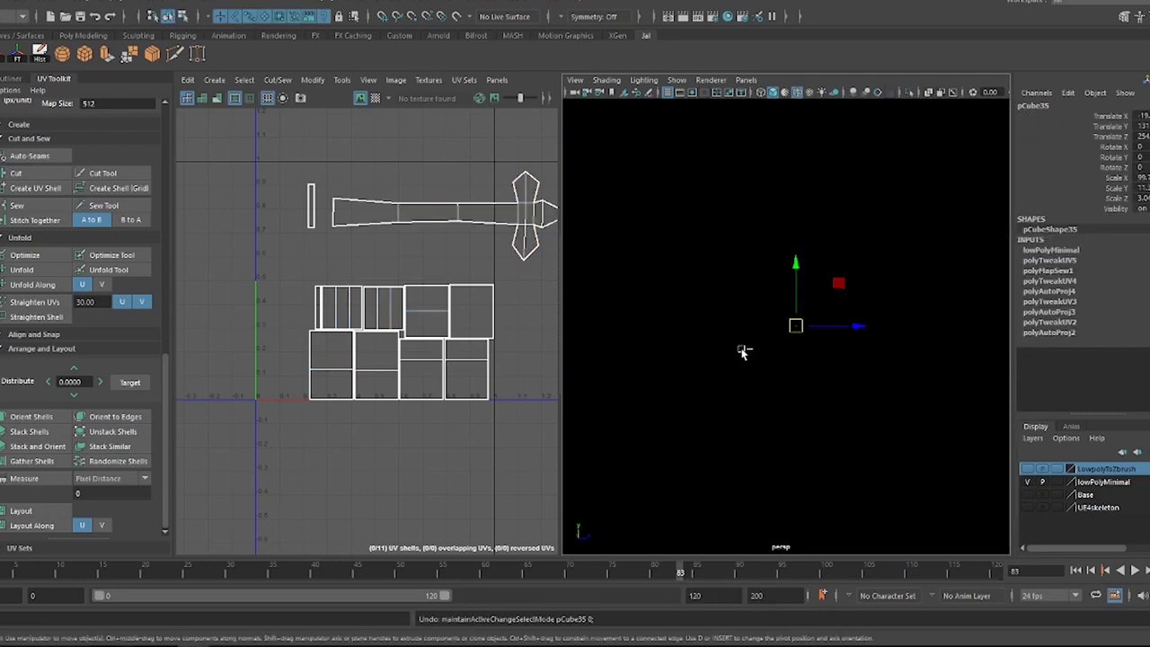
key(shift+h)
- Isolate the hinge, select its strap and crossbar faces, and unfold their UVs
key(alt+h)
right_drag(693, 303, 692, 336)
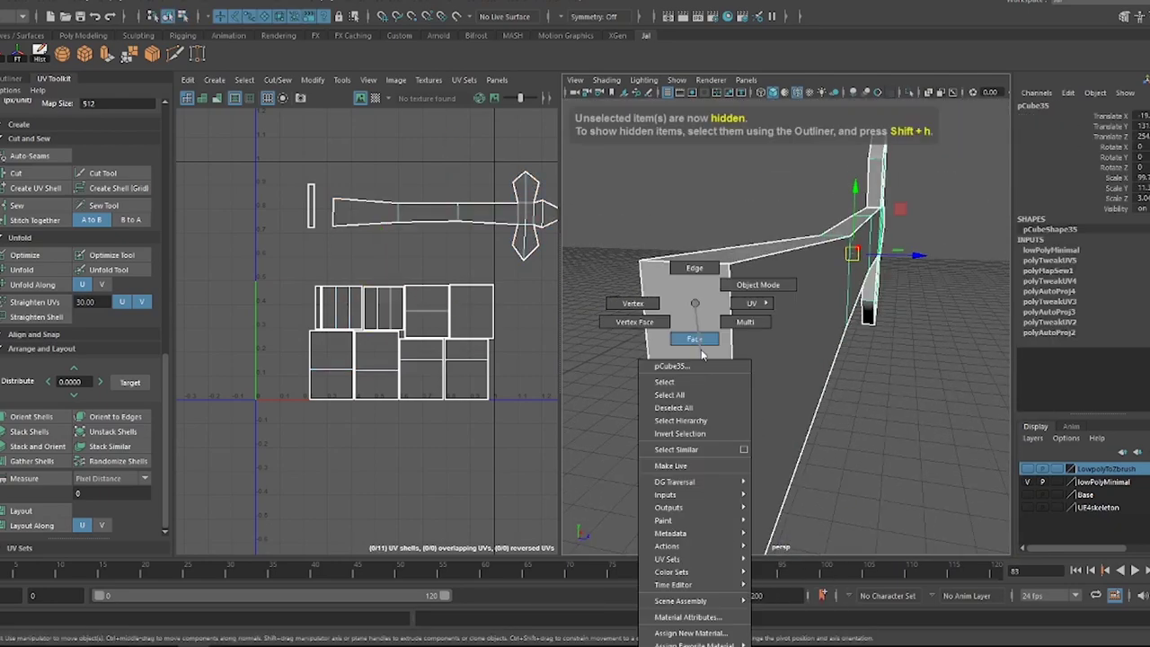
alt+drag(692, 336, 708, 375)
right_drag(360, 372, 355, 386)
click(887, 388)
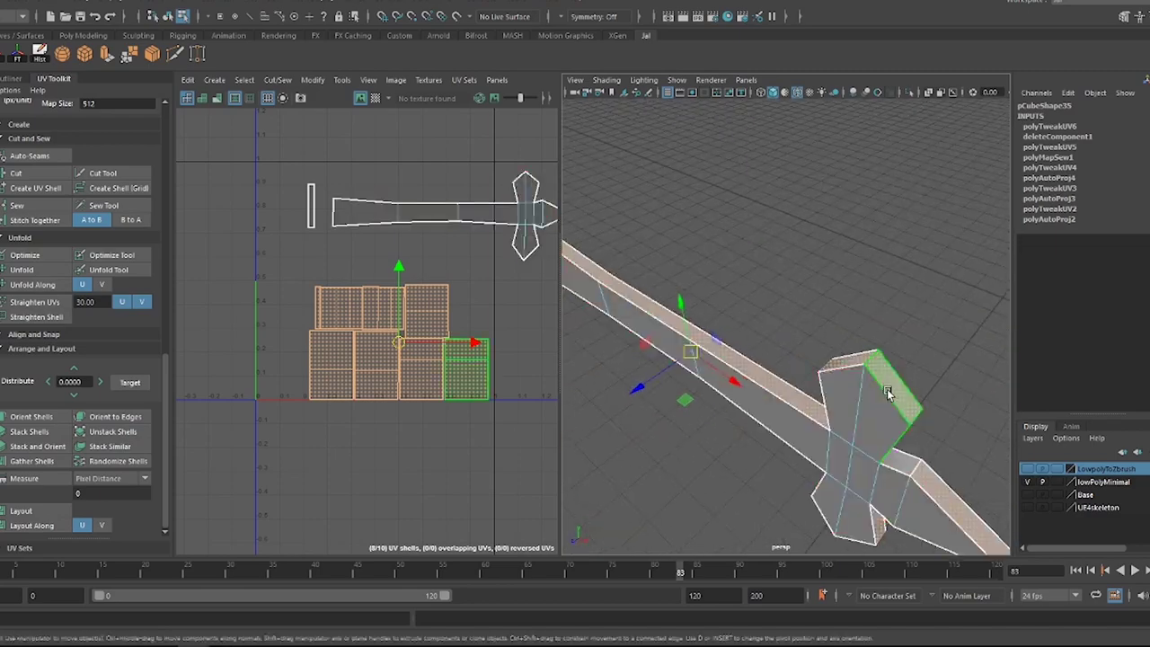
mouse_move(887, 389)
alt+mouse_down()
mouse_move(815, 398)
mouse_move(819, 290)
mouse_move(815, 377)
mouse_move(593, 296)
alt+mouse_up()
click(788, 393)
shift+right_drag(593, 297, 513, 115)
mouse_move(513, 115)
alt+mouse_down()
mouse_move(716, 268)
mouse_move(726, 386)
mouse_move(885, 422)
alt+mouse_up()
click(726, 386)
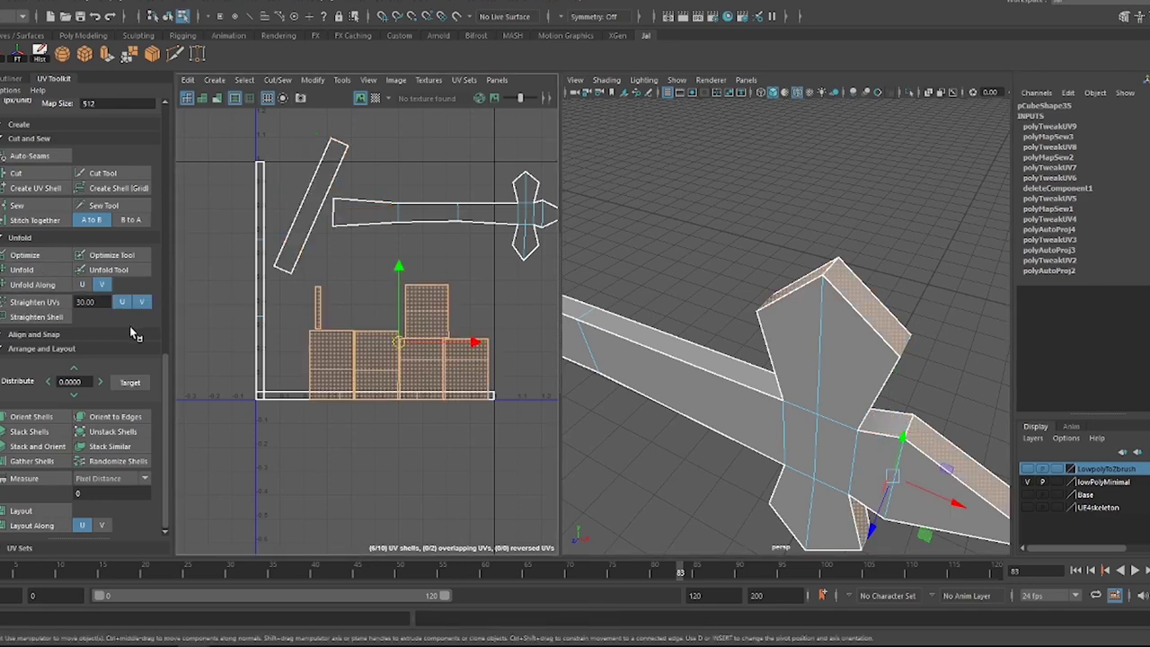
click(63, 287)
- Planar-project the strap faces, sew the selected edges, and reposition the red UV shell
alt+drag(635, 308, 719, 225)
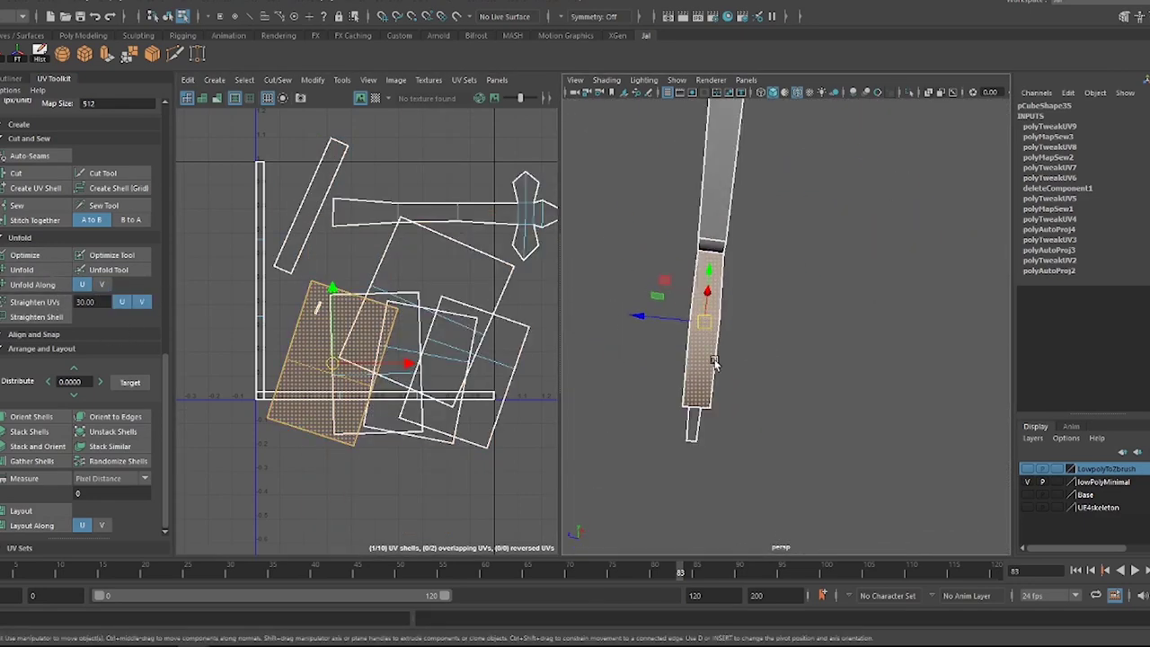
click(221, 55)
alt+drag(647, 270, 753, 396)
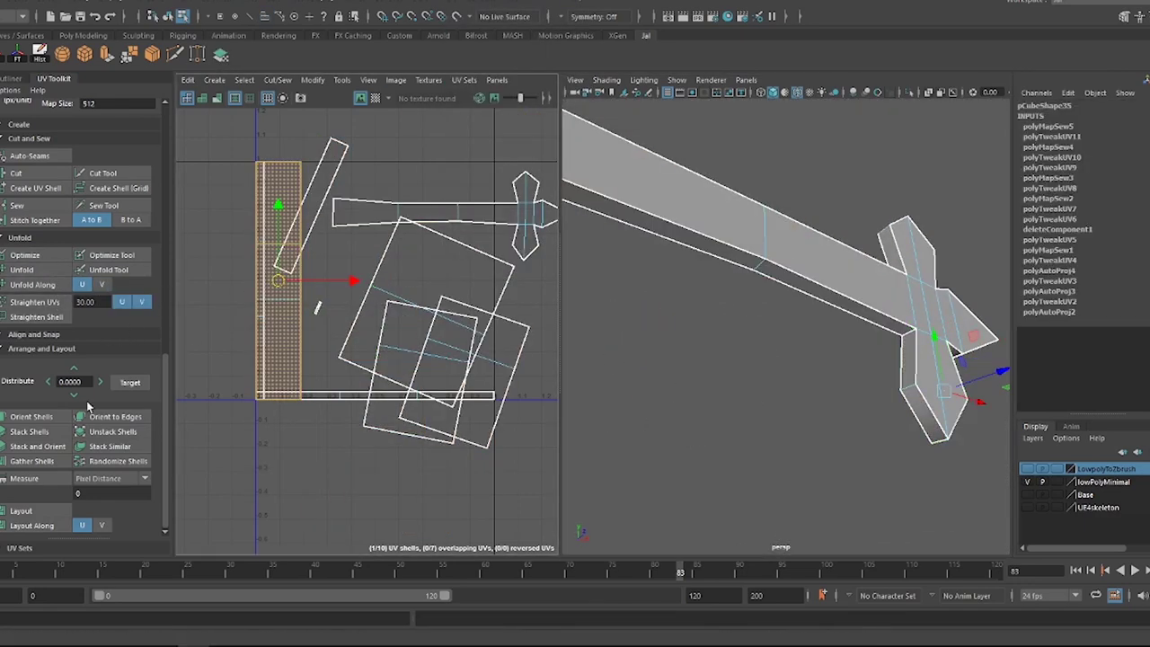
alt+drag(873, 359, 585, 393)
click(449, 296)
alt+middle_drag(360, 297, 407, 348)
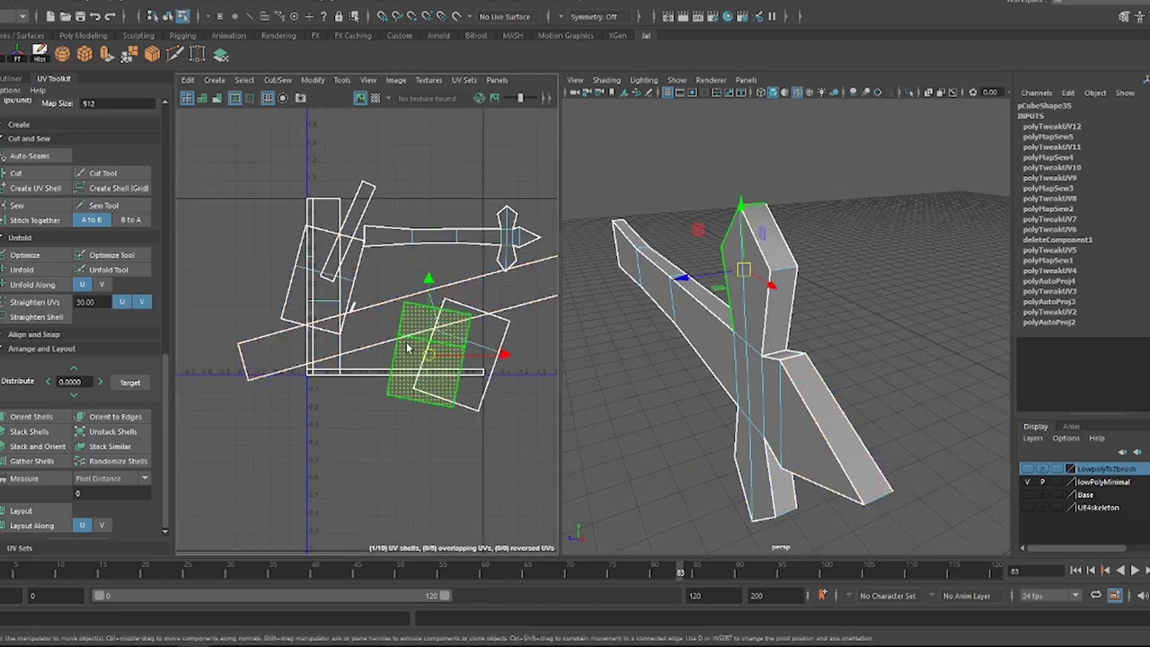
click(415, 313)
key(e)
scroll(440, 328, down, 2)
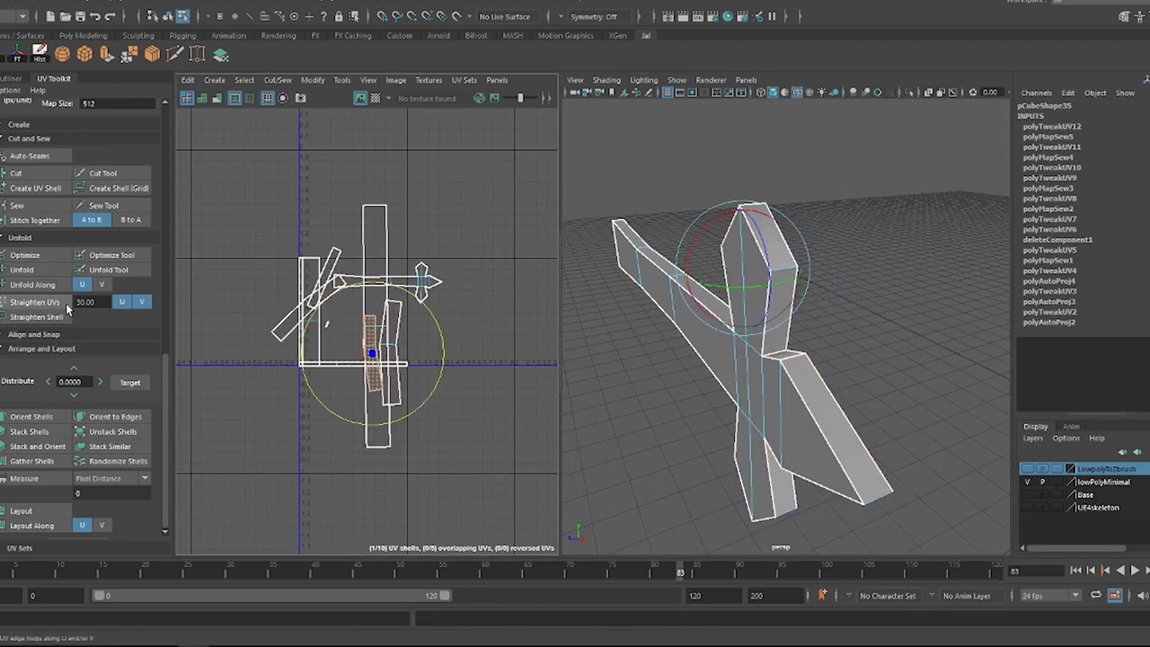
- Sew the hinge pieces into one cross-shaped shell and unfold it
alt+drag(668, 330, 883, 237)
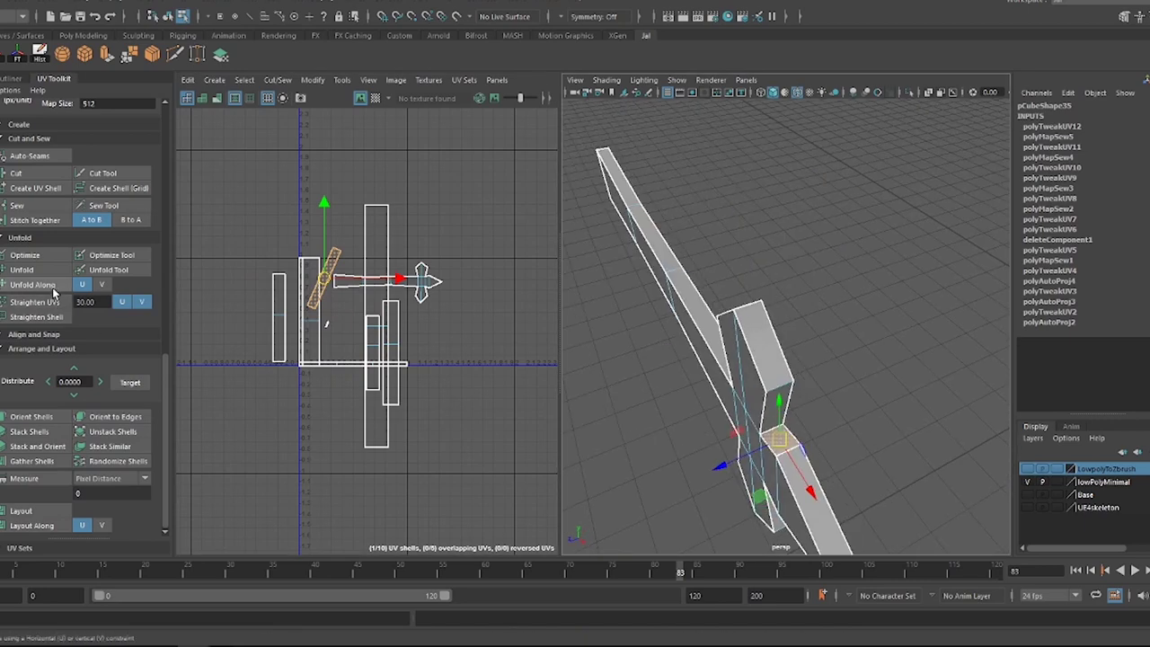
key(f)
scroll(54, 269, up, 3)
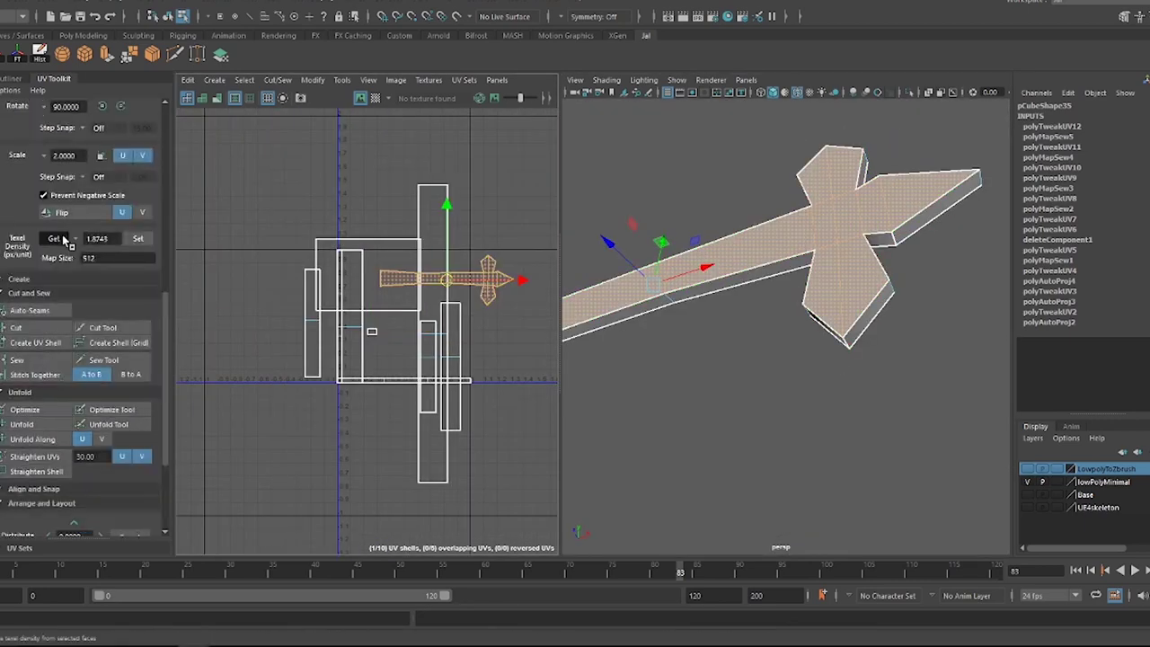
scroll(422, 336, down, 1)
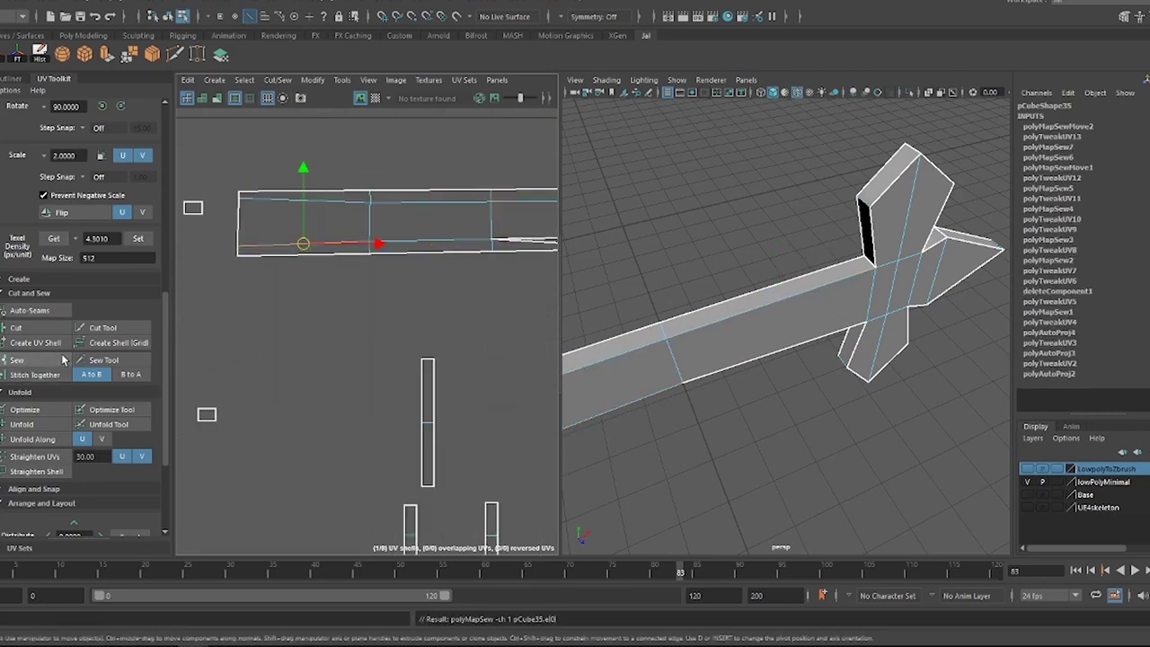
click(16, 359)
click(22, 424)
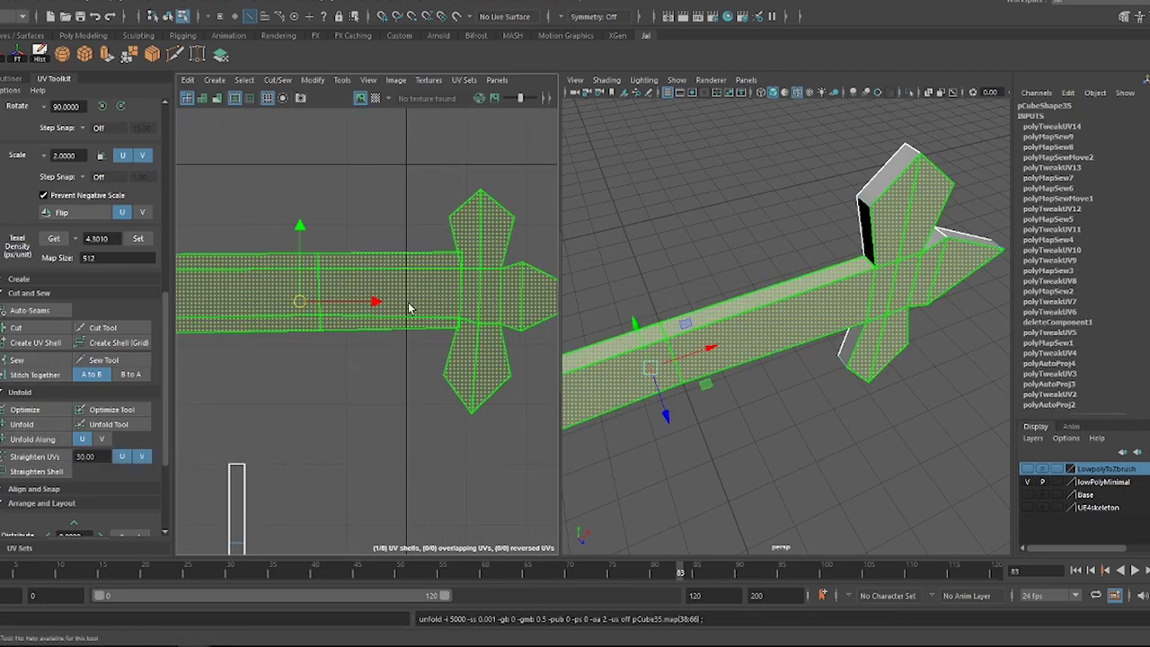
scroll(409, 308, down, 2)
scroll(386, 297, up, 5)
- Straighten the cross shell's edge and move the thin vertical shell downward
right_drag(386, 300, 348, 270)
click(412, 289)
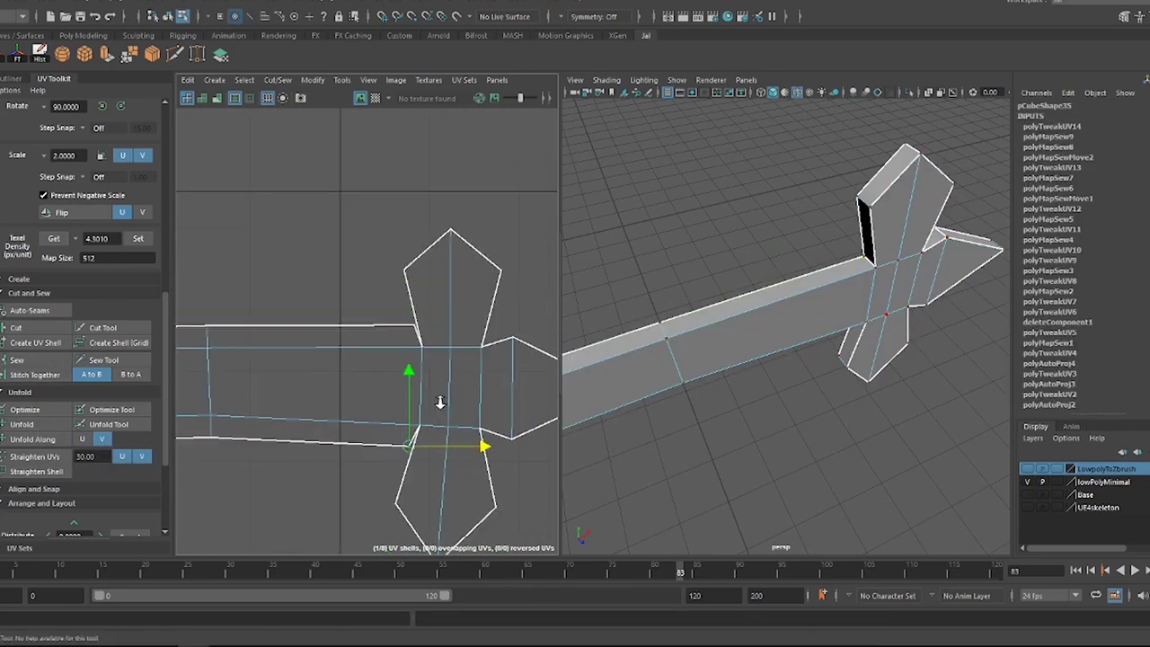
click(377, 333)
drag(378, 334, 378, 395)
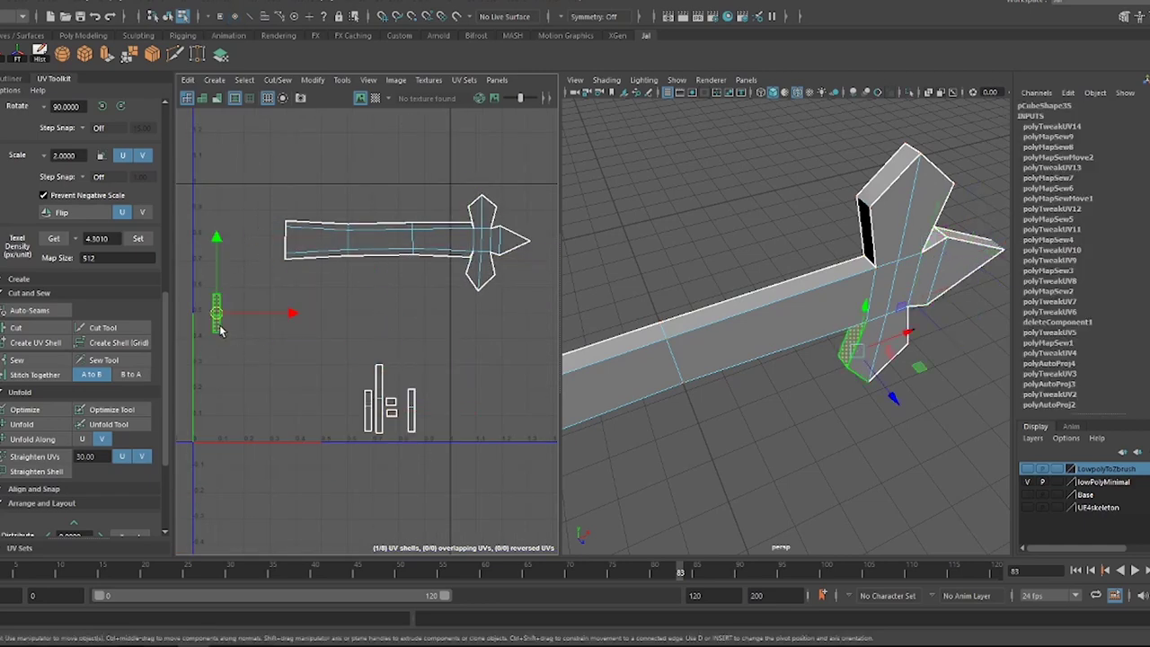
scroll(321, 333, down, 3)
alt+drag(649, 282, 733, 344)
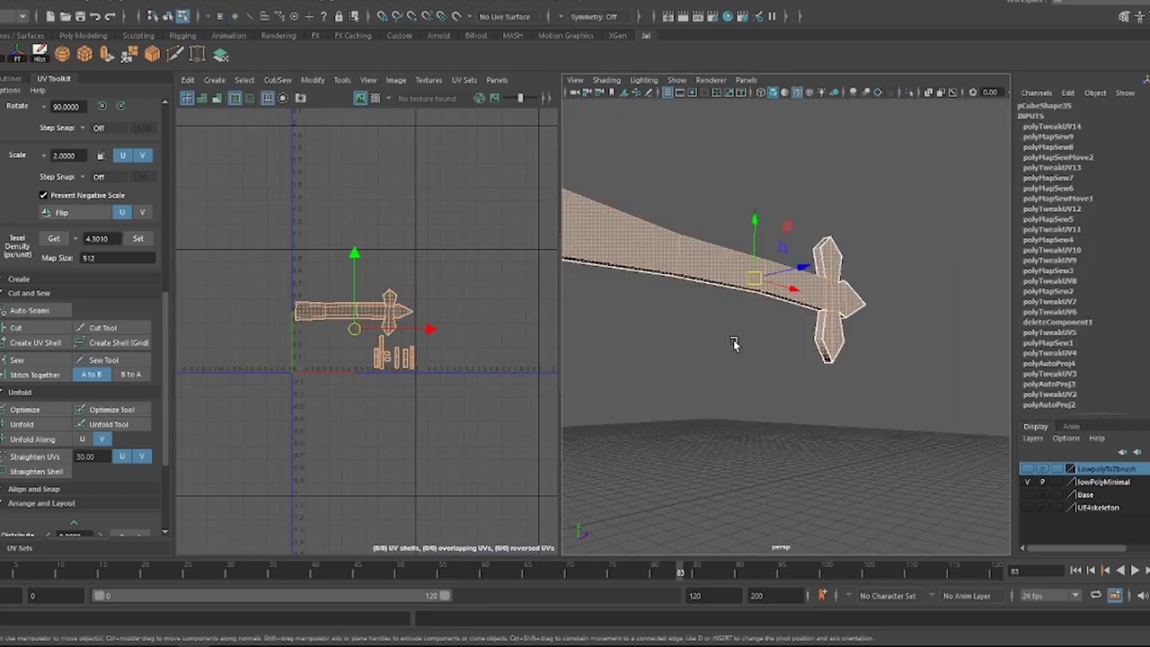
right_drag(369, 292, 369, 293)
scroll(54, 405, down, 4)
- Lay out the hinge UVs with 1-pixel padding and Preserve 3D Ratios pre-scaling
click(50, 513)
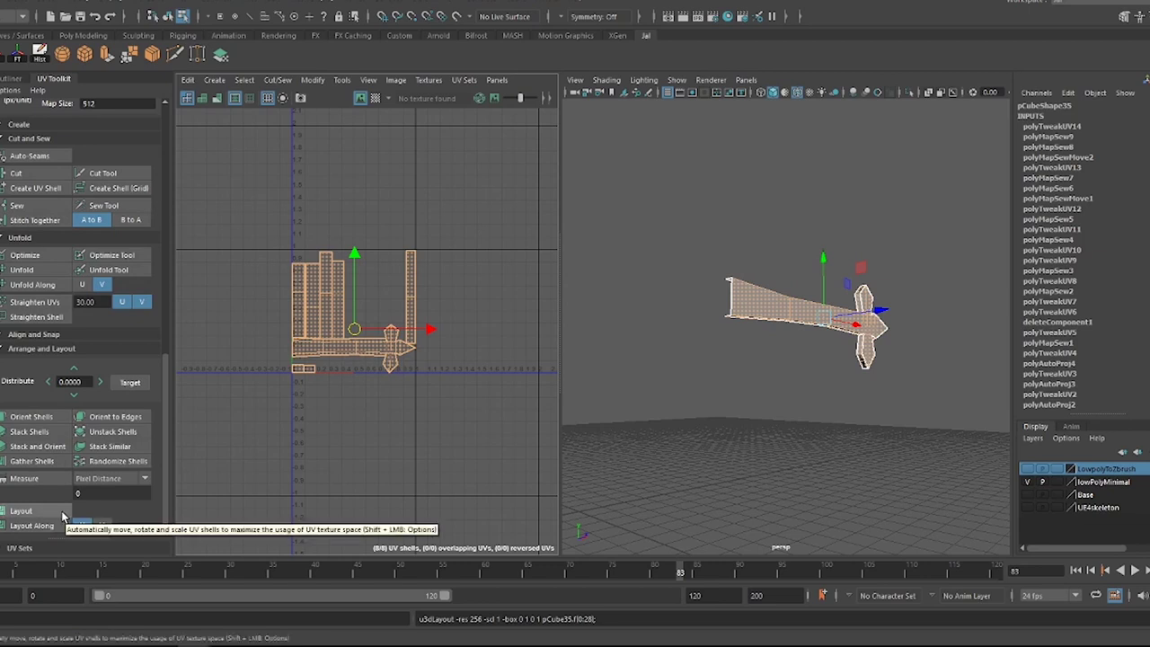
shift+click(63, 514)
scroll(746, 230, down, 1)
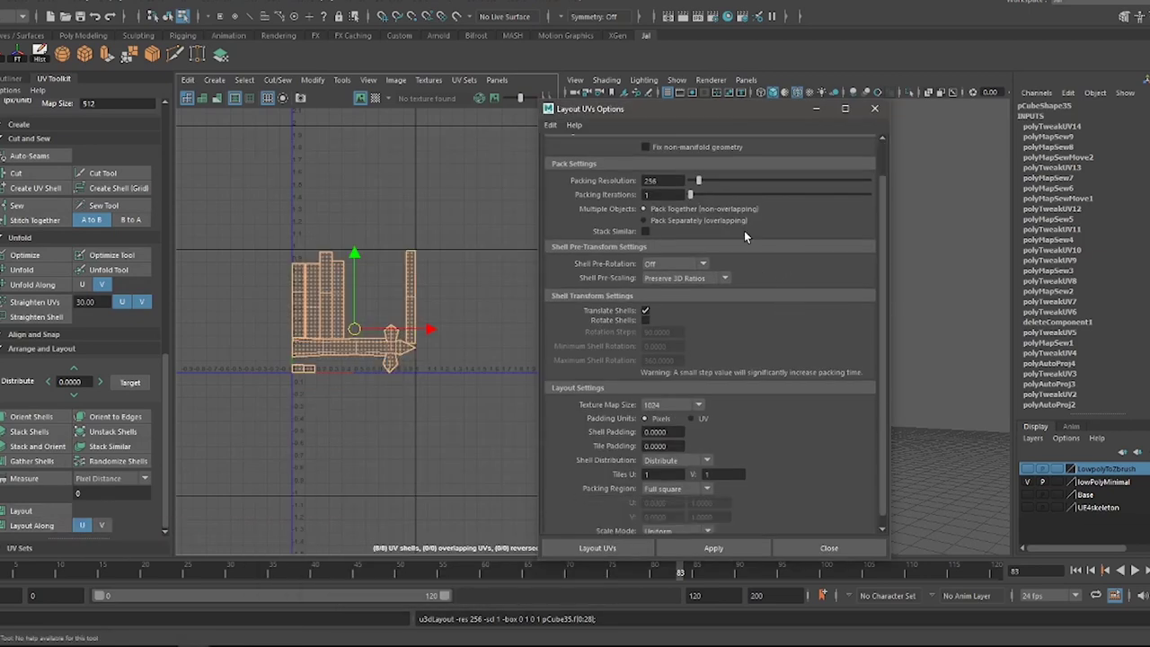
scroll(744, 230, down, 1)
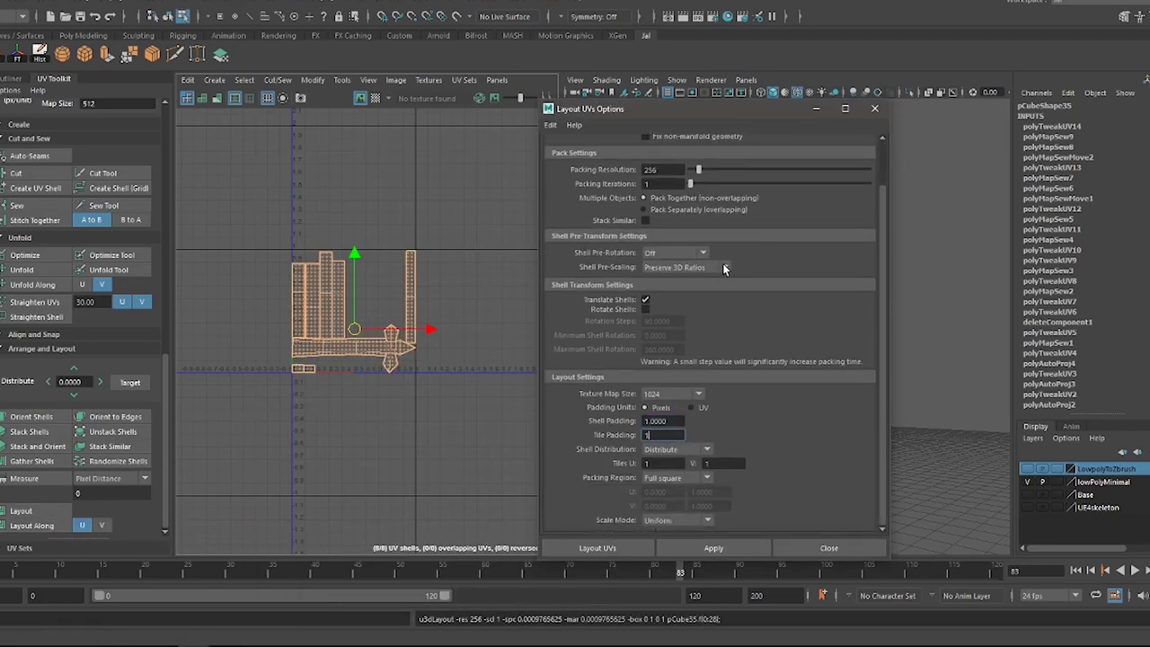
click(673, 306)
key(ctrl+z)
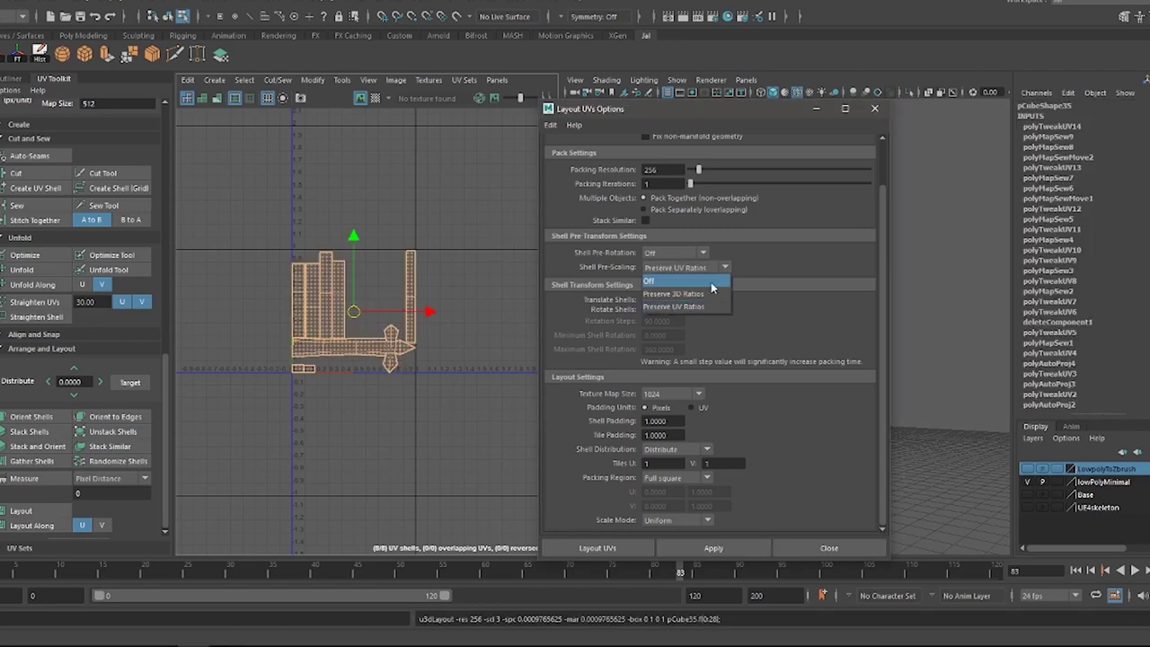
click(708, 293)
key(ctrl+z)
click(597, 547)
key(f)
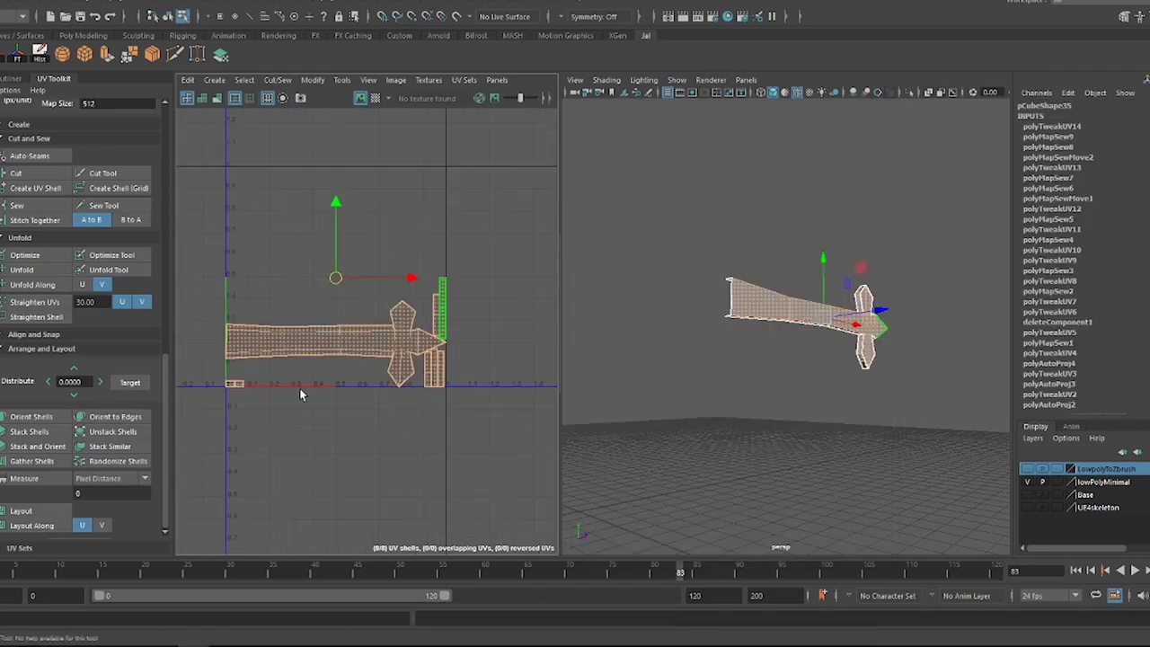
key(F8)
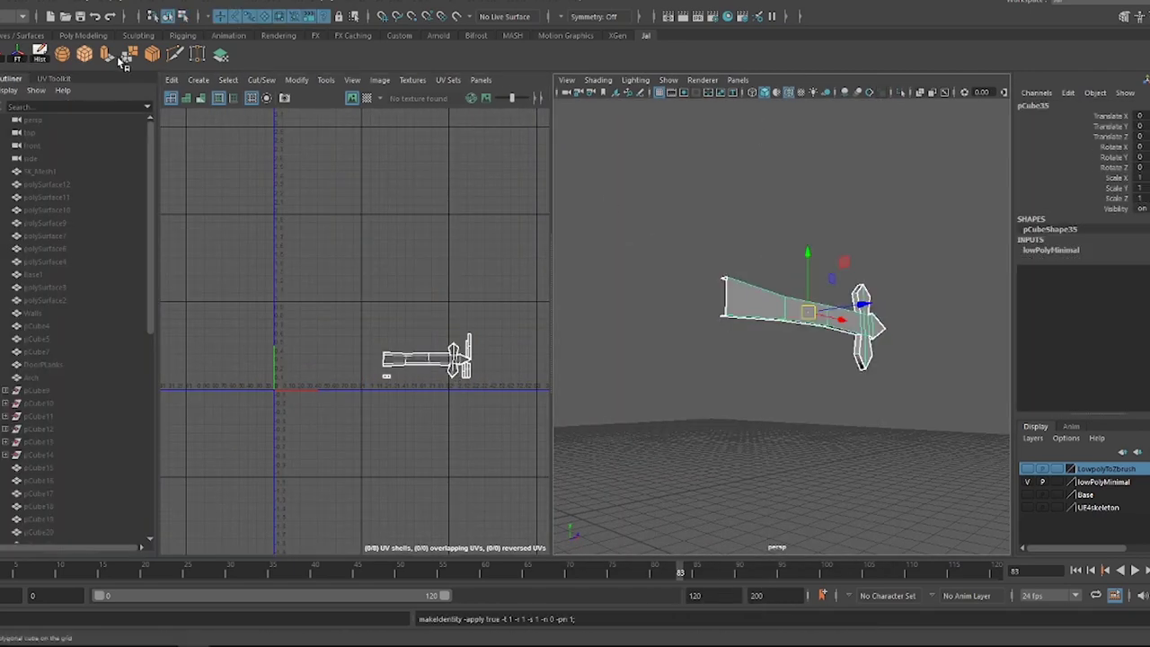
- Rotate the hinge, restore the full scene, and place the duplicate hinge higher on the door
alt+drag(683, 198, 758, 167)
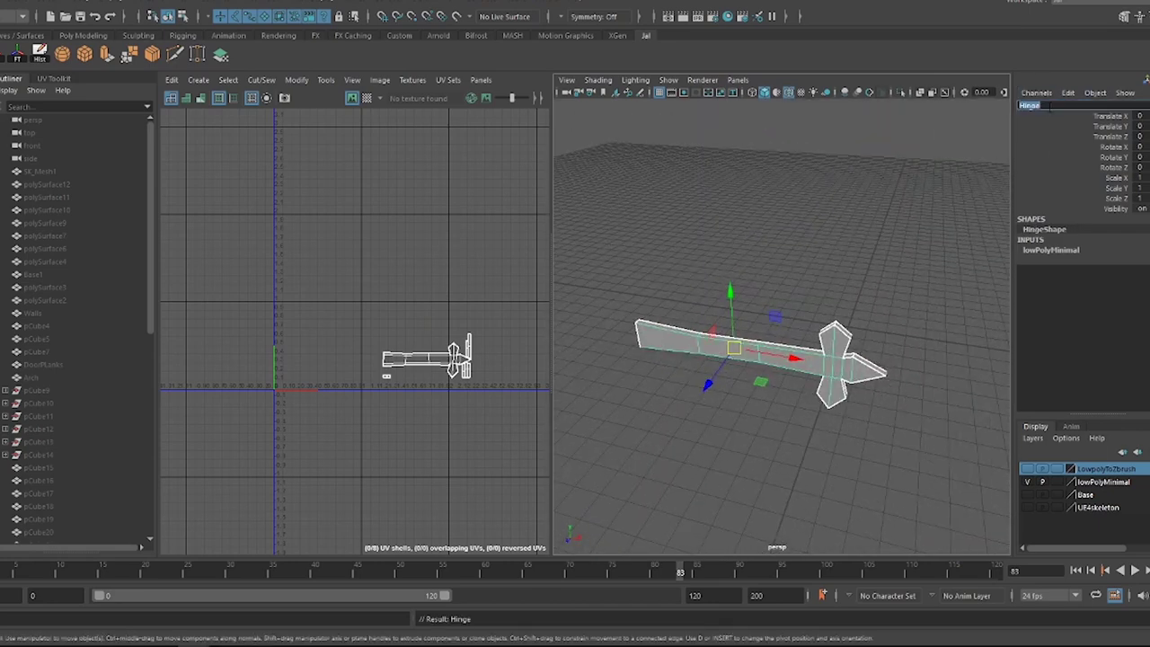
key(e)
alt+drag(914, 312, 936, 345)
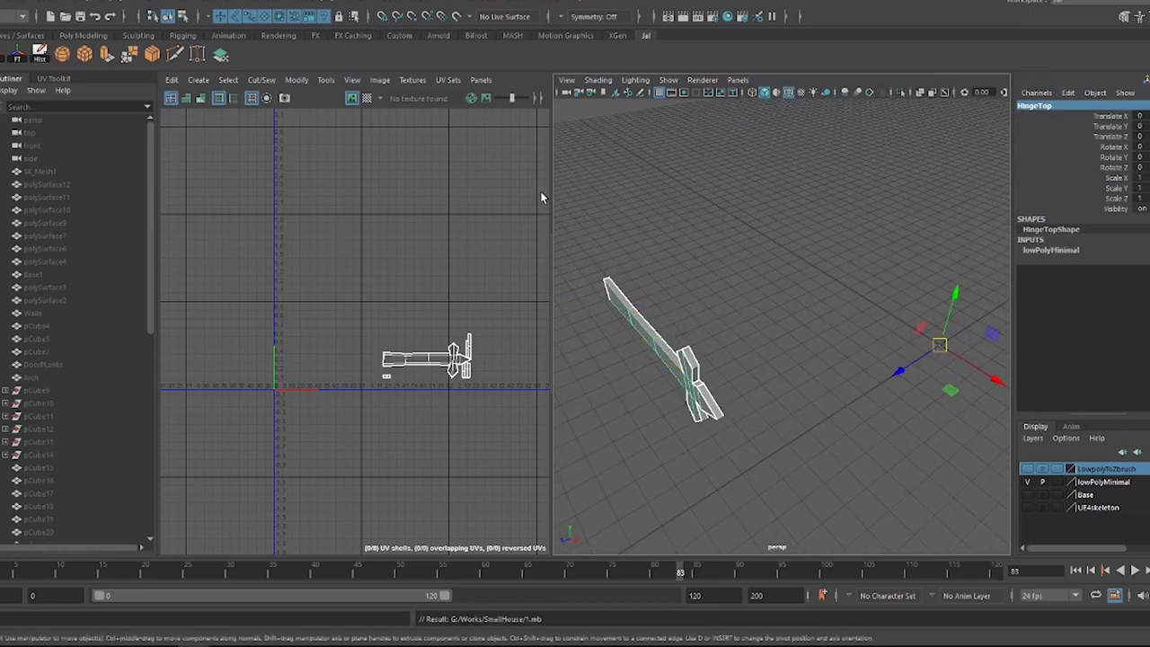
key(ctrl+1)
key(f)
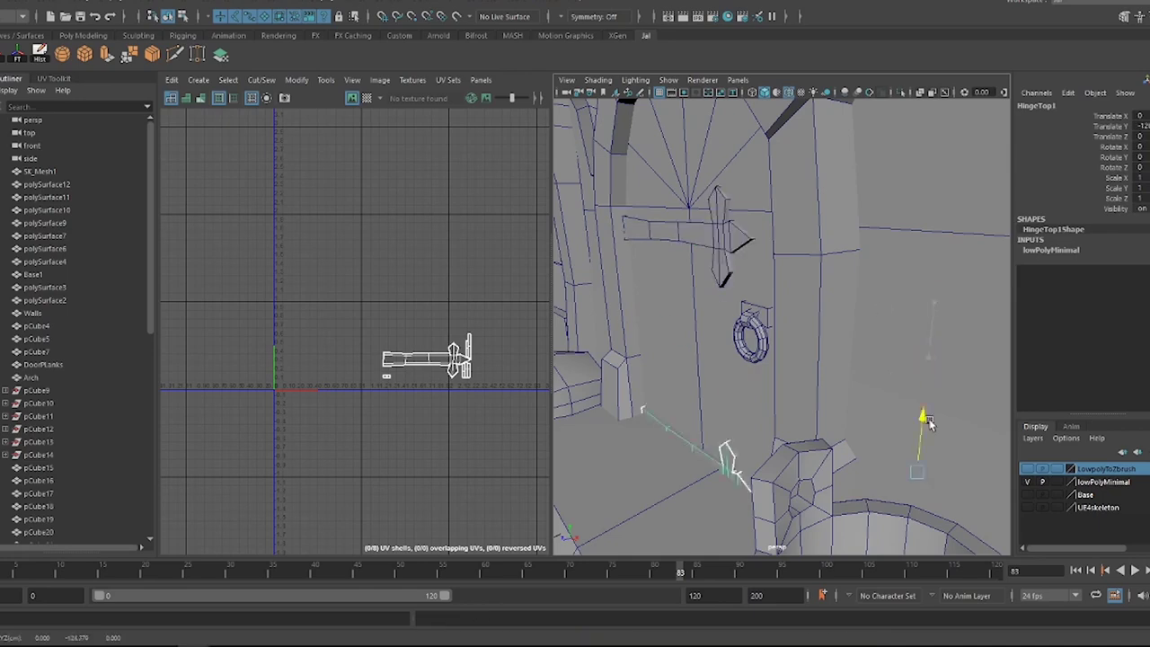
alt+drag(928, 423, 656, 379)
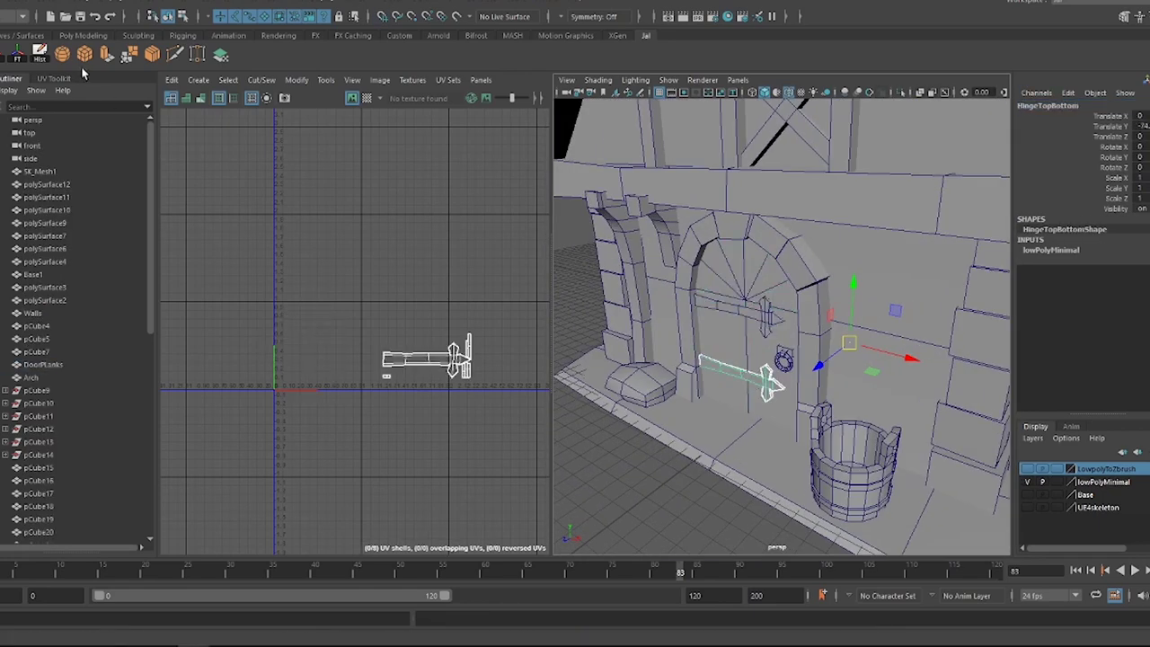
alt+right_drag(771, 330, 732, 333)
alt+drag(731, 334, 799, 346)
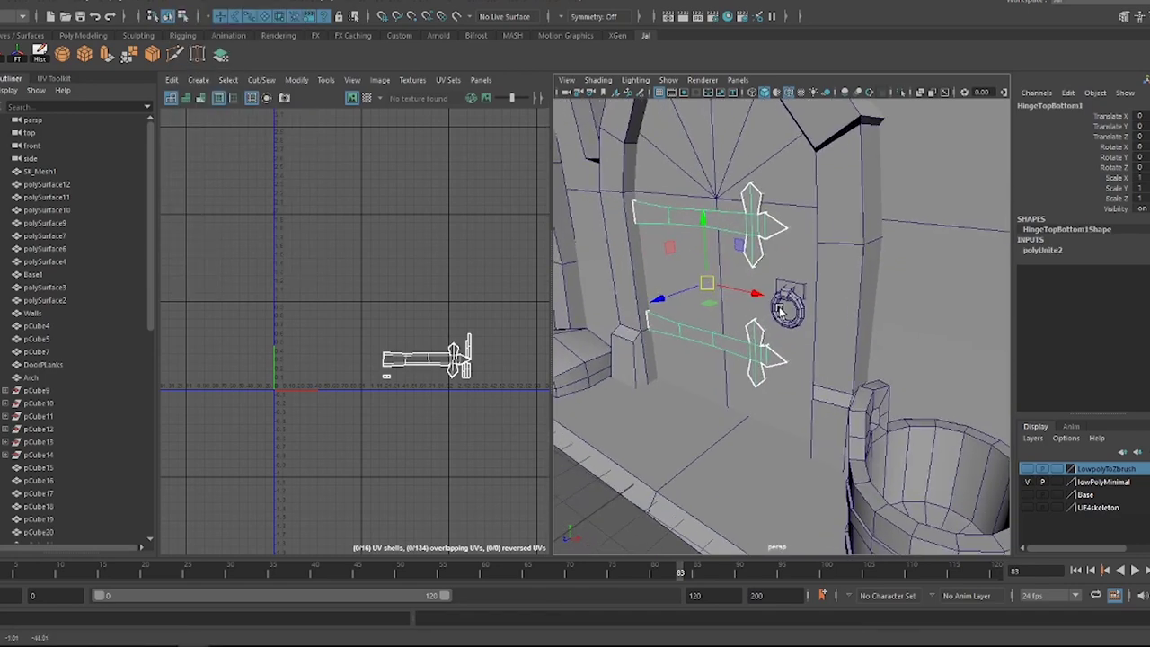
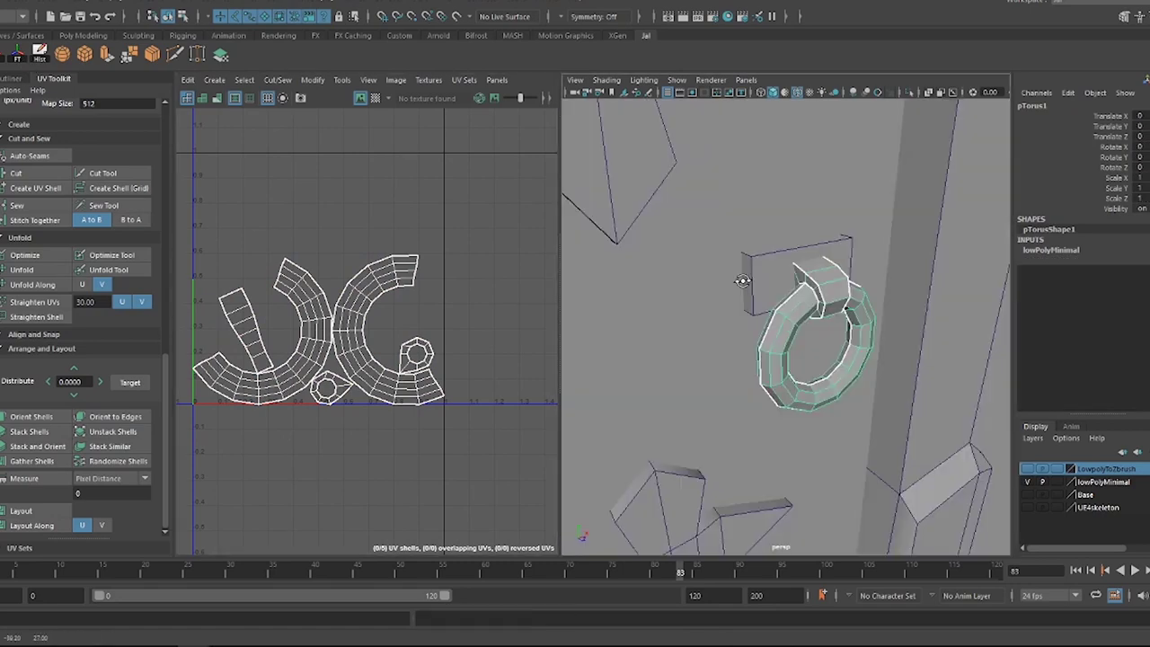
- Select the door handle cube's UVs and enlarge its cross-shaped UV shell
alt+drag(906, 311, 739, 317)
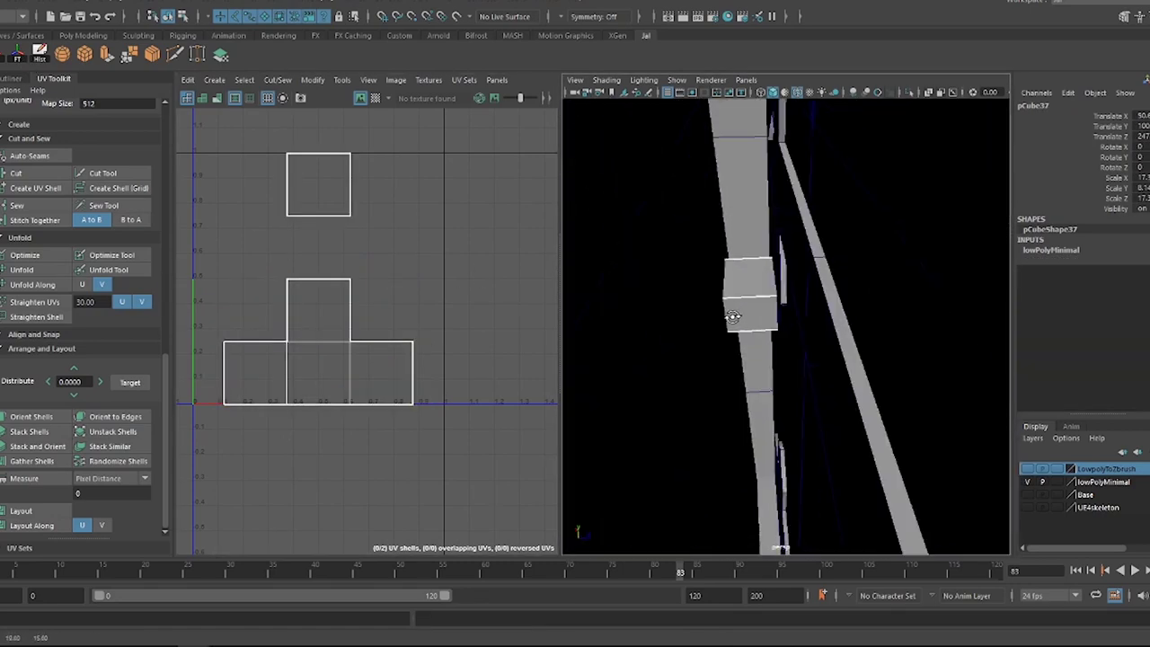
key(f)
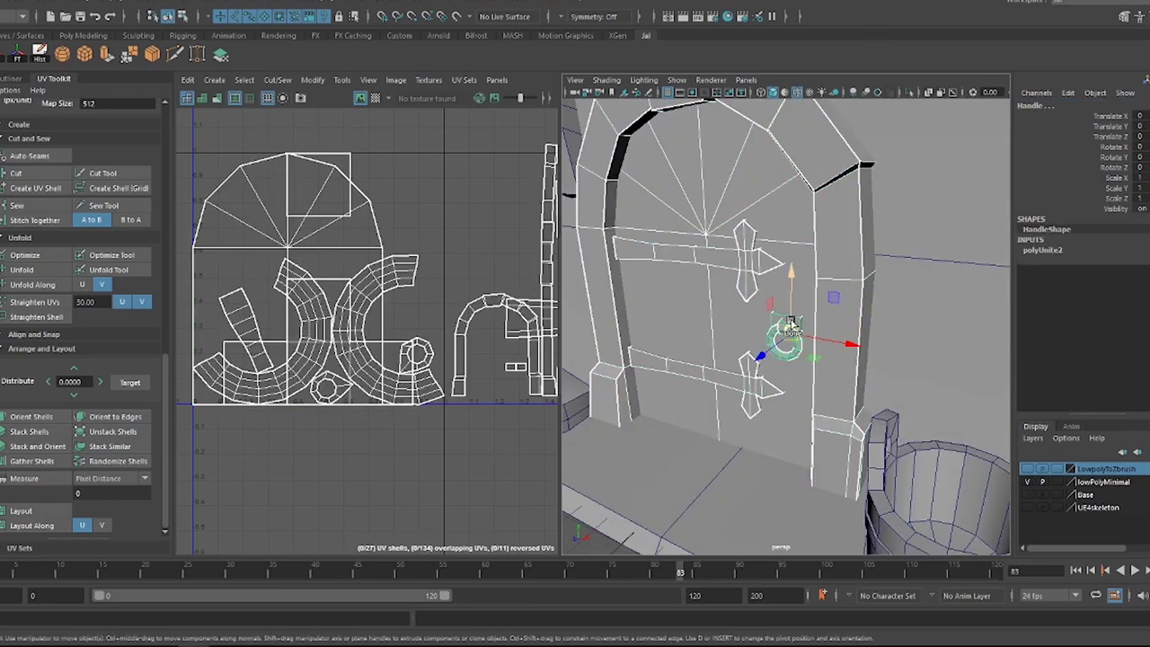
scroll(789, 325, up, 3)
key(ctrl+1)
right_click(319, 256)
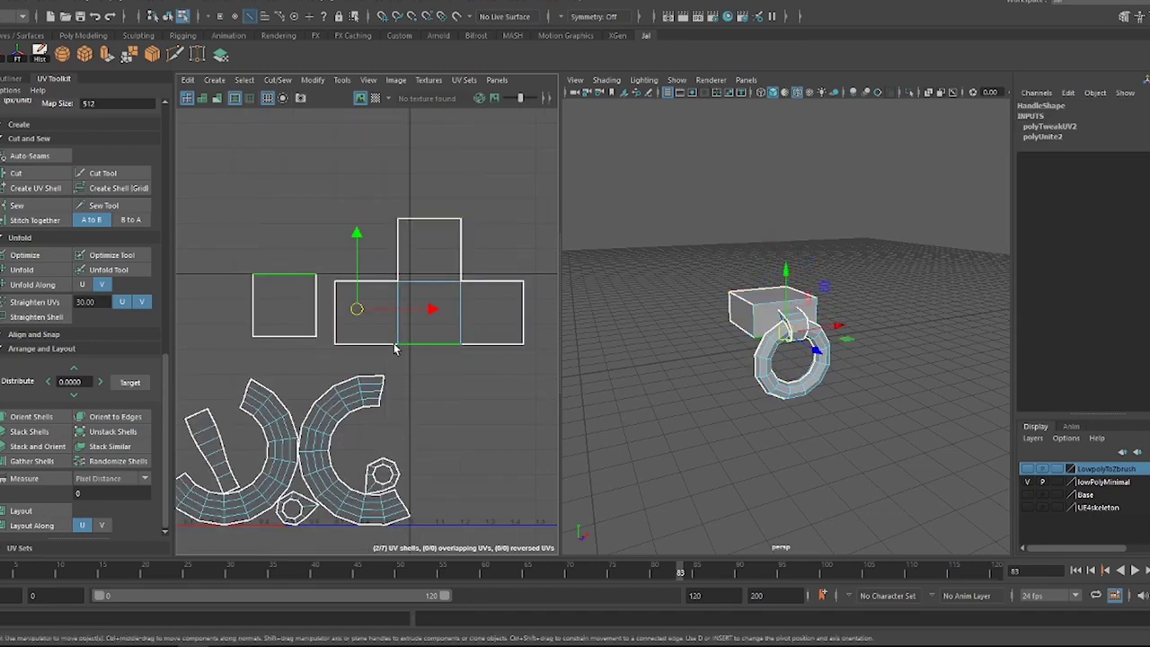
right_drag(452, 309, 408, 256)
scroll(54, 241, up, 5)
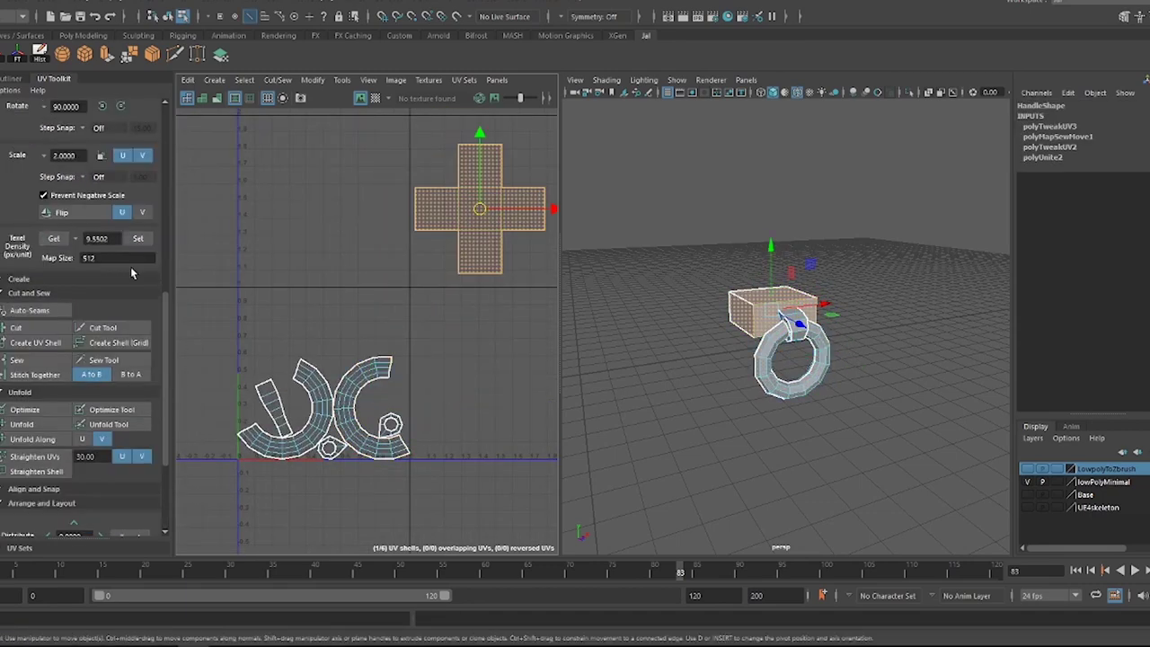
click(396, 409)
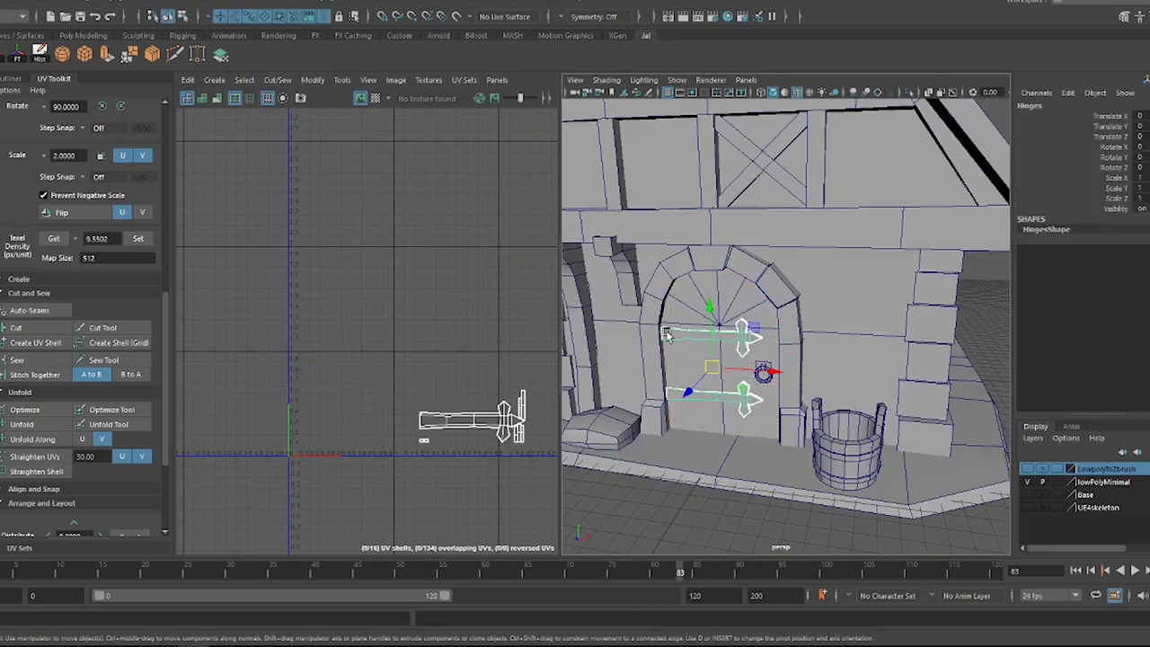
- Insert an extra edge loop on the corner-stone column
alt+drag(761, 373, 809, 306)
click(815, 296)
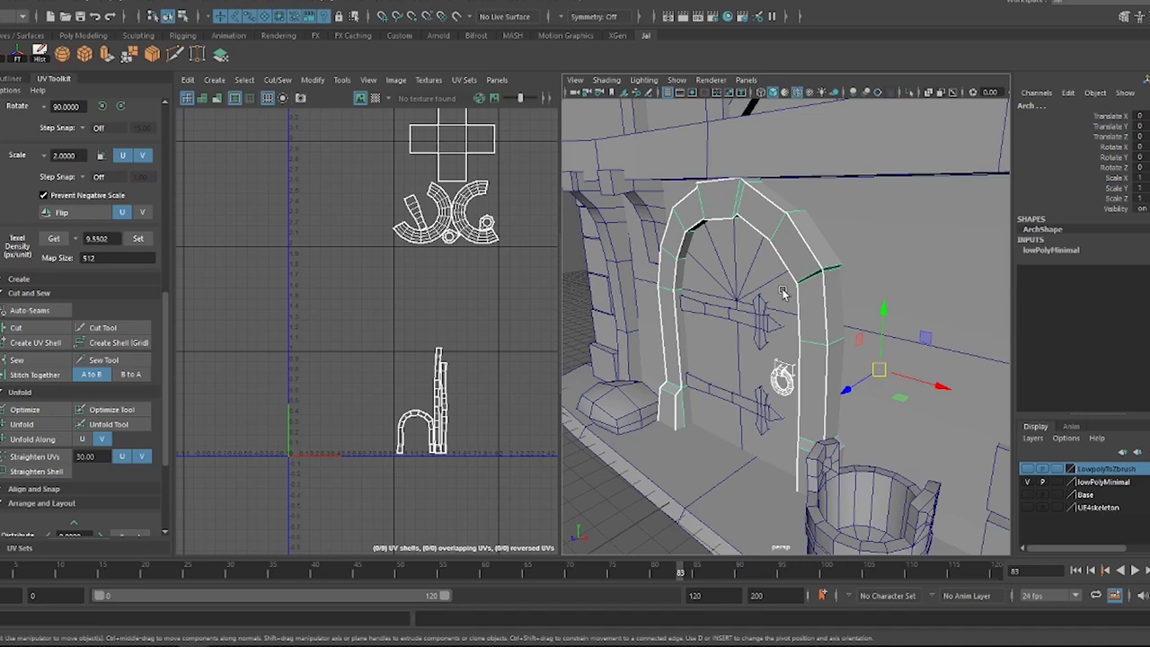
click(667, 181)
key(f)
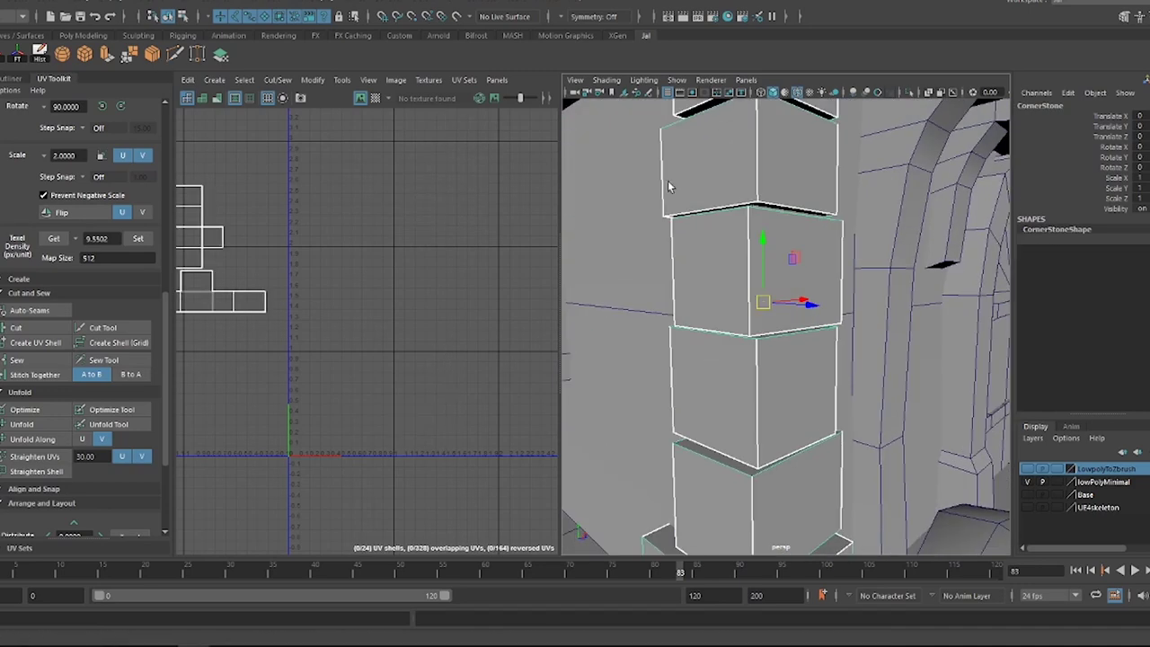
right_click(152, 56)
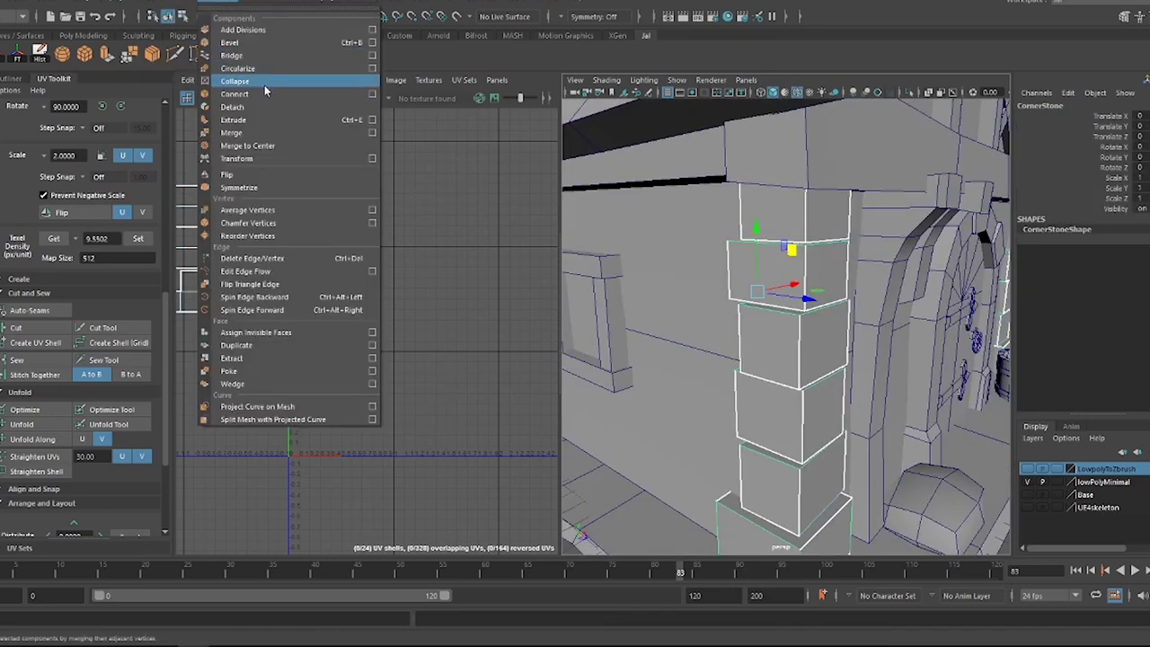
right_click(221, 55)
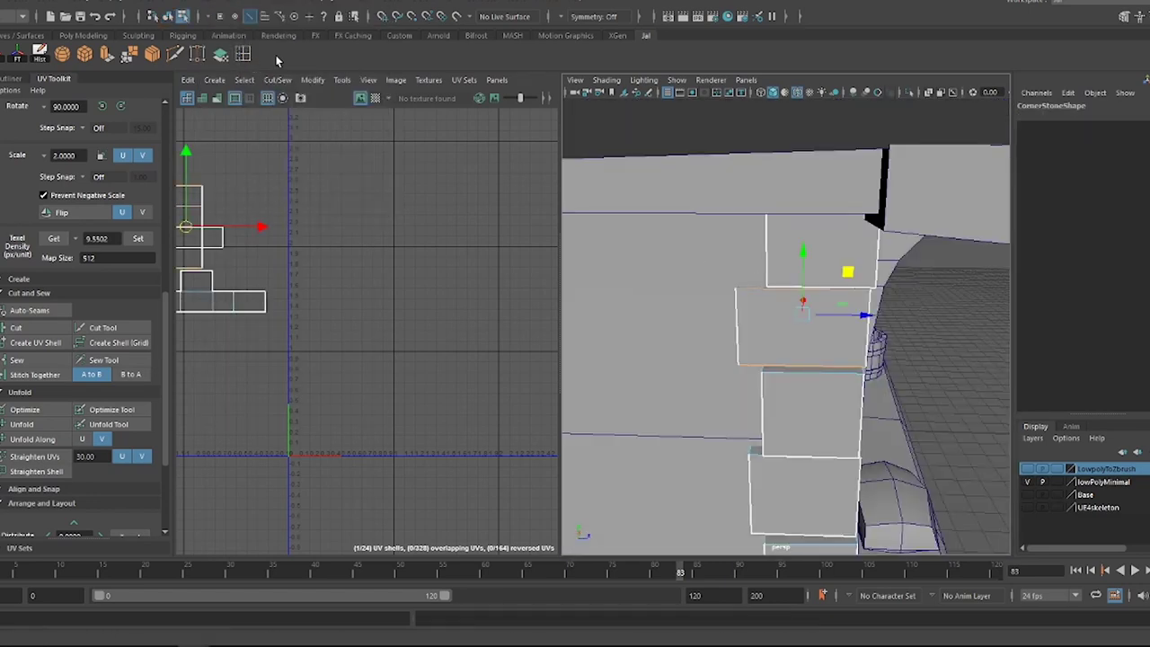
right_click(809, 247)
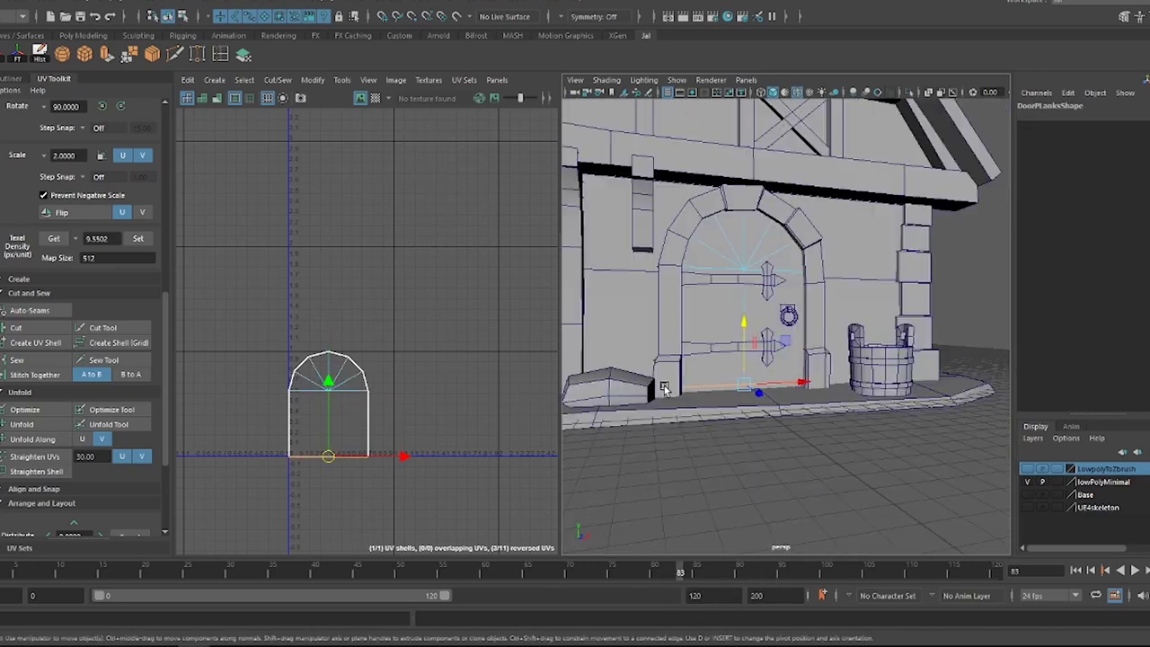
- Isolate the door's base beam to check its UVs, then return to object selection
click(757, 351)
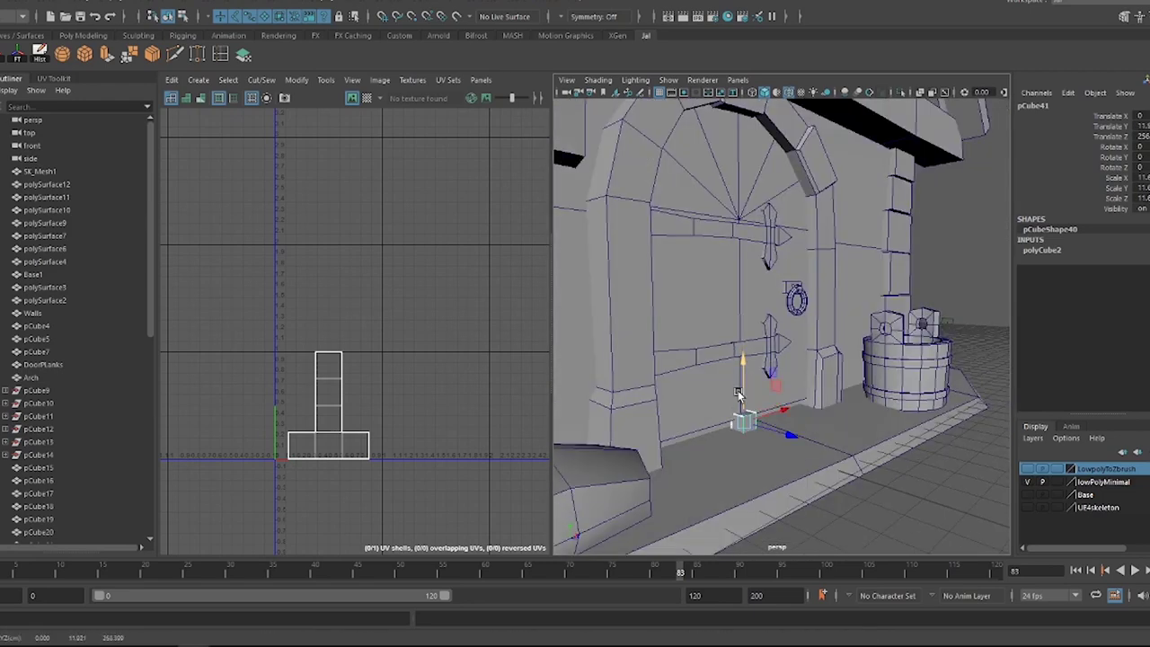
alt+drag(831, 385, 753, 368)
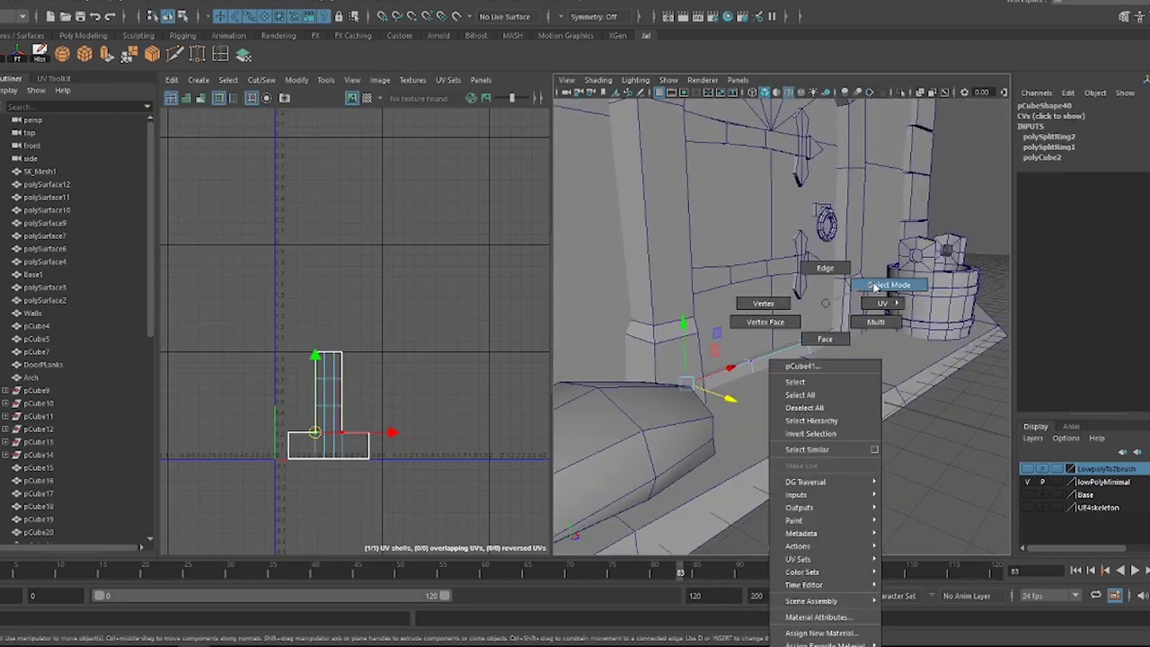
key(alt+h)
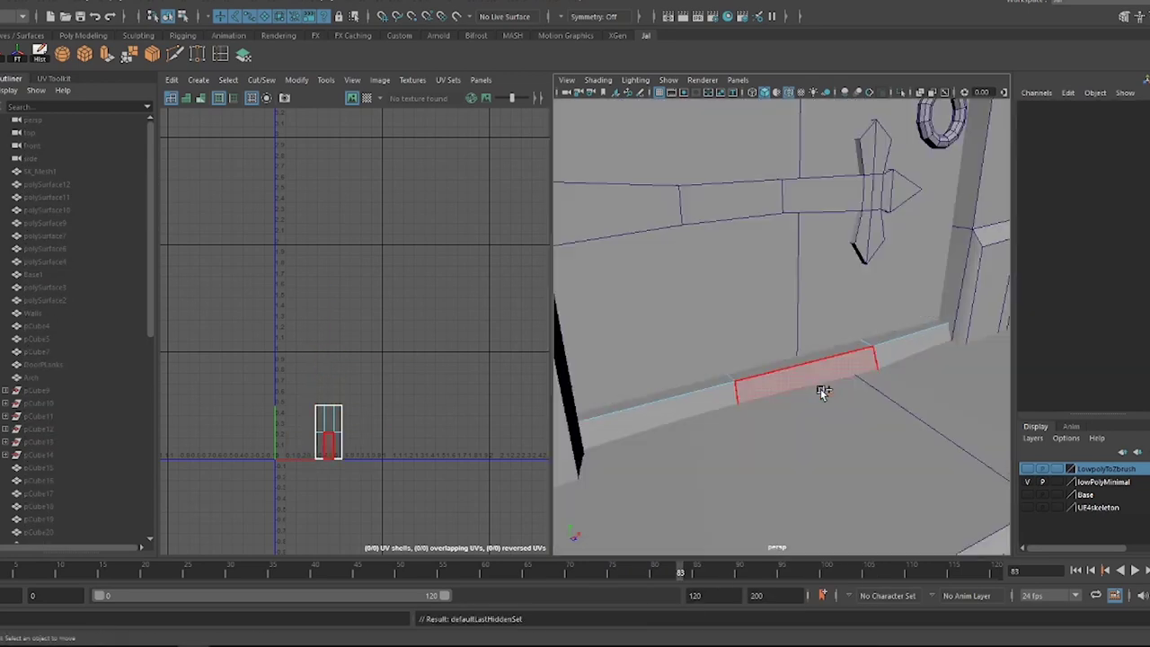
key(ctrl+shift+h)
alt+drag(824, 392, 881, 306)
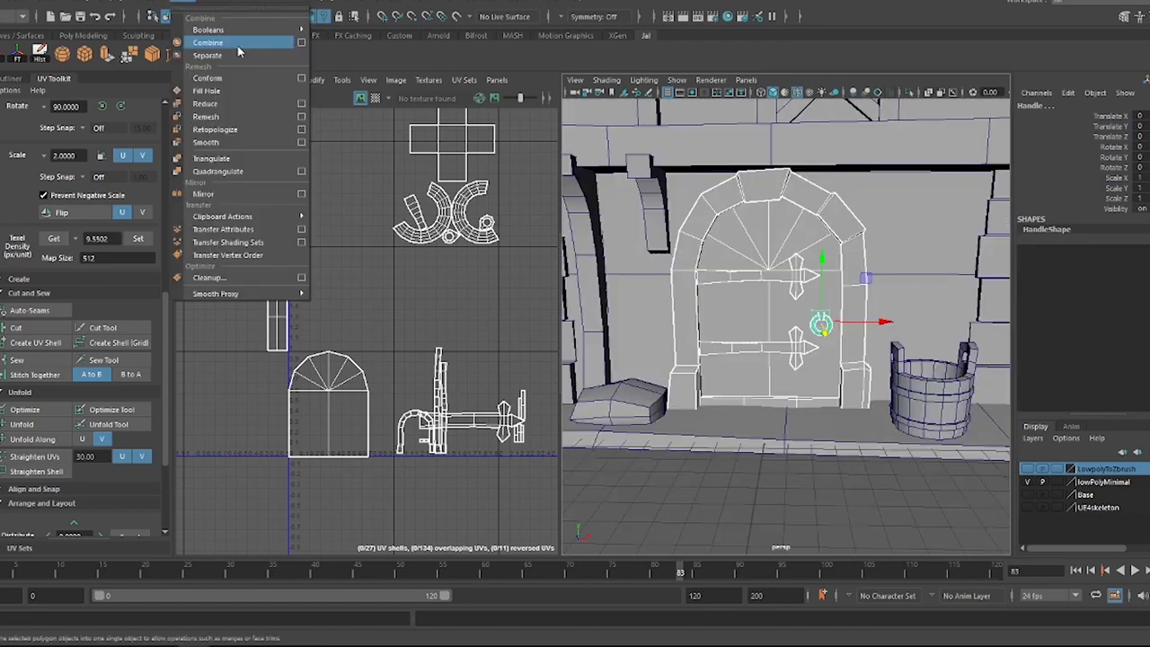
- Combine the door pieces and select their UV shells for layout at texel density 0.3936
click(243, 44)
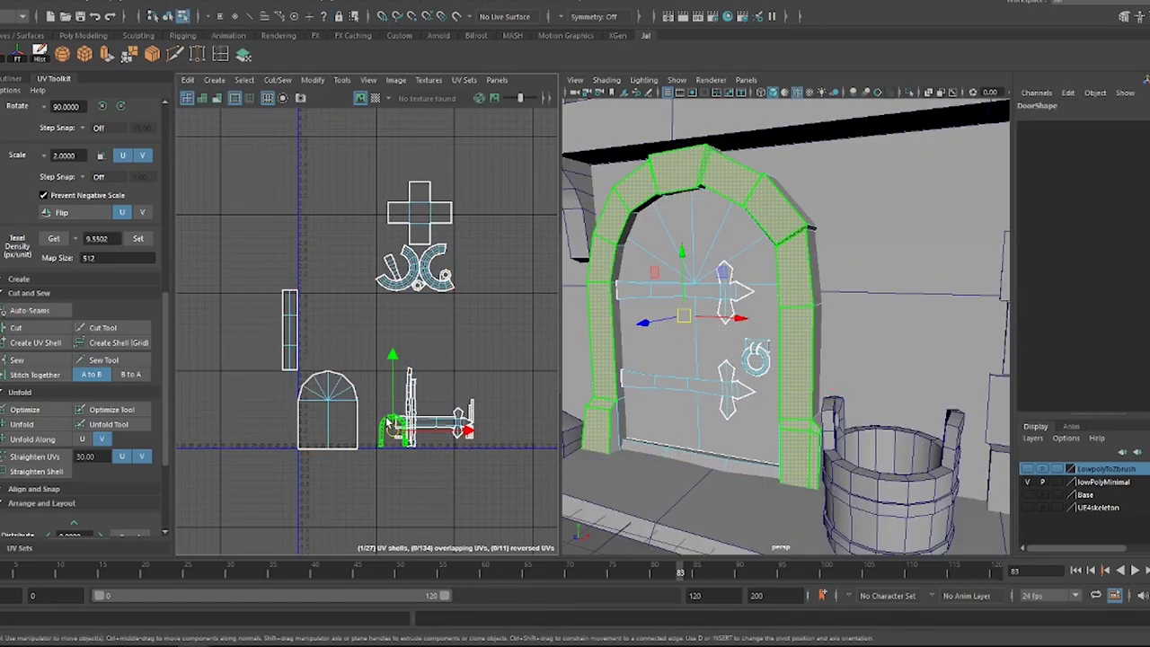
click(331, 399)
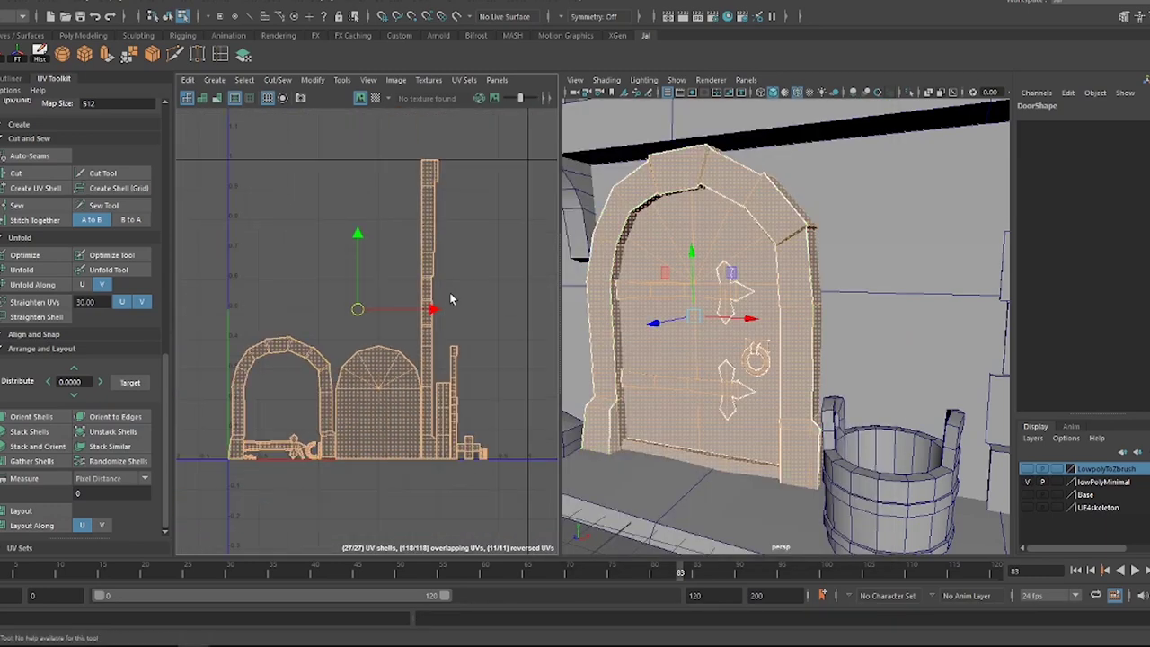
click(381, 270)
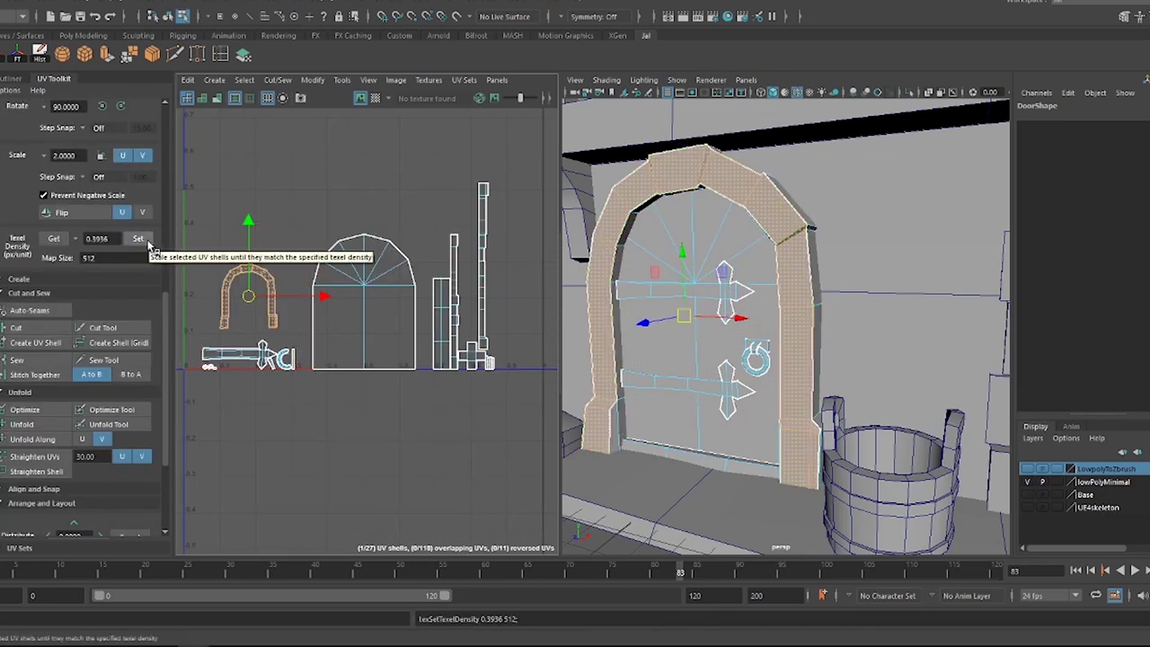
click(437, 295)
scroll(224, 263, down, 2)
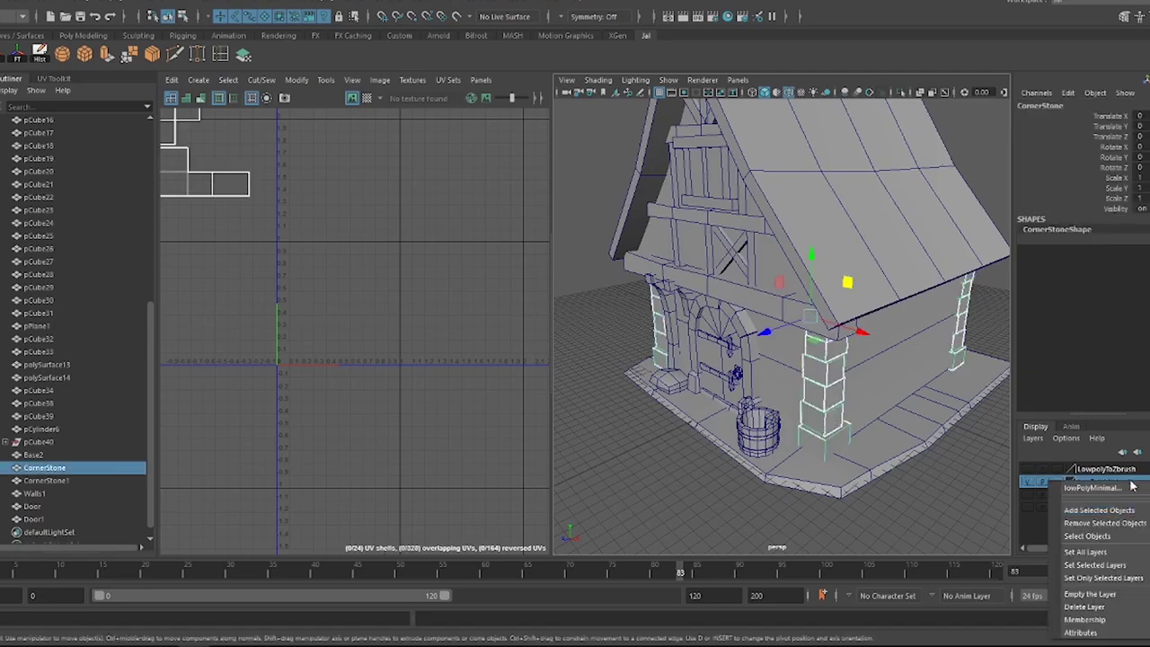
- Select the horizontal wall beam and bring it close into view from below
click(1025, 480)
click(1027, 480)
alt+drag(823, 410, 629, 315)
click(726, 269)
mouse_move(726, 270)
alt+mouse_down()
mouse_move(568, 258)
mouse_move(628, 269)
alt+mouse_up()
scroll(531, 300, up, 2)
scroll(801, 310, up, 3)
scroll(801, 310, up, 2)
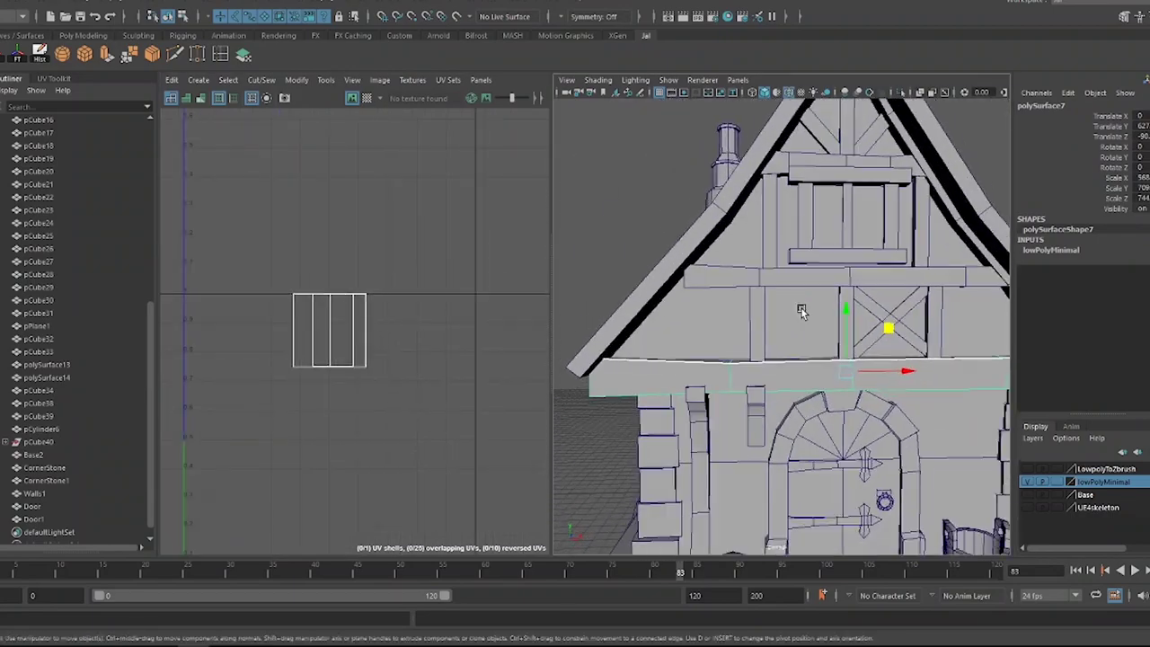
shift+right_drag(816, 321, 835, 269)
mouse_move(835, 269)
alt+mouse_down()
mouse_move(629, 270)
mouse_move(707, 256)
mouse_move(683, 269)
alt+mouse_up()
- Sew the wall beam's UV edges and unfold them into one long strip
click(54, 79)
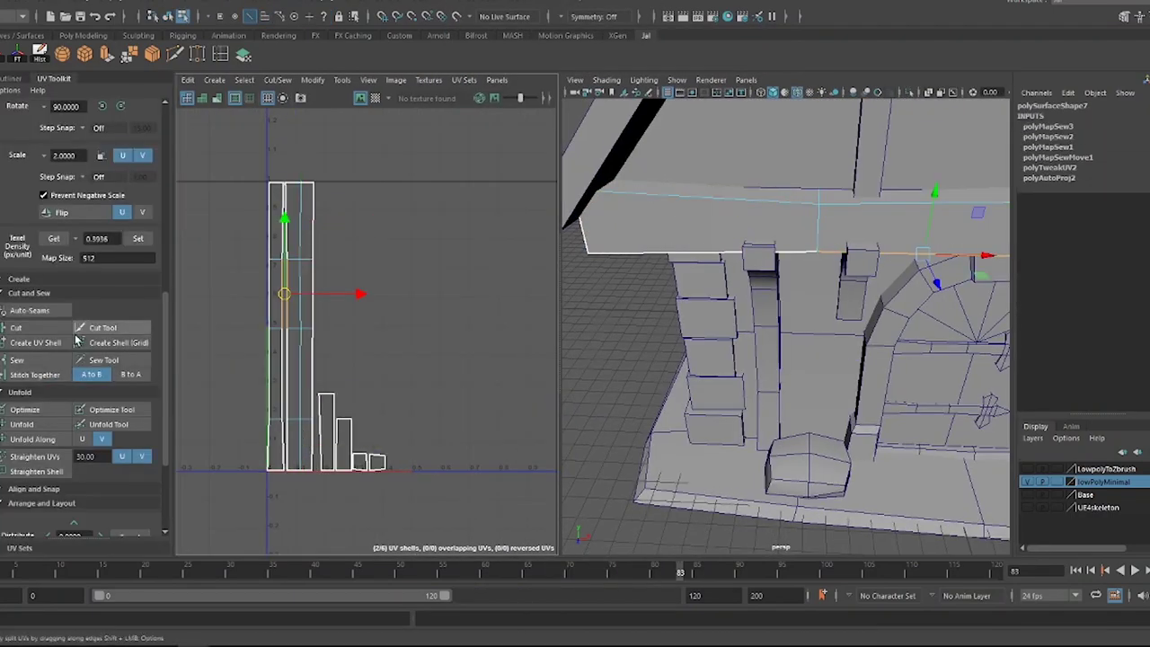
click(276, 216)
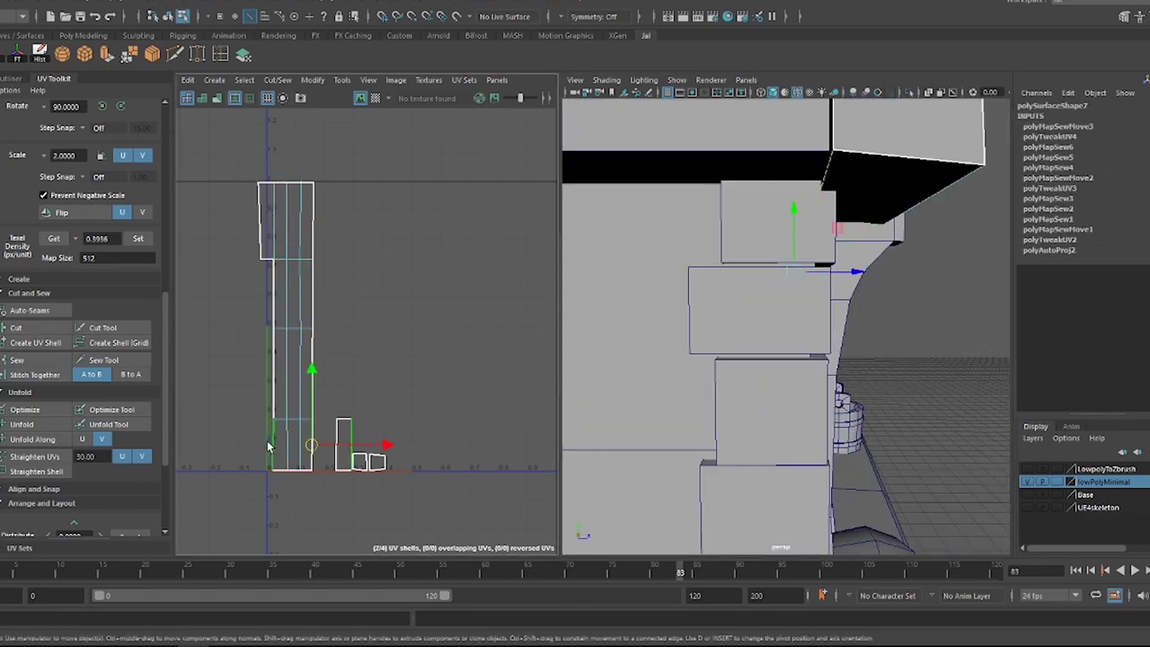
shift+right_drag(317, 191, 296, 215)
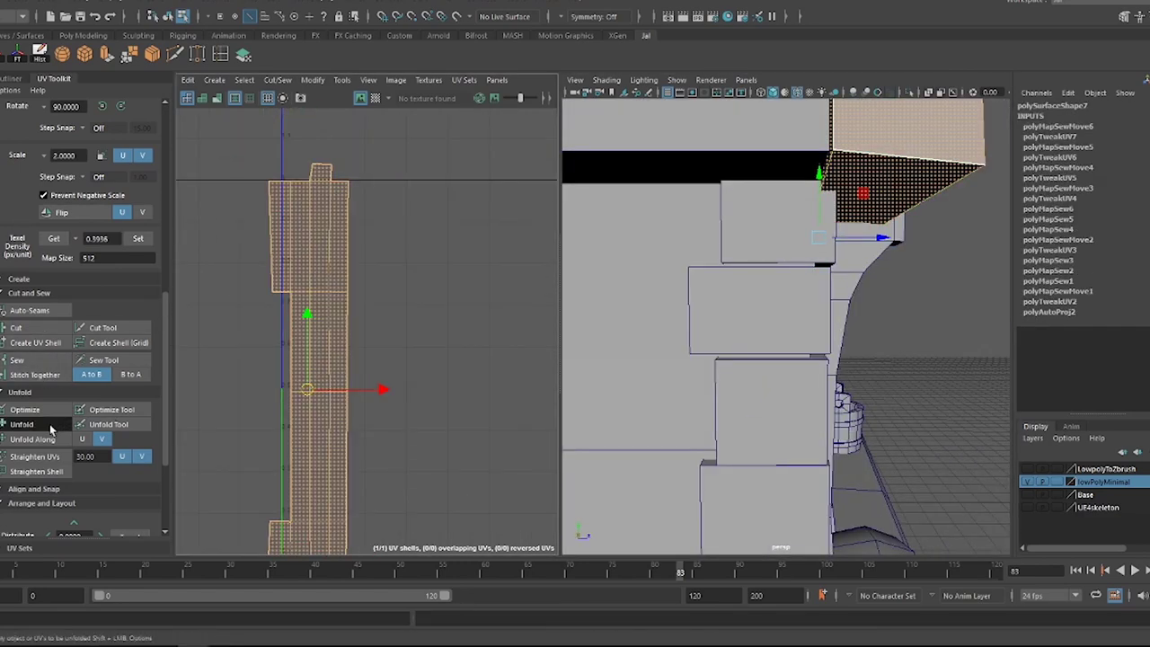
click(59, 426)
key(F8)
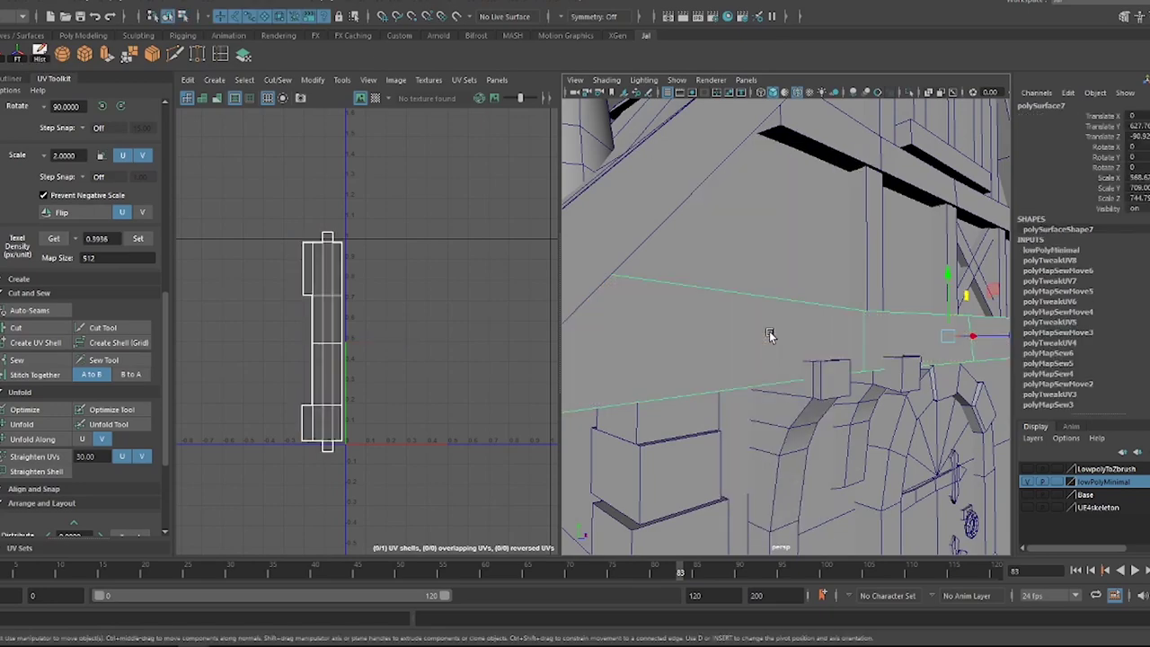
mouse_move(770, 334)
alt+mouse_down()
mouse_move(841, 227)
mouse_move(808, 297)
mouse_move(778, 313)
alt+mouse_up()
scroll(841, 226, down, 5)
scroll(790, 312, up, 5)
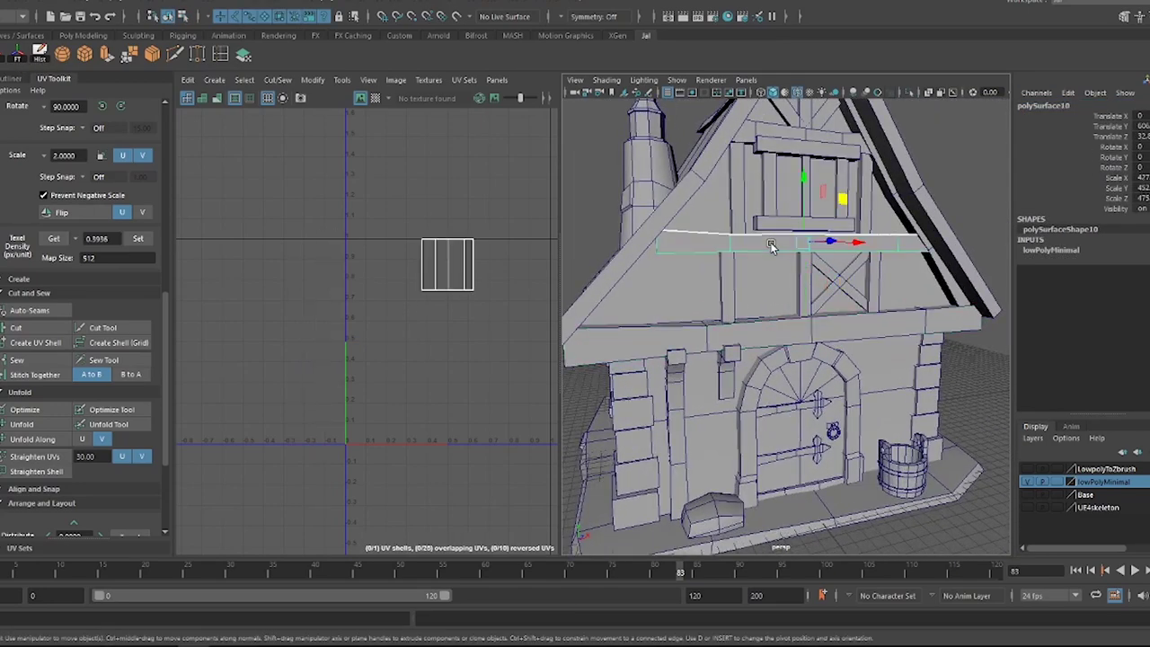
- Apply automatic UV projection to the gable plank and isolate it
click(449, 3)
click(513, 71)
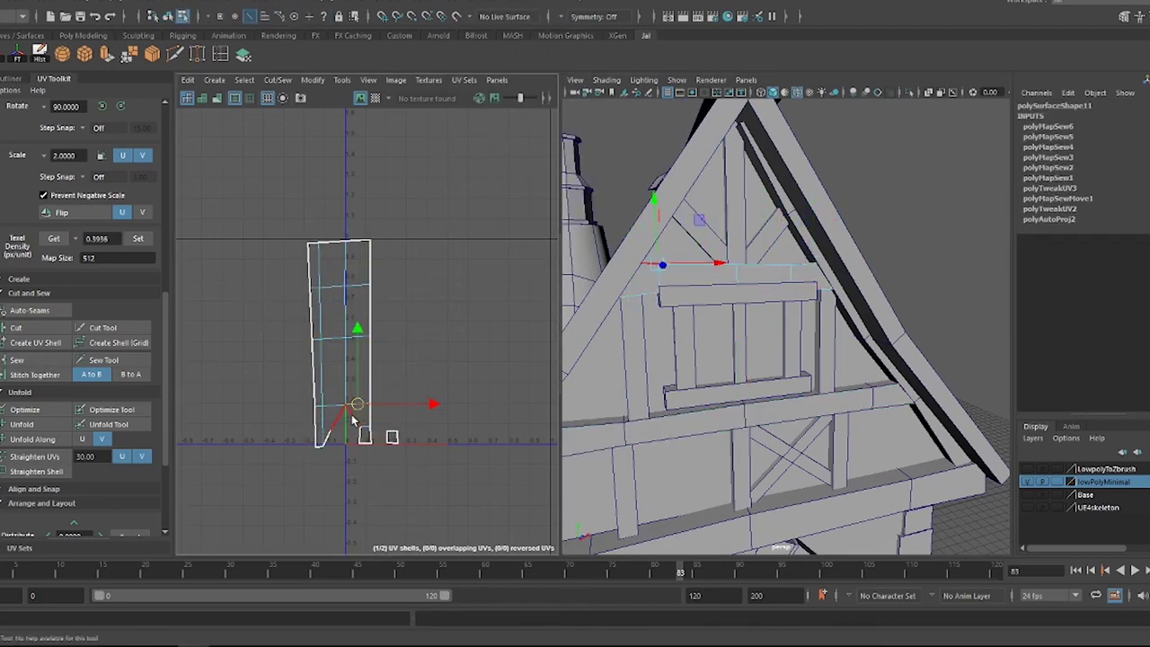
right_click(744, 329)
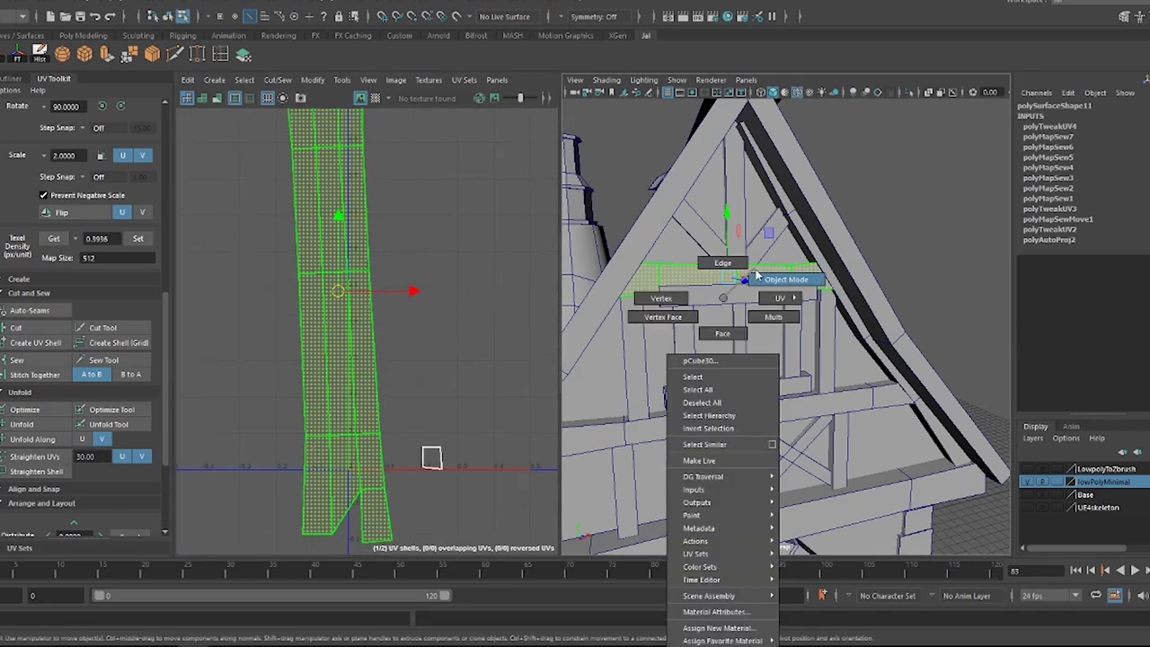
key(alt+h)
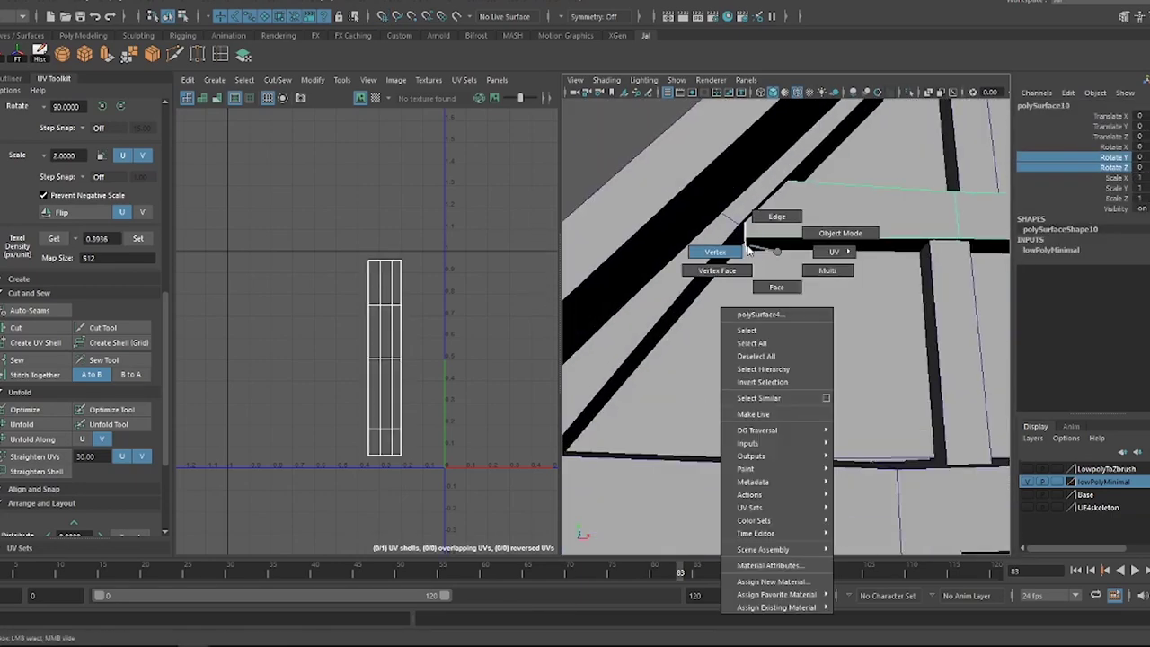
right_drag(770, 247, 718, 250)
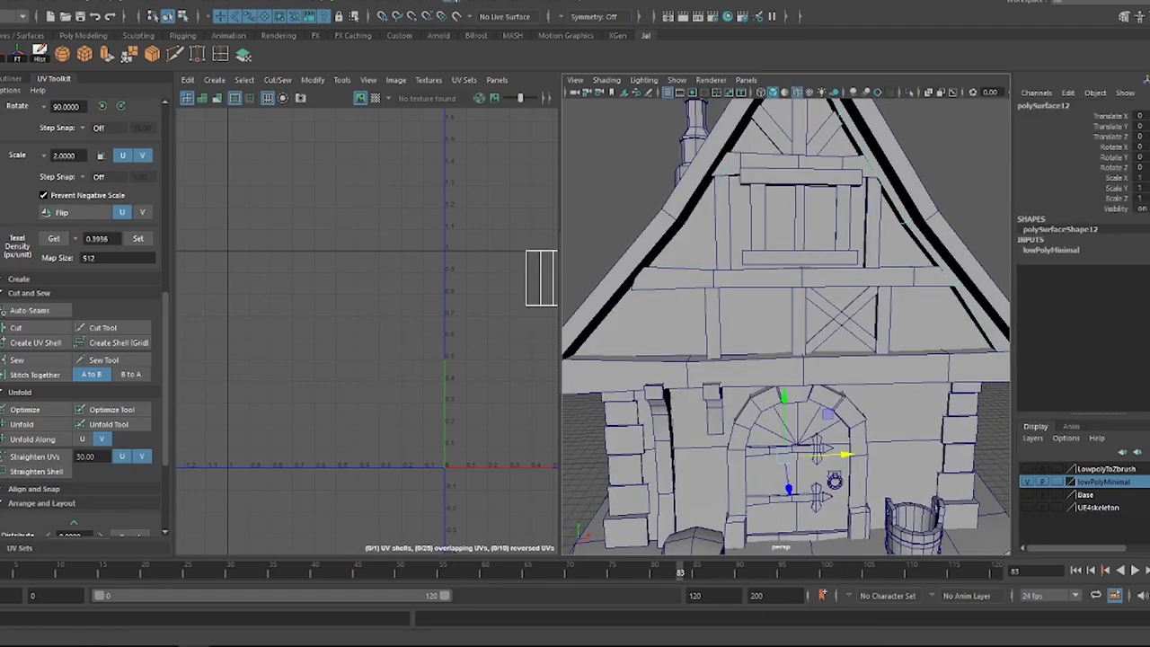
- Isolate the roof beam and inspect its UVs in the UV editor
click(765, 251)
key(alt+h)
right_click(806, 239)
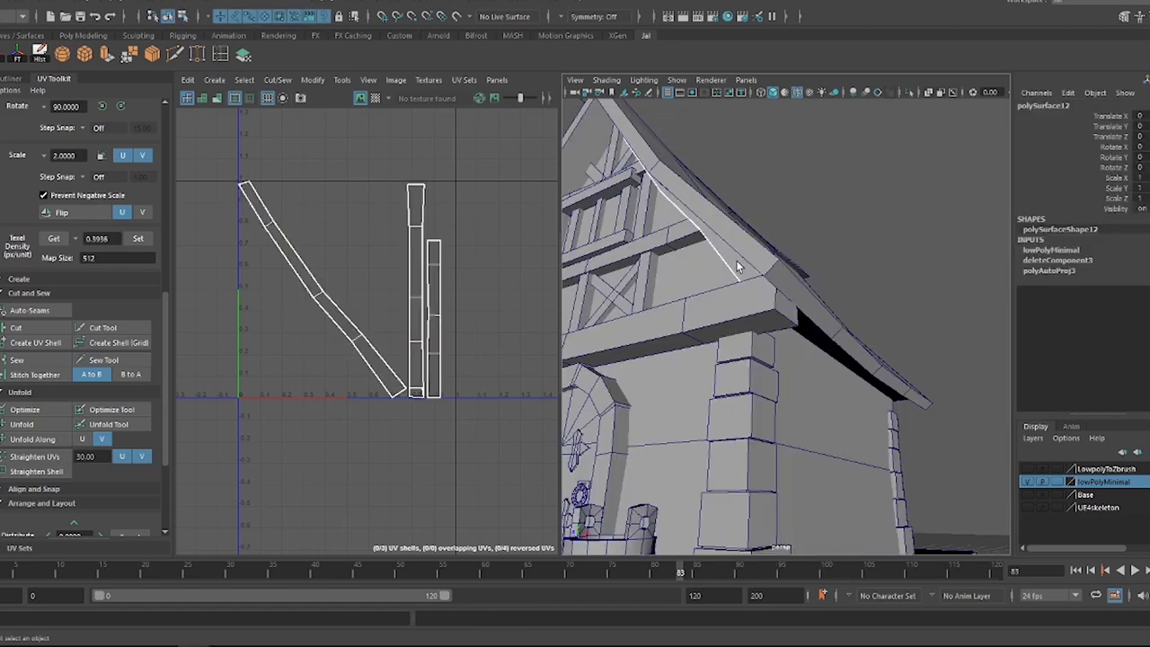
right_click(395, 288)
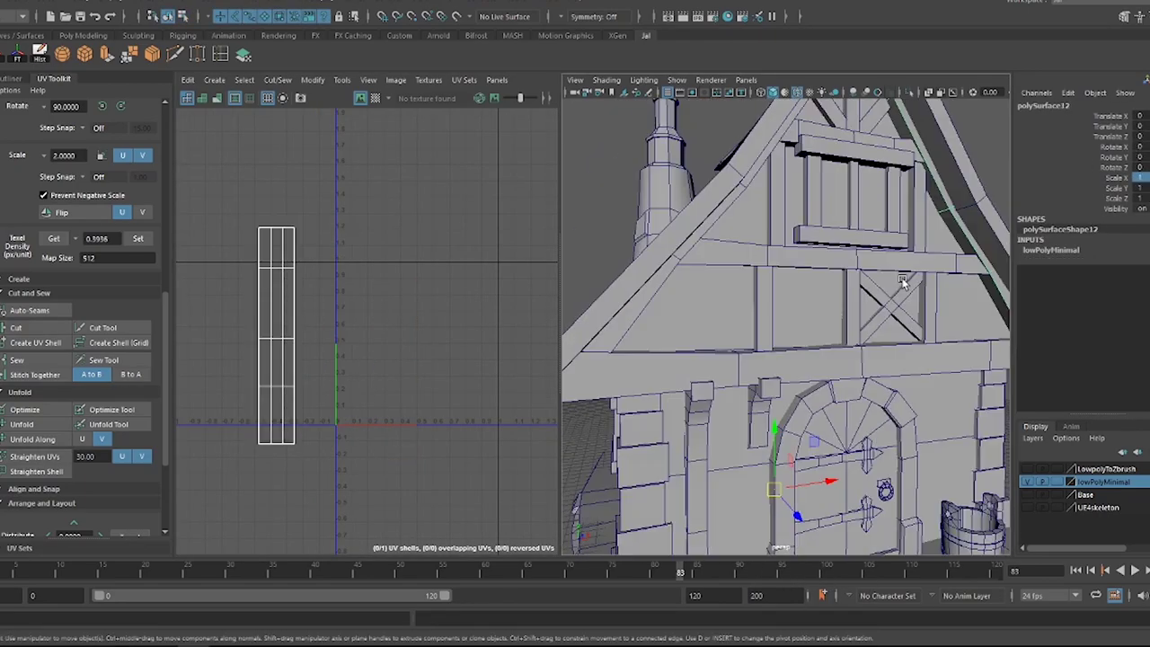
- Auto-project UVs onto the selected piece and adjust its shell with scale and move
click(453, 7)
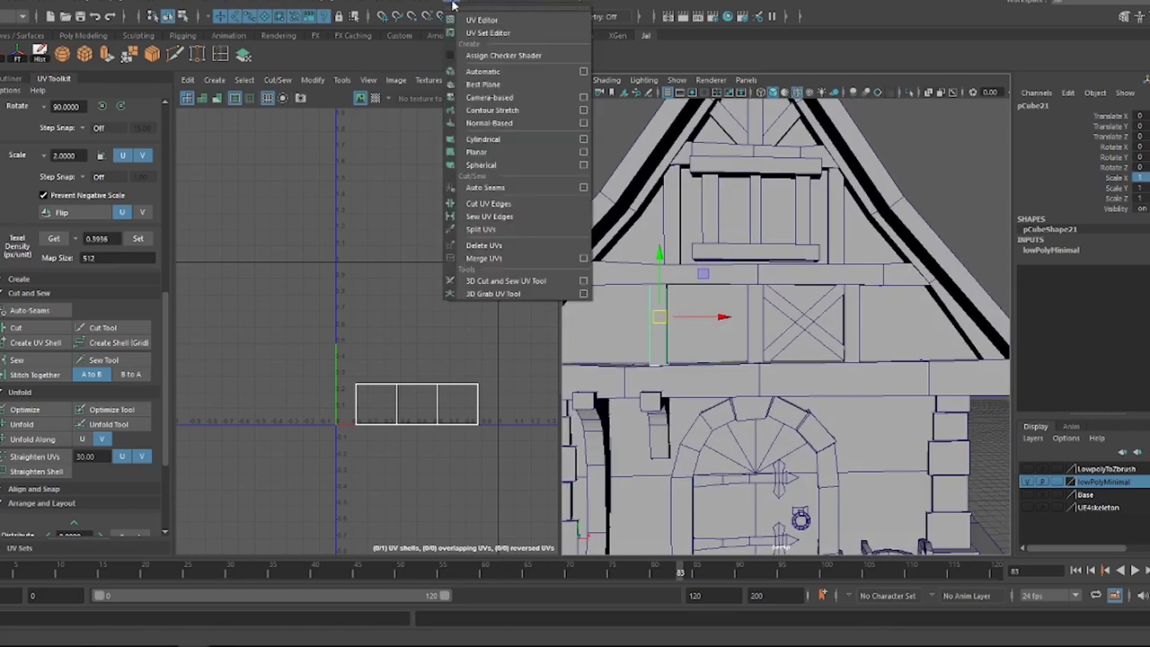
click(482, 71)
click(453, 296)
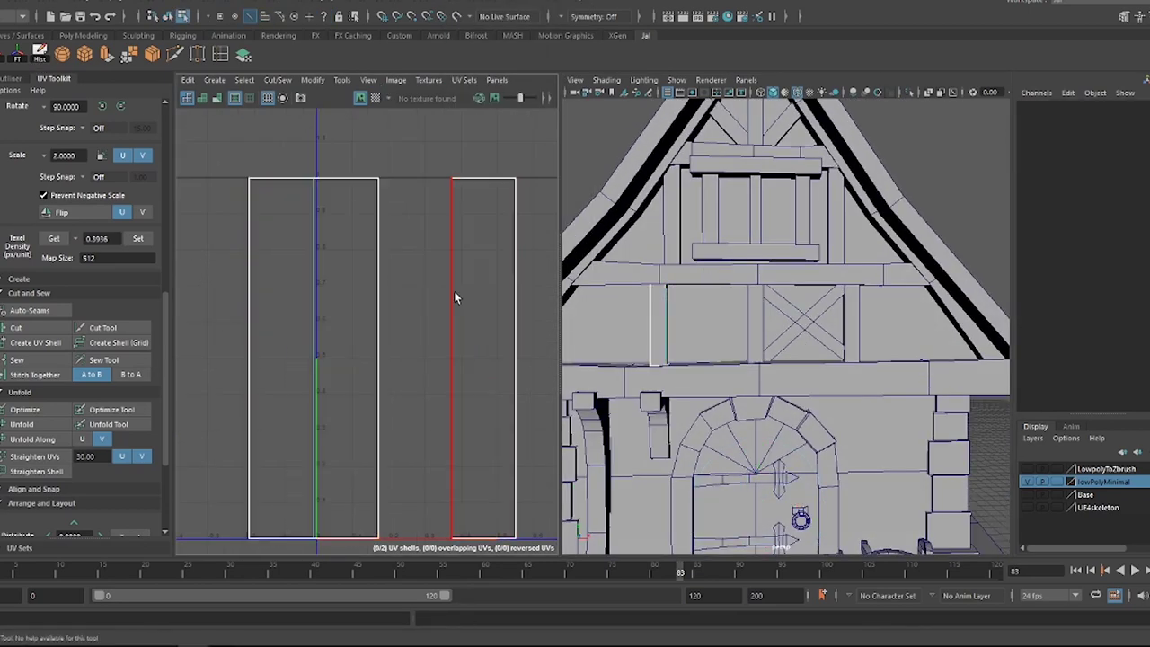
scroll(395, 356, down, 3)
key(r)
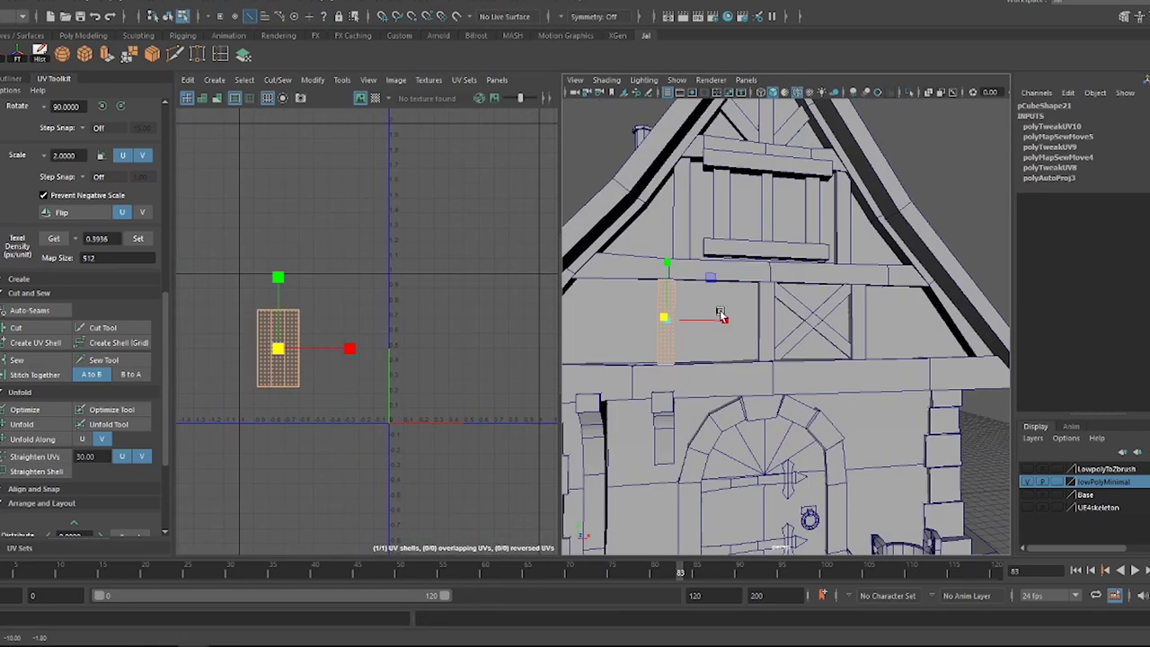
alt+drag(719, 314, 726, 289)
scroll(726, 289, up, 3)
key(w)
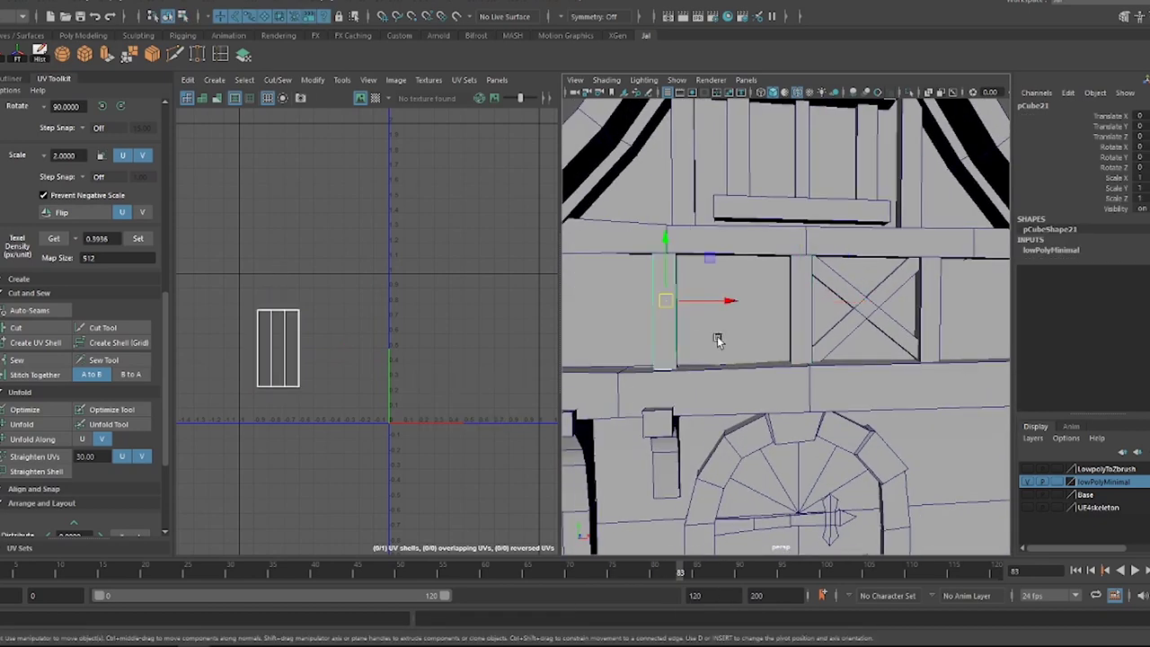
- Auto-project, sew and unfold the first X-brace's UVs
alt+drag(985, 302, 836, 321)
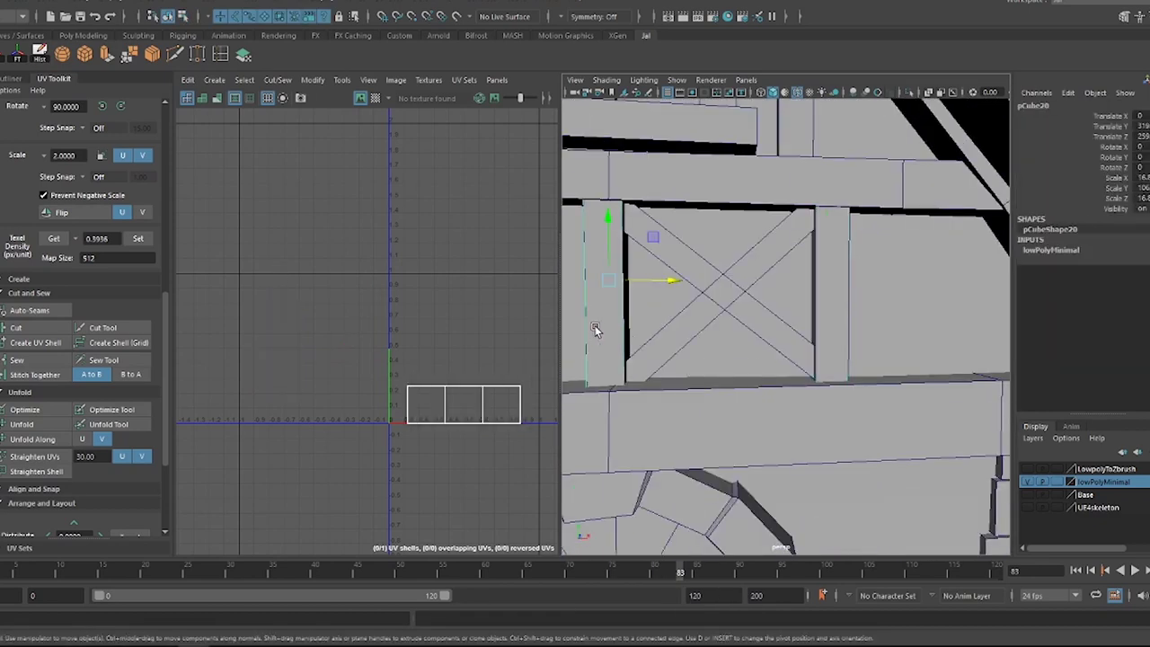
mouse_move(596, 326)
alt+mouse_down()
mouse_move(813, 338)
mouse_move(707, 352)
mouse_move(796, 321)
alt+mouse_up()
click(813, 338)
scroll(744, 342, up, 3)
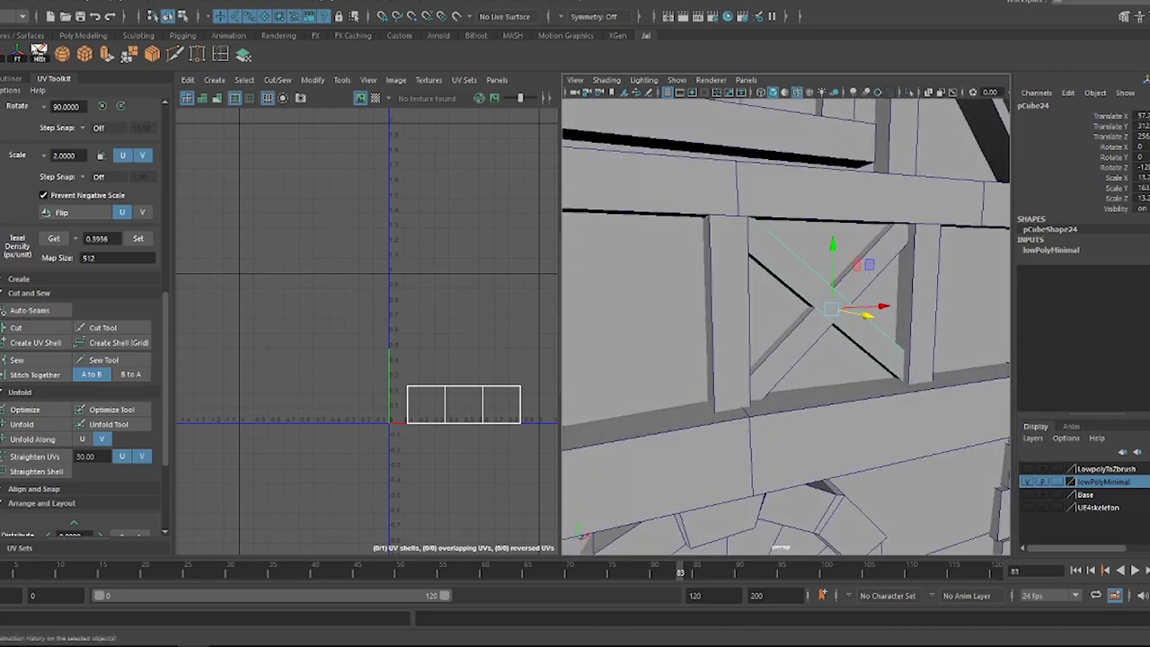
click(456, 16)
click(504, 72)
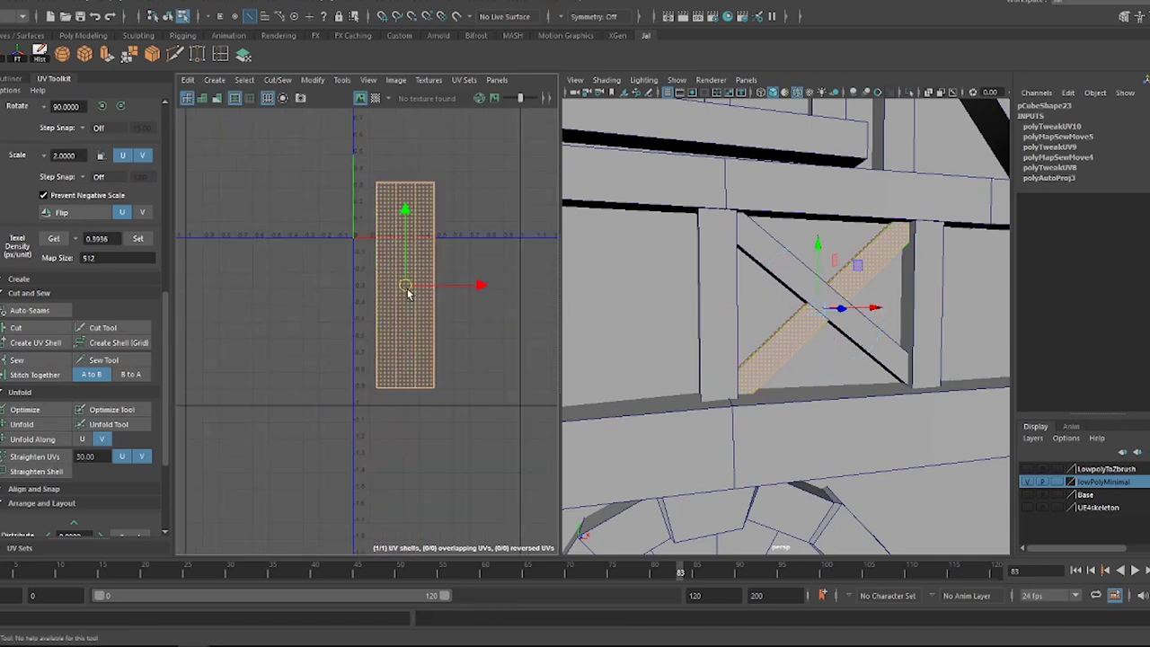
- Select the other diagonal brace and change the Scale tool's axis setting in wireframe
alt+drag(628, 305, 680, 329)
click(751, 282)
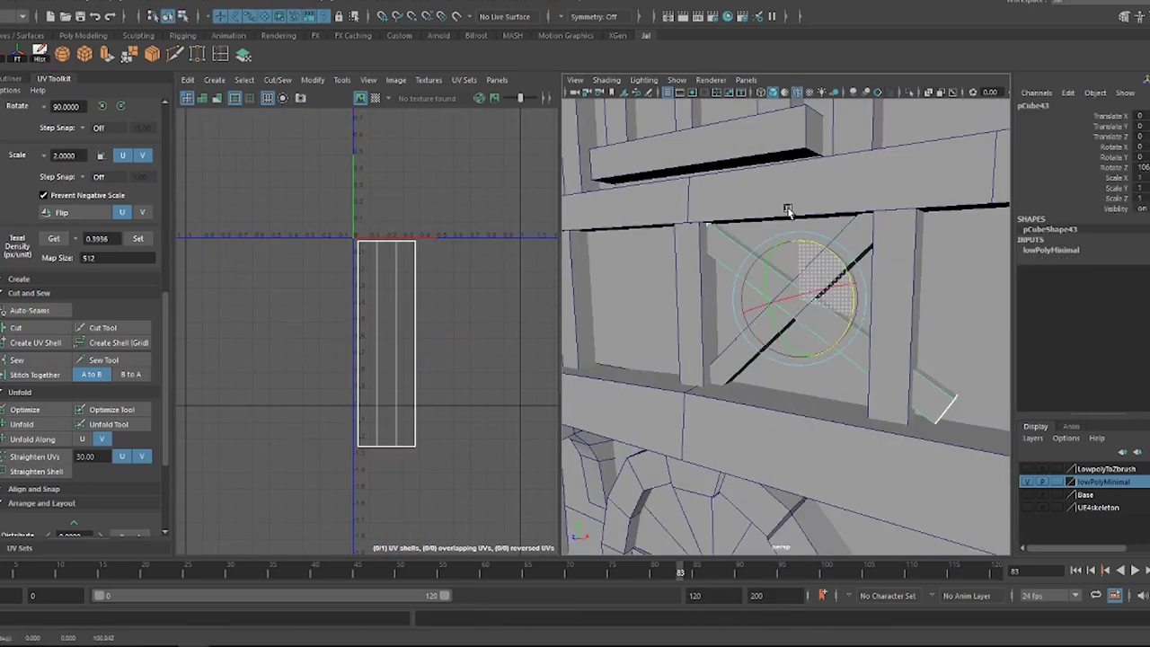
alt+drag(836, 303, 752, 303)
key(4)
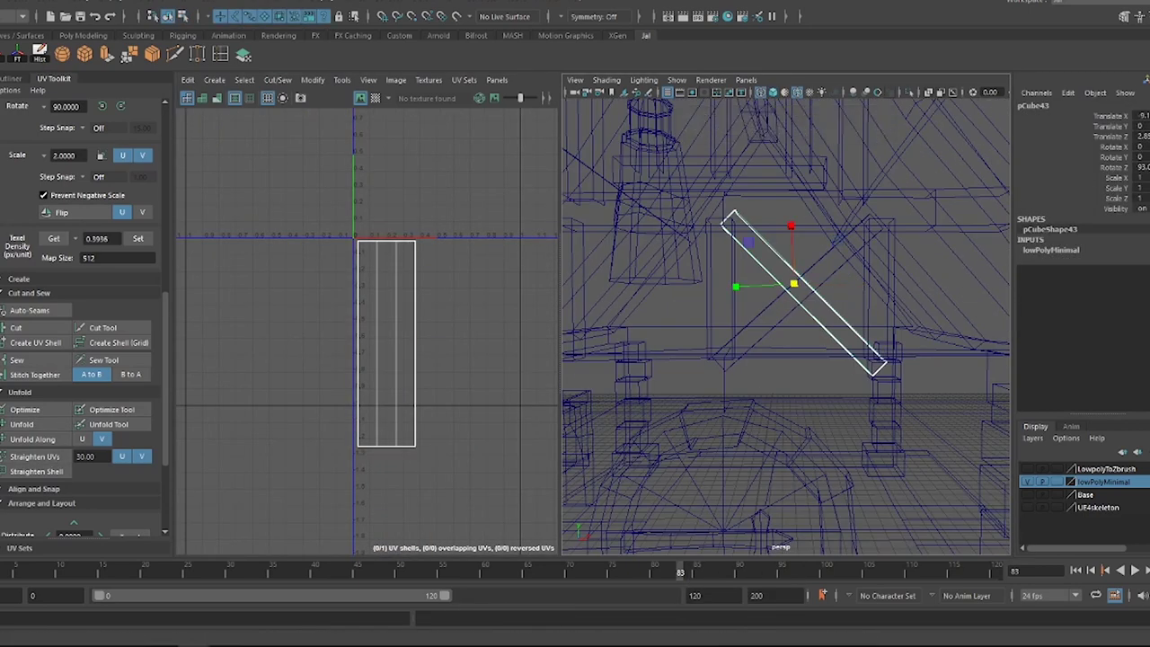
key(ctrl+shift+t)
click(258, 199)
click(400, 93)
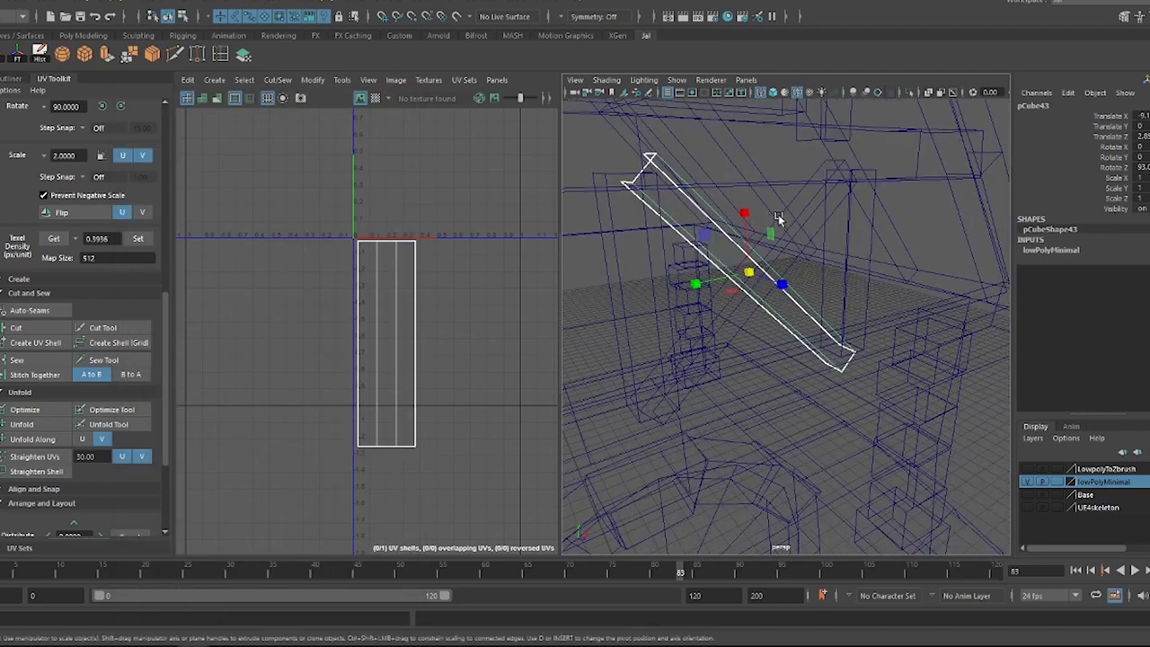
- Set the Move tool to follow the object's own axes and return to shaded display
alt+drag(745, 257, 173, 210)
key(ctrl+shift+t)
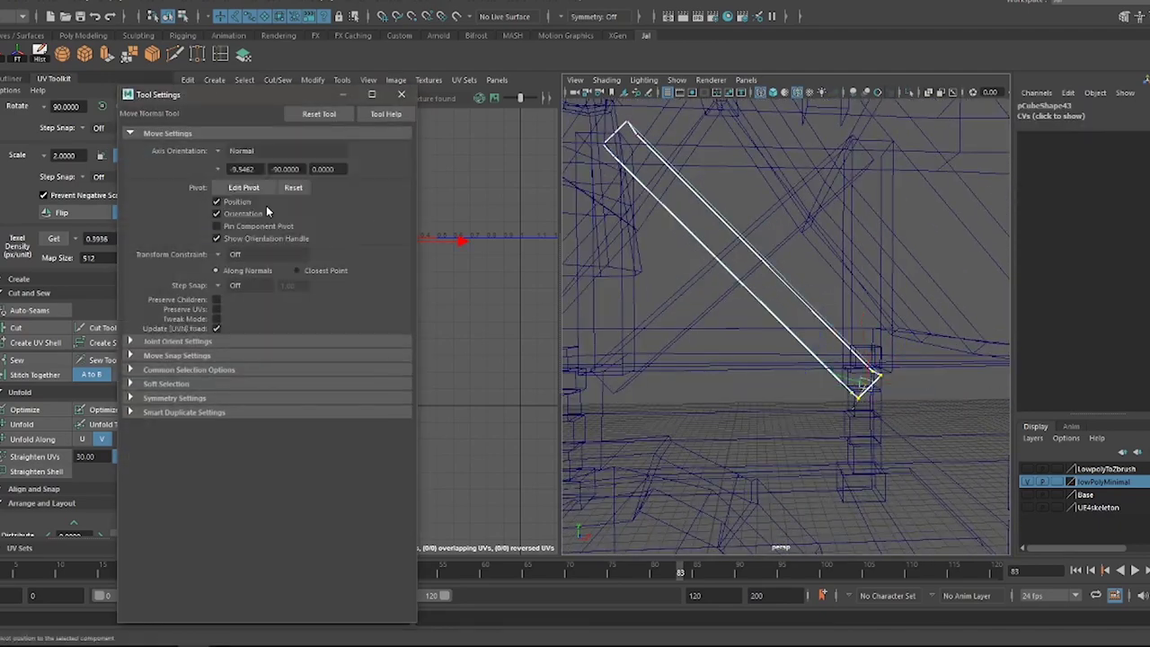
key(w)
mouse_move(694, 219)
alt+mouse_down()
mouse_move(790, 282)
mouse_move(954, 301)
mouse_move(809, 297)
alt+mouse_up()
key(5)
click(400, 94)
alt+drag(683, 297, 809, 296)
scroll(751, 322, up, 5)
scroll(809, 296, down, 5)
- Select the left diagonal brace and its UV shell
click(842, 306)
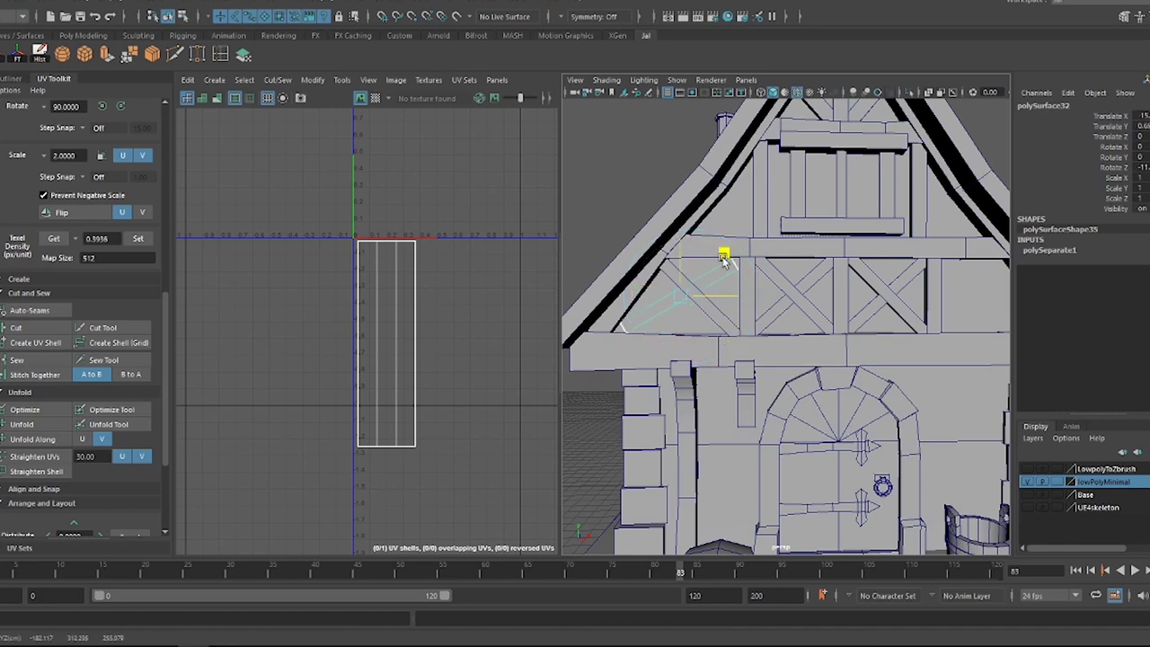
scroll(699, 283, up, 3)
alt+drag(719, 288, 773, 269)
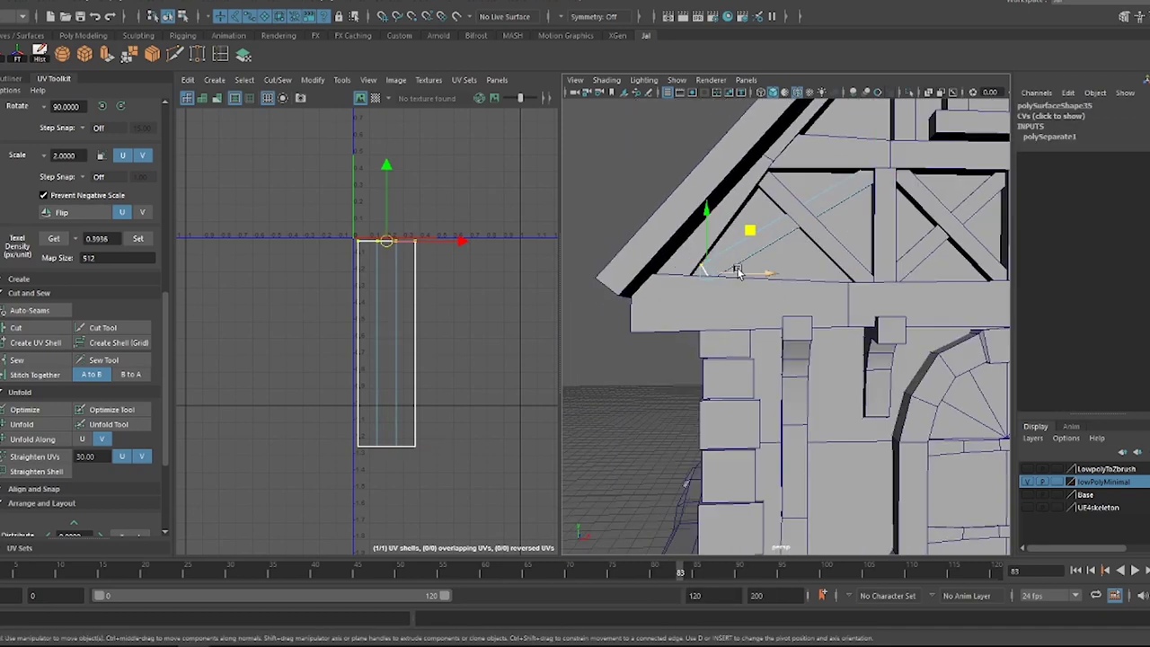
click(386, 293)
alt+drag(719, 297, 763, 288)
scroll(737, 297, down, 3)
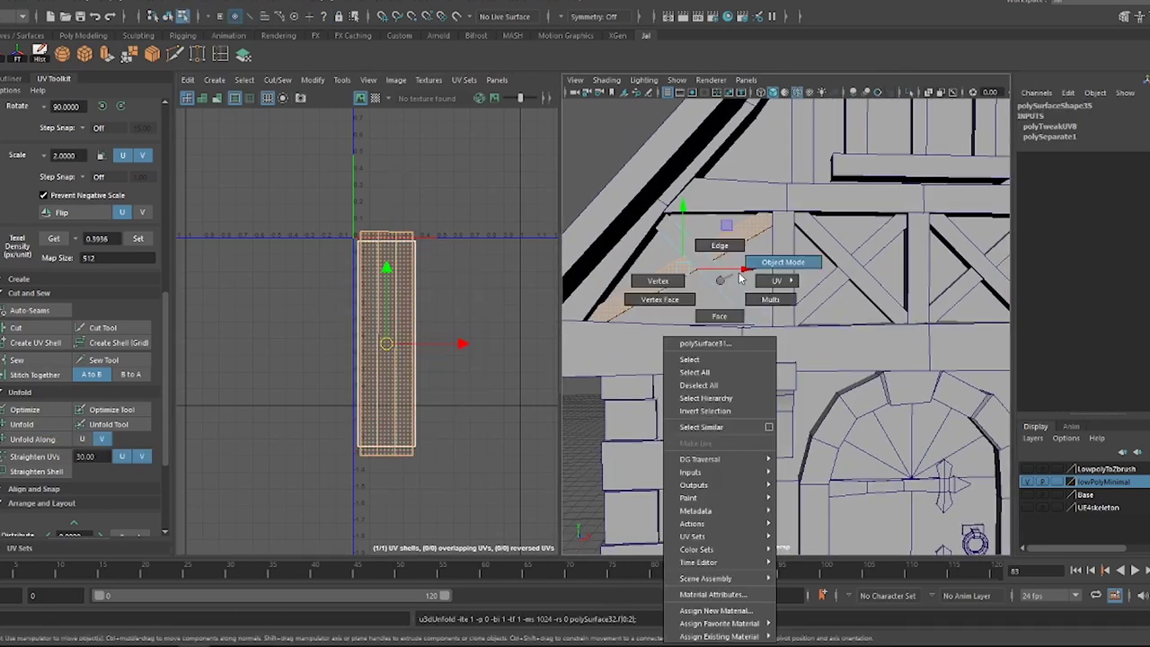
right_drag(732, 297, 783, 264)
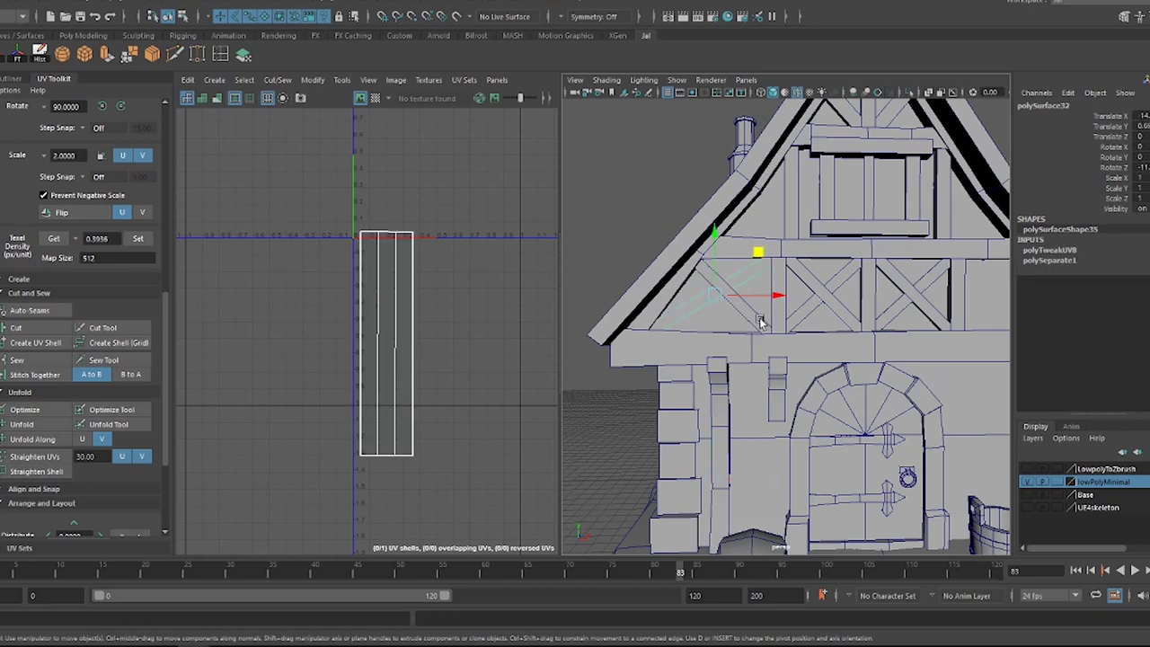
right_drag(736, 277, 773, 270)
scroll(707, 301, up, 3)
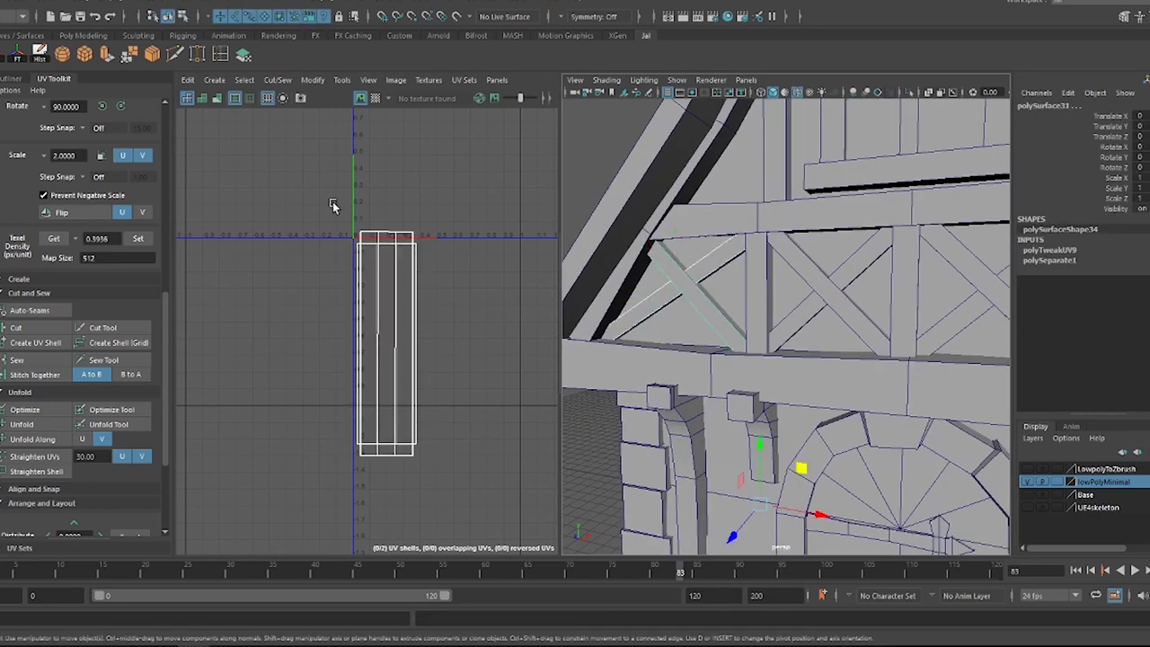
- Select both diagonal braces together
click(706, 301)
shift+click(706, 301)
scroll(820, 244, down, 3)
mouse_move(820, 244)
alt+mouse_down()
mouse_move(809, 343)
mouse_move(817, 301)
alt+mouse_up()
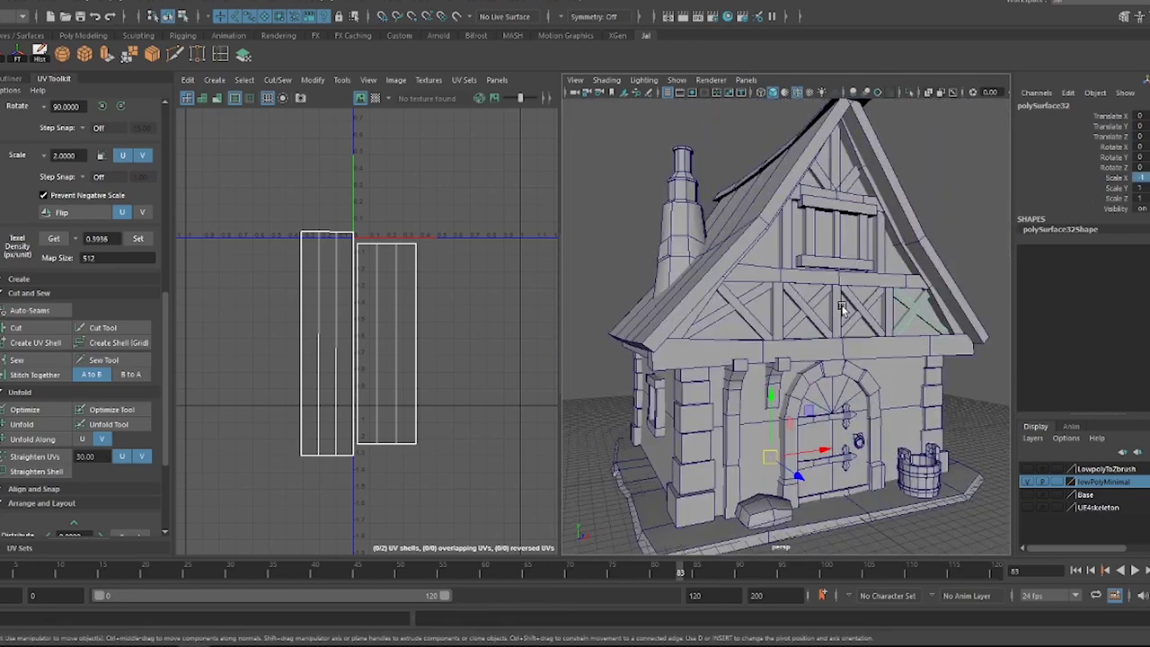
scroll(817, 300, up, 3)
- Select the gable timber pieces, ending on the timber below the gable peak
click(817, 301)
scroll(815, 343, down, 3)
alt+drag(790, 341, 815, 343)
scroll(815, 343, up, 3)
click(868, 299)
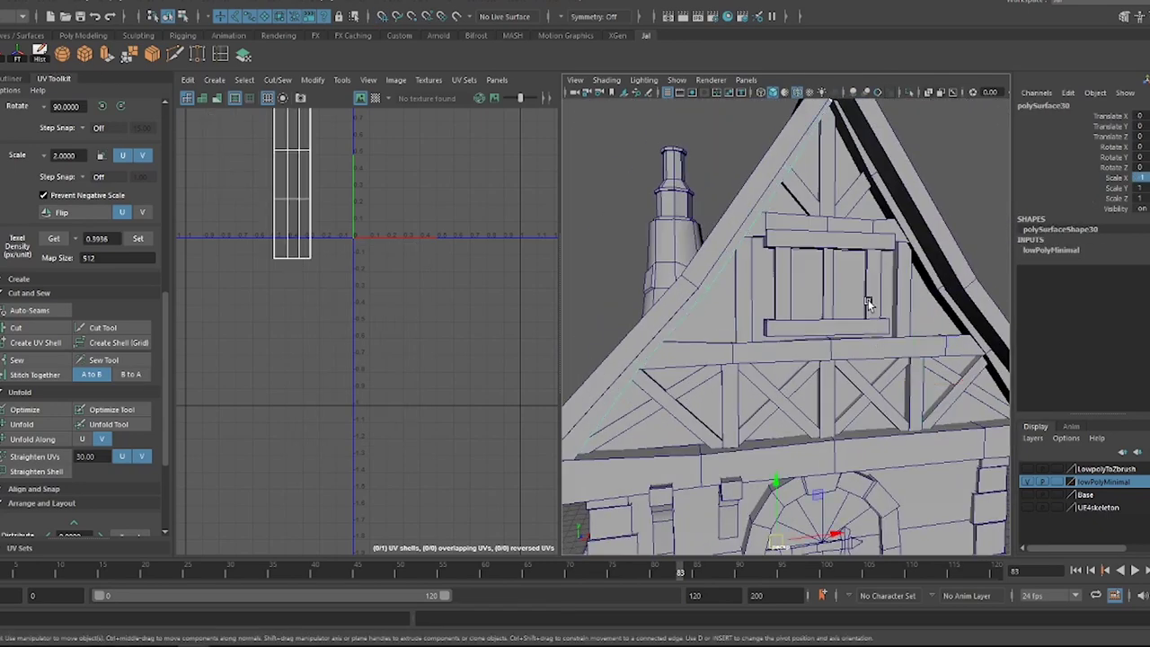
mouse_move(868, 299)
alt+mouse_down()
mouse_move(837, 329)
mouse_move(816, 308)
alt+mouse_up()
click(821, 321)
click(841, 304)
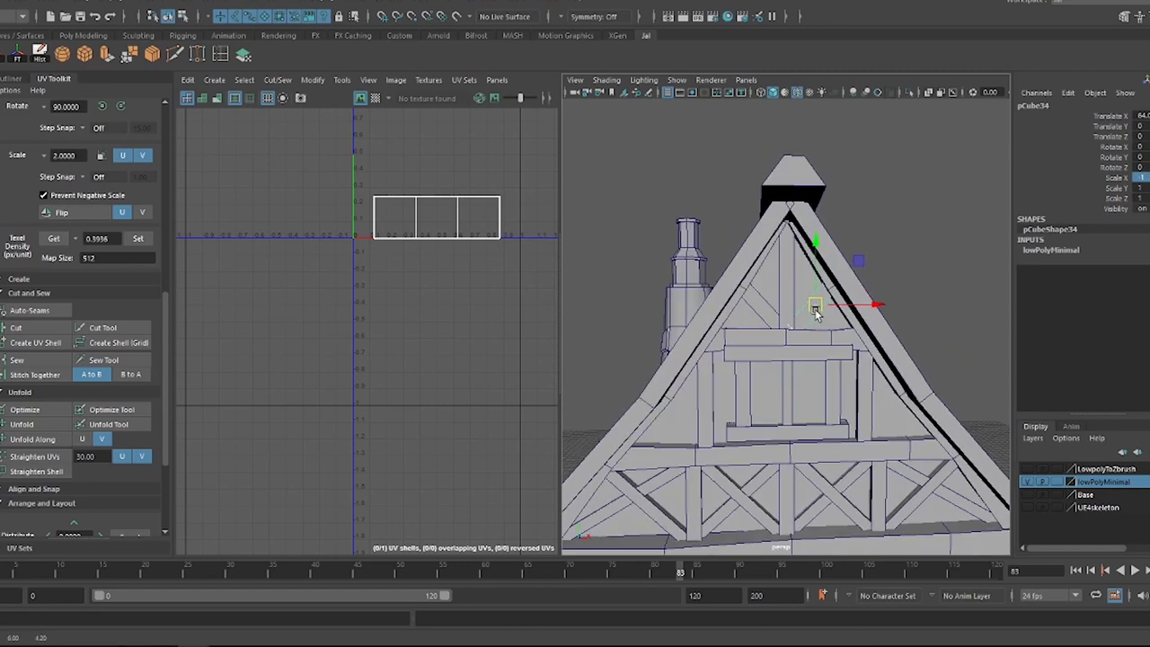
- Auto-project UVs onto the gable timber, stitch its shells together and unfold them
scroll(847, 282, up, 3)
key(alt+h)
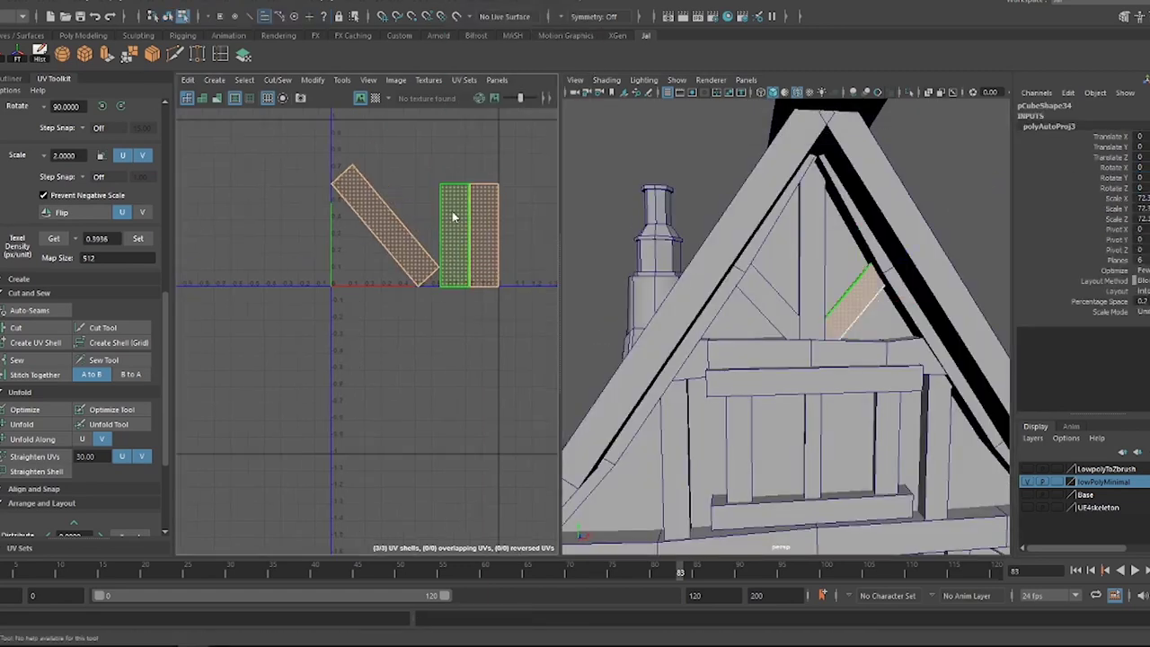
click(402, 226)
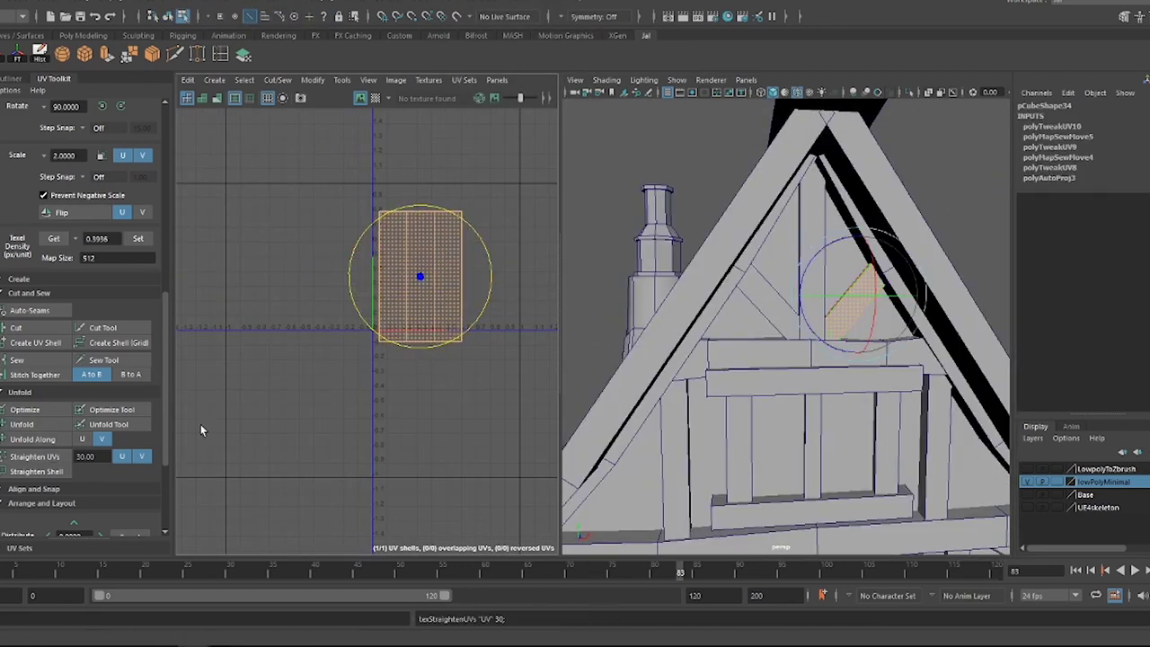
right_drag(745, 303, 814, 283)
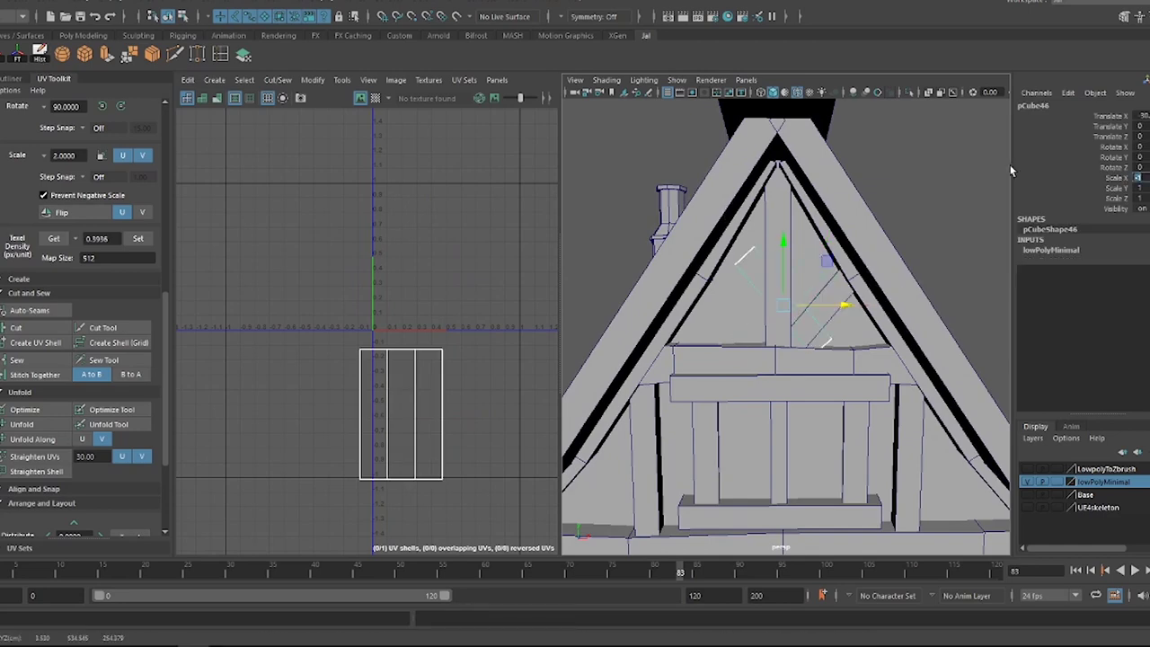
mouse_move(901, 320)
alt+mouse_down()
mouse_move(792, 241)
mouse_move(683, 251)
alt+mouse_up()
click(490, 63)
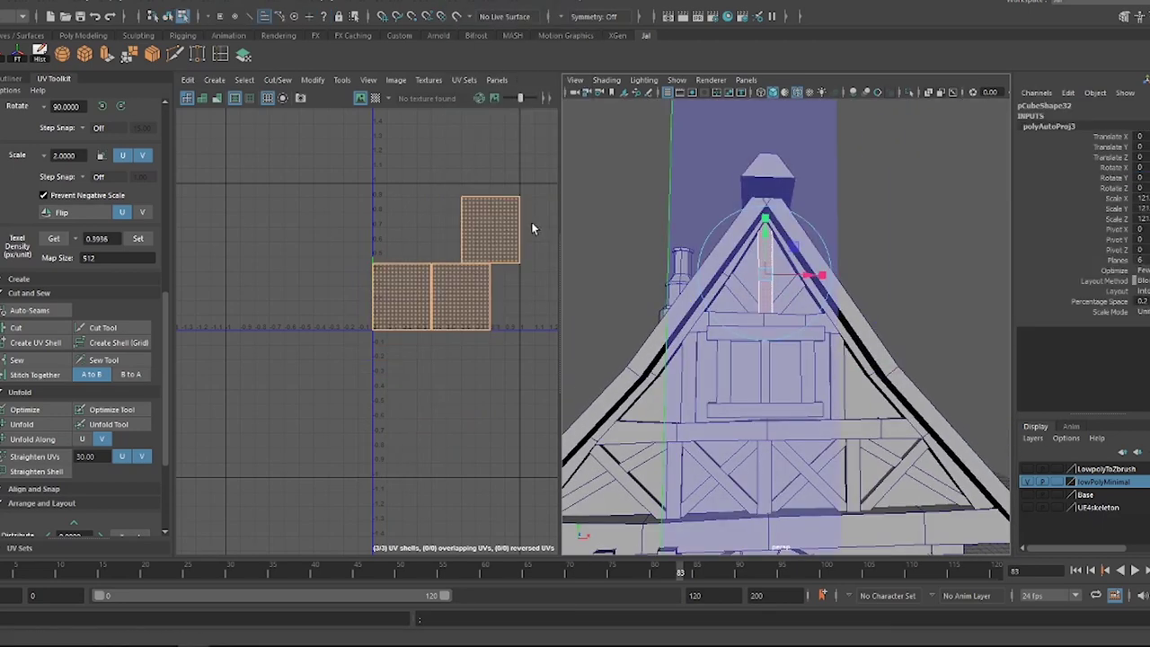
click(531, 229)
click(501, 276)
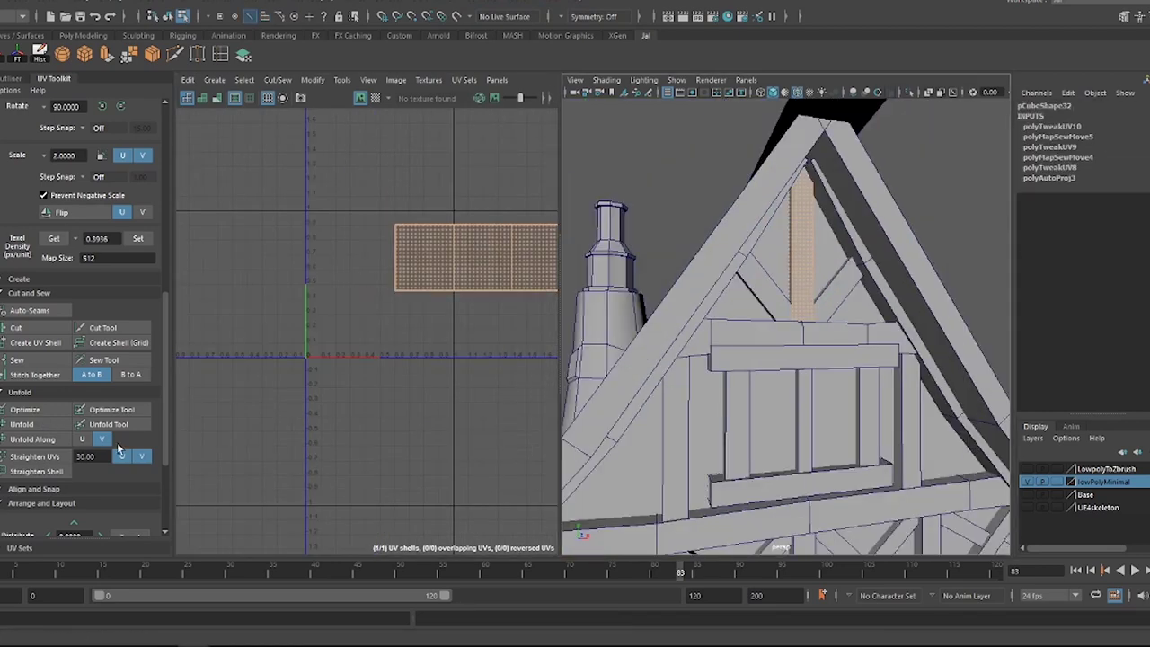
click(62, 424)
- Unfold the whole UV shell along V and move it up and left in the UV Editor
right_click(390, 331)
click(336, 314)
click(48, 421)
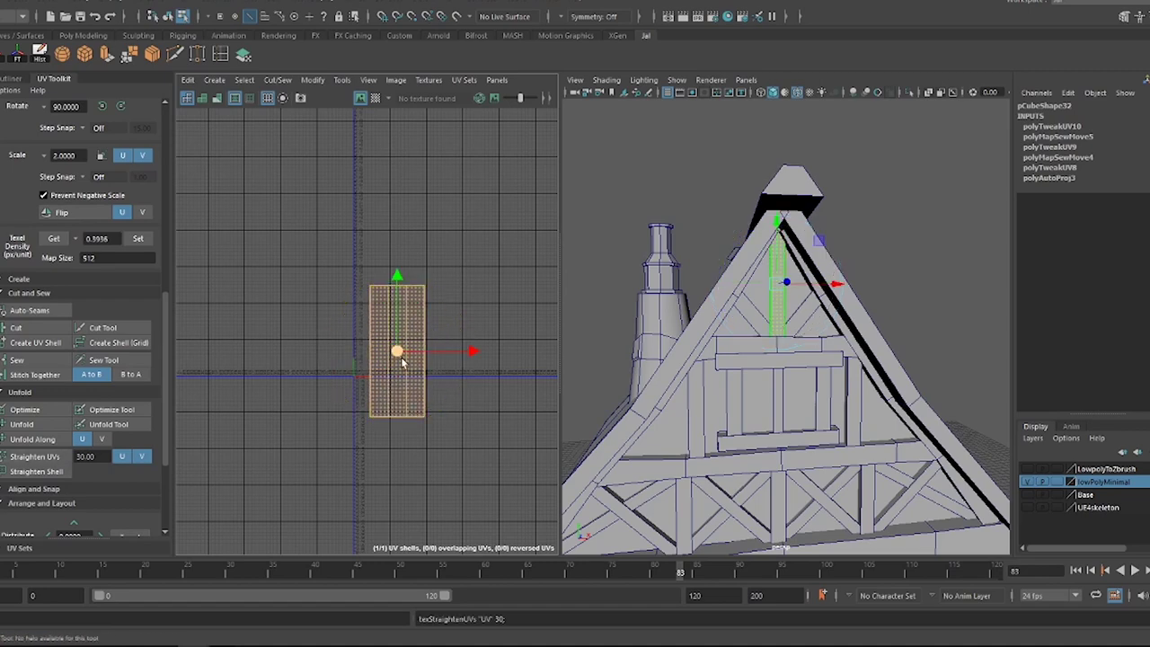
drag(402, 361, 301, 277)
key(f)
key(F8)
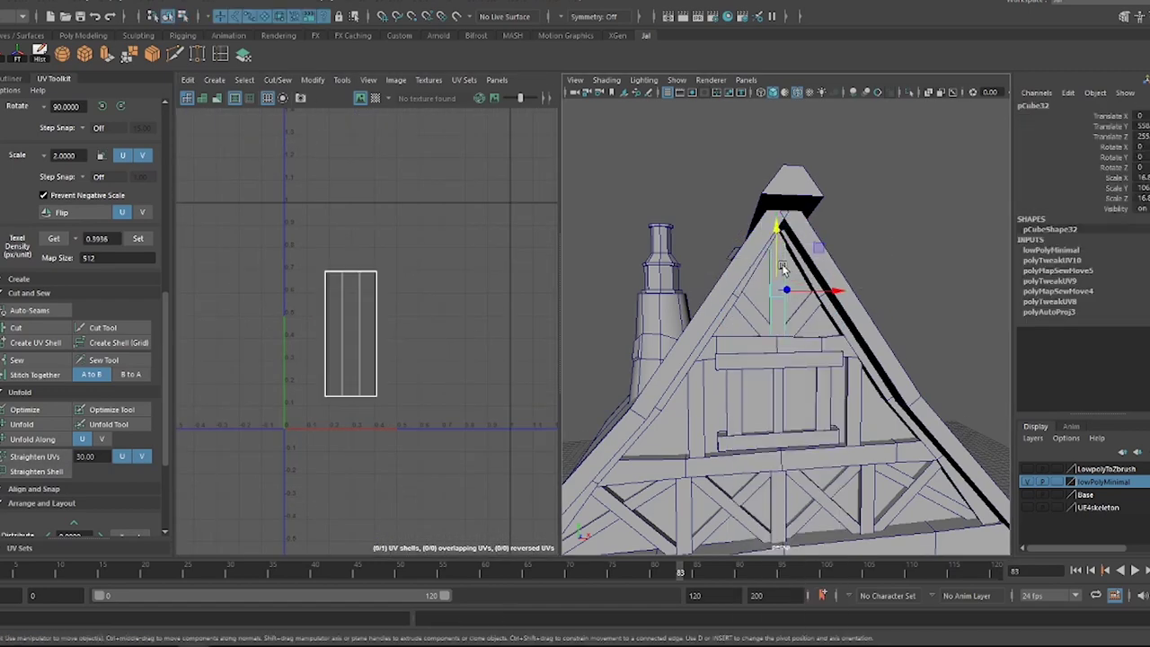
scroll(810, 289, up, 3)
scroll(810, 289, up, 3)
alt+drag(810, 289, 752, 197)
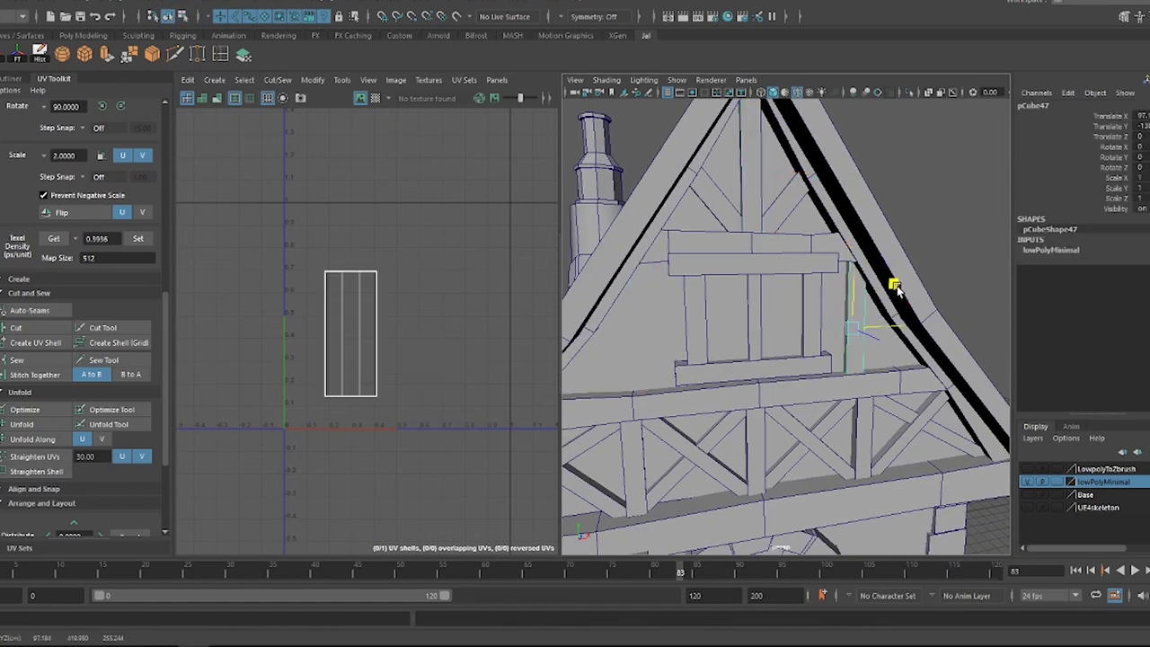
click(749, 315)
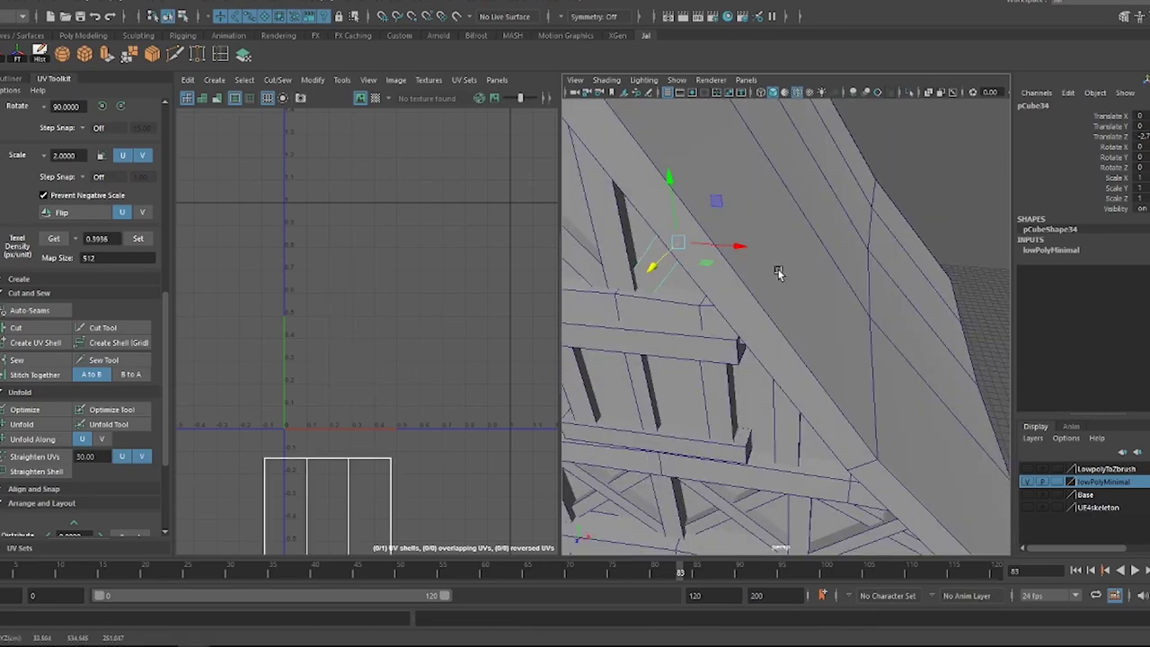
- Isolate the gable window frame and commit its new name, WindowFrameTop
key(f)
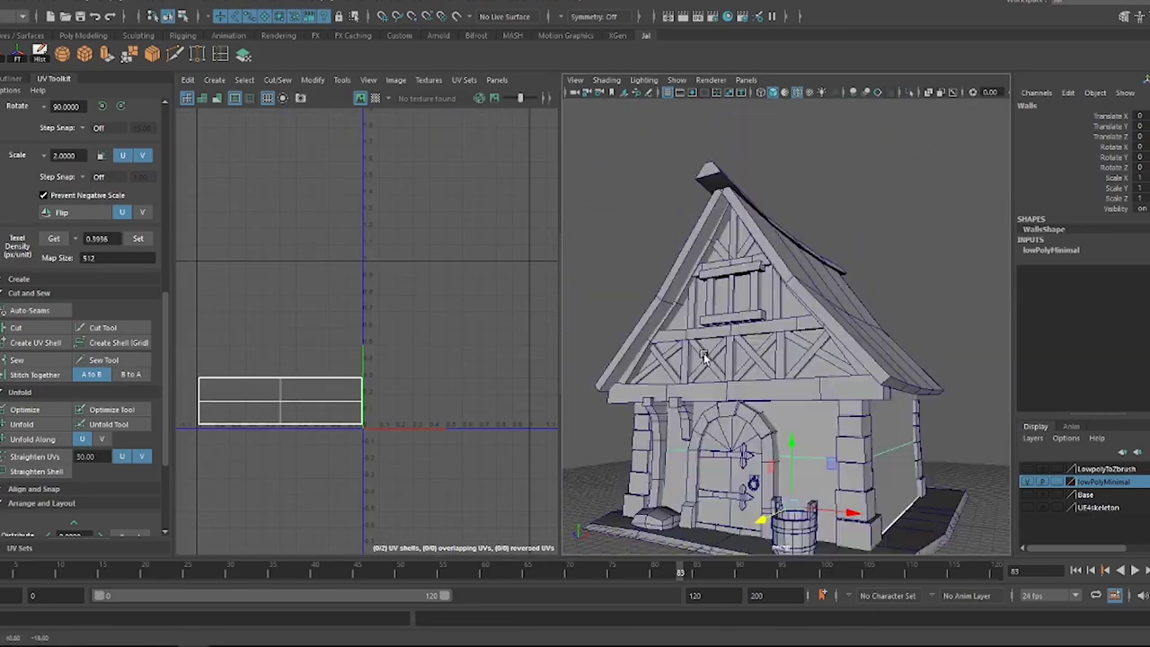
click(790, 288)
key(f)
click(820, 316)
key(ctrl+1)
key(f)
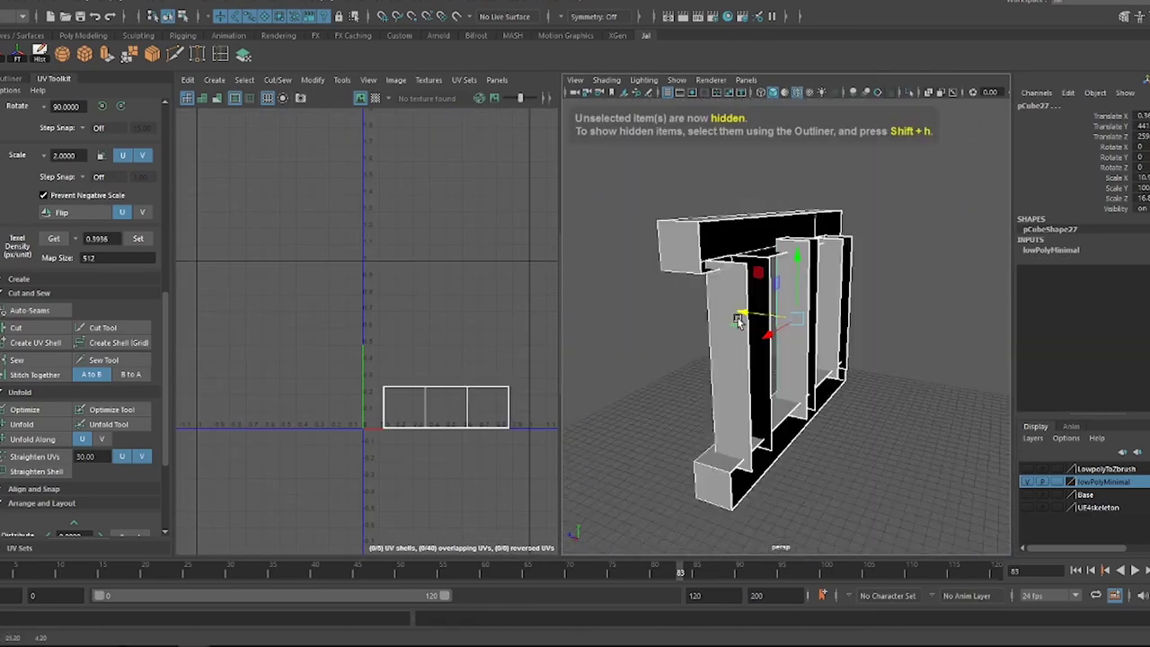
key(F10)
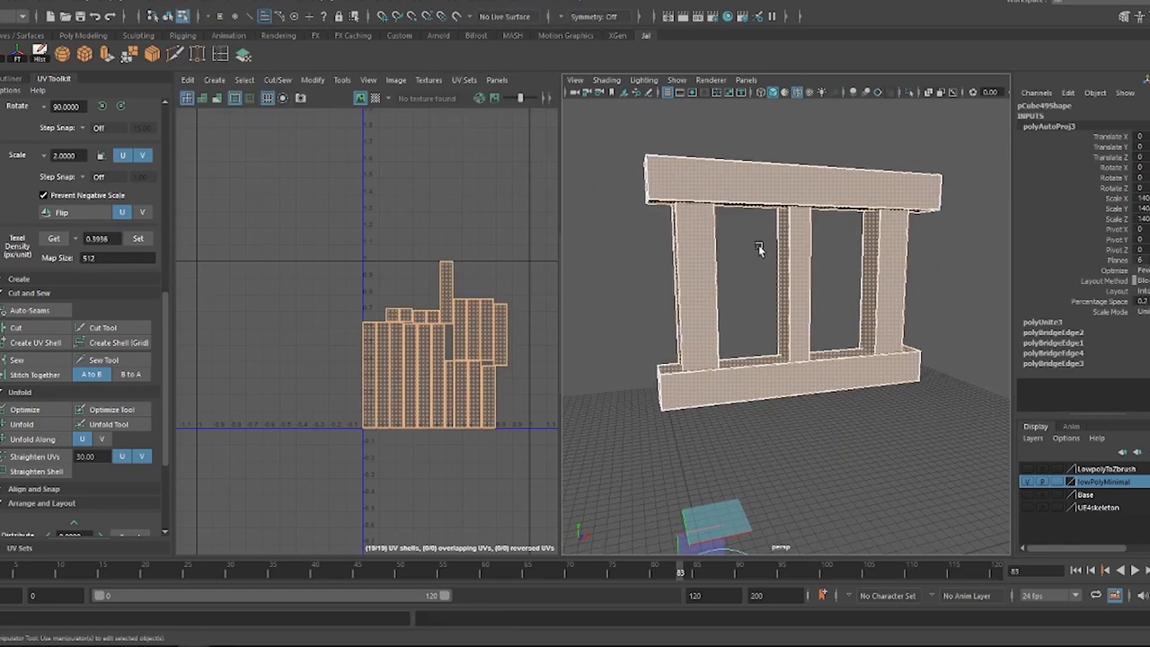
mouse_move(790, 297)
alt+mouse_down()
mouse_move(699, 274)
mouse_move(782, 313)
mouse_move(649, 324)
mouse_move(770, 192)
mouse_move(730, 269)
mouse_move(629, 296)
alt+mouse_up()
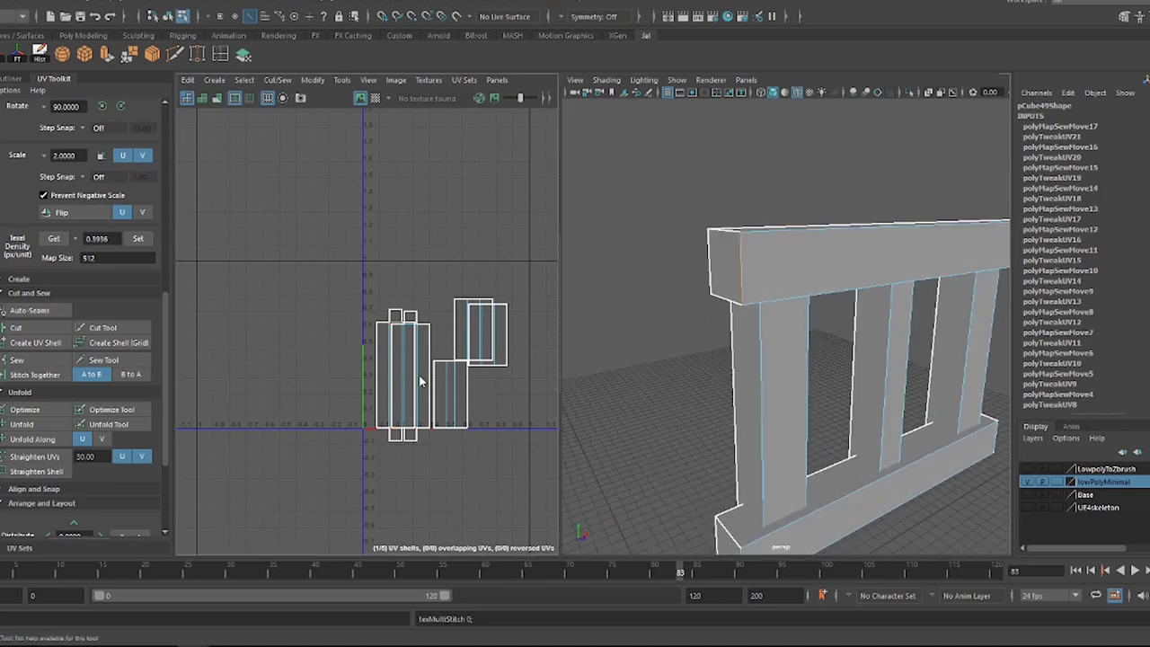
click(885, 377)
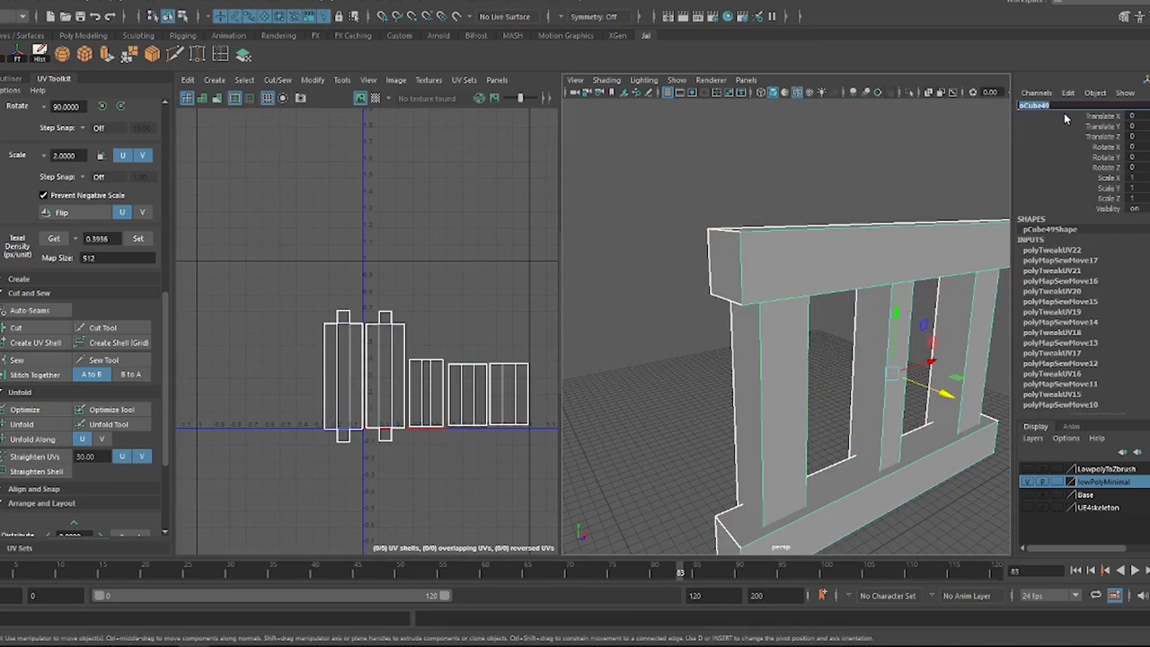
key(Return)
- Select the window glass and GlassTop, then Layout their UV shells near the origin
key(4)
key(5)
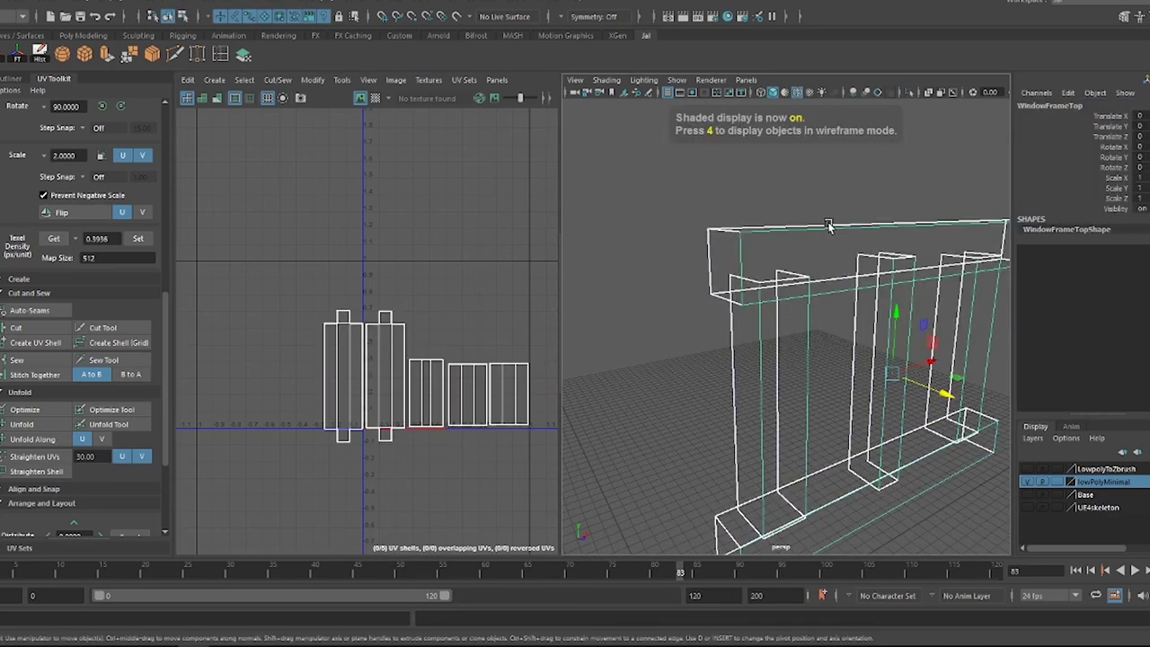
scroll(841, 230, down, 3)
alt+drag(658, 165, 797, 286)
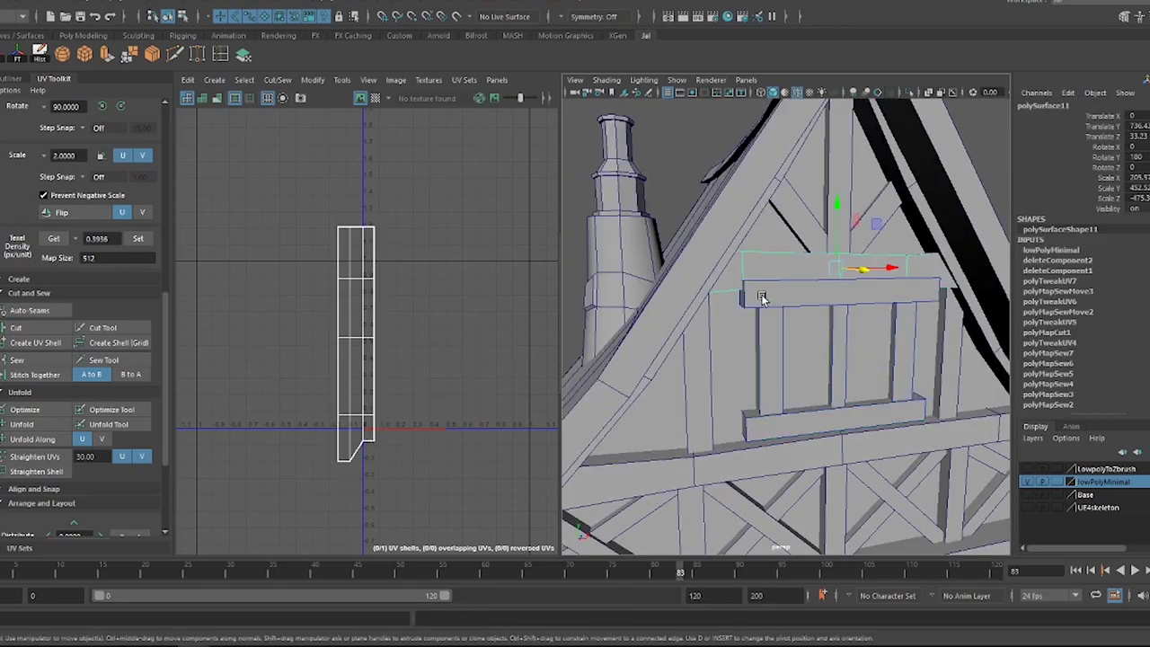
click(773, 329)
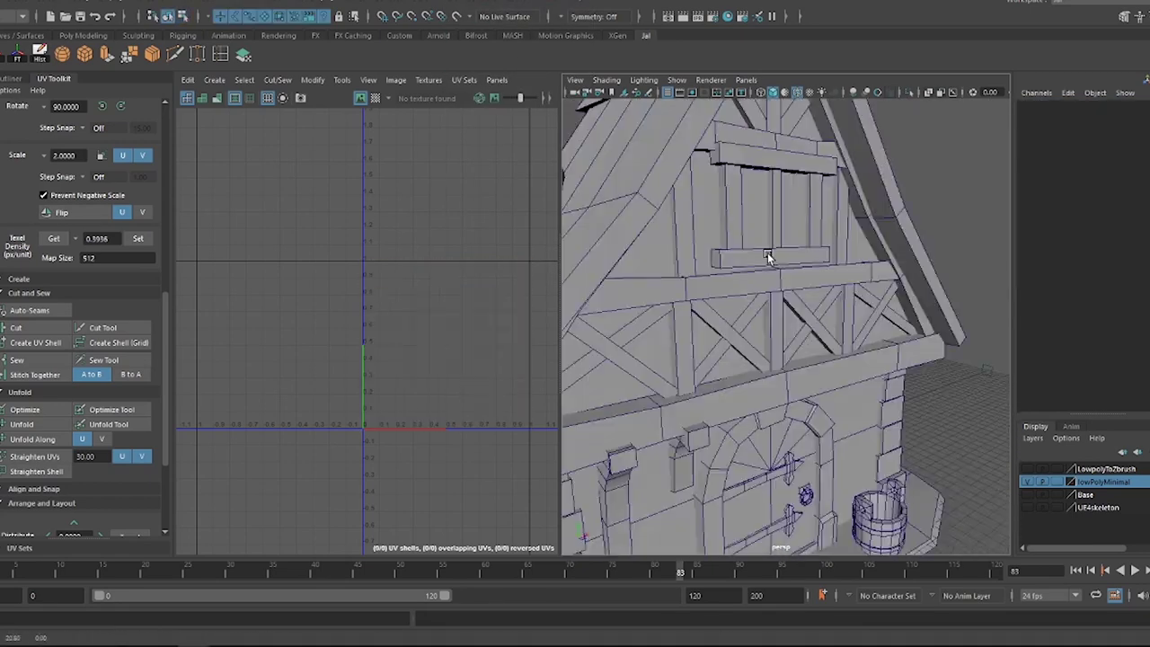
click(768, 257)
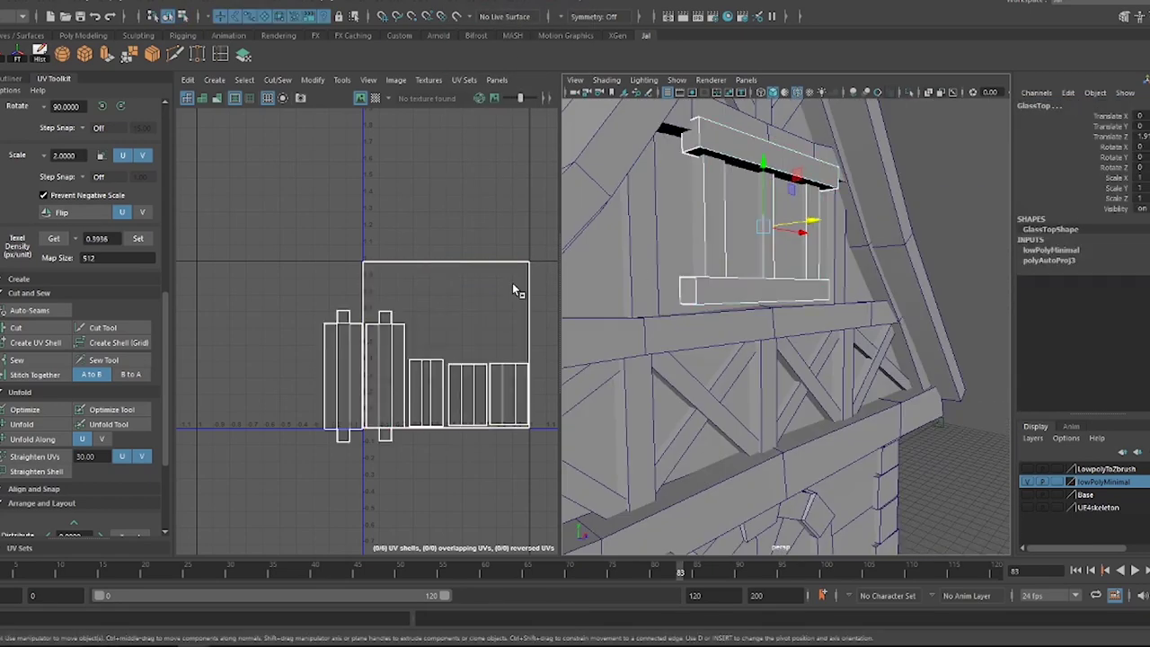
click(52, 503)
click(385, 290)
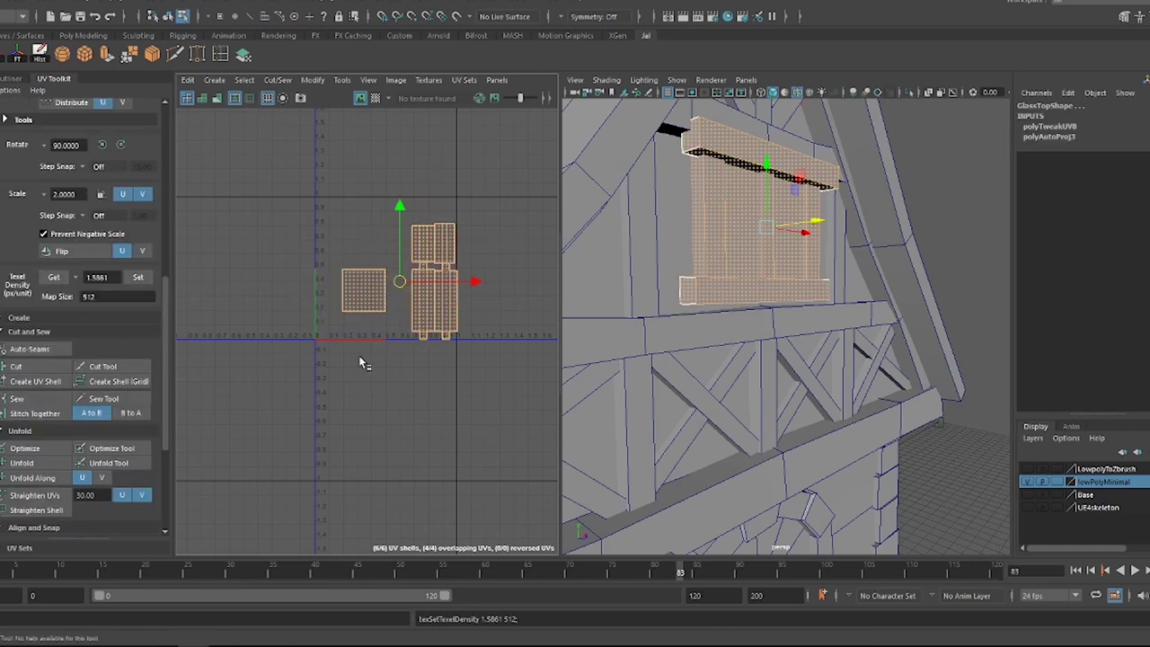
shift+right_drag(414, 256, 432, 212)
text(WindowTop)
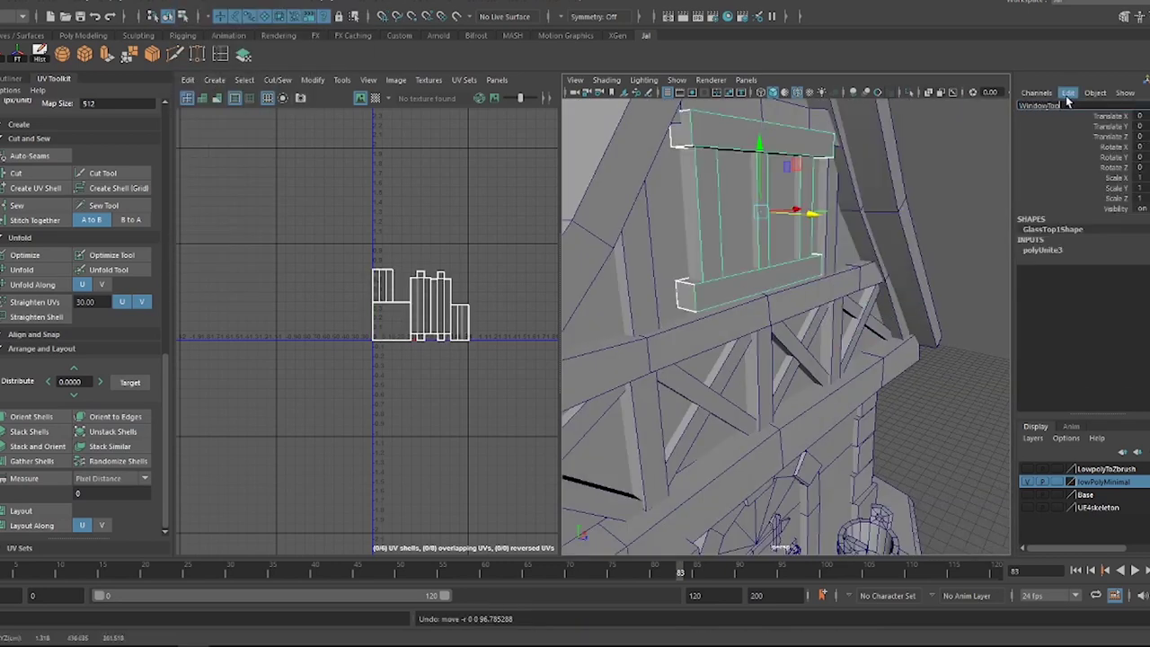
click(675, 254)
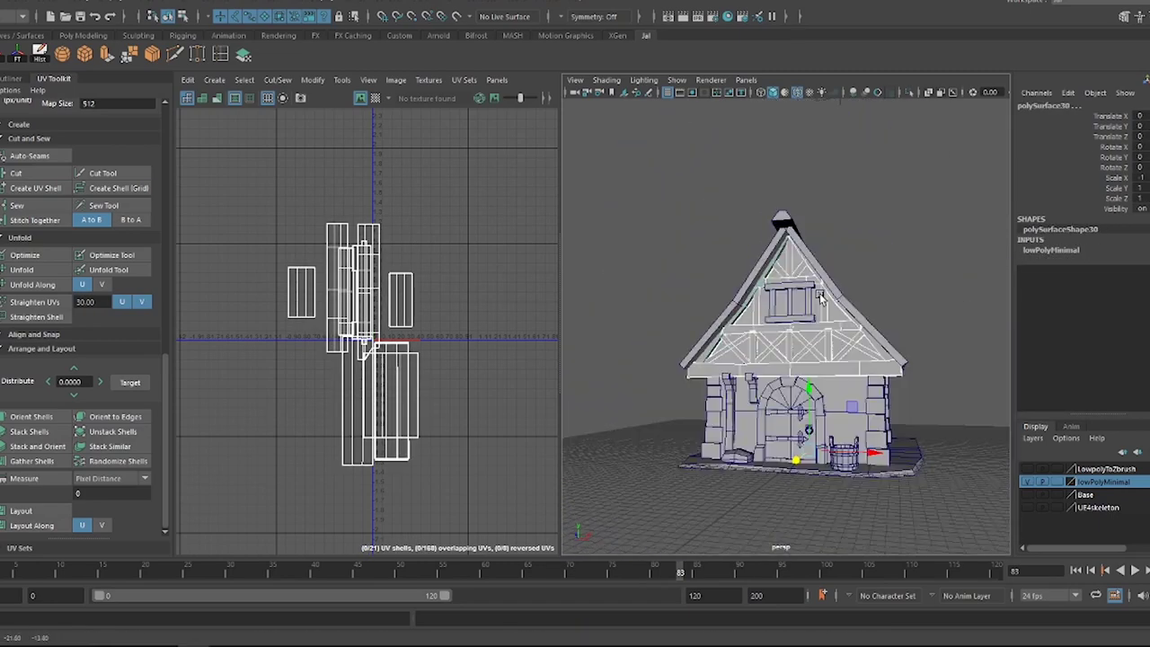
- Isolate the gable frame FrameFront1 and insert several edge loops across a truss beam
key(shift+f)
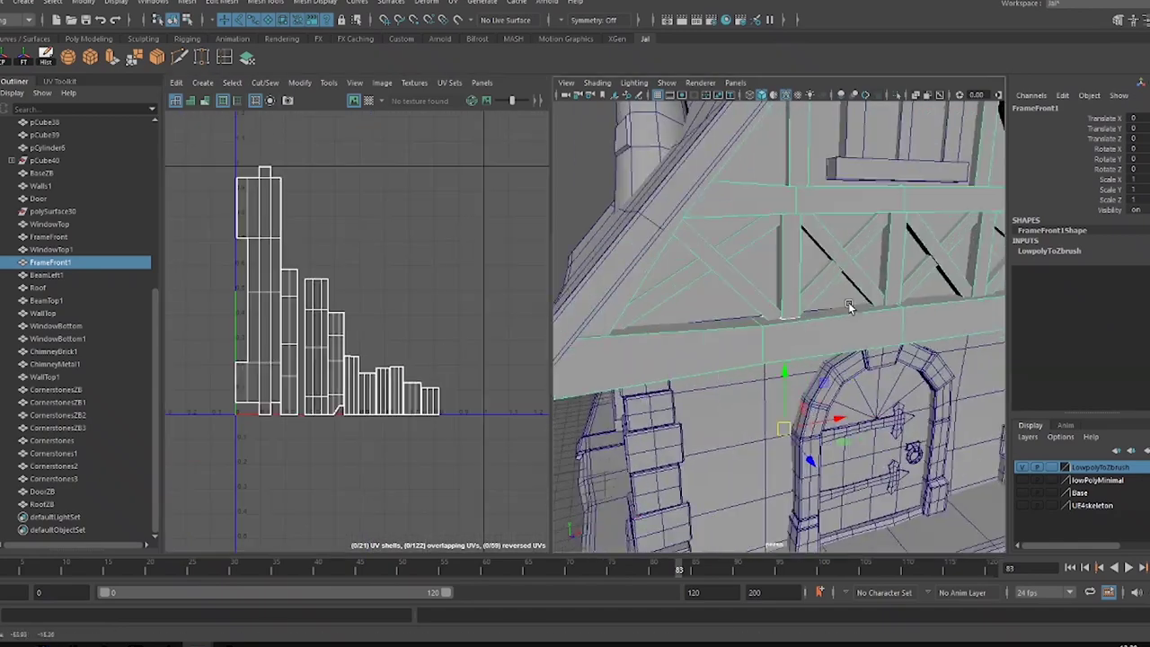
key(ctrl+1)
alt+drag(848, 301, 904, 368)
click(903, 368)
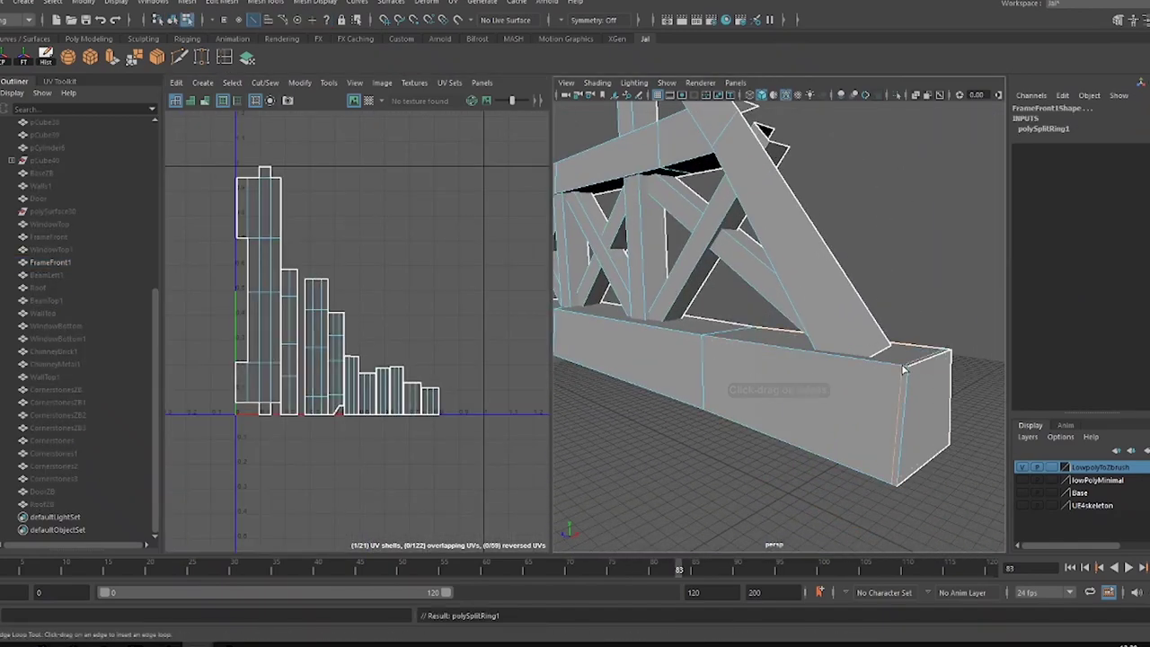
click(916, 439)
mouse_move(916, 438)
alt+mouse_down()
mouse_move(764, 390)
mouse_move(868, 385)
mouse_move(718, 286)
alt+mouse_up()
click(815, 341)
click(793, 349)
click(793, 349)
click(816, 351)
- Return to object selection, then try and undo an edge loop on the slanted beam
key(w)
right_click(718, 286)
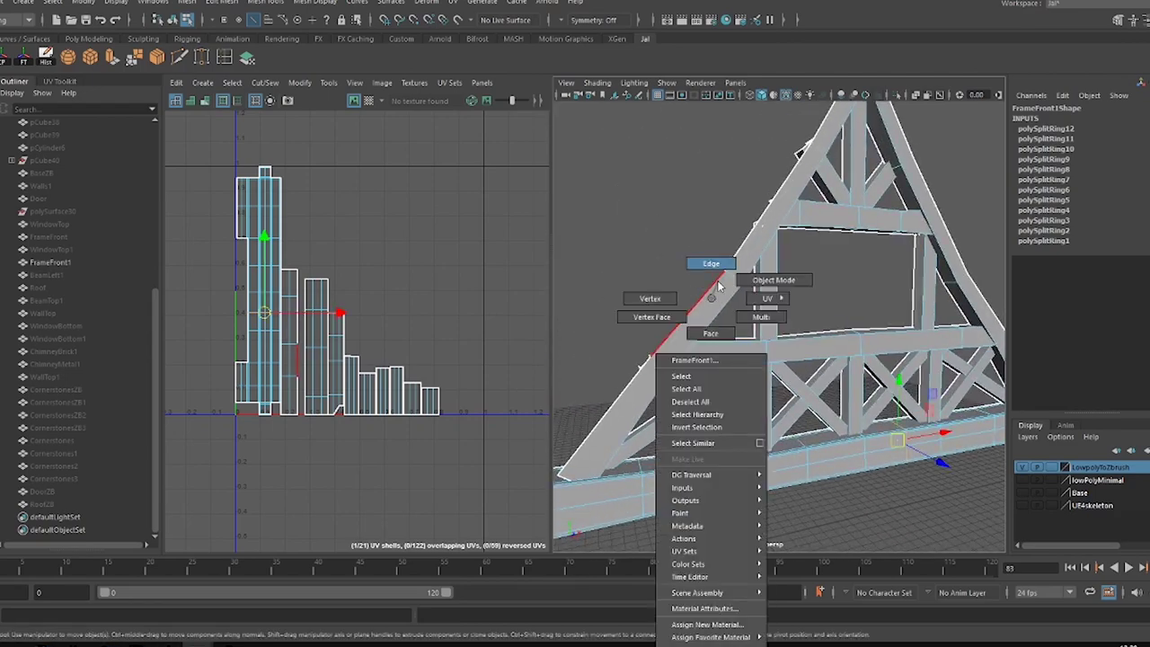
right_drag(719, 286, 732, 289)
mouse_move(615, 199)
alt+mouse_down()
mouse_move(727, 286)
mouse_move(886, 257)
mouse_move(727, 244)
mouse_move(791, 233)
mouse_move(755, 220)
mouse_move(782, 257)
alt+mouse_up()
click(788, 261)
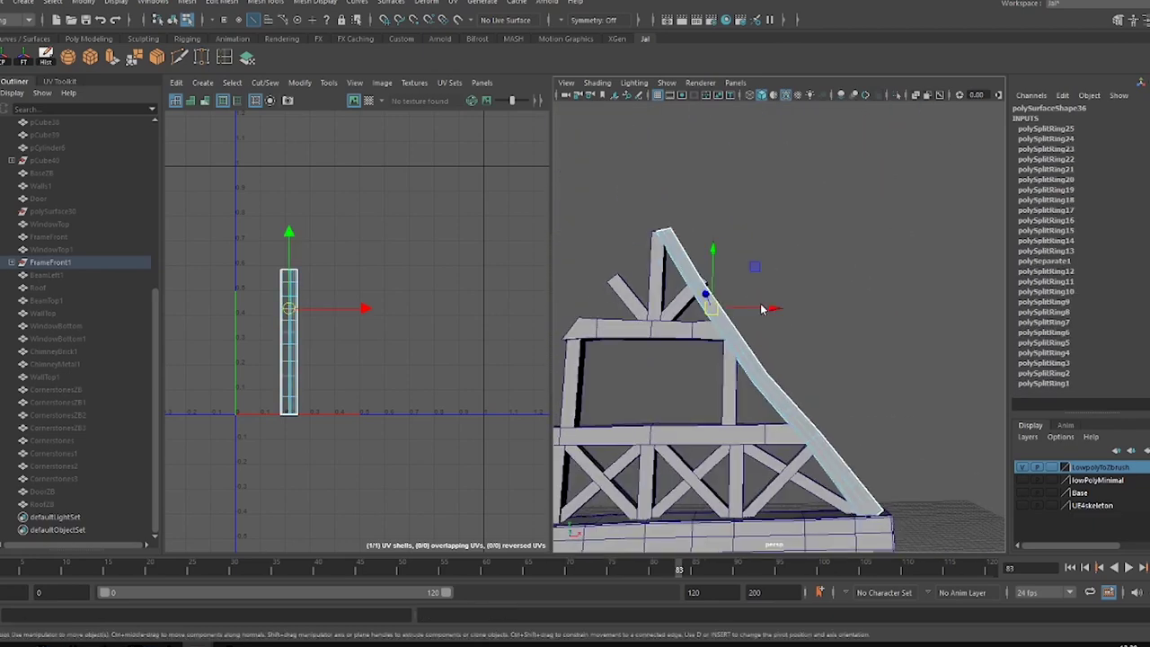
key(ctrl+z)
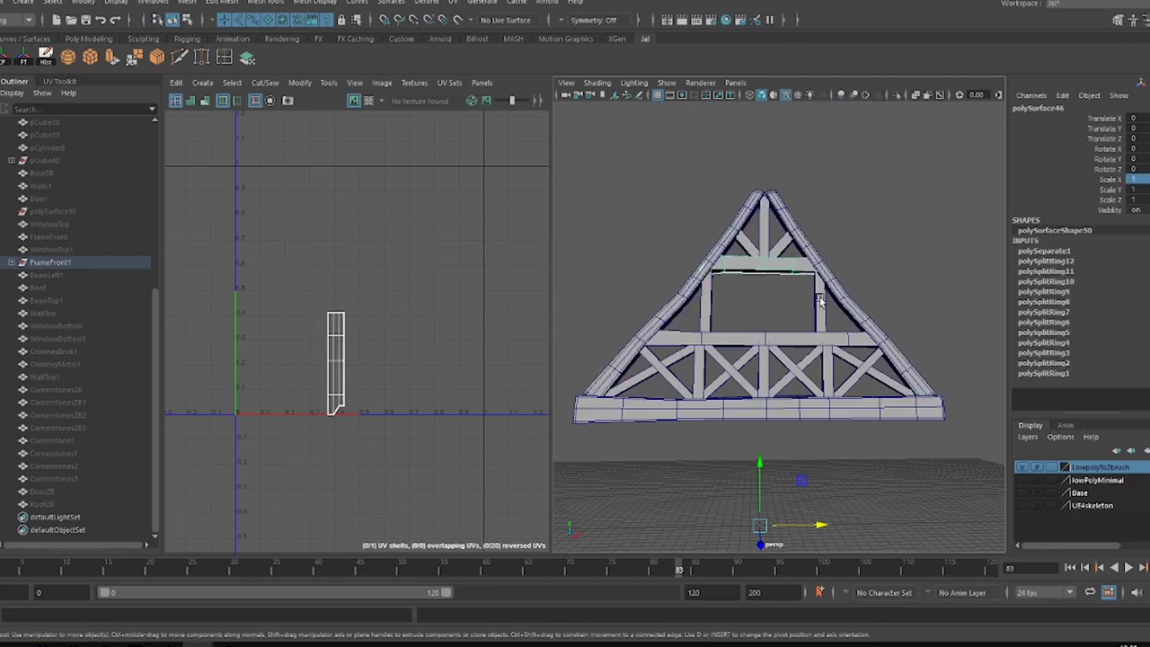
- Select and frame the truss's horizontal beam, then select another truss piece
click(809, 340)
key(f)
mouse_move(869, 347)
alt+mouse_down()
mouse_move(827, 315)
mouse_move(760, 347)
mouse_move(861, 279)
mouse_move(809, 251)
mouse_move(763, 297)
mouse_move(858, 286)
alt+mouse_up()
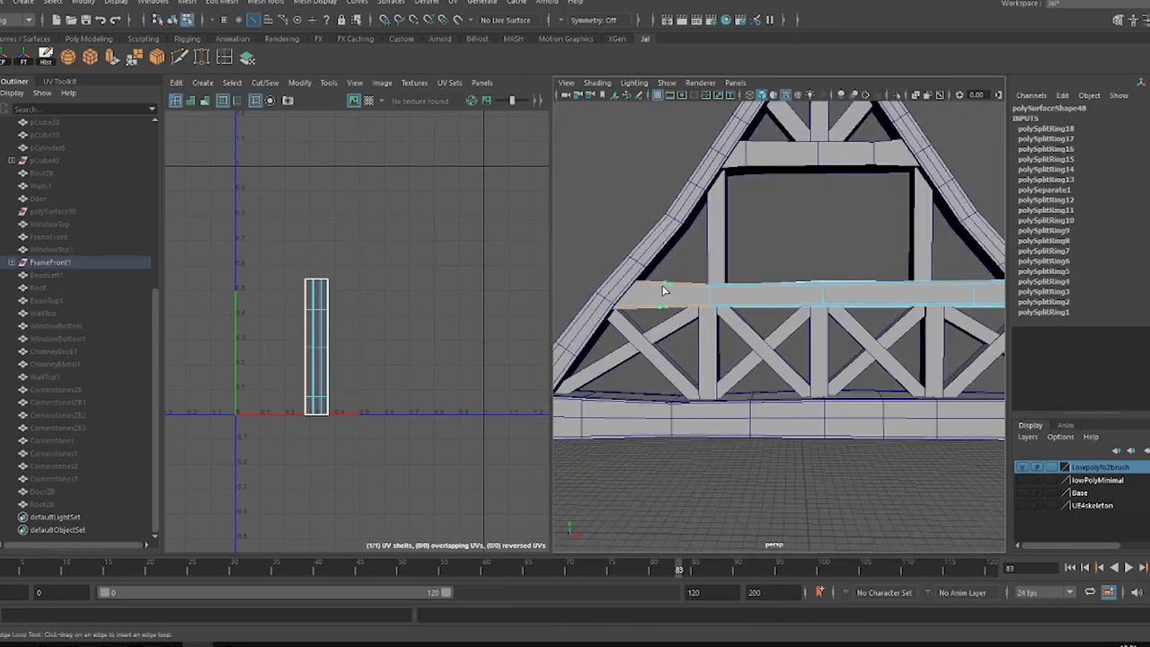
scroll(864, 283, down, 3)
scroll(796, 288, down, 3)
key(w)
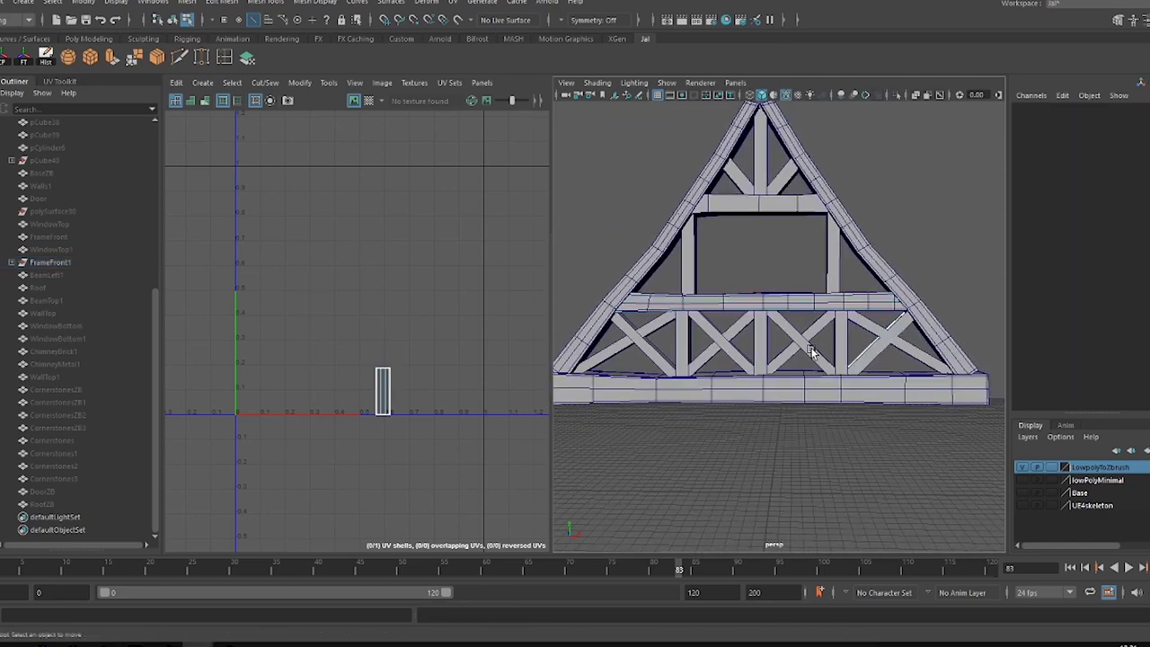
click(728, 346)
scroll(780, 335, up, 5)
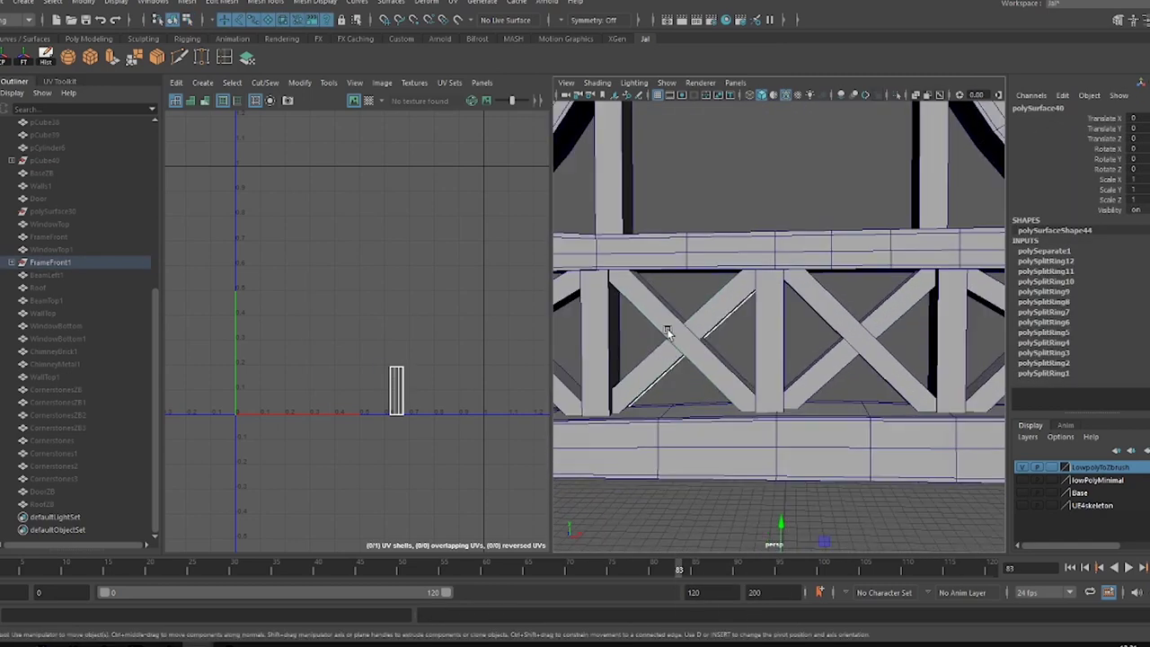
scroll(824, 315, up, 3)
- In wireframe, select a diagonal brace and insert an edge loop along it
key(4)
click(809, 335)
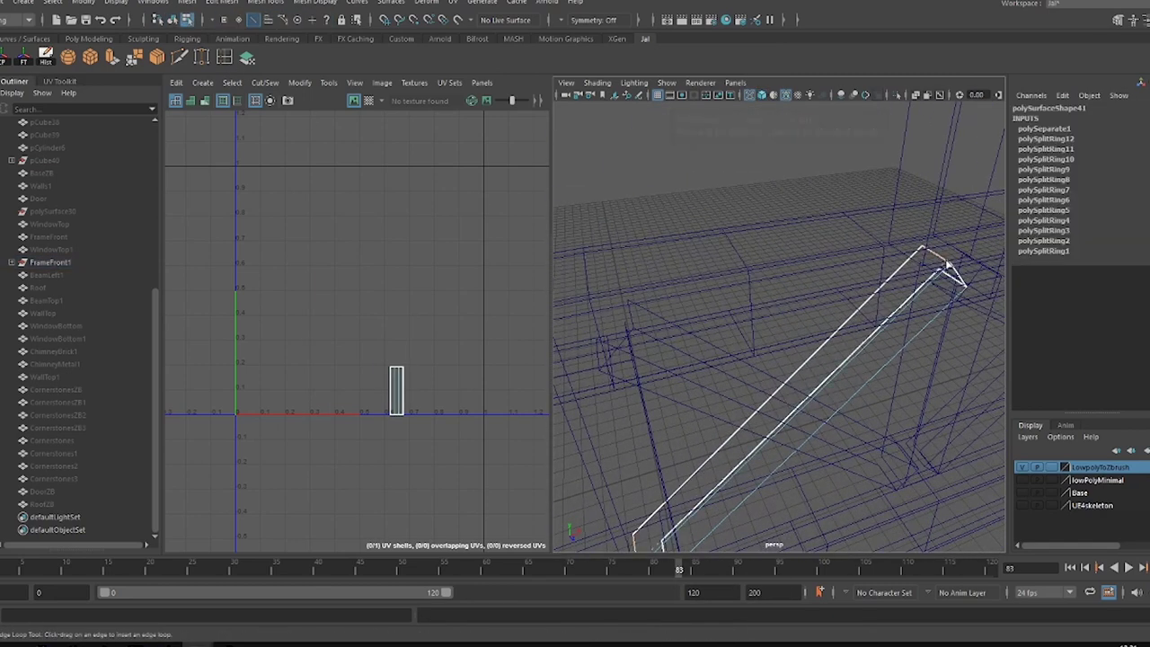
mouse_move(923, 282)
alt+mouse_down()
mouse_move(820, 254)
mouse_move(609, 537)
alt+mouse_up()
click(821, 254)
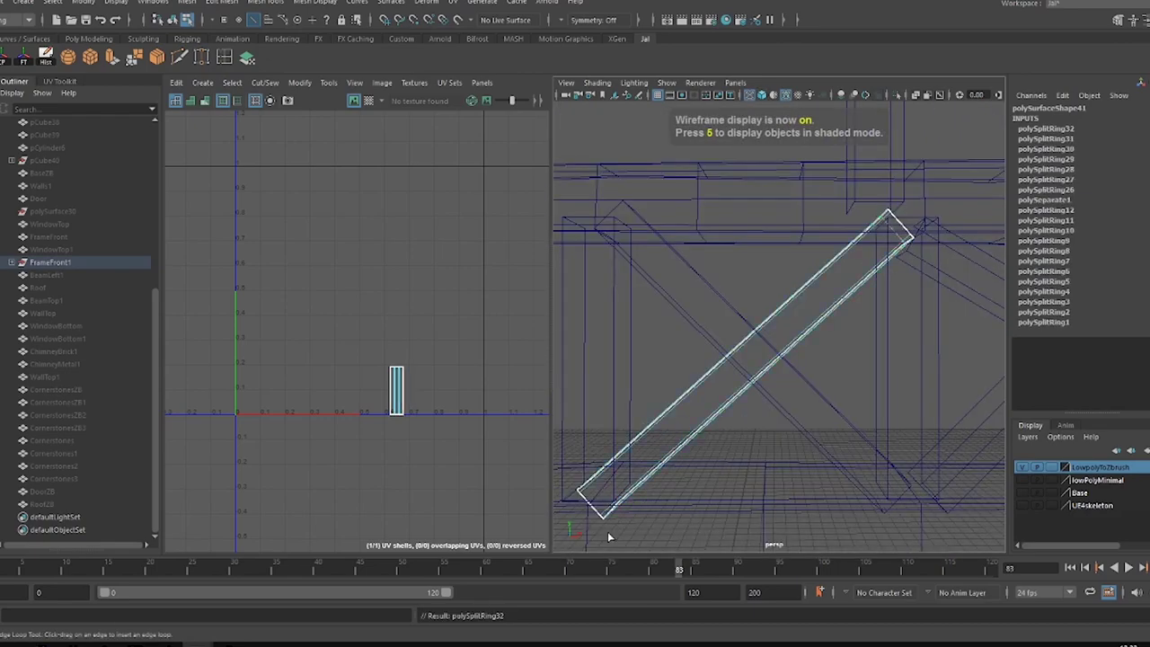
alt+drag(827, 292, 800, 333)
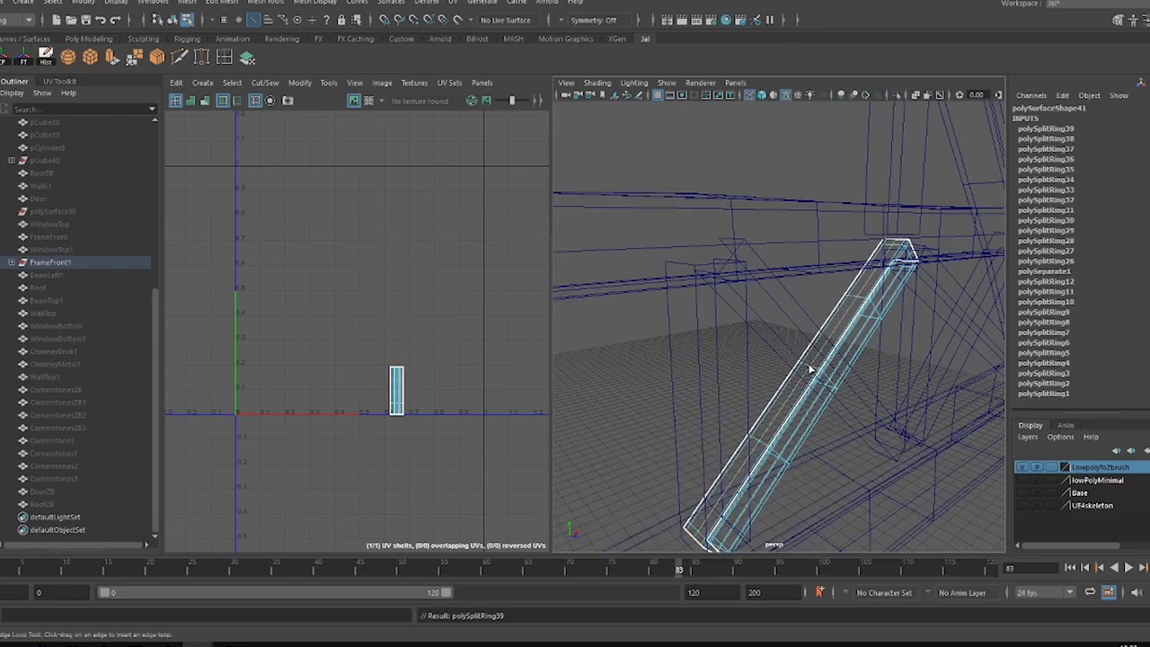
key(5)
- Insert three more edge loops on the brace with Insert Edge Loop
click(224, 57)
key(4)
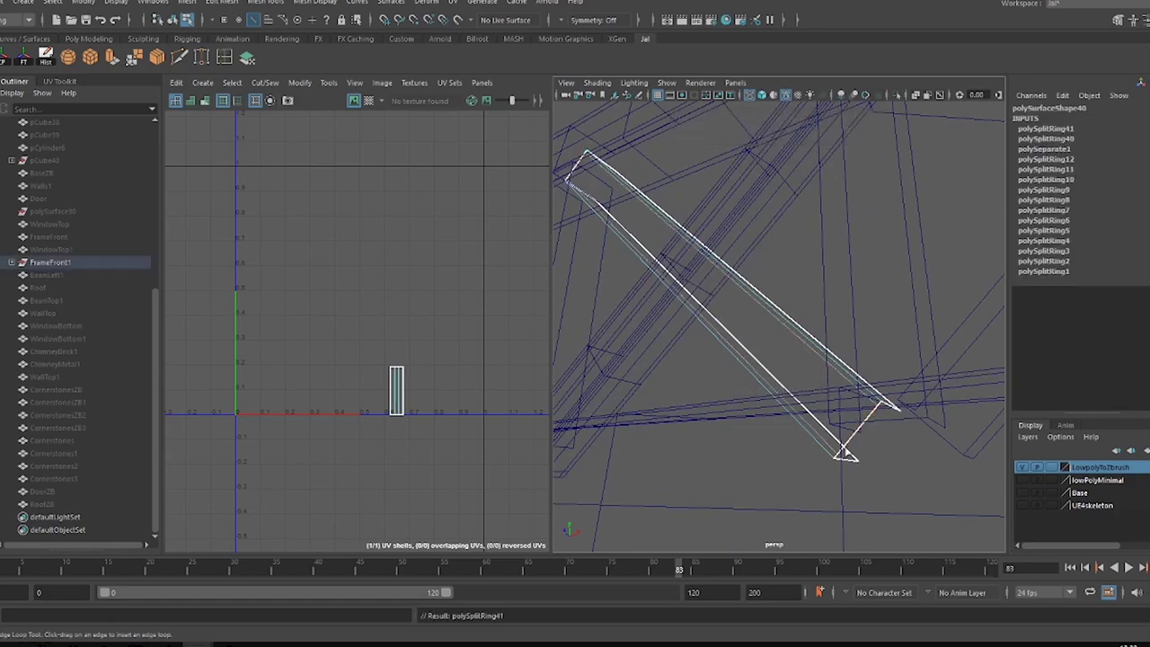
click(853, 465)
mouse_move(853, 465)
alt+mouse_down()
mouse_move(782, 431)
mouse_move(772, 359)
mouse_move(782, 380)
alt+mouse_up()
click(782, 432)
click(773, 360)
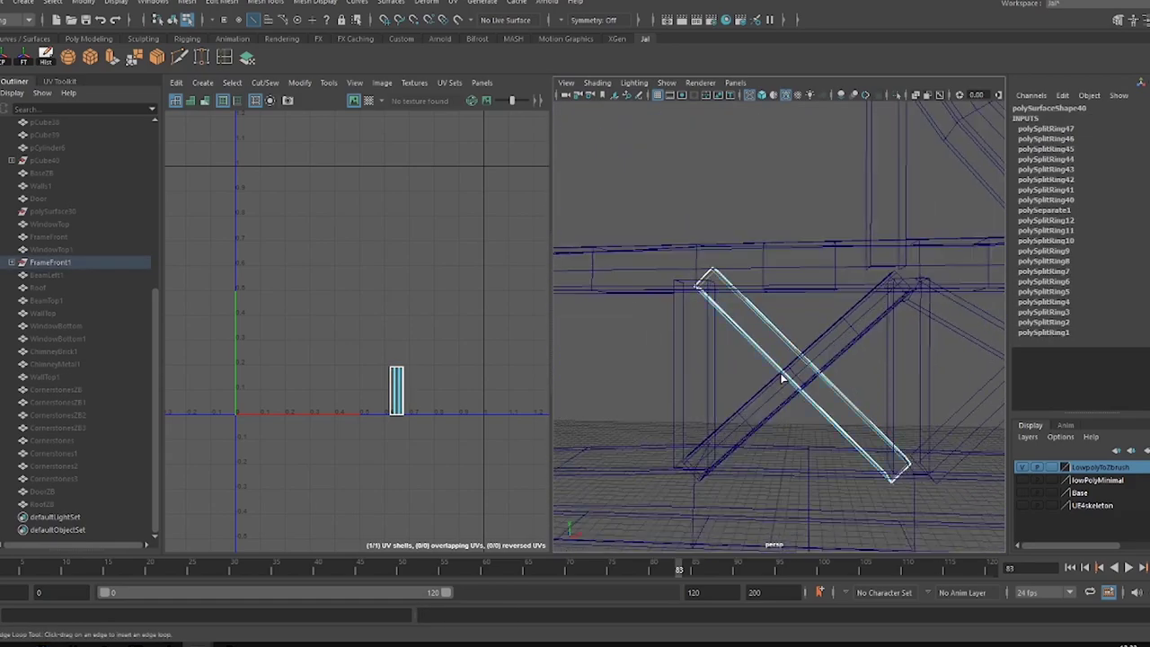
alt+drag(852, 431, 841, 398)
- Select the other X-brace as a whole object and duplicate it with Ctrl+D
key(5)
key(w)
click(842, 398)
scroll(842, 398, down, 5)
key(F8)
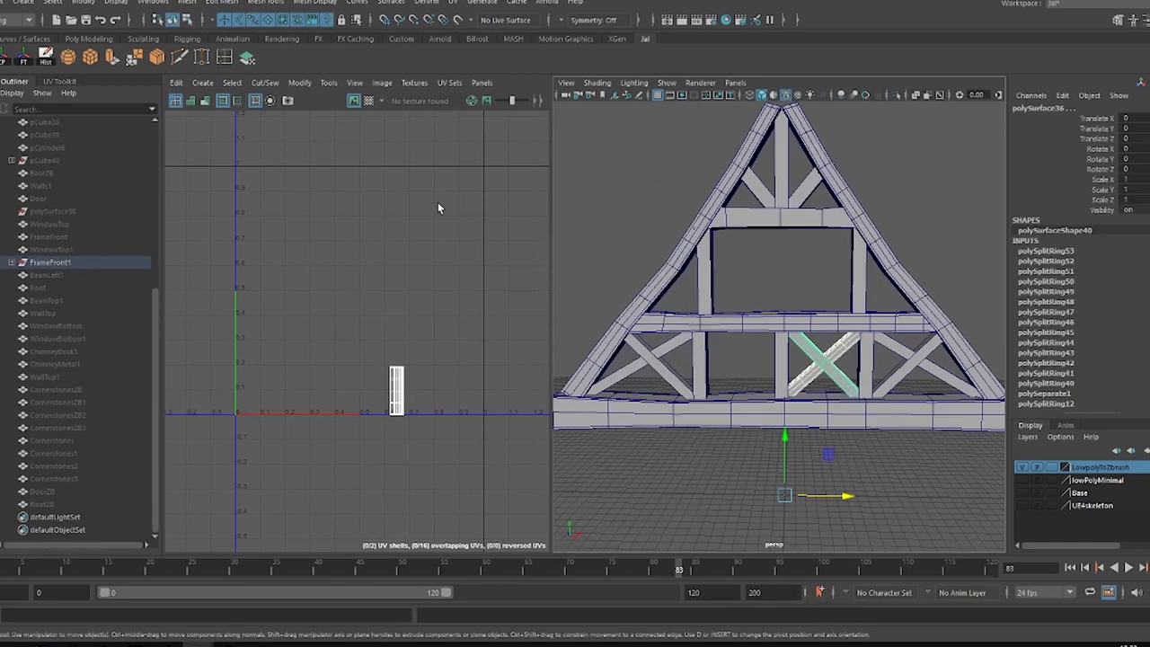
key(ctrl+d)
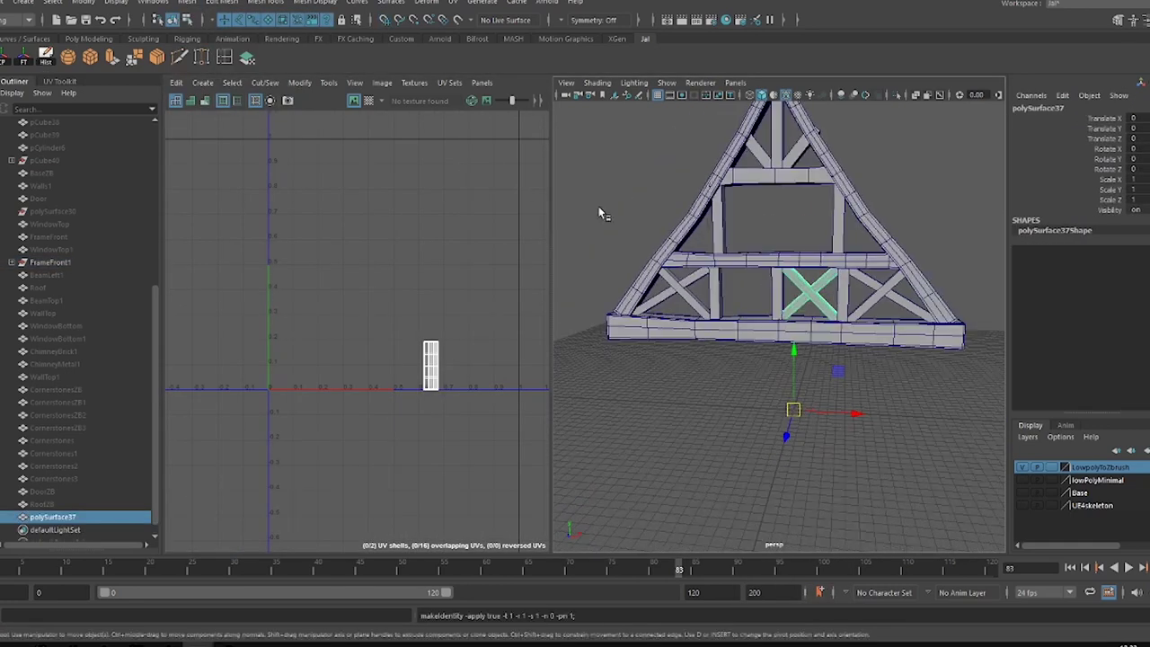
- Add four edge loops along the diagonal beam in wireframe
scroll(745, 285, up, 3)
scroll(944, 337, up, 3)
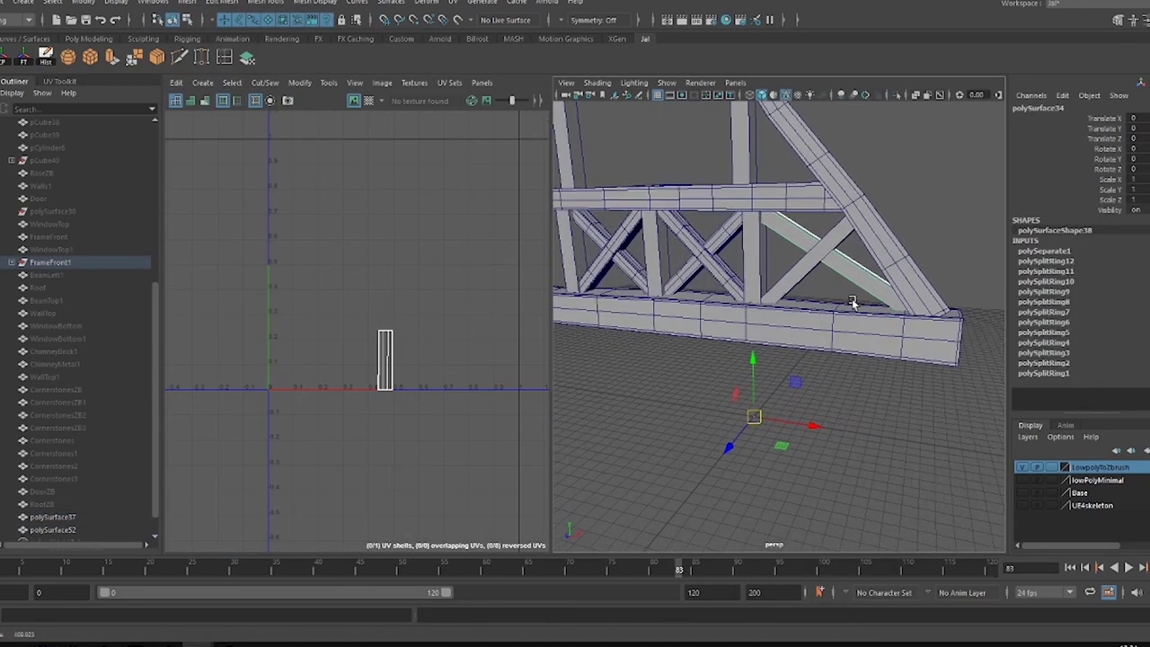
scroll(943, 337, up, 3)
key(4)
drag(942, 337, 858, 365)
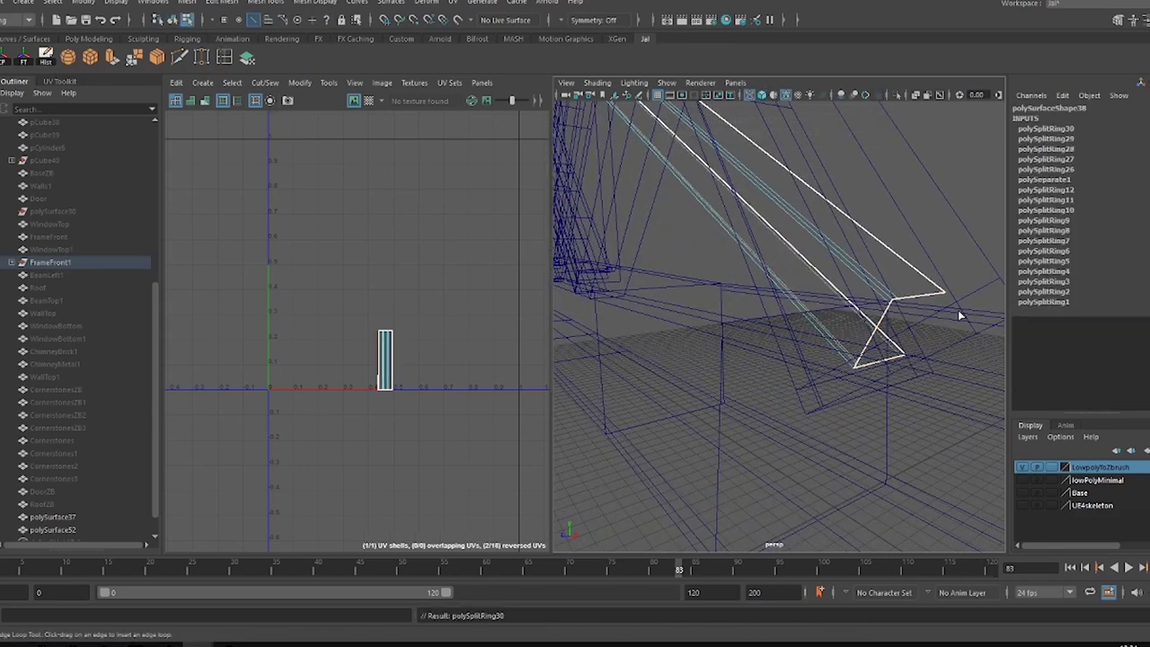
click(854, 249)
click(826, 257)
click(782, 255)
click(759, 282)
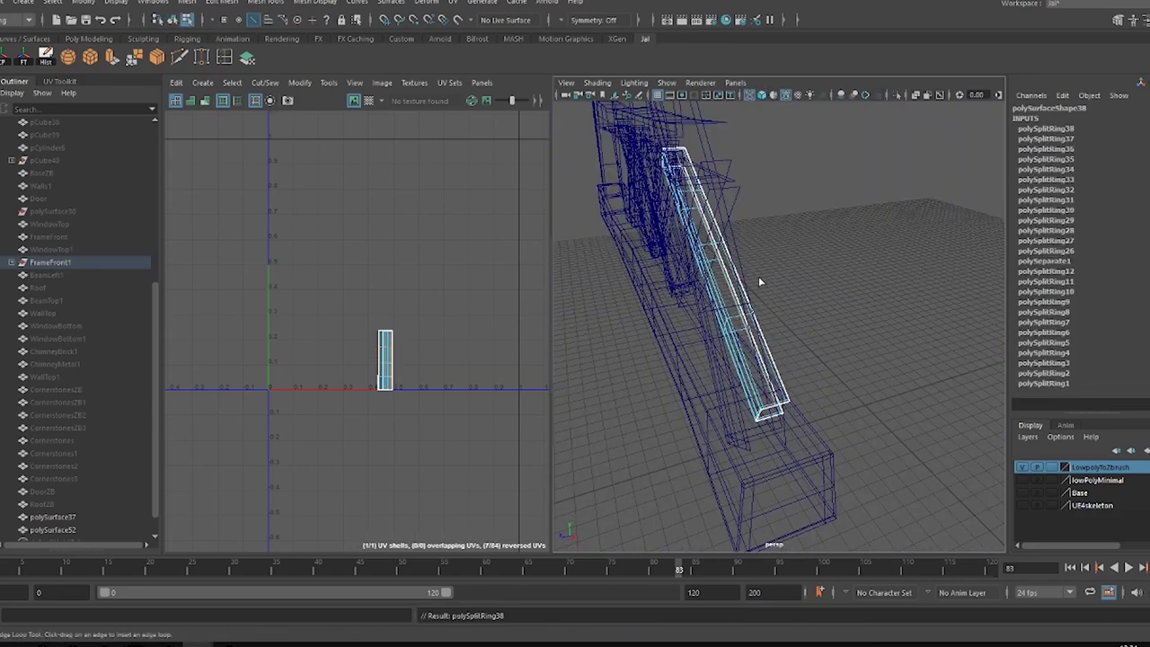
alt+drag(759, 282, 790, 301)
key(5)
key(w)
scroll(789, 301, down, 3)
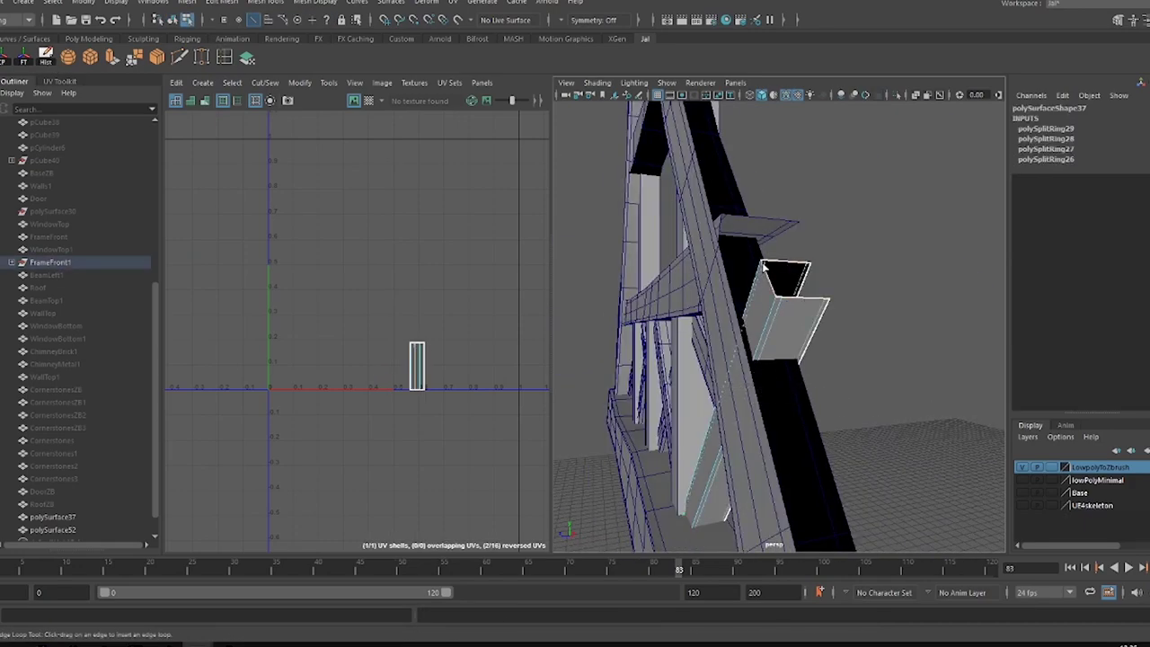
- Add two more edge loops to the diagonal beam
key(4)
click(822, 373)
click(851, 217)
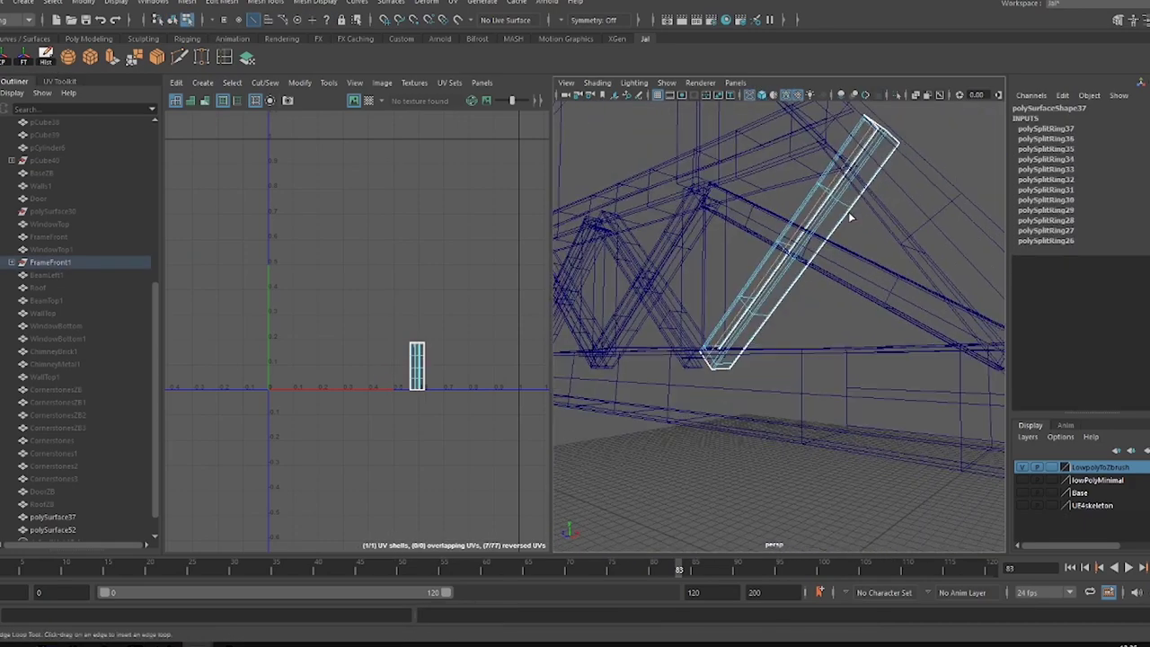
alt+drag(851, 217, 898, 234)
key(5)
- Insert an edge loop on the truss's vertical beam
right_drag(873, 269, 939, 259)
scroll(683, 290, down, 2)
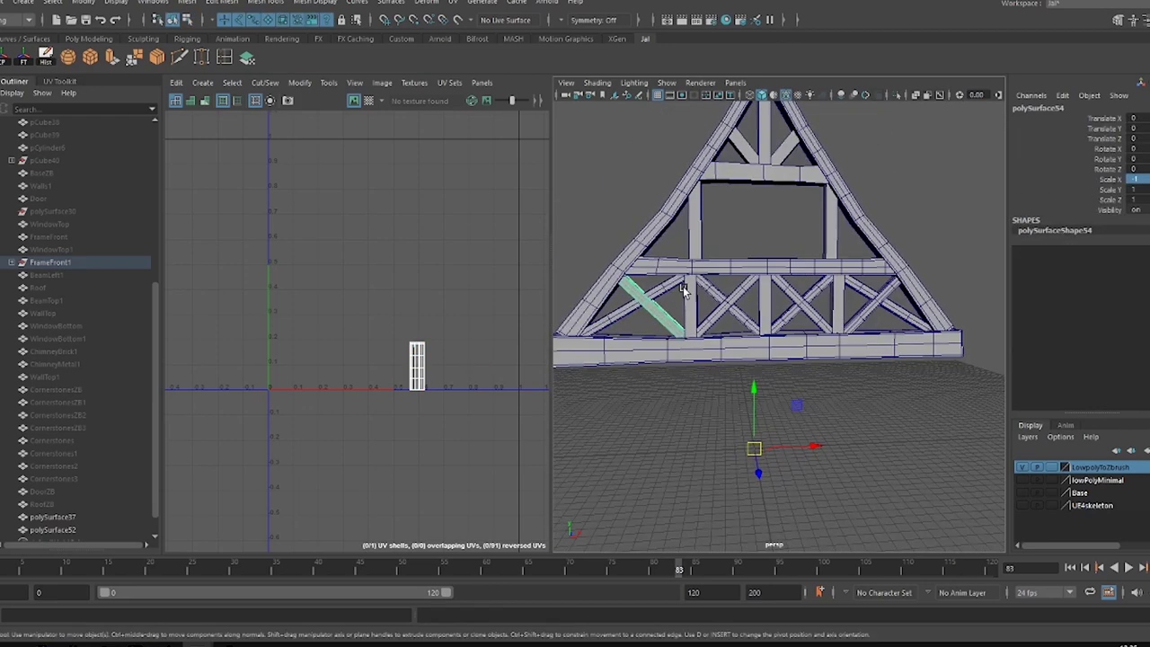
scroll(754, 310, up, 3)
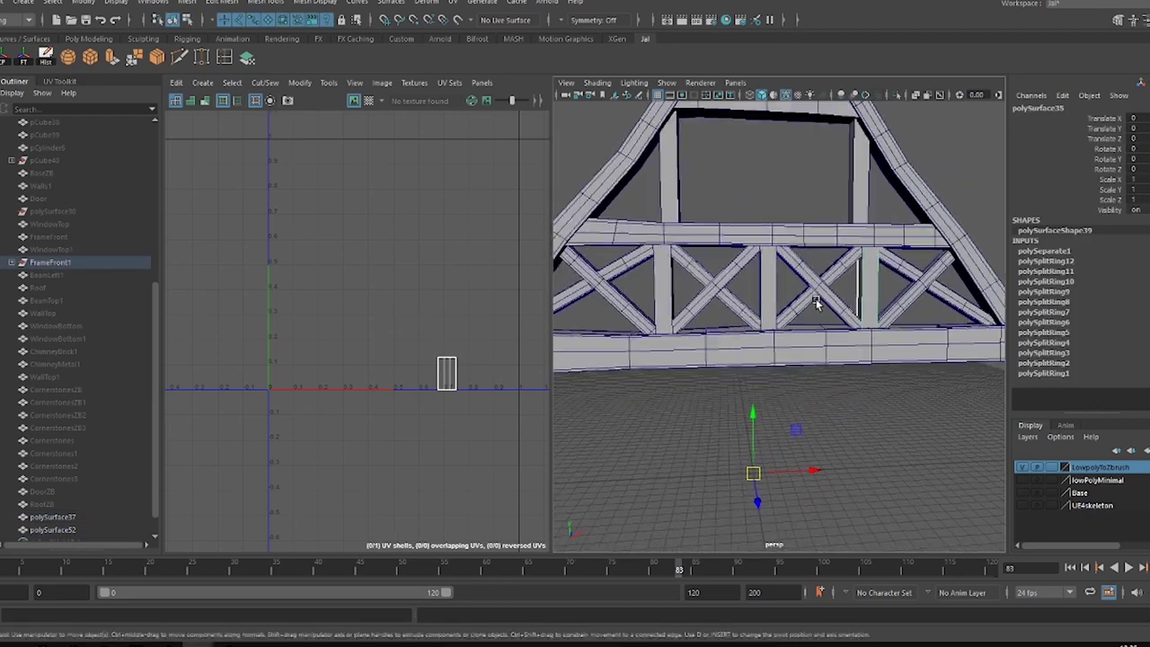
scroll(741, 220, up, 3)
key(4)
click(741, 422)
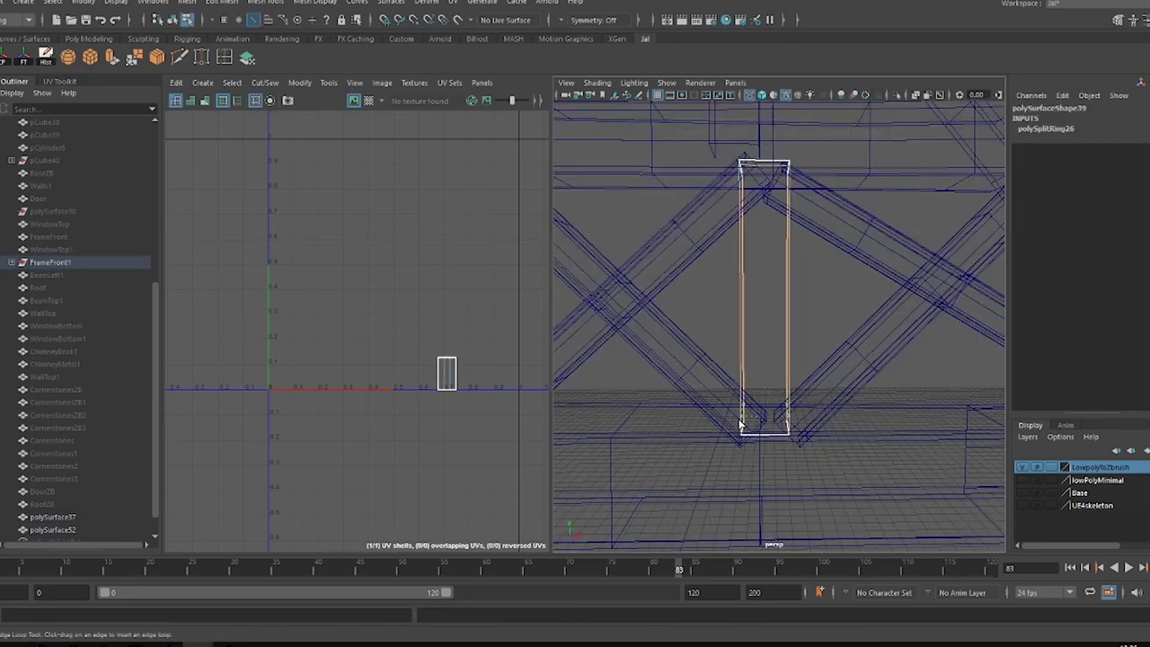
key(5)
scroll(841, 289, down, 5)
- Reselect the truss piece and un-isolate the view to show the whole house again
click(778, 280)
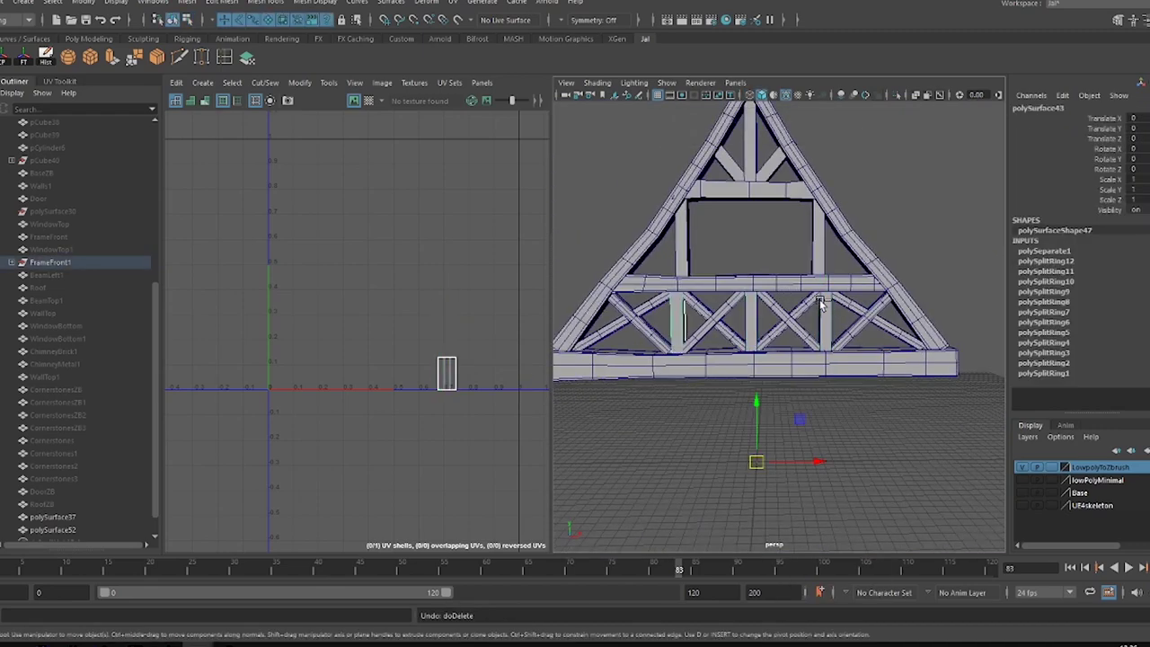
click(804, 326)
click(680, 328)
click(116, 2)
click(239, 120)
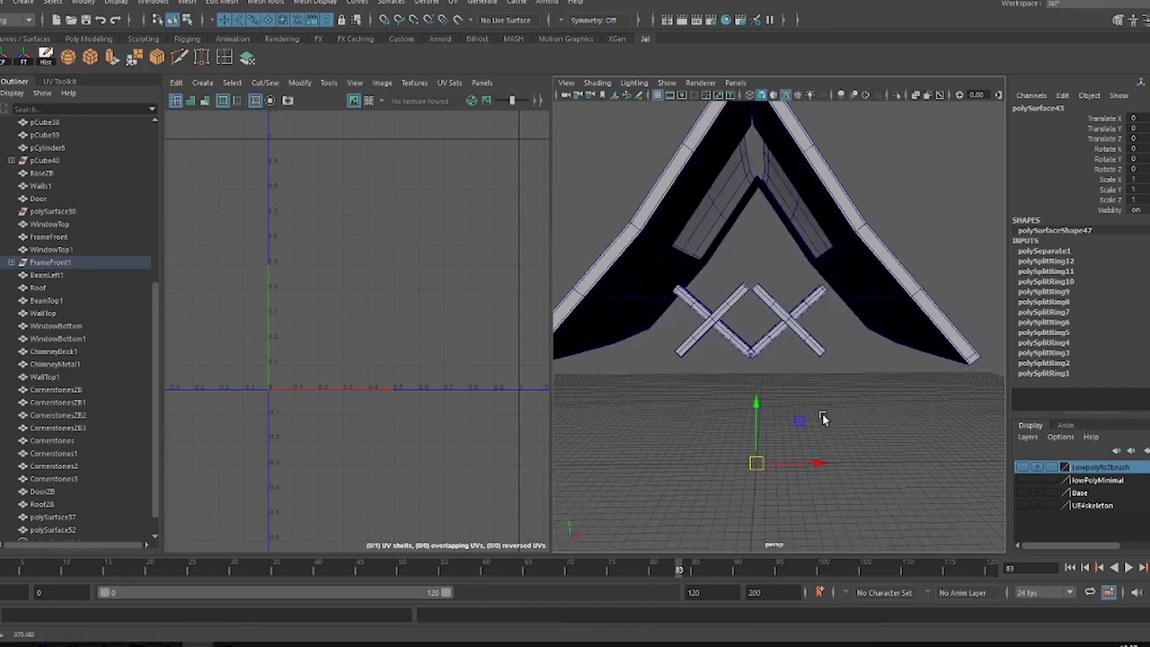
click(1023, 468)
- Add the selected beam to the LowpolyToZbrush layer and switch to the lowPolyMinimal layer's gable beams
right_click(1096, 467)
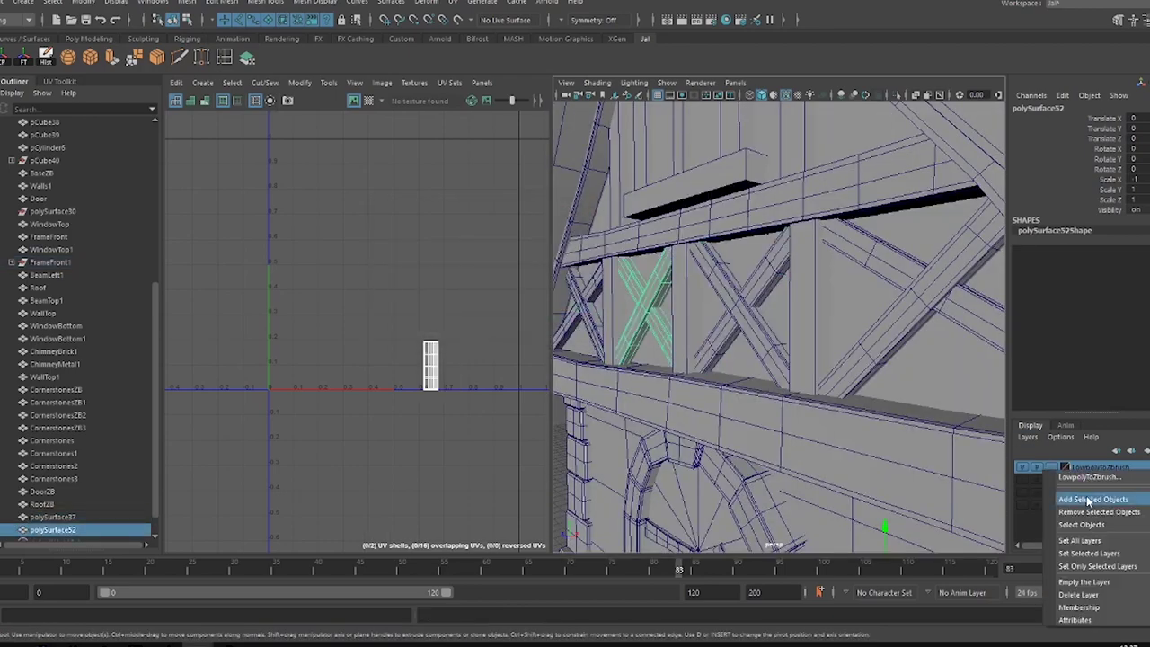
click(1091, 526)
key(f)
click(1022, 467)
click(1033, 480)
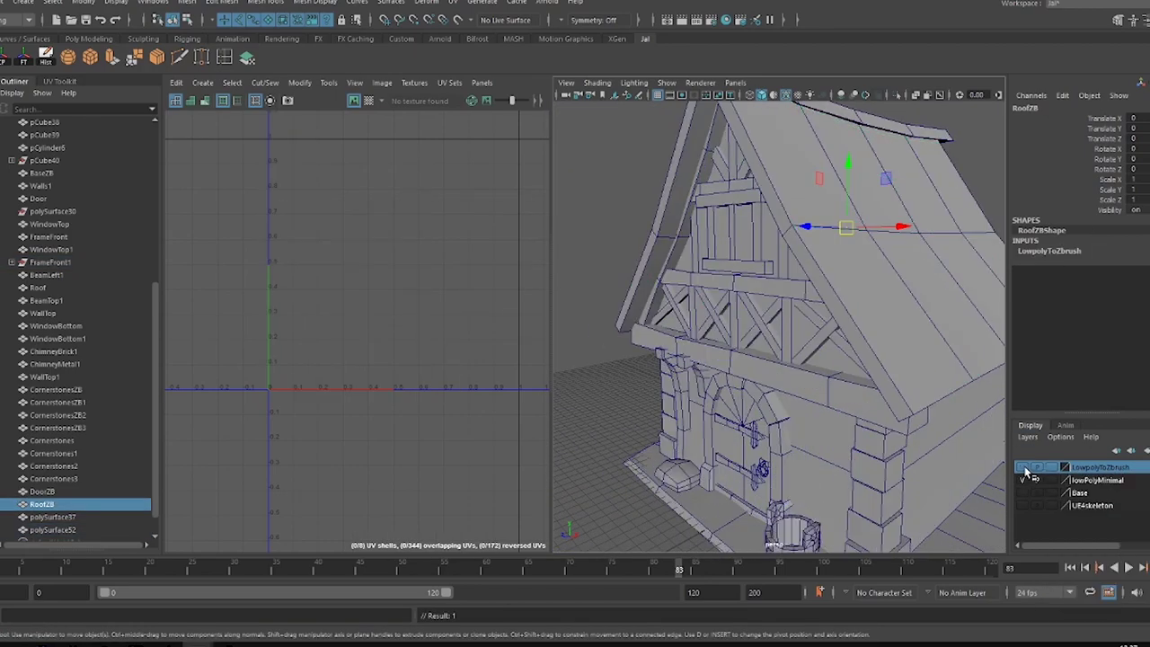
scroll(931, 432, up, 5)
click(934, 385)
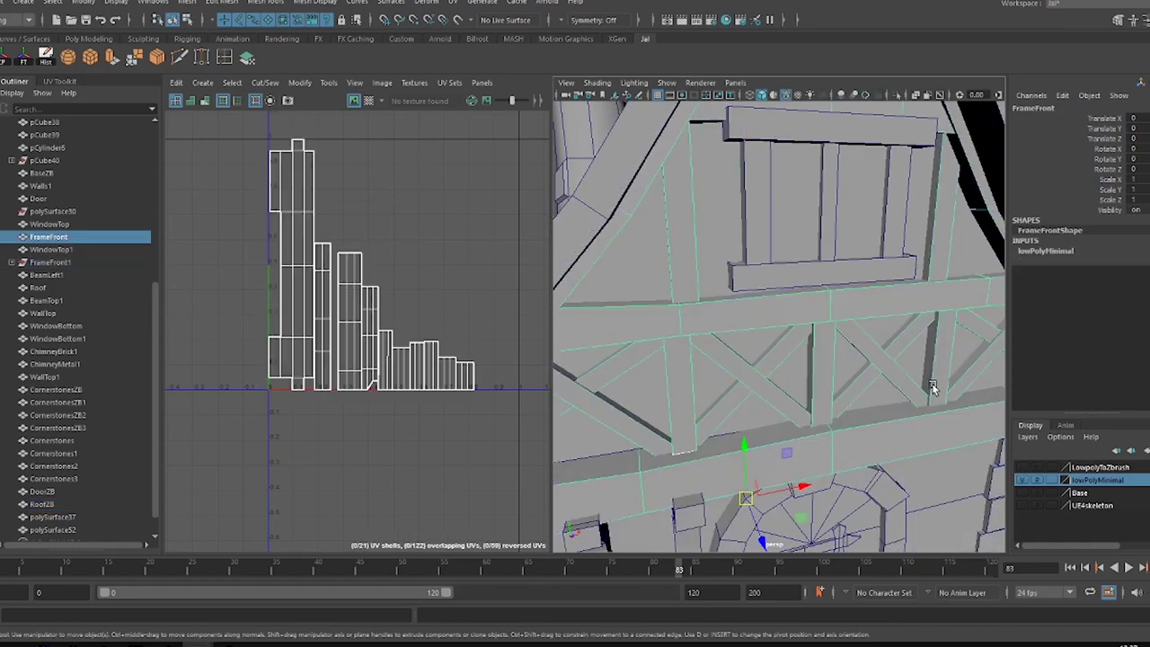
click(1024, 480)
click(854, 378)
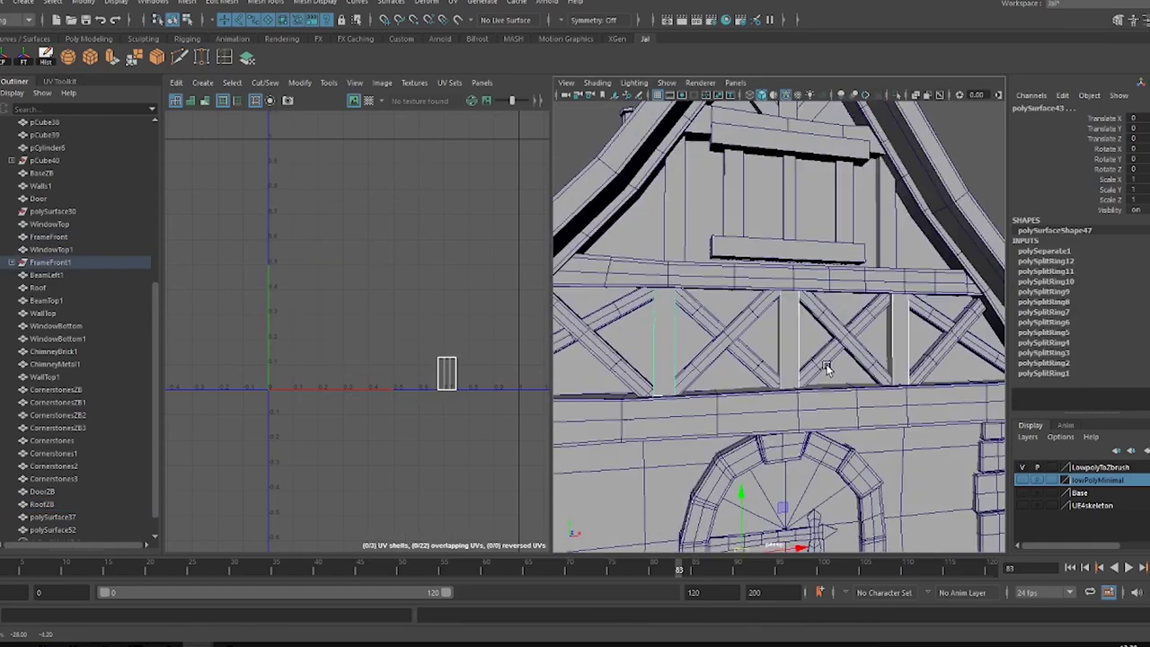
- Insert two edge loops along a cross-braced gable beam in wireframe
alt+drag(826, 368, 831, 381)
scroll(831, 395, up, 5)
shift+right_drag(831, 395, 832, 412)
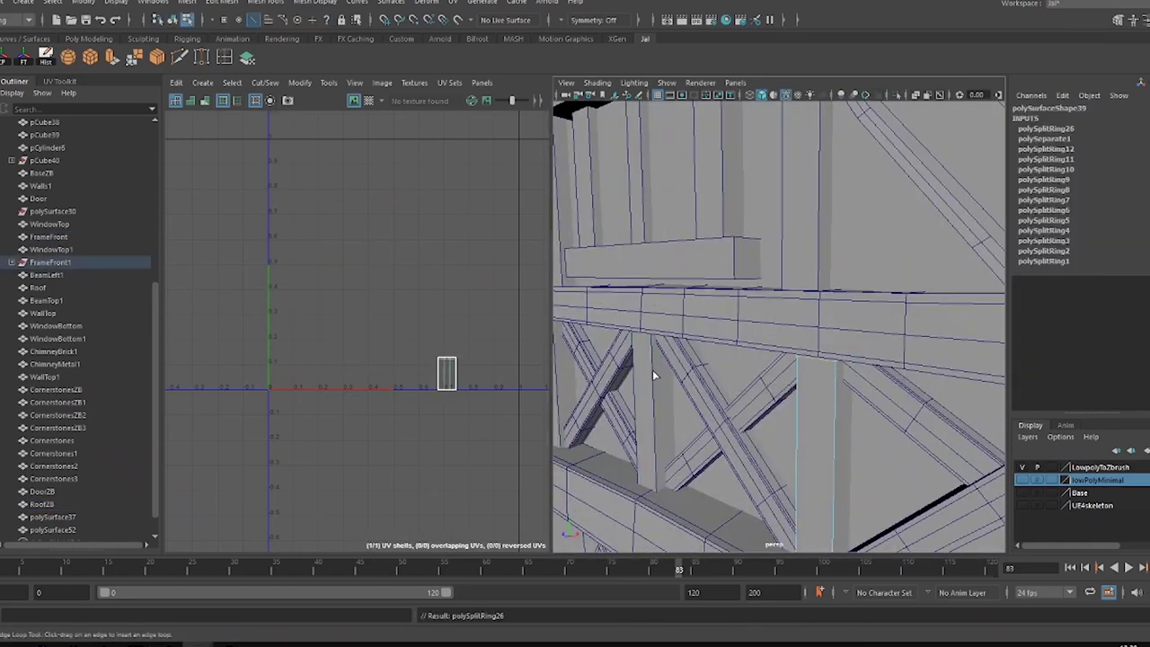
mouse_move(652, 341)
alt+mouse_down()
mouse_move(688, 308)
mouse_move(704, 375)
alt+mouse_up()
scroll(680, 282, up, 3)
key(4)
alt+drag(740, 155, 764, 270)
click(762, 315)
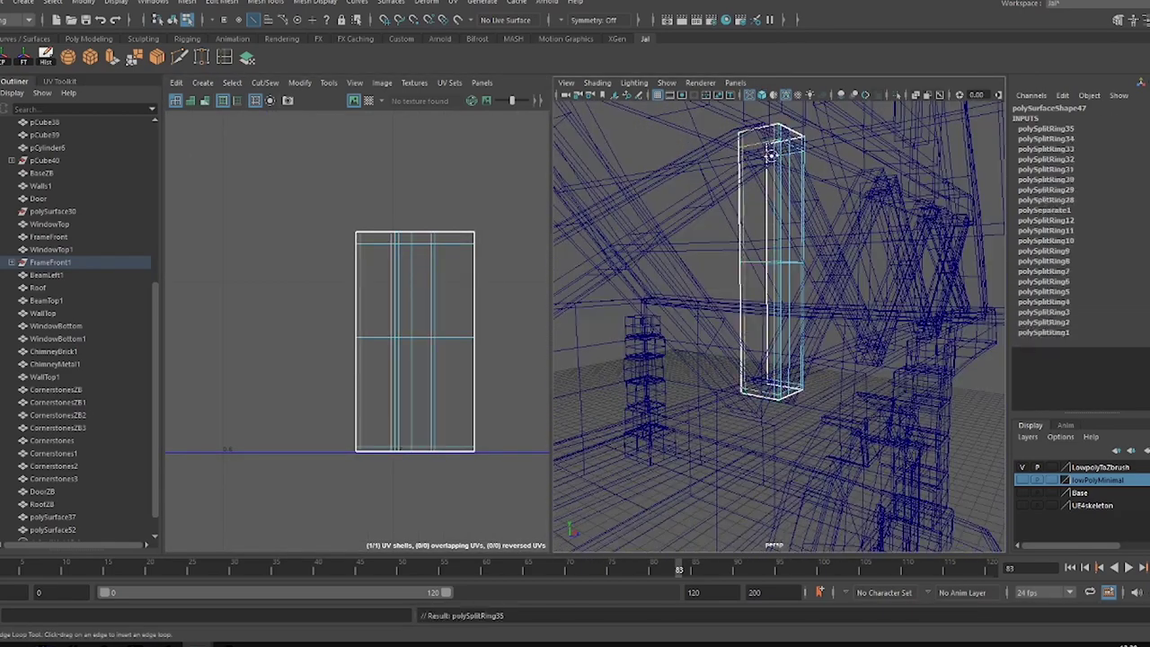
alt+drag(762, 315, 683, 265)
click(683, 265)
key(5)
key(4)
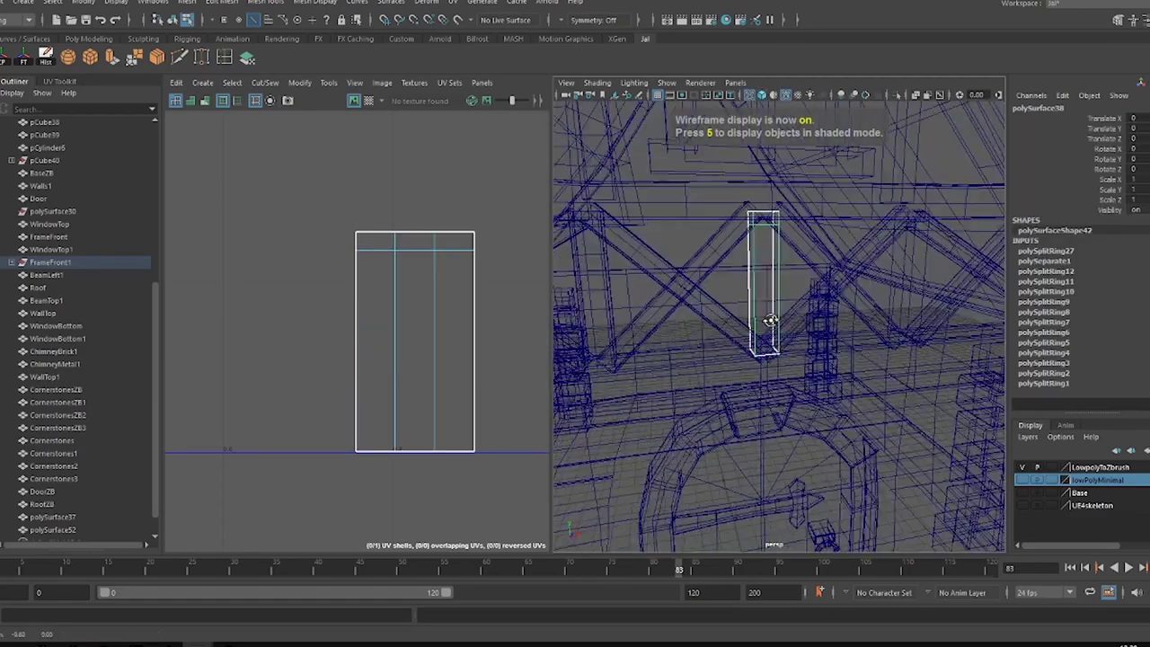
- Add further edge loops to that beam and to a neighbouring gable beam
alt+drag(668, 209, 825, 286)
click(757, 227)
mouse_move(757, 227)
alt+mouse_down()
mouse_move(683, 236)
mouse_move(747, 236)
mouse_move(727, 242)
mouse_move(810, 395)
mouse_move(839, 334)
mouse_move(755, 356)
mouse_move(688, 334)
alt+mouse_up()
click(726, 242)
click(810, 396)
click(839, 333)
key(5)
- Select and frame the tall vertical gable post in wireframe
click(688, 333)
key(w)
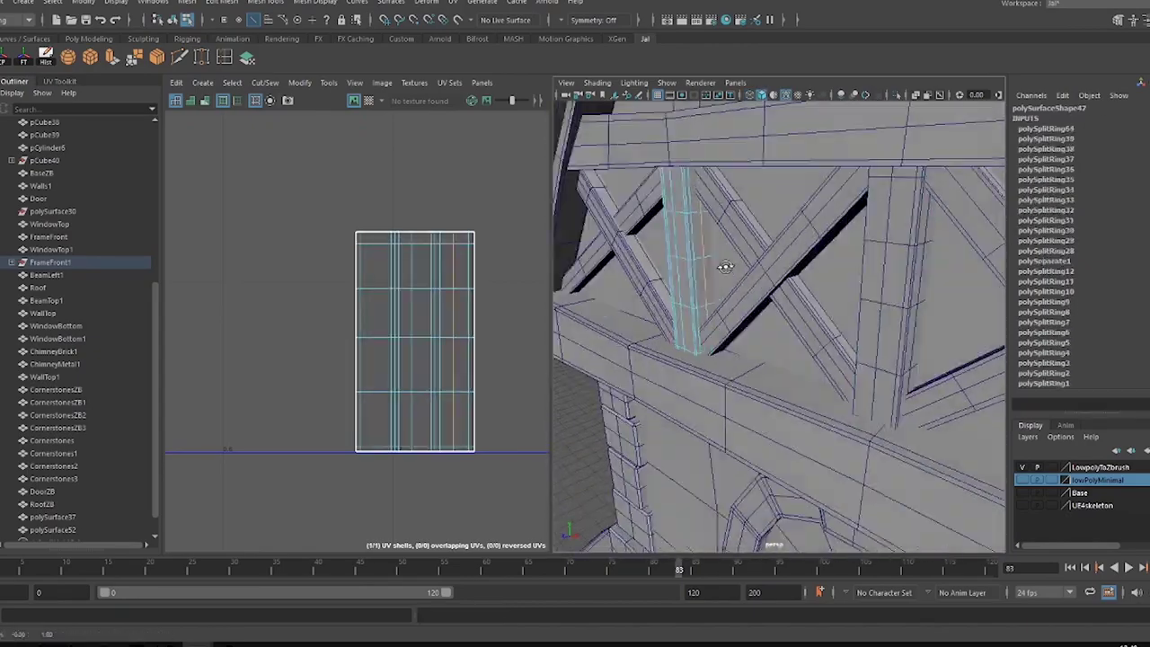
mouse_move(725, 257)
alt+mouse_down()
mouse_move(763, 347)
mouse_move(849, 321)
mouse_move(763, 278)
mouse_move(795, 287)
alt+mouse_up()
click(764, 279)
key(4)
key(f)
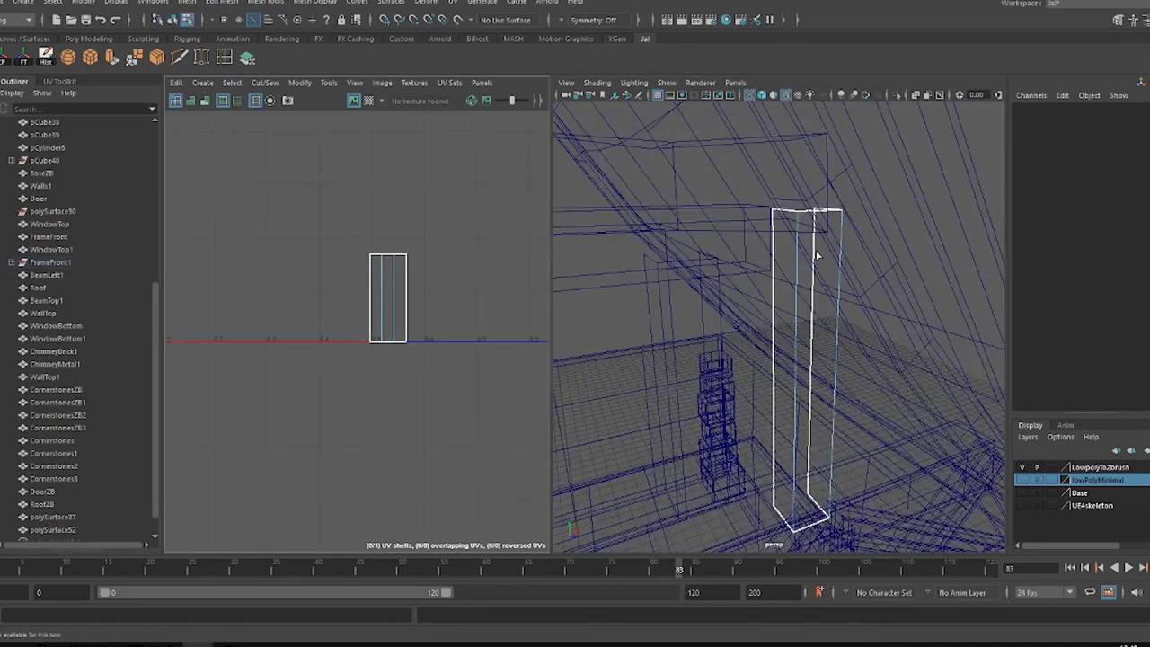
mouse_move(795, 530)
alt+mouse_down()
mouse_move(826, 279)
mouse_move(806, 325)
mouse_move(781, 305)
alt+mouse_up()
- Insert five edge loops along the tall vertical post
click(822, 296)
click(826, 278)
click(834, 271)
click(834, 271)
click(809, 296)
key(5)
- Freeze the post's transformations and select the next gable frame piece
key(ctrl+shift+f)
key(f)
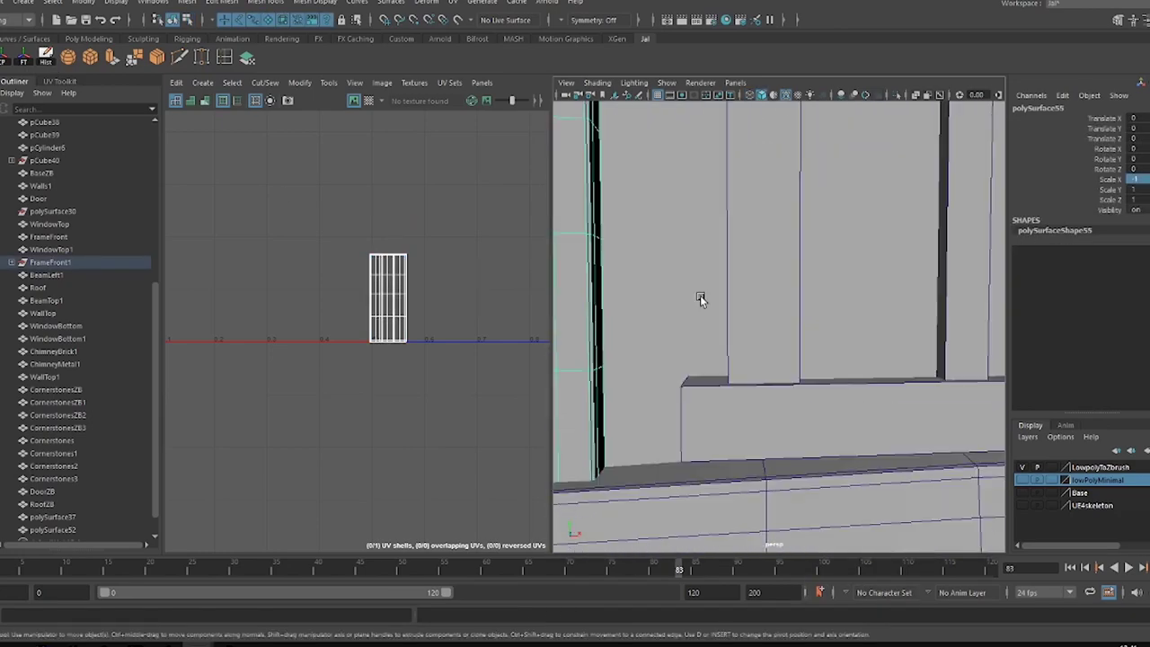
alt+drag(700, 295, 755, 308)
click(728, 301)
scroll(742, 302, down, 5)
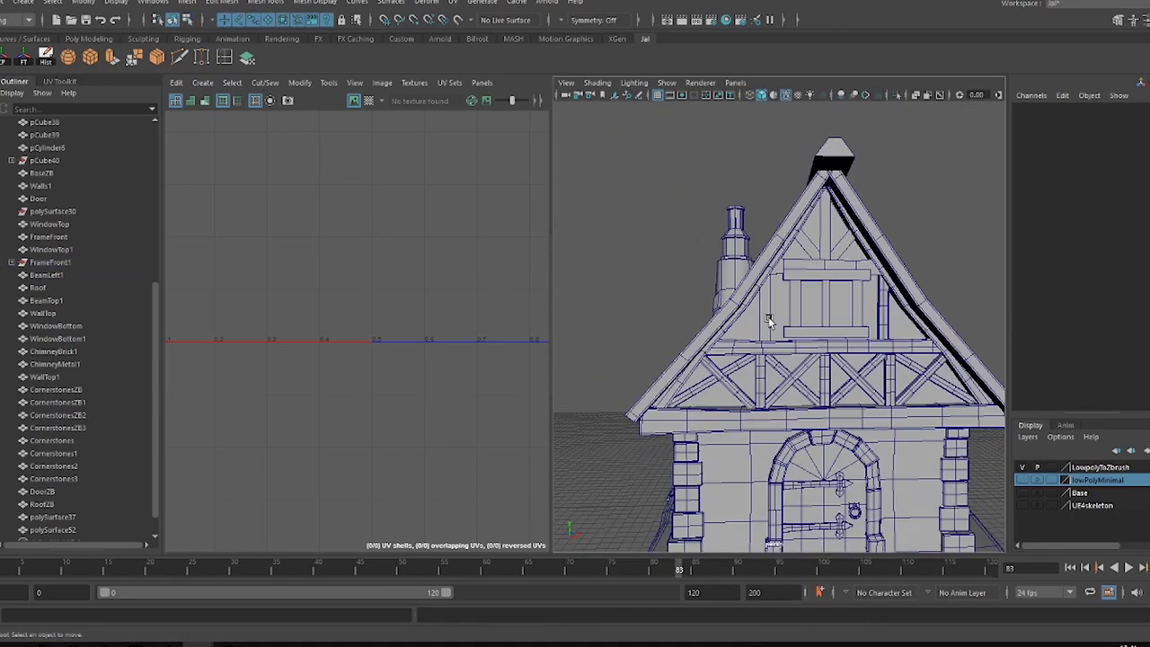
click(766, 323)
click(768, 318)
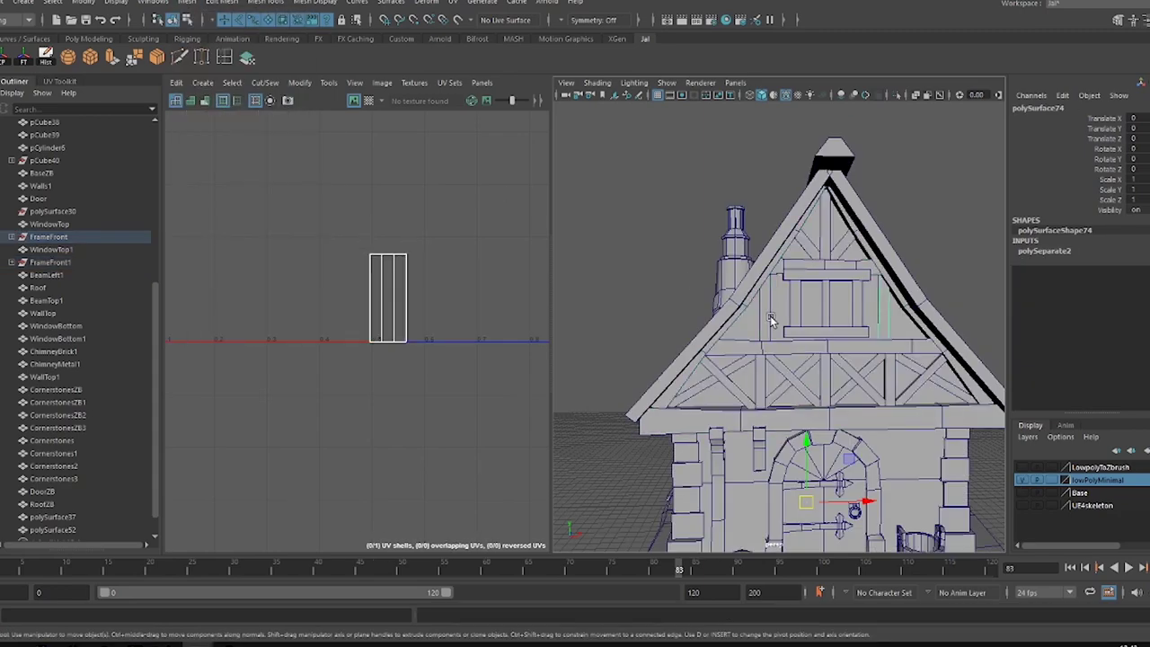
- Duplicate the frame piece and focus the view on the gable window frame
key(ctrl+d)
key(Return)
right_click(770, 301)
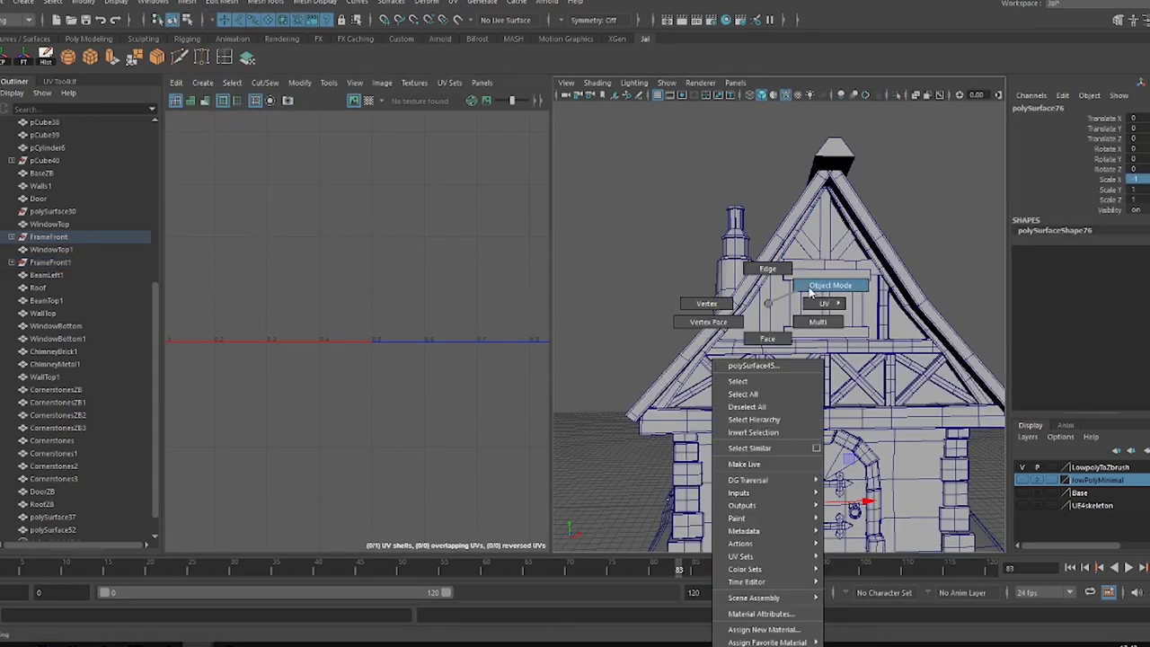
click(882, 308)
key(f)
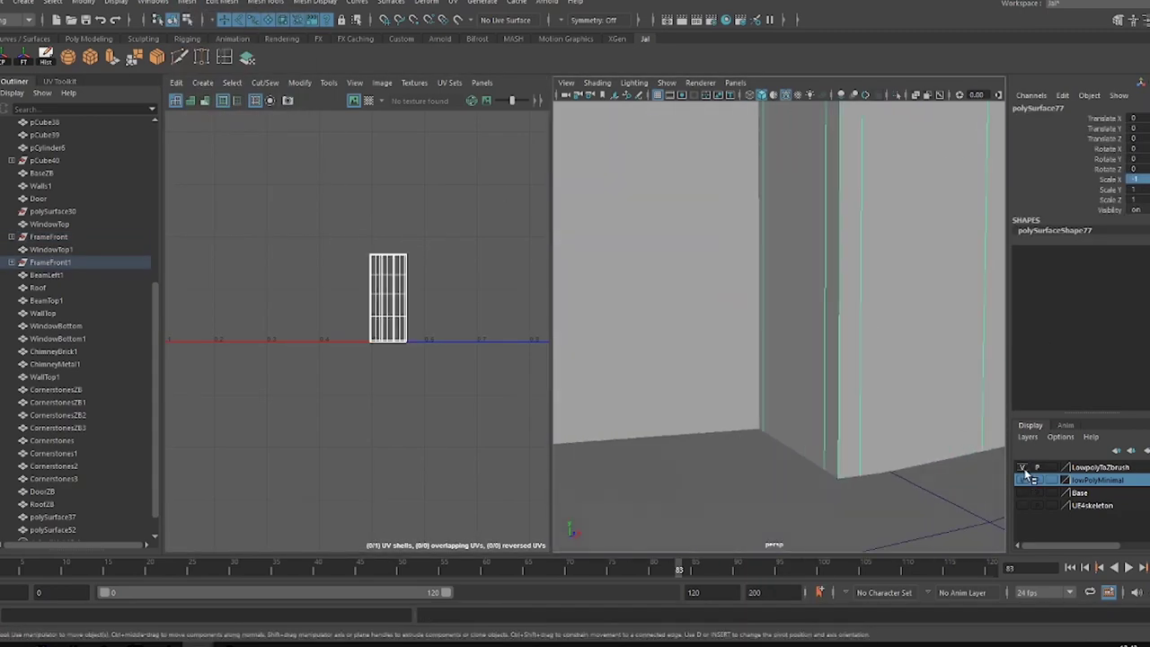
scroll(943, 246, down, 5)
click(830, 298)
key(f)
mouse_move(830, 298)
alt+mouse_down()
mouse_move(813, 293)
mouse_move(827, 257)
alt+mouse_up()
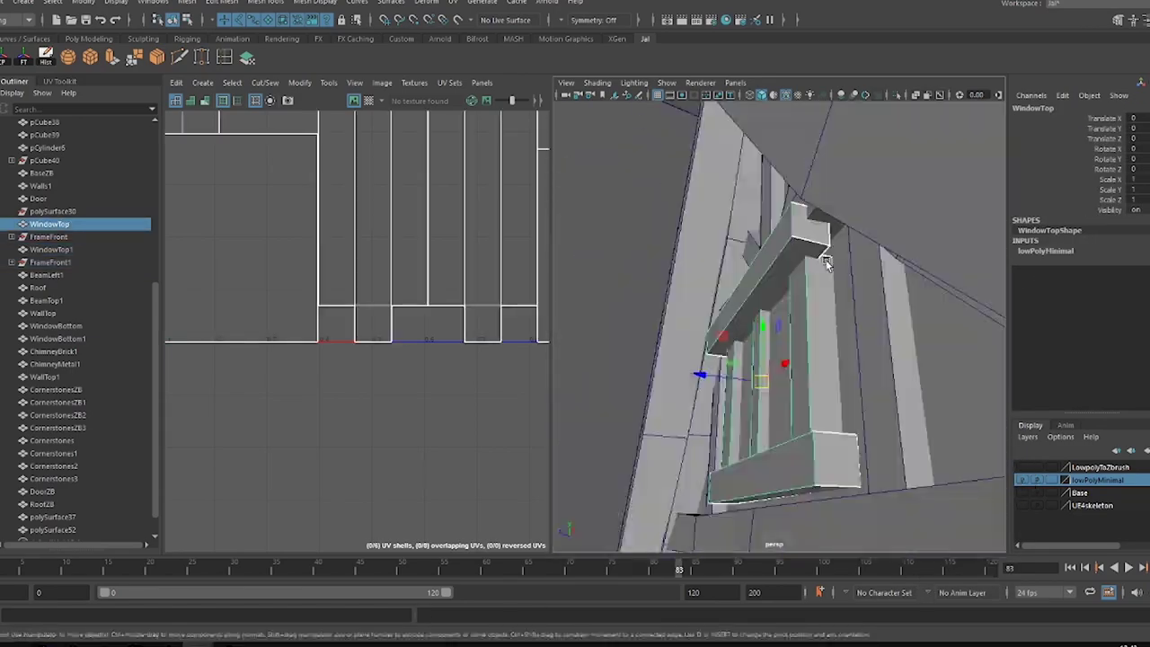
- Add the WindowTop copy to LowpolyToZbrush, isolate it, and bevel its edges
click(852, 276)
click(761, 314)
alt+drag(760, 315, 997, 318)
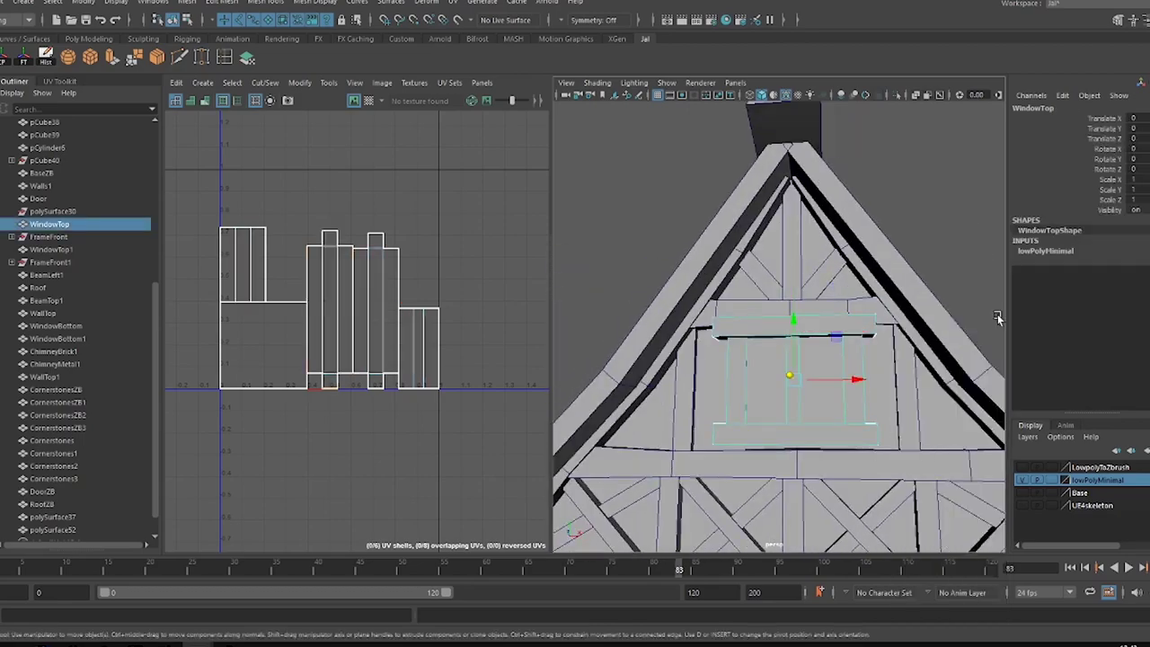
mouse_move(862, 352)
alt+mouse_down()
mouse_move(887, 338)
mouse_move(868, 290)
mouse_move(673, 333)
mouse_move(794, 256)
mouse_move(860, 246)
alt+mouse_up()
click(1092, 494)
key(ctrl+1)
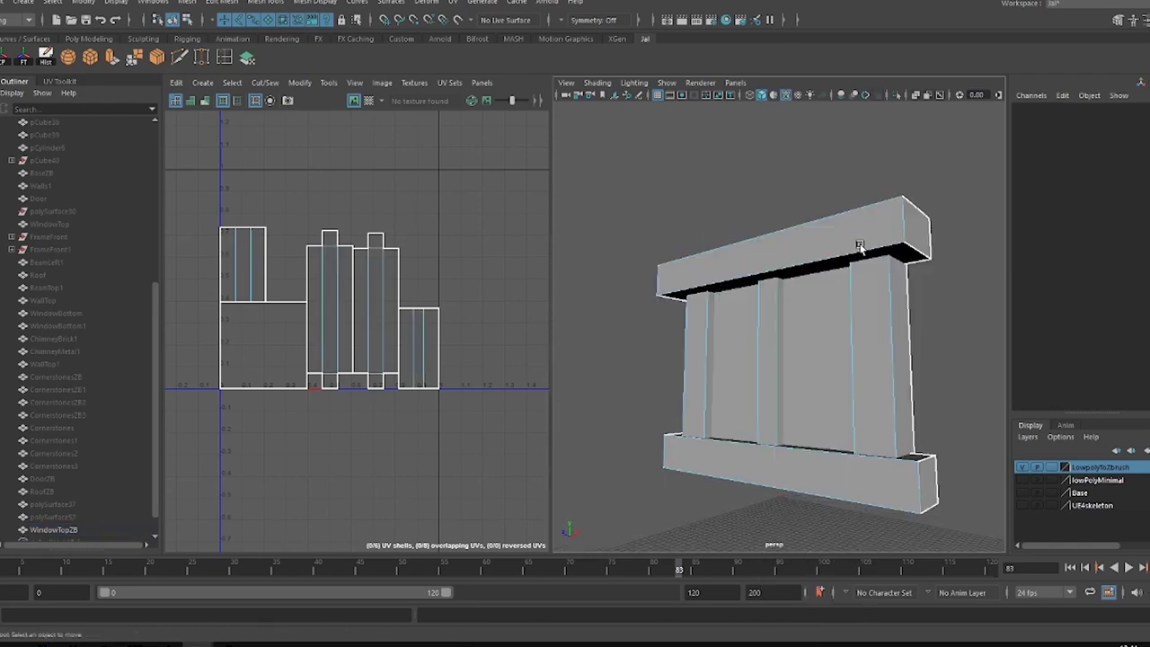
mouse_move(854, 290)
alt+mouse_down()
mouse_move(809, 236)
mouse_move(907, 266)
mouse_move(689, 283)
alt+mouse_up()
click(216, 2)
click(229, 38)
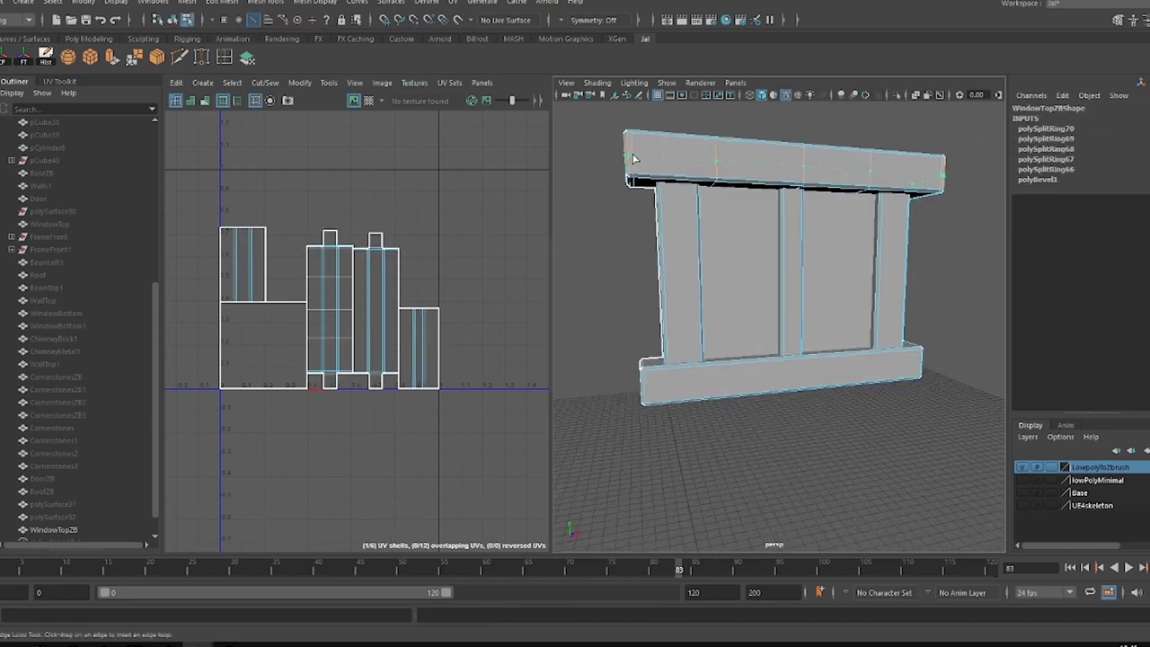
- Insert edge loops across the window frame's top beam and pillars
click(633, 159)
mouse_move(634, 159)
alt+mouse_down()
mouse_move(693, 215)
mouse_move(795, 215)
alt+mouse_up()
click(672, 182)
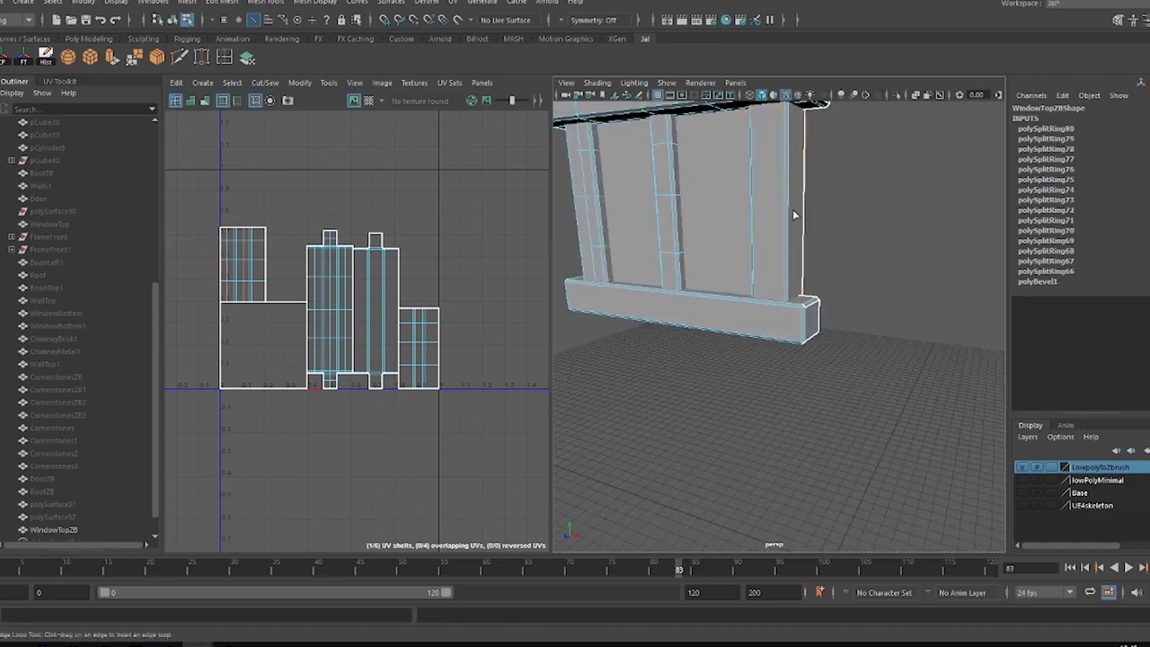
click(789, 256)
mouse_move(789, 256)
alt+mouse_down()
mouse_move(783, 206)
mouse_move(787, 230)
mouse_move(844, 266)
mouse_move(806, 238)
alt+mouse_up()
click(787, 230)
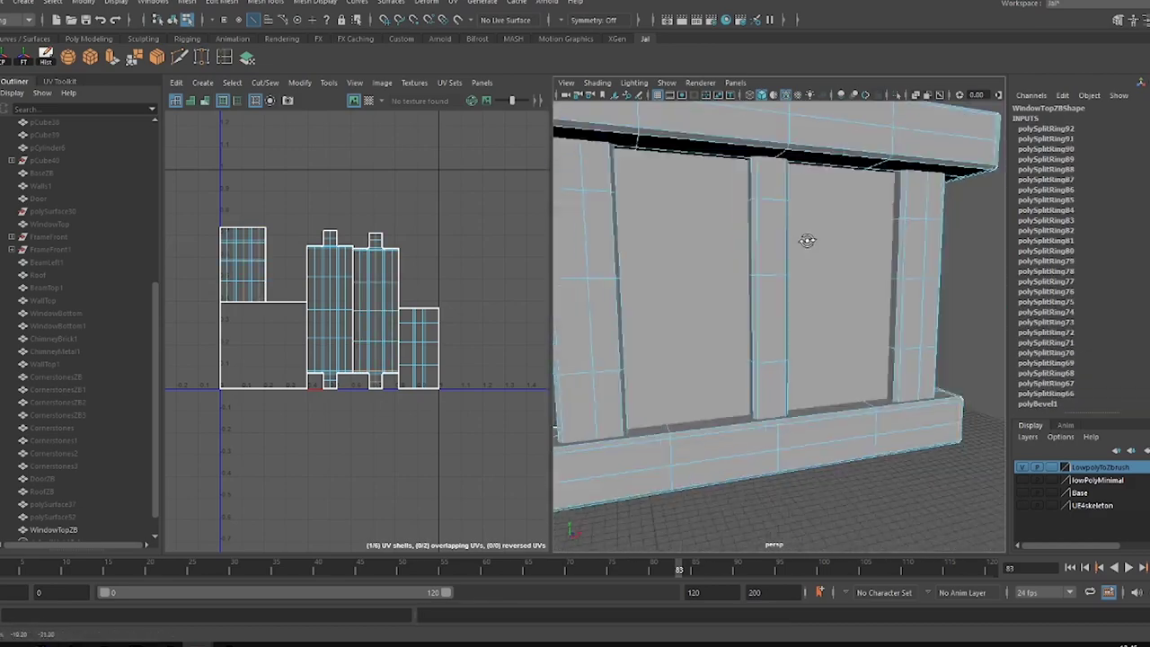
key(w)
click(806, 239)
- Delete the window frame's history and reselect WindowTop in the house
key(f)
click(47, 57)
mouse_move(737, 269)
alt+mouse_down()
mouse_move(792, 305)
mouse_move(760, 322)
mouse_move(861, 357)
mouse_move(786, 327)
alt+mouse_up()
click(50, 224)
click(796, 329)
click(827, 297)
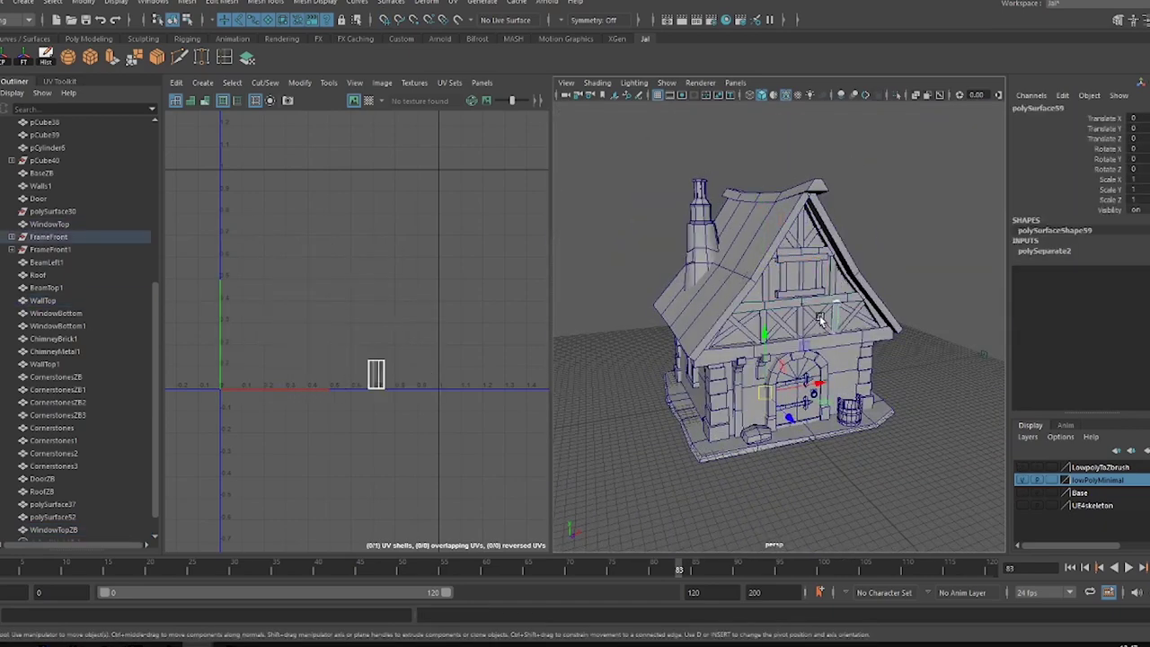
- Add three edge loops along a diagonal beam of FrameFront1
click(820, 319)
key(f)
click(799, 276)
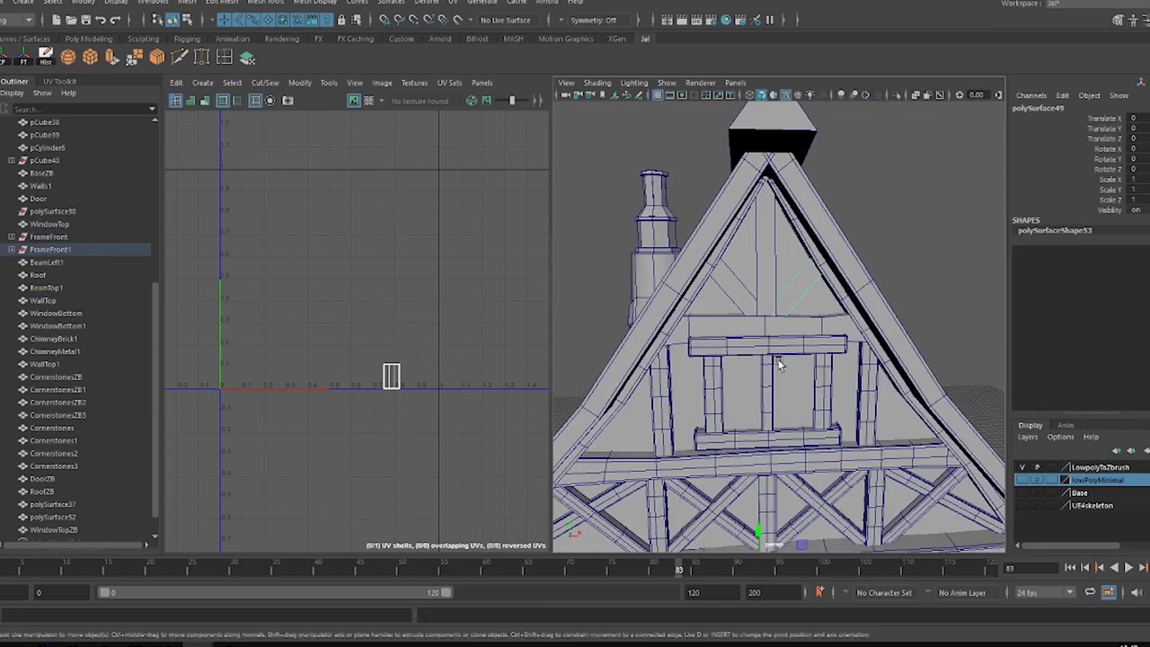
scroll(878, 347, up, 3)
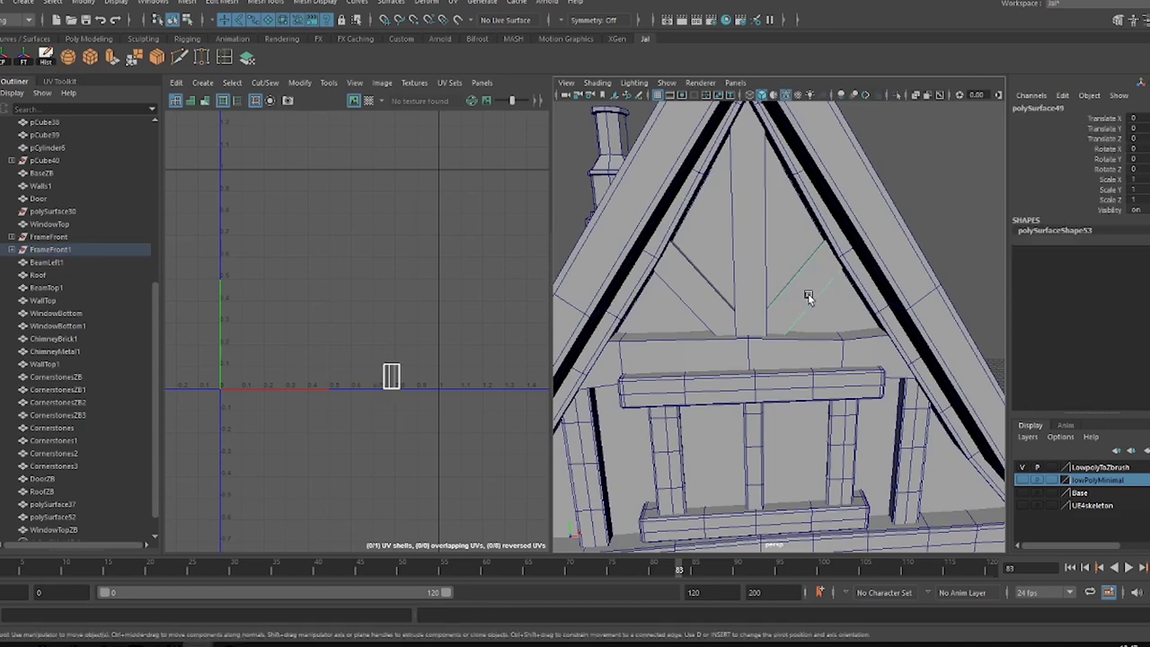
key(4)
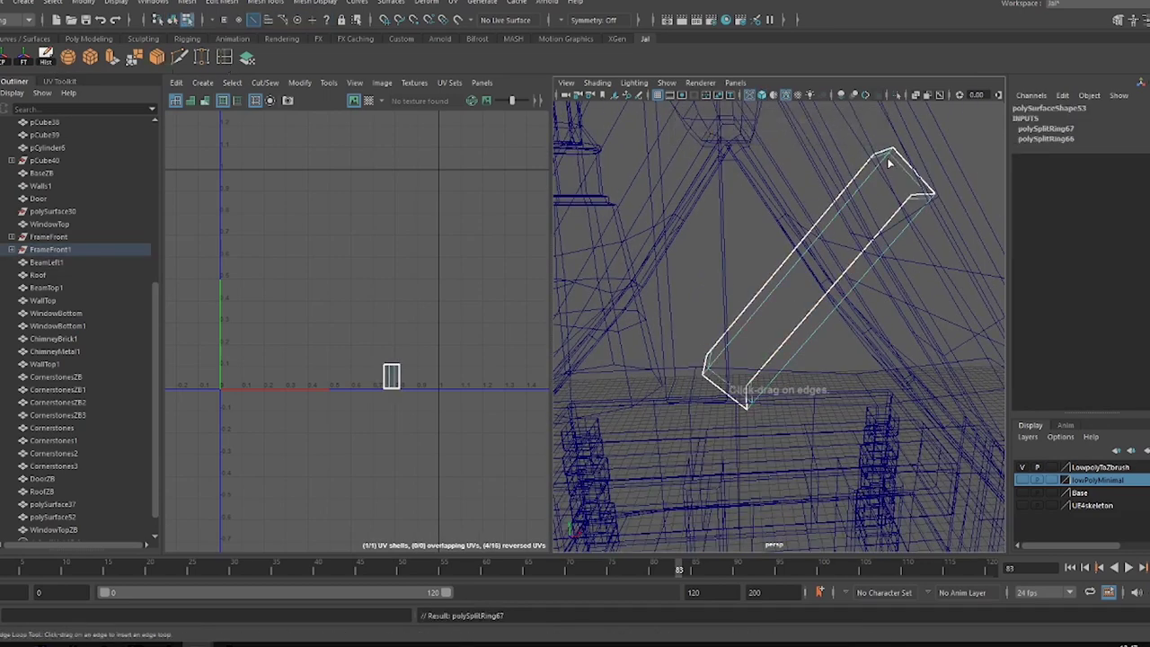
click(889, 163)
alt+drag(889, 162, 803, 279)
click(659, 359)
click(802, 340)
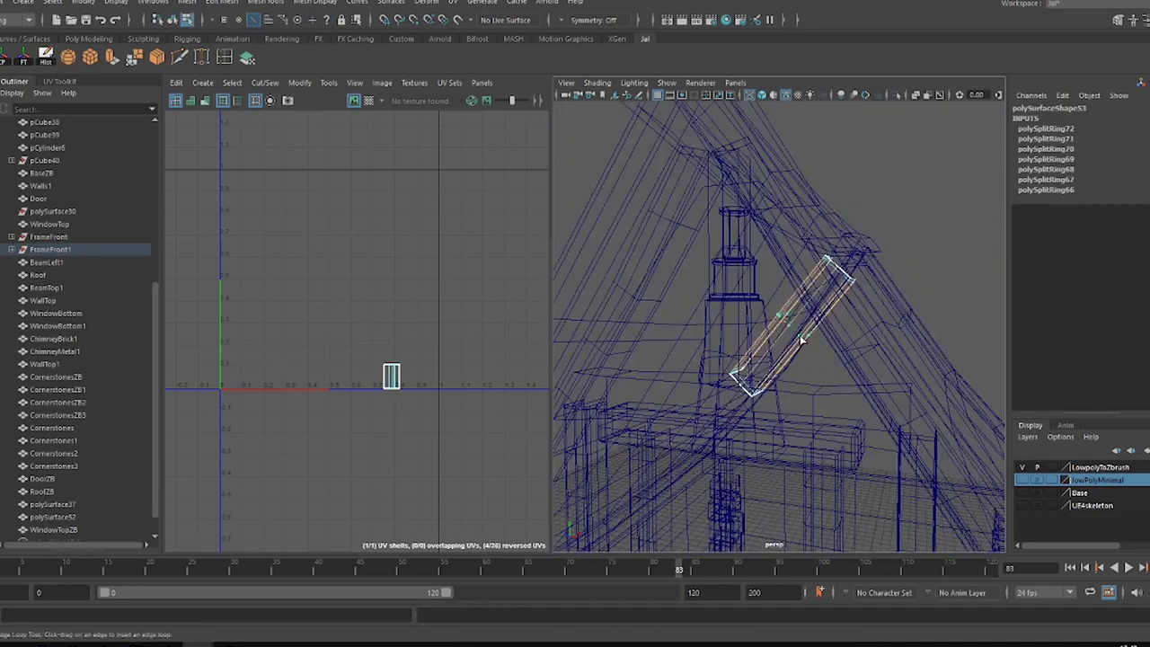
alt+drag(803, 340, 749, 345)
scroll(871, 336, up, 5)
scroll(821, 375, down, 5)
- Return to object mode and select and frame another front beam
right_click(928, 253)
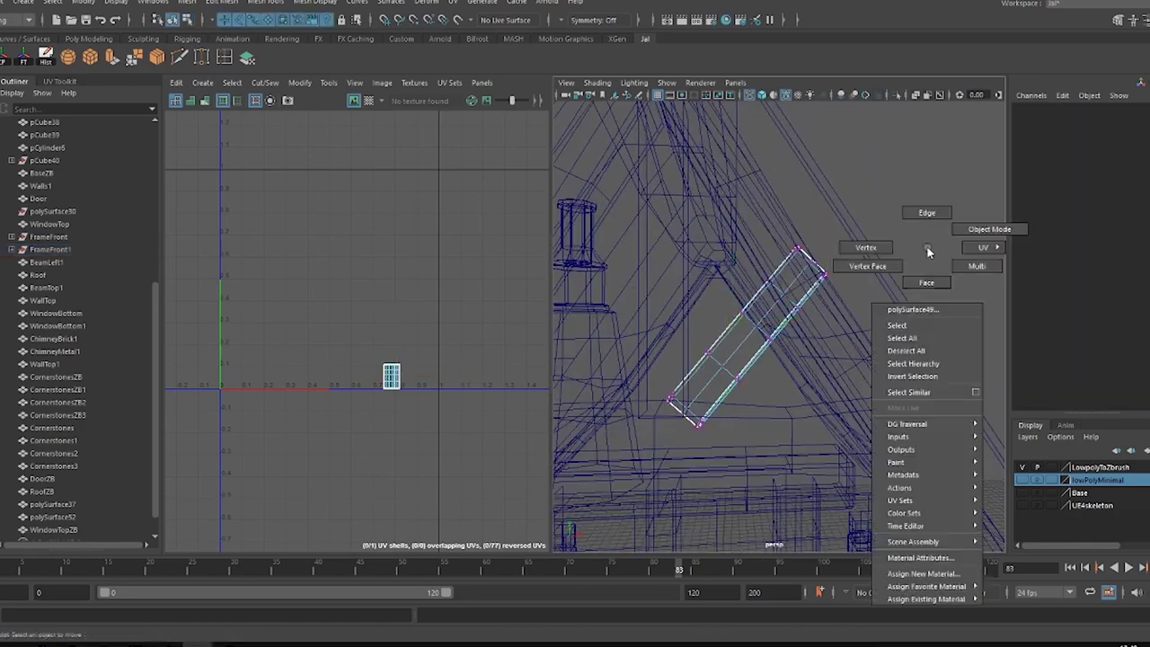
click(990, 229)
key(a)
key(f)
scroll(794, 345, down, 3)
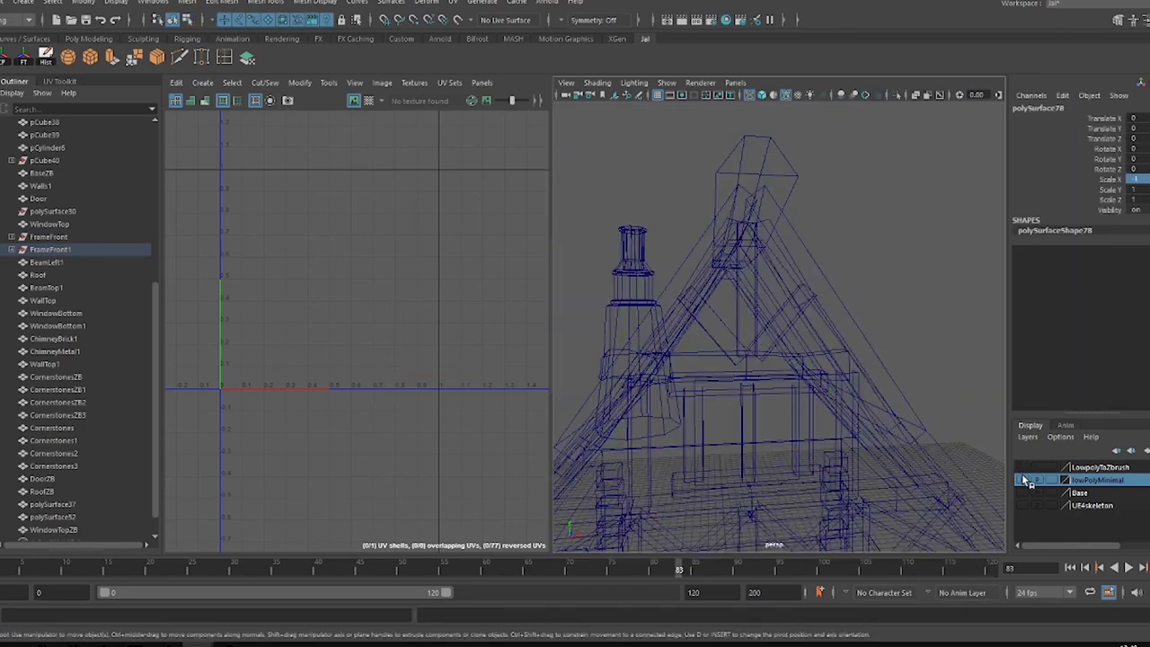
click(745, 340)
key(5)
click(745, 306)
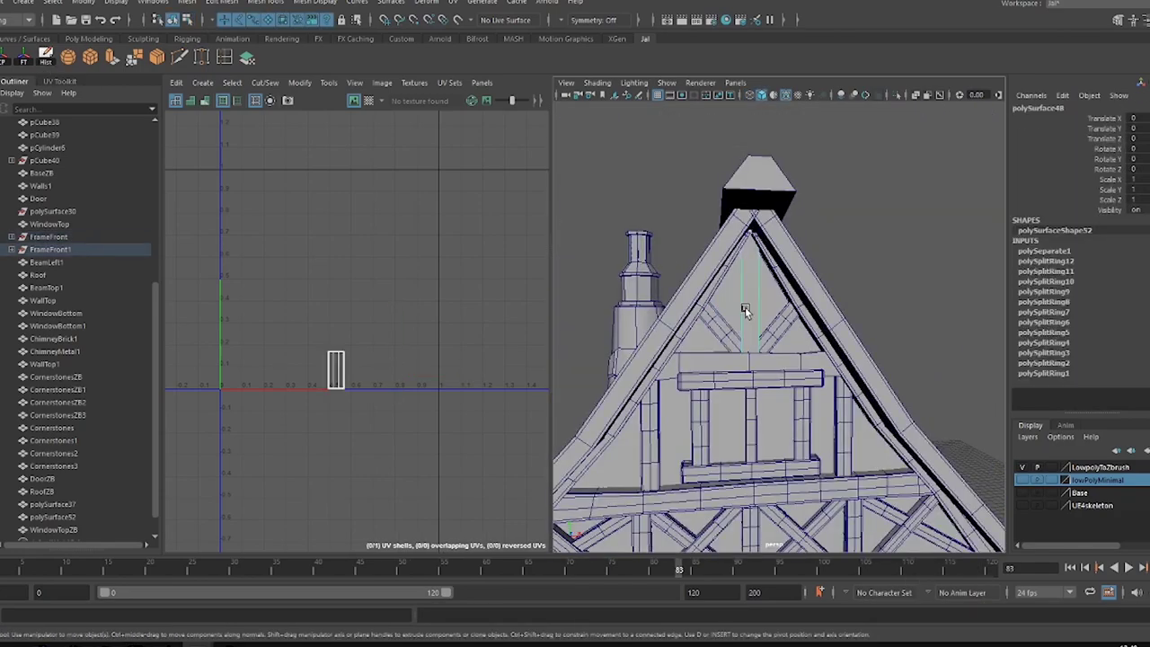
key(f)
- Insert two edge loops on that beam
key(4)
alt+drag(682, 225, 759, 208)
click(768, 342)
mouse_move(768, 342)
alt+mouse_down()
mouse_move(739, 347)
mouse_move(827, 310)
mouse_move(719, 305)
mouse_move(868, 336)
alt+mouse_up()
click(740, 347)
key(5)
key(w)
- Frame FrameFront1 from the Outliner and select the X-brace polySurface52
scroll(669, 311, down, 3)
click(669, 311)
scroll(869, 336, up, 3)
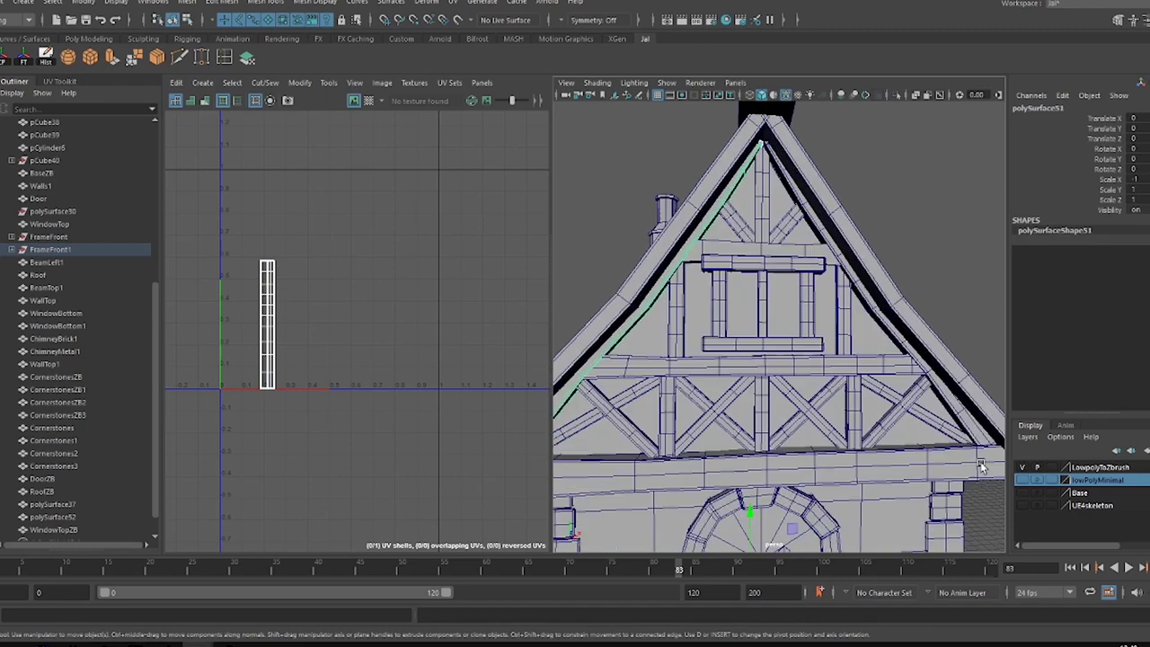
scroll(868, 336, down, 2)
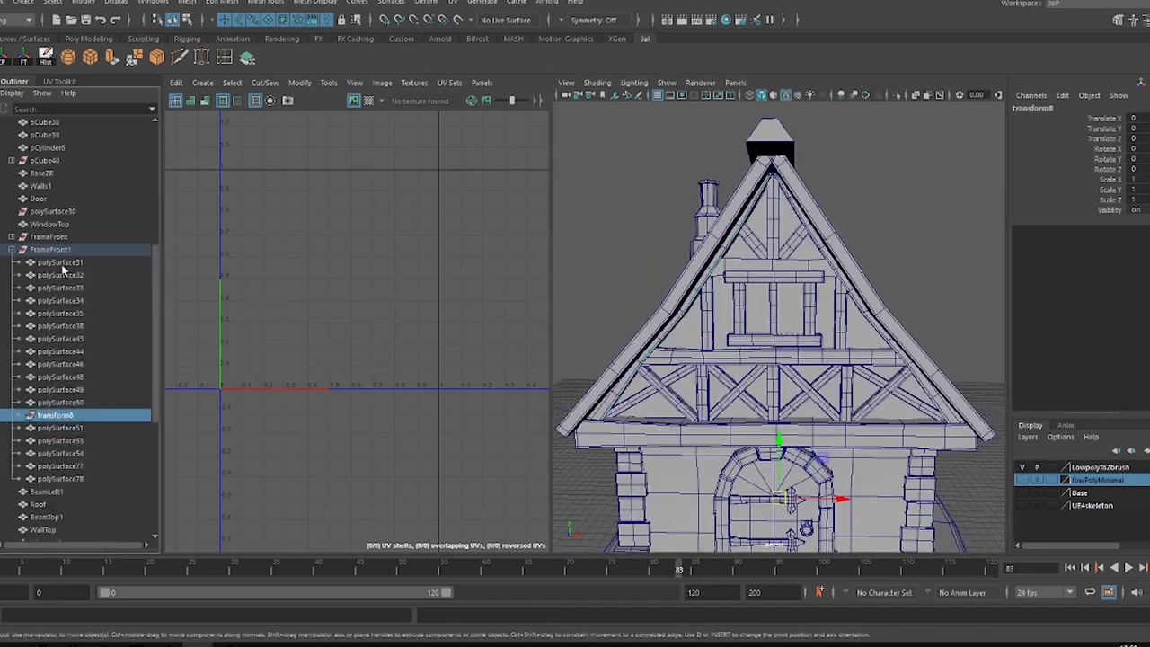
click(51, 249)
key(shift+f)
scroll(480, 377, up, 3)
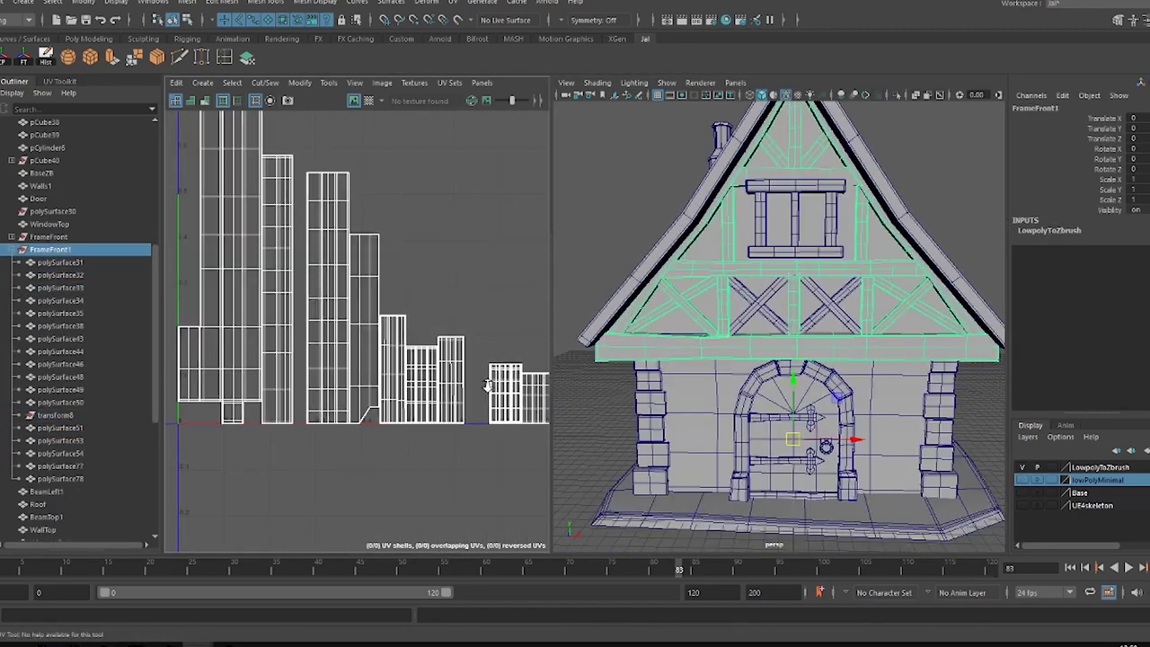
click(64, 255)
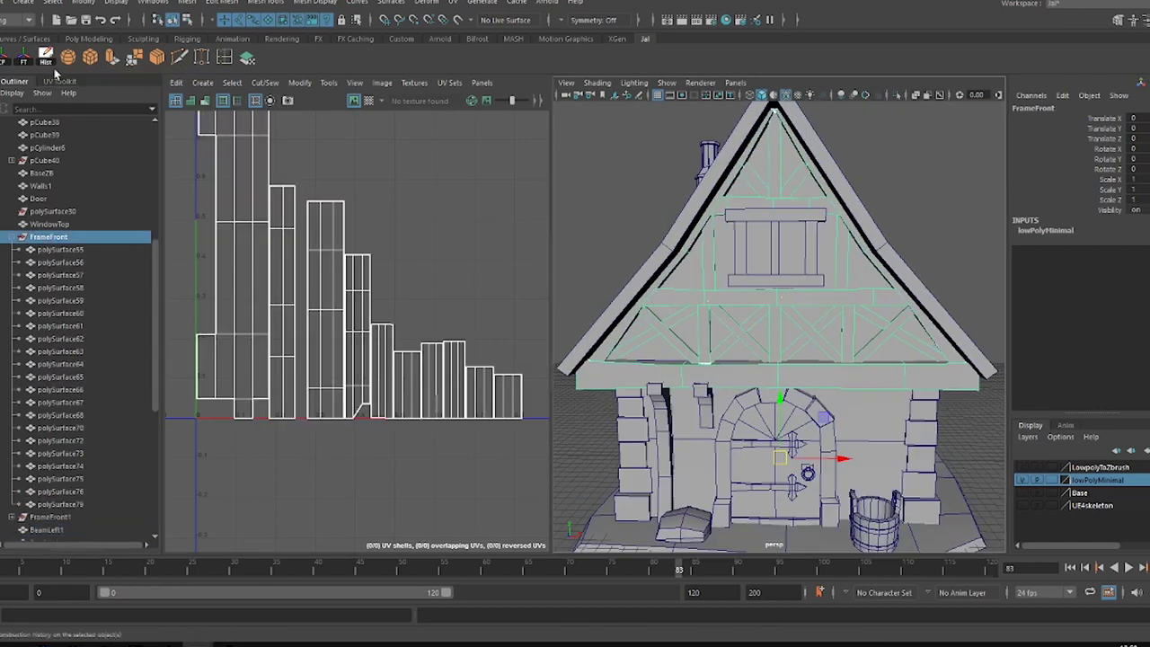
click(47, 249)
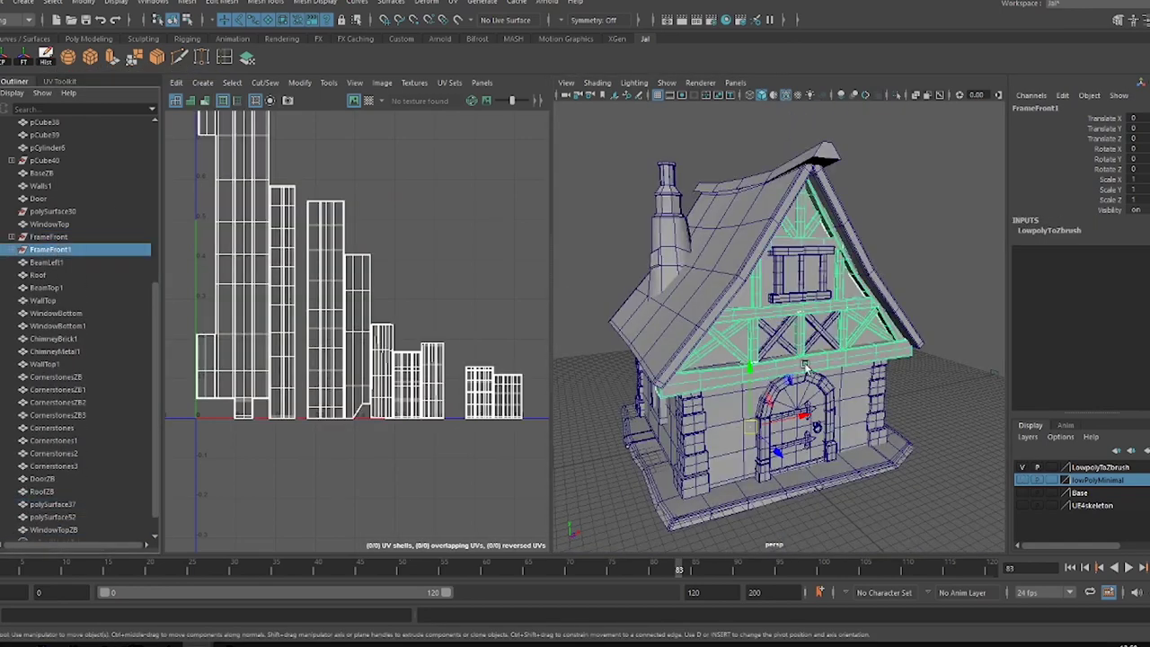
key(f)
click(753, 340)
- Undo the polySurface37 pick and select the X-brace below the window
click(54, 505)
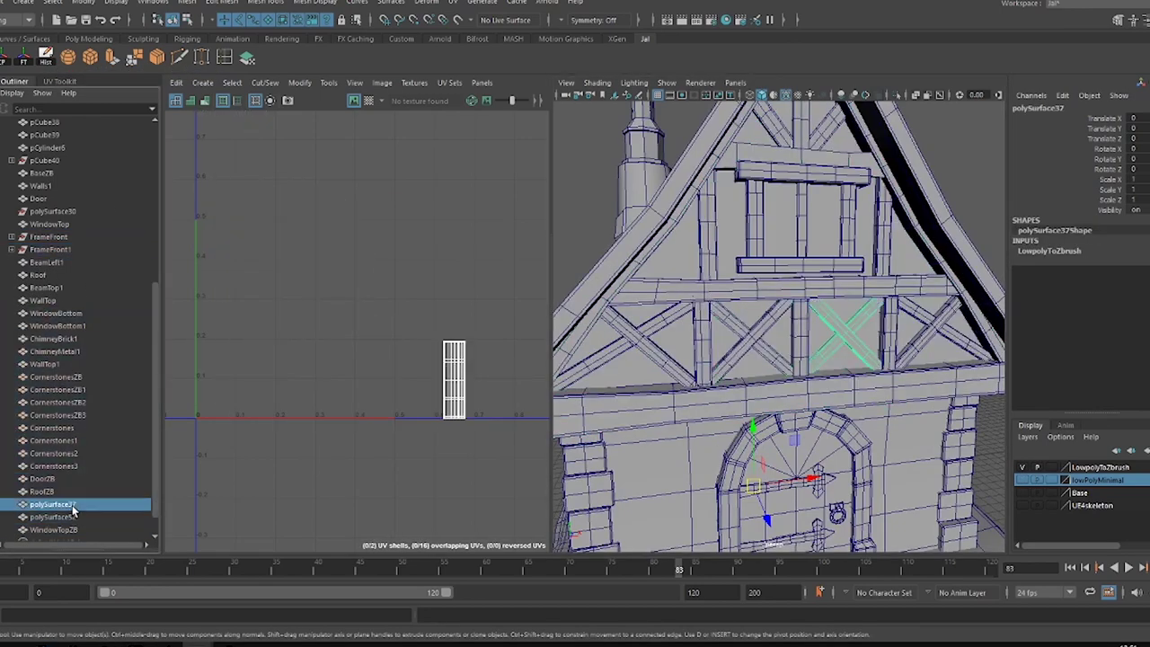
key(ctrl+z)
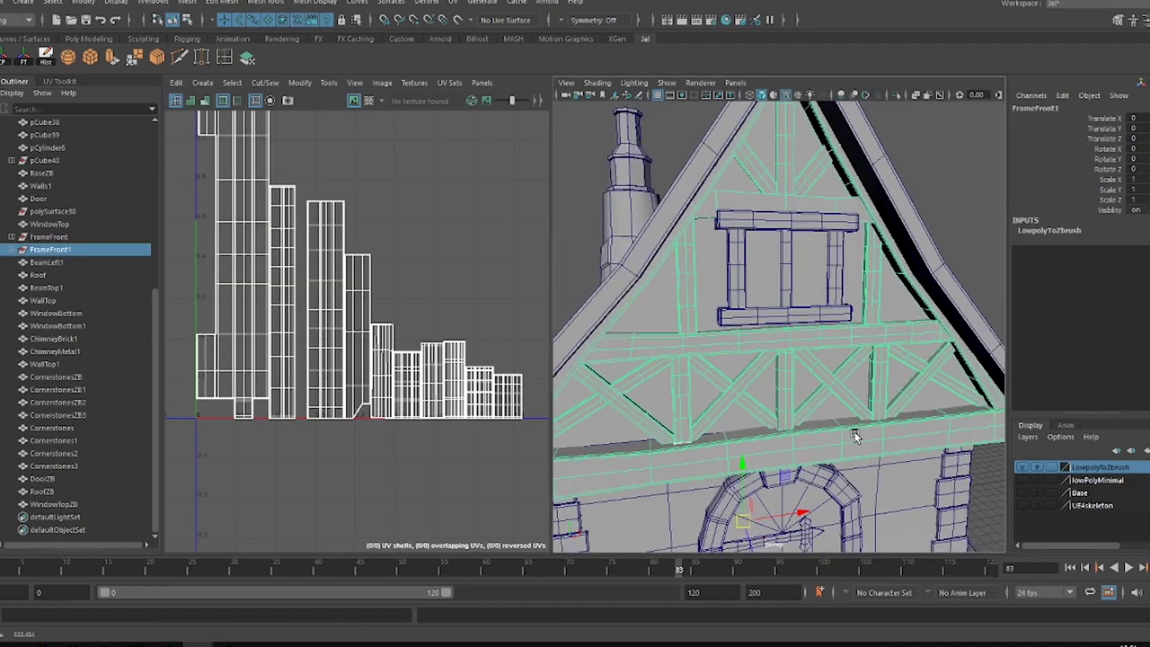
alt+drag(961, 486, 802, 479)
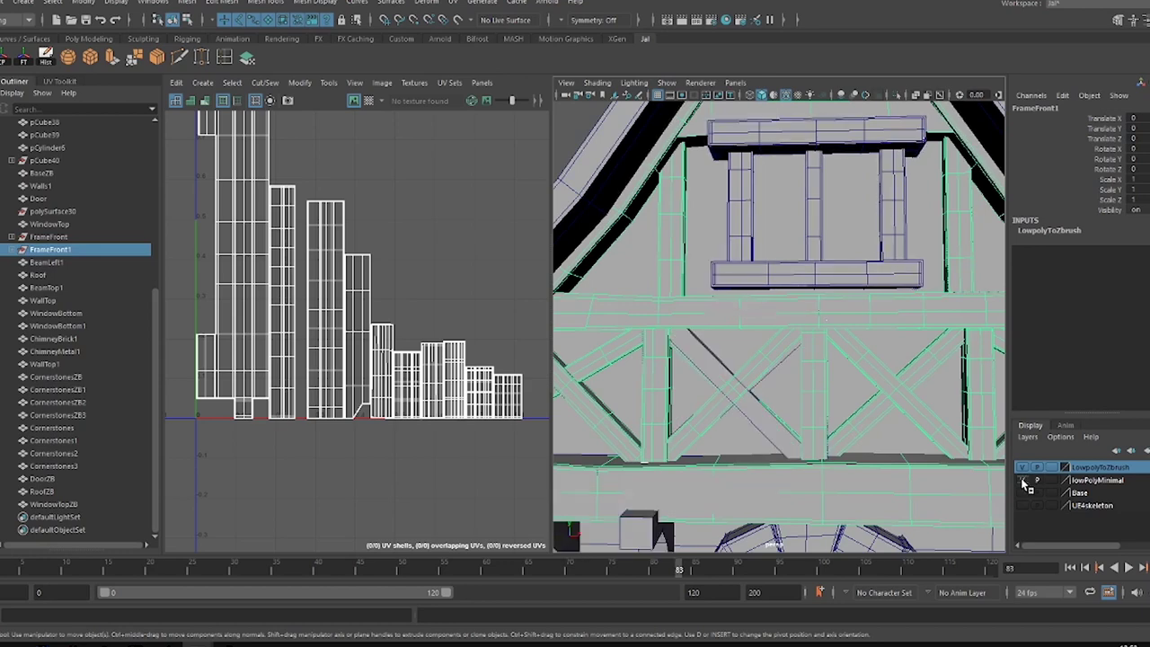
click(797, 433)
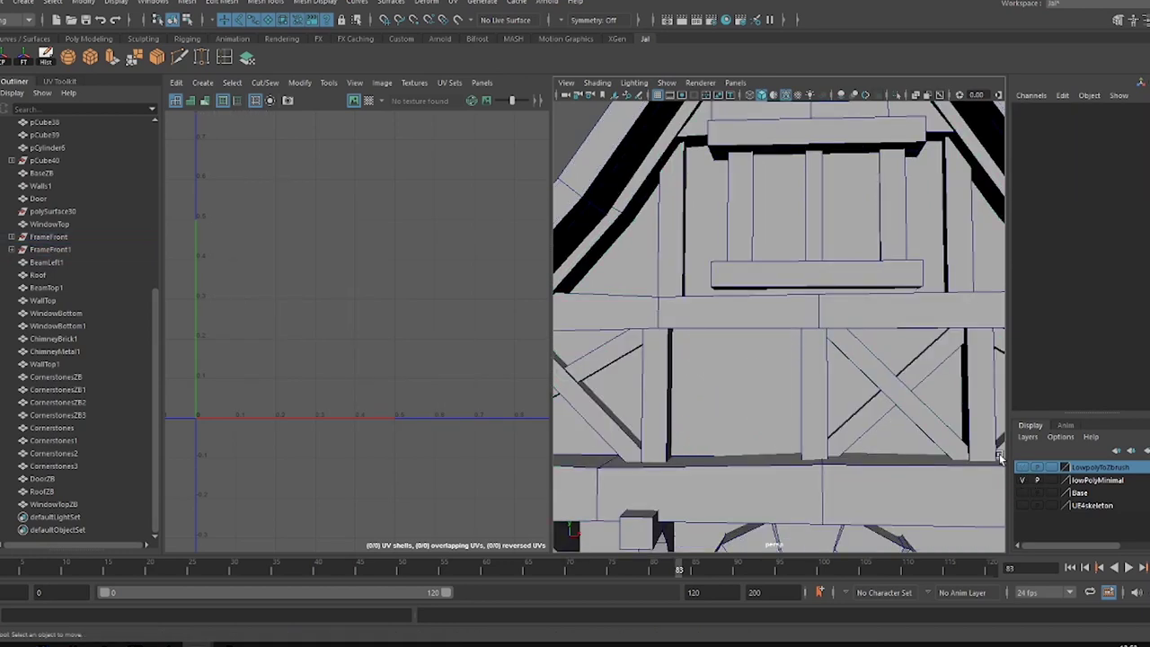
click(753, 403)
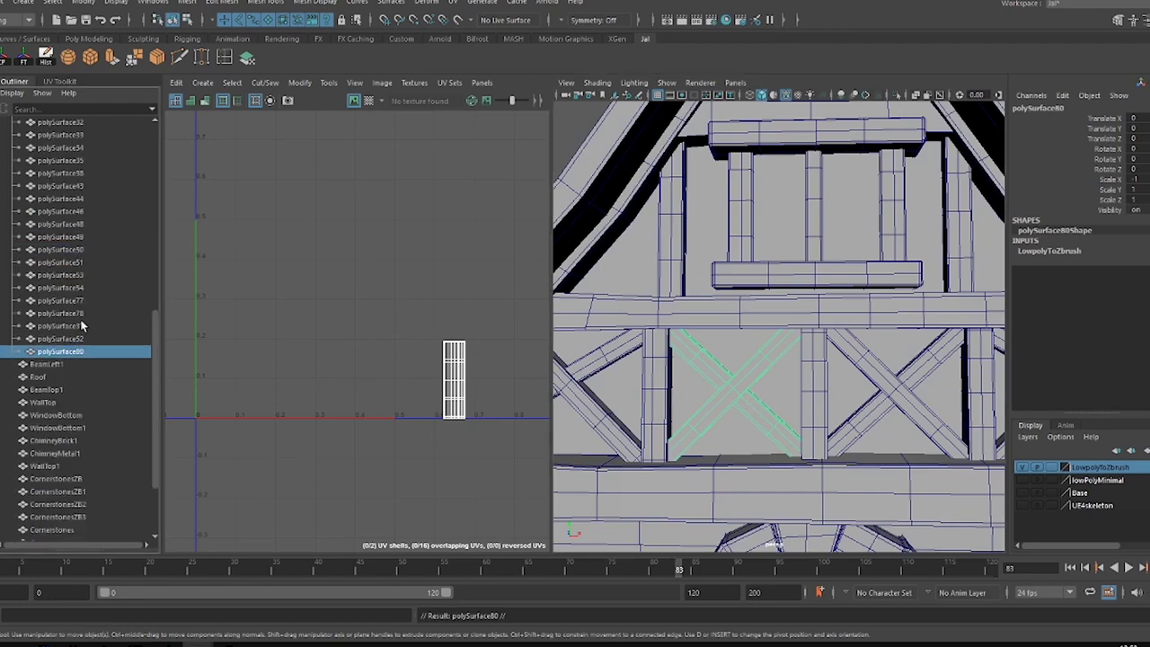
- Move the X-brace polySurface80 from LowpolyToZbrush into lowPolyMinimal
click(1021, 479)
click(1023, 467)
click(1023, 467)
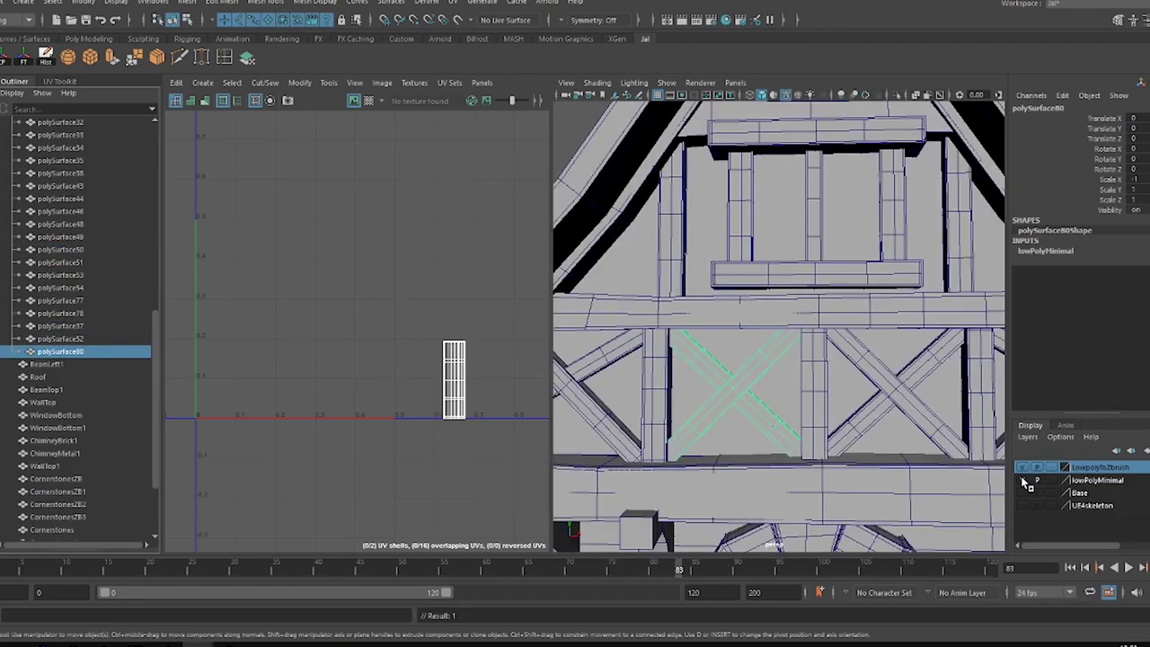
click(1078, 479)
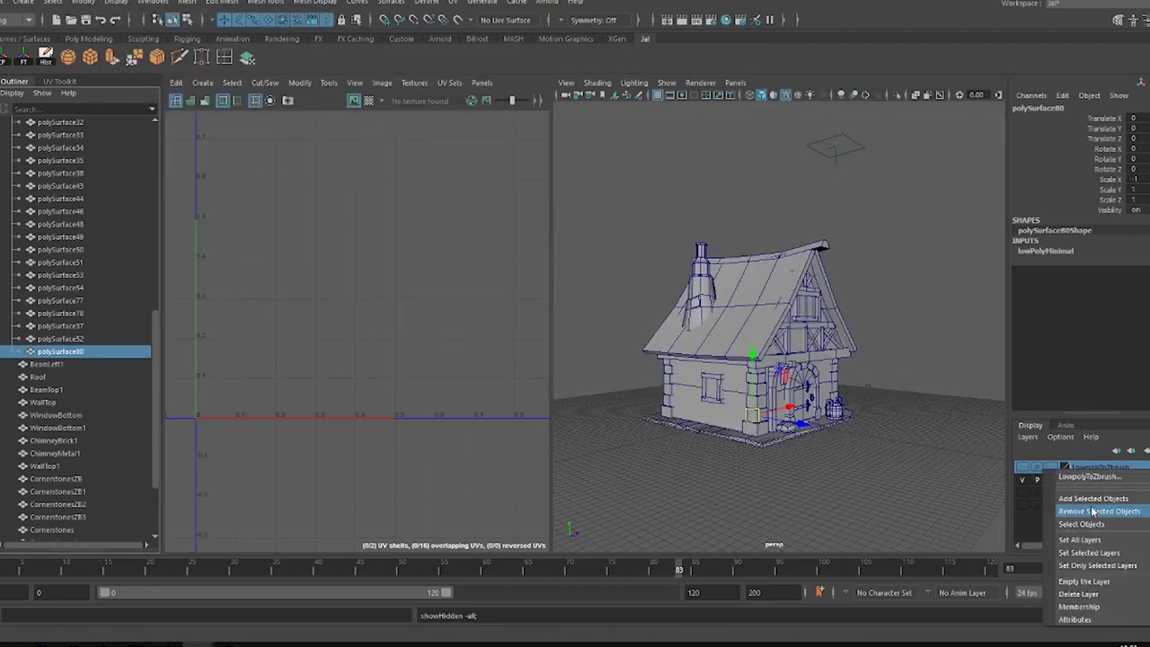
click(1093, 511)
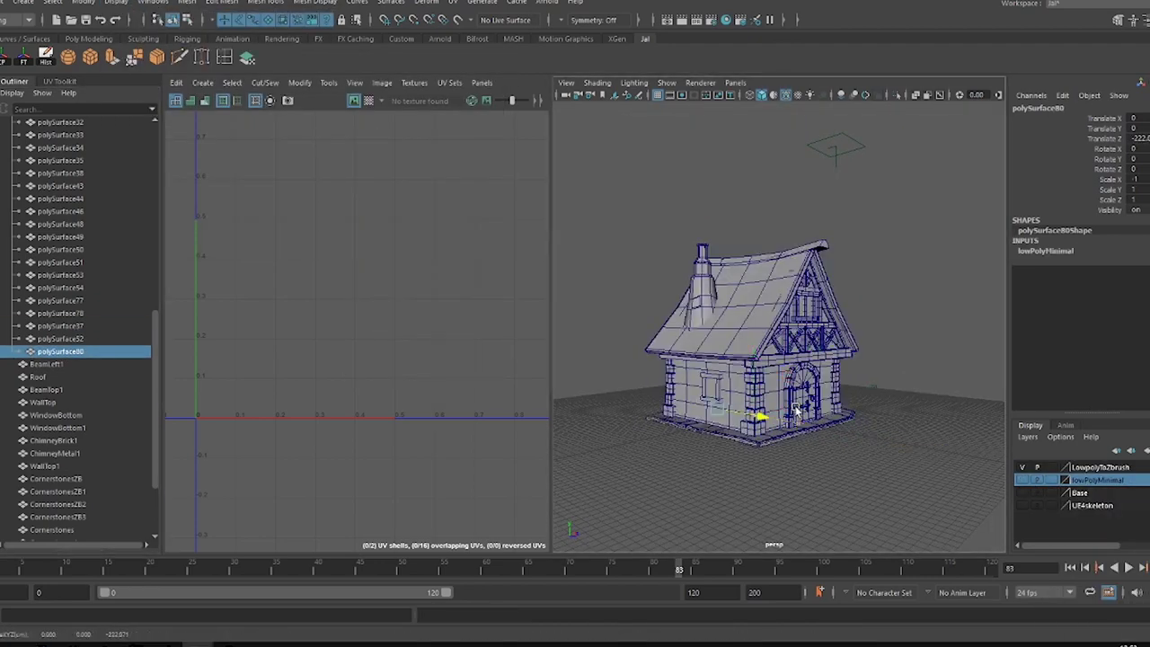
- Isolate the X-brace and delete its first two redundant edge loops
key(f)
scroll(39, 334, up, 5)
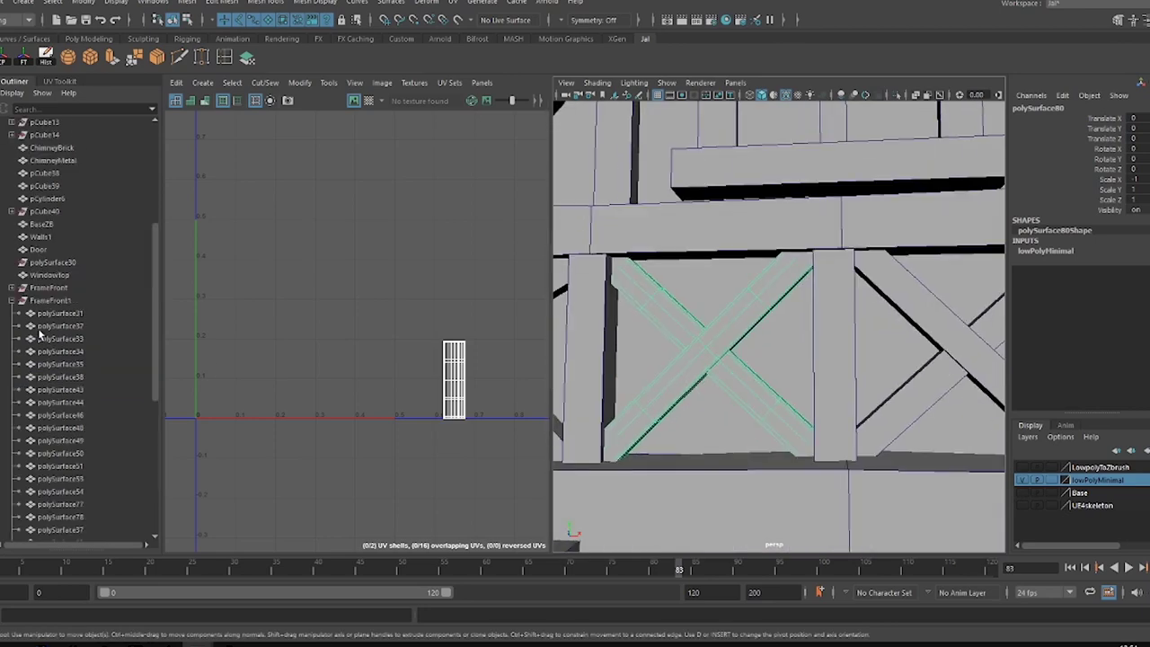
click(1023, 480)
key(alt+h)
alt+drag(809, 315, 680, 340)
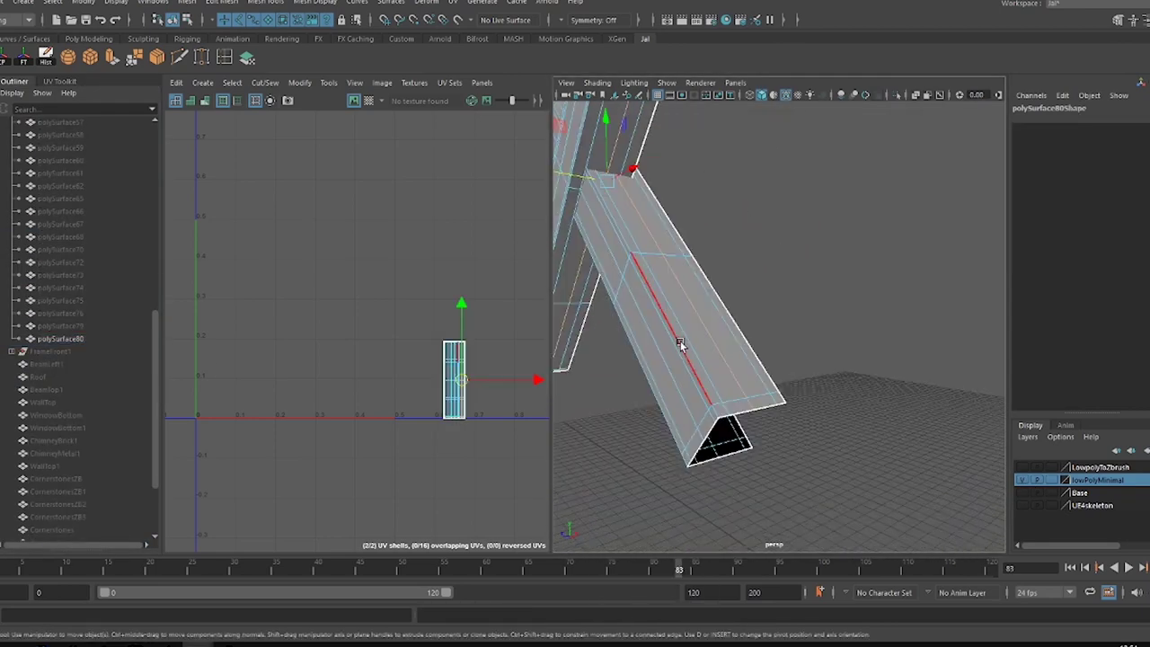
key(ctrl+Delete)
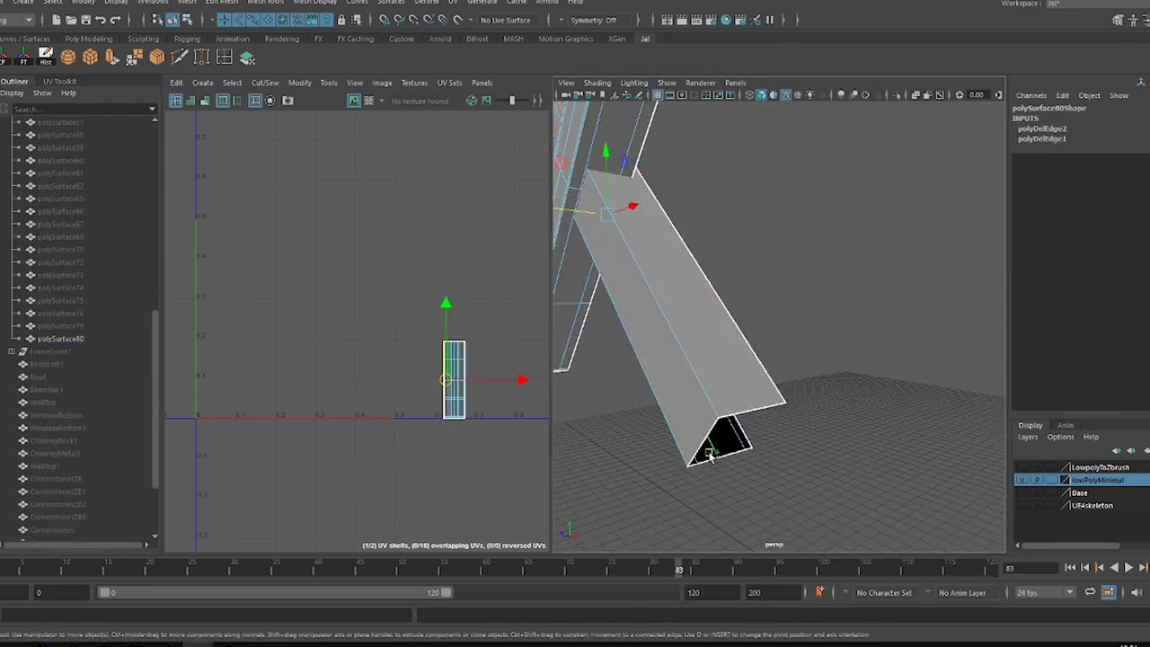
key(ctrl+Delete)
- Delete the remaining redundant edge loops at the brace end and crossing, leaving seven removed
alt+drag(709, 456, 803, 469)
click(746, 282)
alt+drag(747, 283, 804, 329)
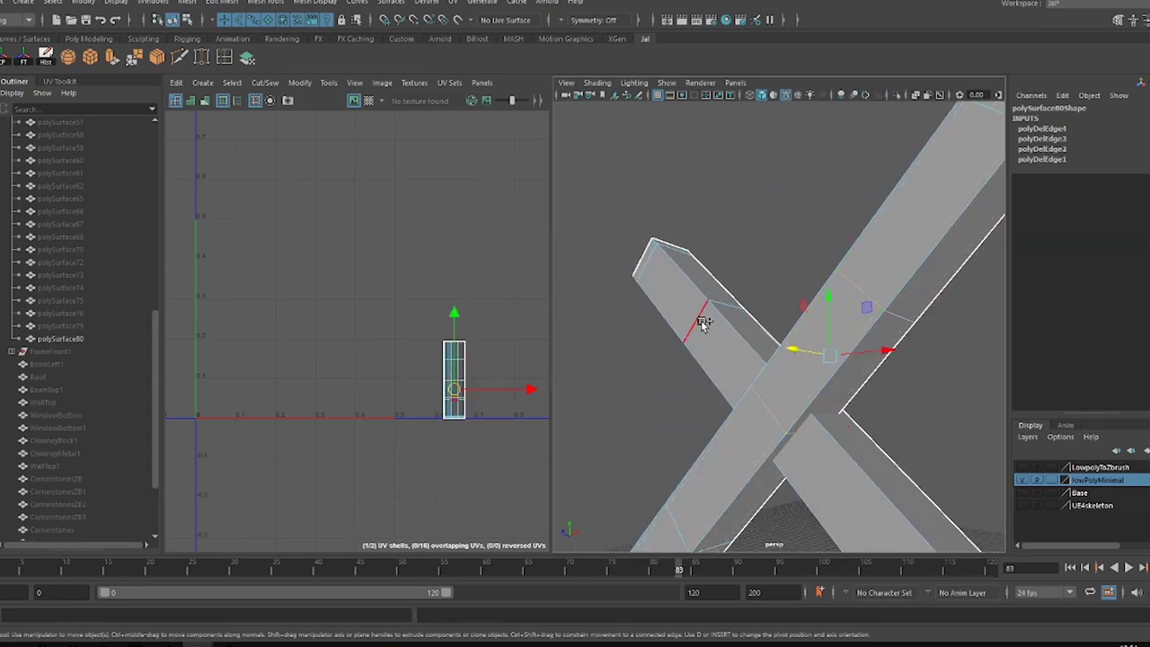
key(ctrl+Delete)
mouse_move(703, 326)
alt+mouse_down()
mouse_move(824, 243)
mouse_move(730, 251)
alt+mouse_up()
click(823, 244)
key(ctrl+Delete)
click(802, 298)
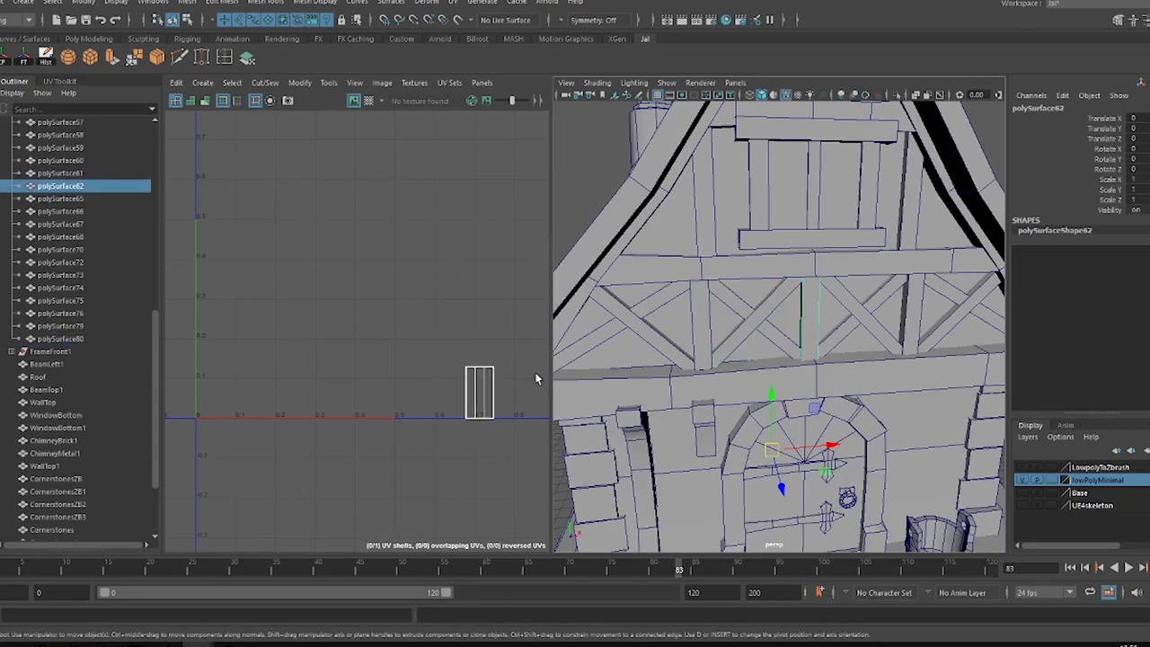
click(730, 331)
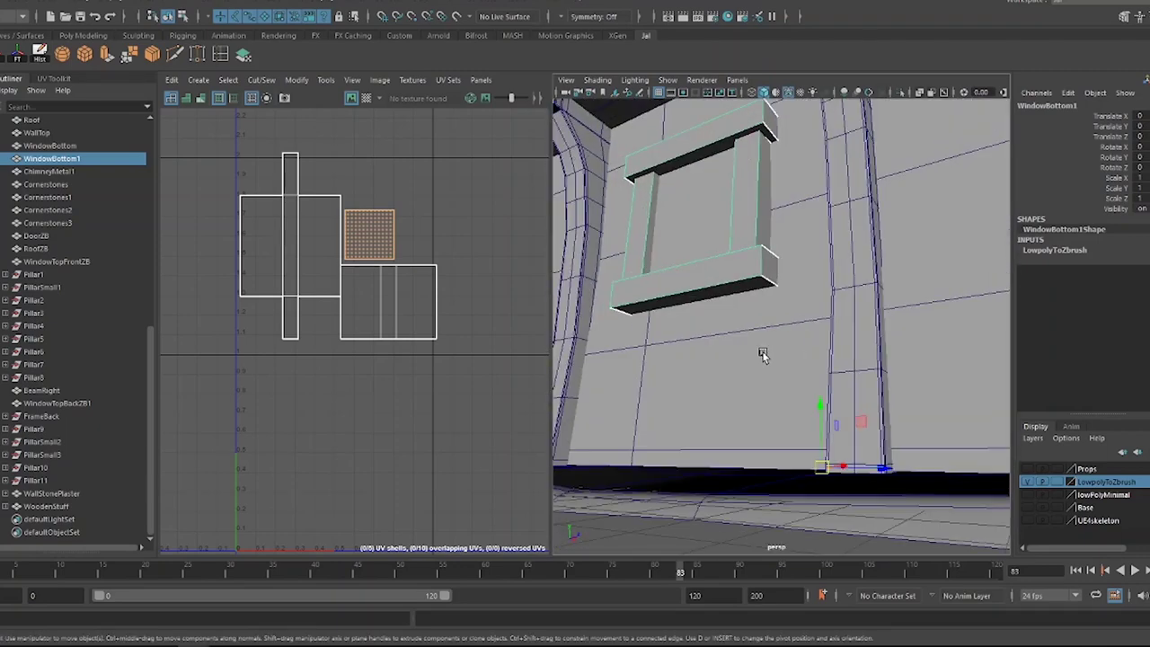
- Isolate WindowBottom1 and bevel its edges with a reduced bevel fraction
key(alt+h)
key(f)
mouse_move(763, 351)
alt+mouse_down()
mouse_move(782, 423)
mouse_move(877, 223)
alt+mouse_up()
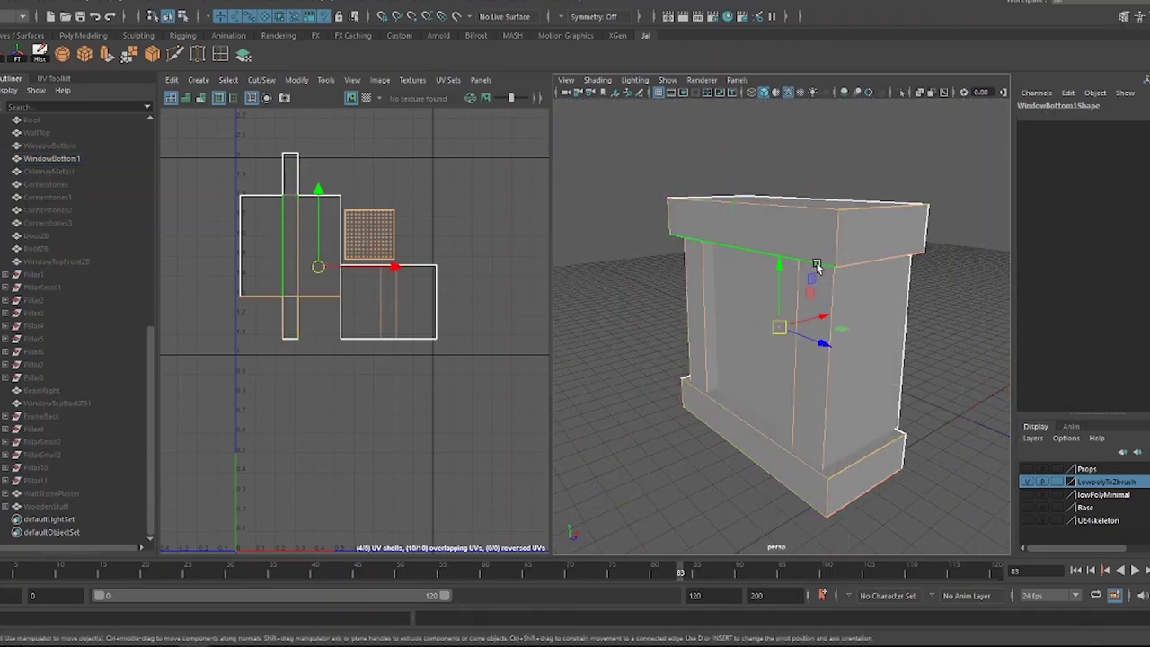
mouse_move(816, 265)
alt+mouse_down()
mouse_move(725, 267)
mouse_move(692, 469)
alt+mouse_up()
click(202, 3)
click(232, 41)
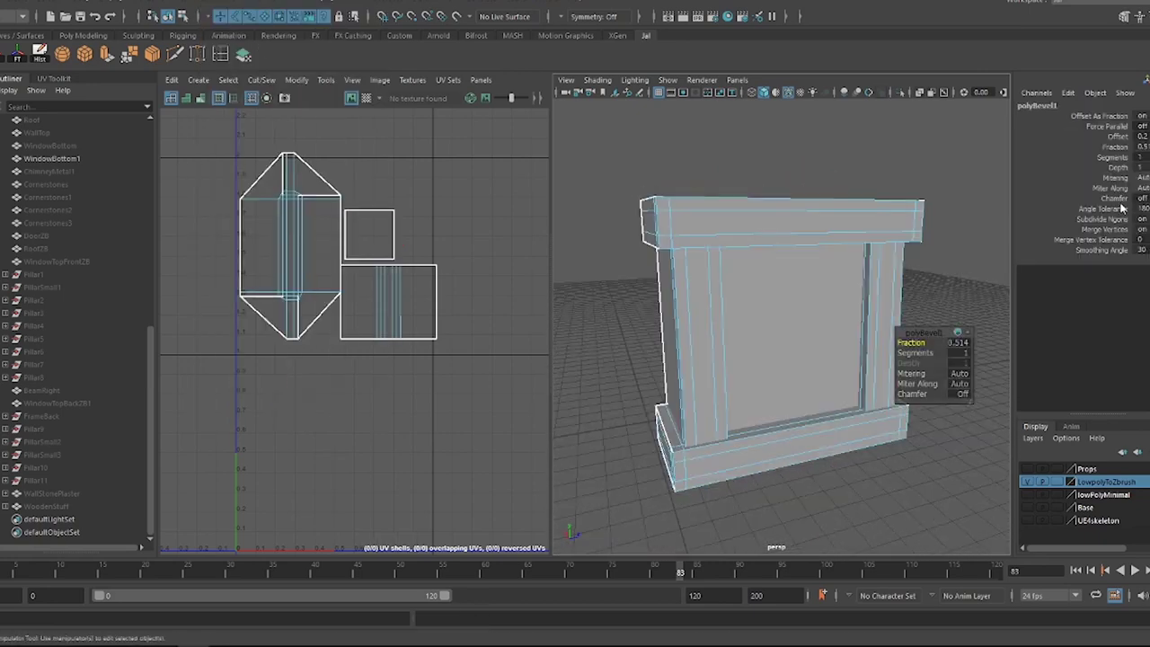
alt+drag(905, 160, 898, 257)
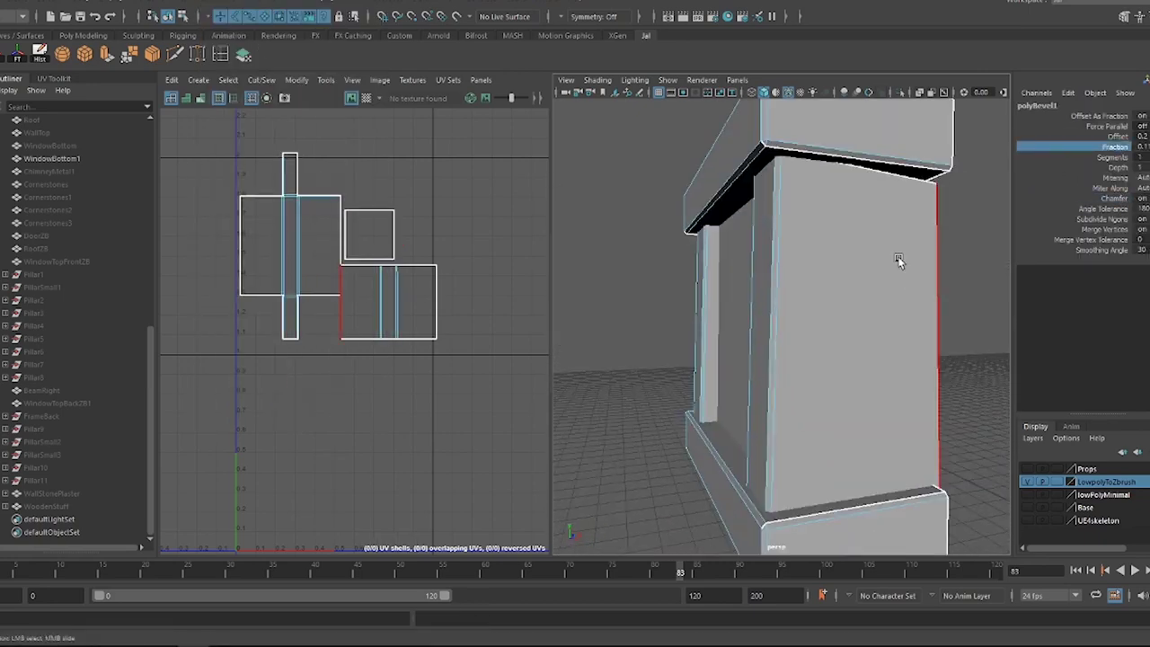
right_drag(898, 256, 898, 359)
- Insert several edge loops across the window frame, then unhide the rest of the house
click(782, 264)
mouse_move(782, 265)
alt+mouse_down()
mouse_move(876, 213)
mouse_move(863, 216)
alt+mouse_up()
key(F8)
key(f)
click(220, 54)
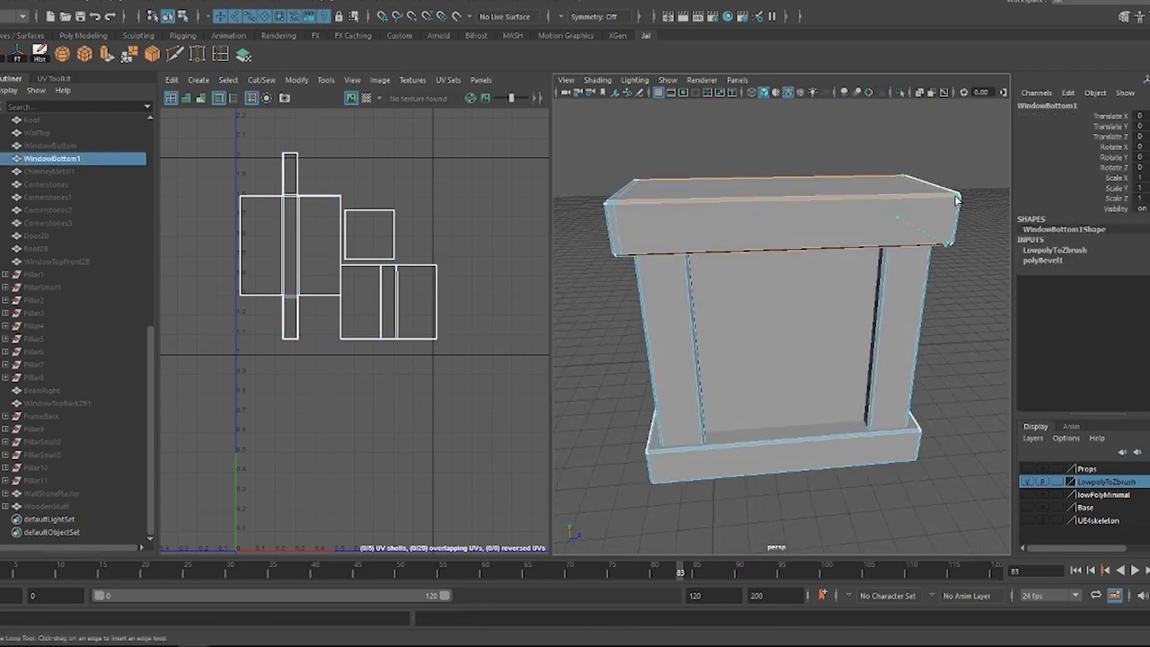
mouse_move(880, 202)
alt+mouse_down()
mouse_move(773, 205)
mouse_move(672, 303)
mouse_move(872, 326)
alt+mouse_up()
mouse_move(705, 439)
alt+mouse_down()
mouse_move(742, 392)
mouse_move(829, 393)
mouse_move(863, 406)
alt+mouse_up()
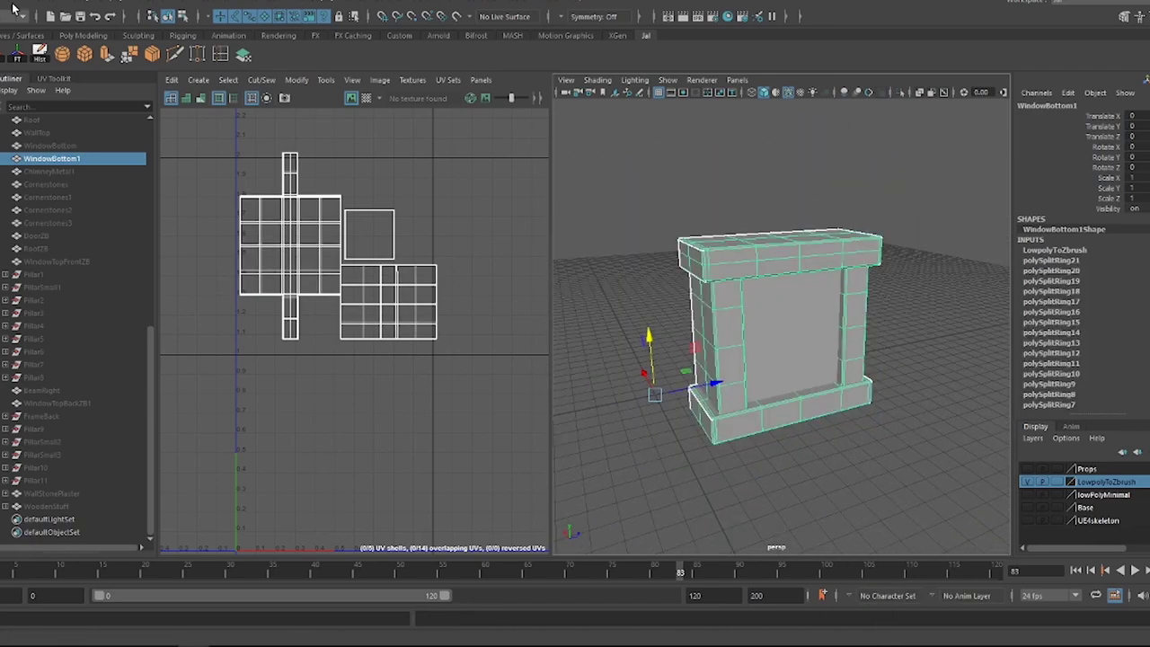
key(w)
key(ctrl+shift+h)
- Combine the selected window frames and door into one mesh named WindowDoor
scroll(882, 205, up, 3)
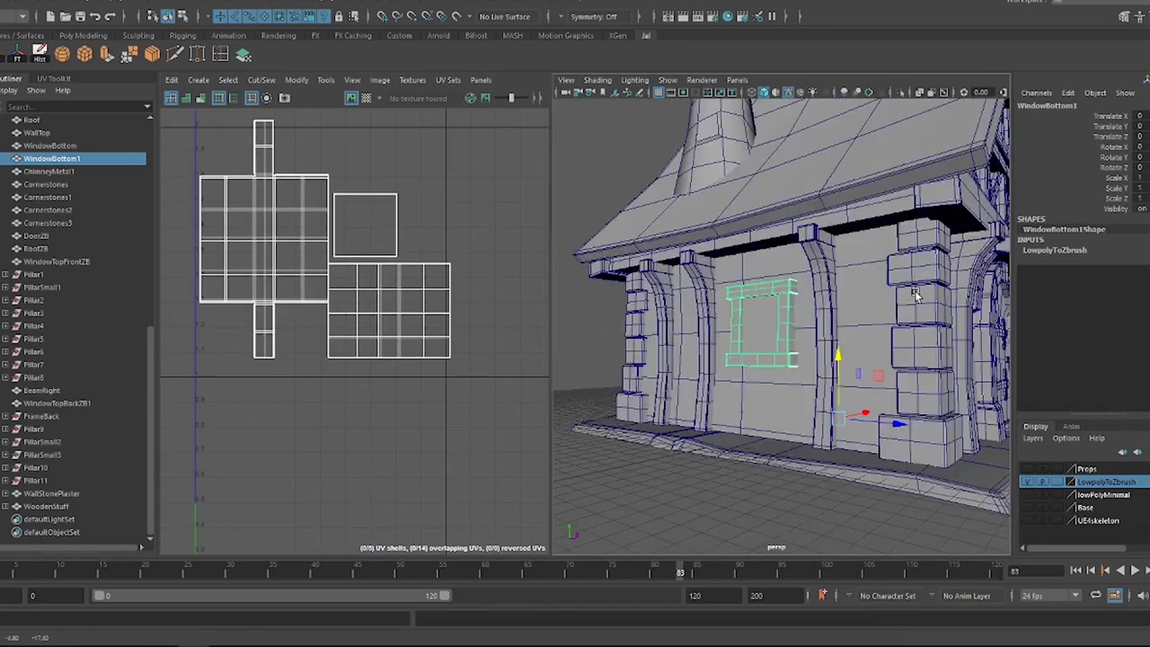
alt+drag(882, 205, 809, 215)
scroll(896, 234, down, 3)
alt+drag(896, 234, 845, 242)
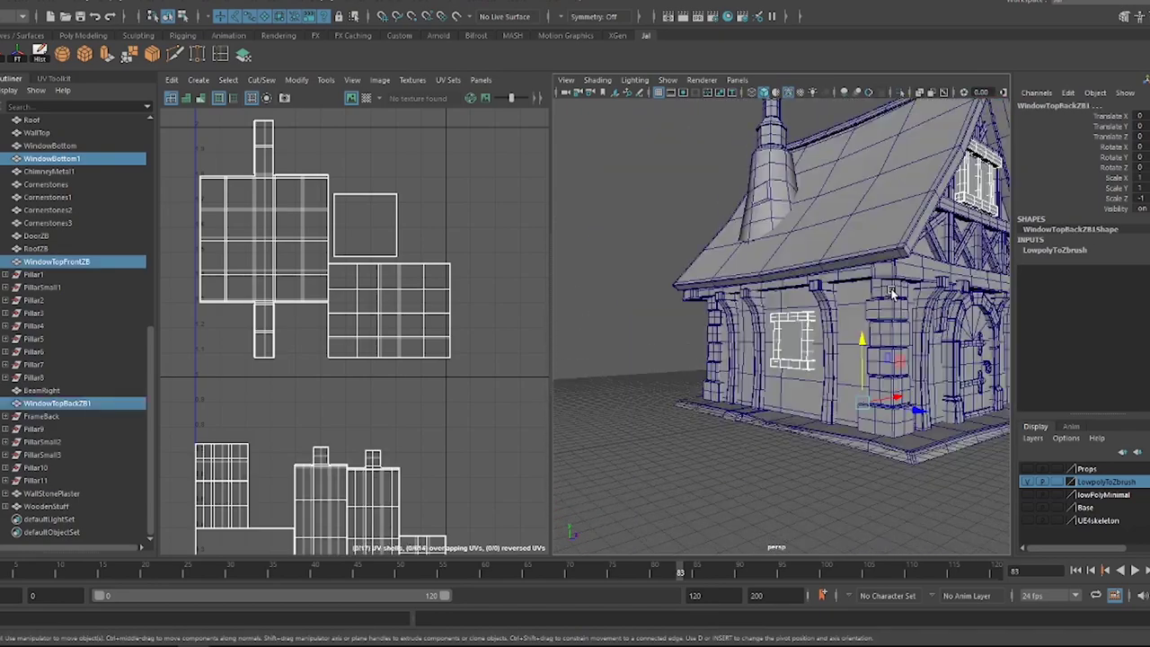
scroll(809, 296, up, 5)
click(241, 54)
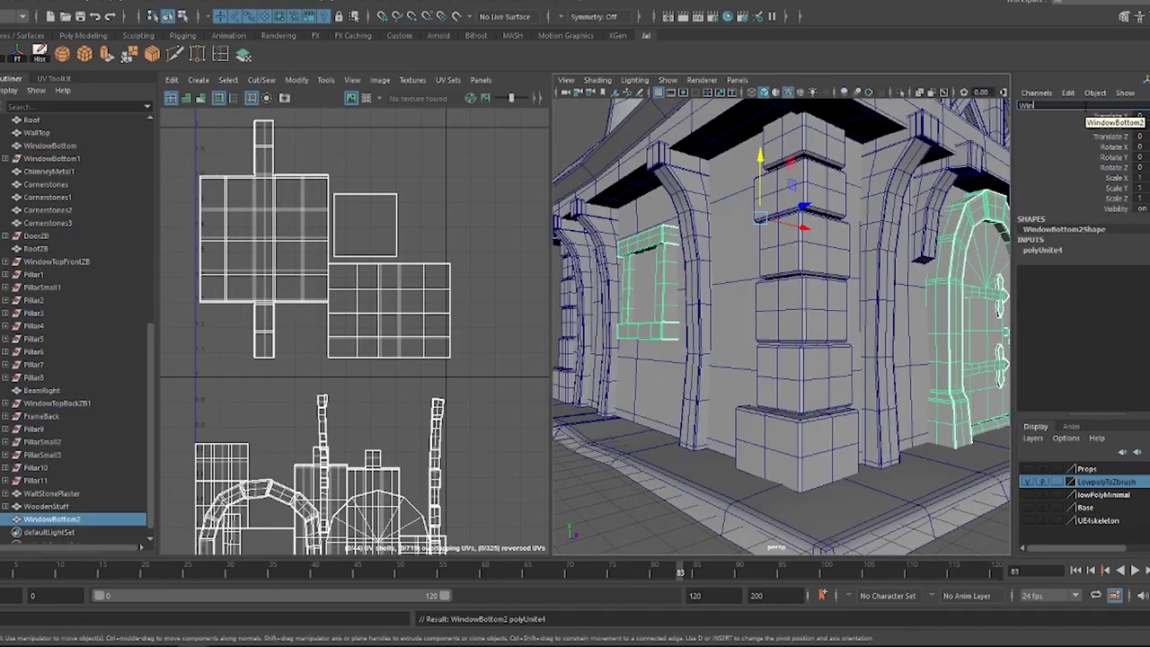
key(Return)
- Select WindowDoor's UVs and bring up the UV Toolkit options
alt+drag(791, 323, 682, 297)
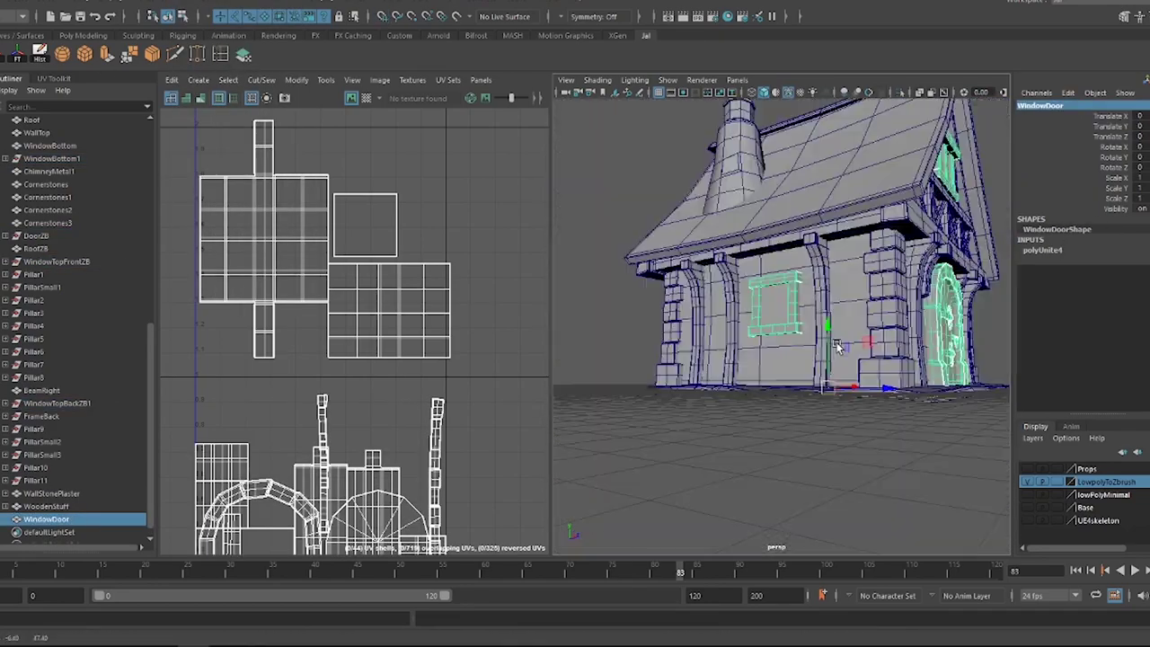
scroll(445, 319, down, 2)
click(414, 386)
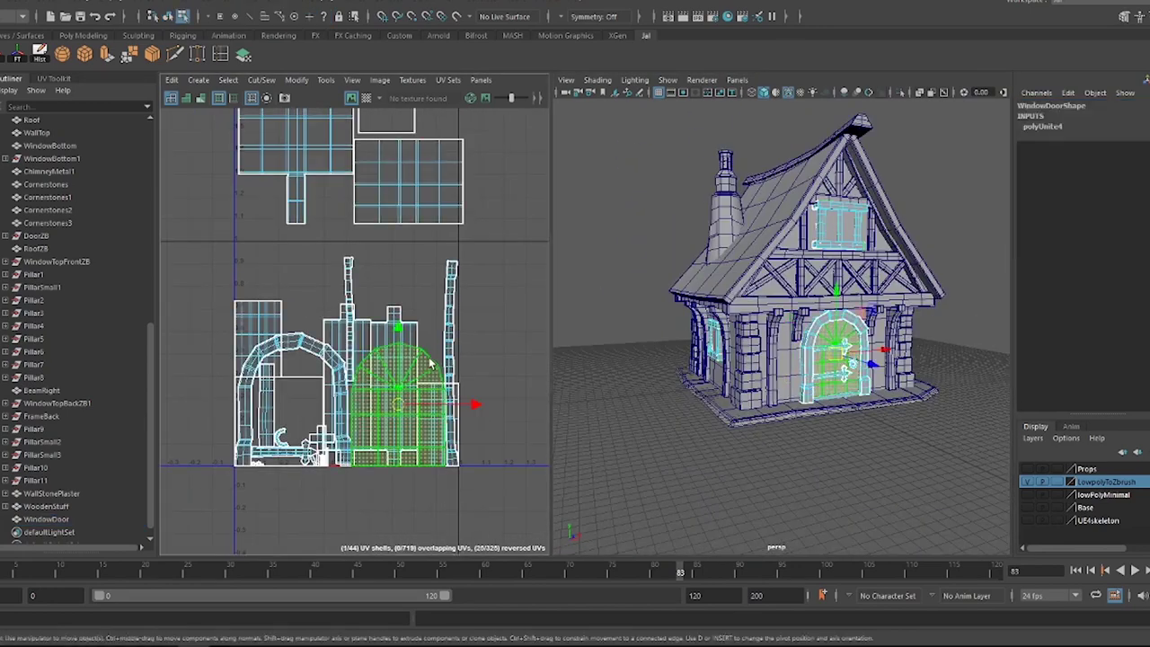
click(54, 78)
- Zoom around the UV Editor and select the whole WindowDoor object via its knocker ring
scroll(61, 255, up, 5)
scroll(299, 171, down, 2)
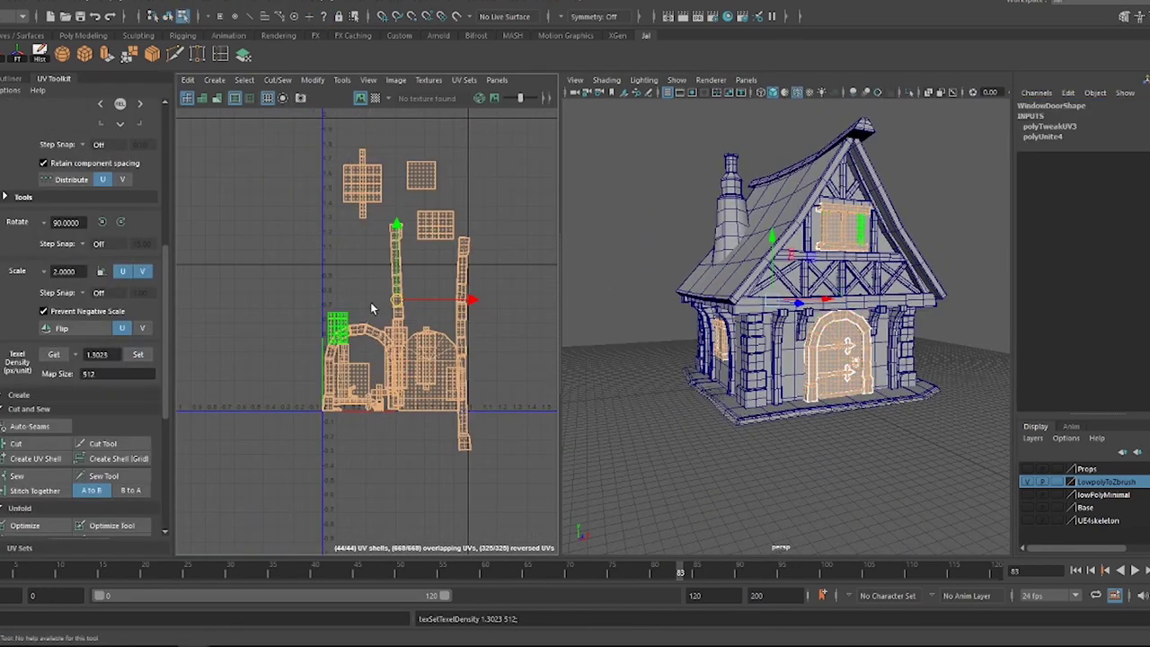
right_drag(389, 269, 389, 270)
scroll(148, 494, down, 5)
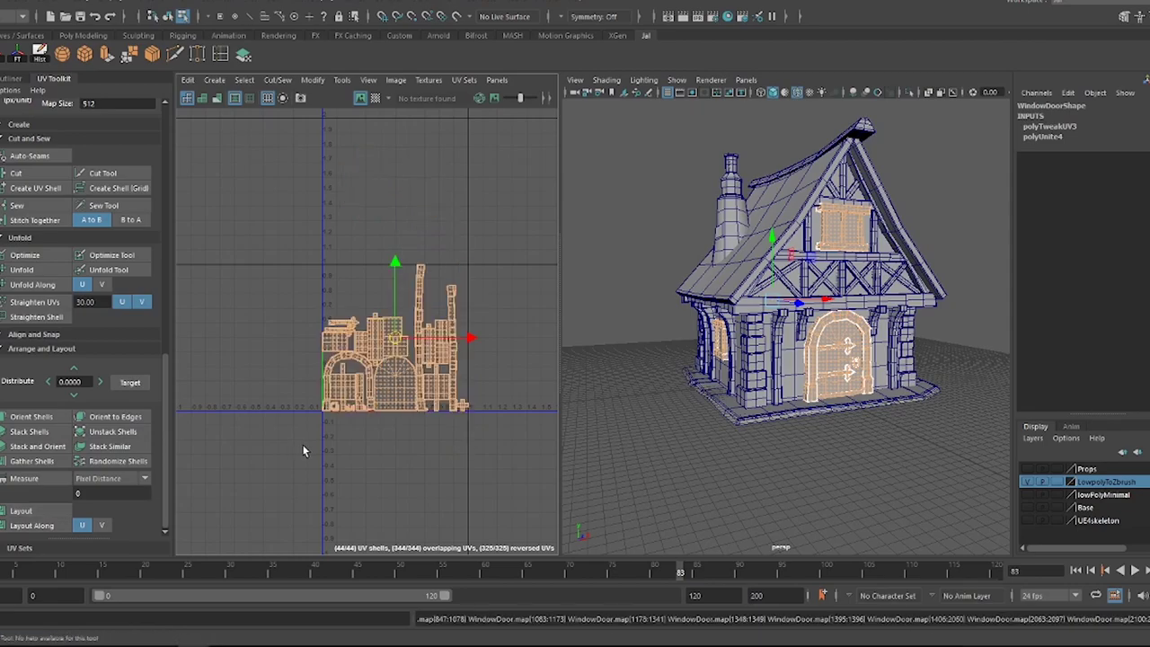
scroll(372, 423, up, 3)
scroll(372, 359, down, 2)
scroll(844, 334, up, 5)
click(777, 314)
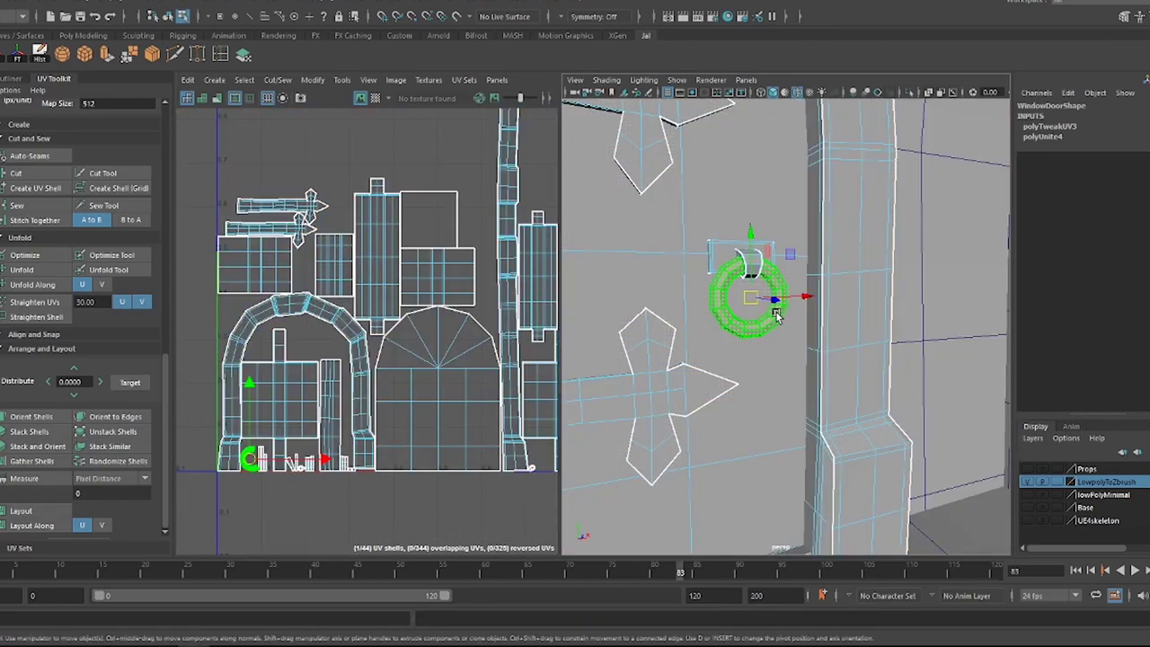
right_drag(777, 314, 777, 314)
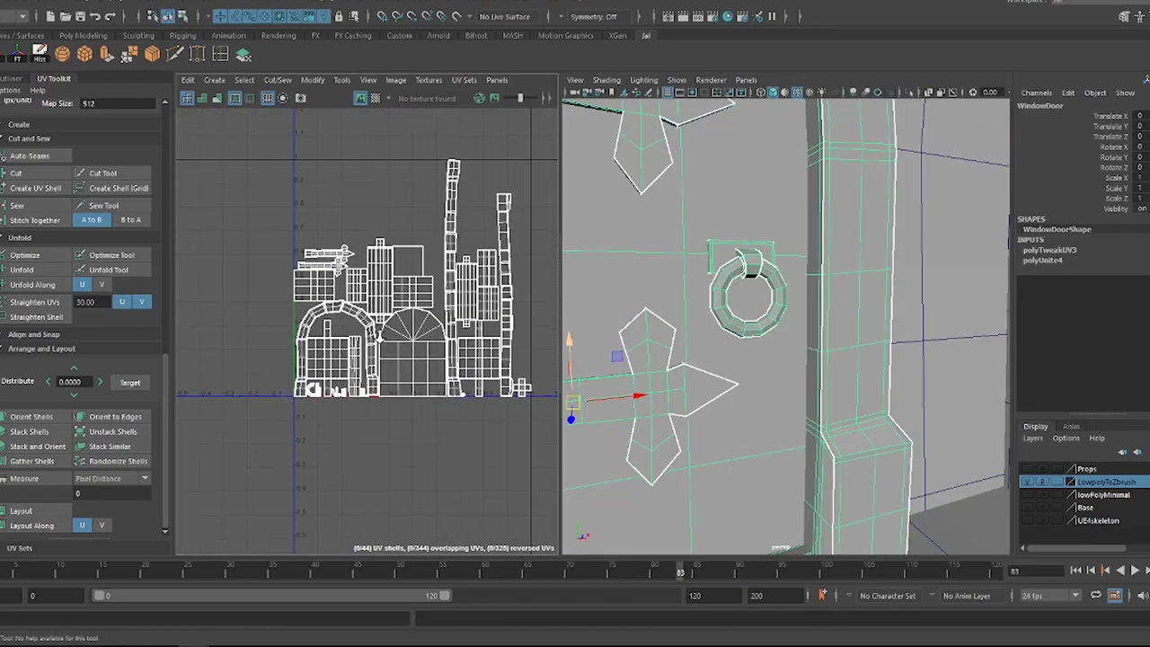
- Switch to UV Shell selection and nudge the ring's UV shell slightly down
scroll(306, 422, up, 5)
right_click(334, 373)
click(275, 349)
click(314, 343)
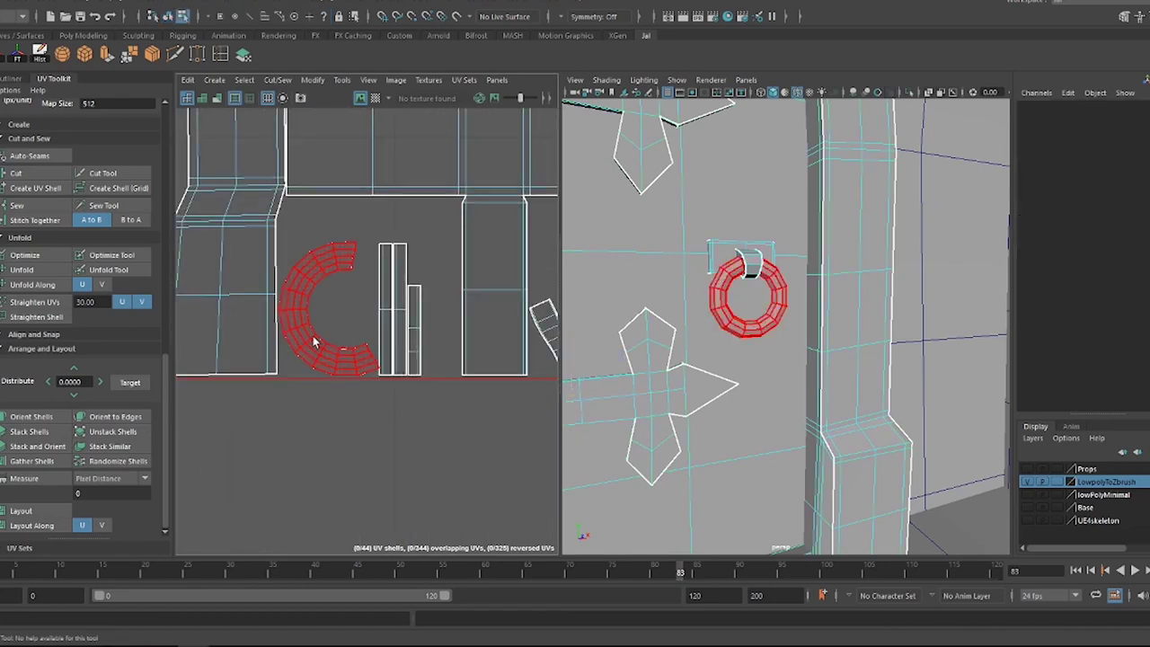
scroll(307, 340, down, 3)
key(w)
drag(319, 472, 351, 487)
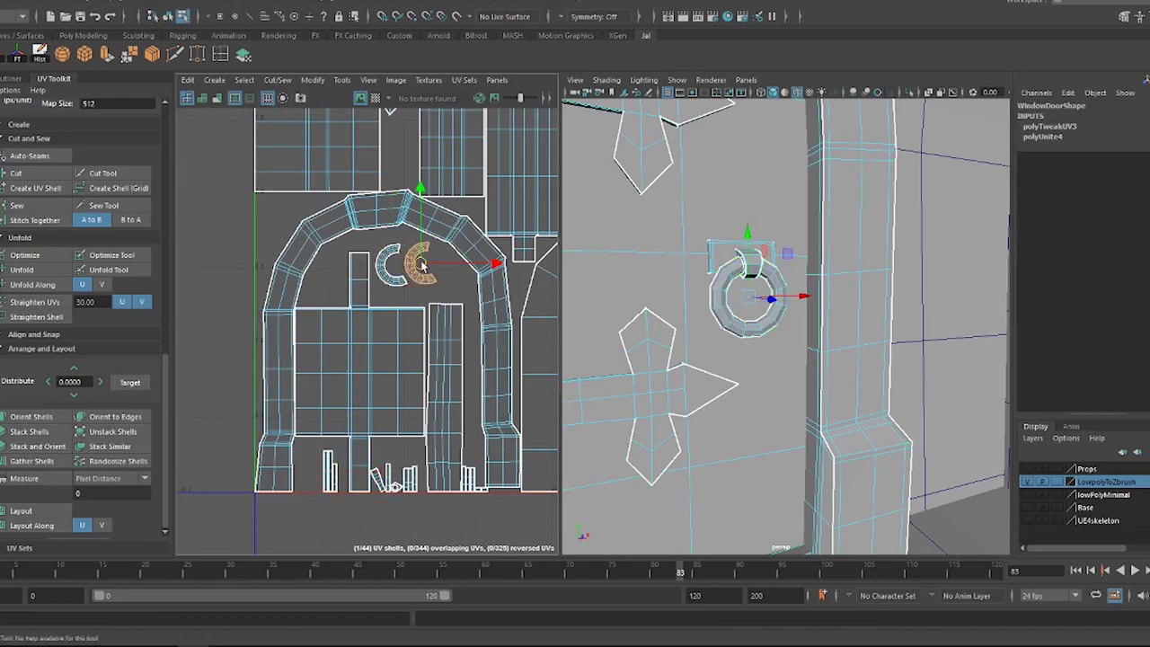
- Pan out over the full layout and pick the door frame's ring and small stray shells to move
alt+drag(772, 297, 727, 270)
scroll(390, 369, up, 3)
scroll(363, 422, down, 4)
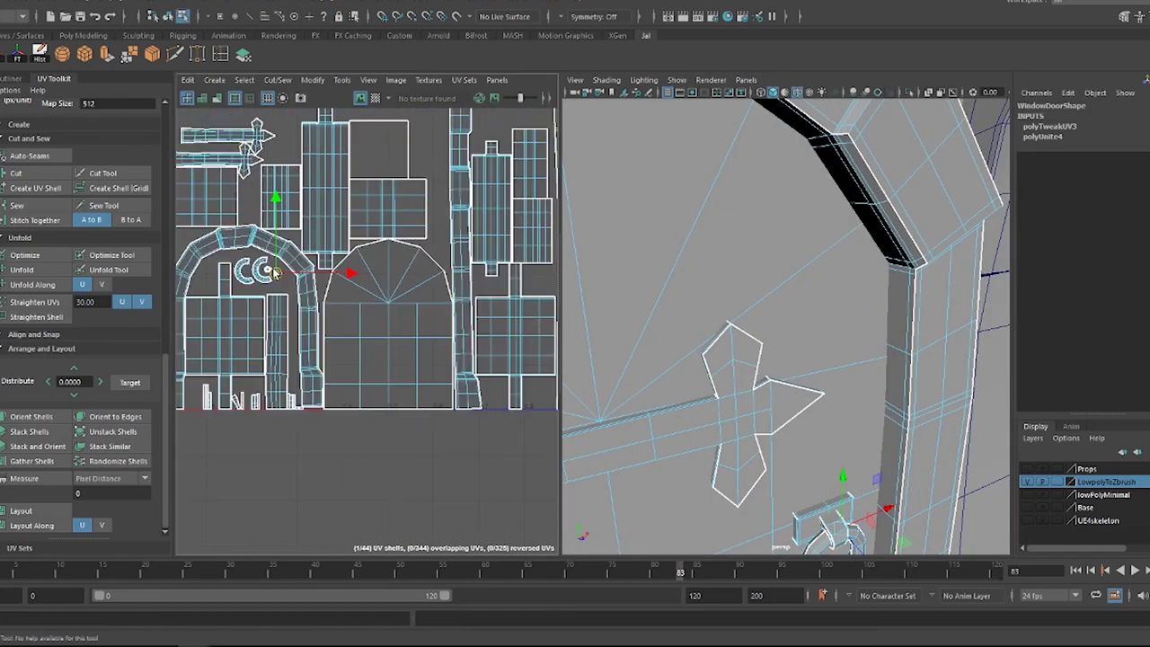
scroll(364, 423, down, 2)
alt+middle_drag(408, 296, 377, 256)
scroll(377, 256, down, 3)
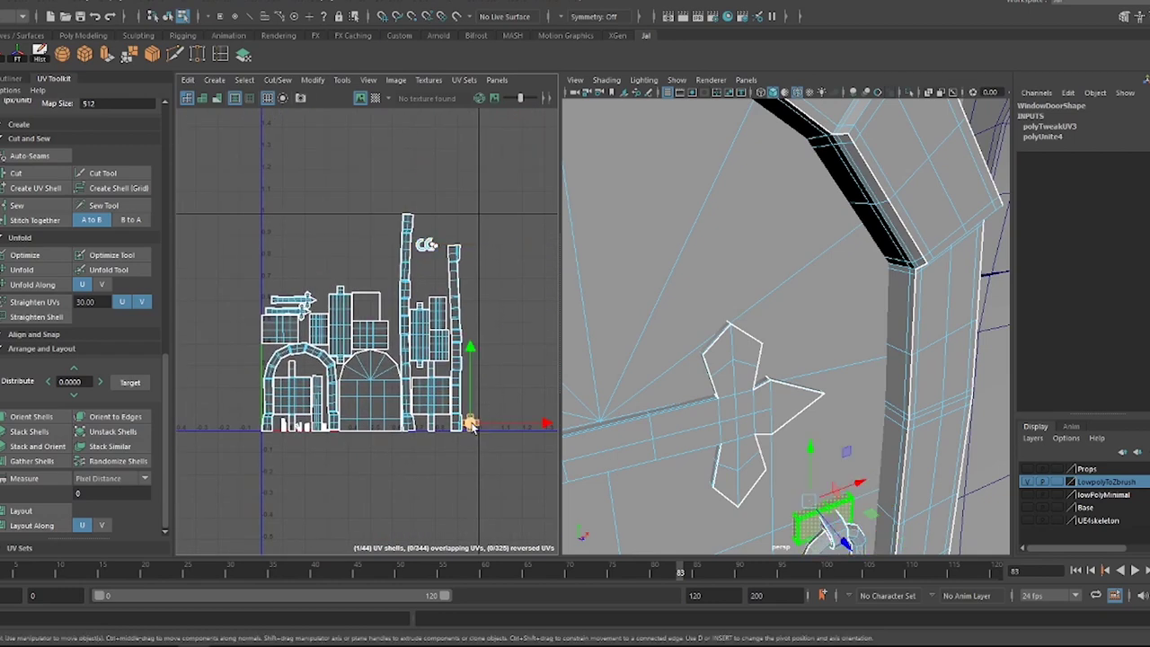
click(269, 422)
scroll(270, 428, up, 2)
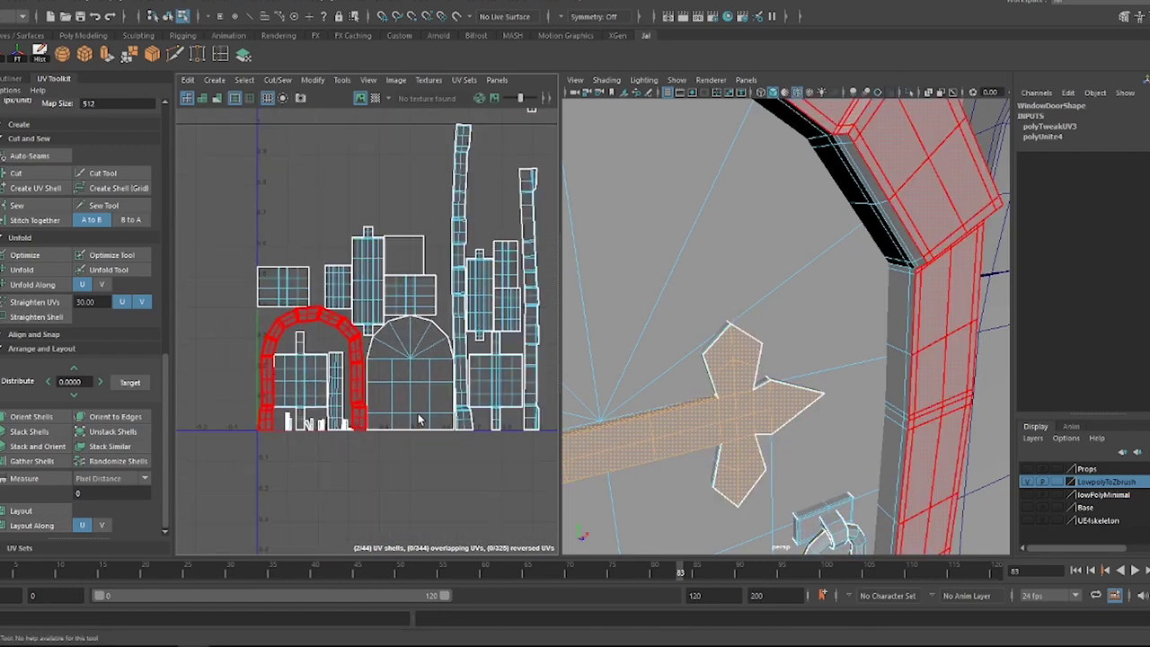
scroll(363, 280, down, 2)
key(w)
click(377, 284)
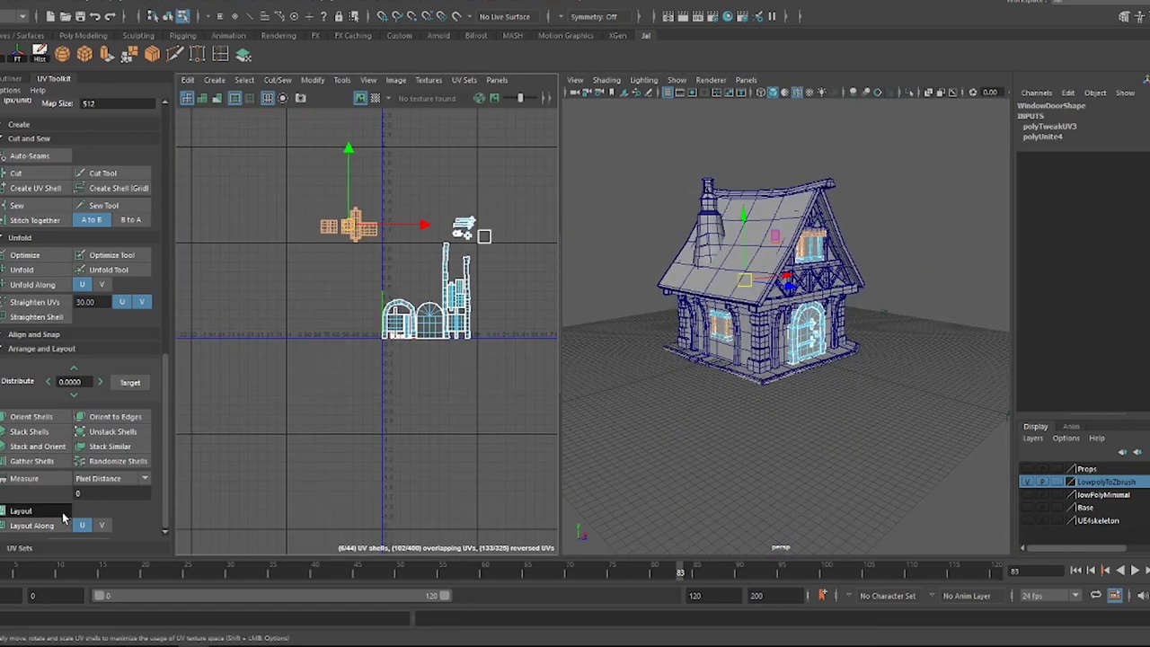
- Pack all 44 WindowDoor UV shells into the 0–1 square with UV Toolkit Layout
shift+click(65, 518)
scroll(563, 352, up, 2)
scroll(540, 354, up, 2)
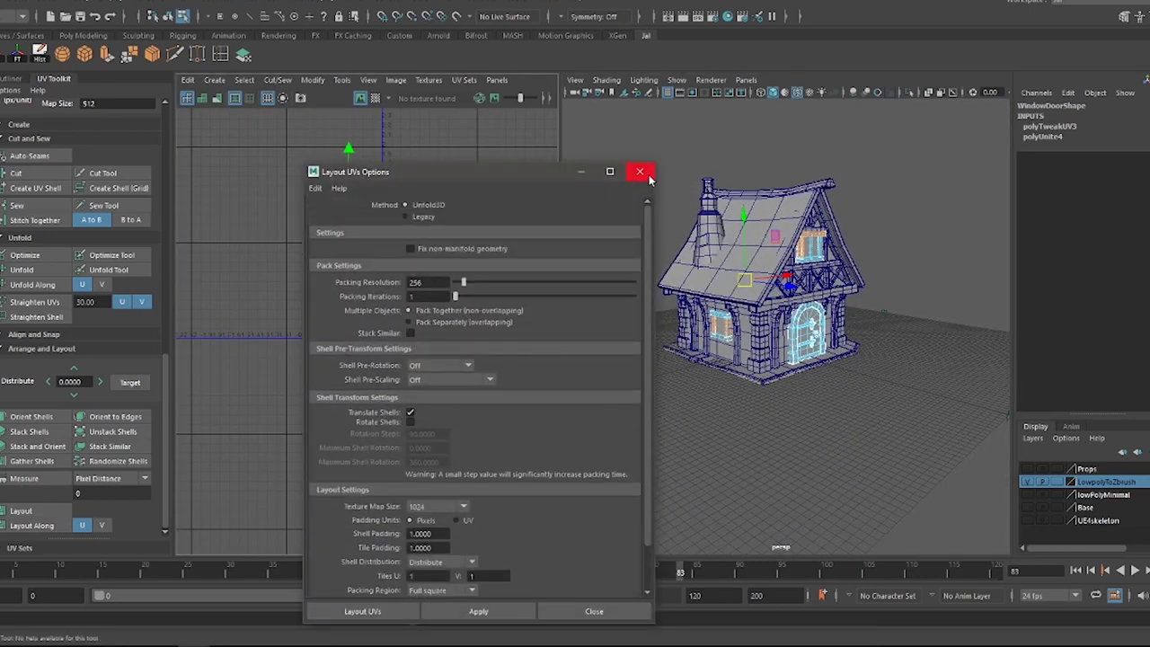
click(647, 175)
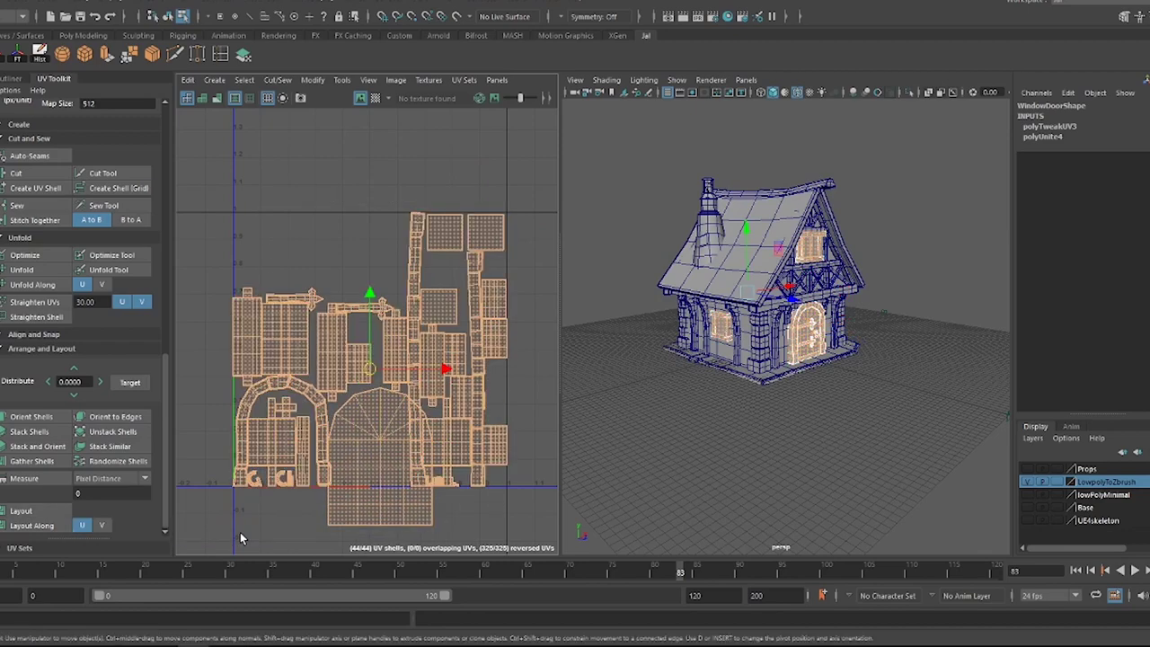
click(21, 510)
- Marquee-select the packed shells to check for overlaps, then select the wooden beams
click(399, 398)
drag(501, 488, 188, 202)
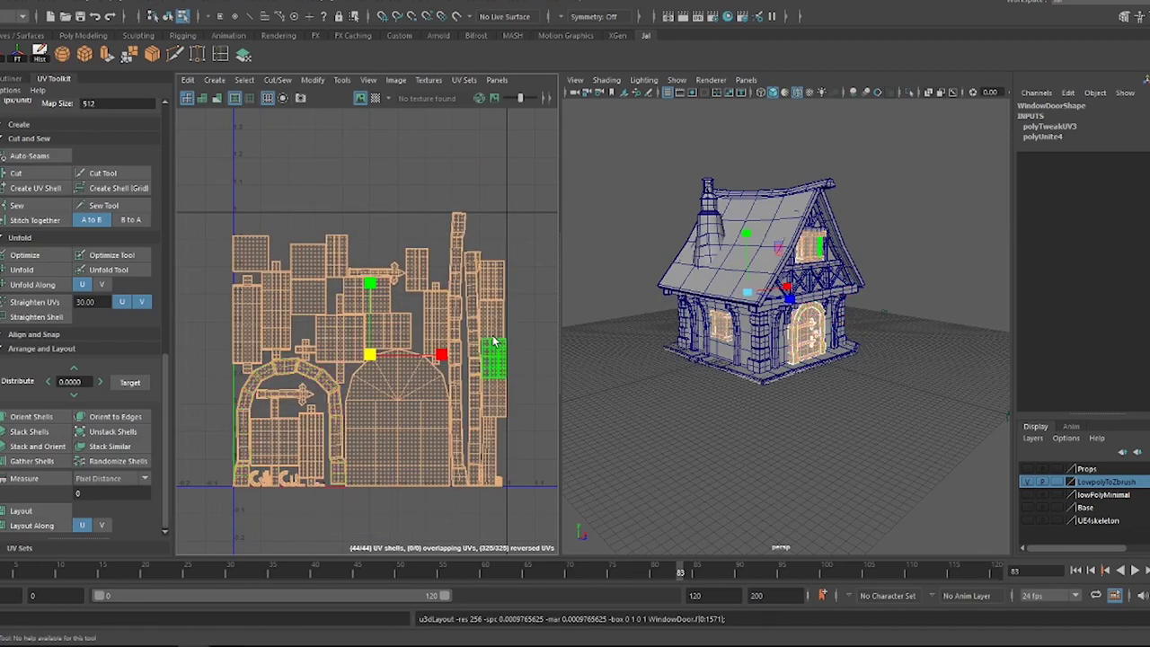
scroll(504, 351, up, 3)
scroll(519, 342, up, 2)
scroll(359, 334, up, 2)
scroll(359, 334, down, 2)
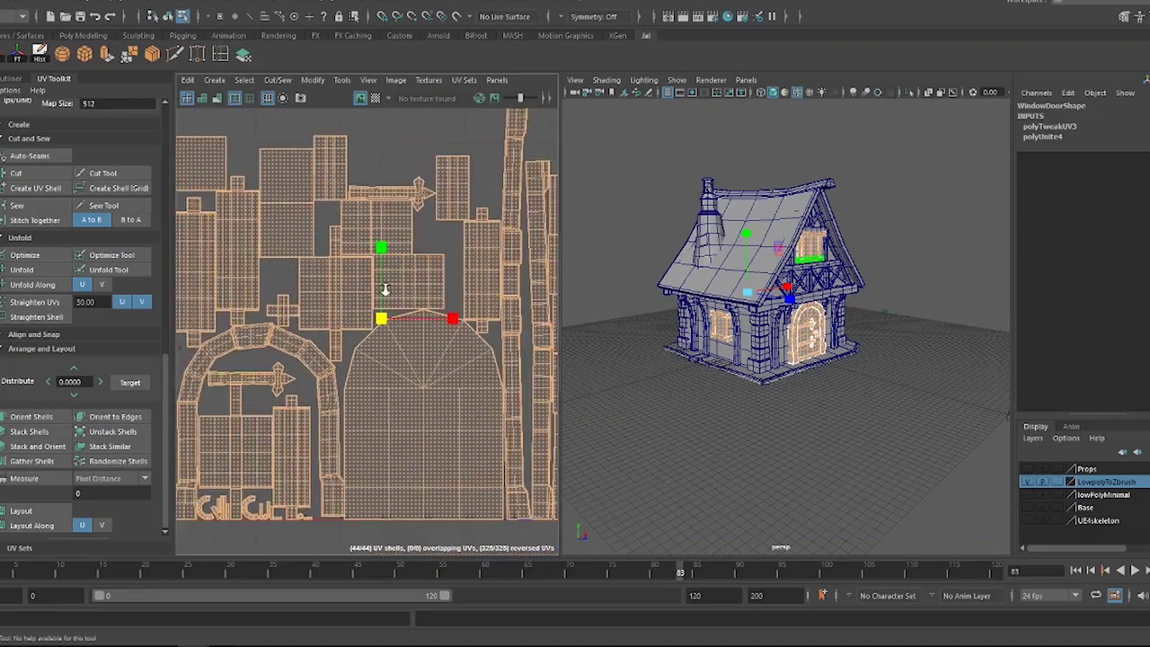
scroll(368, 291, down, 2)
click(790, 307)
- Select the stone walls, door, chimney cap, roof and pillars in turn to inspect their UVs
scroll(791, 307, up, 3)
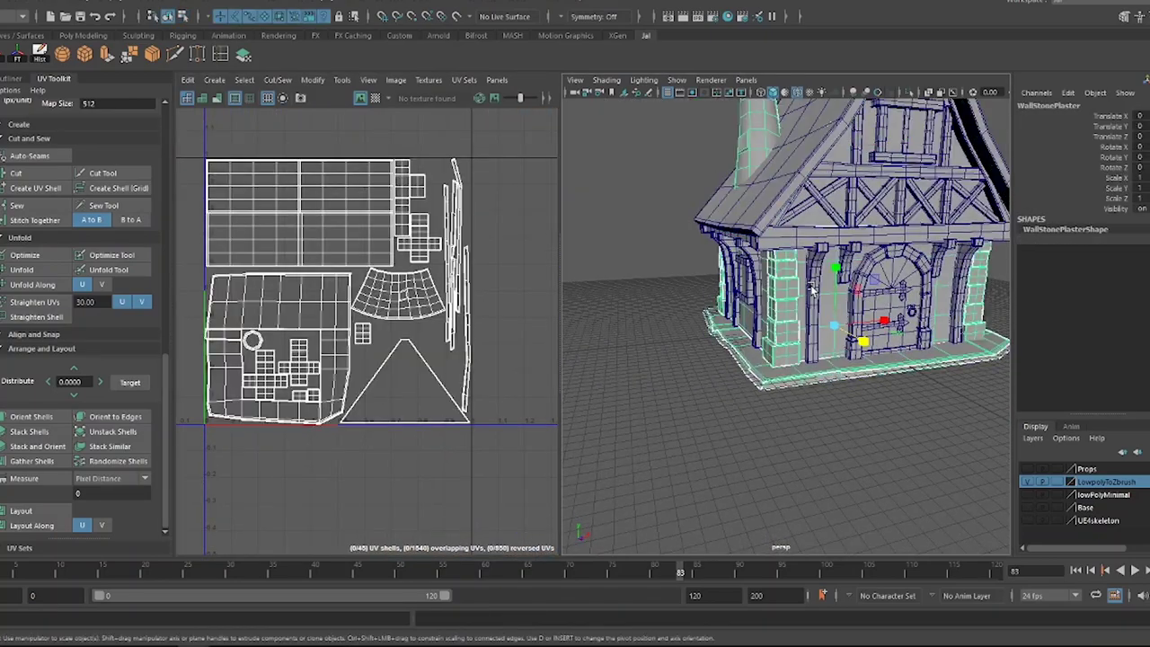
click(811, 287)
click(914, 282)
scroll(913, 281, down, 2)
mouse_move(914, 282)
alt+mouse_down()
mouse_move(727, 191)
mouse_move(745, 216)
alt+mouse_up()
click(728, 192)
click(757, 481)
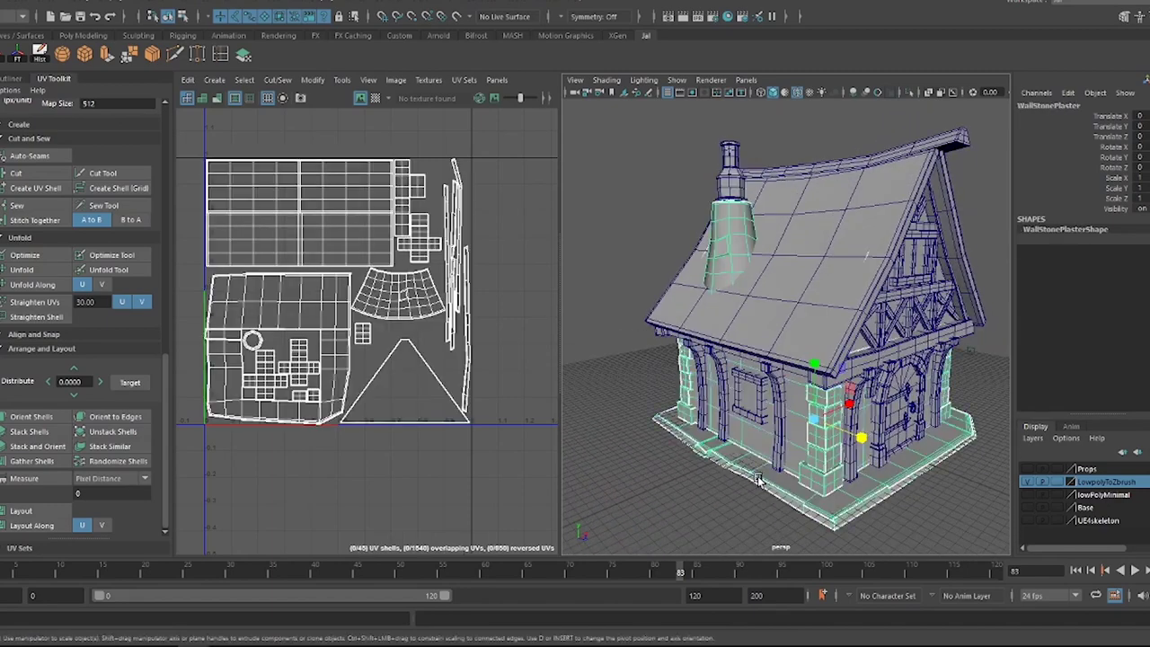
click(716, 197)
click(812, 172)
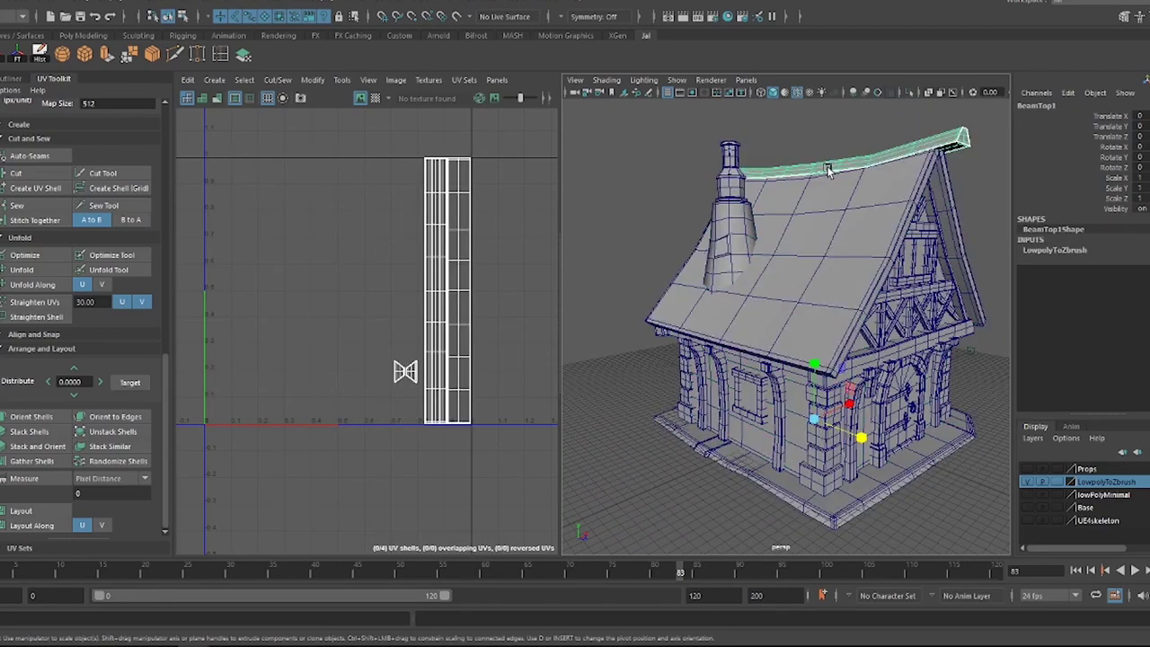
click(827, 171)
- Show the Outliner beside the UV Editor and select ChimneyMetal1 from it
click(735, 186)
click(11, 78)
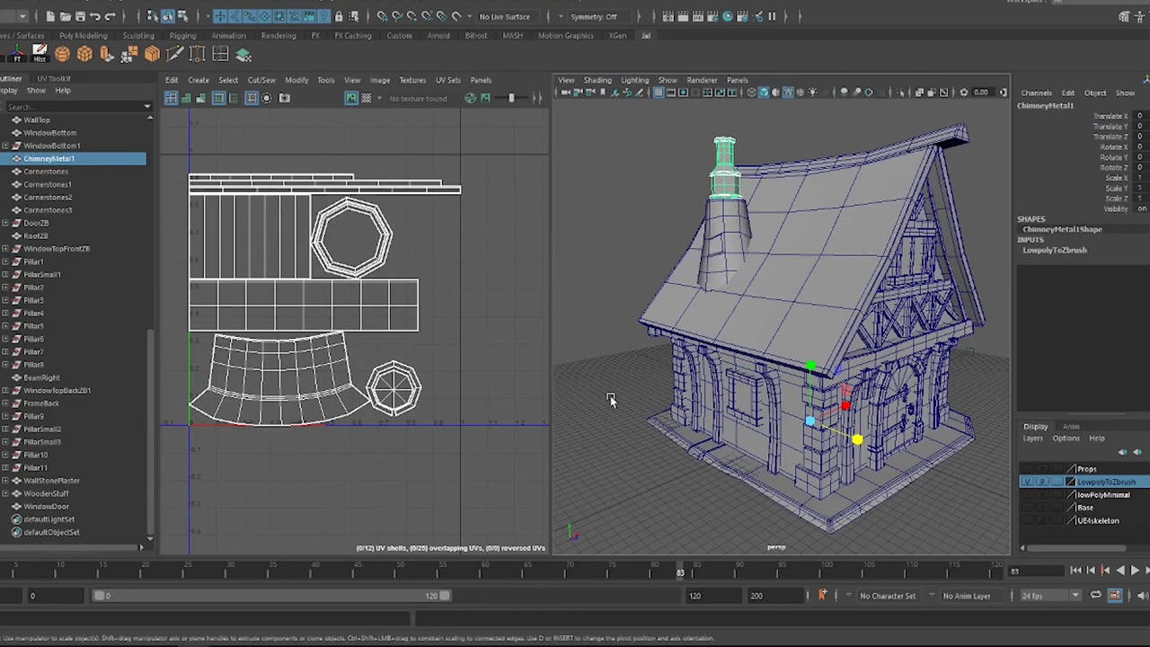
click(878, 356)
click(876, 375)
click(784, 494)
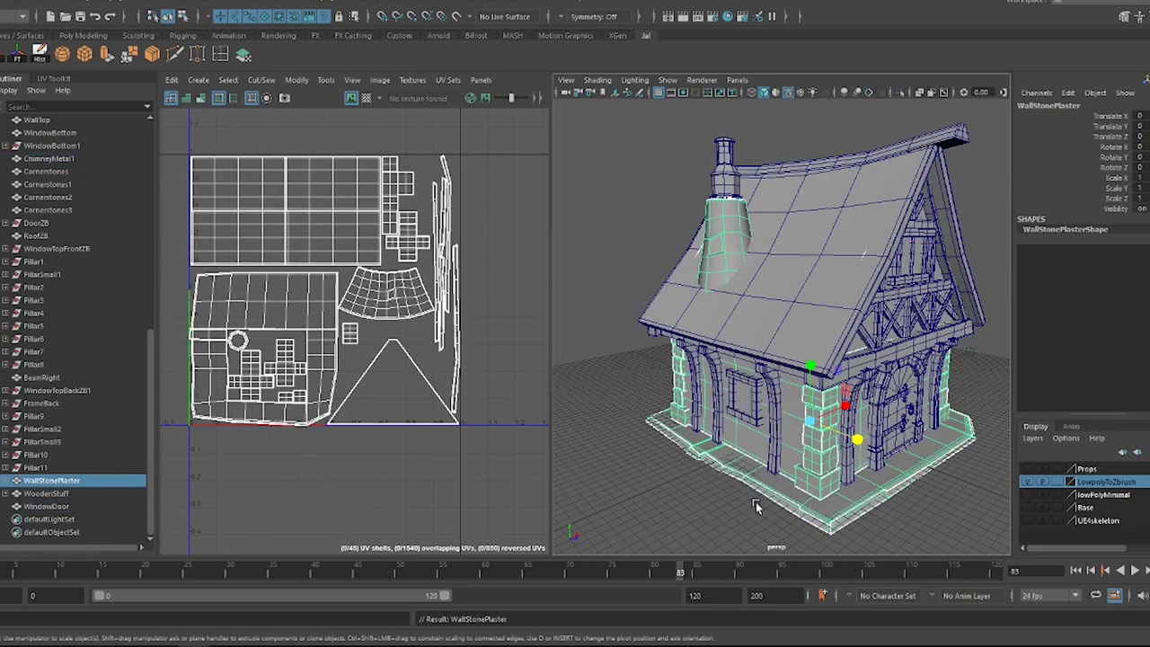
click(40, 158)
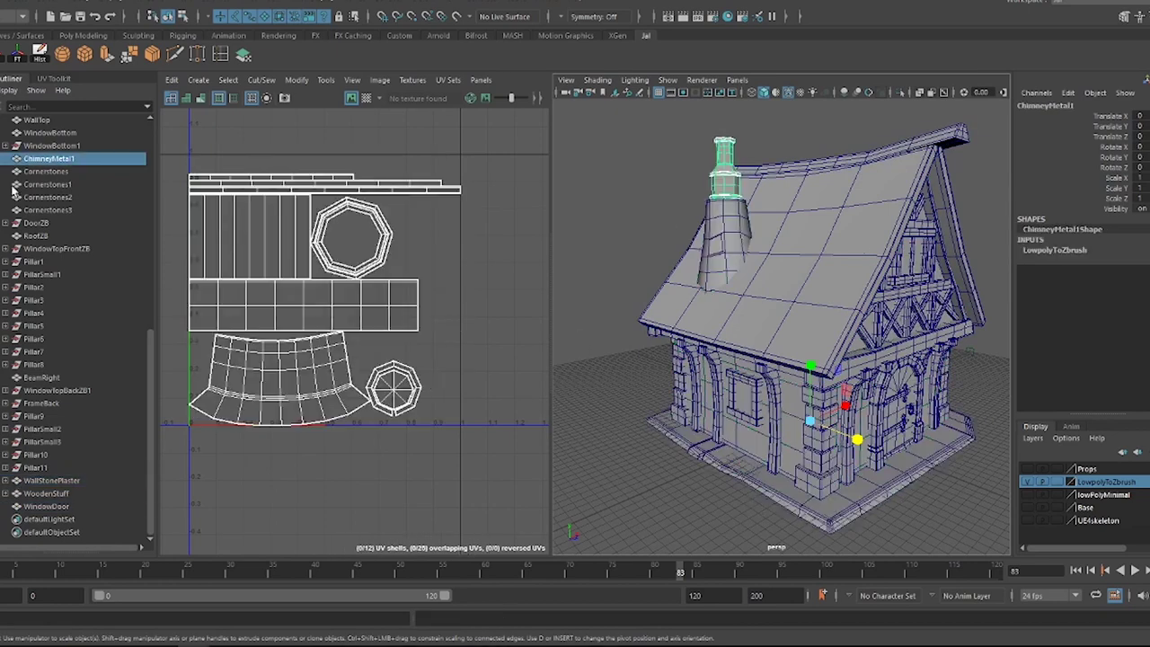
- Add WallStonePlaster to the selection and move the chimney UV shells into gaps in its layout
click(81, 482)
mouse_move(329, 257)
right_down()
mouse_move(289, 403)
mouse_move(350, 398)
right_up()
alt+middle_drag(349, 398, 329, 398)
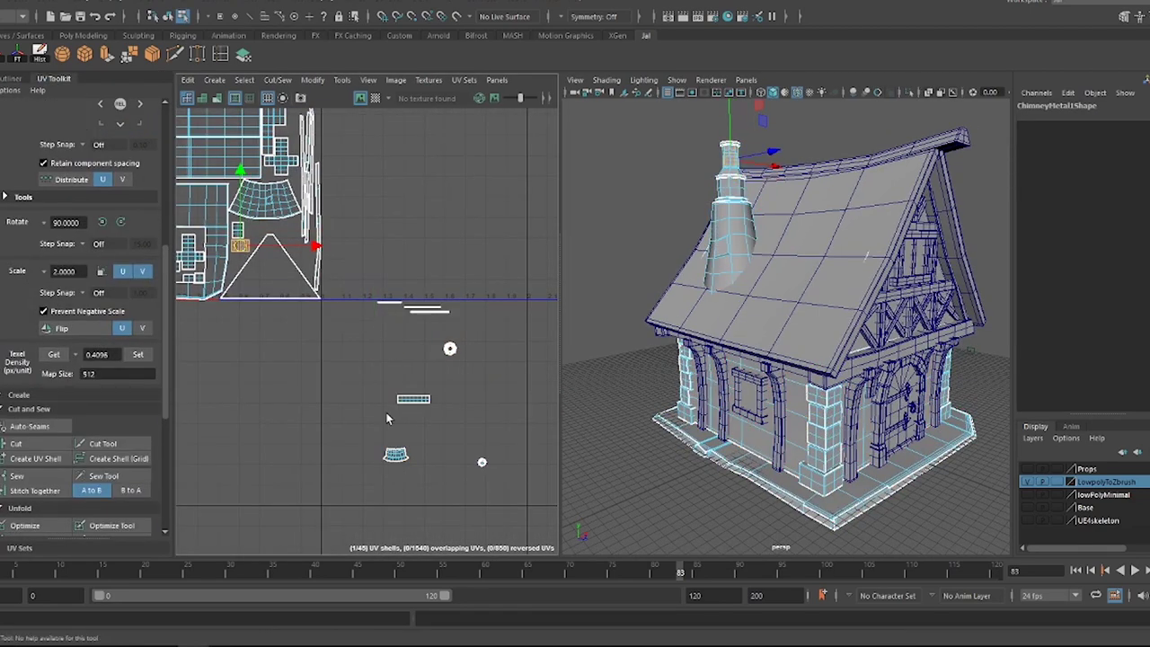
alt+middle_drag(368, 256, 386, 345)
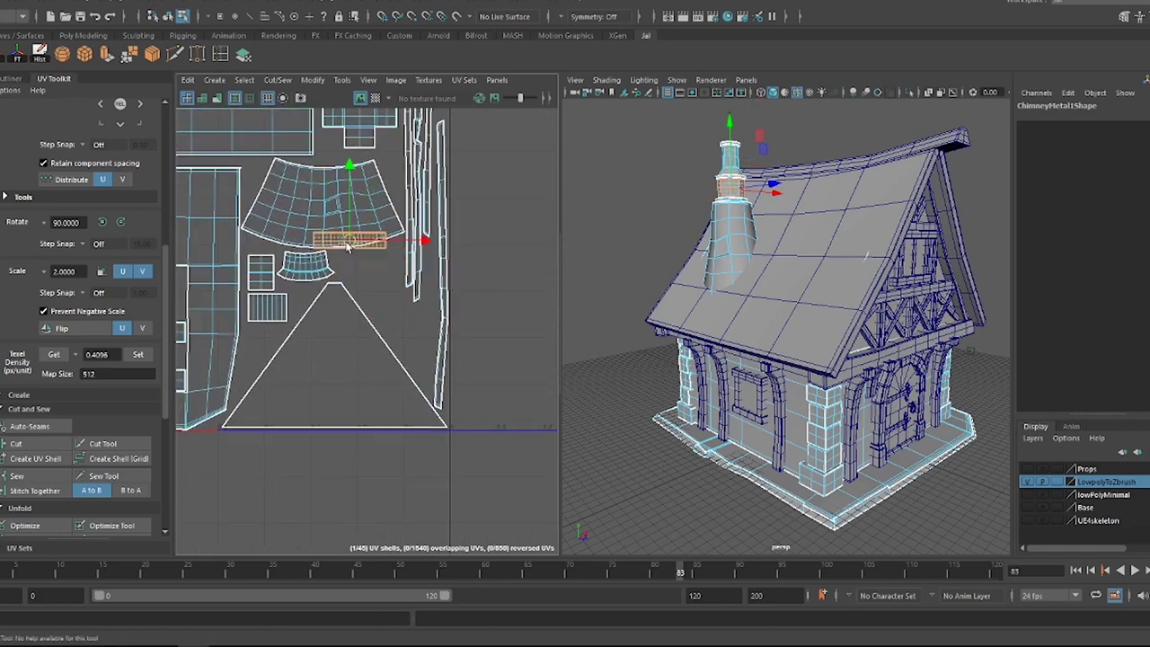
scroll(433, 359, up, 2)
scroll(431, 360, down, 3)
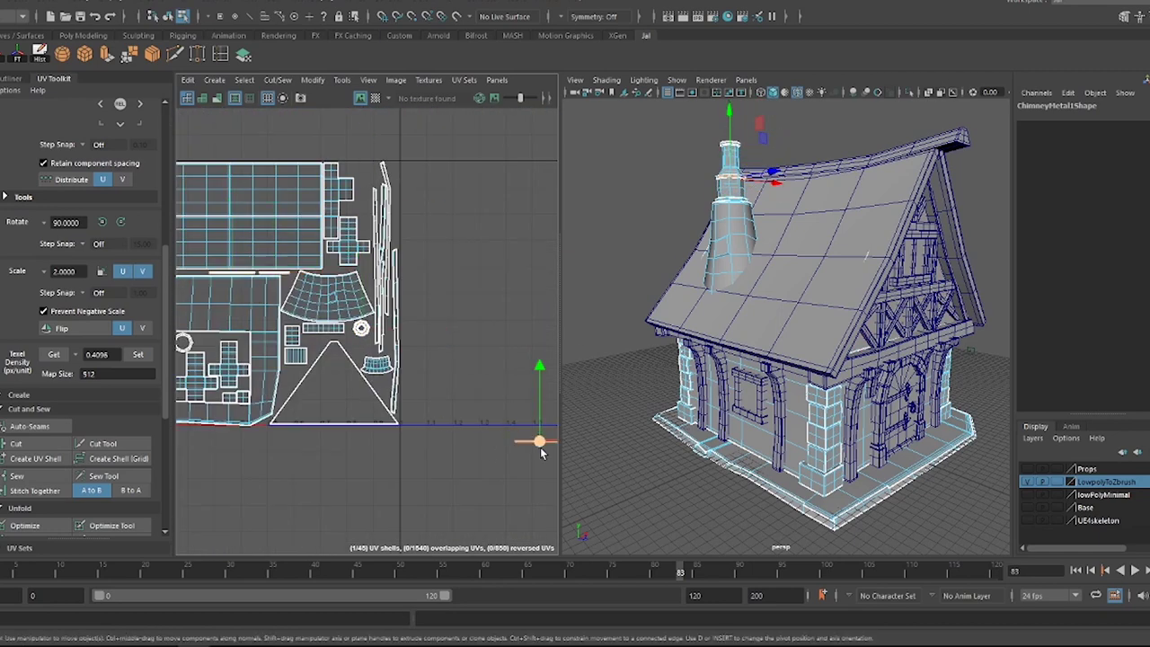
scroll(539, 452, up, 2)
scroll(530, 423, down, 3)
scroll(521, 377, up, 4)
scroll(514, 340, up, 2)
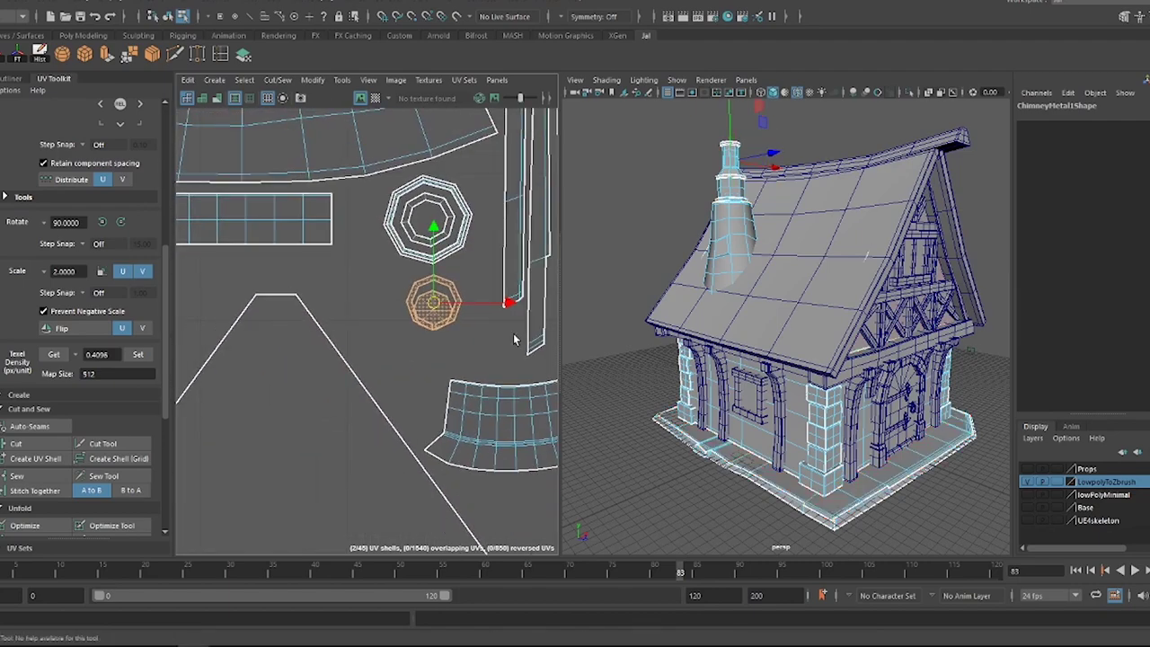
alt+middle_drag(514, 340, 467, 355)
- Sew the chimney cap's split ring shell and move it down-left beside the other shells
click(428, 357)
key(f)
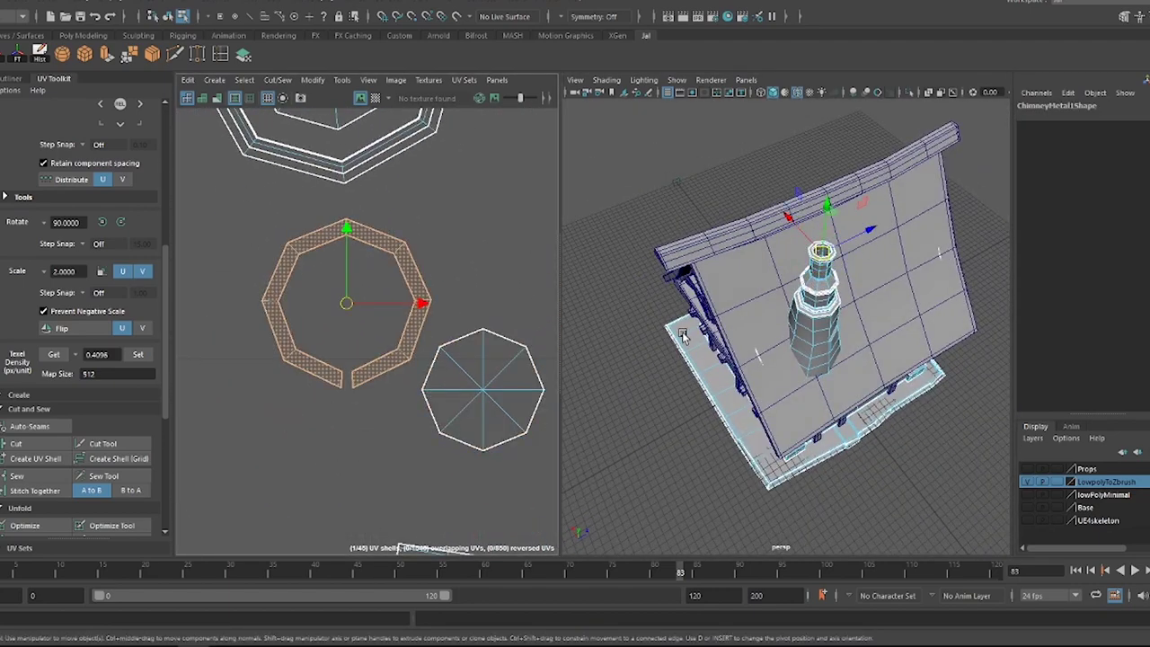
scroll(791, 270, up, 5)
right_click(794, 208)
click(801, 183)
scroll(36, 368, down, 3)
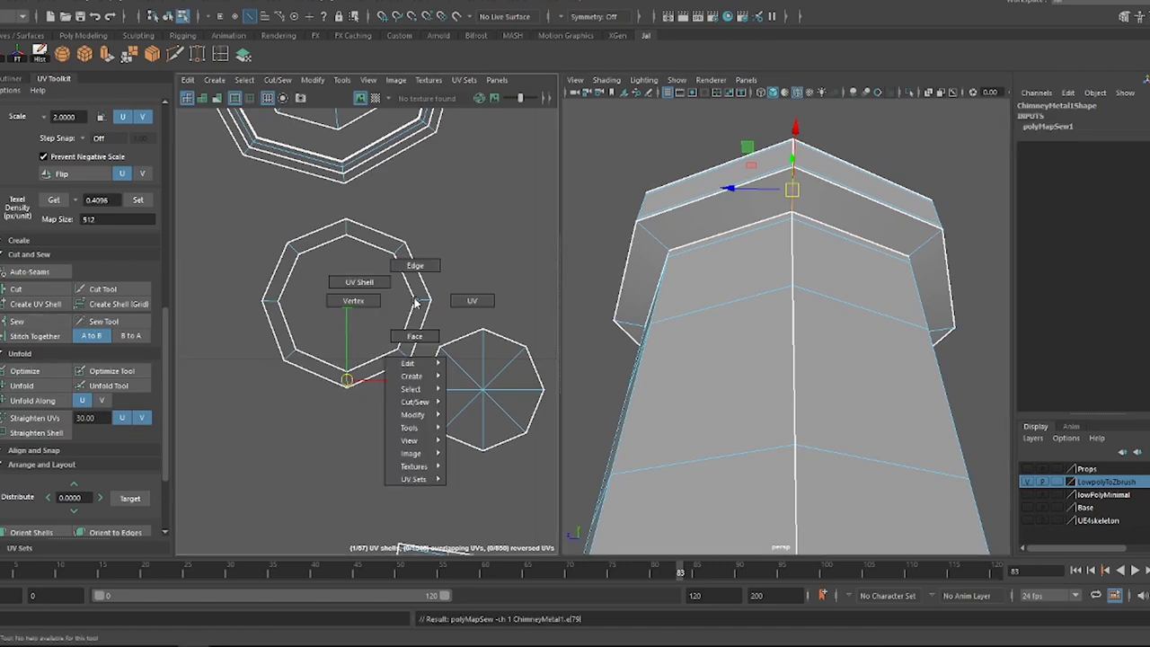
scroll(215, 288, down, 2)
click(244, 235)
drag(323, 250, 297, 289)
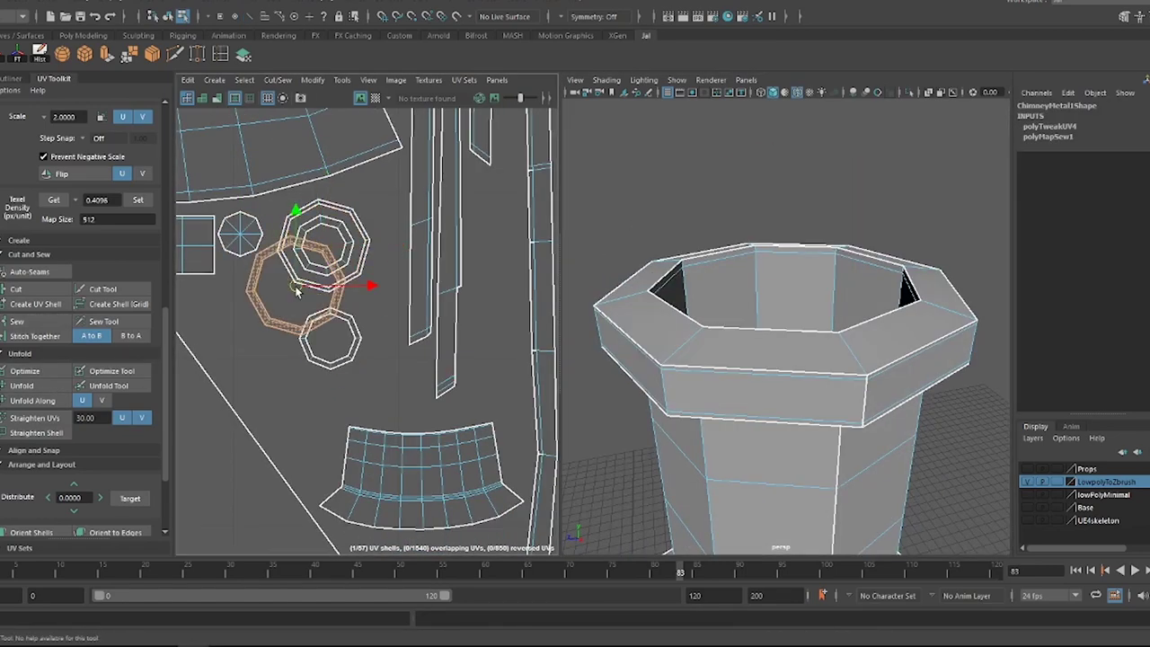
scroll(280, 327, down, 4)
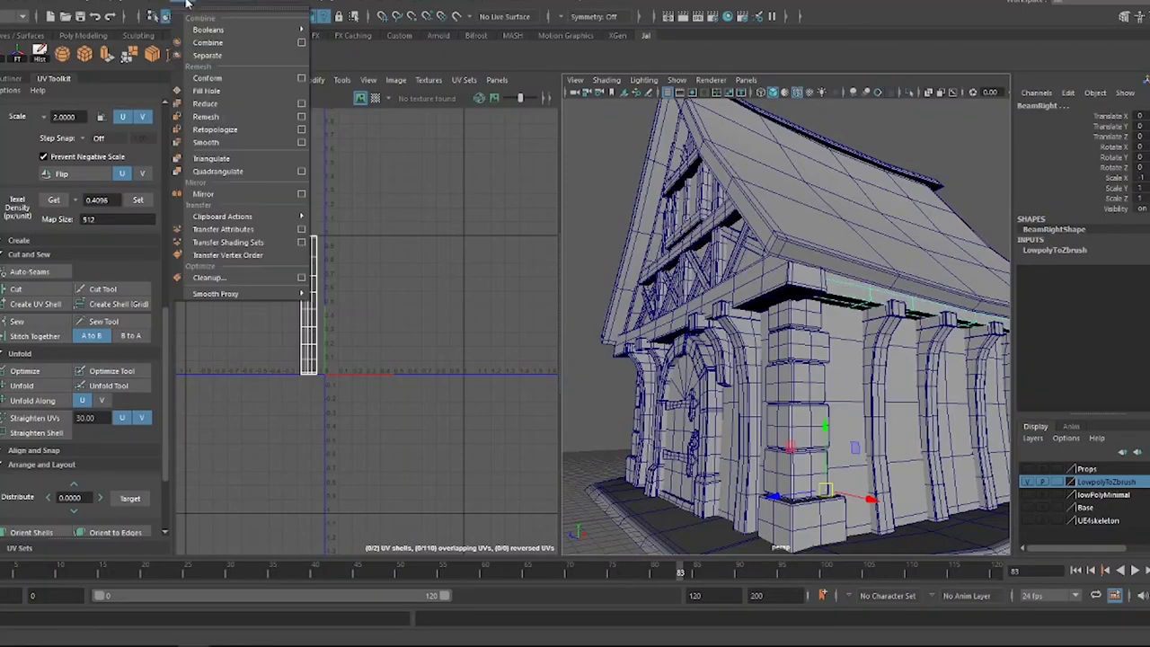
text(Beam)
- Commit the object name Beam, then rearrange WoodenStuff's beam UV shells
key(Return)
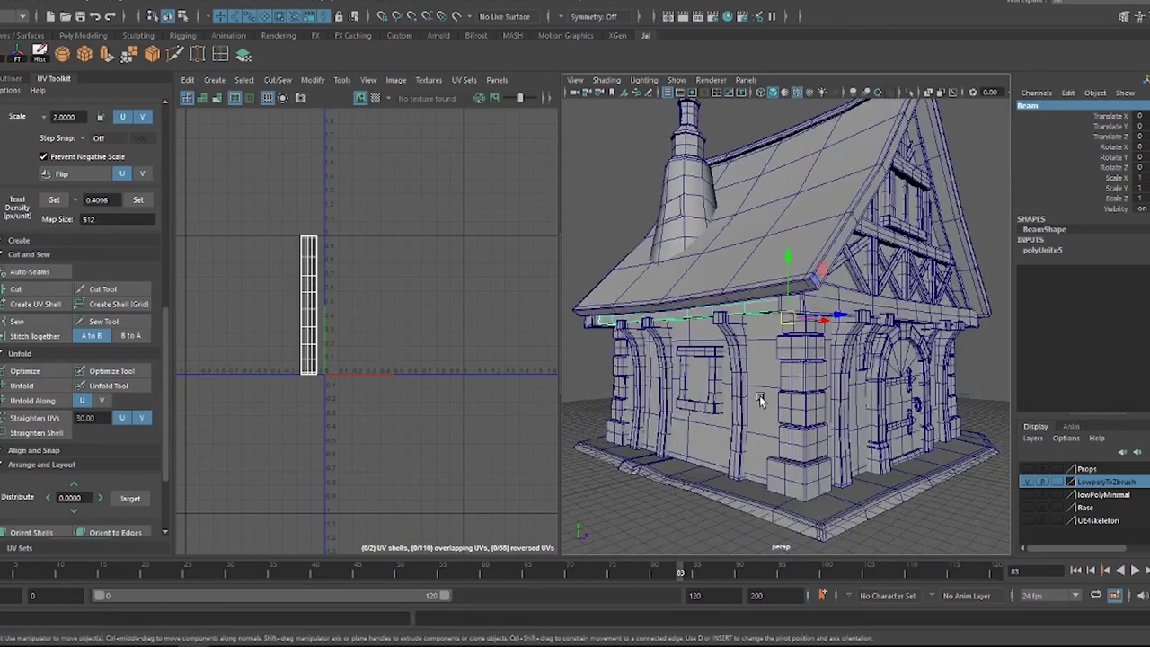
click(47, 481)
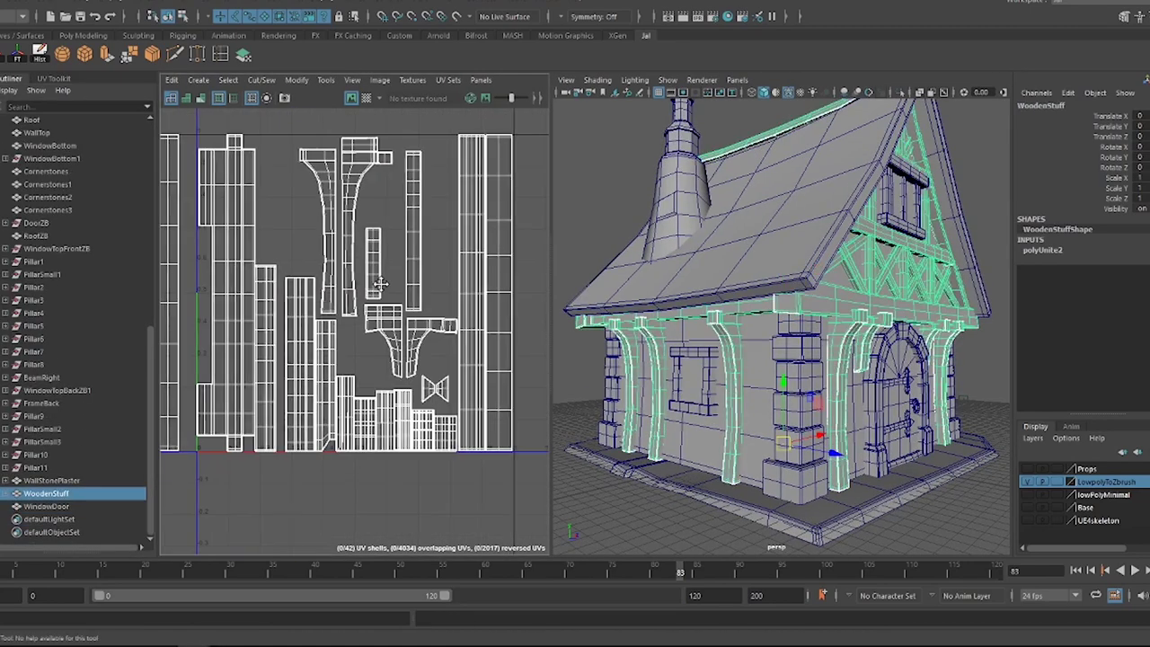
scroll(446, 324, up, 2)
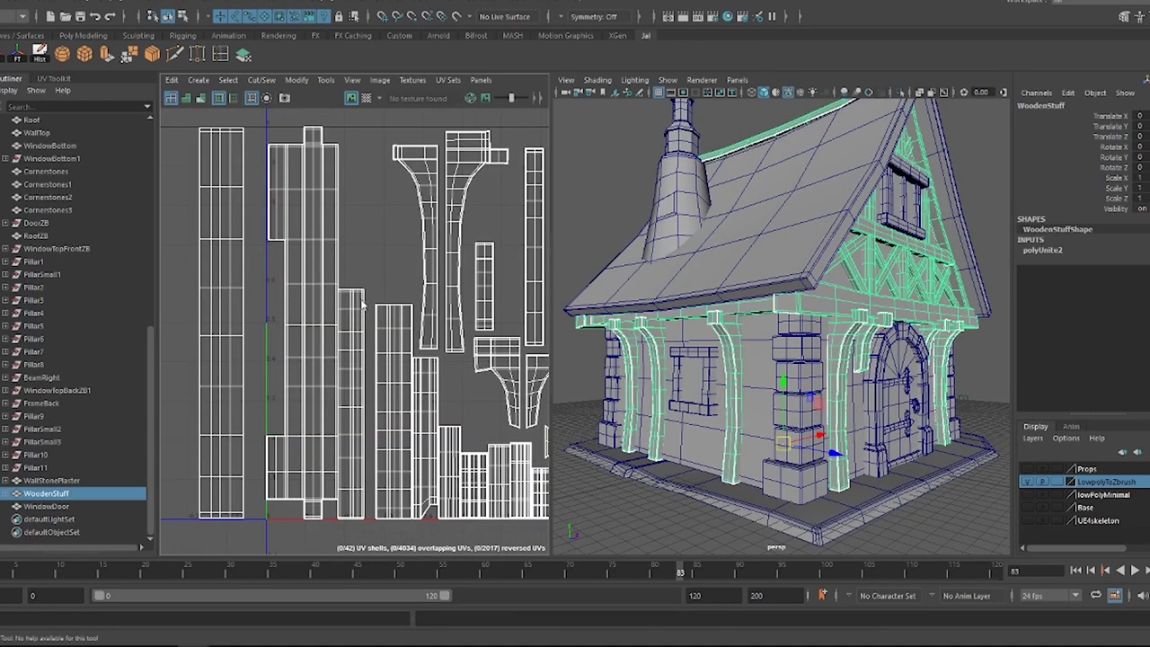
click(357, 410)
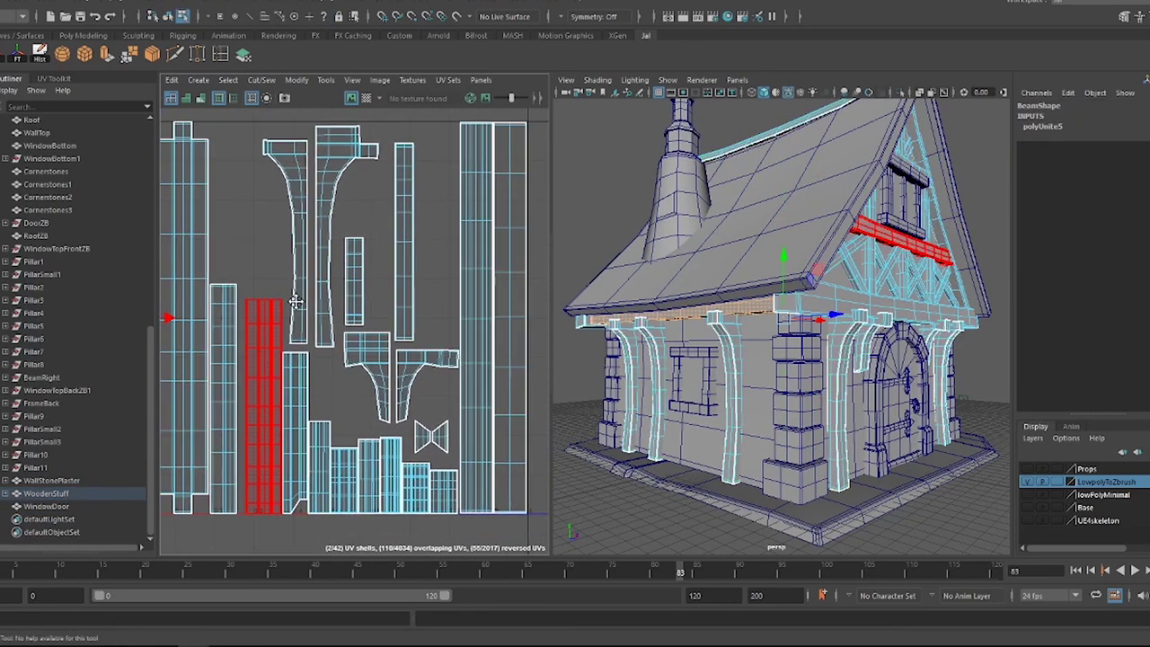
click(236, 198)
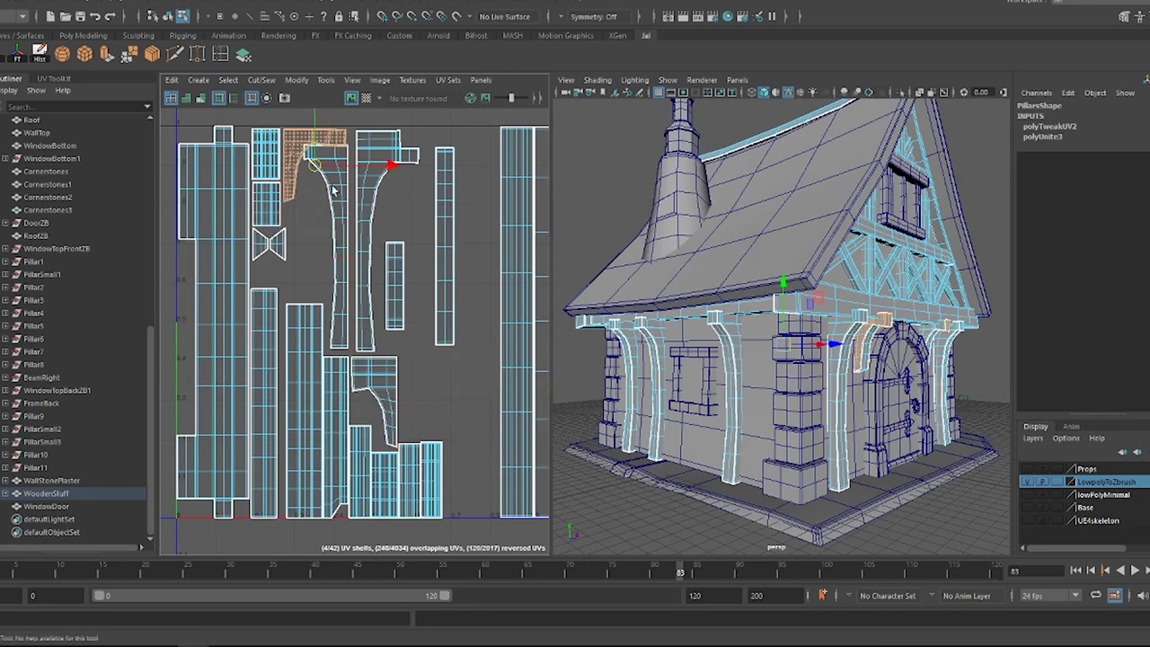
drag(443, 252, 417, 271)
drag(395, 286, 371, 281)
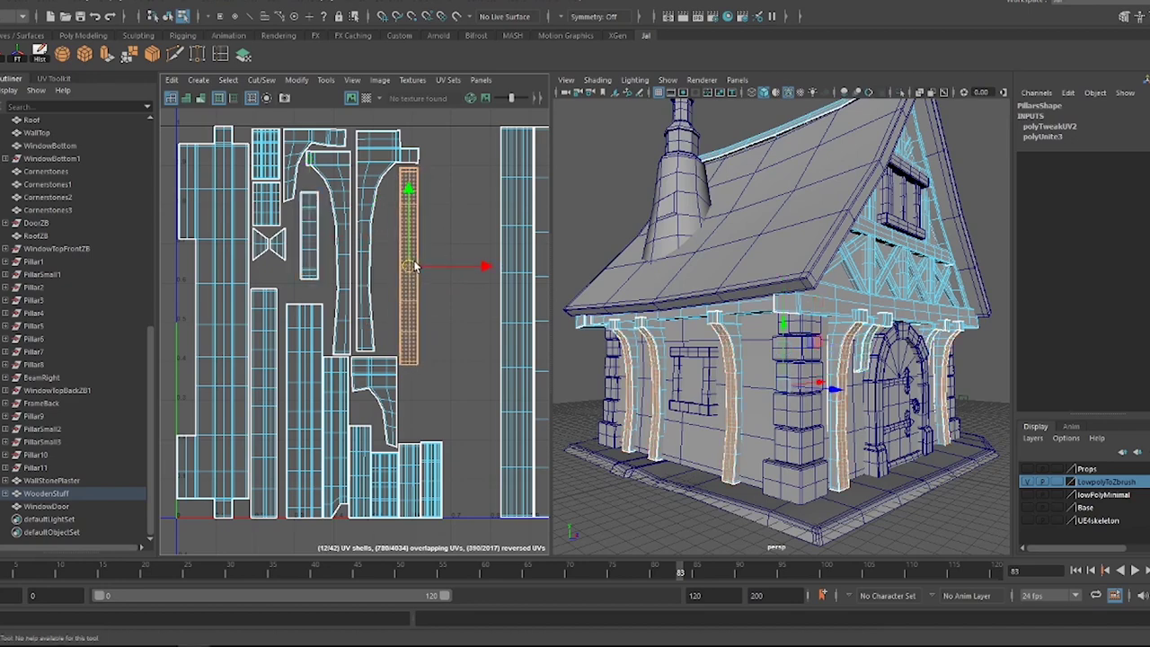
click(362, 287)
- Select WallStonePlaster, Pillar11 and other parts and add them to the LowpolyToZbrush layer
scroll(353, 258, up, 4)
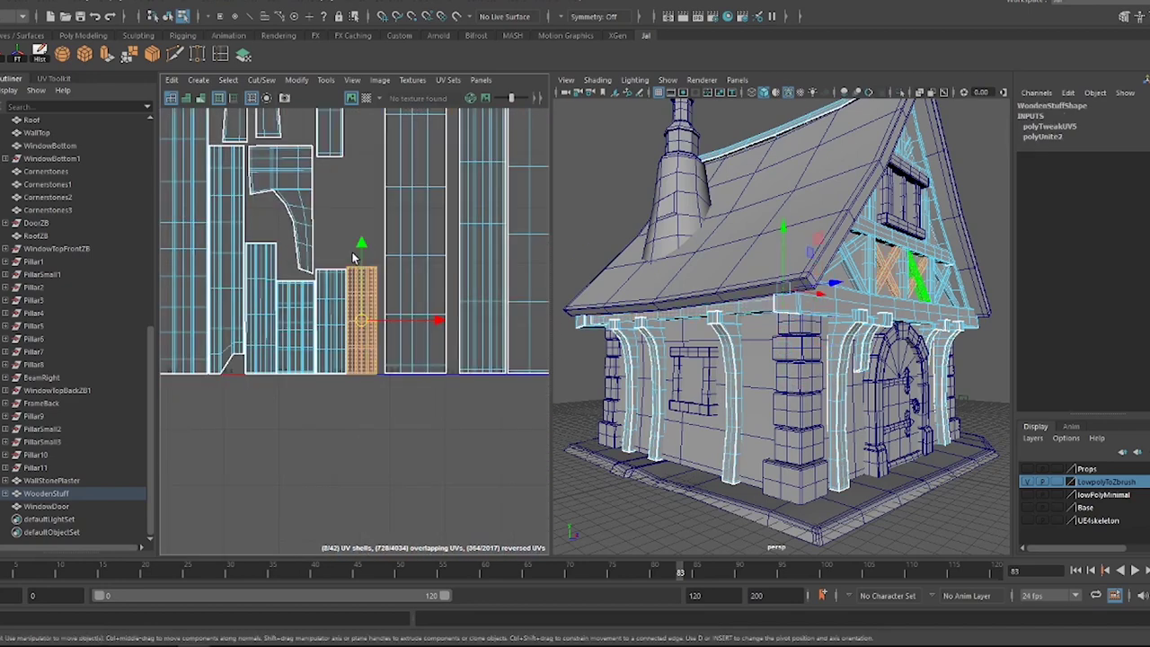
scroll(438, 322, down, 4)
right_drag(575, 229, 636, 226)
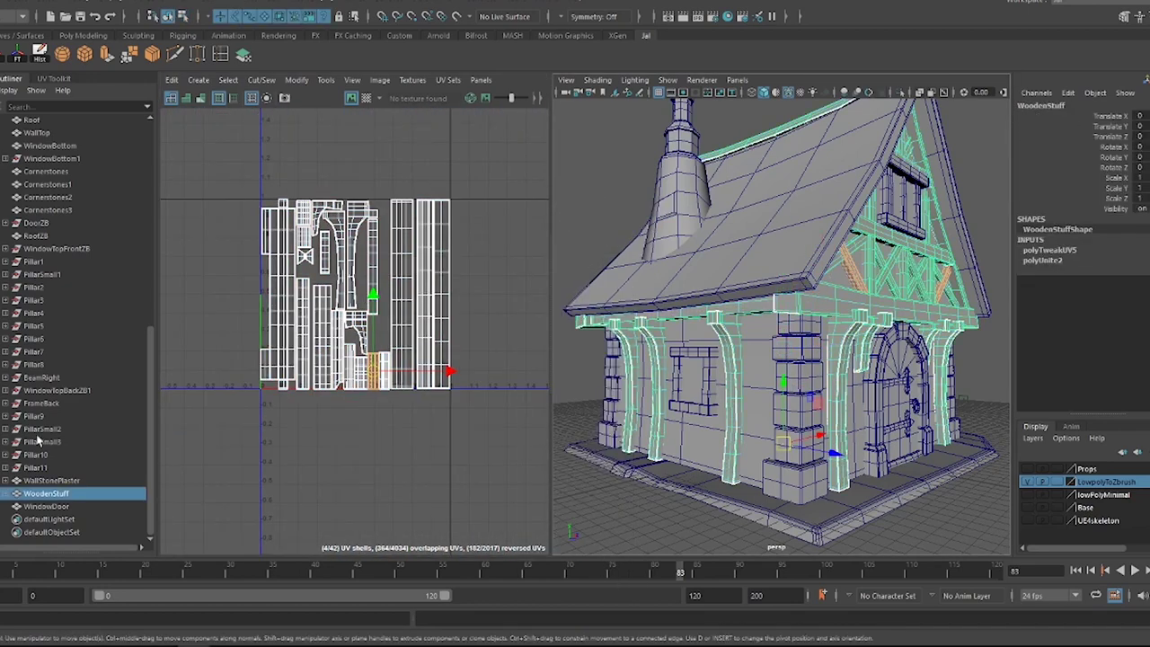
click(44, 493)
click(45, 506)
click(36, 467)
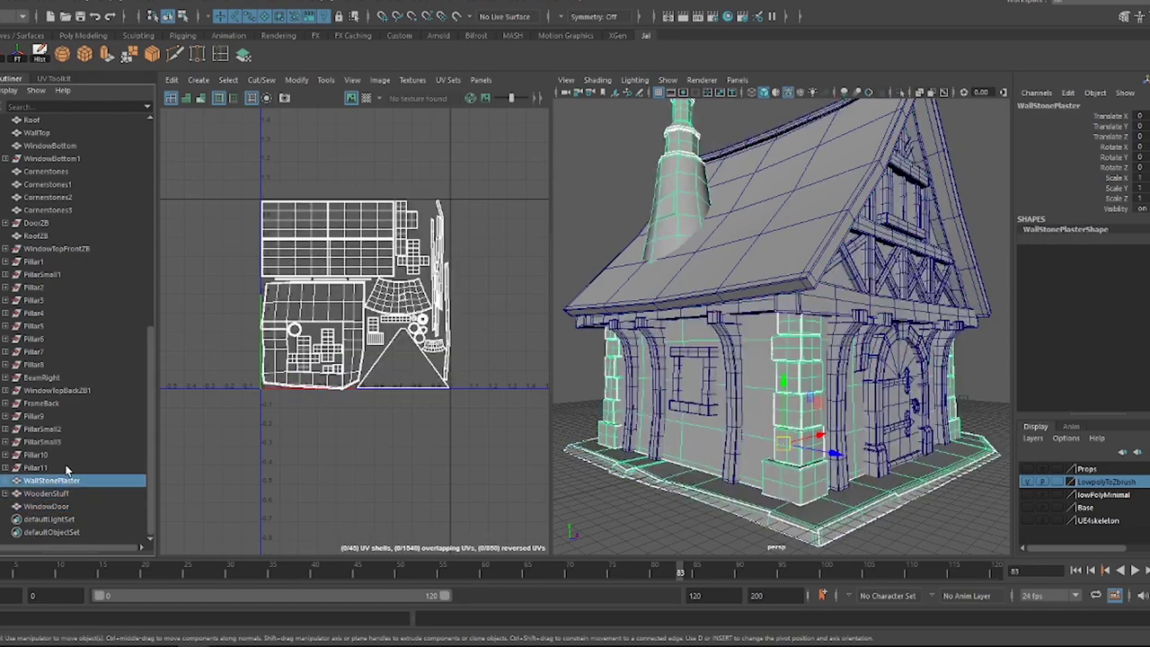
alt+drag(808, 418, 651, 418)
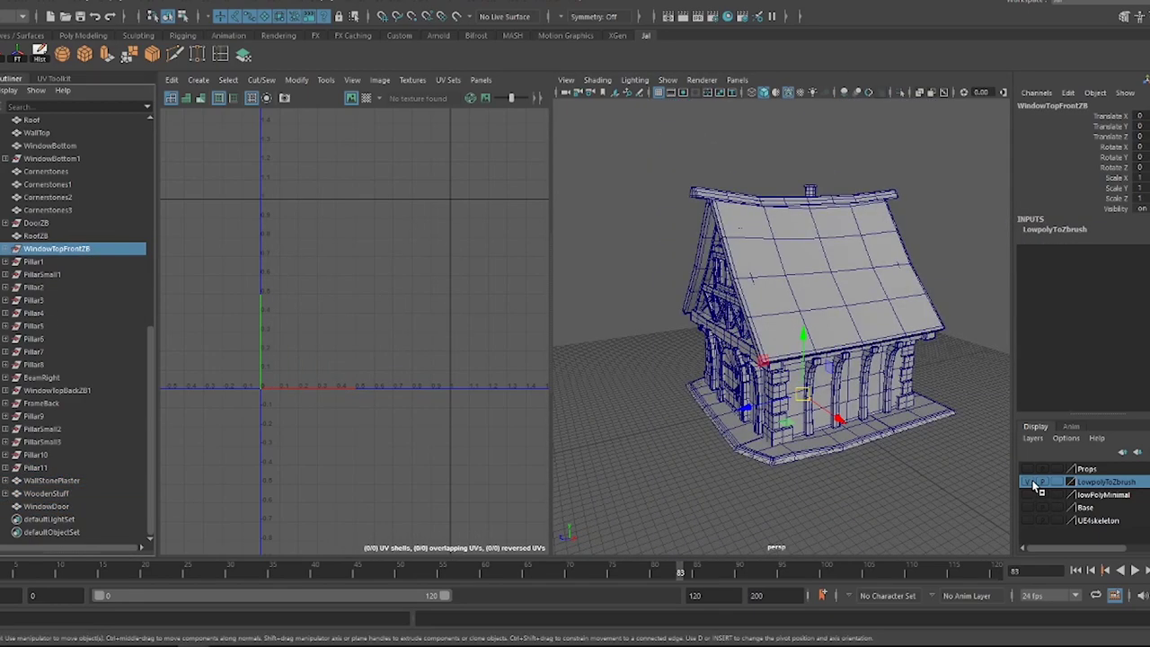
alt+drag(946, 457, 608, 431)
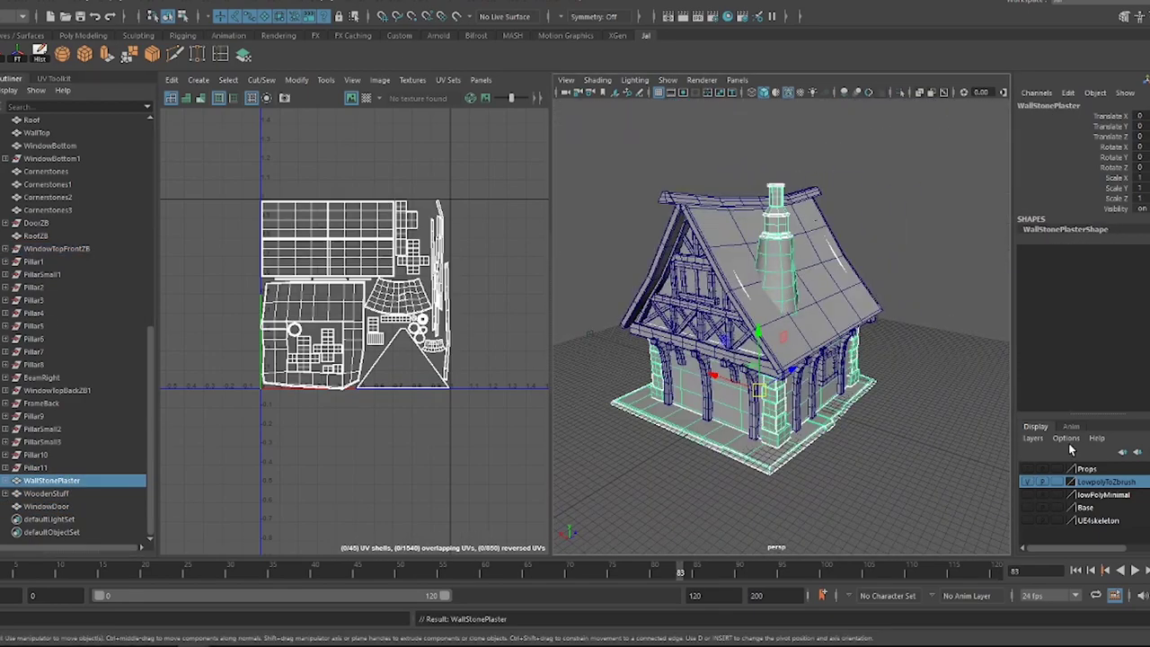
click(1104, 514)
- Inspect the UVs of WoodenStuff, WallStonePlaster and WindowDoor
click(735, 326)
click(780, 438)
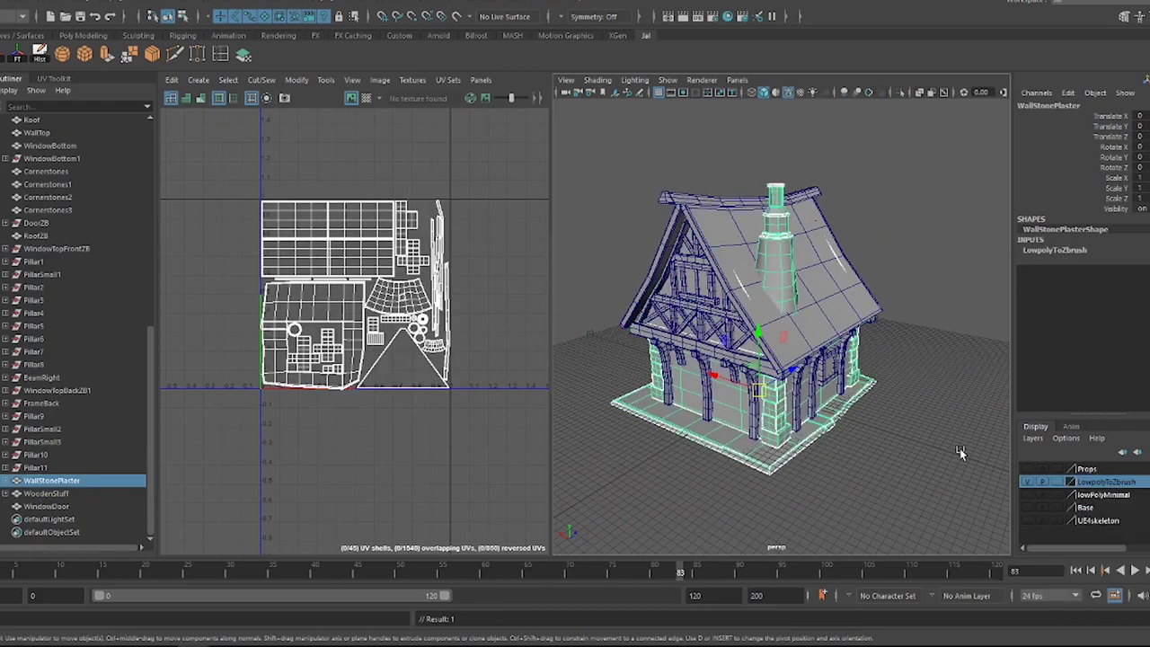
click(826, 364)
alt+drag(888, 412, 882, 433)
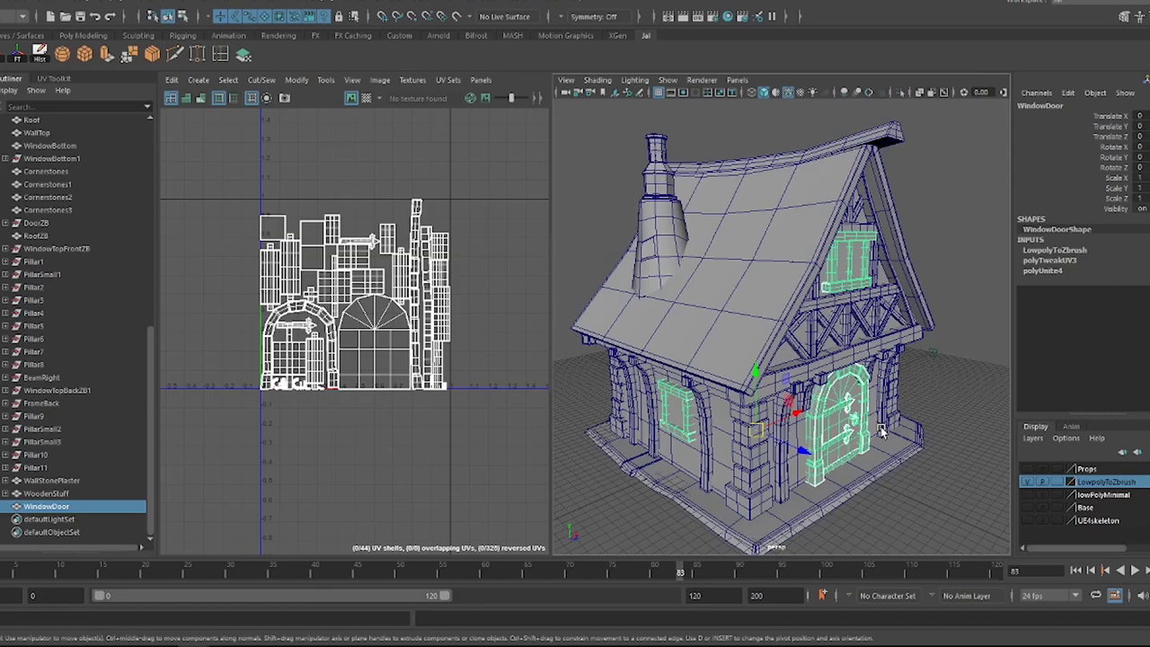
mouse_move(882, 433)
alt+mouse_down()
mouse_move(677, 174)
mouse_move(921, 229)
mouse_move(899, 269)
alt+mouse_up()
- Inspect the UVs of the chimney top and the roof
click(736, 185)
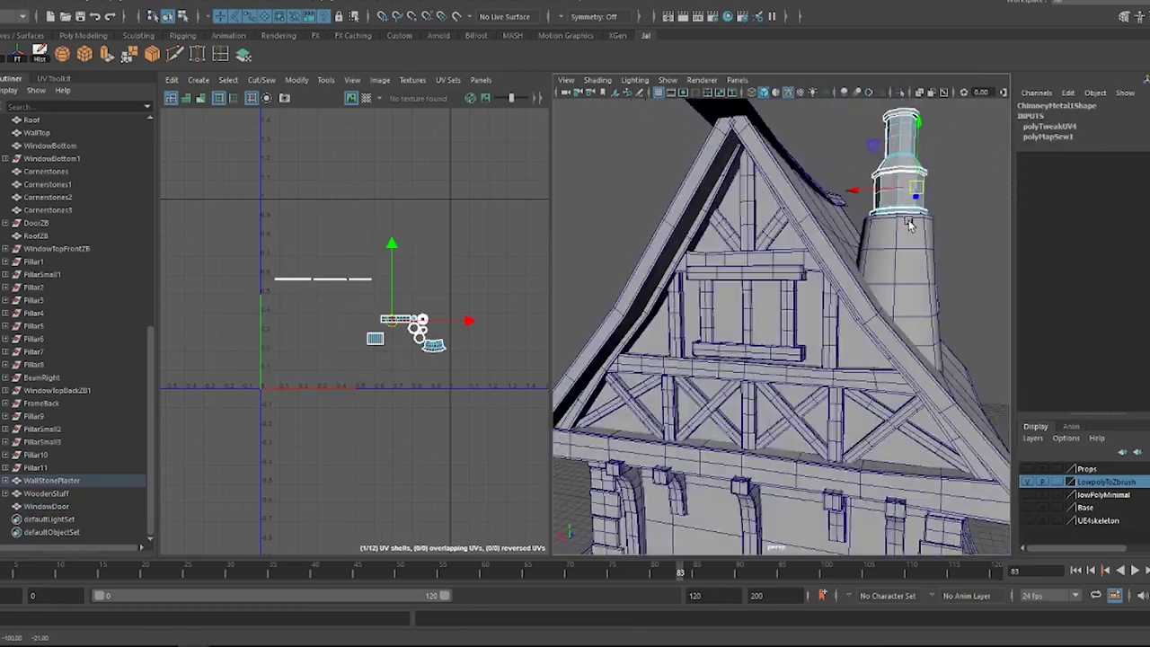
scroll(898, 269, up, 3)
scroll(898, 315, down, 6)
mouse_move(899, 315)
alt+mouse_down()
mouse_move(926, 371)
mouse_move(828, 324)
alt+mouse_up()
alt+drag(898, 360, 911, 441)
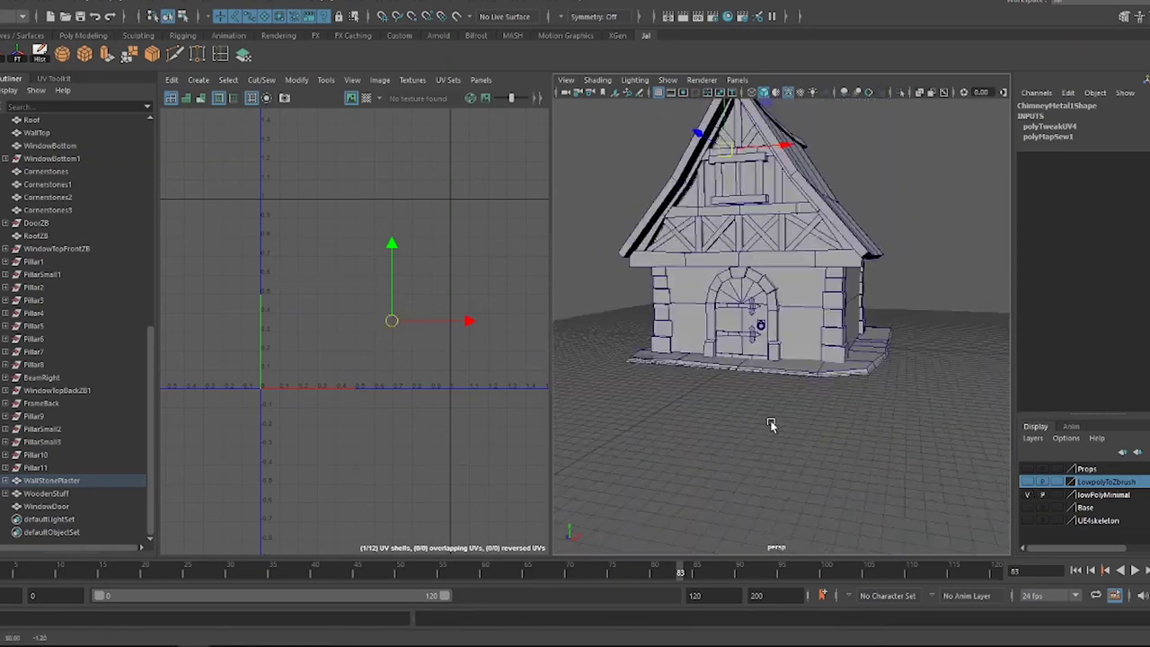
scroll(911, 441, up, 3)
scroll(911, 441, down, 3)
click(889, 360)
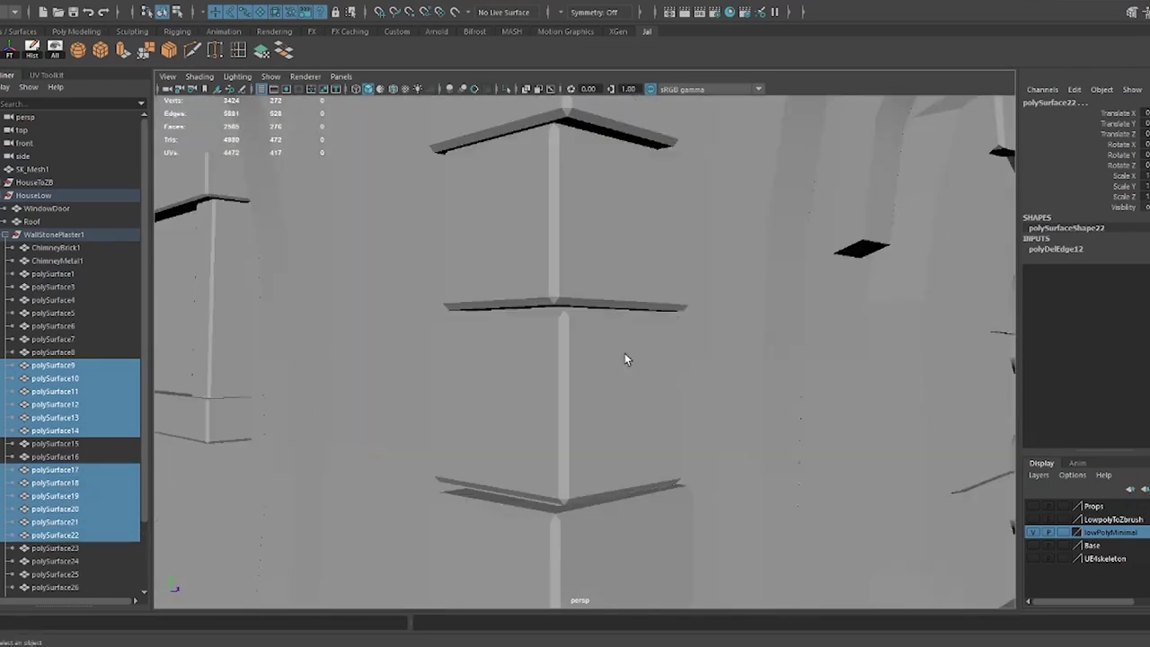
- Add polySurface23 and 24 to the corner stones, soften their edges, and review the arch
shift+click(607, 273)
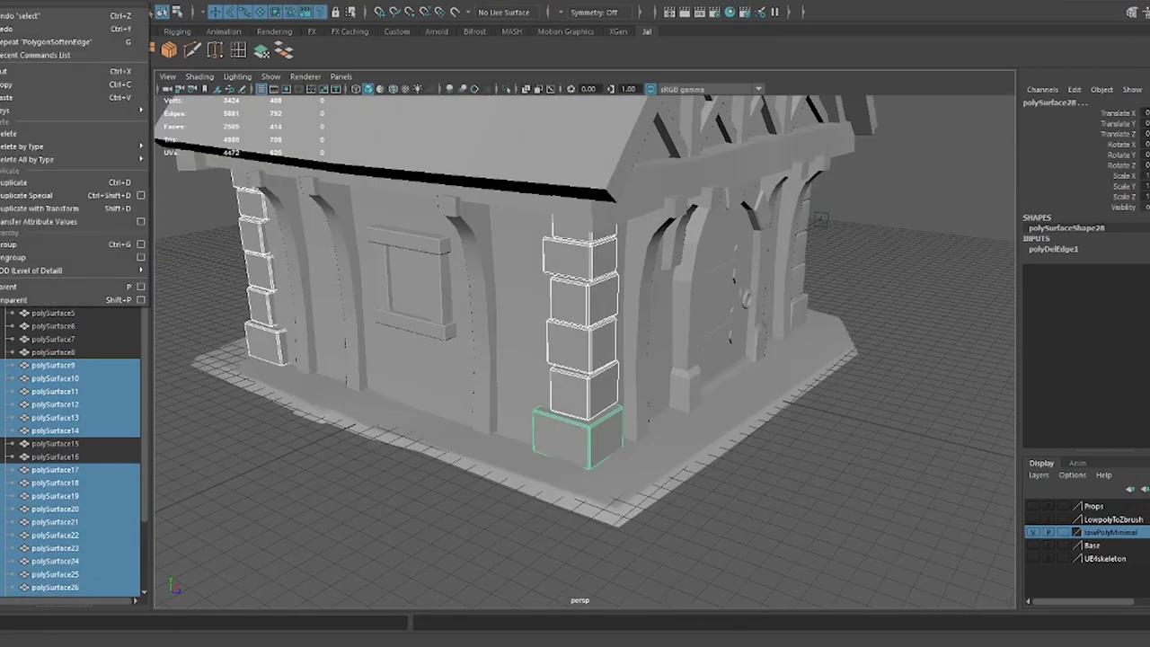
click(319, 39)
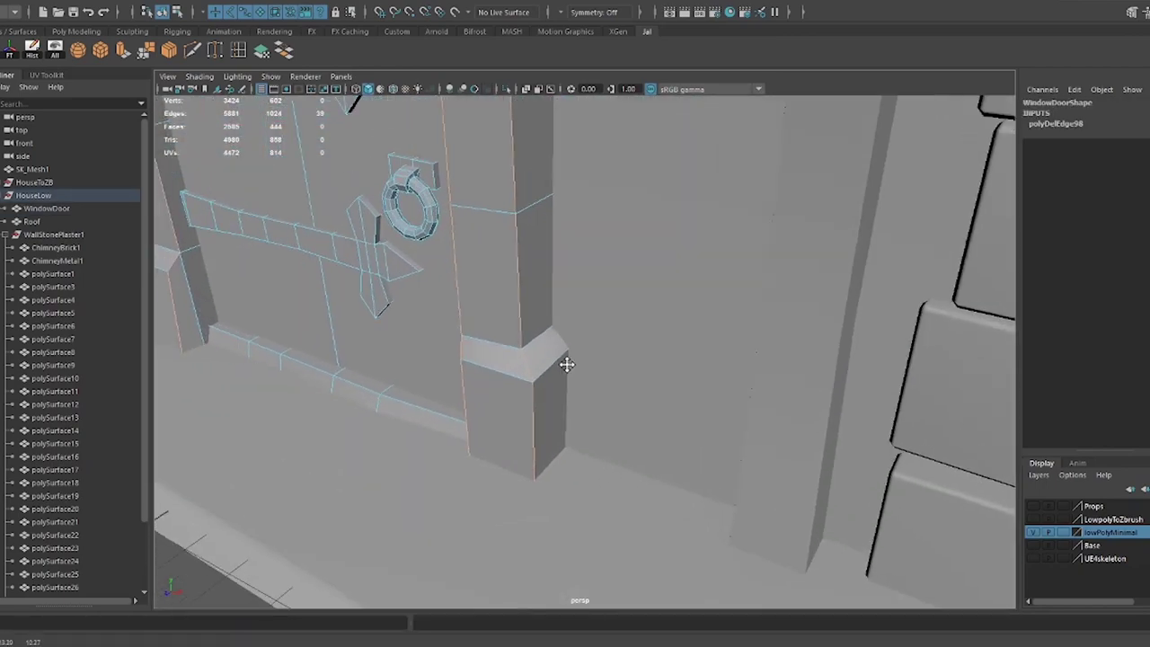
scroll(609, 318, up, 3)
scroll(656, 280, up, 3)
scroll(569, 221, up, 3)
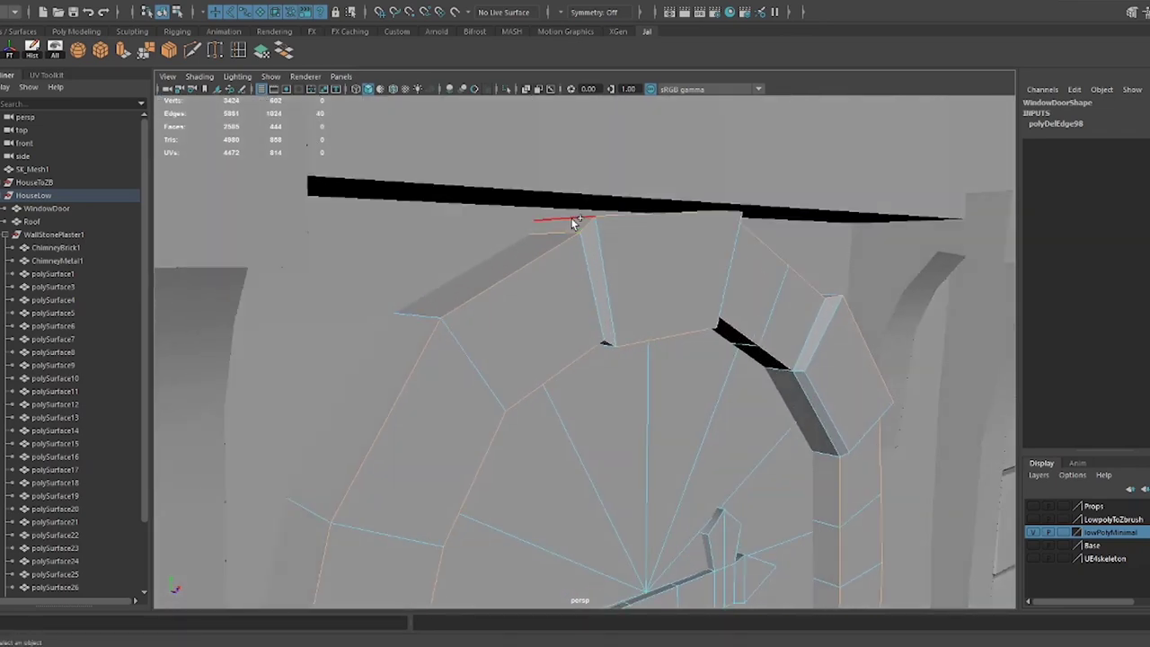
scroll(654, 360, up, 3)
mouse_move(655, 360)
alt+mouse_down()
mouse_move(555, 233)
mouse_move(519, 296)
alt+mouse_up()
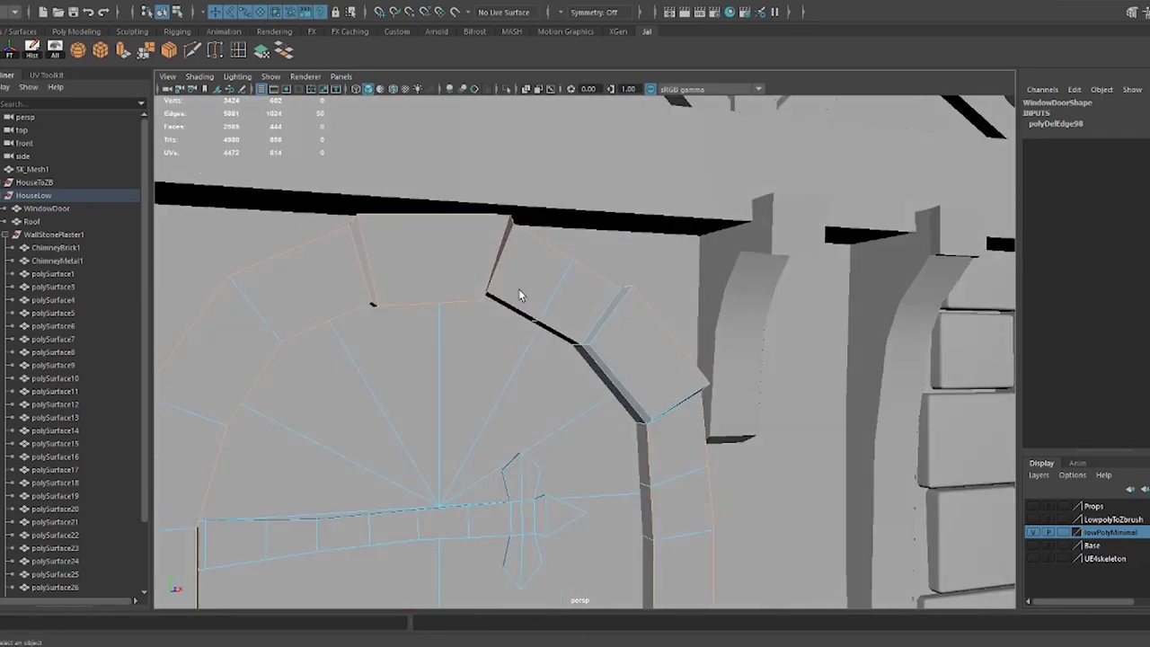
mouse_move(618, 318)
alt+mouse_down()
mouse_move(642, 311)
mouse_move(585, 367)
mouse_move(508, 357)
mouse_move(567, 356)
mouse_move(618, 314)
mouse_move(641, 323)
mouse_move(831, 232)
mouse_move(665, 202)
alt+mouse_up()
scroll(622, 312, up, 3)
scroll(831, 231, up, 5)
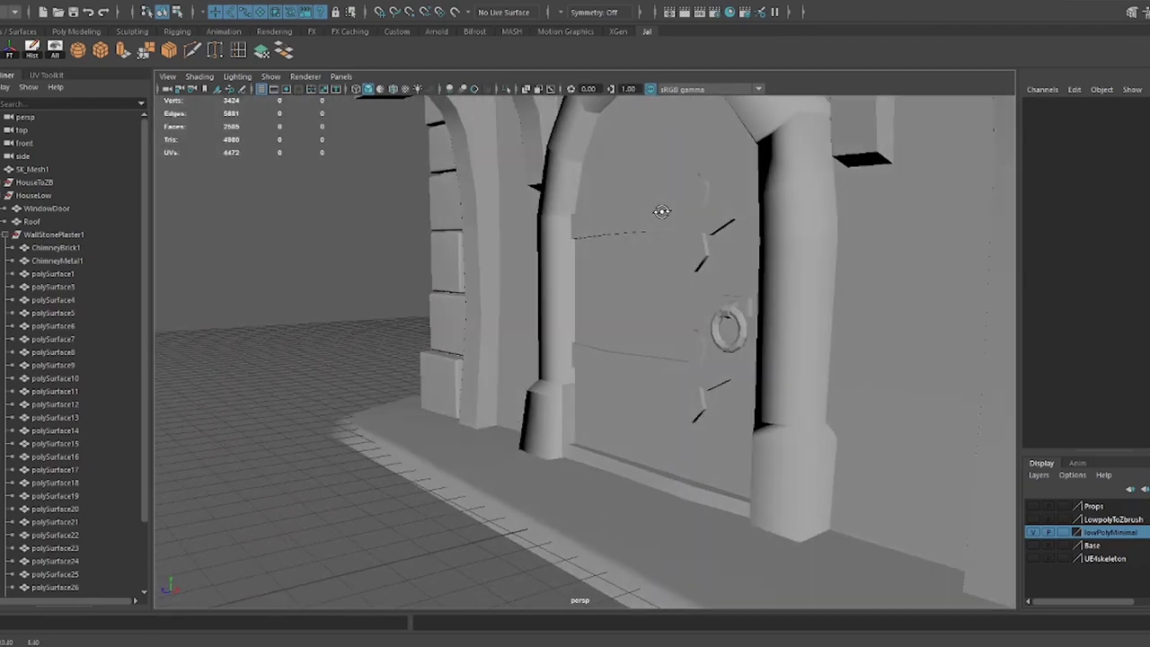
mouse_move(770, 209)
alt+mouse_down()
mouse_move(538, 278)
mouse_move(779, 279)
alt+mouse_up()
- Select the edges of WindowDoor's door knocker ring
click(538, 278)
mouse_move(780, 279)
alt+right_down()
mouse_move(681, 422)
mouse_move(585, 303)
alt+right_up()
right_click(585, 303)
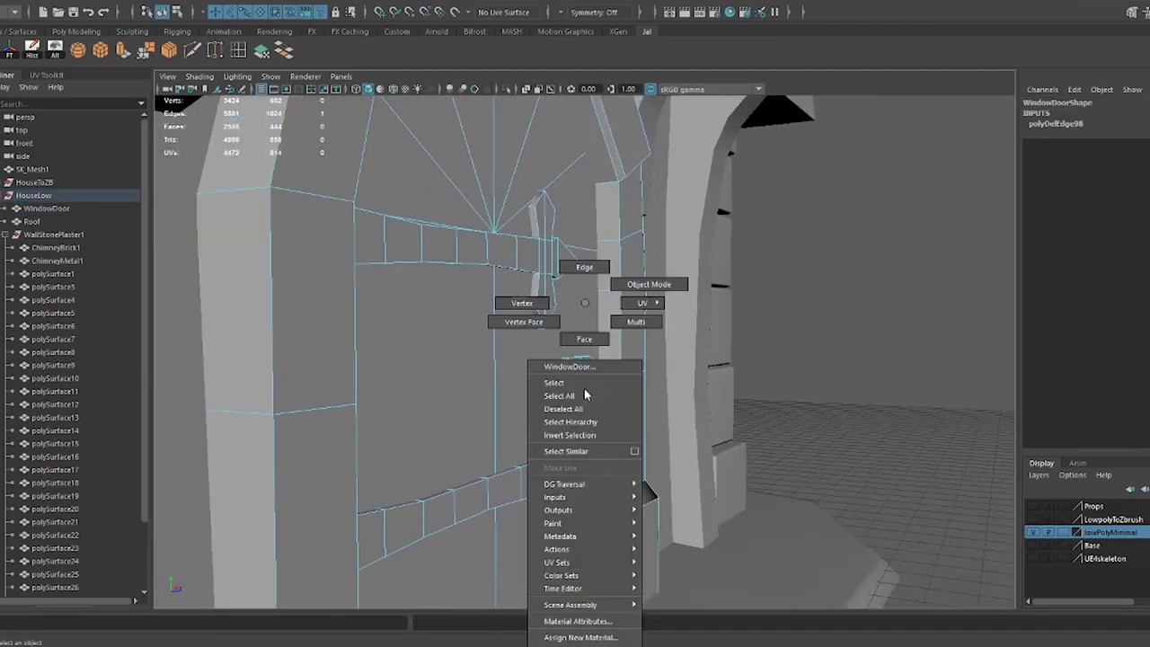
mouse_move(581, 416)
alt+mouse_down()
mouse_move(880, 360)
mouse_move(498, 362)
alt+mouse_up()
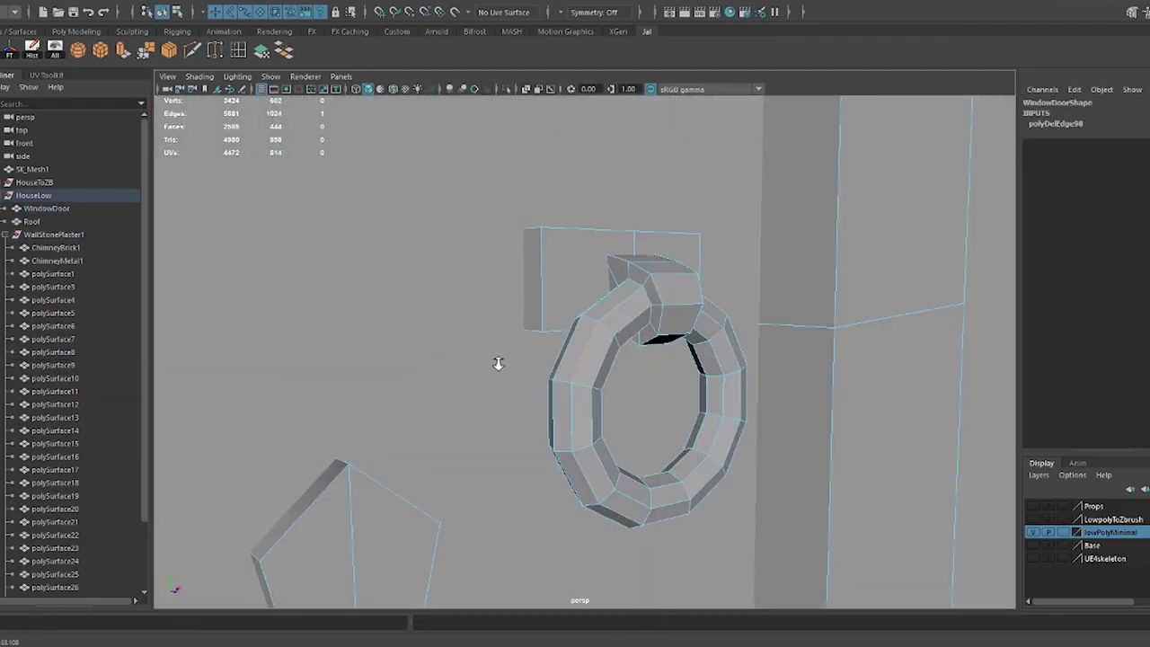
alt+right_drag(498, 362, 524, 204)
alt+drag(524, 204, 638, 349)
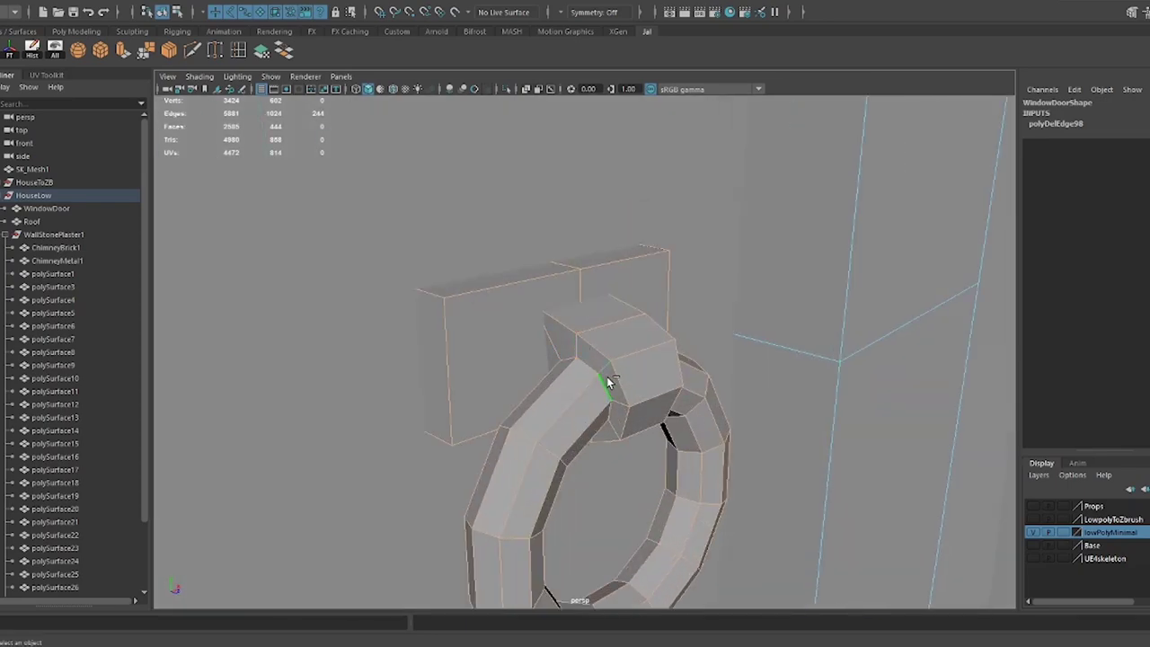
mouse_move(618, 406)
alt+mouse_down()
mouse_move(619, 318)
mouse_move(688, 352)
mouse_move(658, 459)
mouse_move(688, 405)
mouse_move(773, 380)
mouse_move(724, 441)
mouse_move(599, 317)
mouse_move(698, 331)
mouse_move(760, 462)
mouse_move(325, 299)
alt+mouse_up()
- Select and frame the door knocker ring and its plate to review the softened edges
mouse_move(650, 351)
alt+mouse_down()
mouse_move(702, 315)
mouse_move(644, 308)
alt+mouse_up()
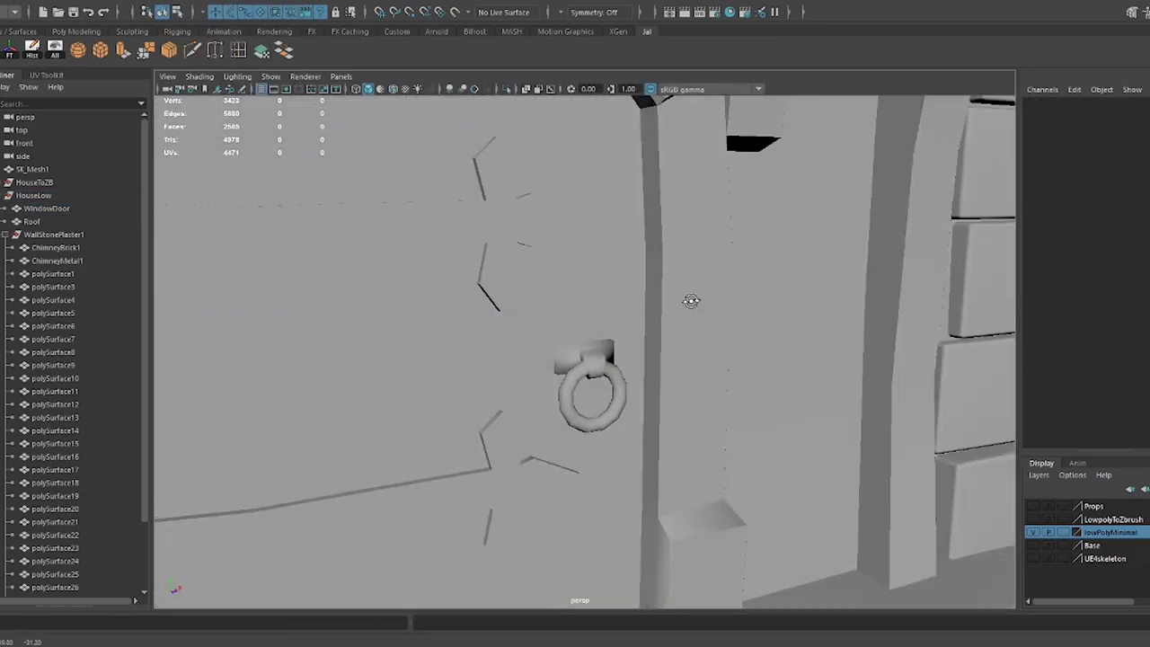
click(605, 359)
mouse_move(606, 359)
alt+mouse_down()
mouse_move(892, 346)
mouse_move(647, 354)
mouse_move(832, 360)
alt+mouse_up()
click(598, 295)
key(f)
mouse_move(598, 295)
alt+mouse_down()
mouse_move(657, 309)
mouse_move(818, 234)
mouse_move(575, 239)
mouse_move(637, 228)
mouse_move(800, 260)
mouse_move(595, 290)
mouse_move(573, 263)
mouse_move(436, 282)
alt+mouse_up()
click(575, 239)
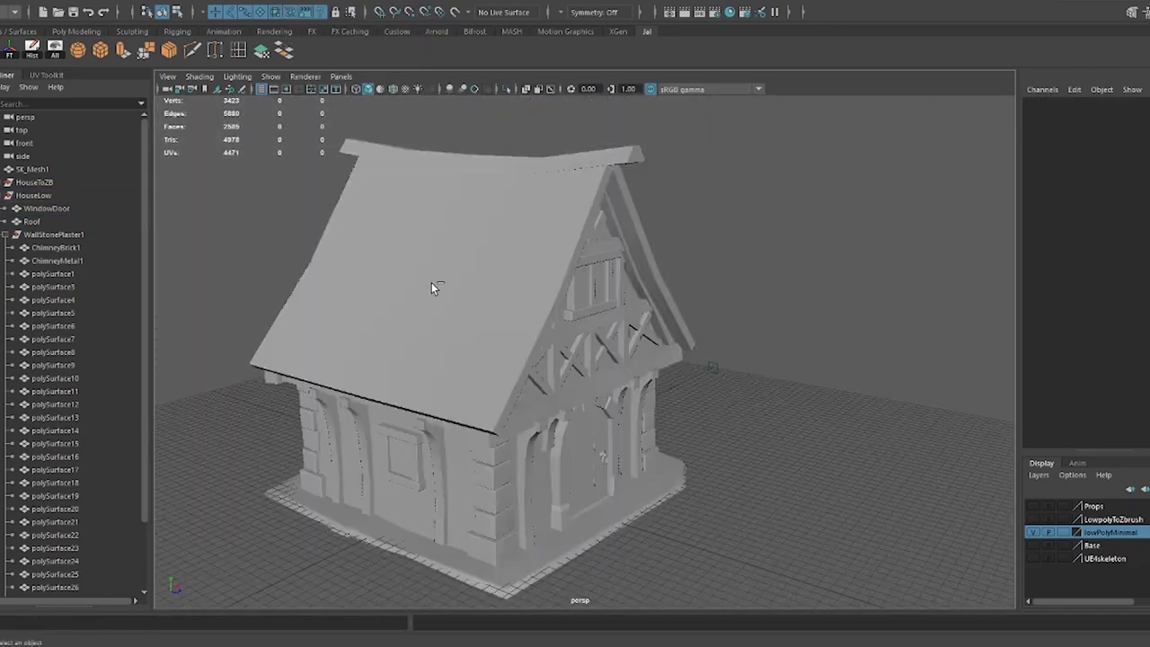
- Toggle the display layers' visibility and frame the chimney for inspection
click(1033, 532)
click(392, 88)
mouse_move(575, 324)
alt+mouse_down()
mouse_move(716, 421)
mouse_move(598, 336)
mouse_move(539, 495)
alt+mouse_up()
scroll(599, 336, up, 5)
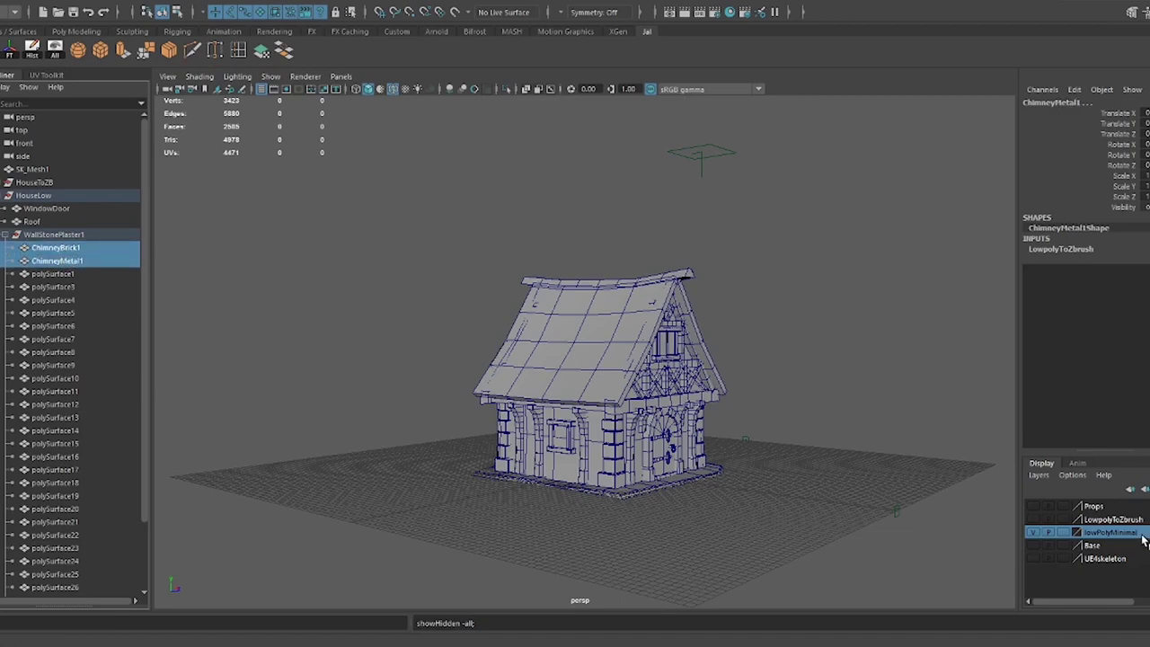
key(f)
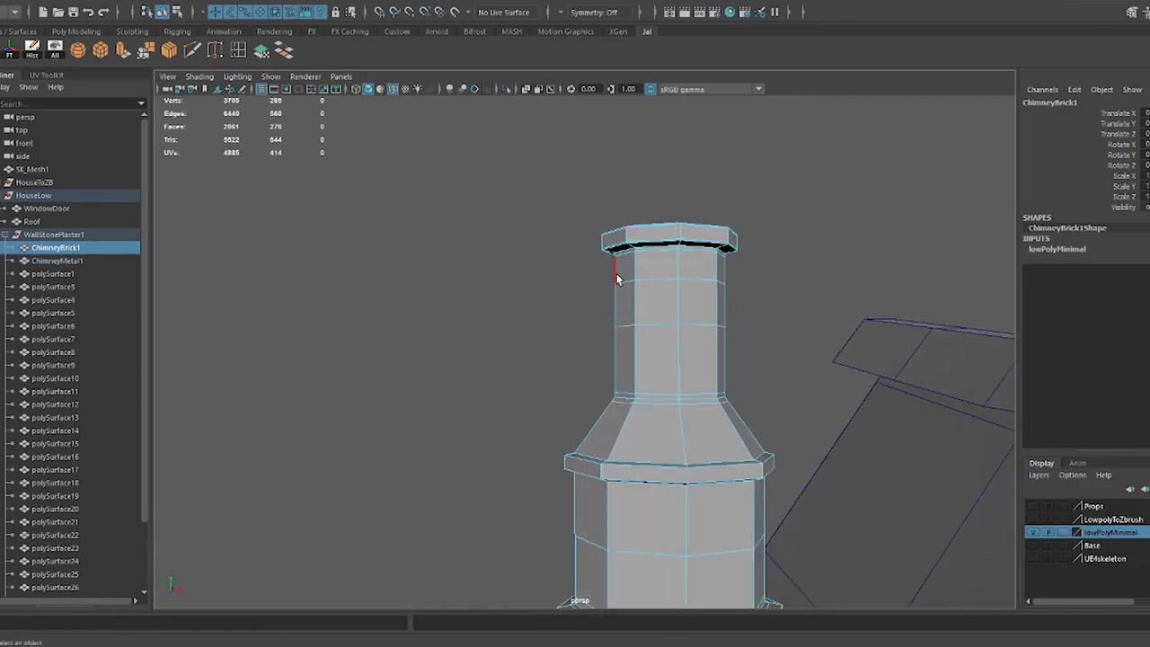
click(616, 273)
alt+drag(616, 273, 536, 289)
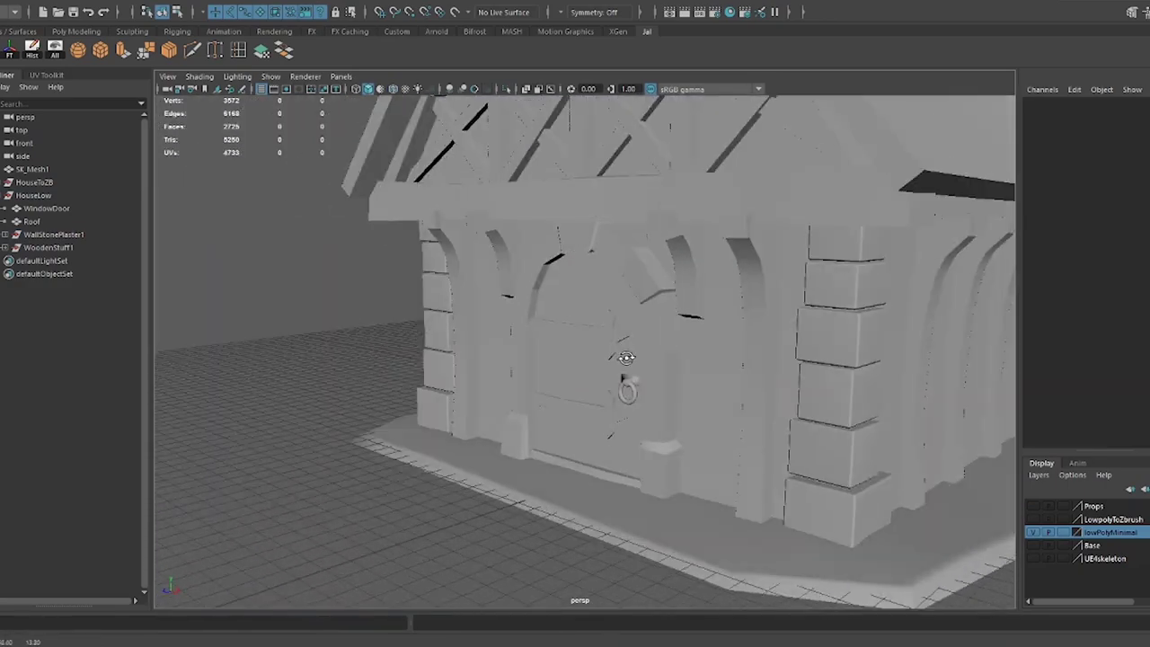
- Check the ridge beam on the gable roof and save the scene
mouse_move(627, 358)
alt+mouse_down()
mouse_move(557, 287)
mouse_move(566, 321)
mouse_move(468, 287)
mouse_move(557, 298)
mouse_move(275, 20)
mouse_move(619, 168)
alt+mouse_up()
click(566, 321)
right_drag(619, 168, 660, 163)
mouse_move(660, 164)
alt+mouse_down()
mouse_move(547, 227)
mouse_move(431, 236)
mouse_move(569, 253)
mouse_move(580, 239)
mouse_move(539, 225)
alt+mouse_up()
key(ctrl+s)
click(393, 89)
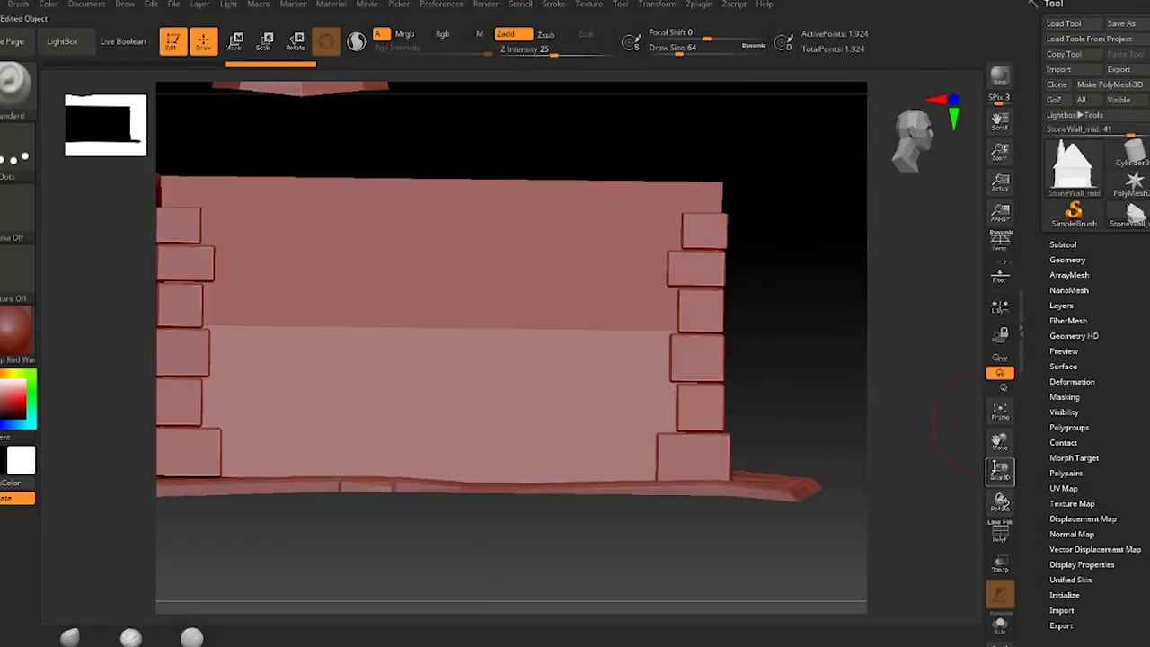
- Split the wall base into similar-part subtools and subdivide the base slab
mouse_move(575, 548)
mouse_down()
mouse_move(626, 336)
mouse_move(513, 308)
mouse_up()
click(1067, 259)
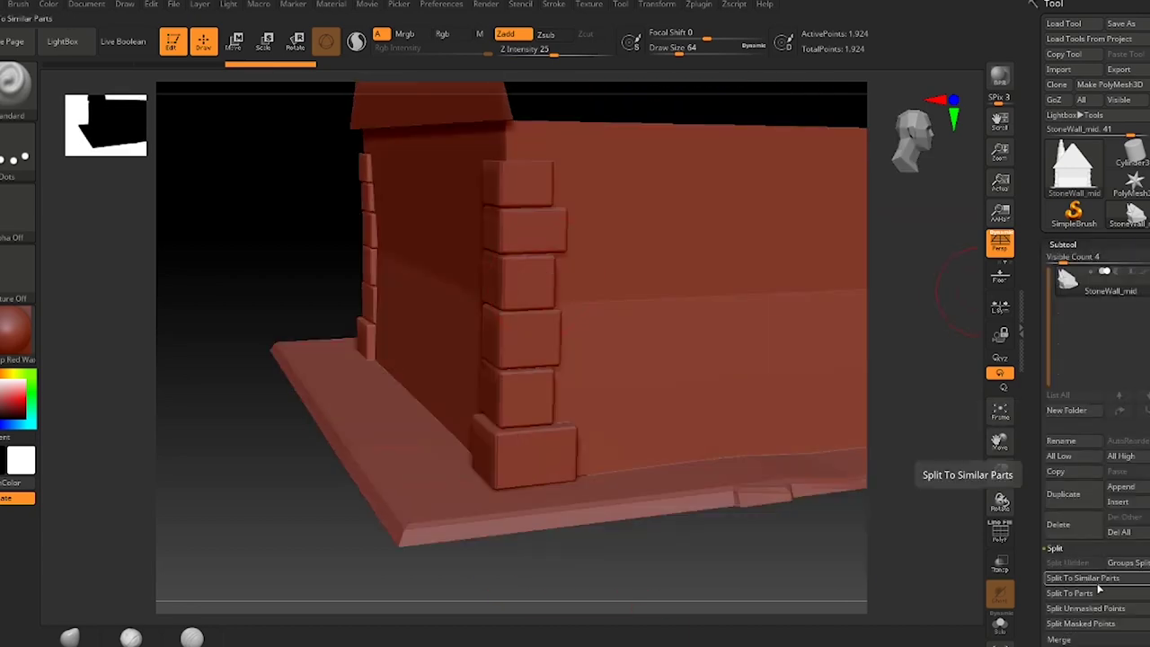
click(1096, 579)
click(1064, 246)
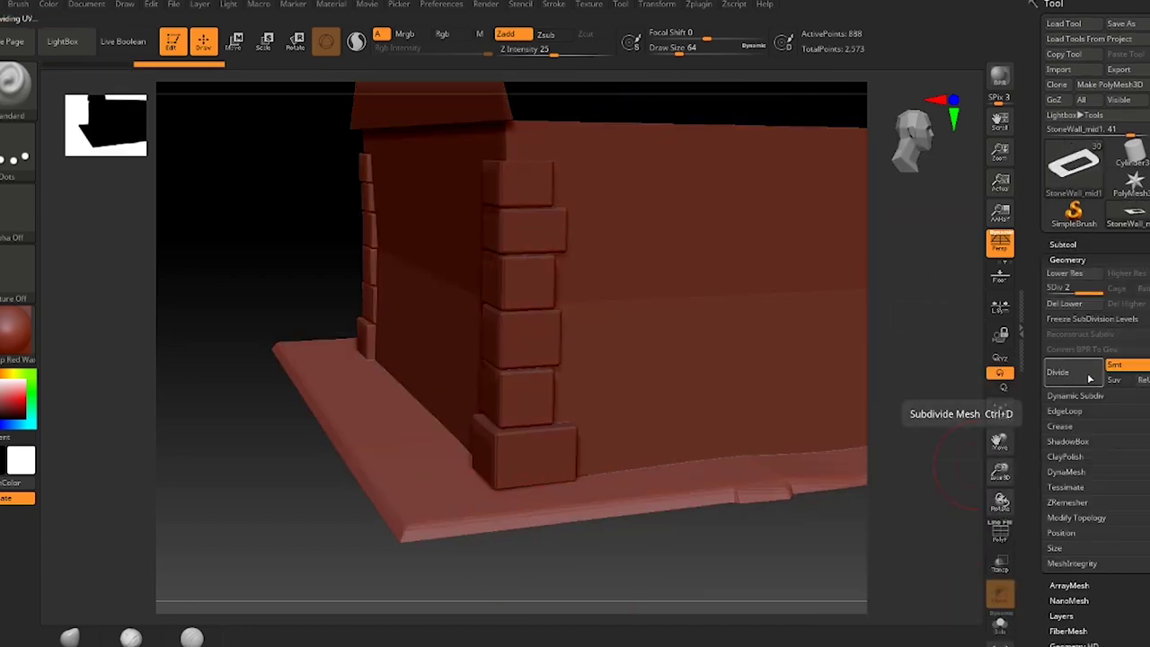
click(1114, 367)
- Pick the TrimDynamic brush and set the material to MatCap Gray
key(b)
key(t)
key(d)
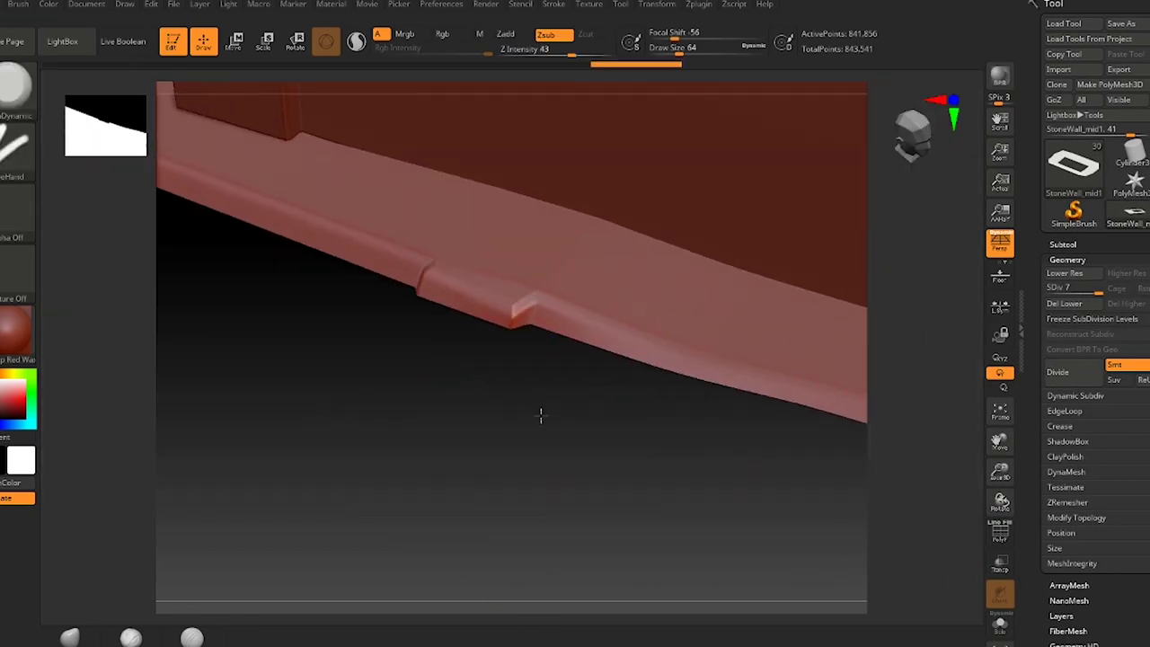
right_drag(607, 190, 520, 219)
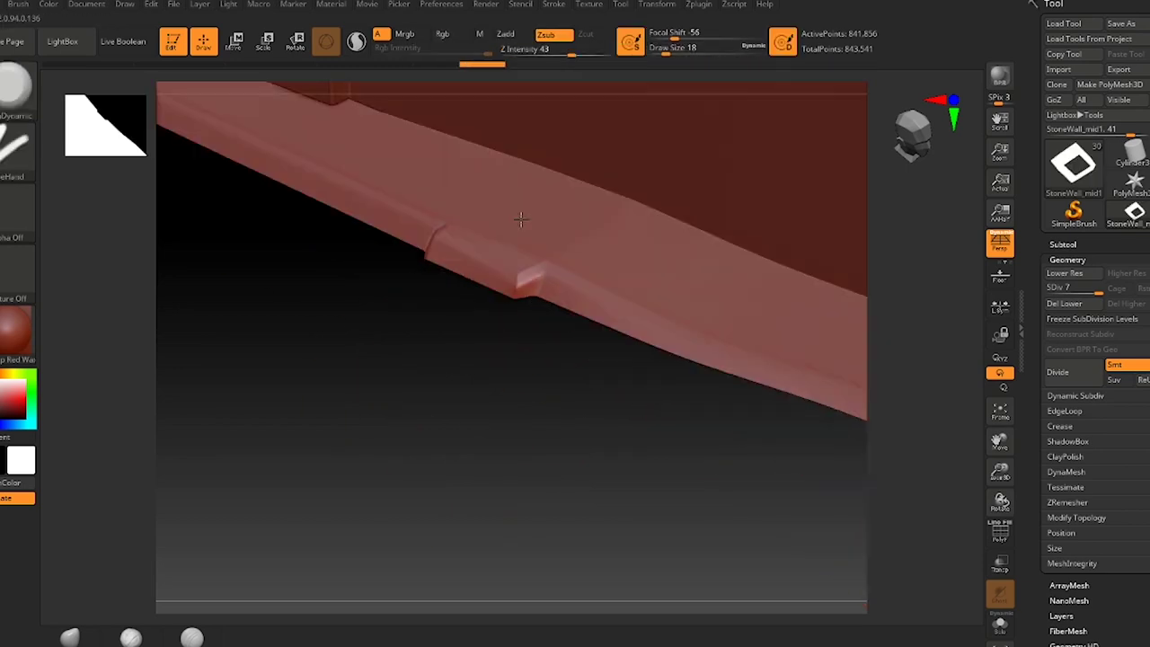
right_drag(585, 290, 473, 258)
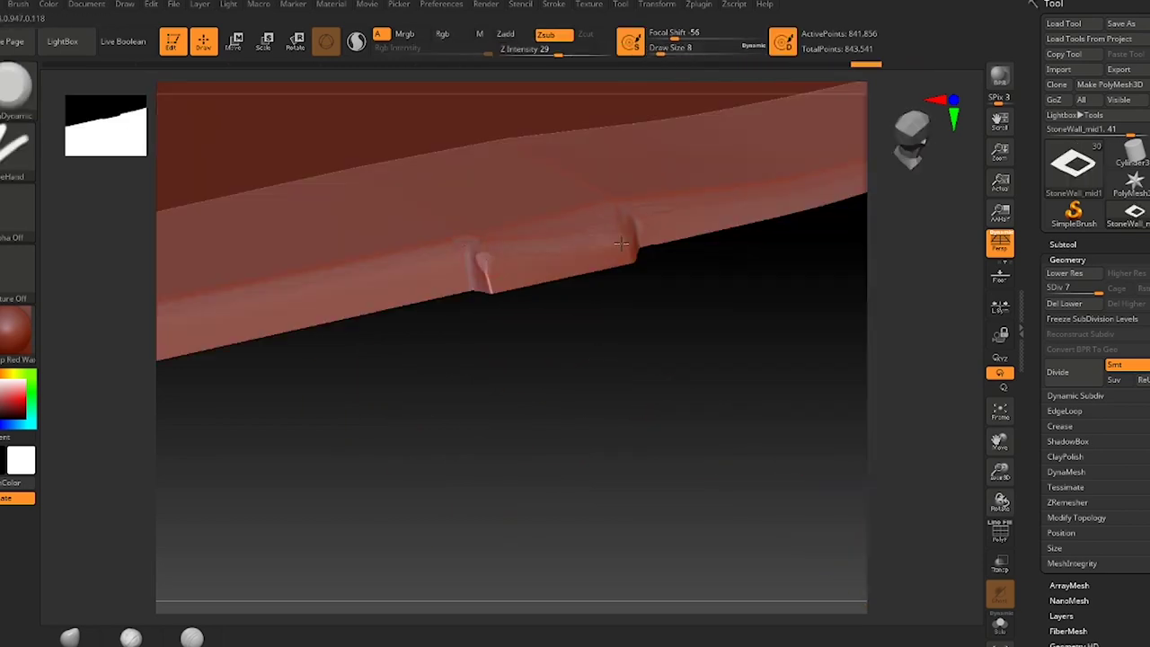
right_drag(621, 242, 256, 244)
right_drag(378, 233, 270, 296)
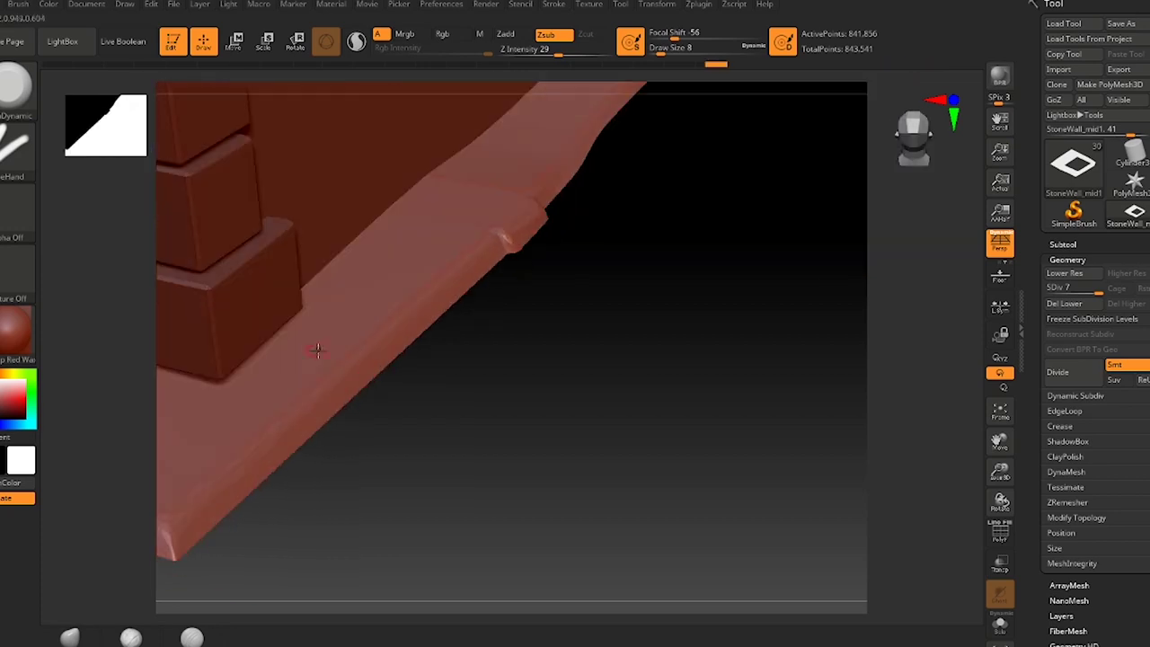
click(15, 328)
click(448, 352)
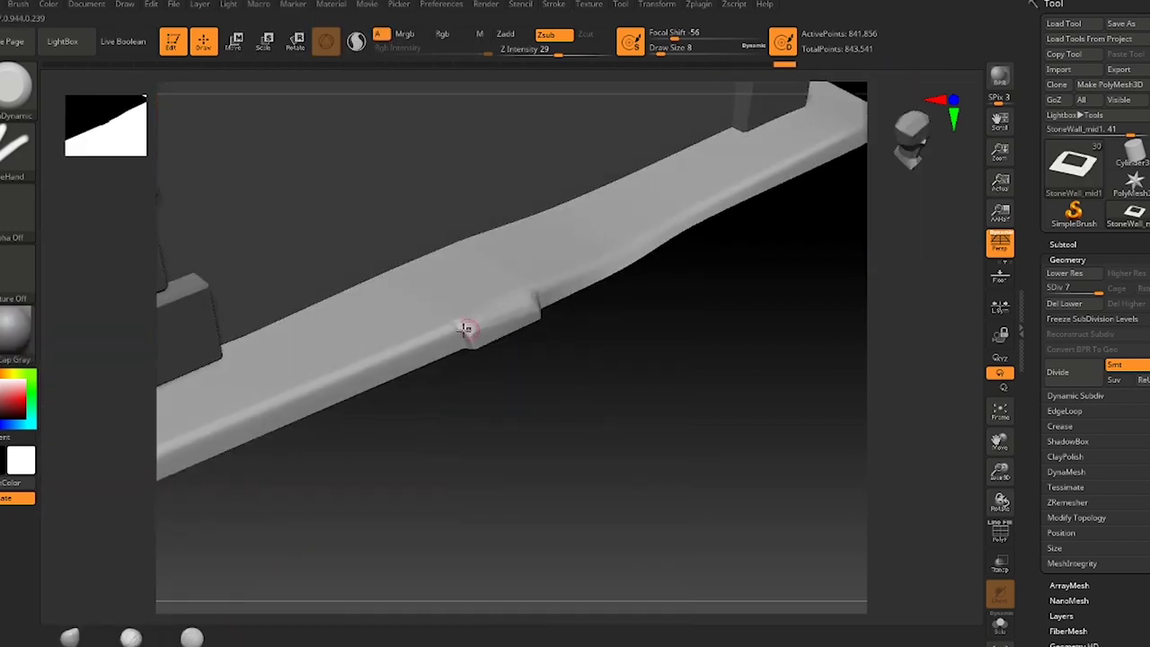
- Chip the slab edges while working around its corner below the pillar
right_drag(465, 328, 463, 339)
right_drag(620, 270, 433, 325)
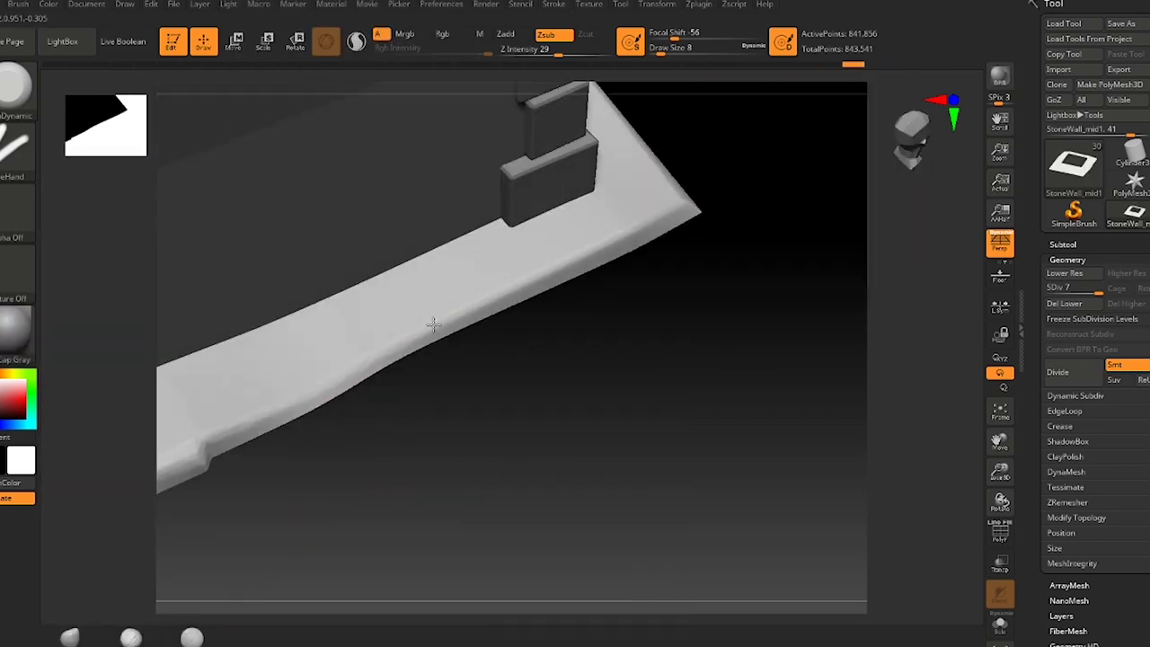
mouse_move(629, 213)
right_down()
mouse_move(647, 210)
mouse_move(509, 251)
mouse_move(491, 312)
right_up()
mouse_move(612, 322)
right_down()
mouse_move(539, 359)
mouse_move(629, 308)
mouse_move(391, 339)
mouse_move(404, 469)
right_up()
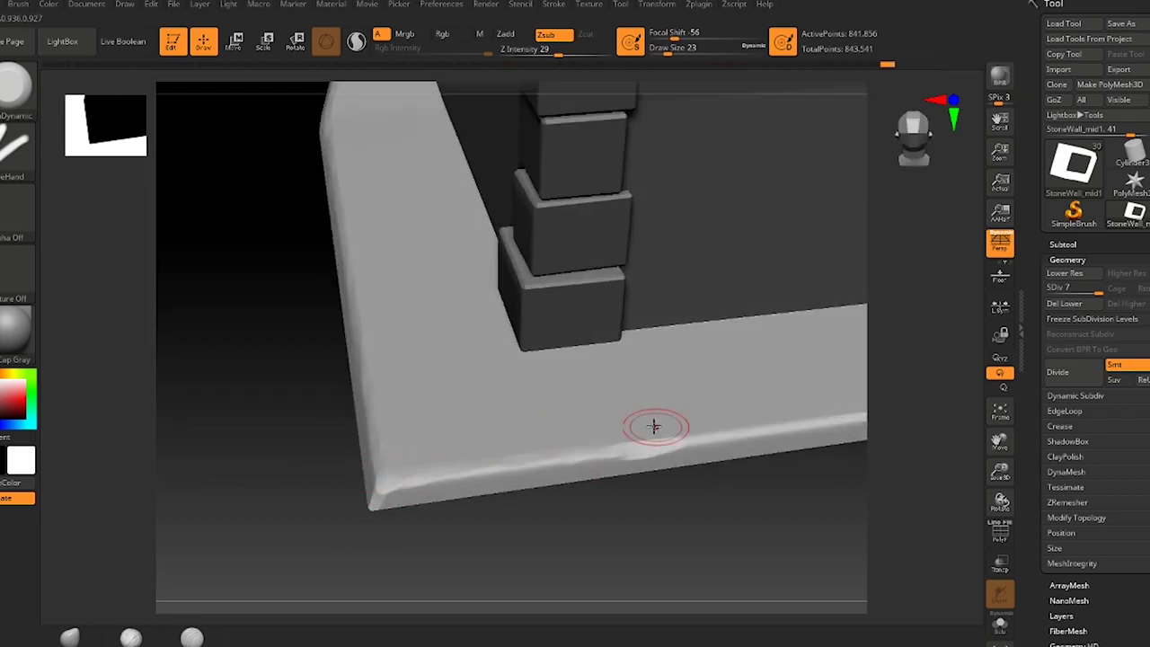
mouse_move(654, 426)
right_down()
mouse_move(611, 336)
mouse_move(506, 259)
mouse_move(633, 378)
mouse_move(554, 257)
mouse_move(575, 154)
mouse_move(601, 326)
mouse_move(675, 326)
mouse_move(611, 306)
mouse_move(614, 376)
mouse_move(680, 314)
mouse_move(419, 275)
mouse_move(398, 332)
mouse_move(397, 384)
mouse_move(513, 354)
mouse_move(498, 363)
mouse_move(542, 316)
right_up()
- Subdivide the slab to SDiv 8 (about 3.36 million points) and check its wireframe
click(1057, 371)
mouse_move(458, 432)
right_down()
mouse_move(444, 511)
mouse_move(437, 387)
mouse_move(384, 403)
mouse_move(378, 379)
mouse_move(342, 437)
mouse_move(503, 467)
right_up()
click(1000, 532)
click(1000, 532)
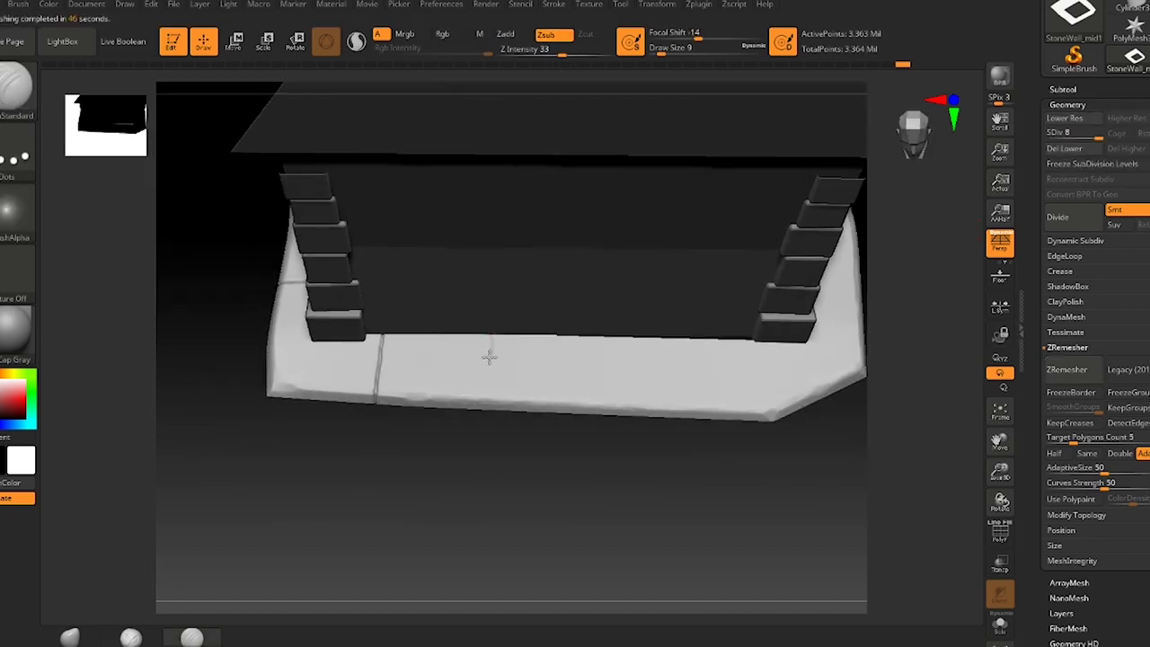
mouse_move(745, 386)
mouse_down()
mouse_move(722, 296)
mouse_move(637, 308)
mouse_move(665, 363)
mouse_move(559, 275)
mouse_move(437, 315)
mouse_move(538, 286)
mouse_move(575, 318)
mouse_move(598, 367)
mouse_move(589, 418)
mouse_up()
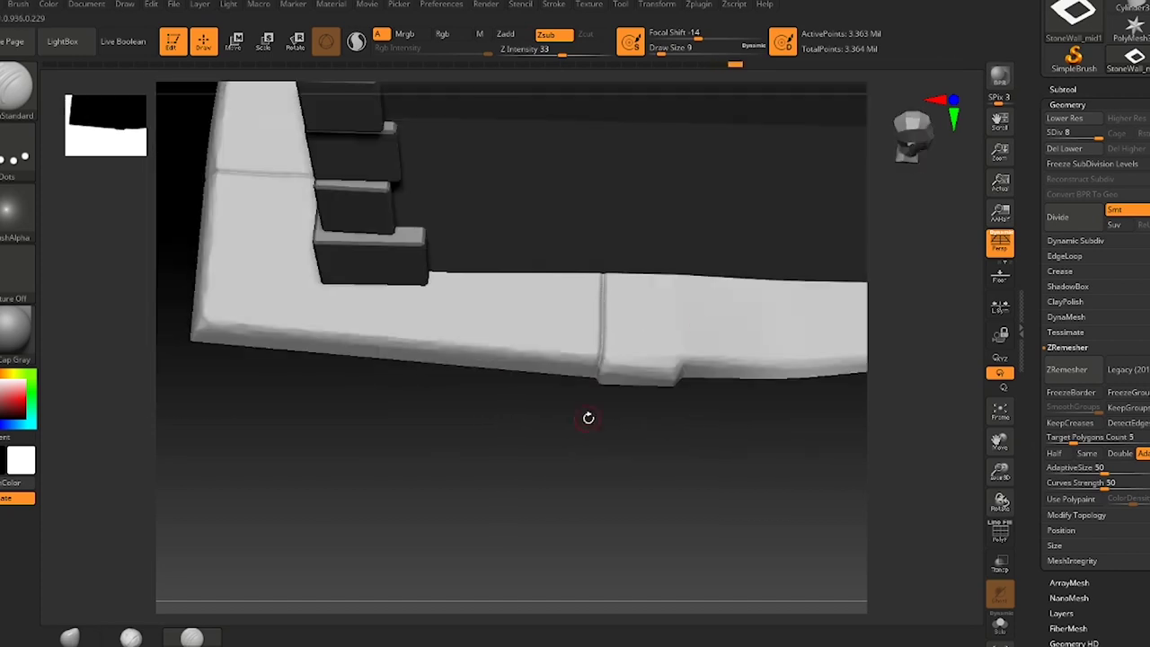
mouse_move(429, 294)
mouse_down()
mouse_move(575, 333)
mouse_move(647, 270)
mouse_up()
- Isolate the slab, select the Standard brush, and frame the H-shaped crack
click(1000, 622)
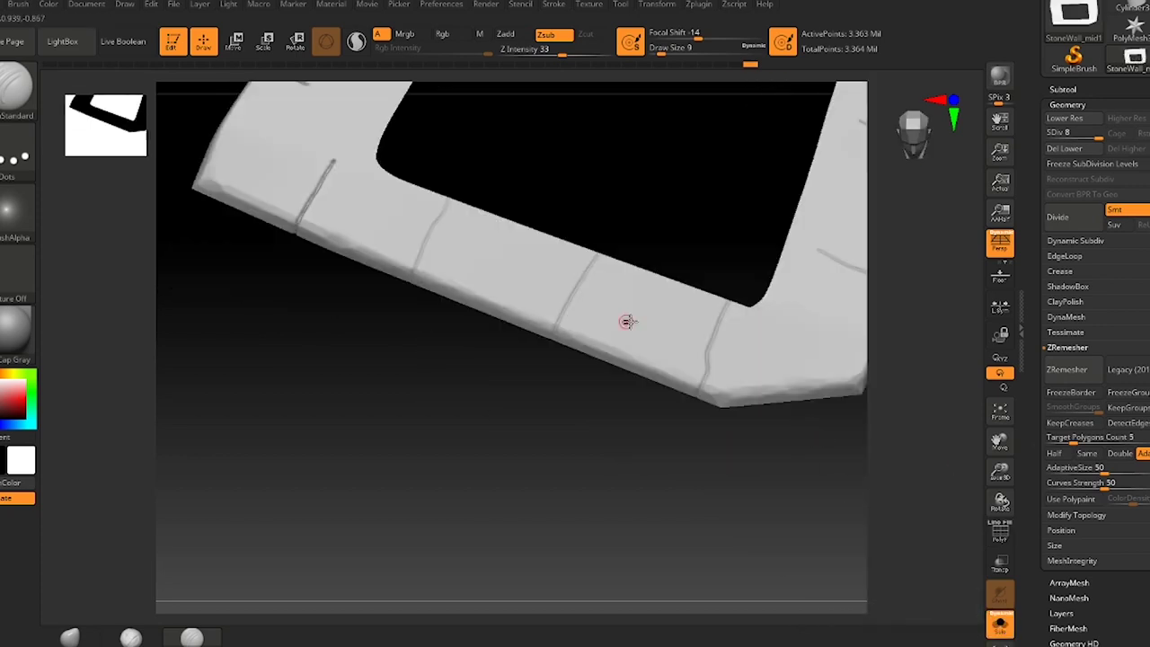
mouse_move(629, 321)
mouse_down()
mouse_move(565, 249)
mouse_move(577, 283)
mouse_move(596, 274)
mouse_move(485, 265)
mouse_move(364, 297)
mouse_move(459, 263)
mouse_move(566, 254)
mouse_move(404, 249)
mouse_move(384, 400)
mouse_up()
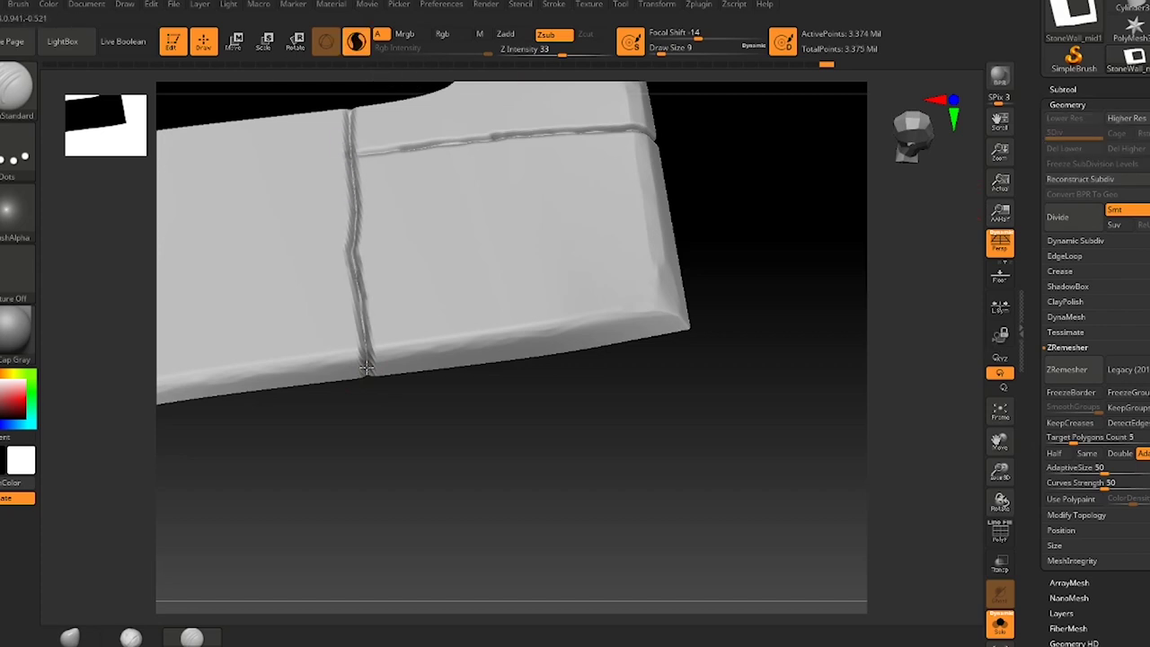
drag(352, 298, 376, 150)
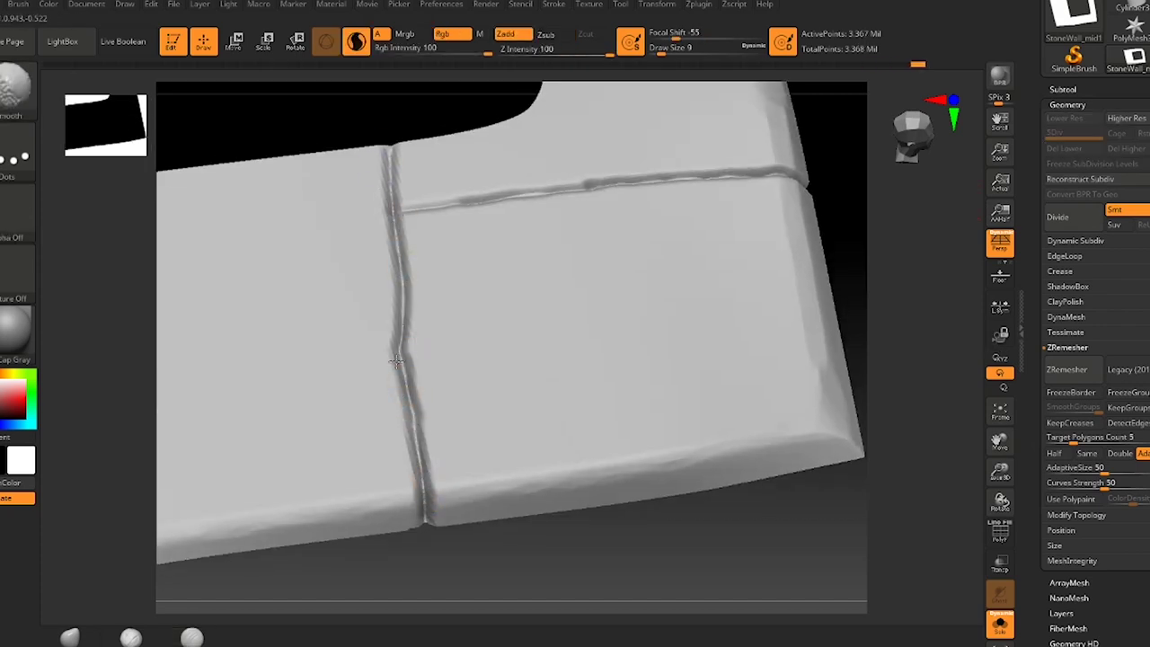
key(b)
key(s)
key(t)
mouse_move(396, 362)
mouse_down()
mouse_move(405, 278)
mouse_move(478, 255)
mouse_up()
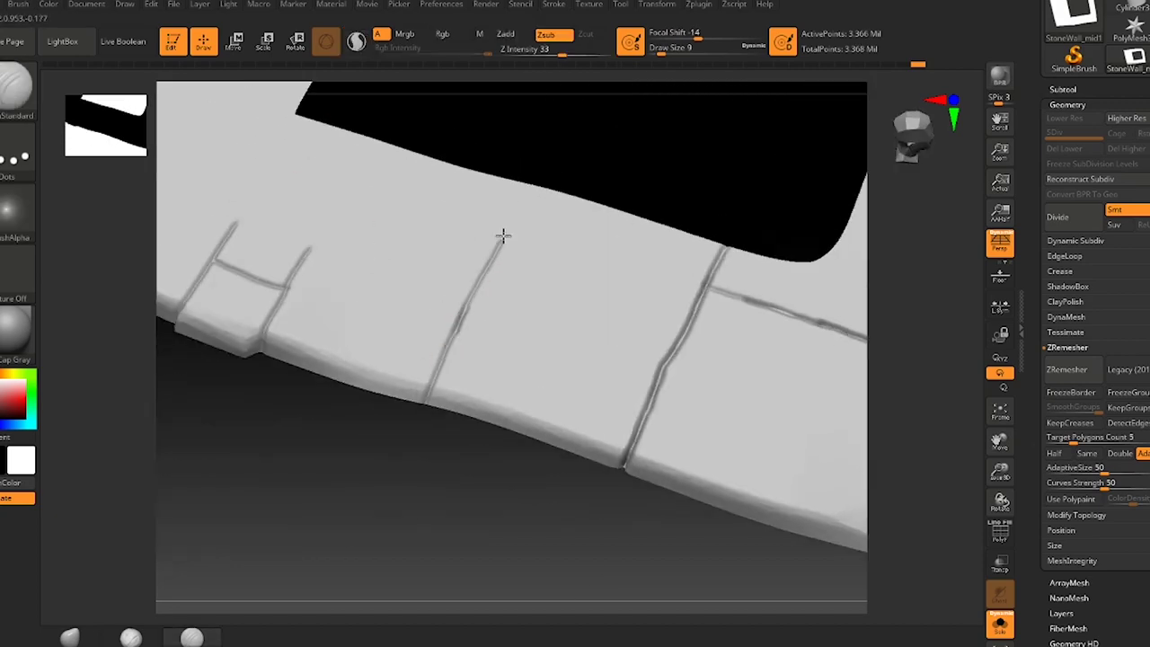
right_drag(427, 344, 460, 345)
mouse_move(508, 286)
right_down()
mouse_move(424, 439)
mouse_move(619, 275)
mouse_move(483, 231)
mouse_move(441, 315)
mouse_move(380, 274)
right_up()
mouse_move(526, 239)
right_down()
mouse_move(539, 270)
mouse_move(561, 244)
right_up()
right_drag(444, 221, 513, 93)
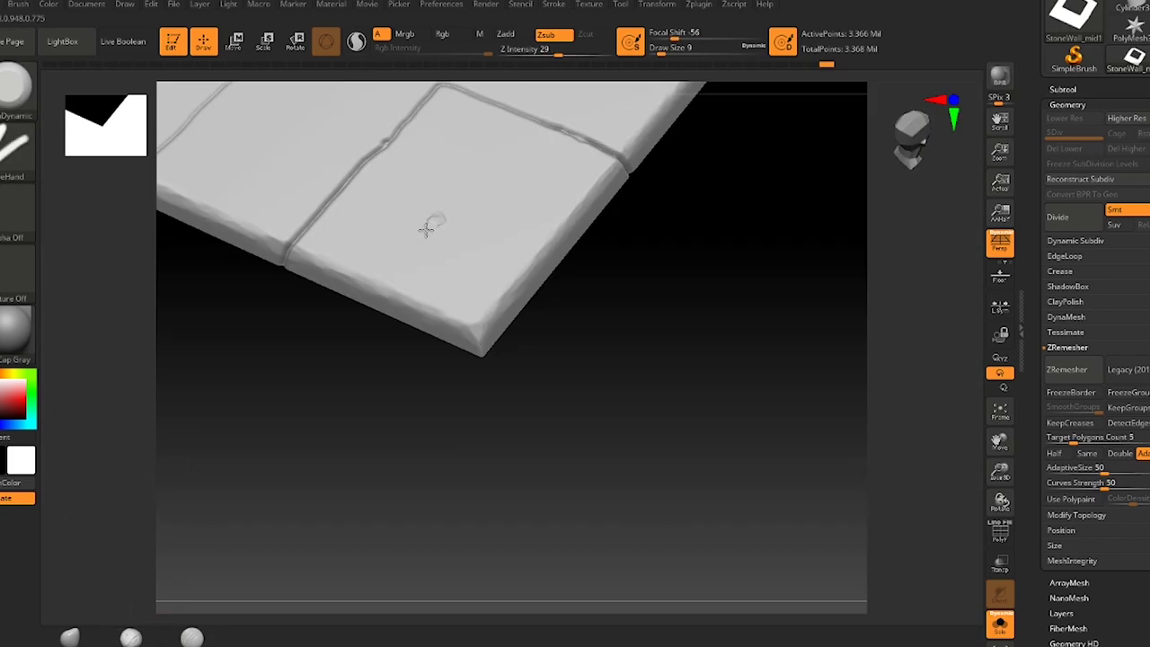
mouse_move(436, 224)
right_down()
mouse_move(588, 208)
mouse_move(639, 244)
mouse_move(259, 321)
mouse_move(438, 212)
right_up()
- Carve the tile cracks deeper and more ragged with repeated Zsub strokes
drag(423, 256, 380, 344)
mouse_move(380, 345)
right_down()
mouse_move(380, 362)
mouse_move(431, 134)
right_up()
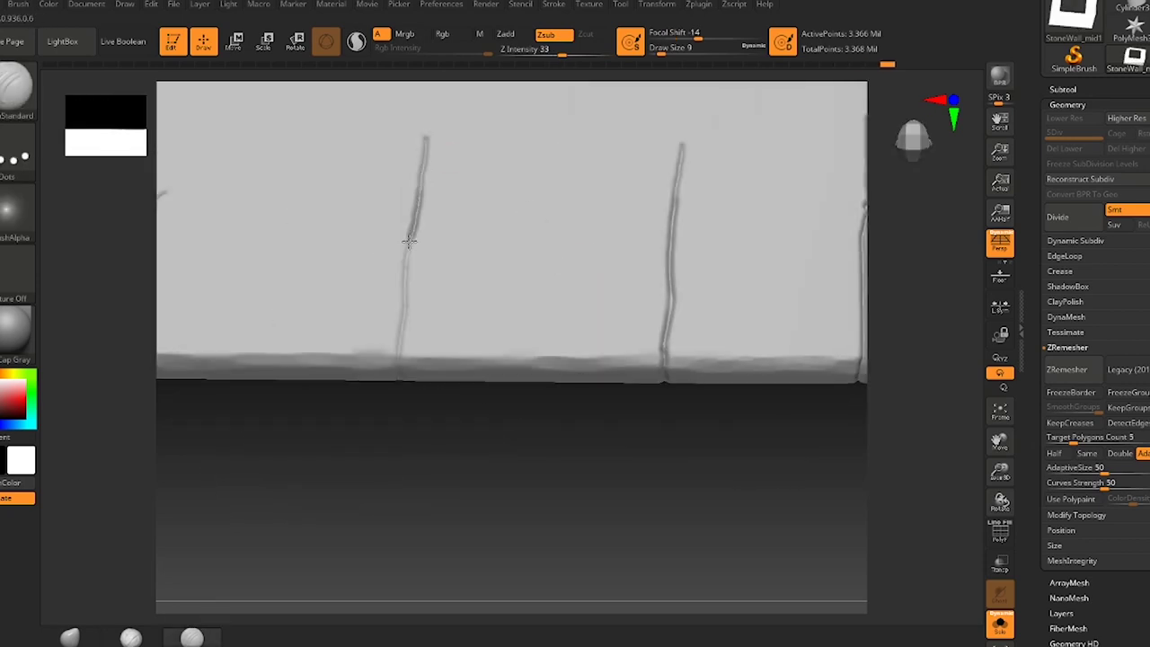
drag(431, 135, 400, 341)
right_drag(399, 342, 633, 346)
drag(319, 312, 315, 386)
mouse_move(315, 386)
right_down()
mouse_move(545, 252)
mouse_move(499, 193)
right_up()
drag(499, 193, 458, 345)
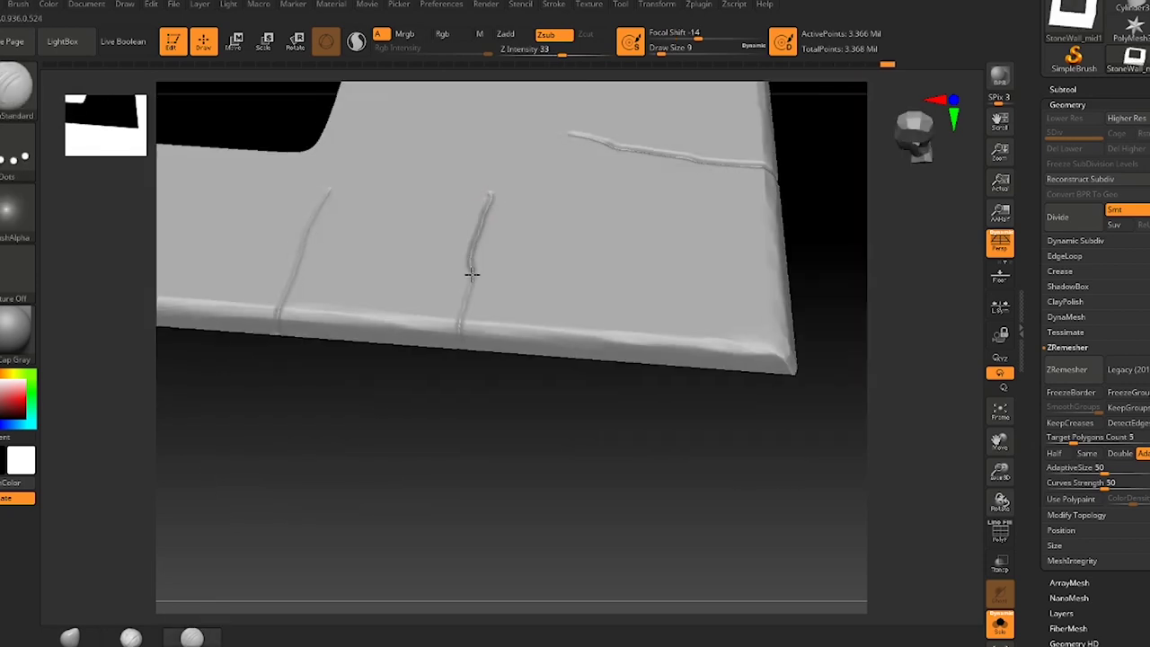
right_drag(458, 345, 490, 107)
mouse_move(491, 108)
mouse_down()
mouse_move(458, 184)
mouse_move(467, 297)
mouse_up()
right_drag(467, 296, 509, 311)
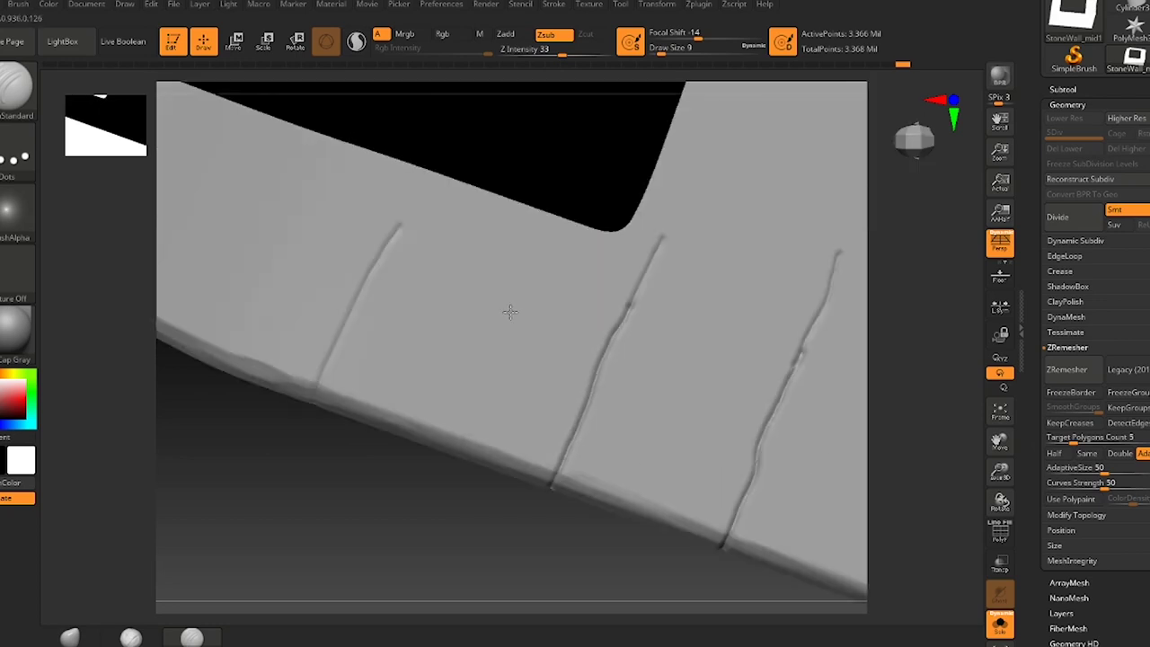
drag(339, 332, 317, 385)
right_drag(316, 384, 425, 255)
right_drag(381, 351, 409, 210)
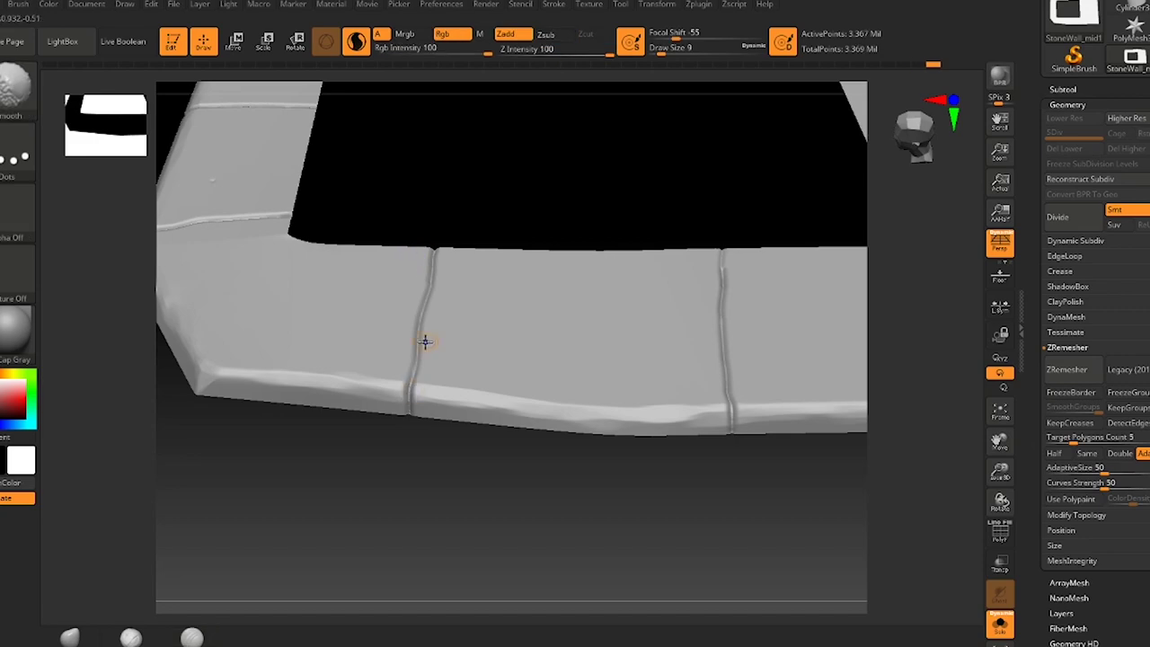
mouse_move(392, 293)
right_down()
mouse_move(366, 261)
mouse_move(431, 279)
right_up()
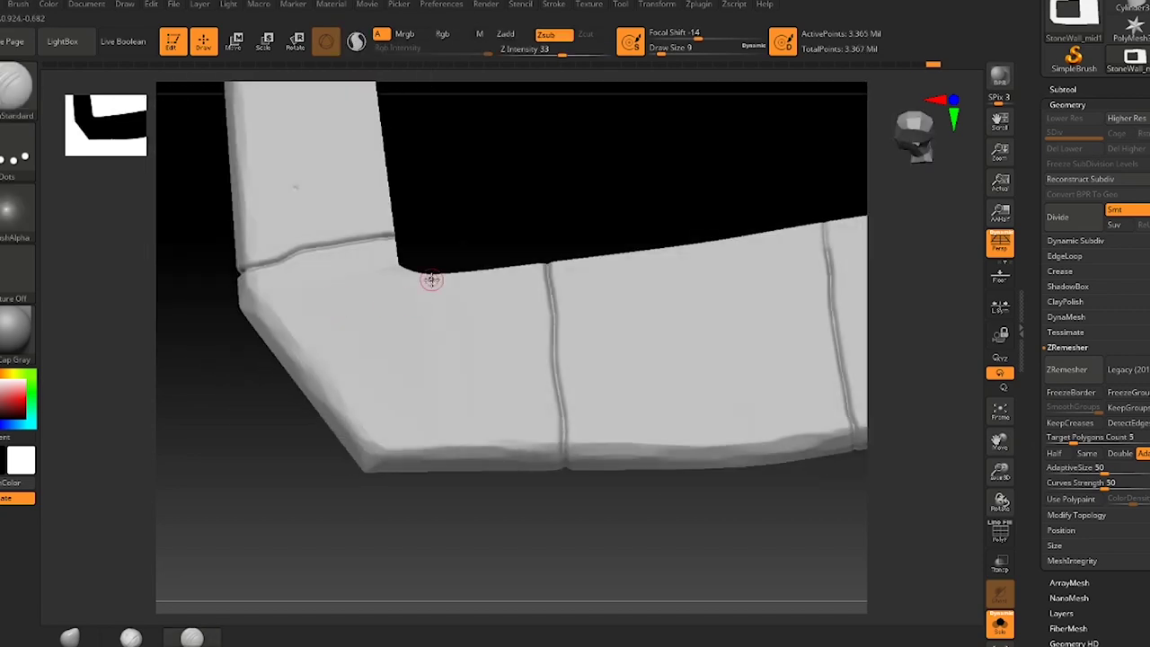
- Stamp round dents into two slab tiles with the B-H-P brush
key(b)
key(h)
key(p)
mouse_move(482, 308)
right_down()
mouse_move(398, 272)
mouse_move(411, 257)
mouse_move(751, 365)
right_up()
alt+click(411, 257)
alt+click(629, 270)
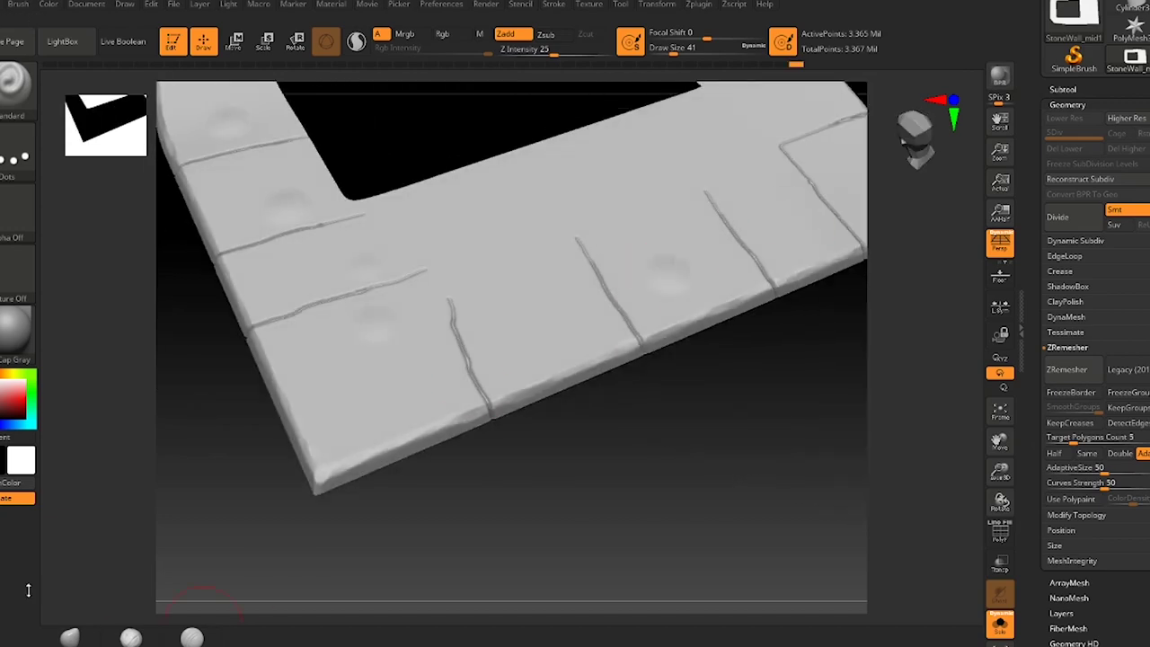
key(s)
mouse_move(393, 334)
right_down()
mouse_move(372, 247)
mouse_move(403, 308)
mouse_move(529, 437)
mouse_move(361, 404)
right_up()
mouse_move(533, 467)
right_down()
mouse_move(419, 287)
mouse_move(508, 383)
mouse_move(300, 308)
mouse_move(58, 422)
right_up()
- Add small pitted dots to the tiles with the Standard brush on Dots stroke
key(b)
key(s)
key(t)
key(s)
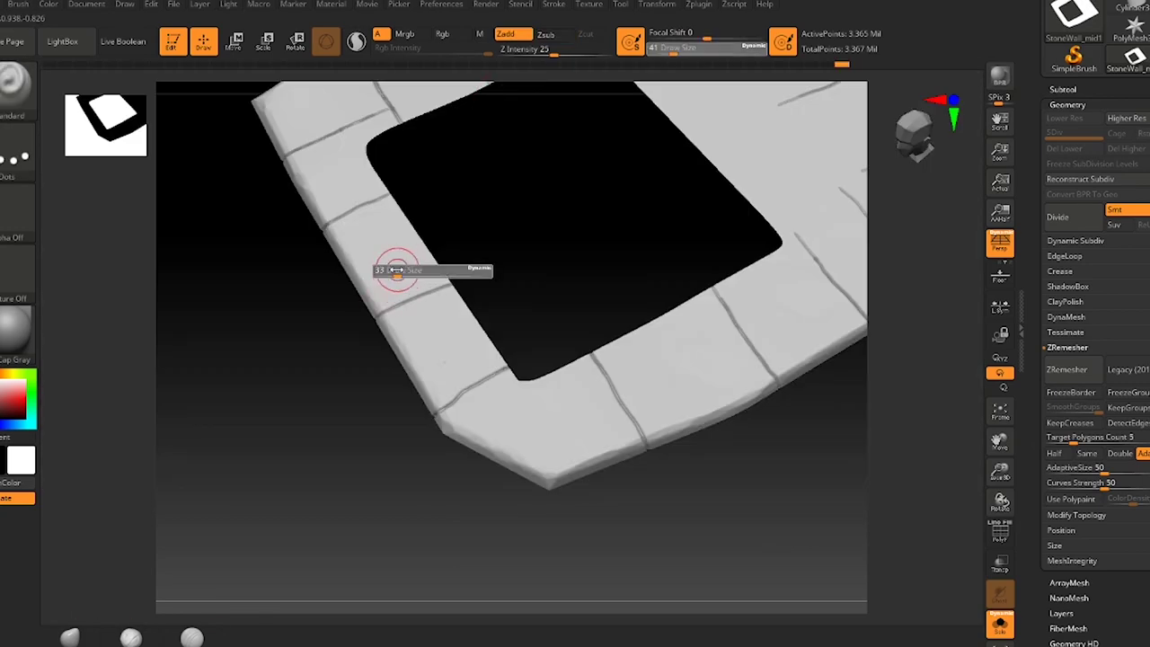
click(553, 5)
click(445, 325)
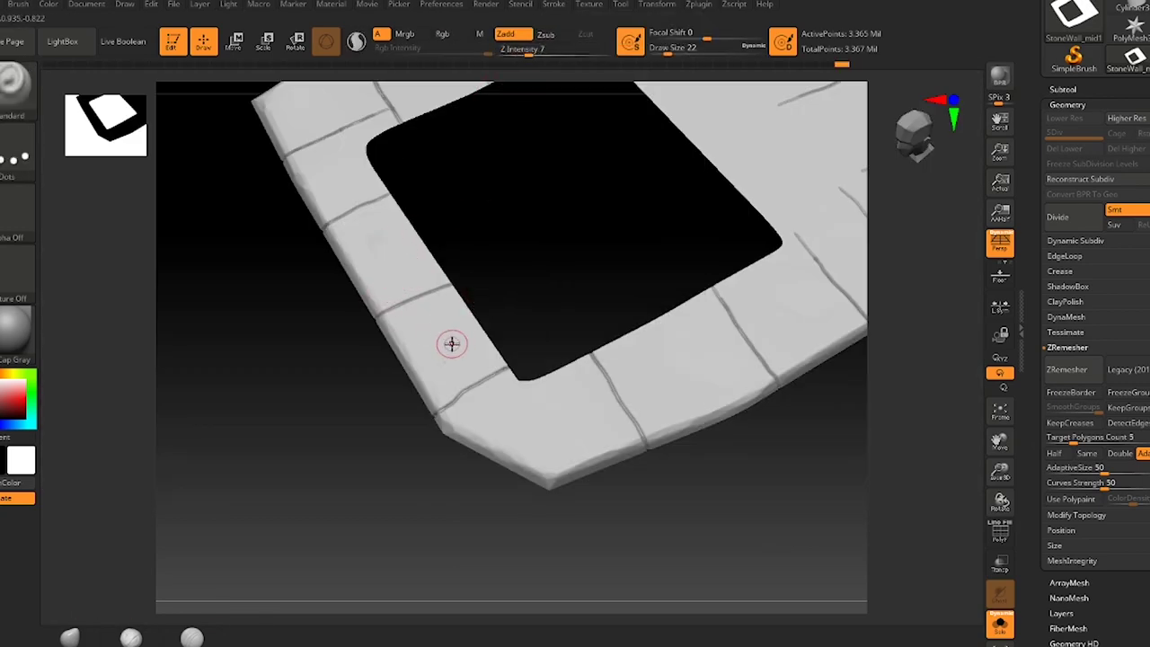
right_drag(451, 343, 249, 260)
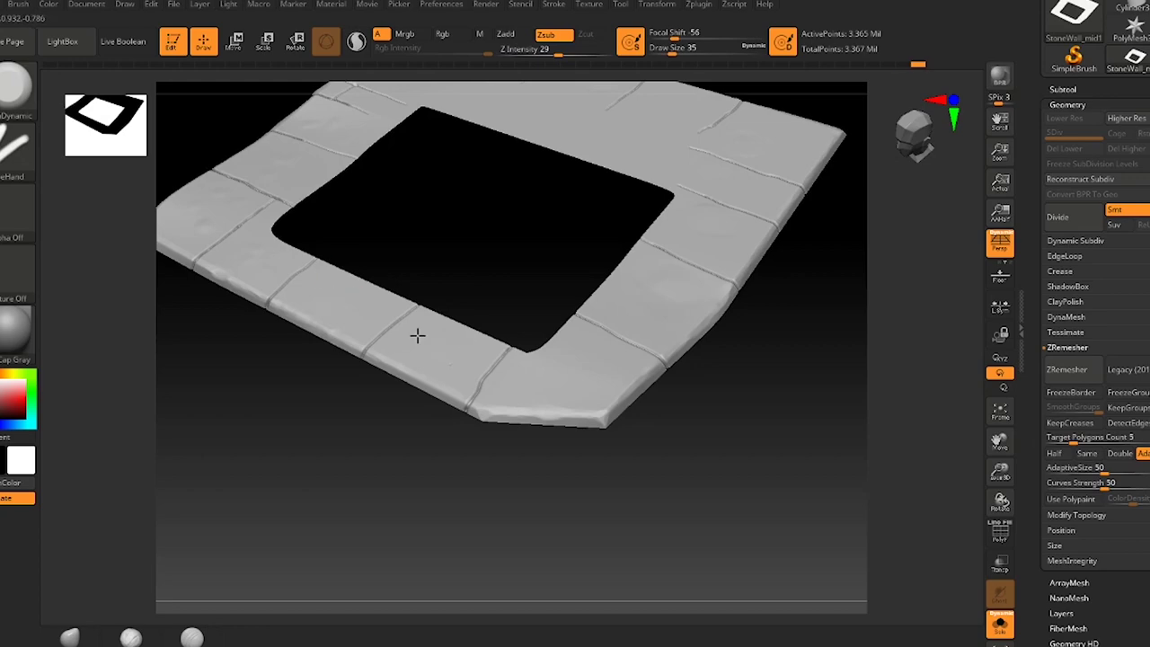
right_drag(281, 305, 505, 251)
mouse_move(447, 295)
right_down()
mouse_move(488, 288)
mouse_move(649, 182)
mouse_move(495, 244)
mouse_move(421, 474)
right_up()
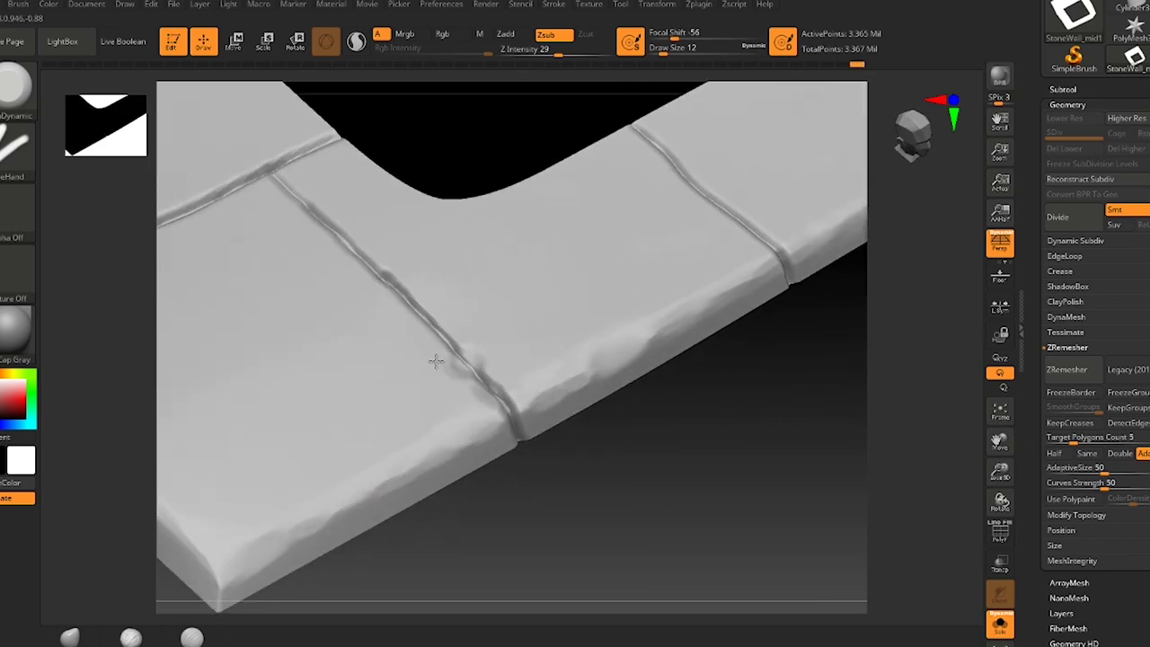
right_drag(434, 361, 406, 298)
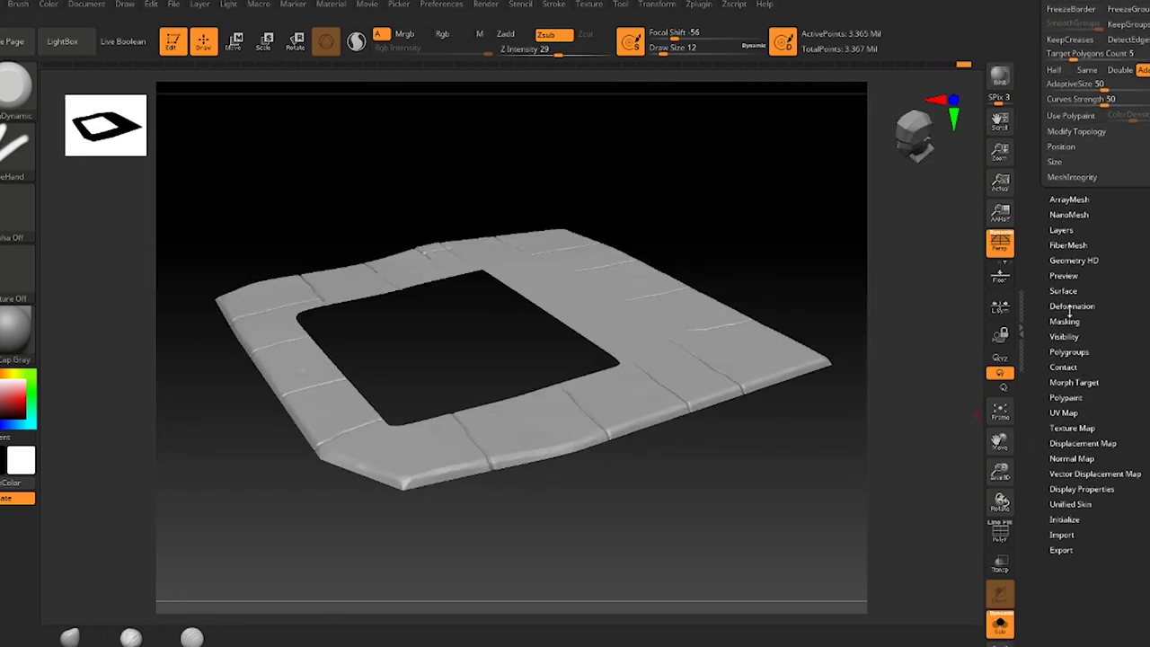
- Add surface noise to the stone slab at Noise Scale 0.47191
scroll(1069, 310, up, 5)
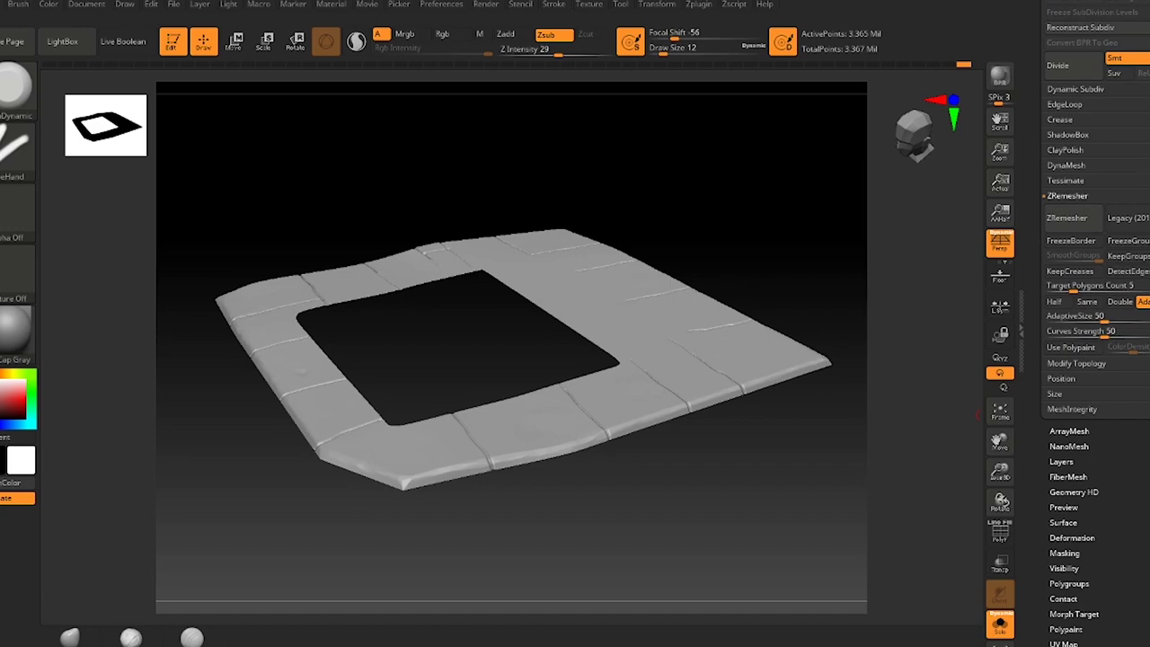
scroll(1078, 359, down, 5)
click(1062, 107)
click(1060, 123)
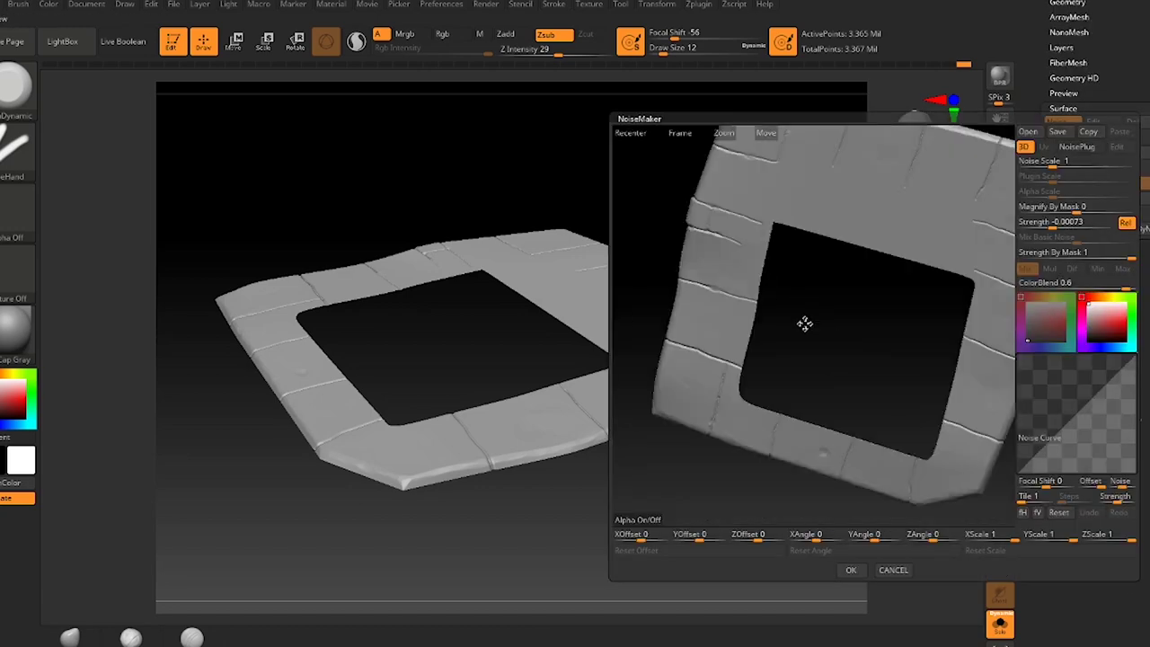
mouse_move(804, 323)
mouse_down()
mouse_move(796, 308)
mouse_move(878, 225)
mouse_up()
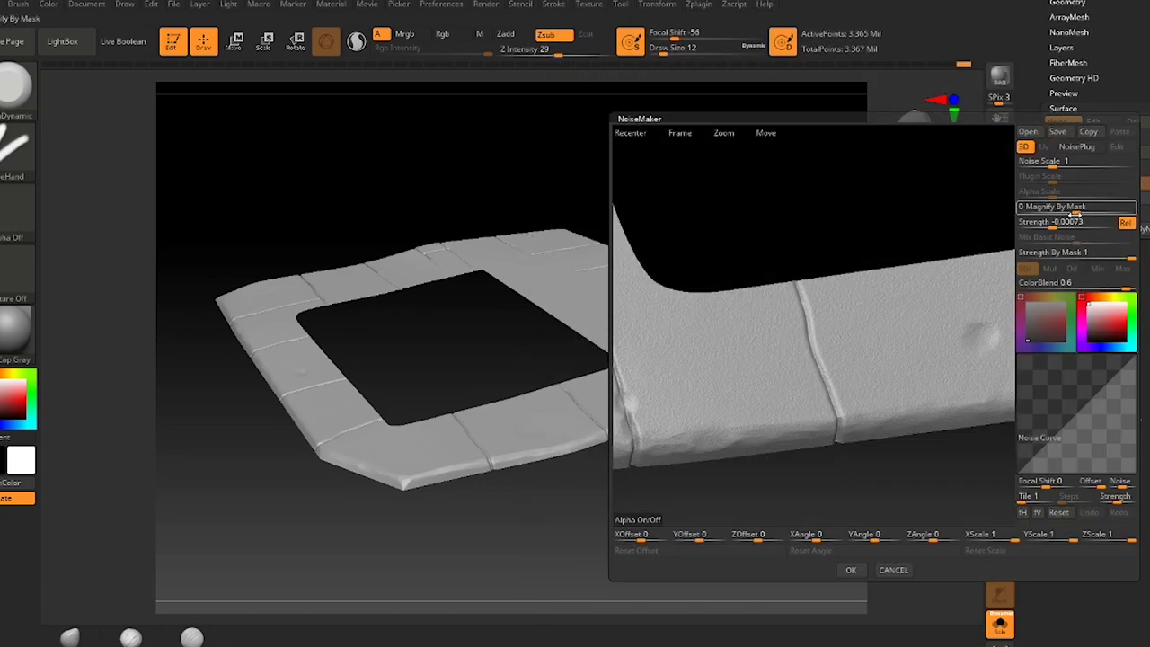
drag(1069, 161, 1047, 161)
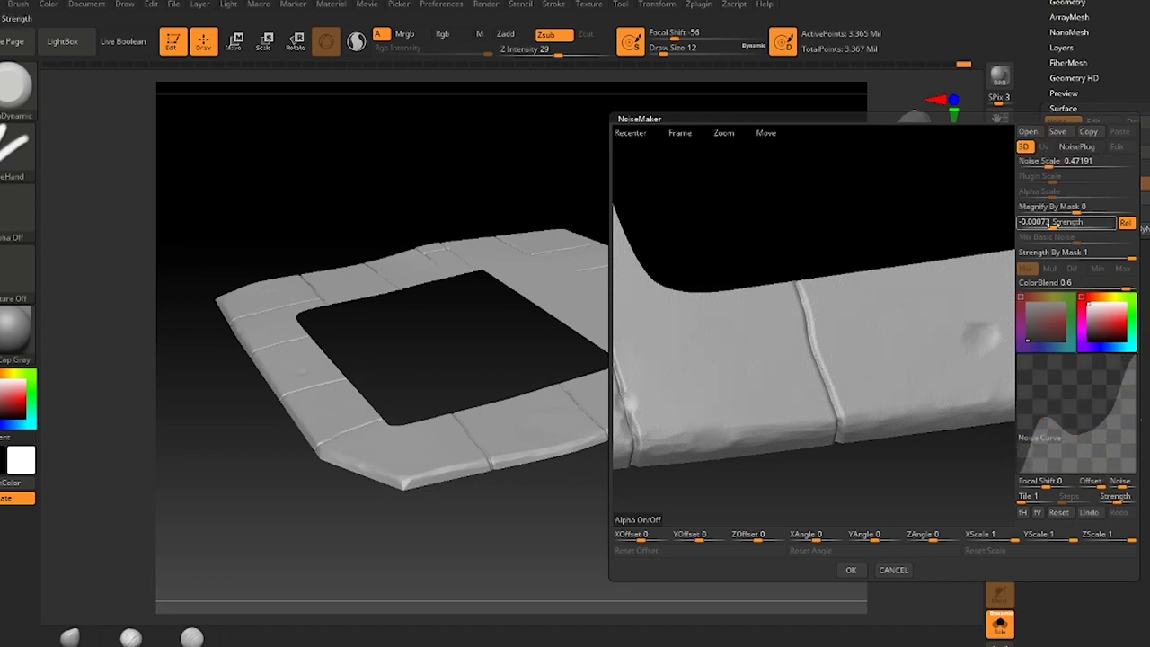
click(849, 569)
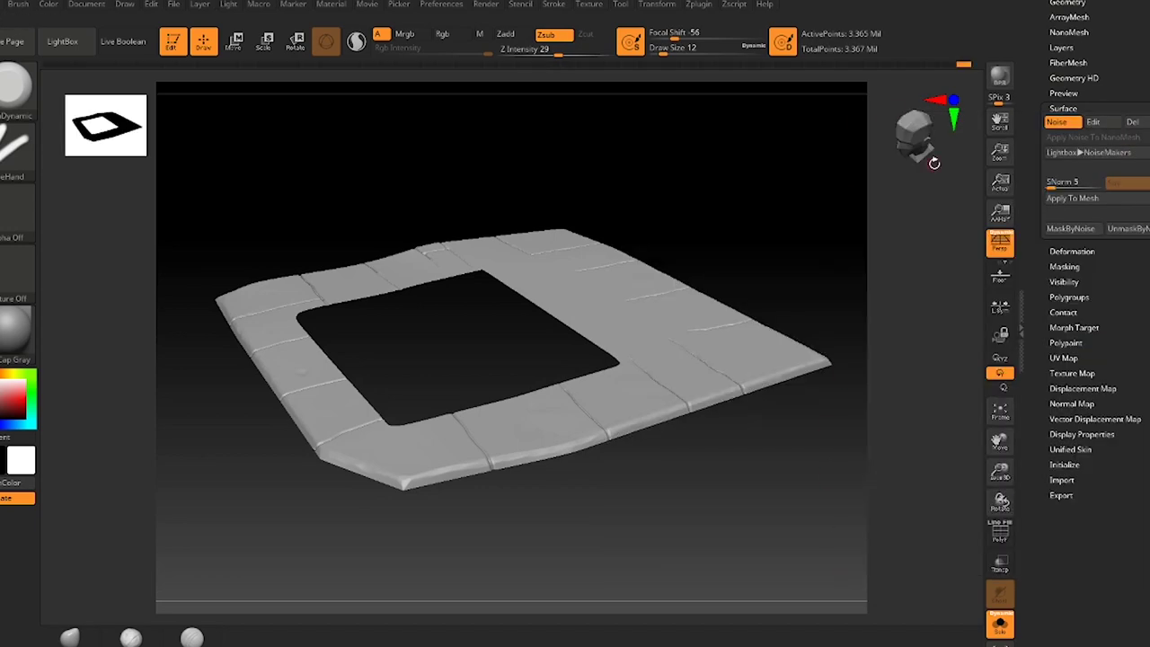
- Save the project as 'StoneWall_mid' and make StoneWall_mid28 the active subtool
key(ctrl+s)
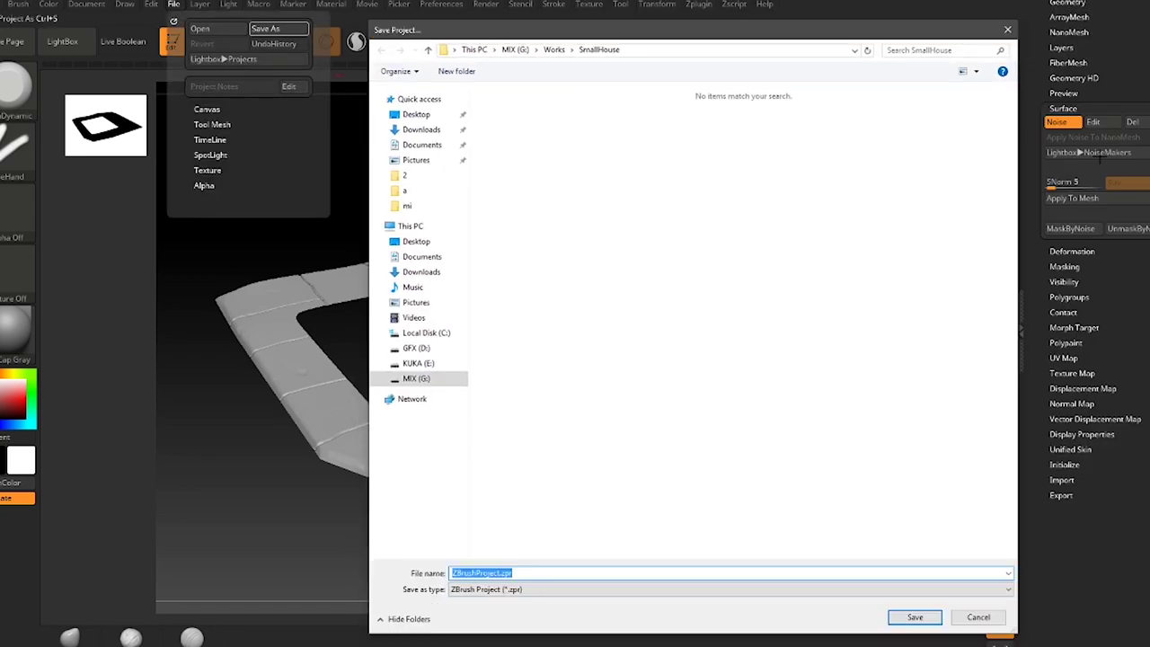
text(StoneW)
text(all_mid)
key(Return)
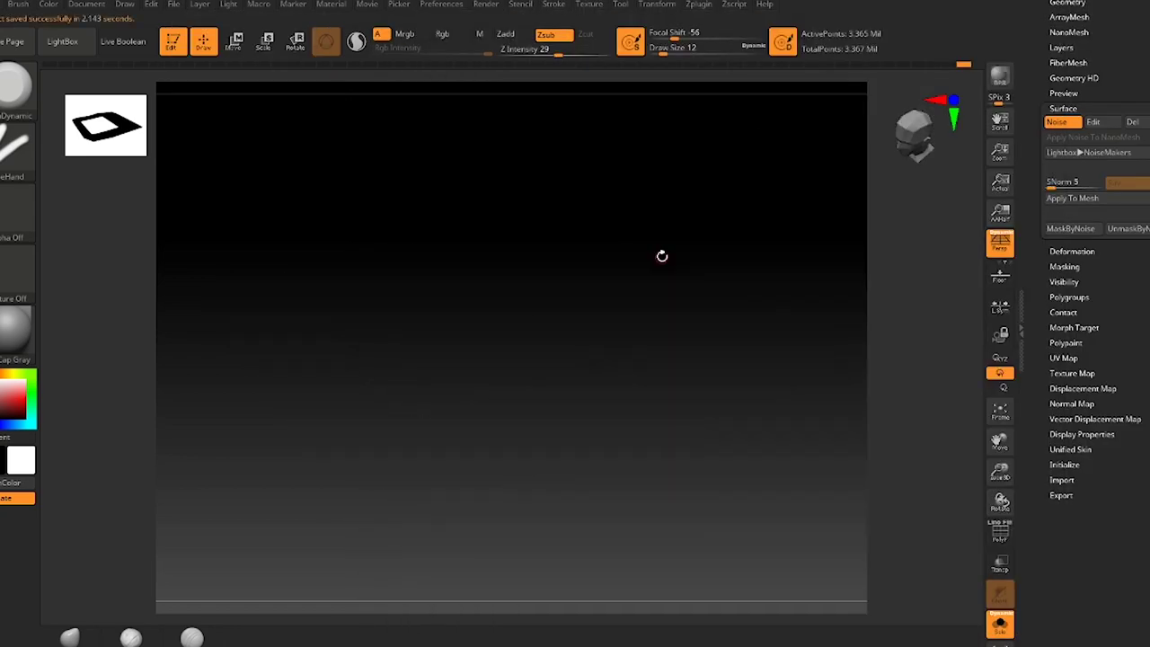
click(1063, 244)
mouse_move(1065, 307)
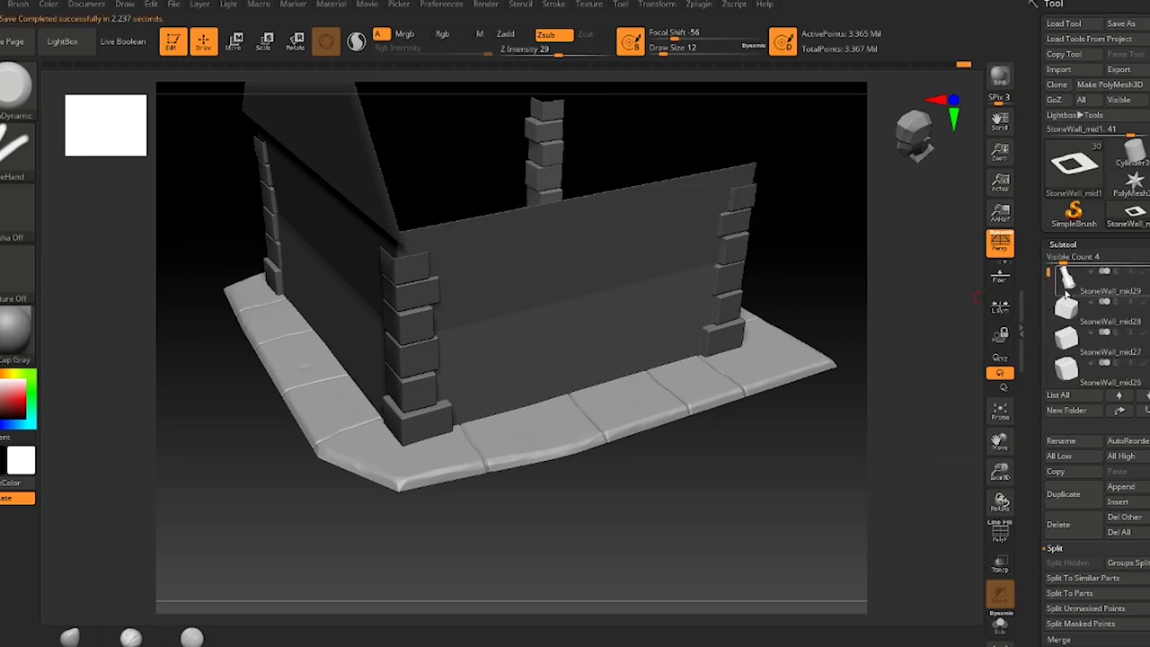
click(1067, 308)
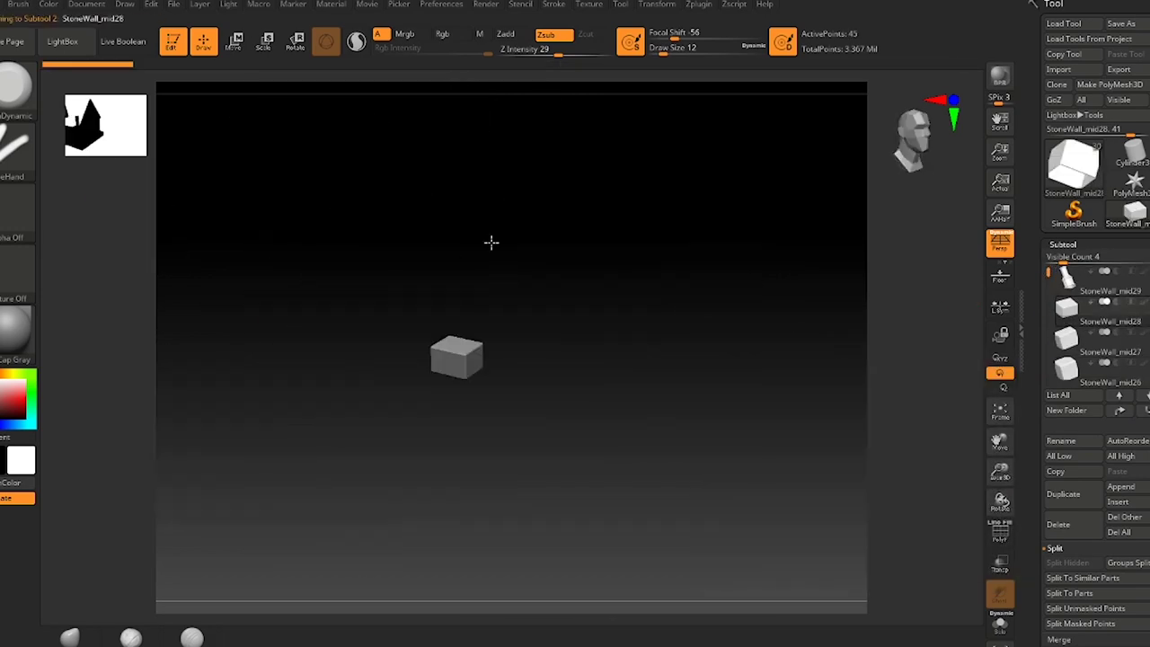
- Subdivide the bottom corner stone and chip its top edge with the Standard brush
click(1096, 381)
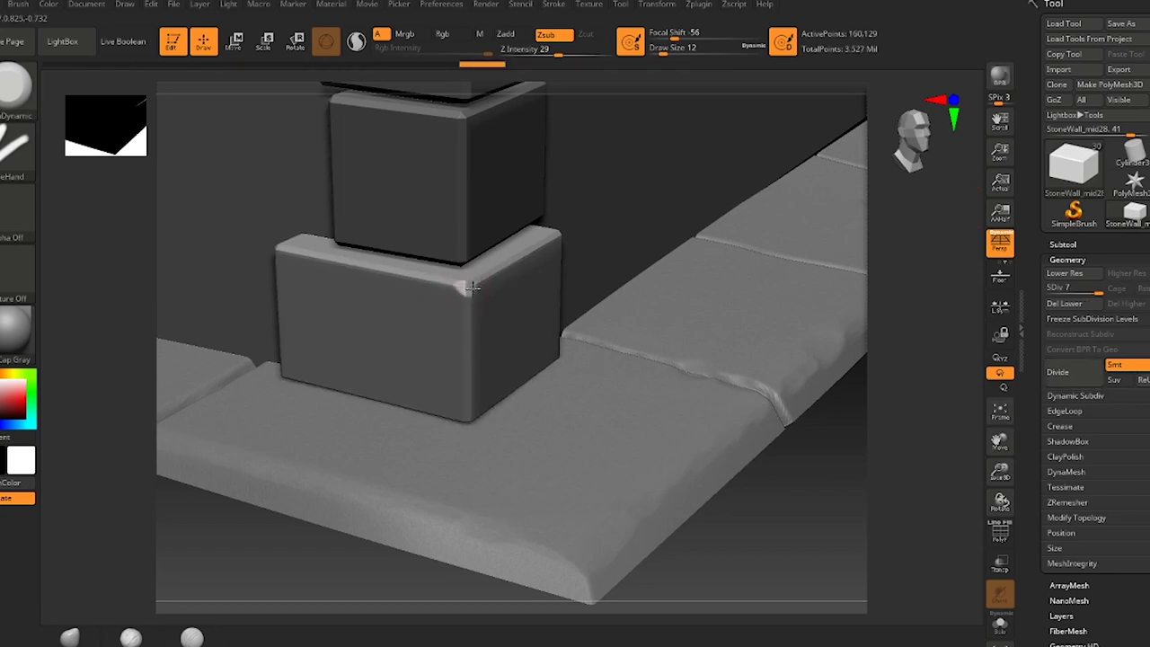
right_drag(471, 333, 332, 314)
key(b)
key(s)
key(t)
right_drag(321, 452, 452, 259)
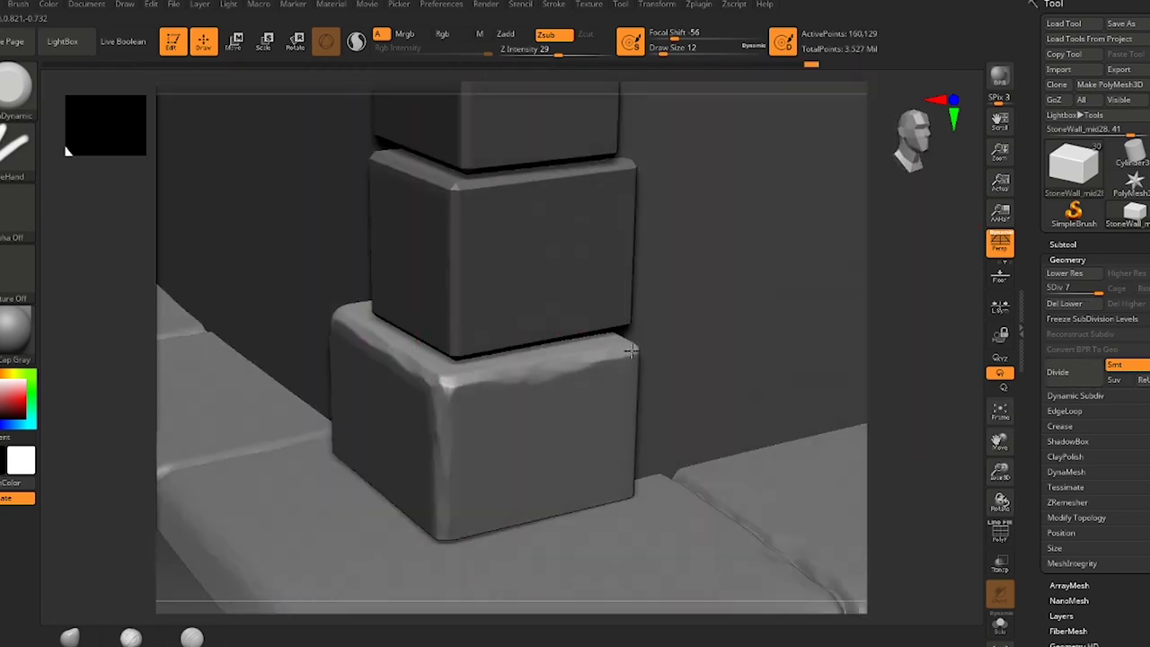
key(b)
key(t)
key(d)
right_drag(560, 247, 596, 273)
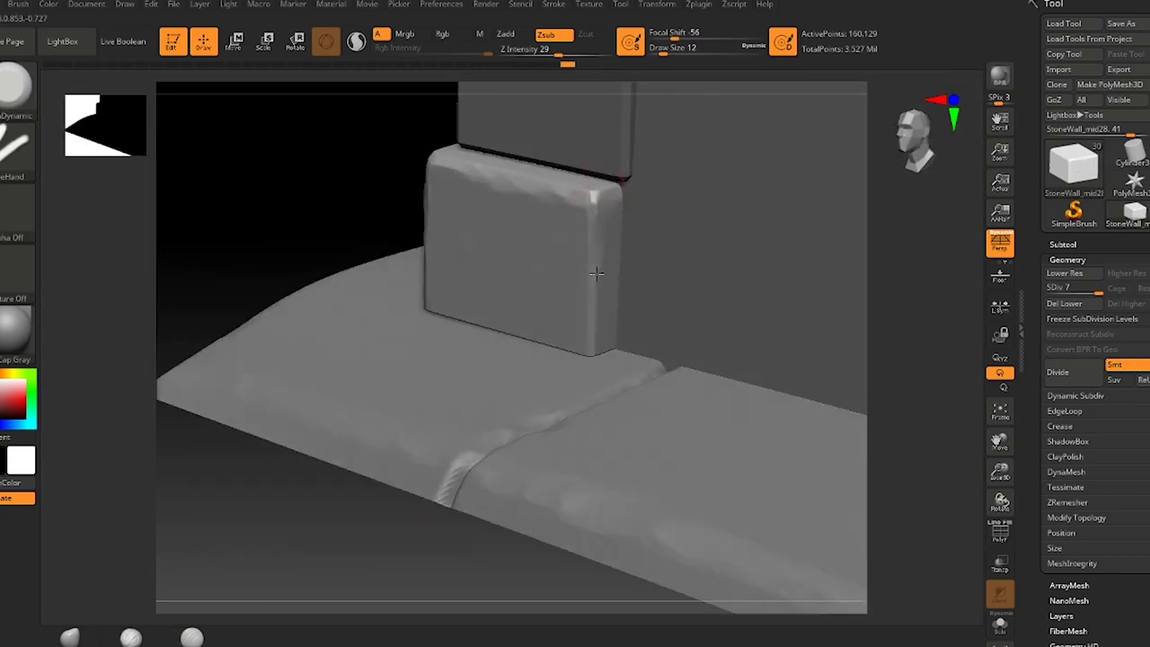
- Give StoneWall_mid27 a different material and subdivide it to level 8
mouse_move(499, 260)
right_down()
mouse_move(483, 247)
mouse_move(629, 243)
mouse_move(509, 297)
mouse_move(280, 295)
mouse_move(629, 296)
right_up()
click(15, 328)
click(267, 429)
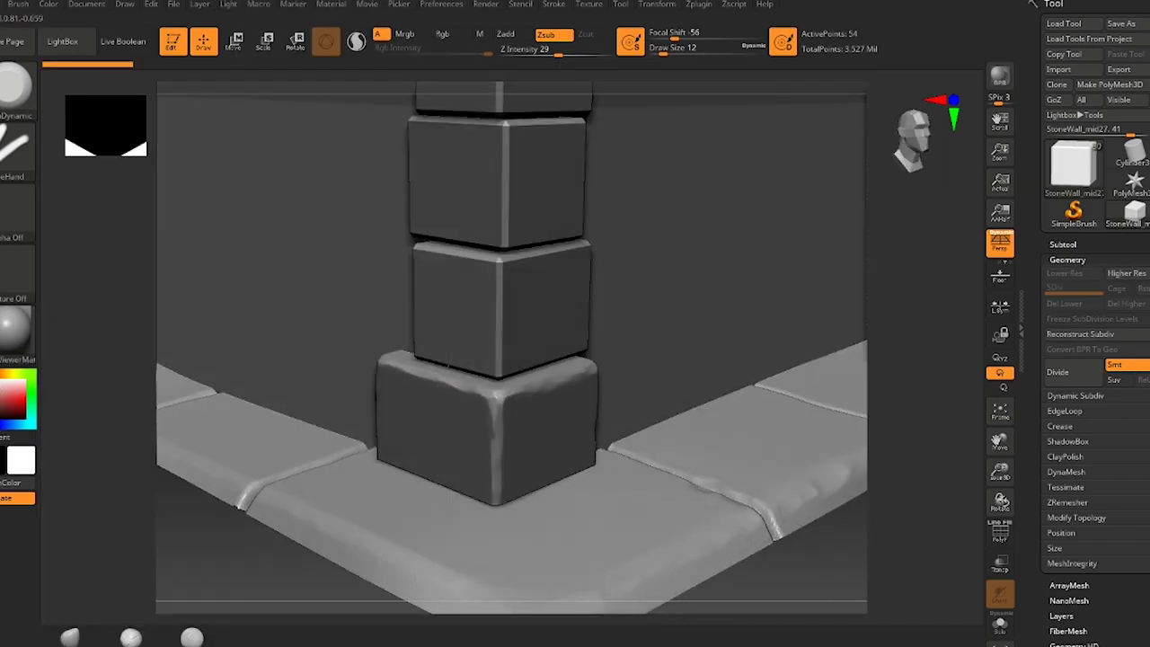
click(1078, 375)
click(1078, 375)
click(1078, 375)
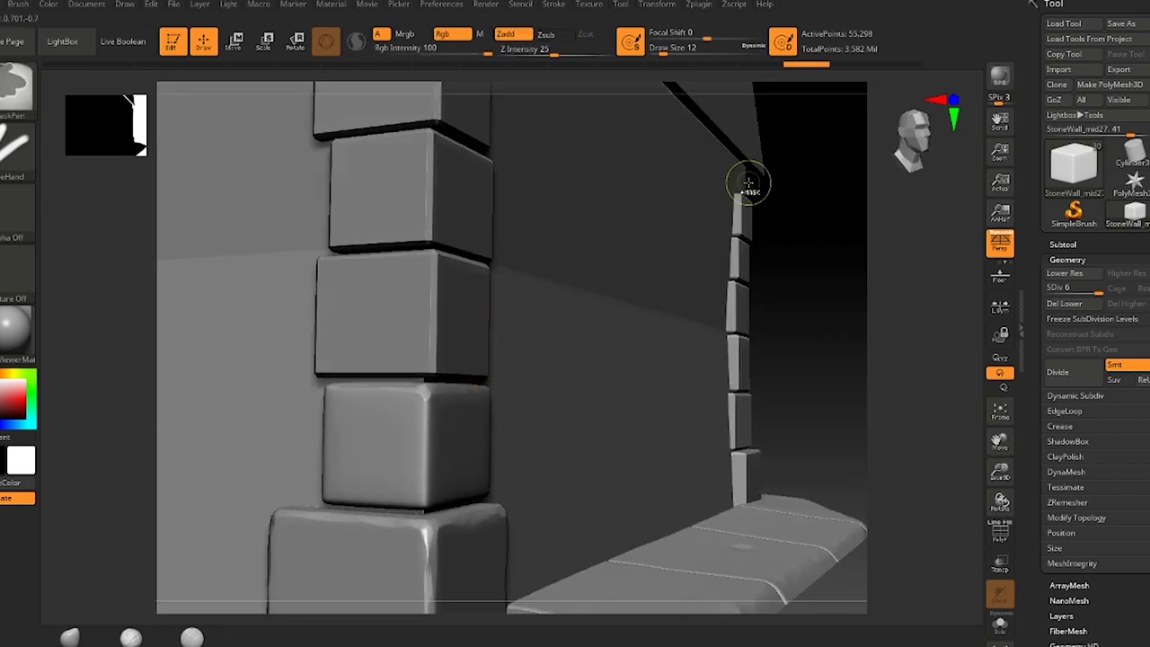
click(1078, 375)
click(1078, 375)
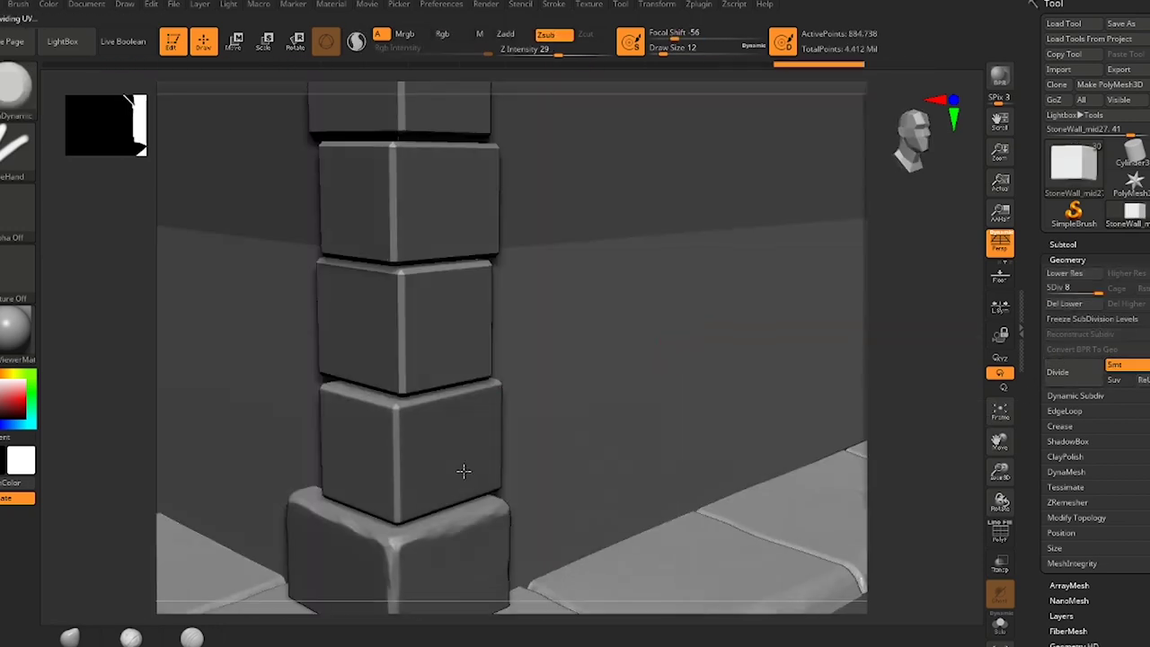
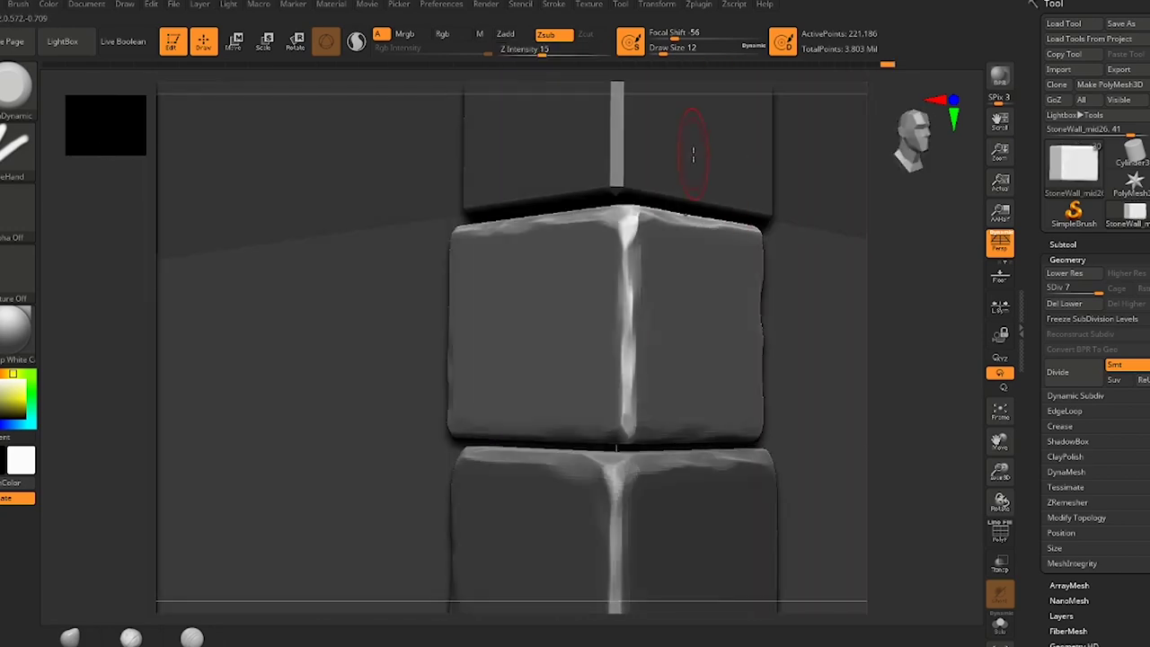
- Add a subdivision level to the stone pillar and open the Orb brush library in LightBox
click(1106, 372)
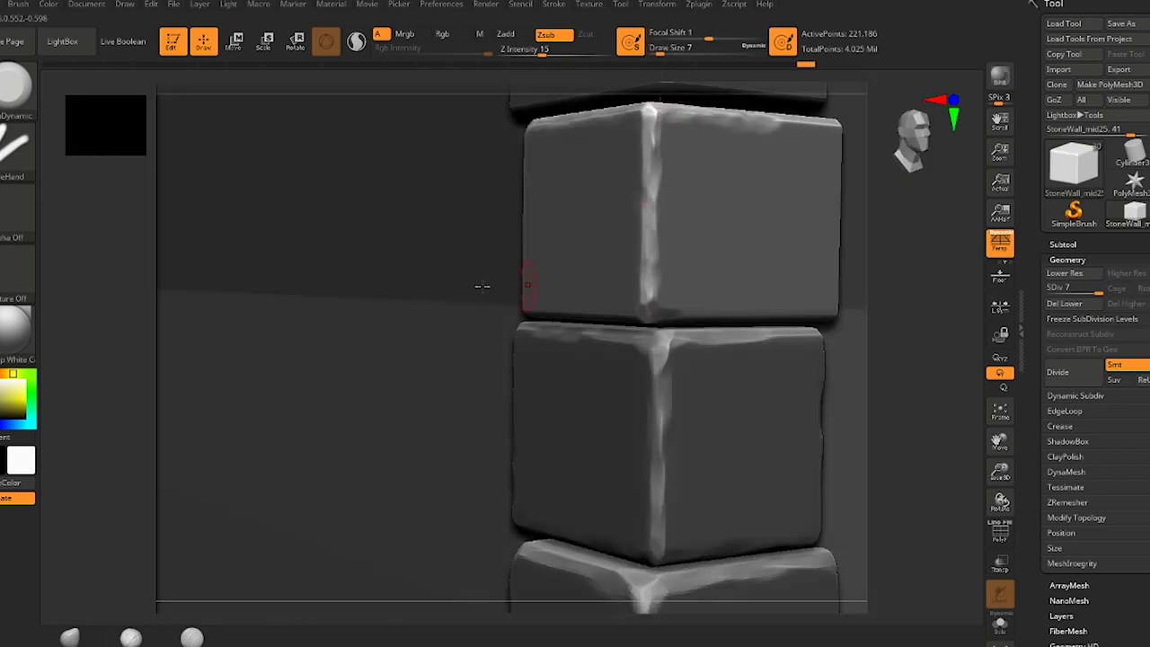
key(m)
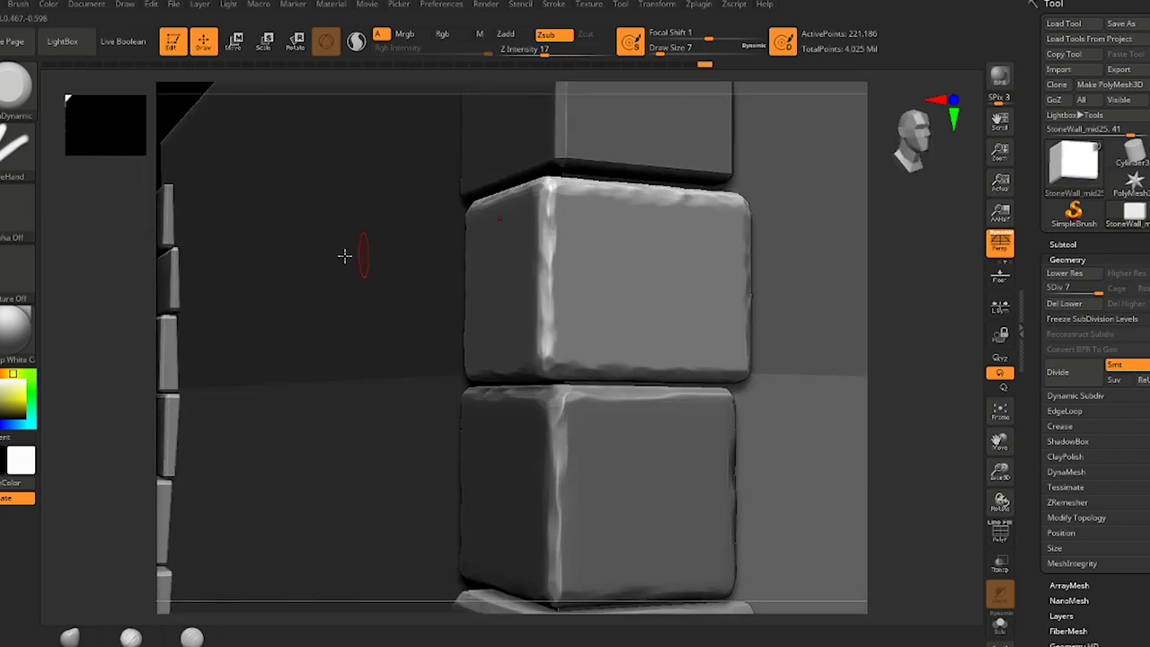
click(64, 42)
- Load the Orb_Rock_Detail brush and chip rough rock detail into the wall stone blocks
click(448, 282)
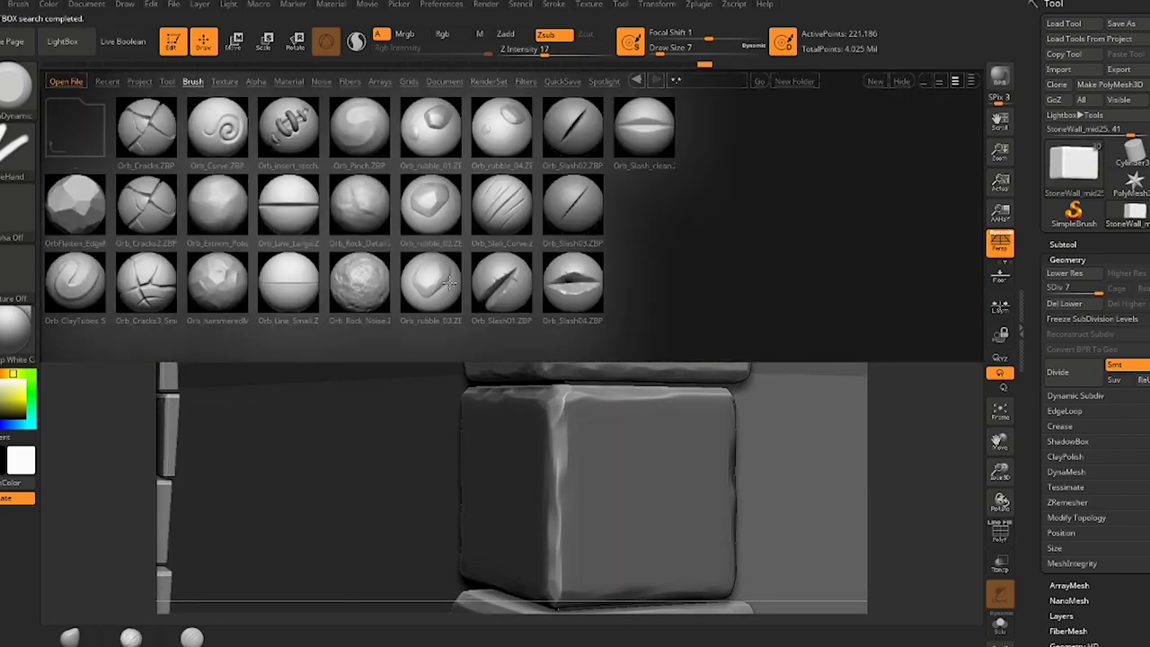
double_click(359, 205)
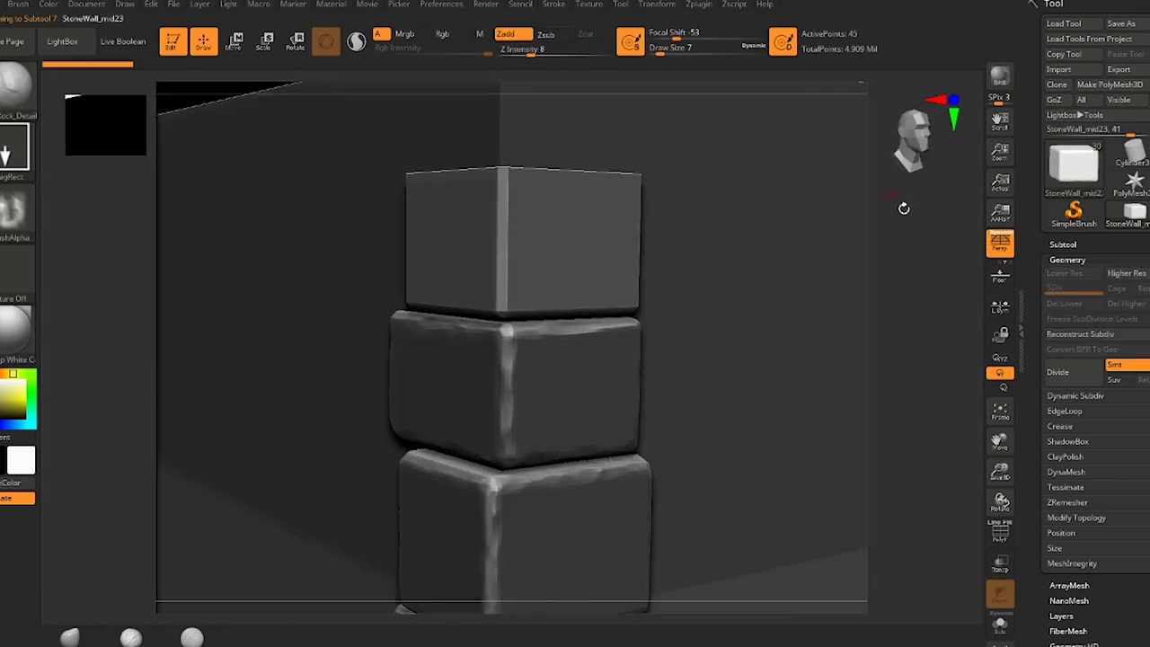
click(1116, 366)
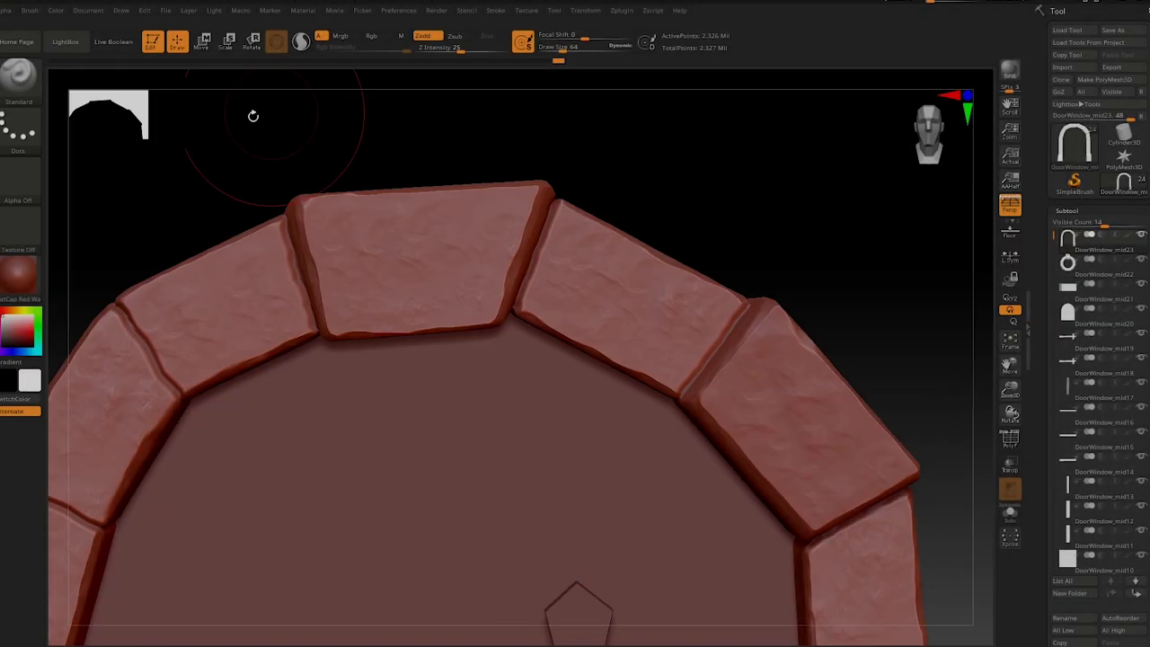
- Import v2XbY.jpg from Ornament BrushesAlphas as the alpha and undo a test stamp
click(19, 189)
click(77, 390)
double_click(134, 75)
click(625, 40)
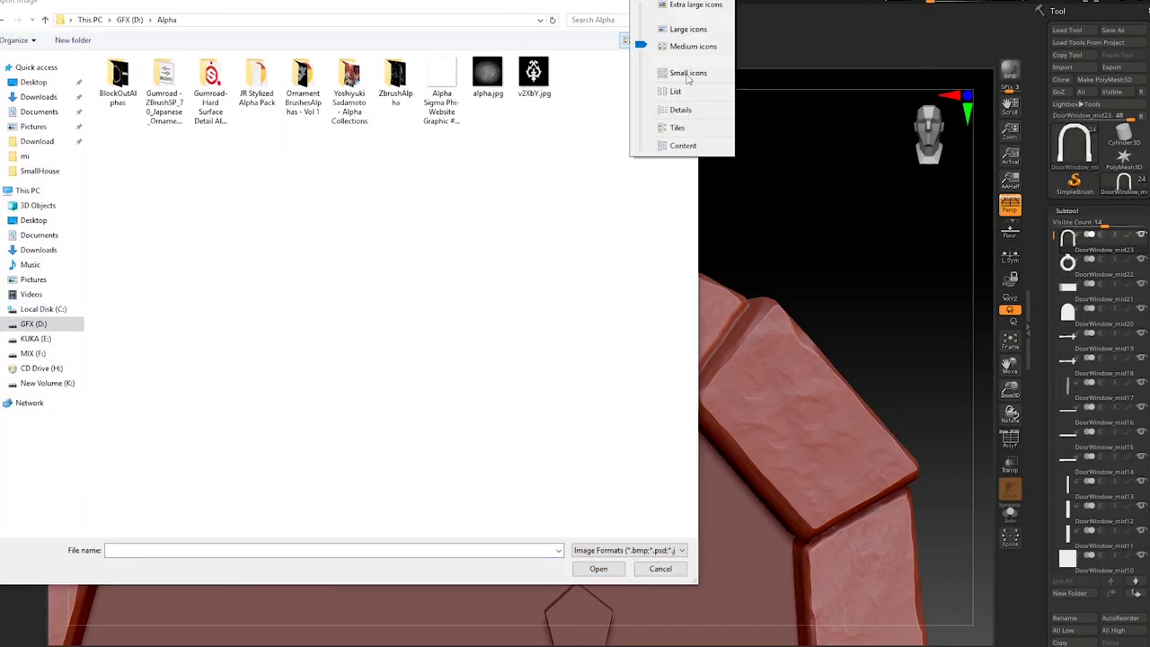
click(688, 29)
double_click(390, 97)
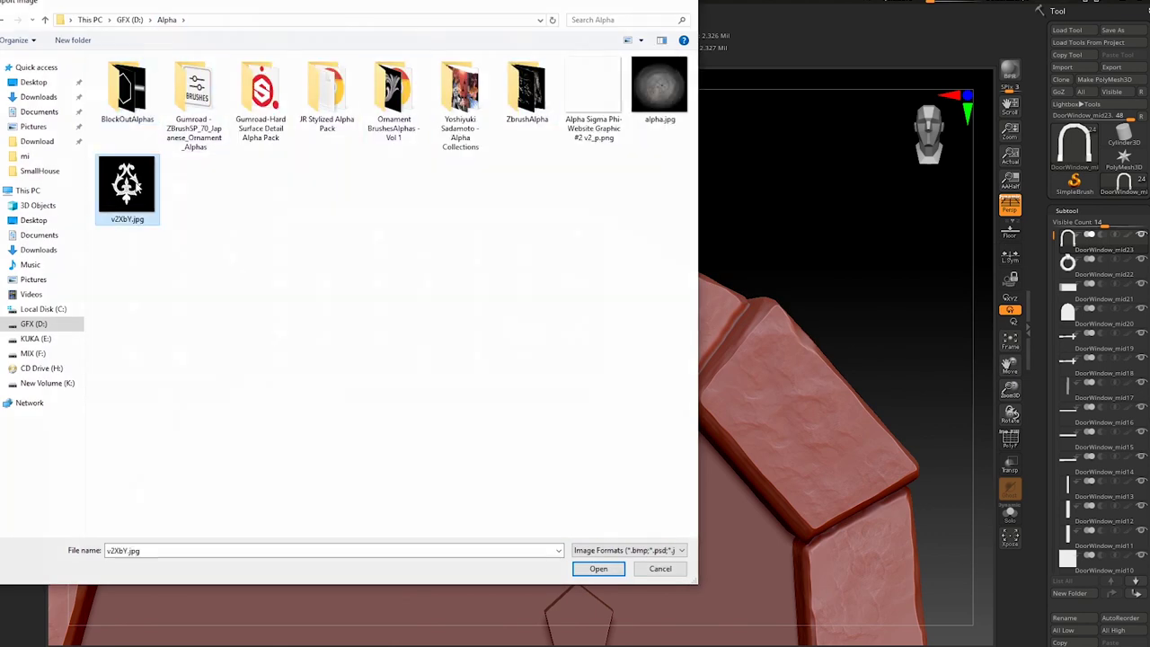
key(Return)
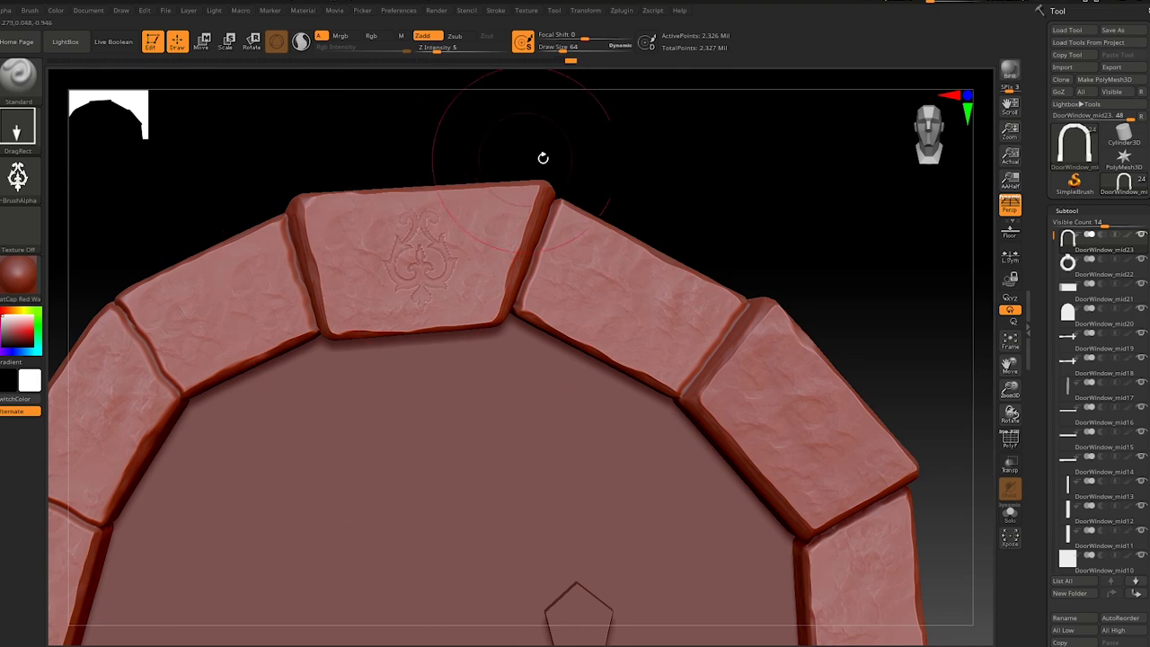
key(ctrl+z)
- Turn the door to face front and subdivide the baseboard to level 8
scroll(406, 195, down, 5)
scroll(500, 174, up, 2)
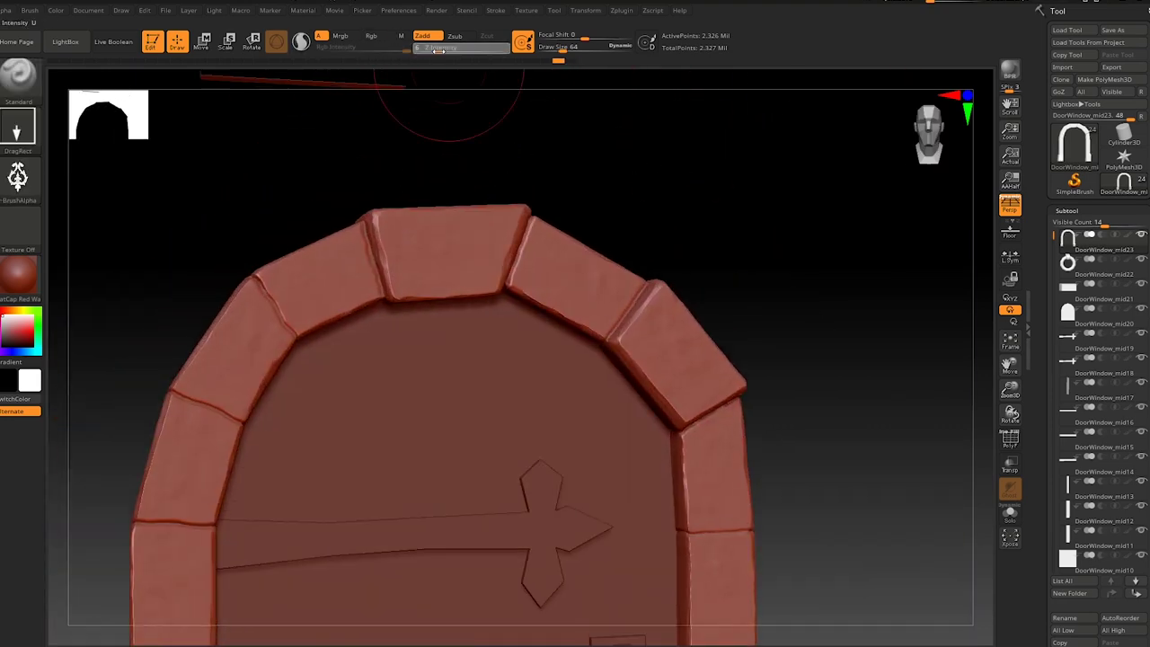
scroll(449, 249, down, 2)
drag(540, 169, 531, 188)
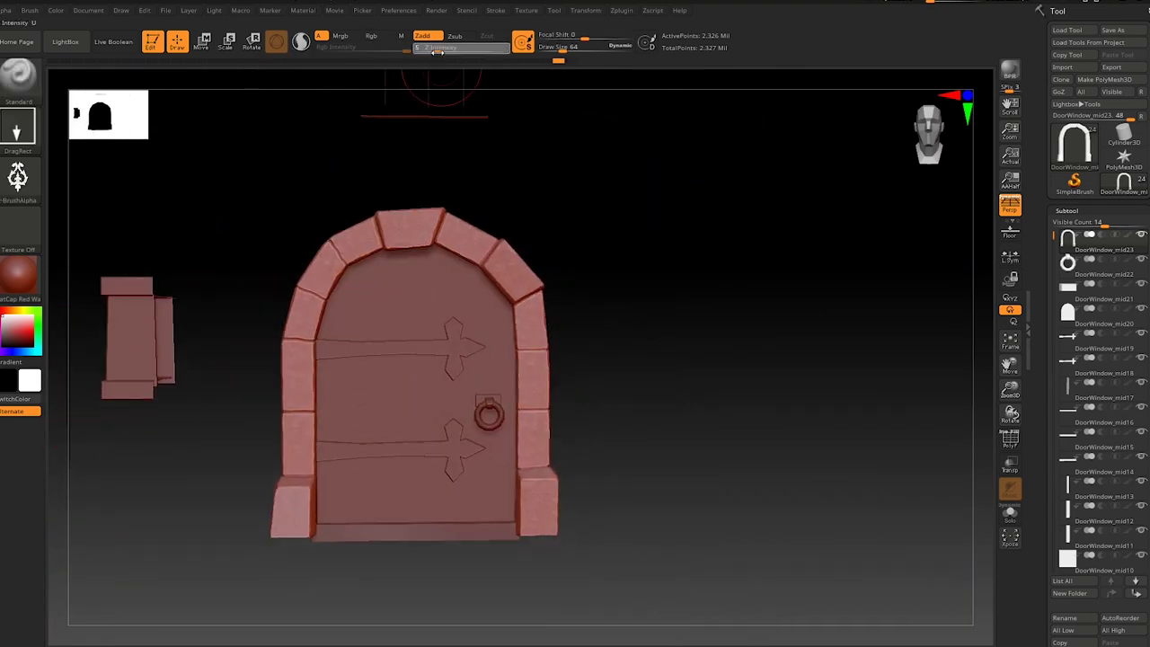
drag(407, 210, 596, 210)
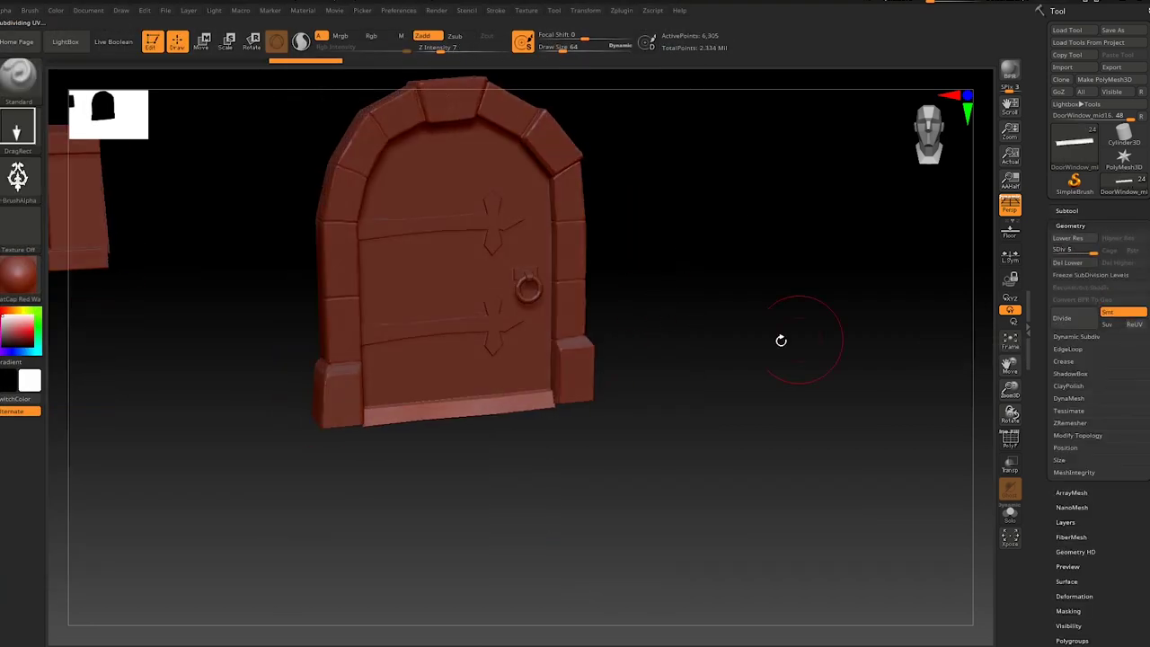
click(1072, 319)
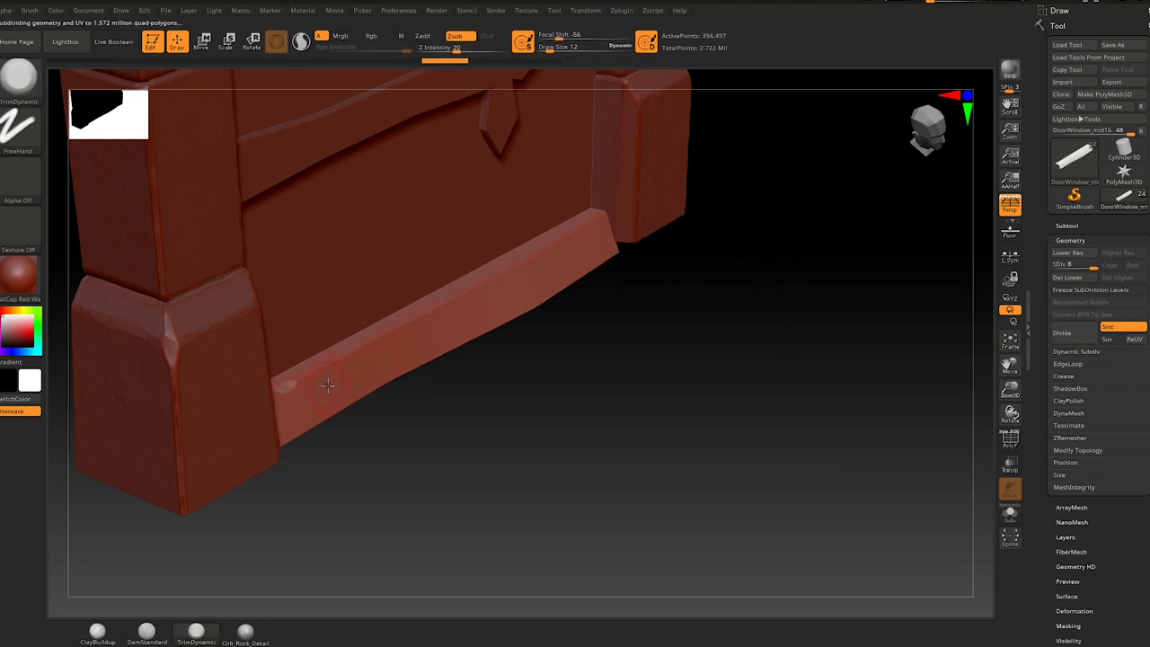
- Solo the baseboard and chip its edges with Orb_Rock_Detail
key(shift+s)
key(ctrl)
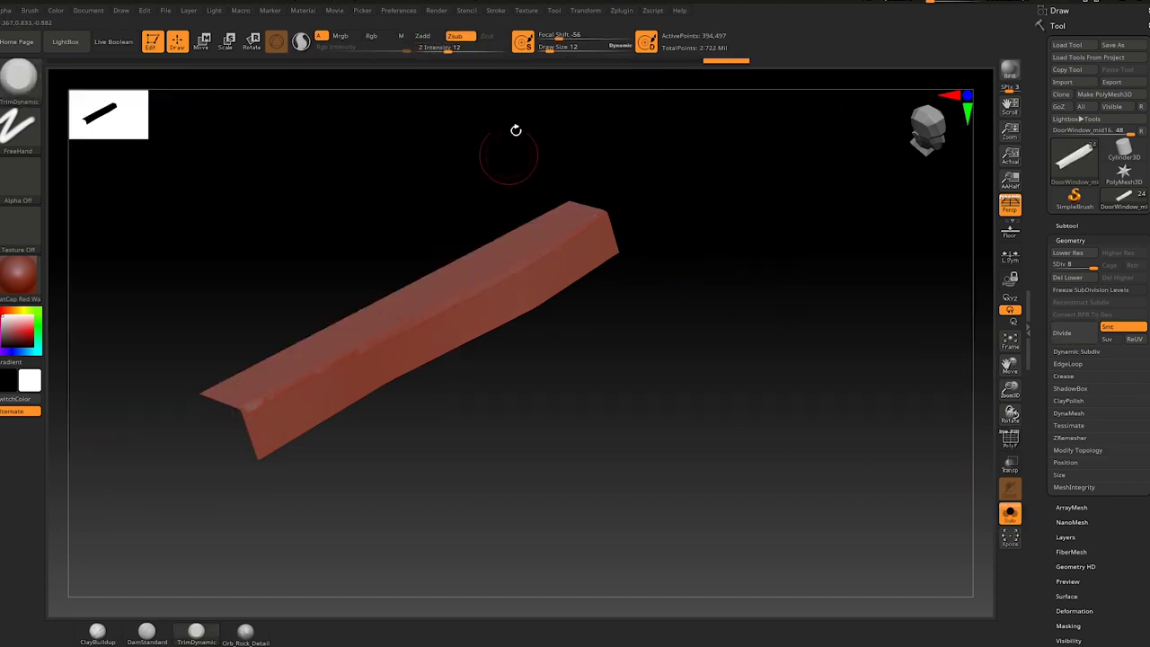
key(space)
drag(516, 130, 342, 456)
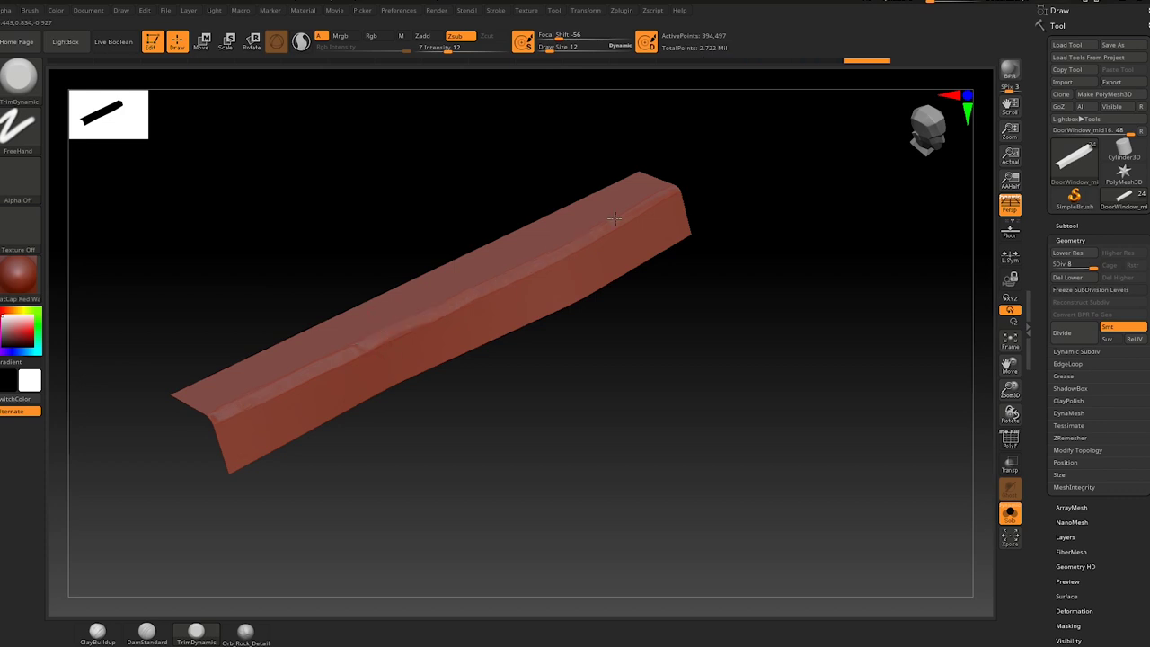
drag(613, 218, 203, 118)
key(b)
click(318, 197)
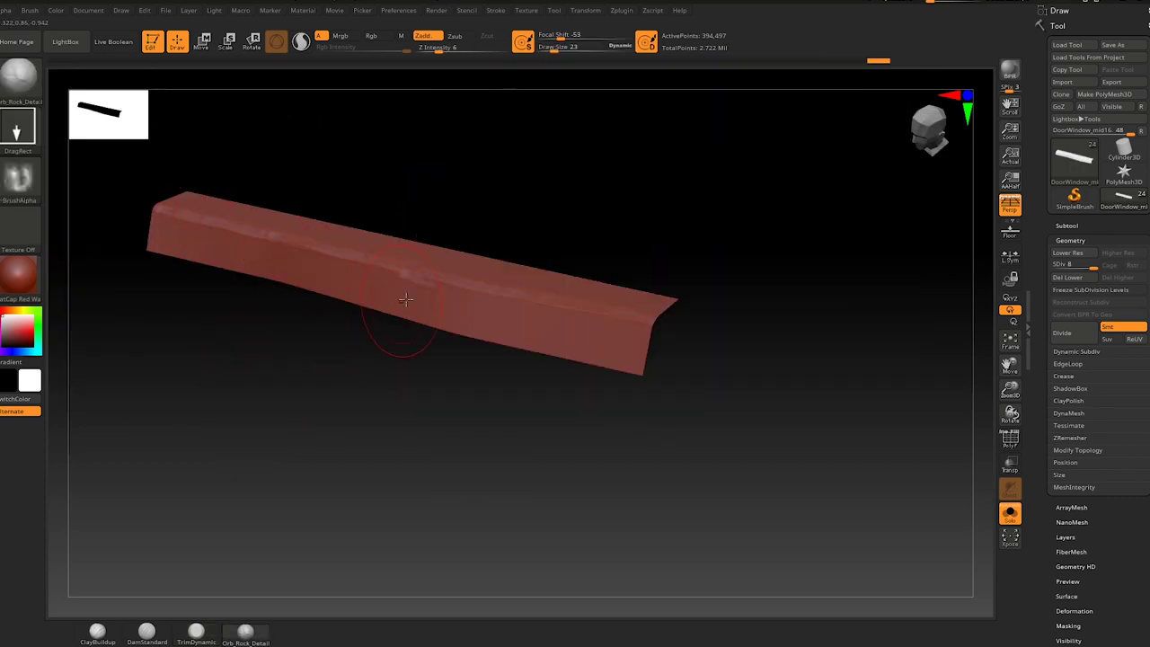
mouse_move(406, 300)
mouse_down()
mouse_move(603, 360)
mouse_move(359, 247)
mouse_up()
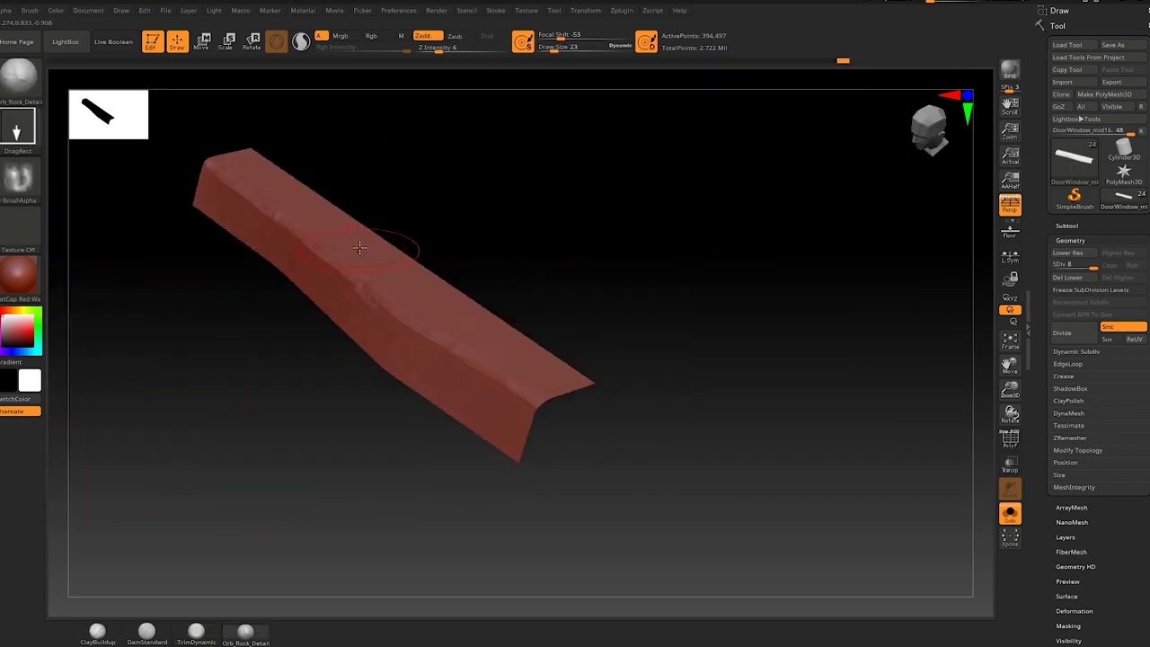
- Wear the baseboard further with TrimDynamic and Orb_Rock_Detail, then select the door panel subtool
click(213, 641)
shift+drag(296, 404, 315, 218)
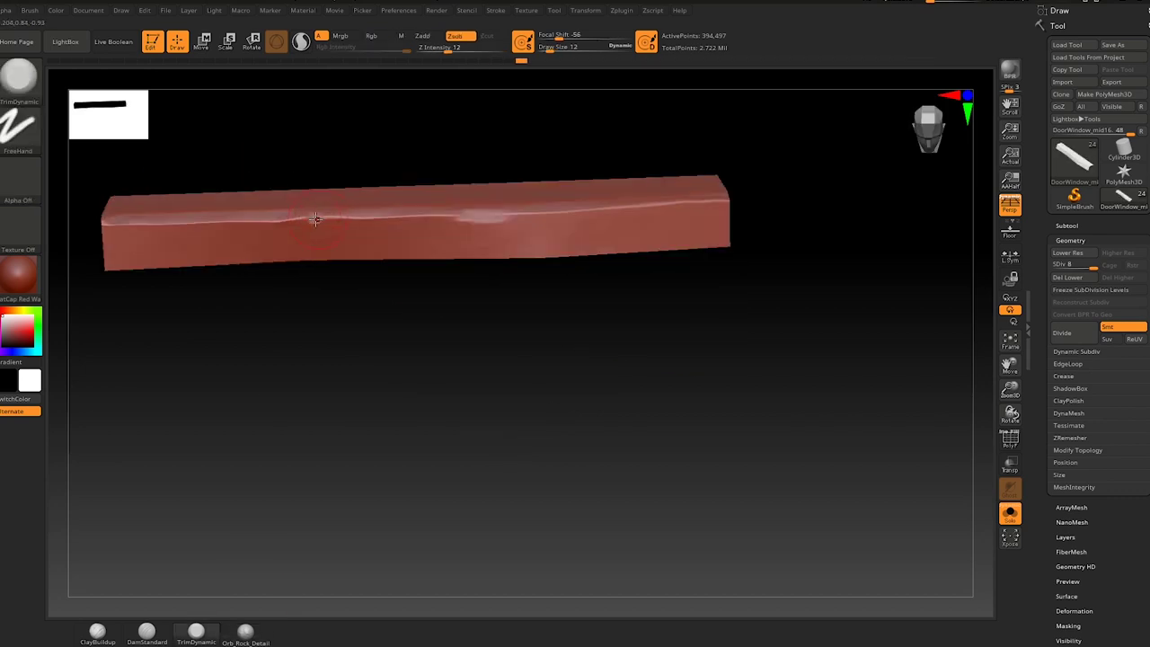
drag(423, 213, 422, 209)
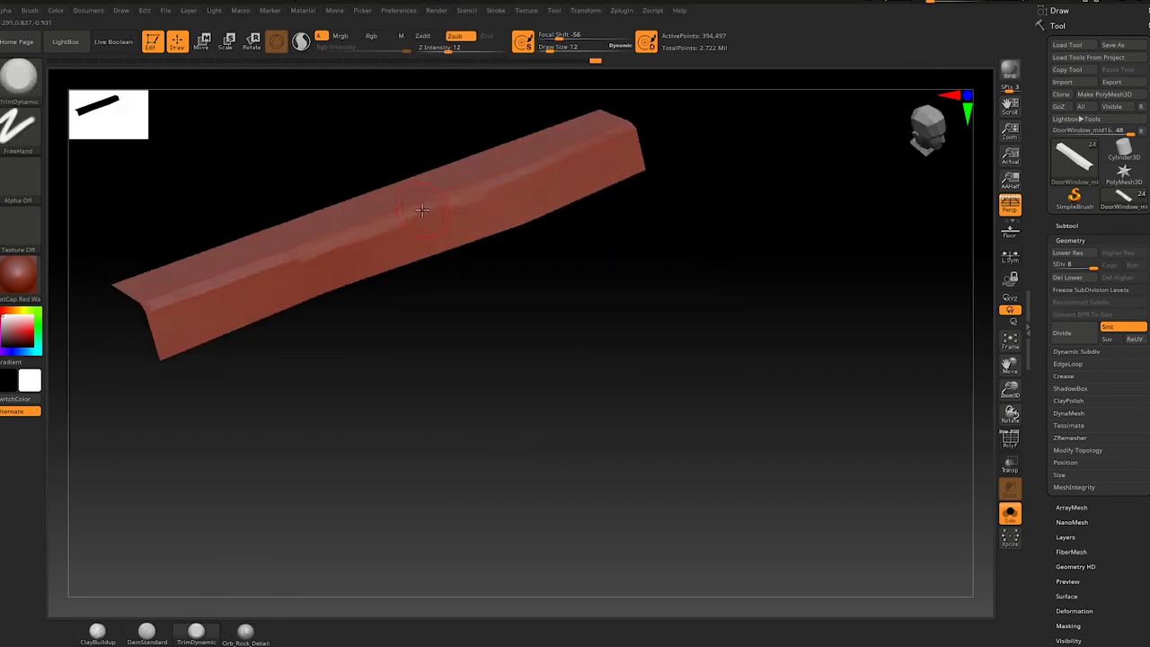
click(245, 633)
drag(539, 377, 756, 407)
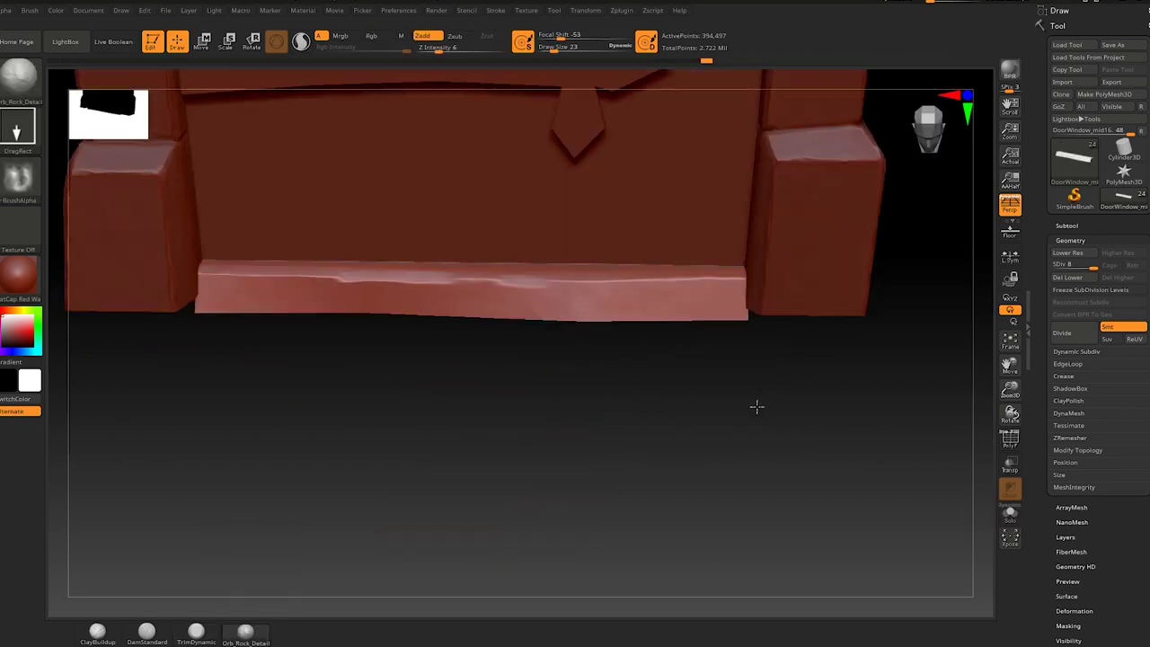
key(f)
alt+click(605, 213)
- Subdivide the door panel twice with the DamStandard brush selected
click(1087, 338)
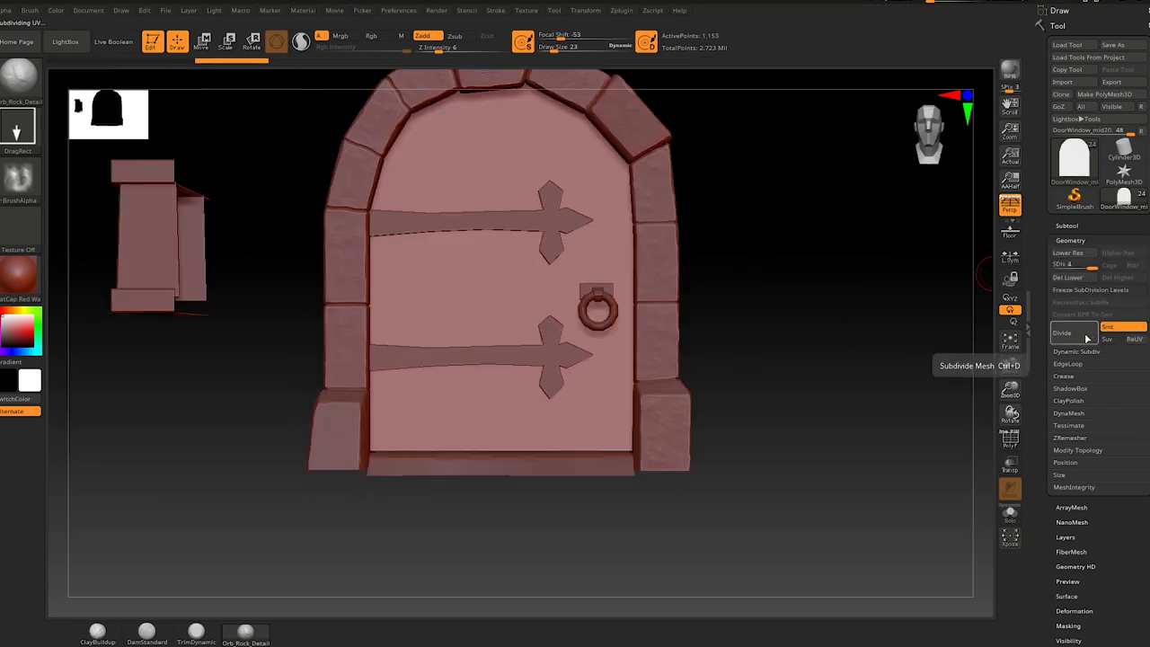
click(146, 632)
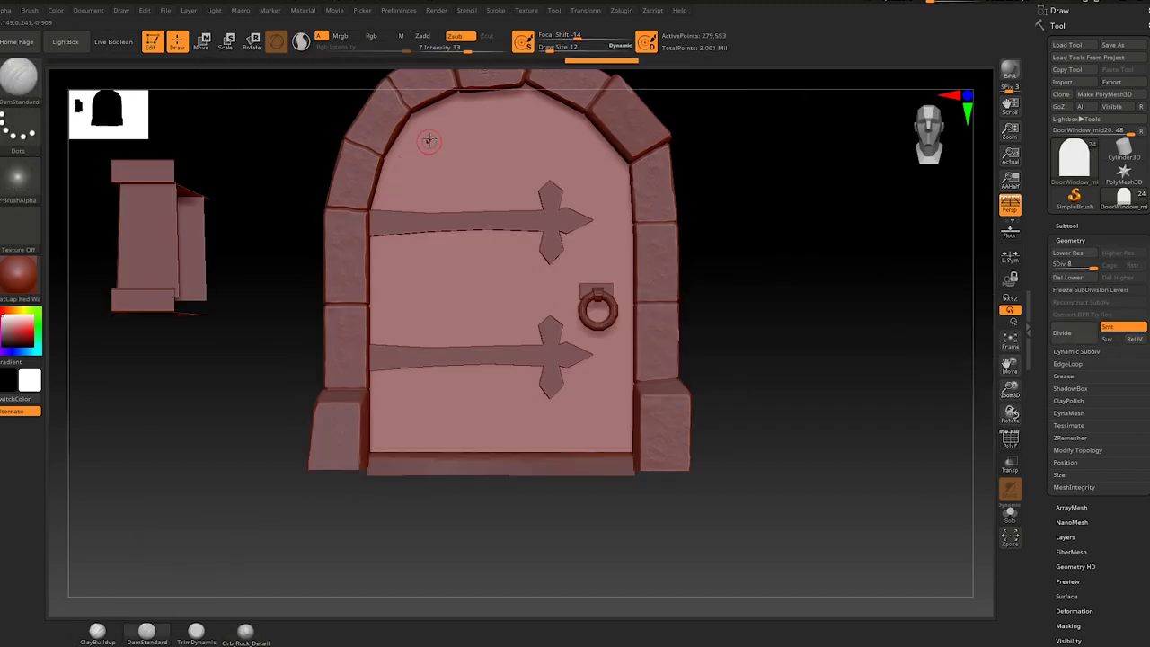
drag(478, 90, 604, 140)
drag(518, 155, 635, 85)
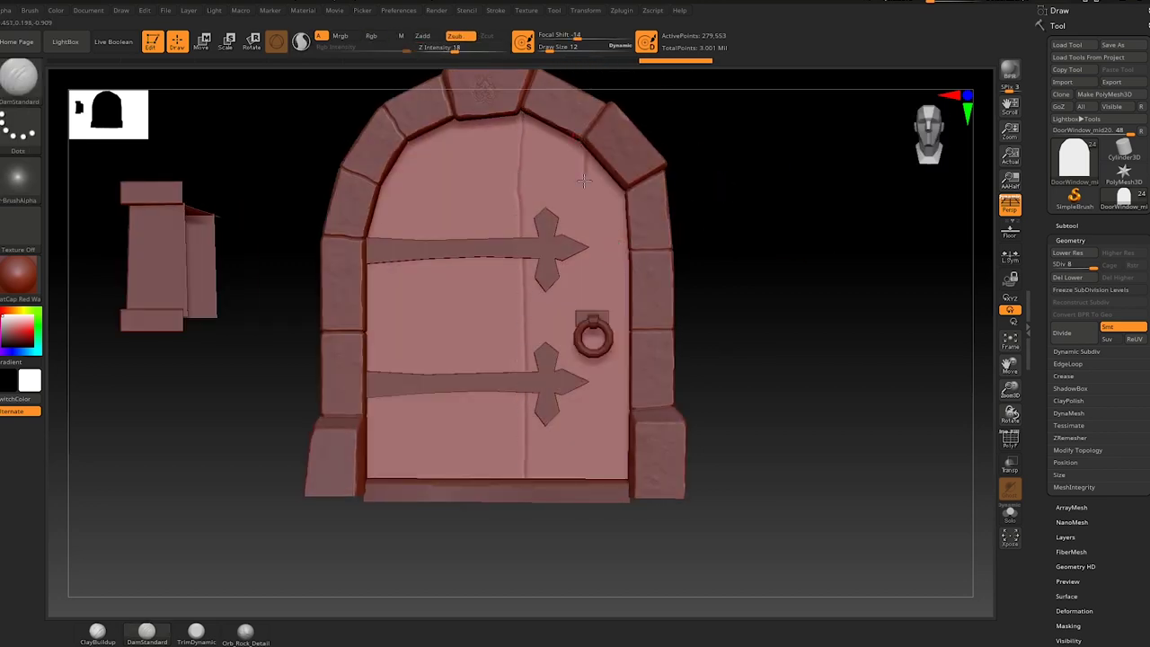
click(1010, 512)
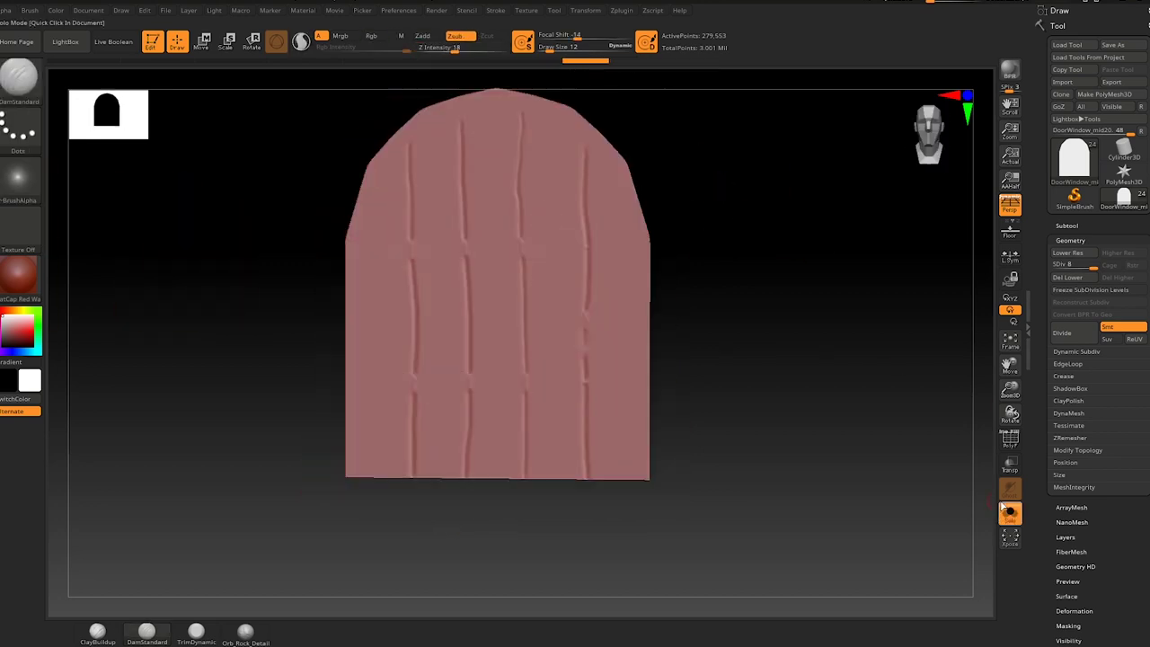
alt+drag(714, 179, 714, 133)
click(1061, 332)
click(1009, 512)
mouse_move(836, 384)
alt+mouse_down()
mouse_move(798, 318)
mouse_move(596, 122)
alt+mouse_up()
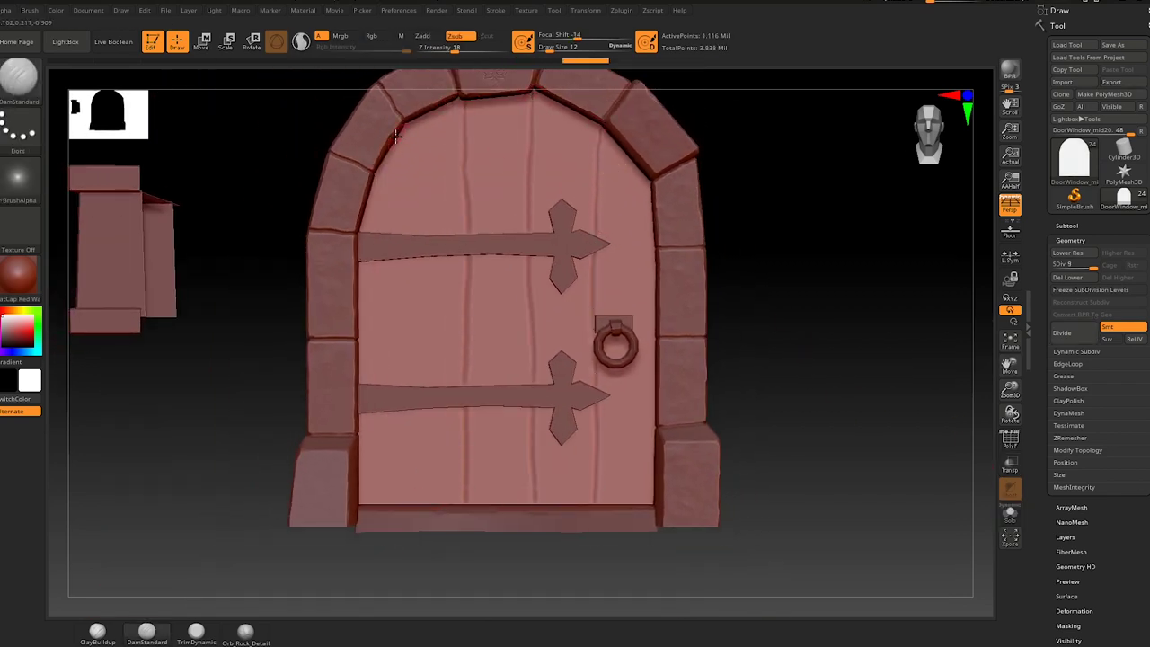
- Carve vertical plank grooves into the soloed door panel with DamStandard
drag(402, 124, 410, 170)
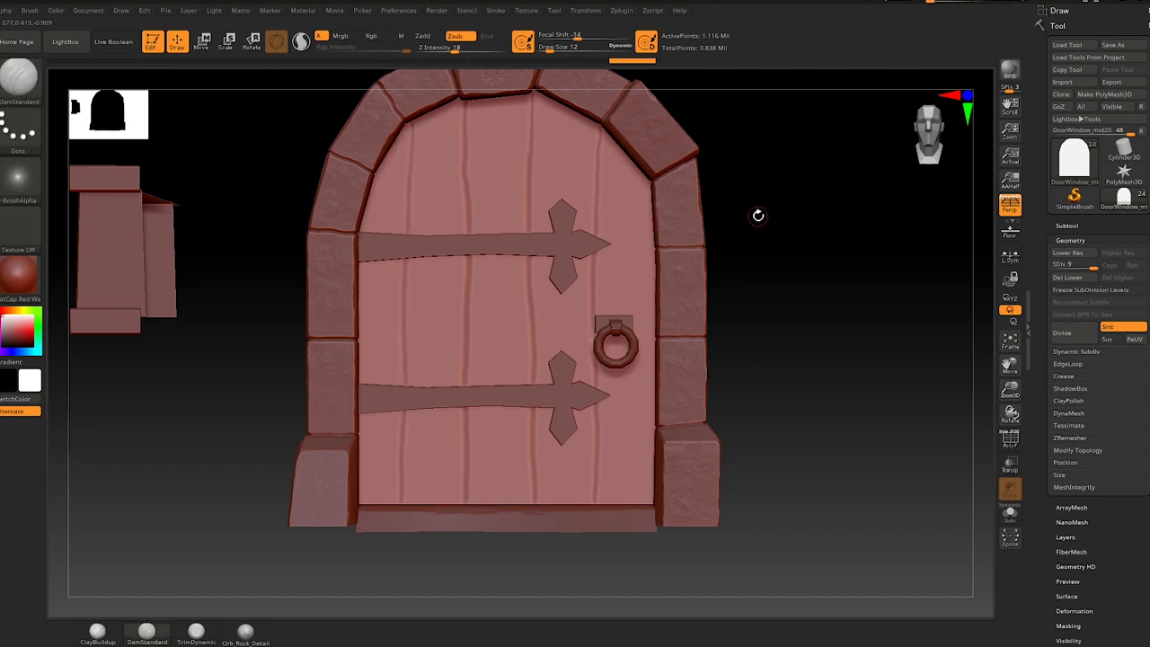
click(1010, 512)
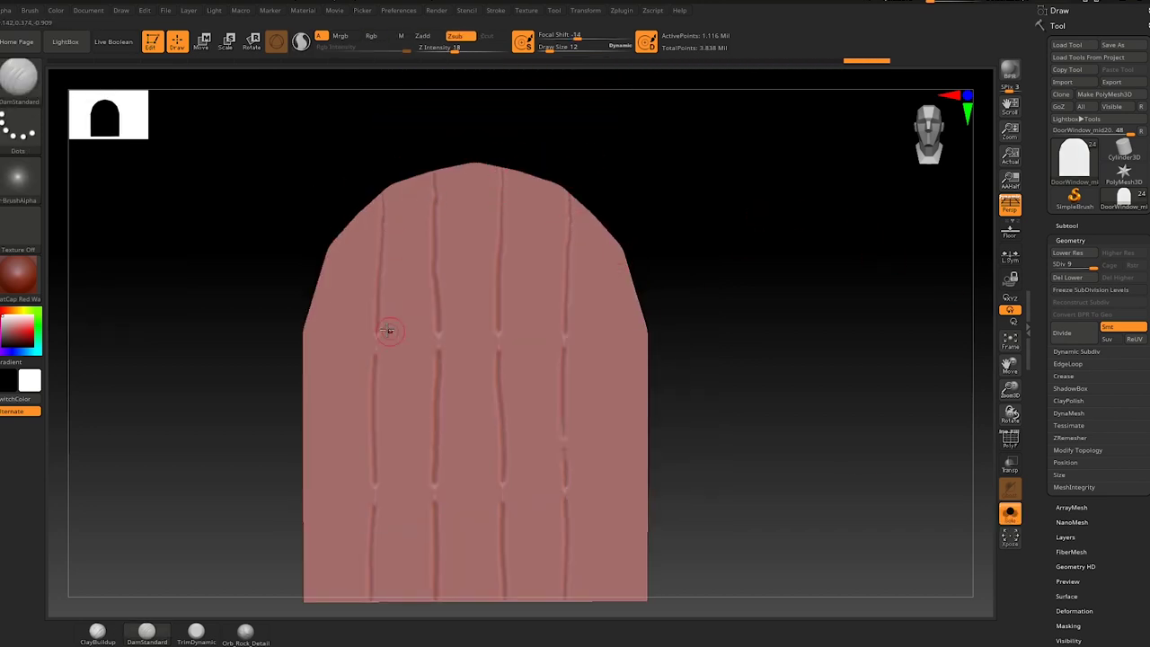
ctrl+right_drag(463, 334, 426, 238)
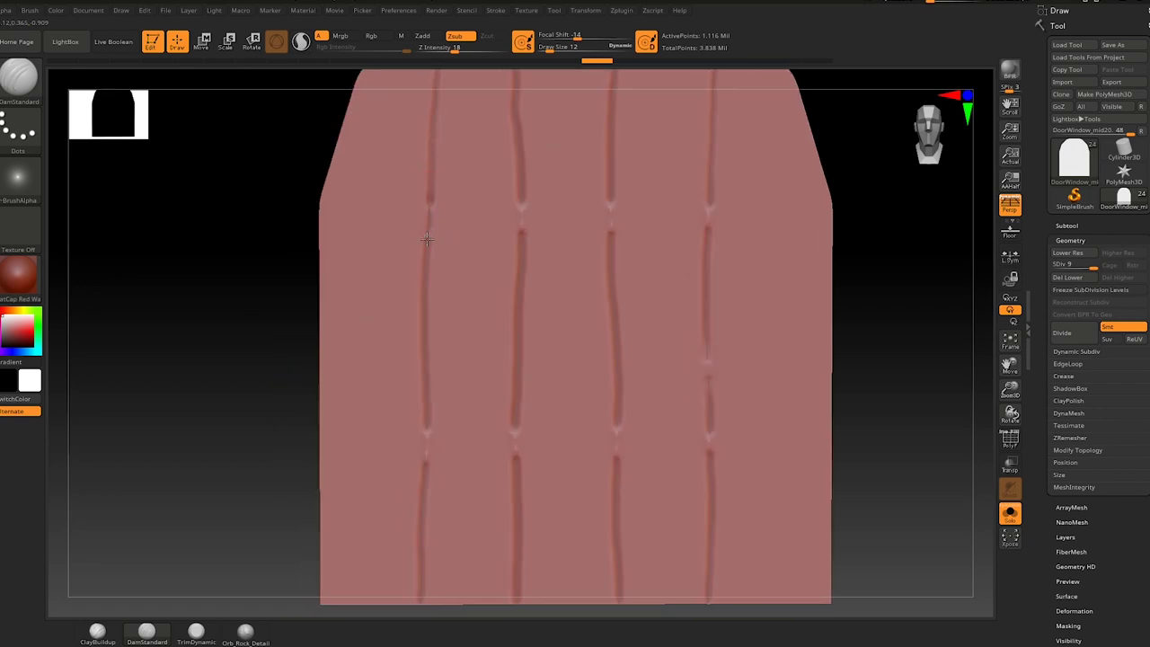
right_drag(611, 198, 501, 302)
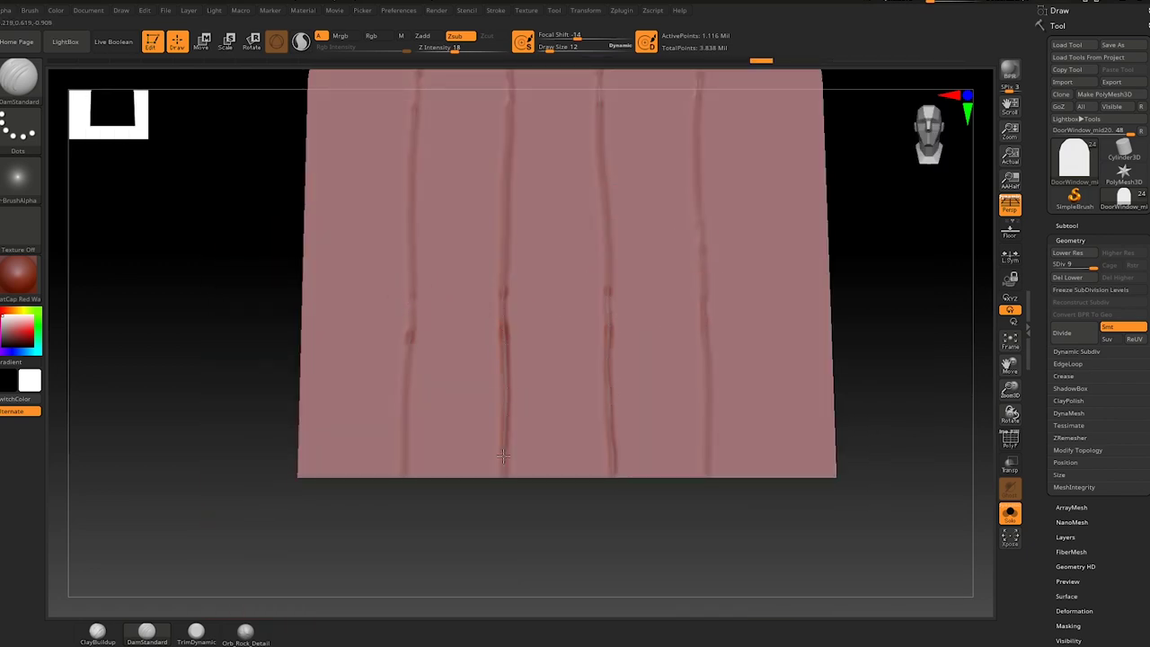
drag(395, 124, 388, 234)
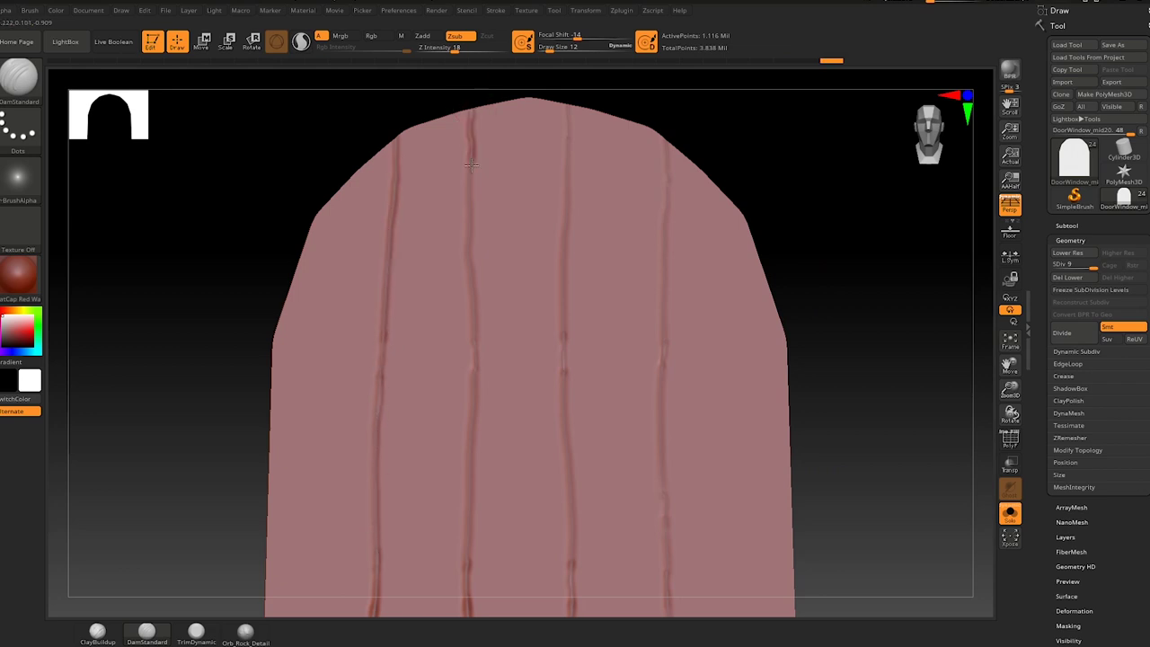
drag(470, 164, 470, 252)
alt+right_drag(470, 252, 436, 277)
drag(478, 97, 473, 172)
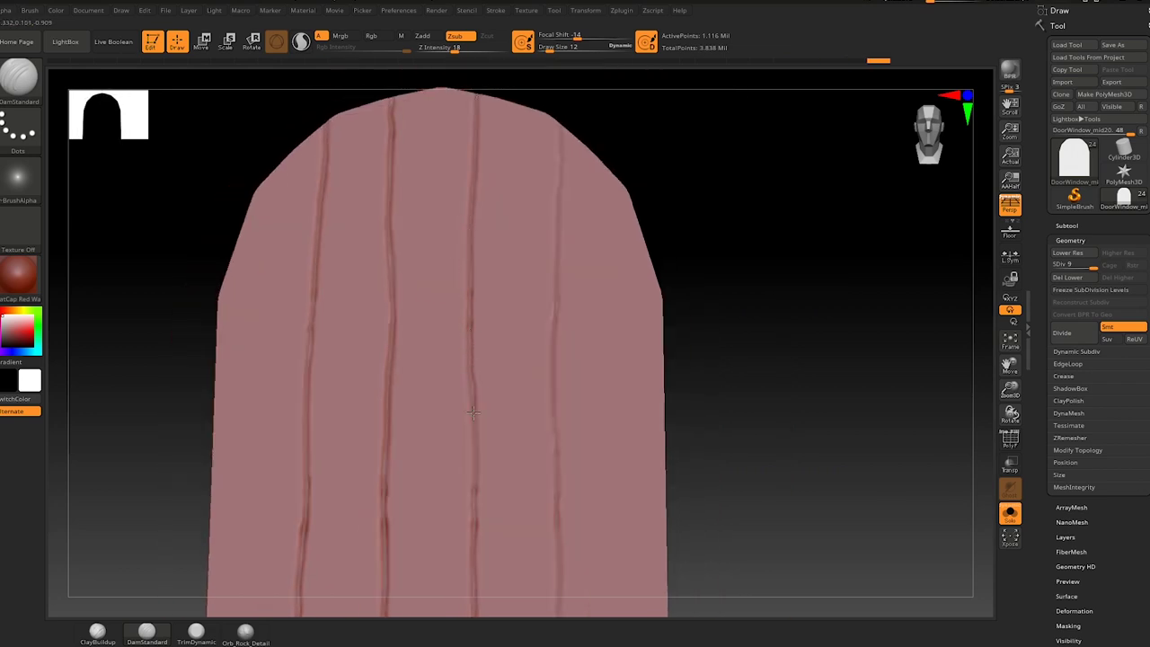
drag(551, 364, 554, 454)
alt+right_drag(553, 453, 522, 327)
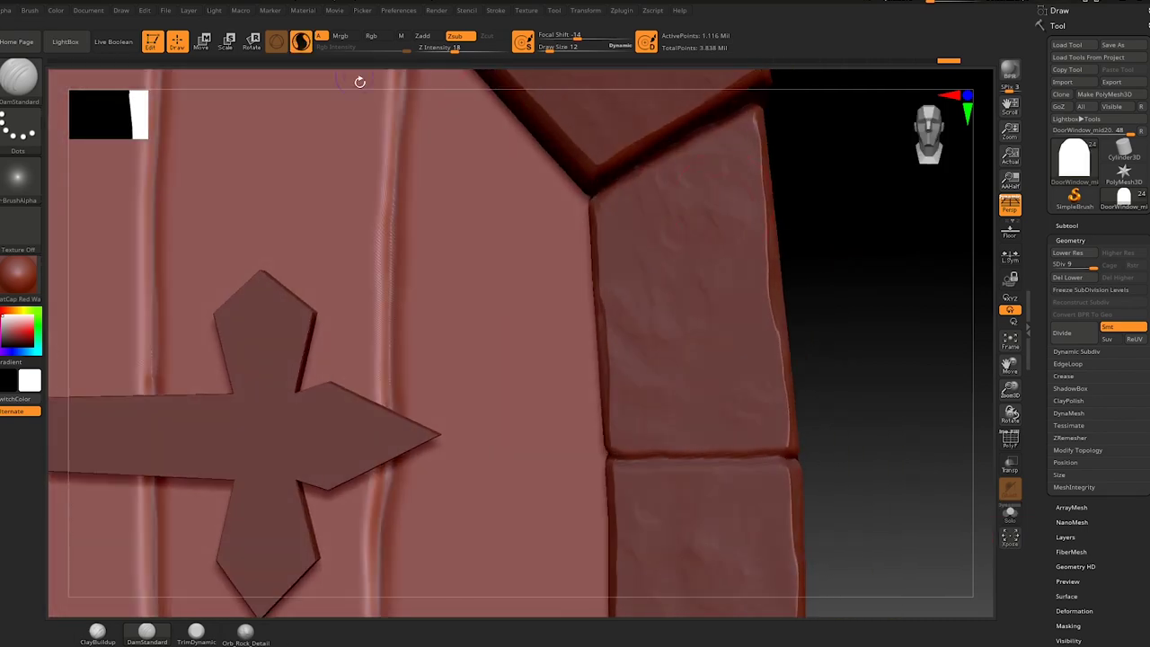
- Delete the planks' lower subdivision levels, isolate them, and set brush size to 7
click(301, 41)
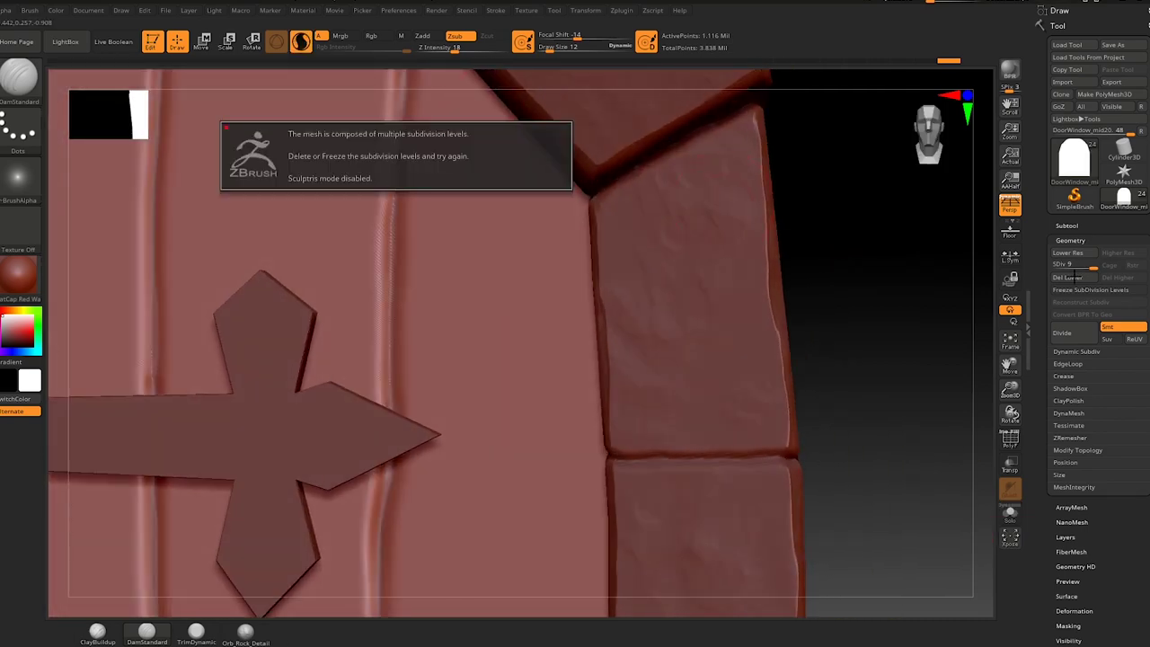
click(1069, 277)
right_drag(389, 173, 367, 113)
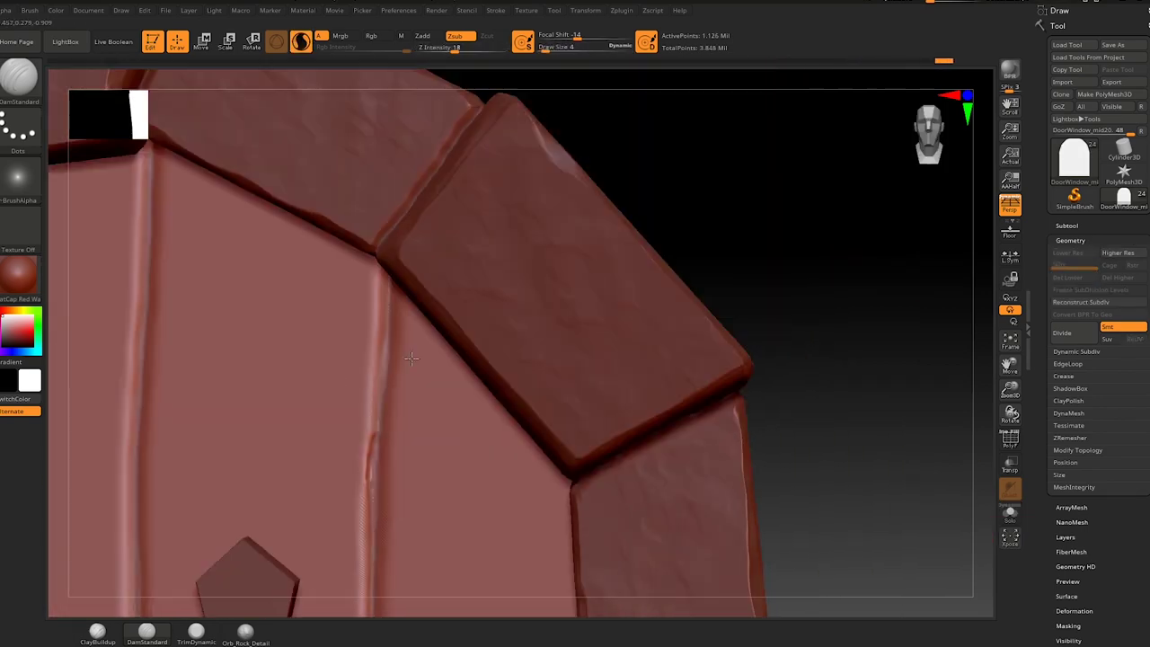
alt+right_drag(227, 420, 303, 249)
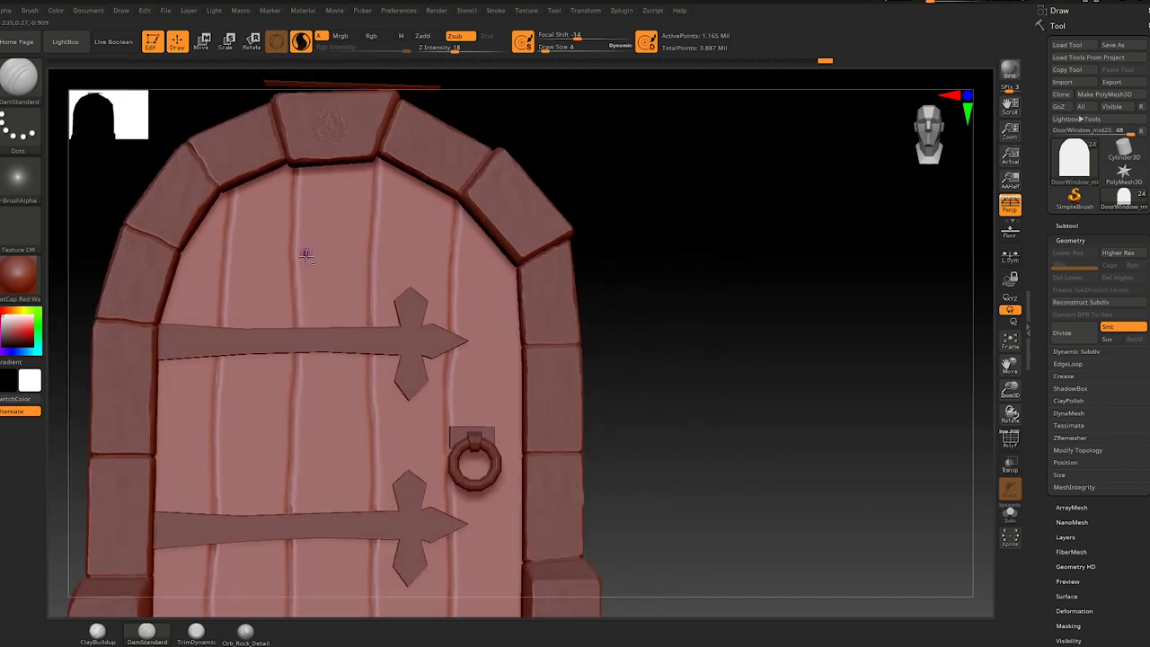
key(shift+s)
alt+right_drag(182, 402, 241, 324)
drag(545, 49, 548, 49)
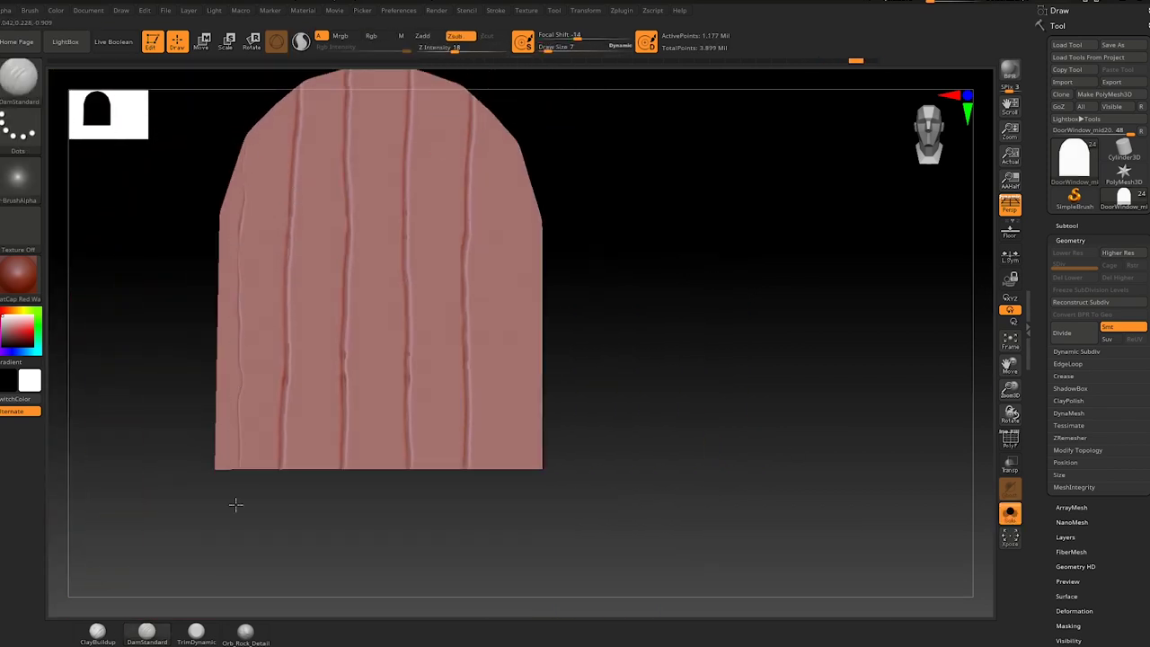
right_drag(256, 407, 307, 215)
right_drag(313, 328, 352, 114)
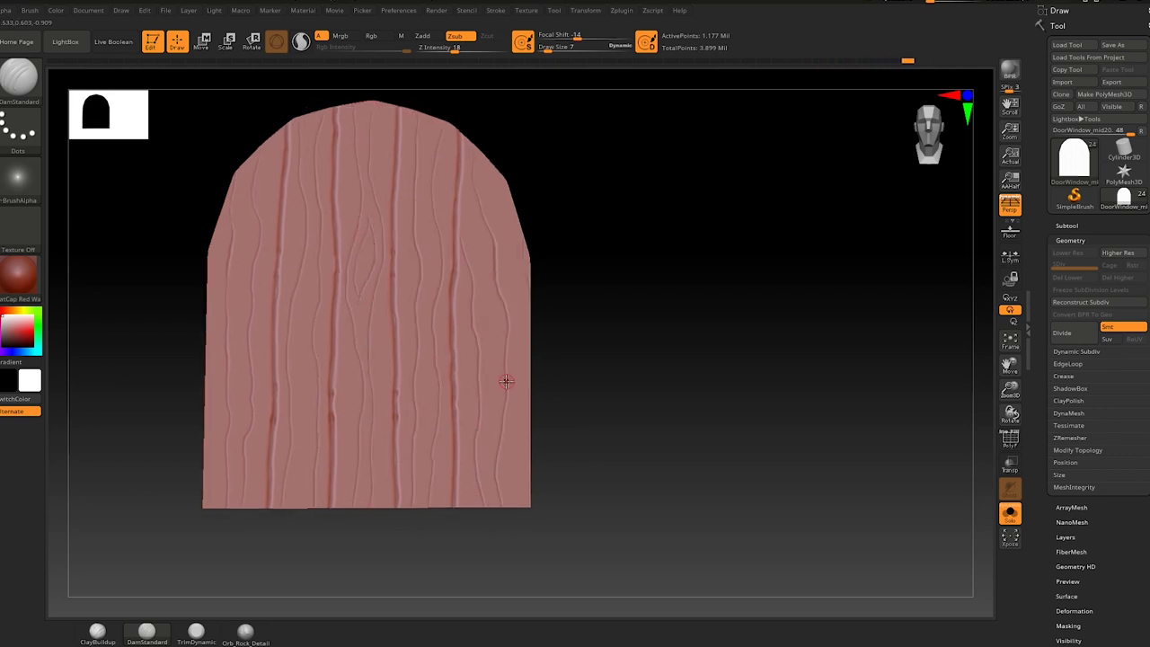
ctrl+right_drag(505, 381, 509, 315)
right_drag(448, 209, 429, 184)
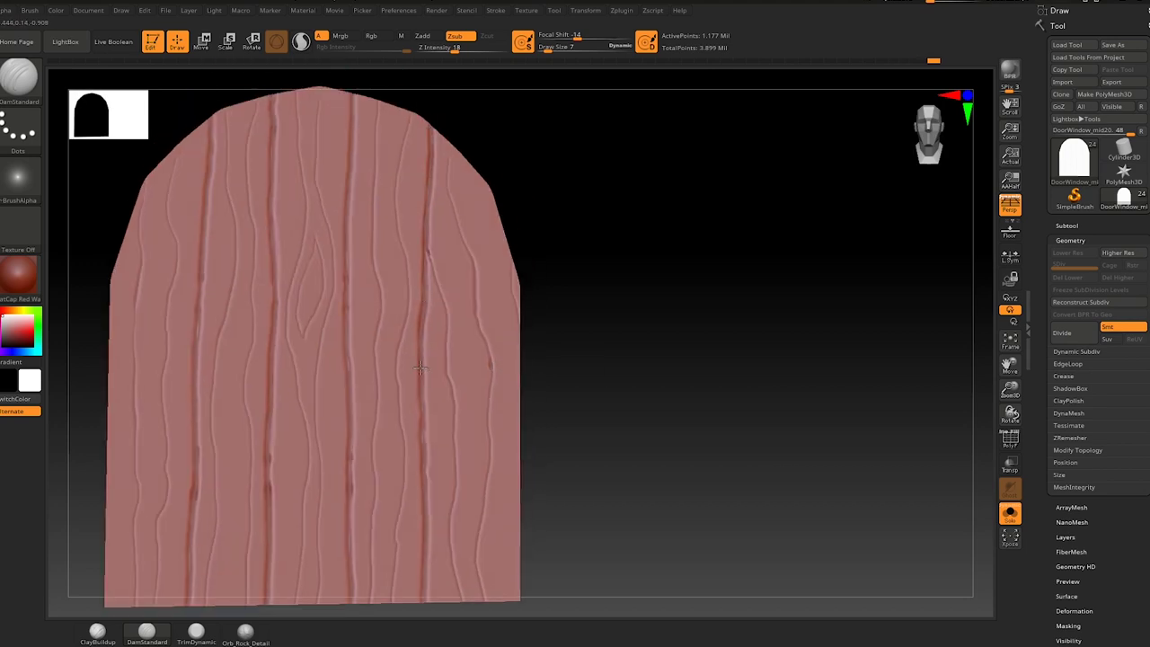
click(1010, 516)
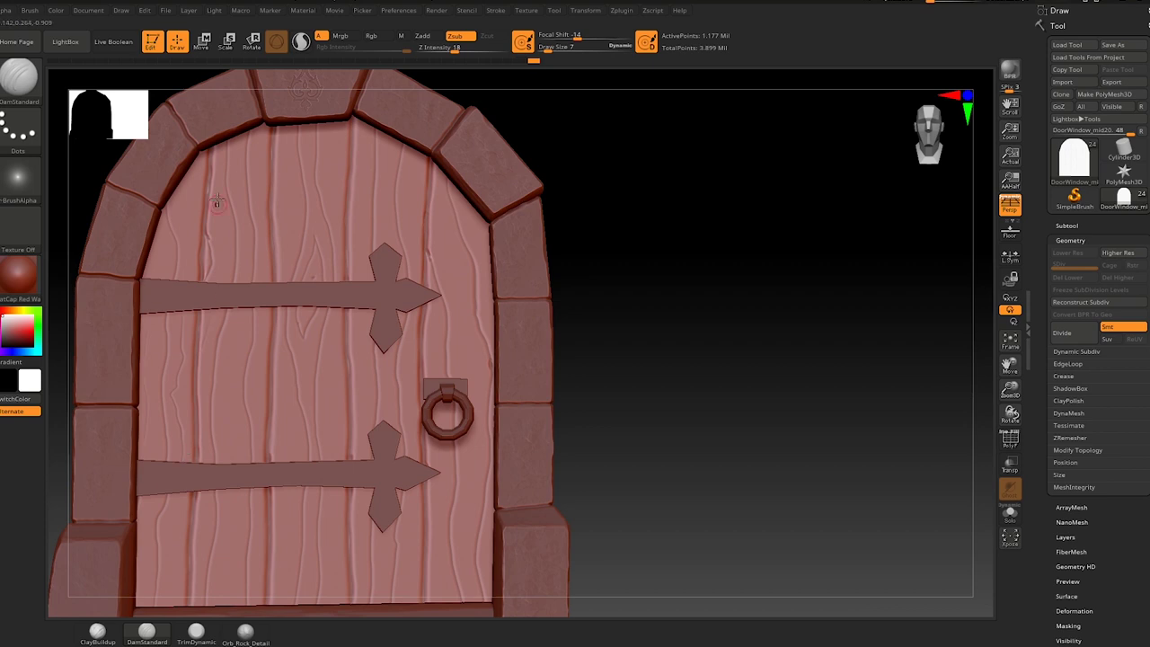
- Carve a diagonal slash into the planks with Orb_Slash03 at strength 8
key(ctrl+shift+s)
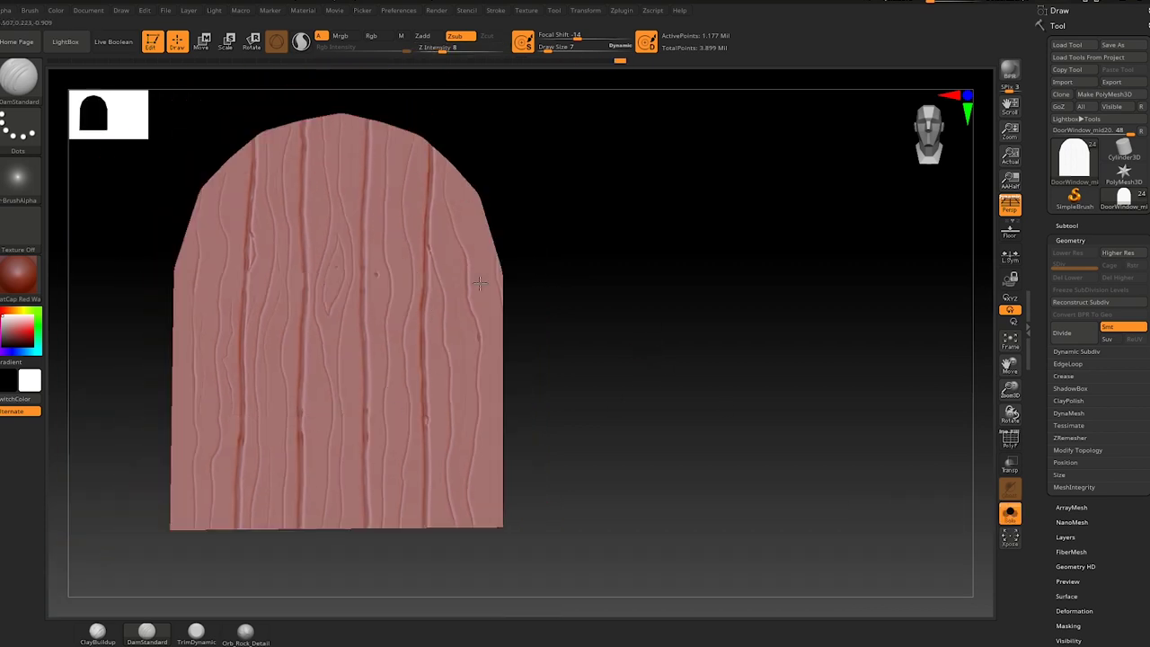
key(ctrl+shift+s)
alt+drag(539, 314, 306, 313)
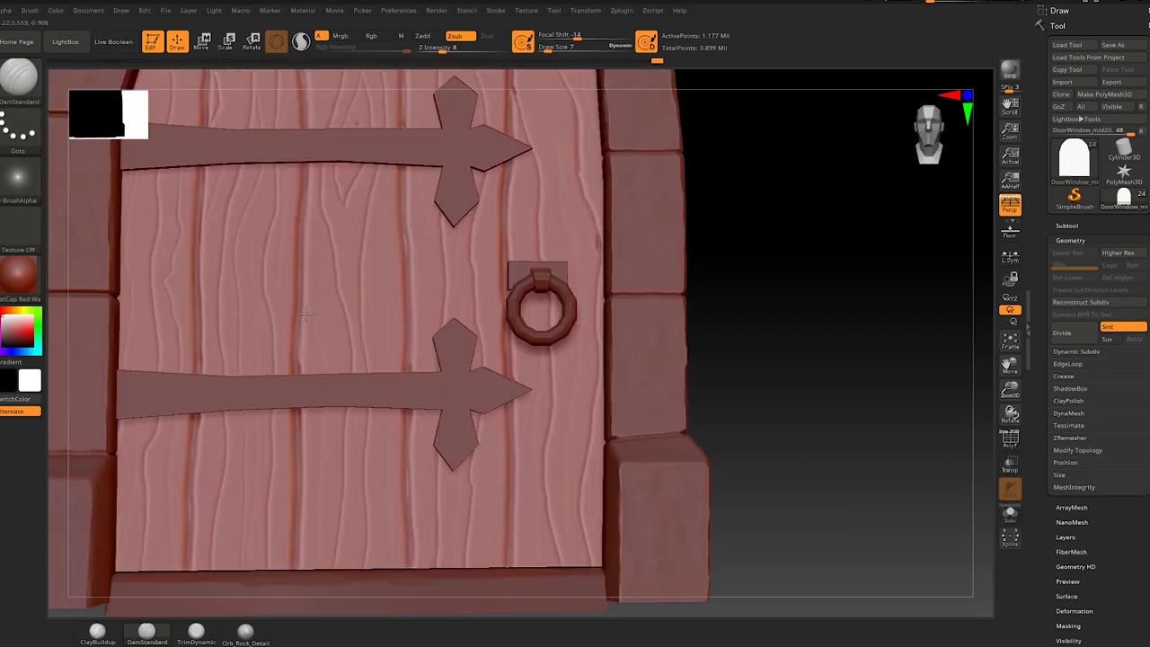
alt+drag(210, 311, 105, 381)
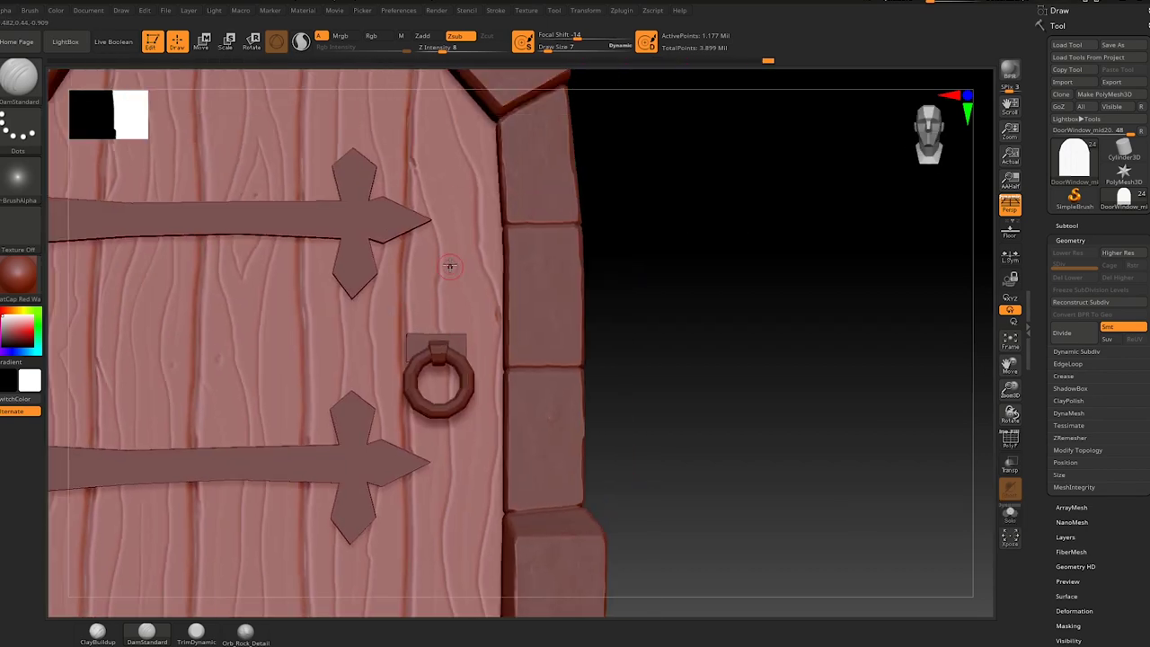
key(b)
click(527, 260)
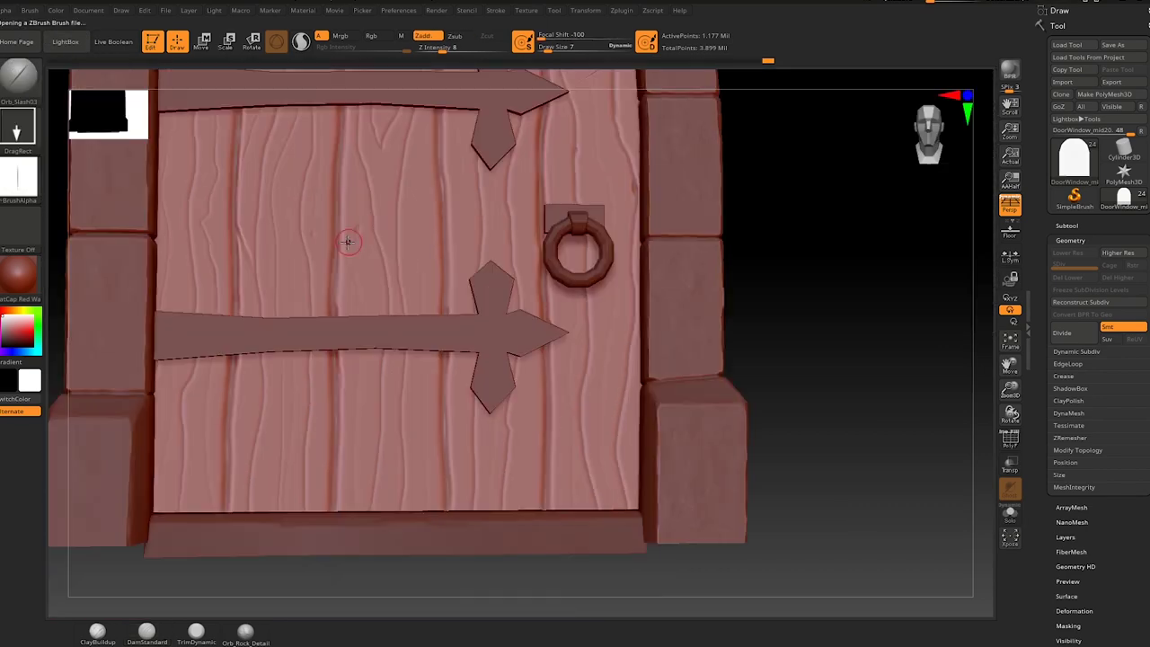
key(b)
drag(310, 162, 436, 297)
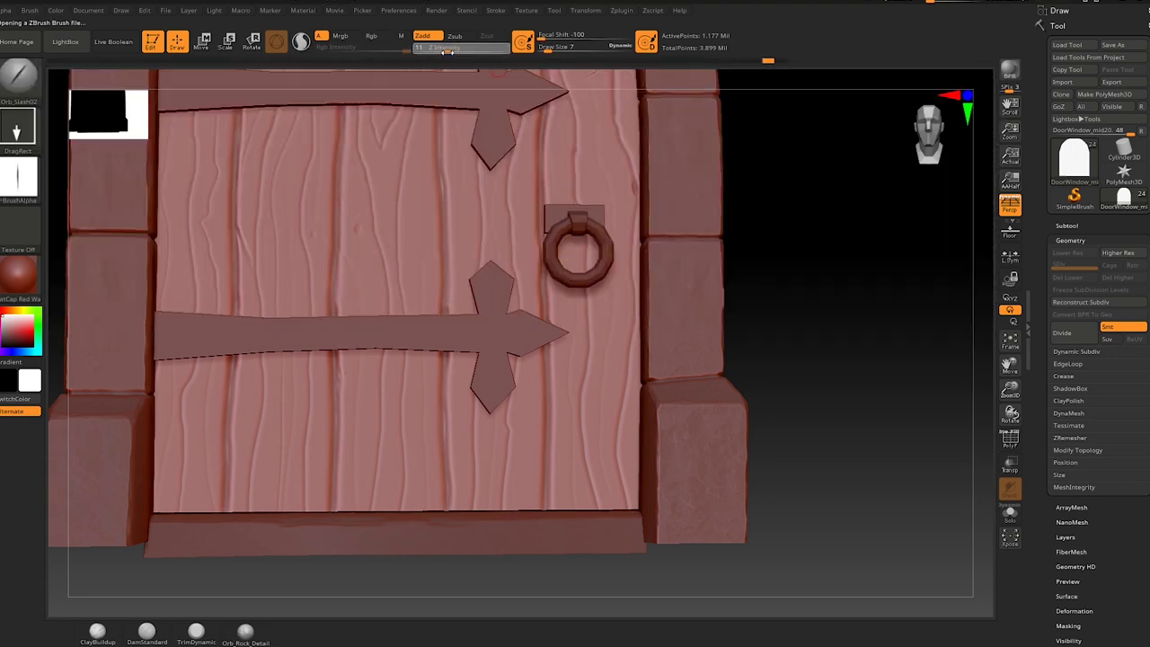
drag(446, 51, 440, 51)
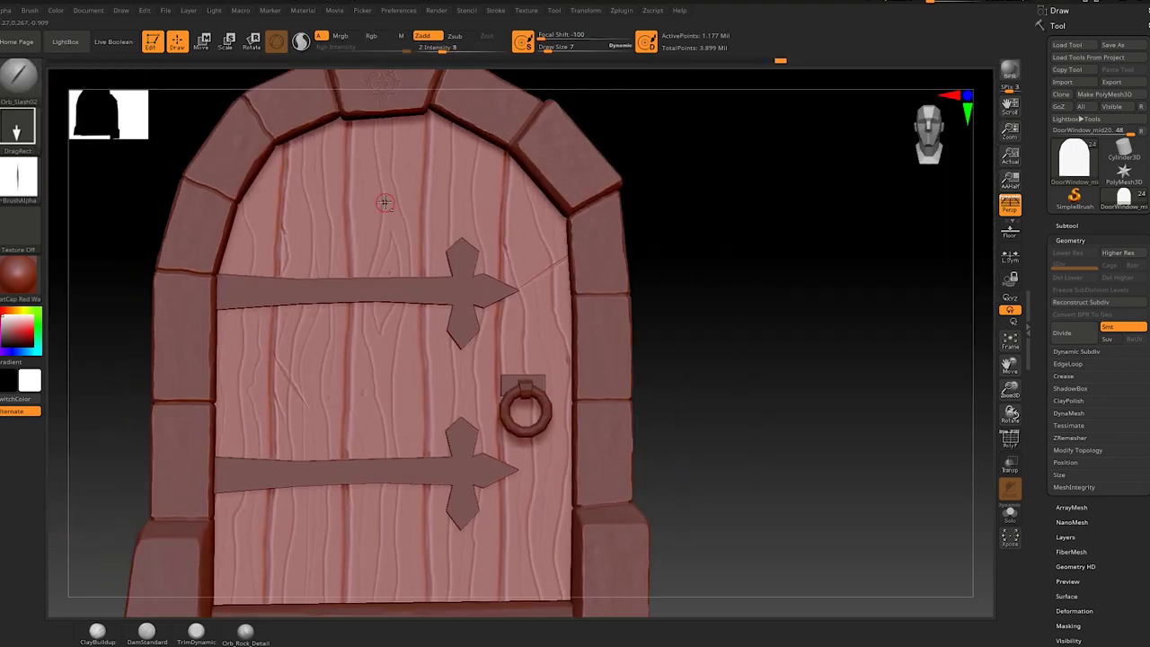
- Save the project as DoorWindow.ZPR in the SmallHouse folder
key(ctrl+s)
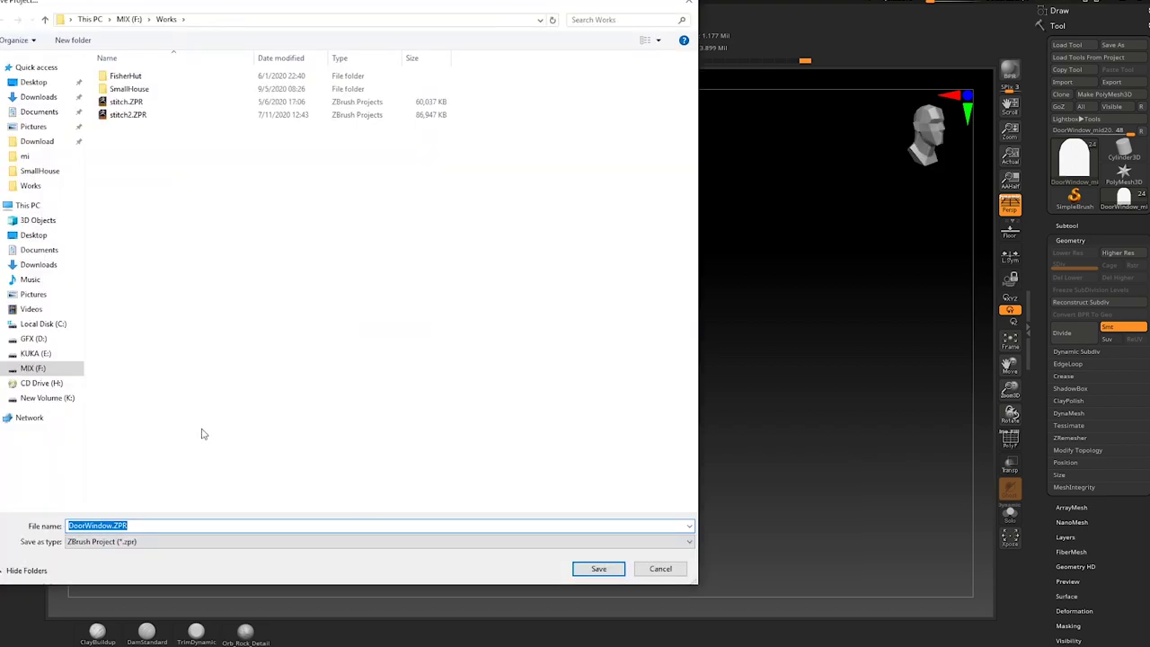
double_click(128, 88)
click(599, 568)
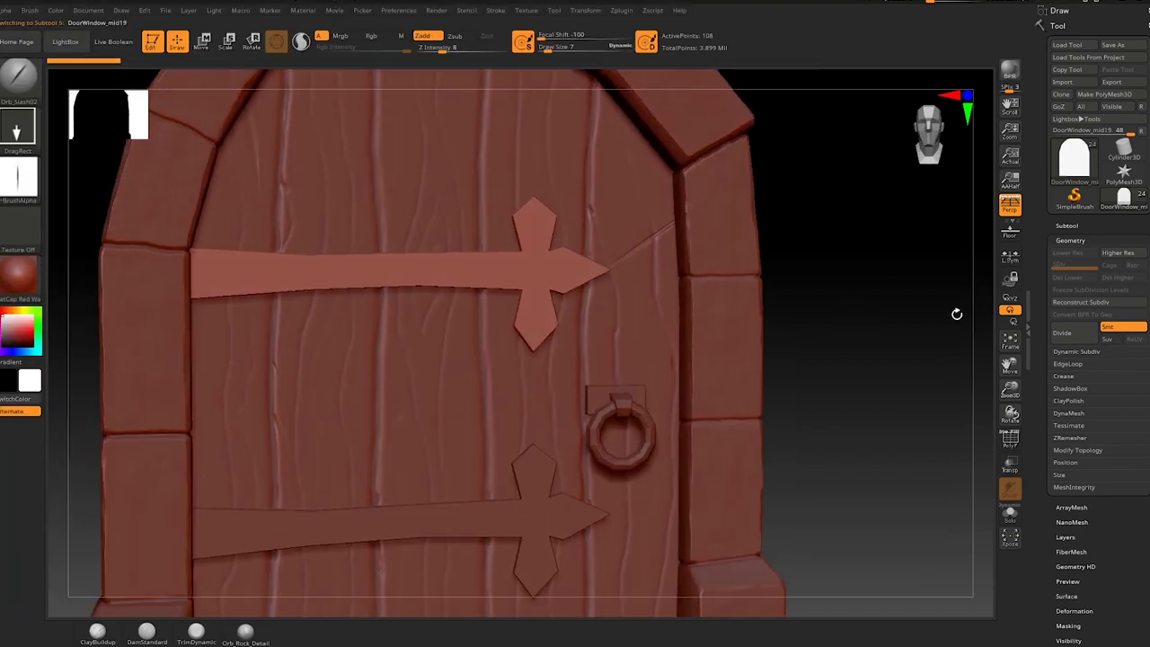
click(196, 631)
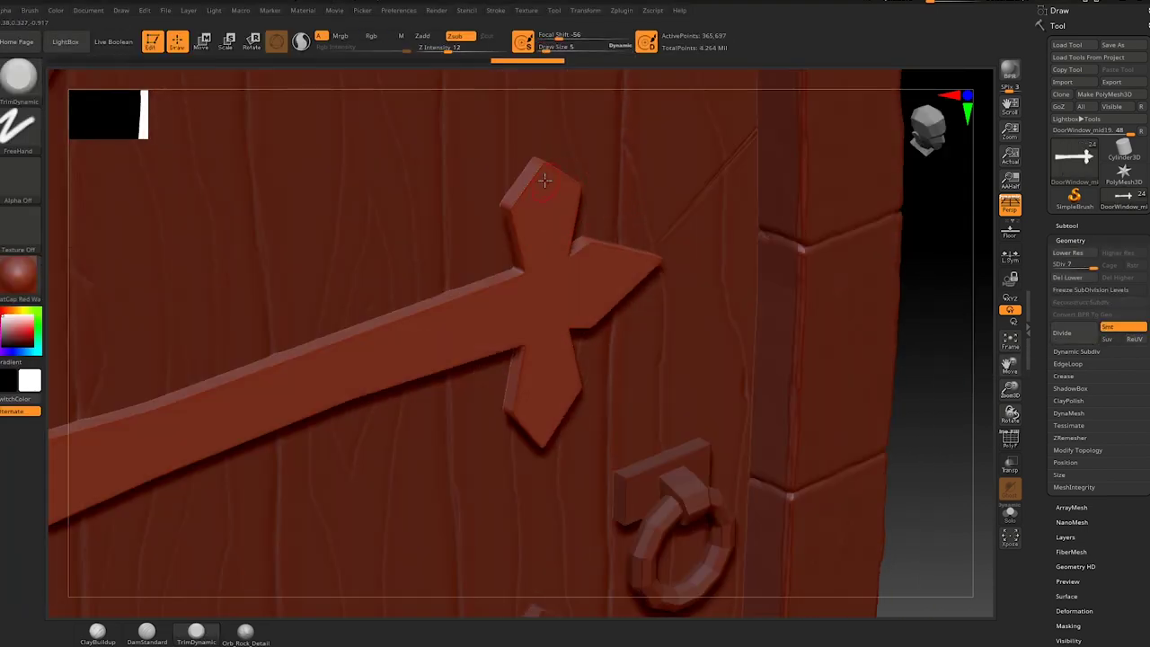
mouse_move(535, 194)
right_down()
mouse_move(579, 210)
mouse_move(539, 476)
mouse_move(340, 212)
right_up()
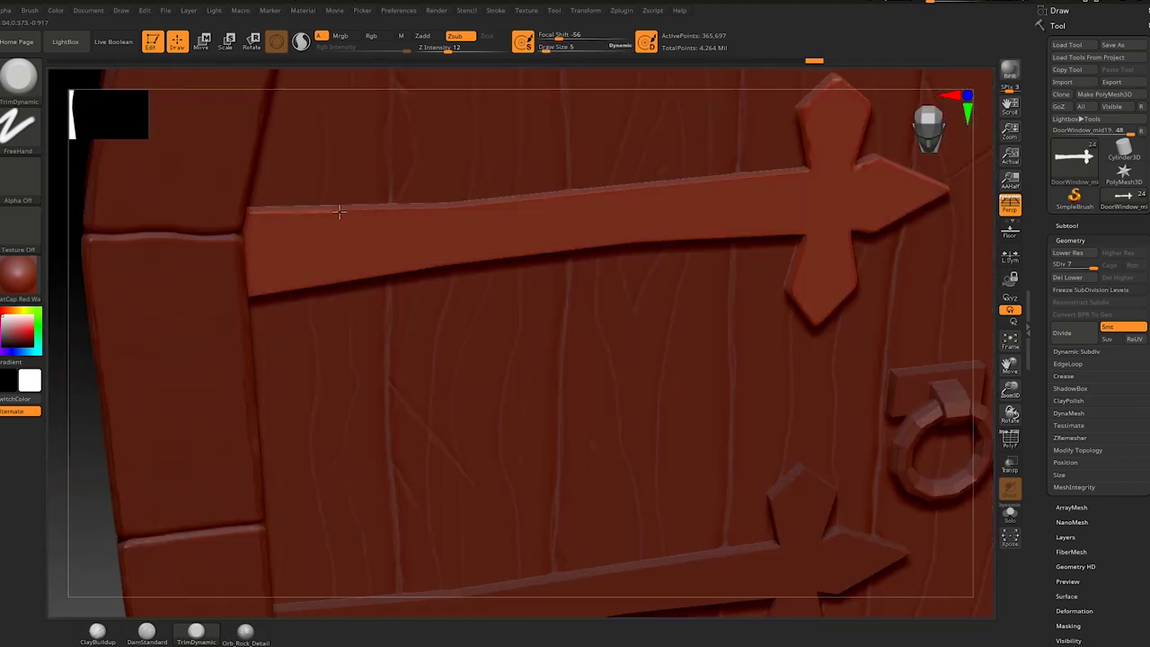
right_drag(717, 181, 280, 143)
right_drag(615, 200, 117, 101)
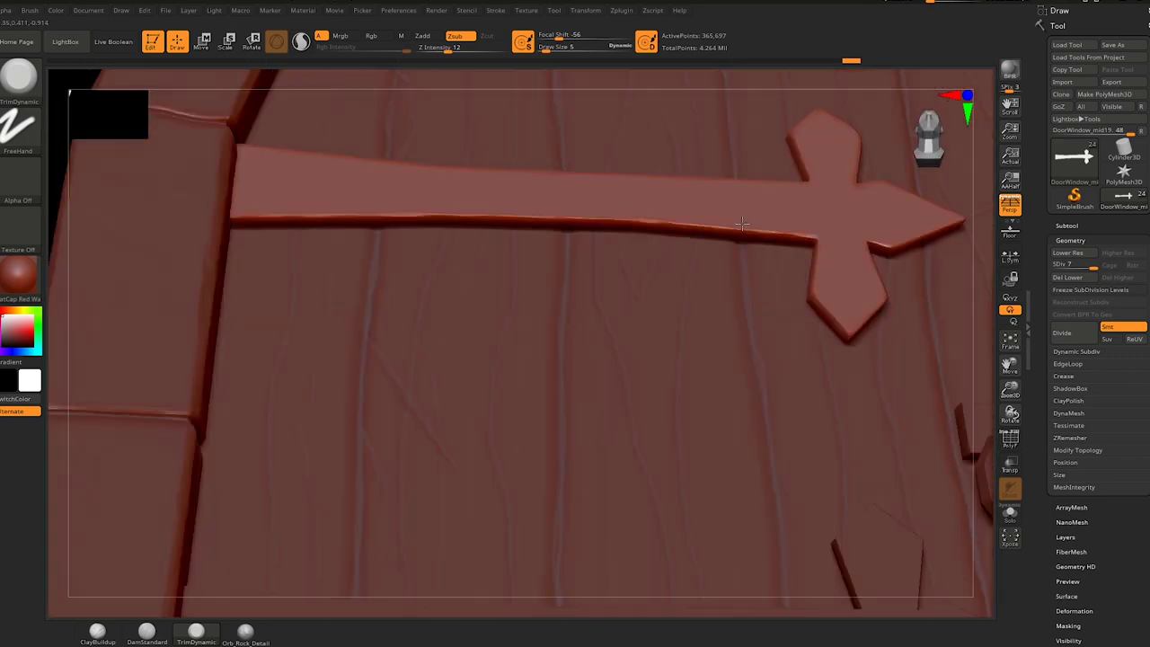
click(18, 74)
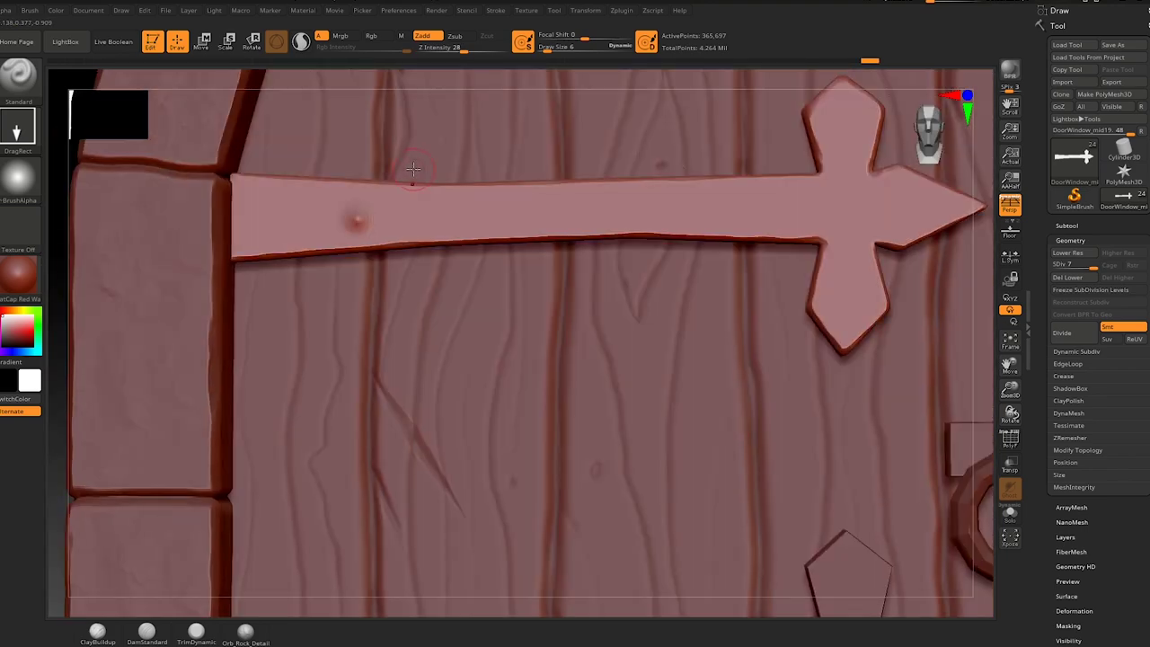
- Pick round Alpha 12, then load a BlockOutAlphas image as the rivet alpha
click(18, 178)
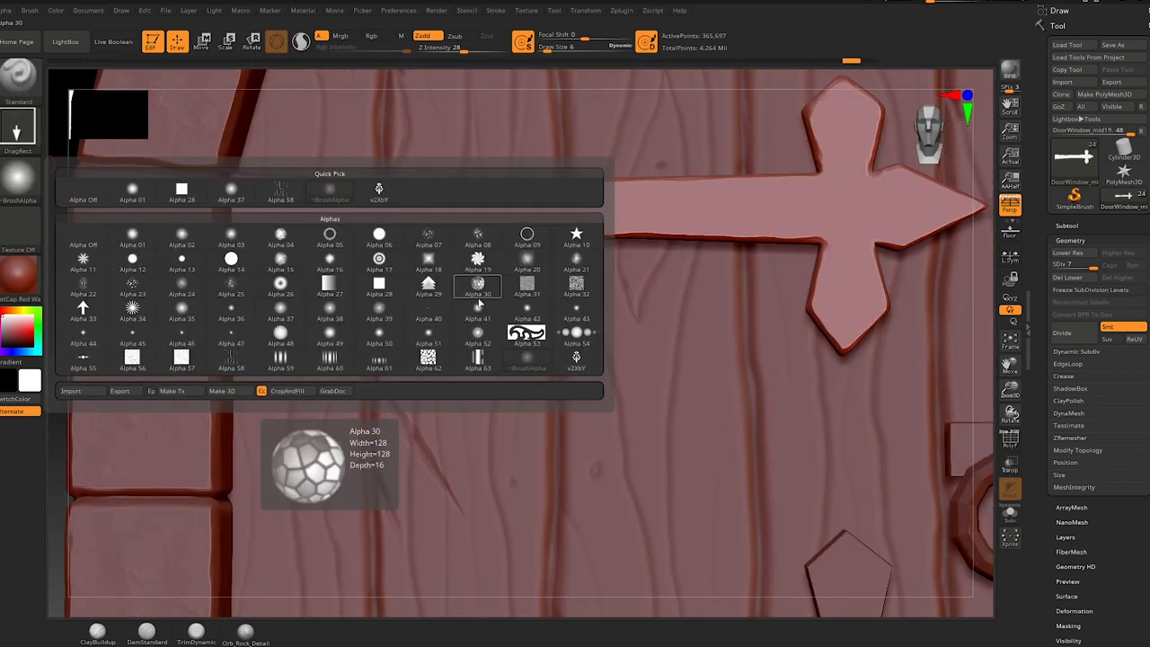
click(132, 260)
right_drag(308, 230, 353, 265)
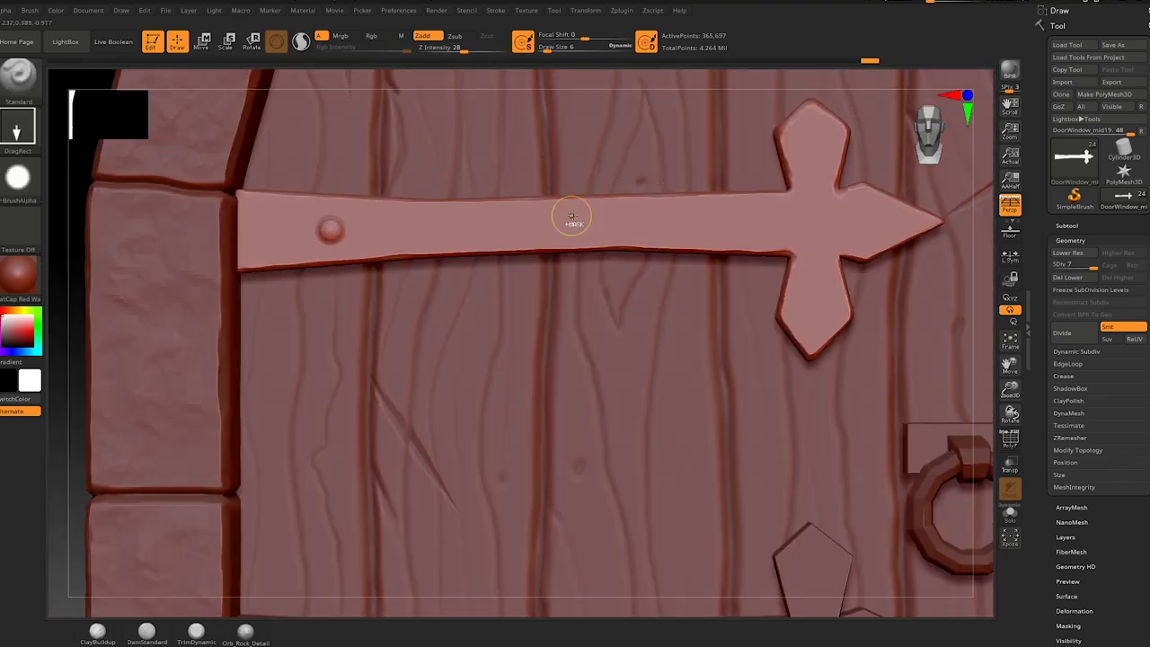
click(18, 178)
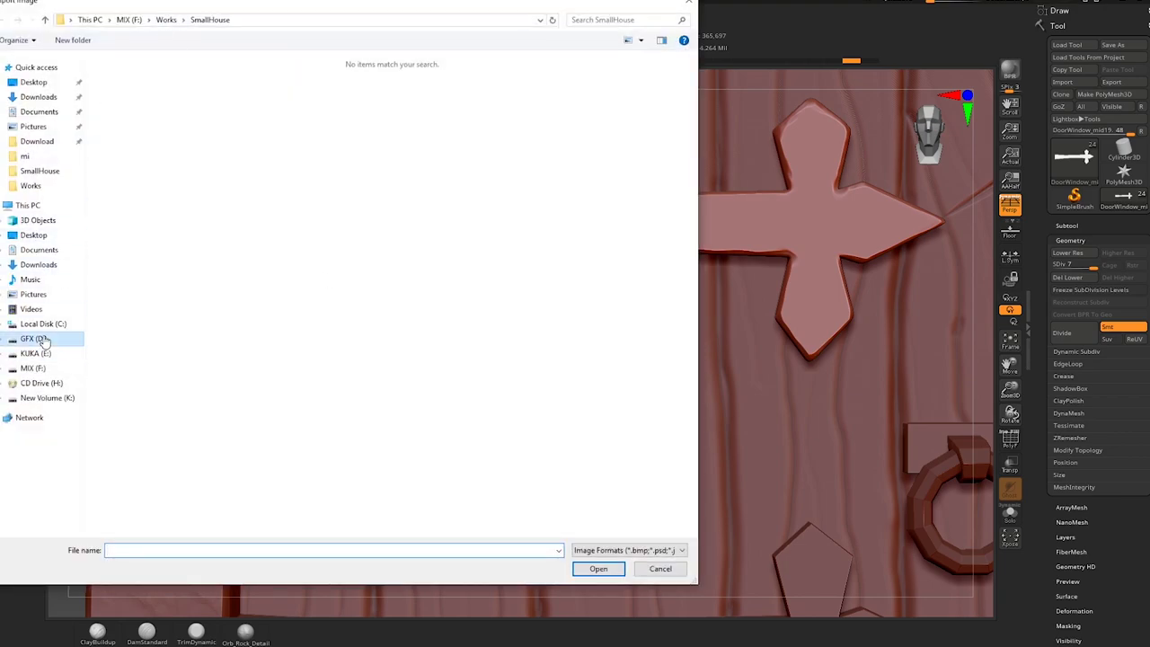
click(40, 339)
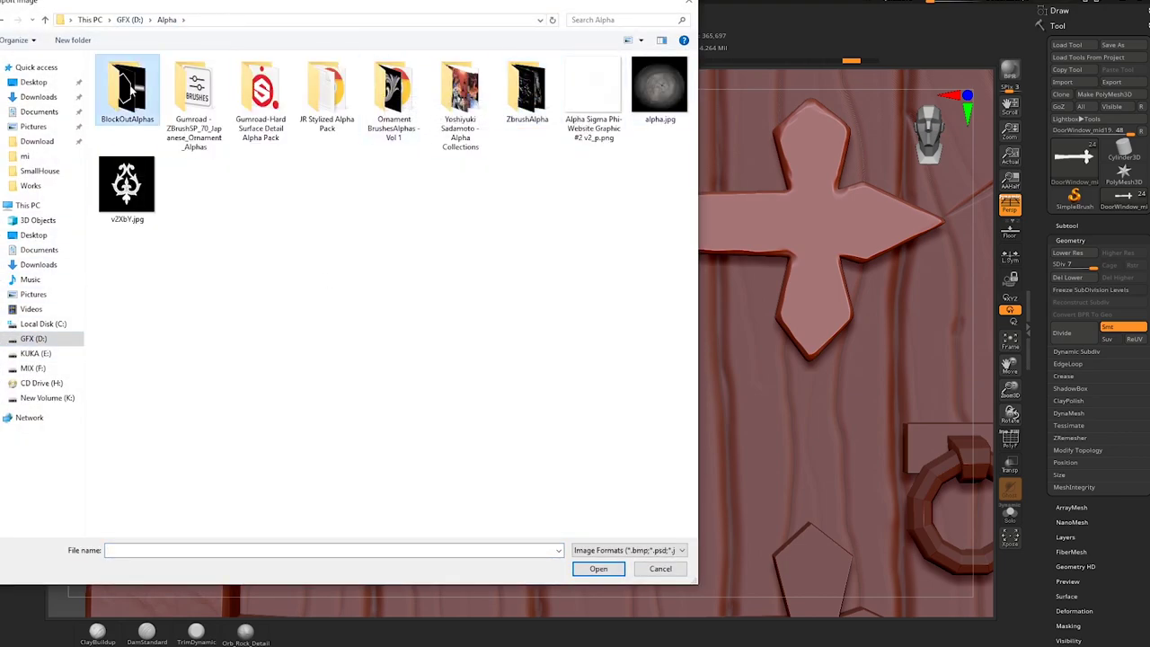
double_click(132, 86)
scroll(669, 458, down, 5)
scroll(669, 459, down, 4)
scroll(669, 458, down, 2)
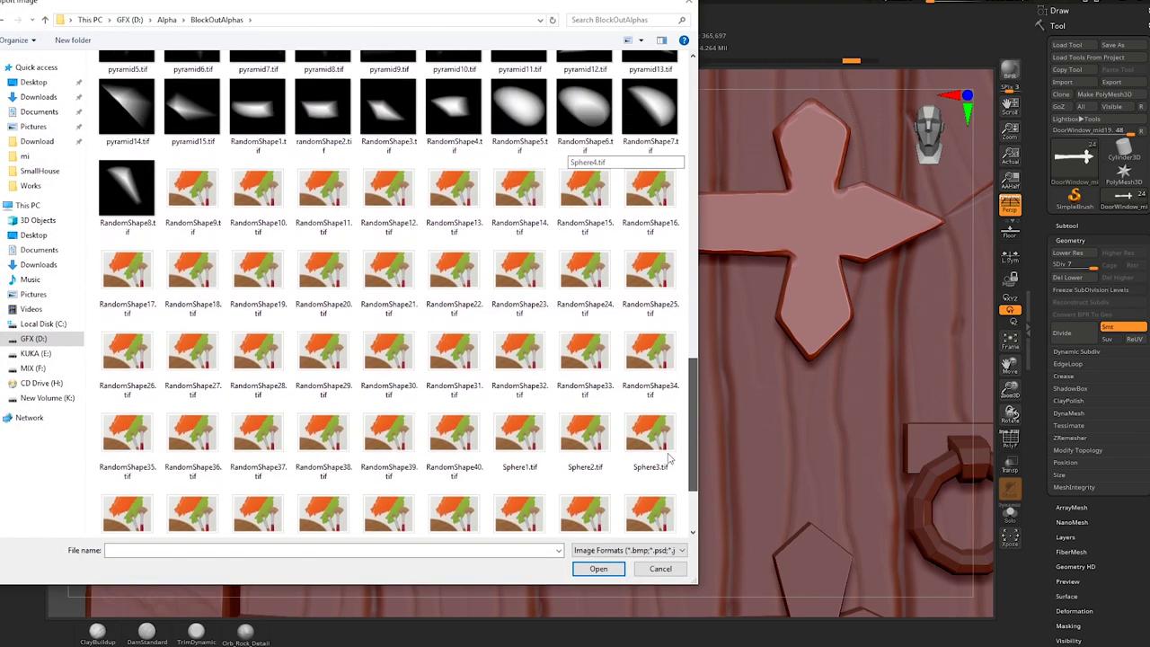
scroll(669, 458, up, 5)
double_click(585, 425)
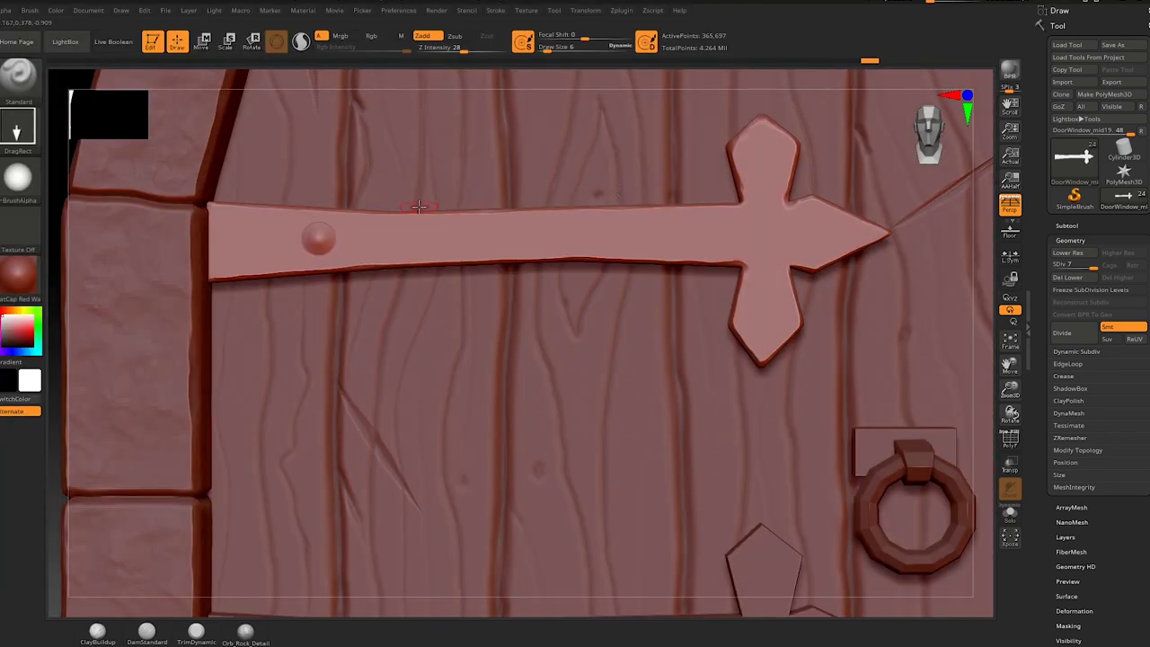
key(ctrl+z)
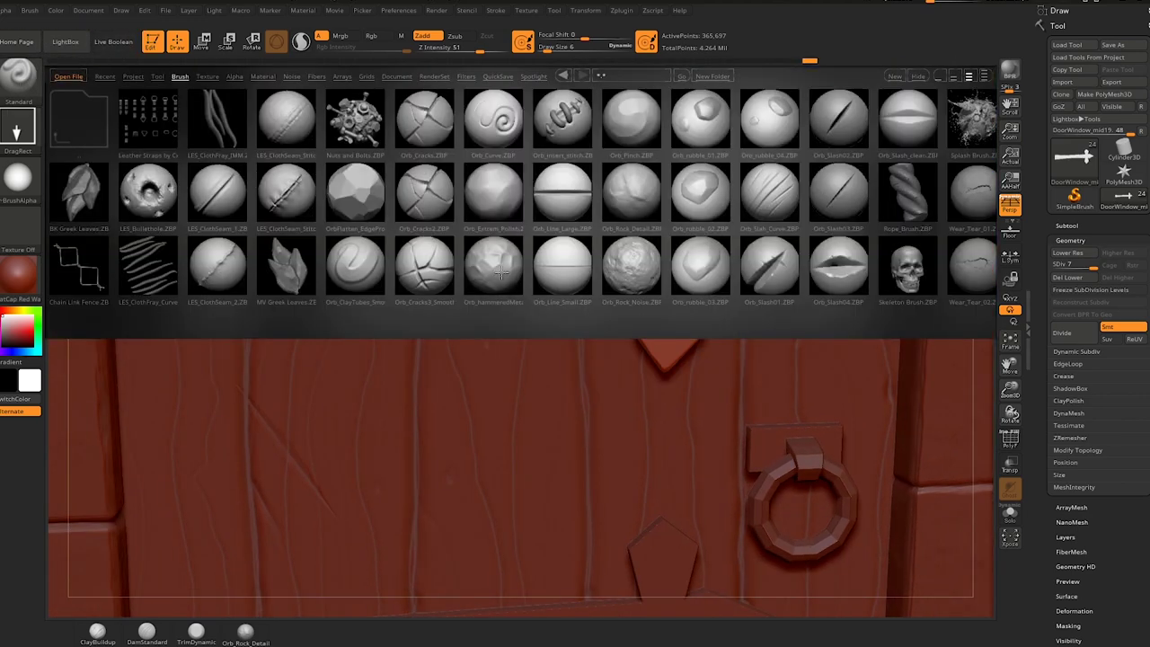
- Load the Orb_hammered brush, restore the rivet stroke, and switch to the Standard brush
double_click(257, 271)
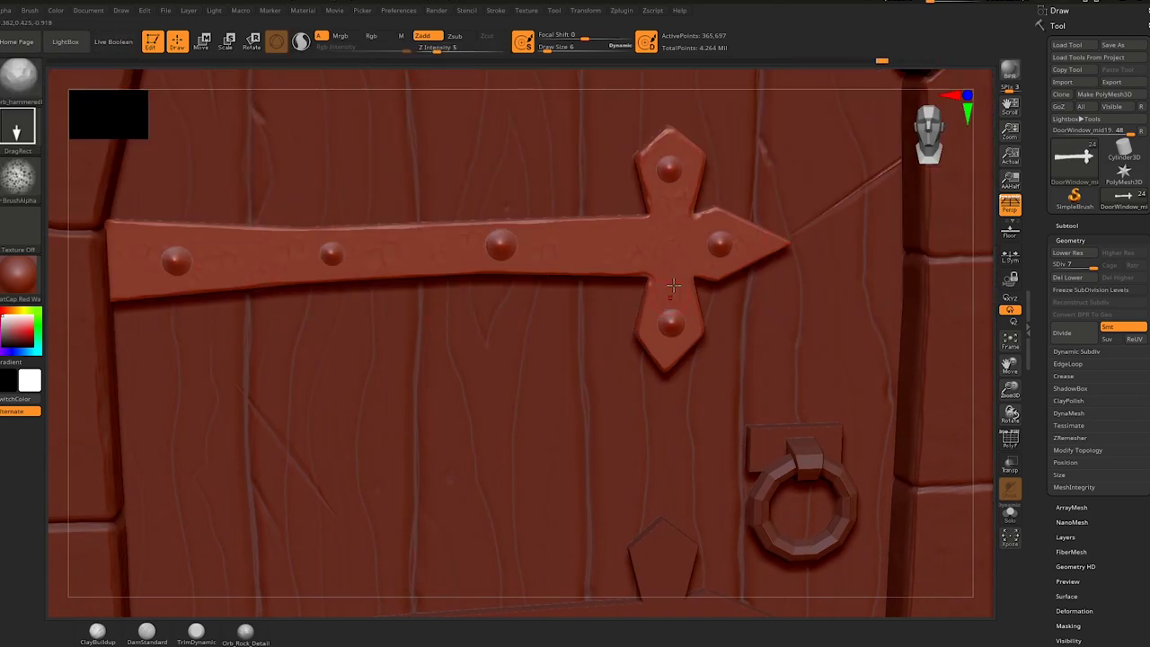
key(ctrl+shift+z)
key(b)
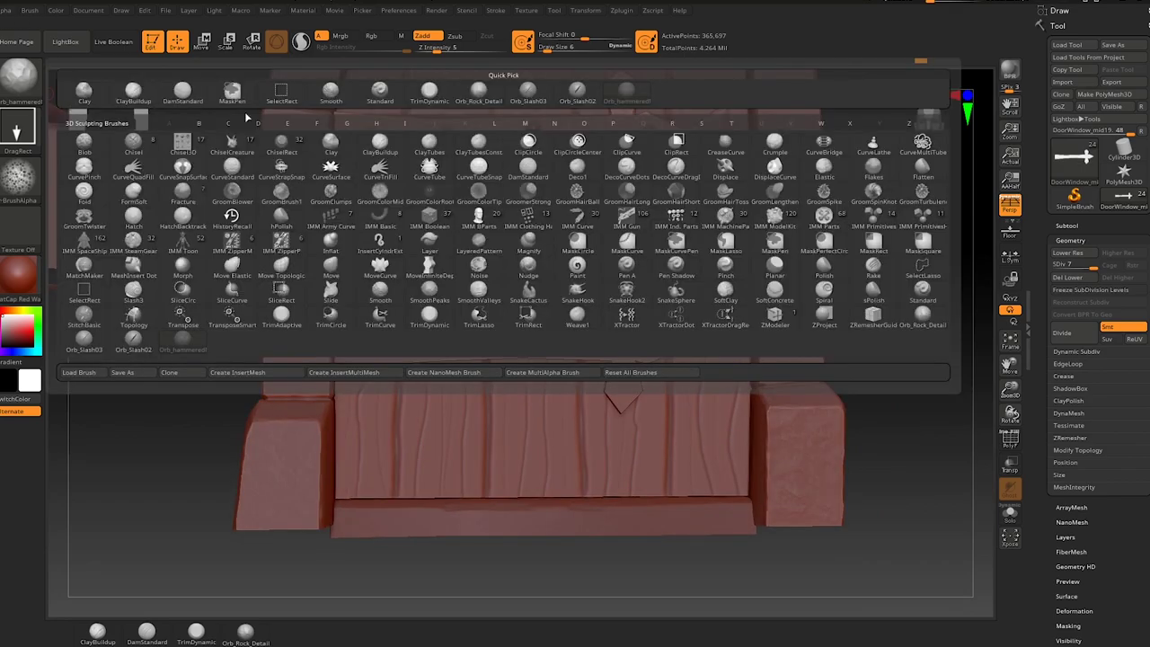
key(s)
key(t)
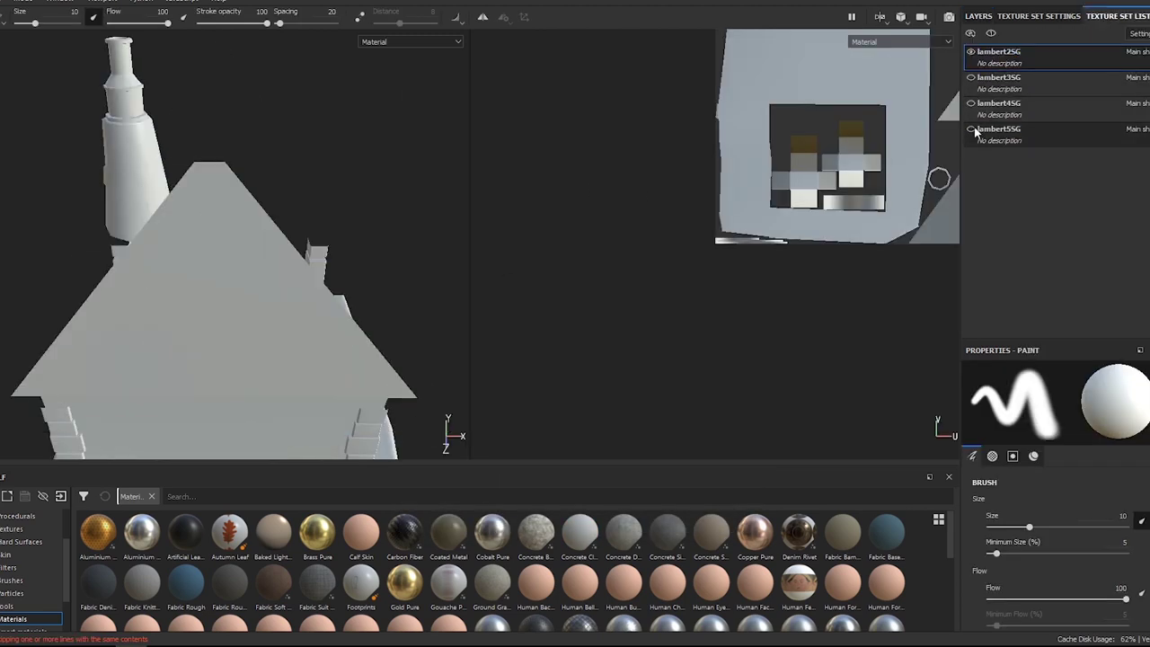
- Bake all 24 mesh maps from the high-definition OBJ meshes via Texture Set Settings
click(1037, 16)
click(1113, 323)
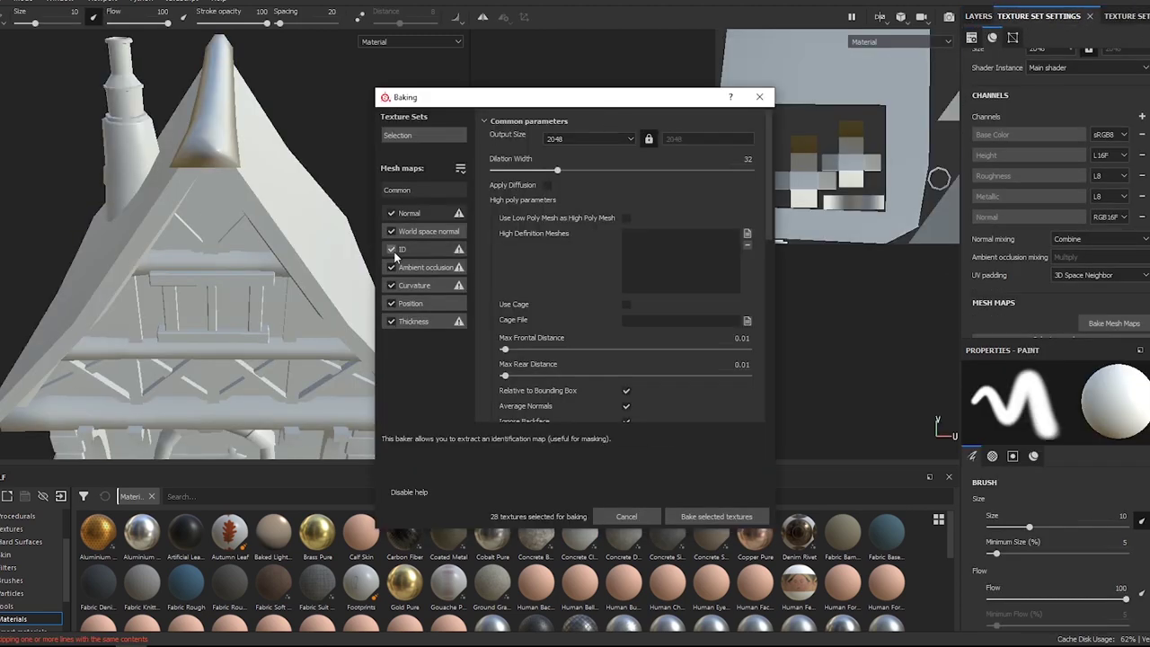
click(710, 235)
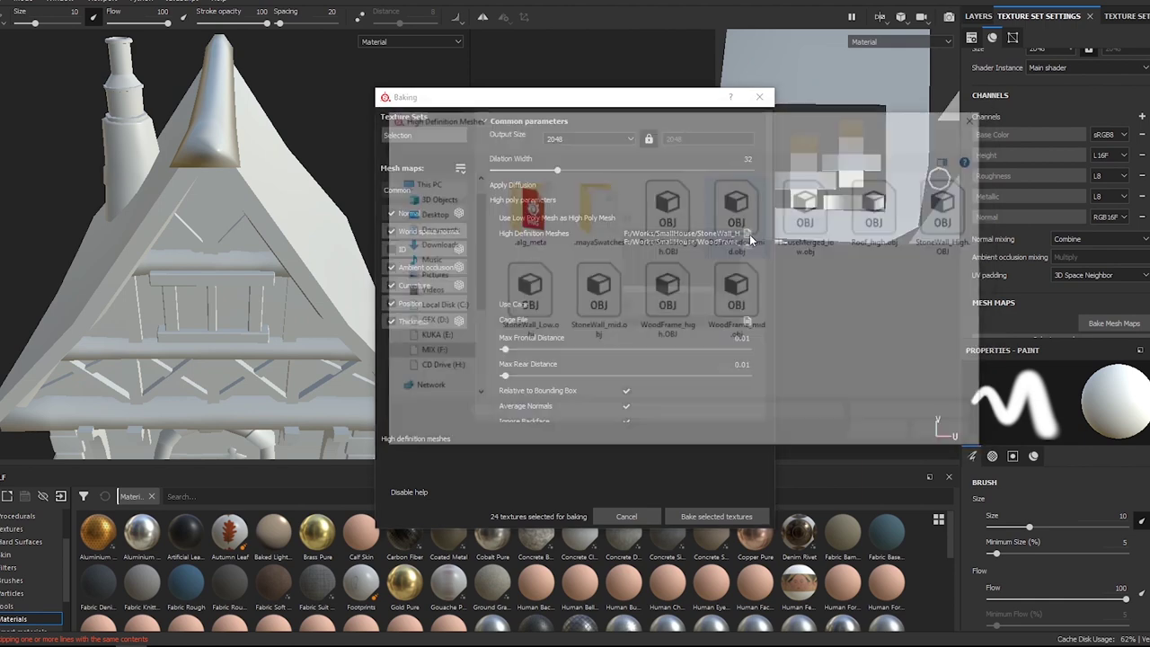
click(716, 515)
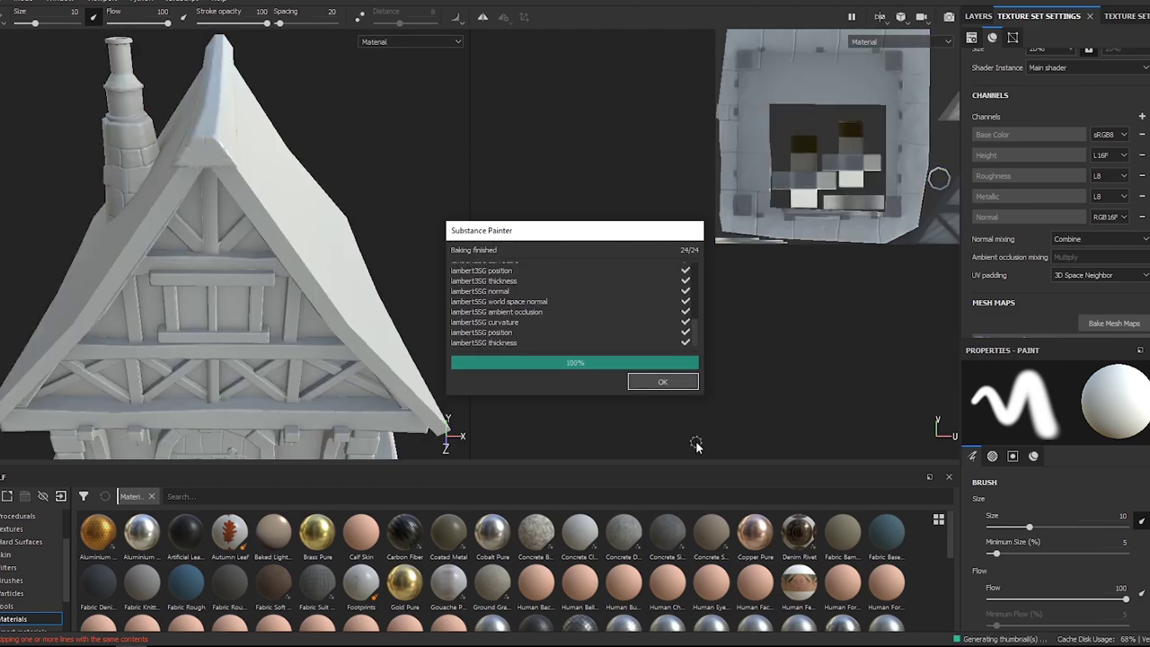
click(662, 382)
key(f)
mouse_move(380, 283)
alt+mouse_down()
mouse_move(281, 224)
mouse_move(297, 251)
alt+mouse_up()
scroll(296, 260, up, 5)
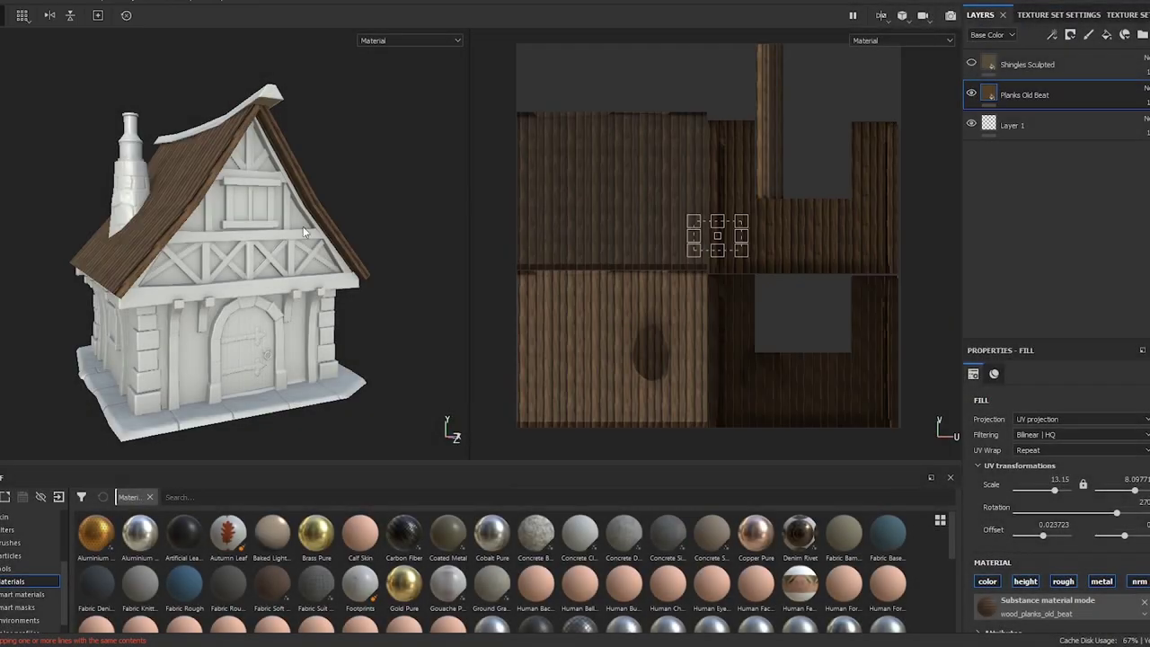
- Polygon-fill the roof UV islands in the Shingles Sculpted mask, leaving planks on the edges
click(1042, 63)
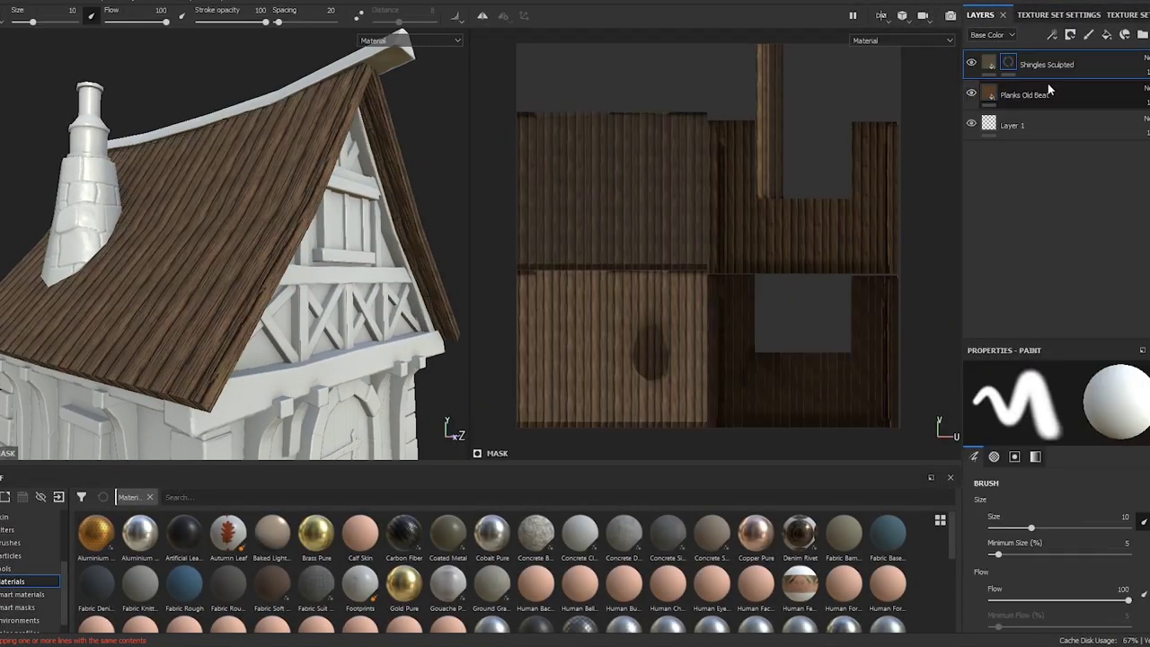
key(4)
alt+drag(345, 122, 401, 216)
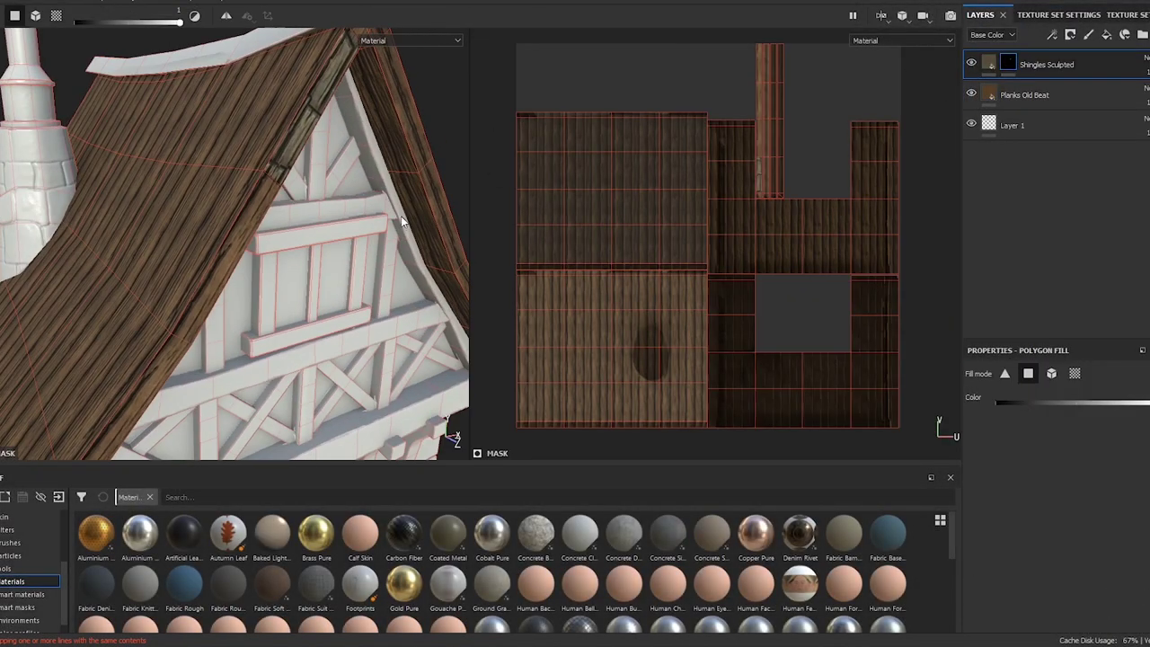
drag(197, 296, 95, 108)
drag(514, 115, 683, 262)
mouse_move(219, 317)
alt+mouse_down()
mouse_move(396, 194)
mouse_move(378, 234)
alt+mouse_up()
click(1024, 94)
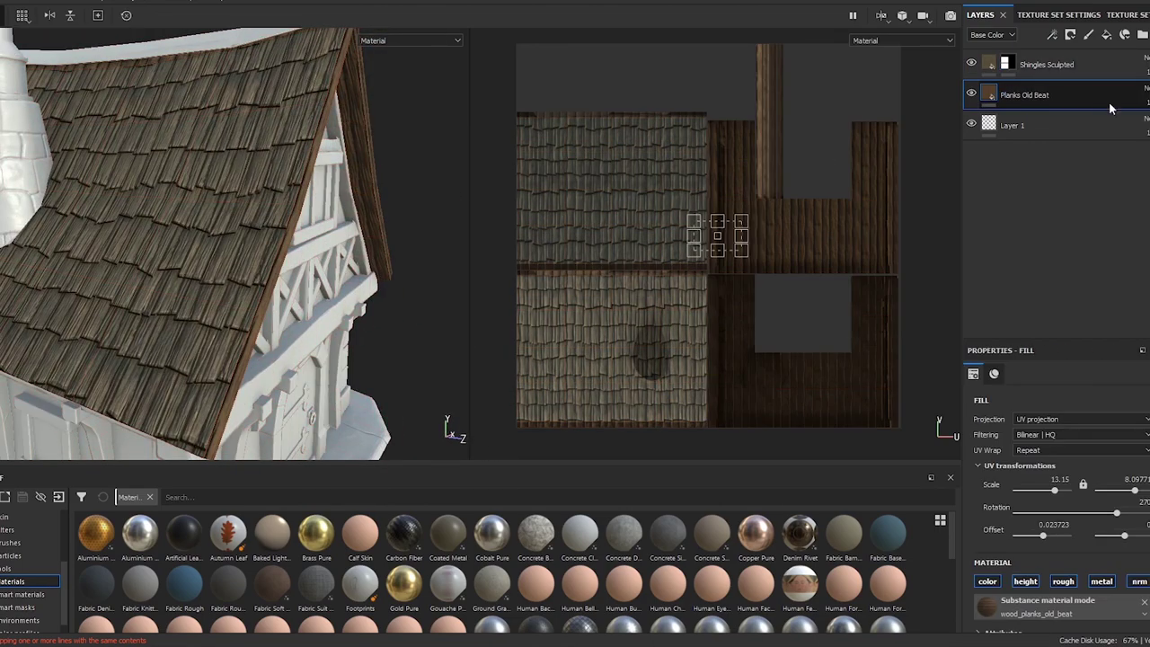
alt+drag(499, 176, 350, 382)
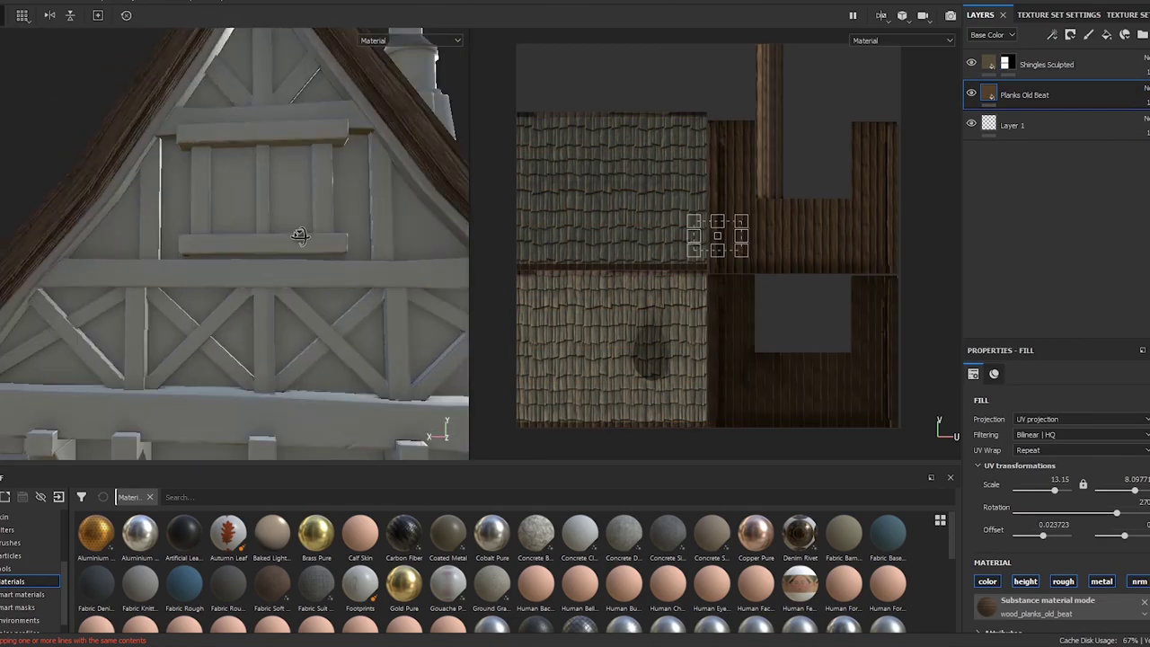
click(987, 94)
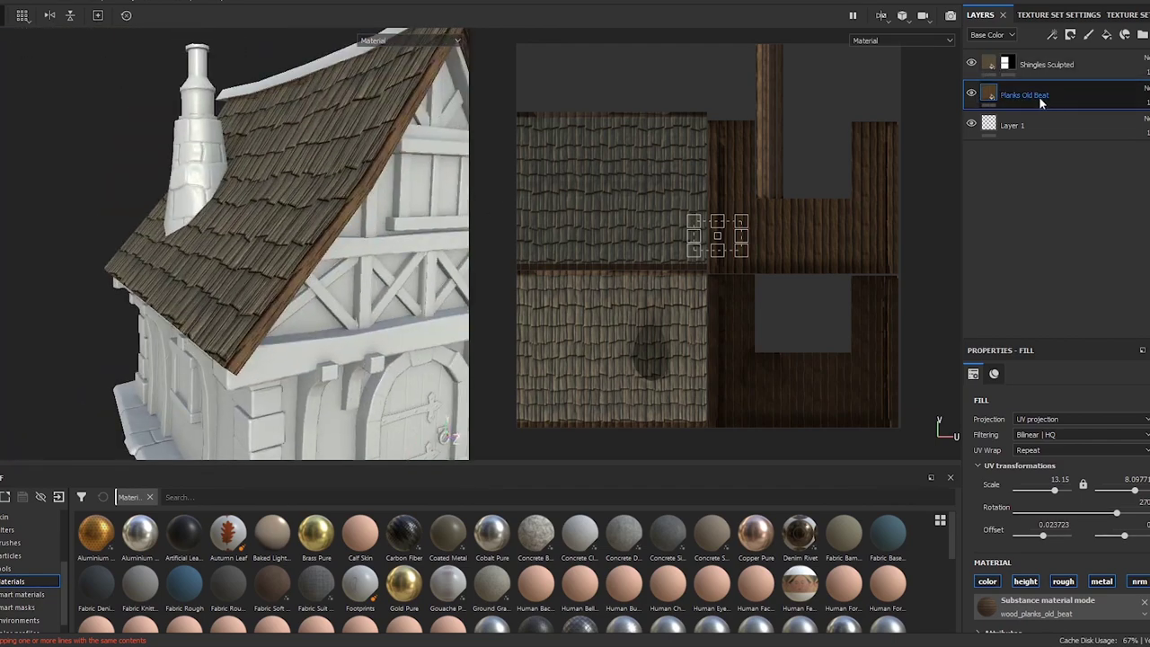
click(1005, 64)
- Set up mask painting with the Artistic Soft brush at grayscale 0
key(1)
click(9, 543)
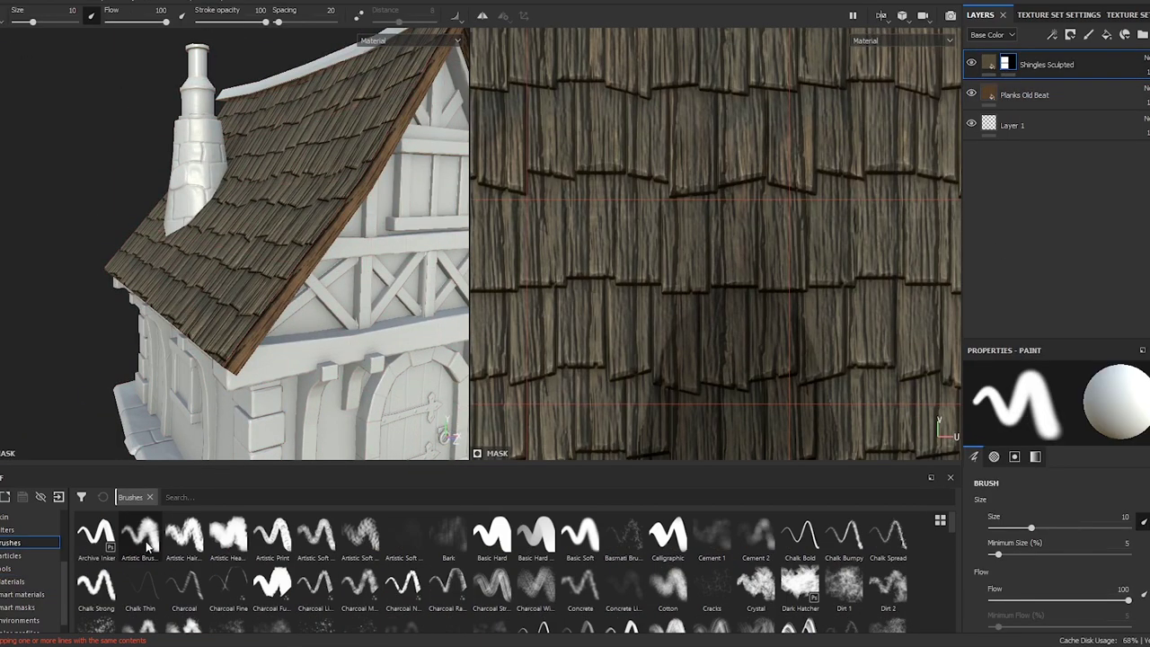
click(316, 536)
click(1014, 456)
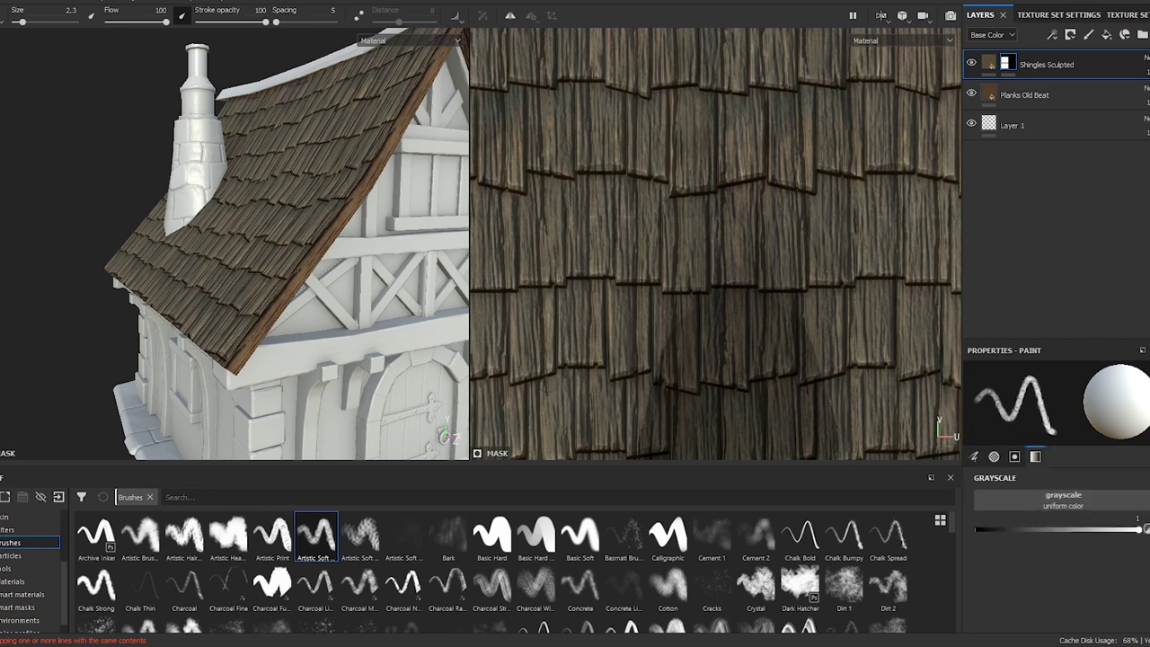
scroll(220, 266, up, 5)
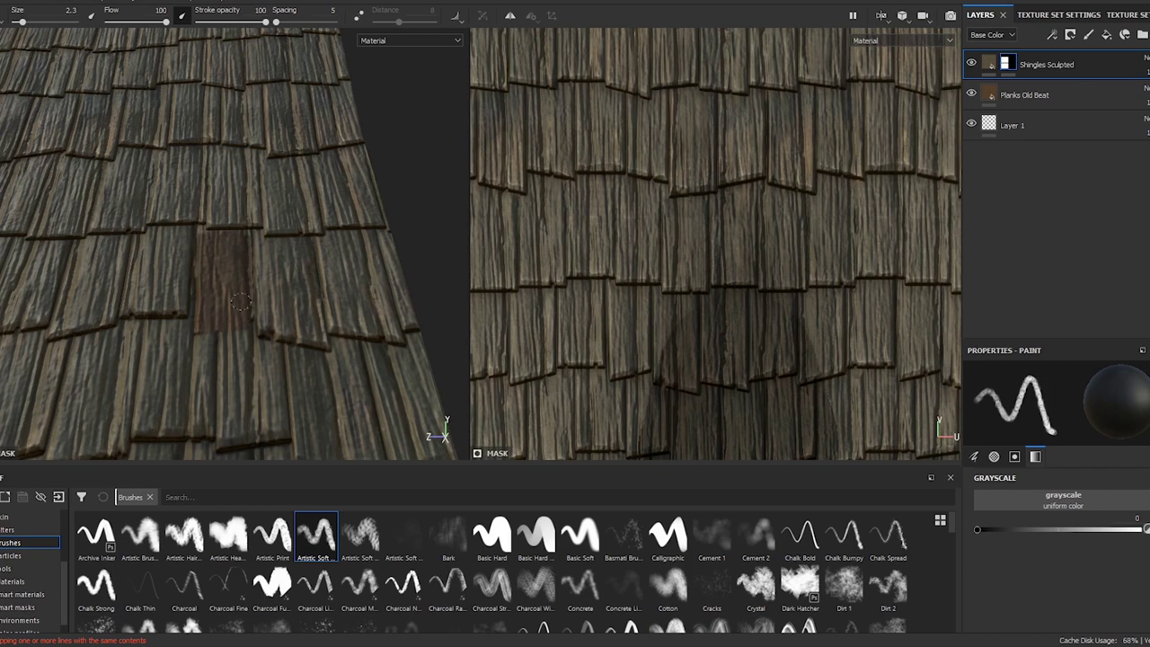
scroll(205, 322, down, 5)
scroll(269, 328, up, 2)
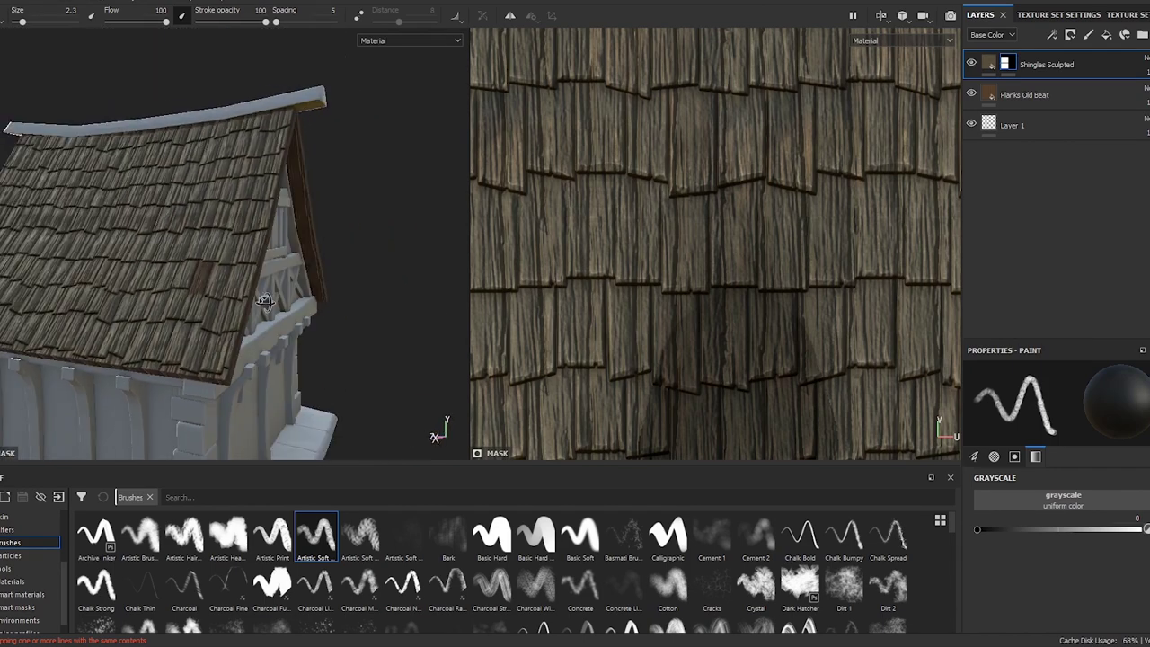
scroll(305, 333, up, 2)
scroll(325, 335, up, 1)
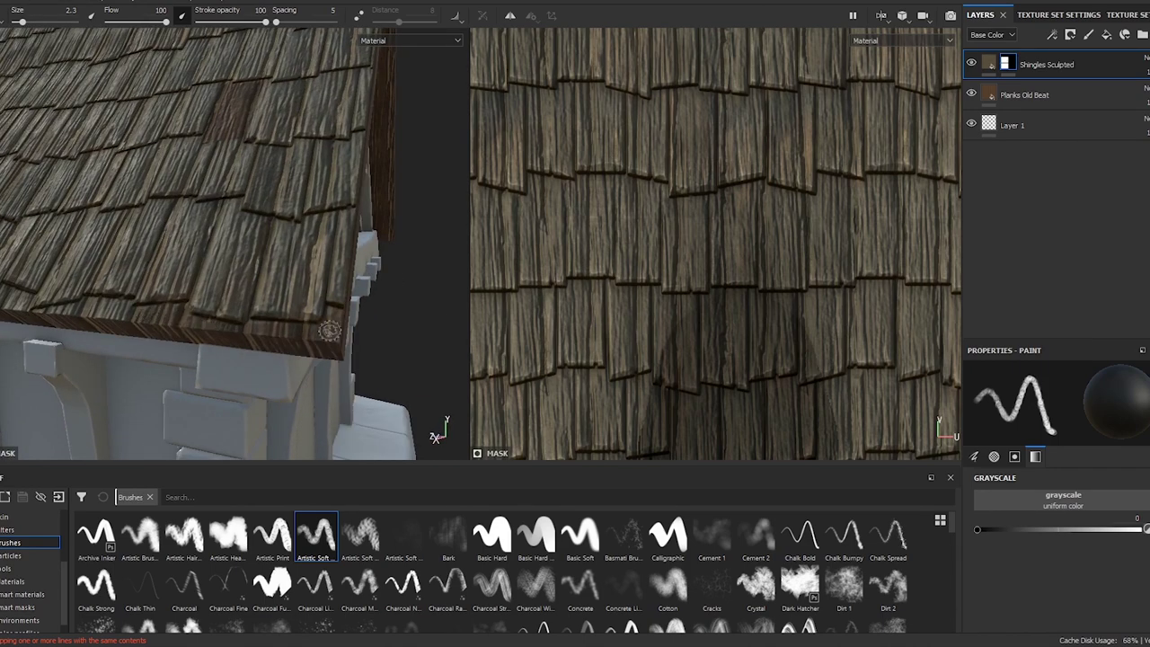
scroll(339, 283, down, 2)
scroll(269, 288, down, 2)
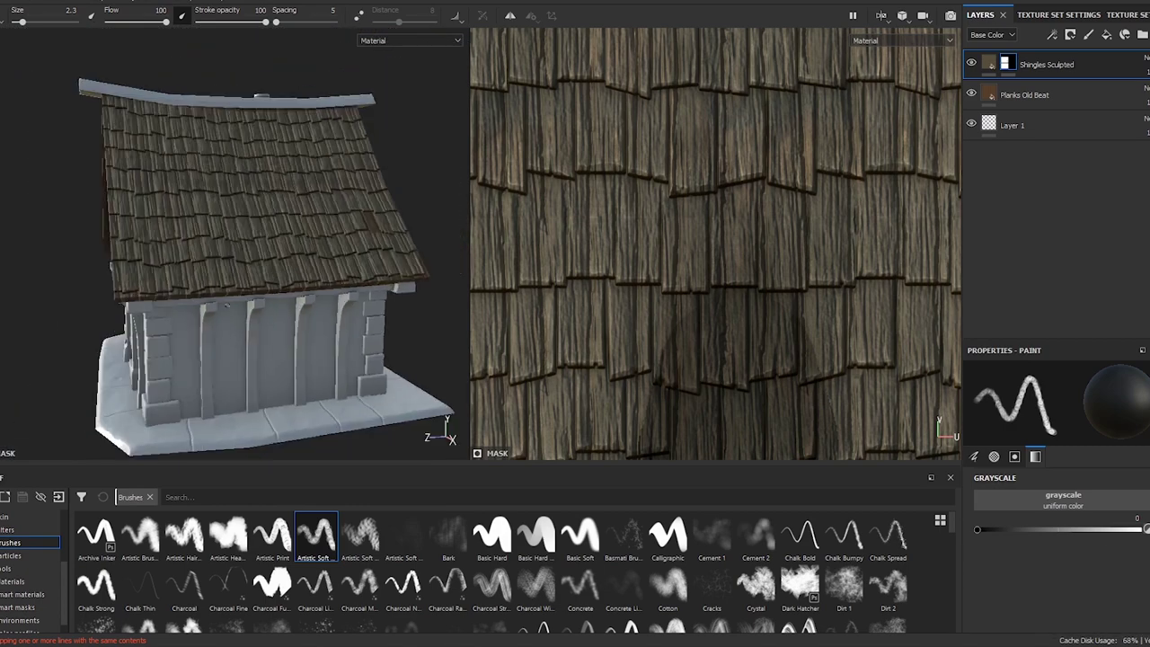
scroll(103, 295, up, 4)
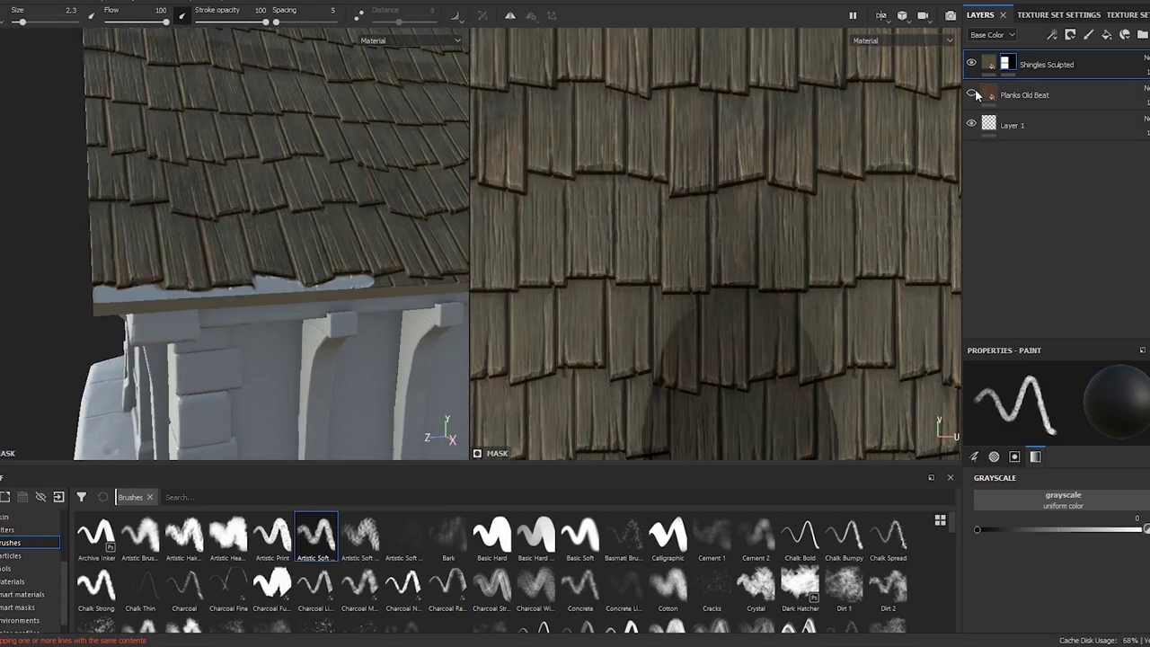
- Delete the empty, unused Layer 1 from the layer stack
click(1024, 94)
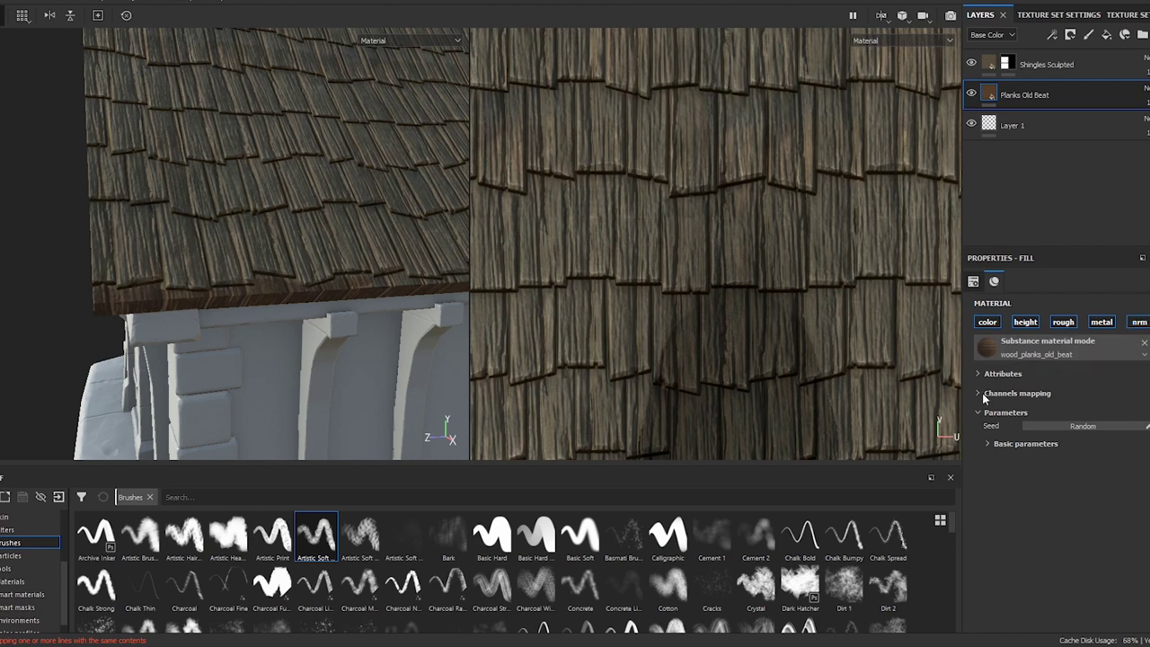
click(973, 281)
click(1012, 125)
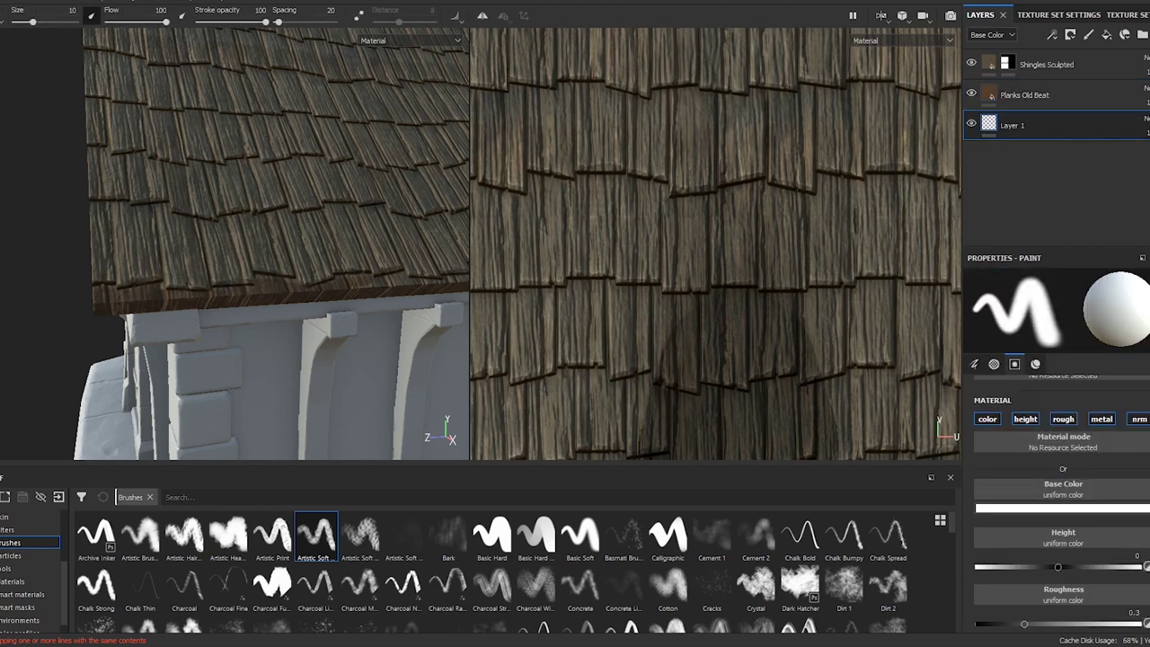
key(Delete)
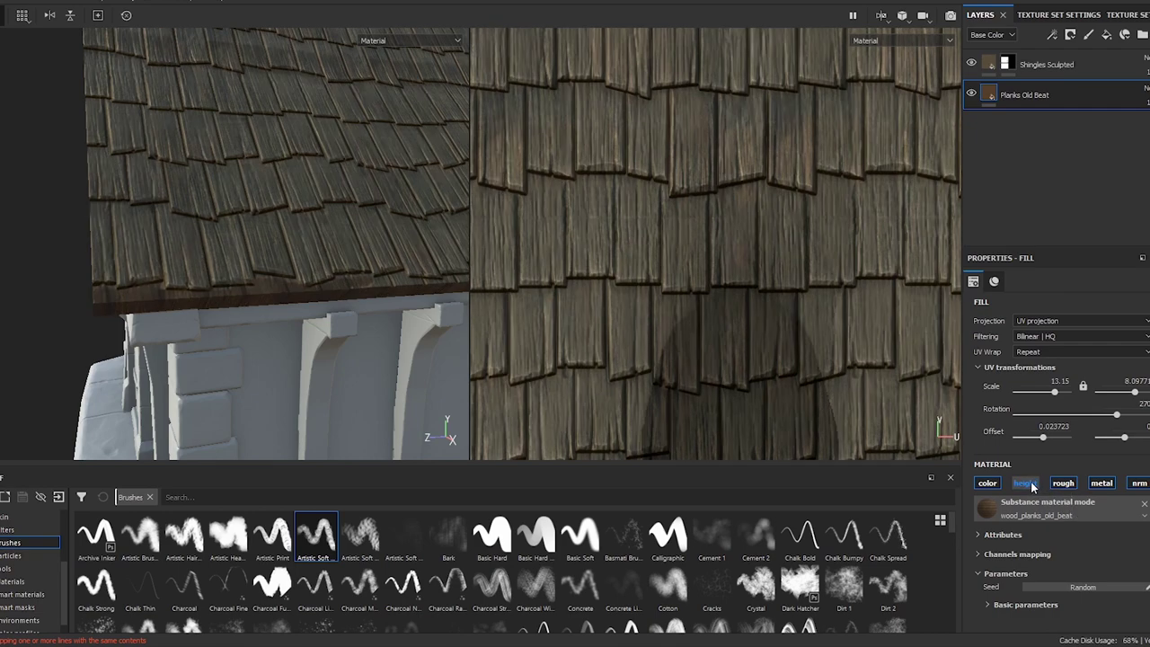
- Paint one shingle out of the Shingles Sculpted mask to reveal Planks Old Beat wood
scroll(1016, 560, down, 1)
click(1016, 564)
scroll(1060, 530, down, 3)
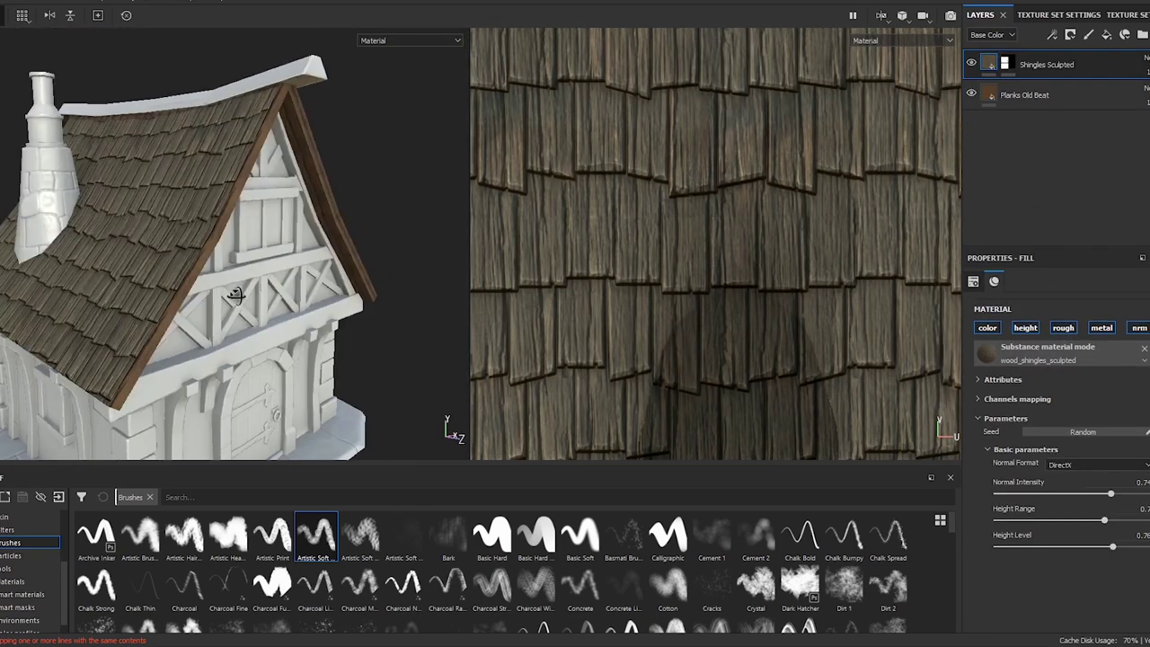
scroll(802, 304, down, 2)
scroll(802, 305, up, 2)
key(1)
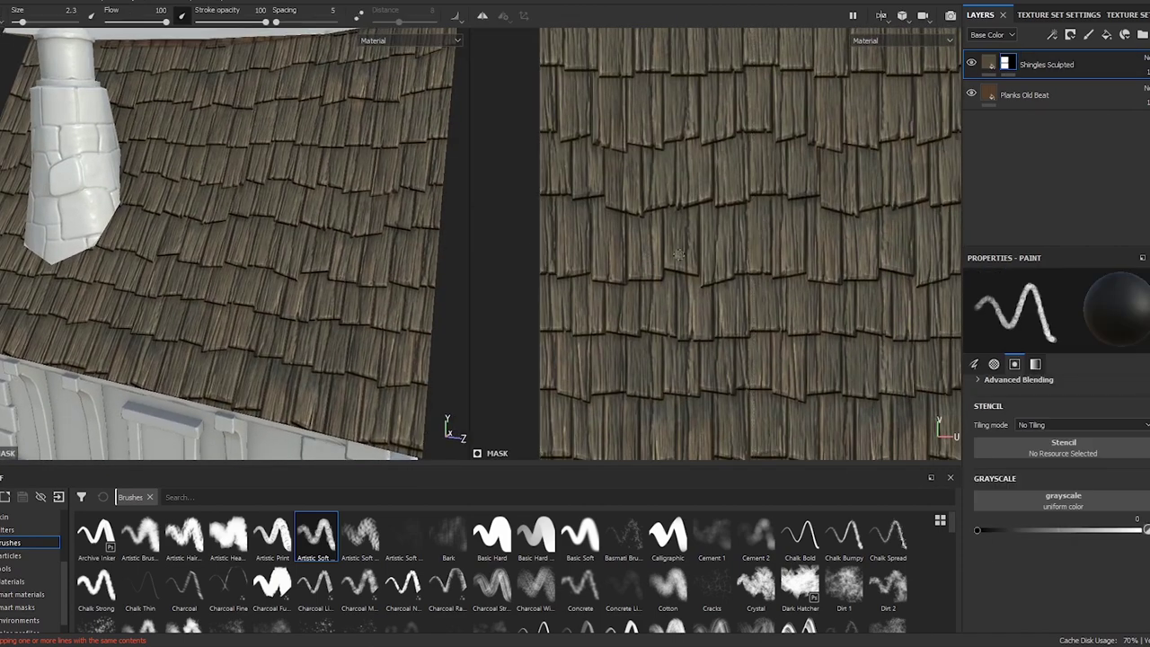
mouse_move(660, 296)
mouse_down()
mouse_move(665, 242)
mouse_move(701, 215)
mouse_up()
scroll(665, 242, up, 2)
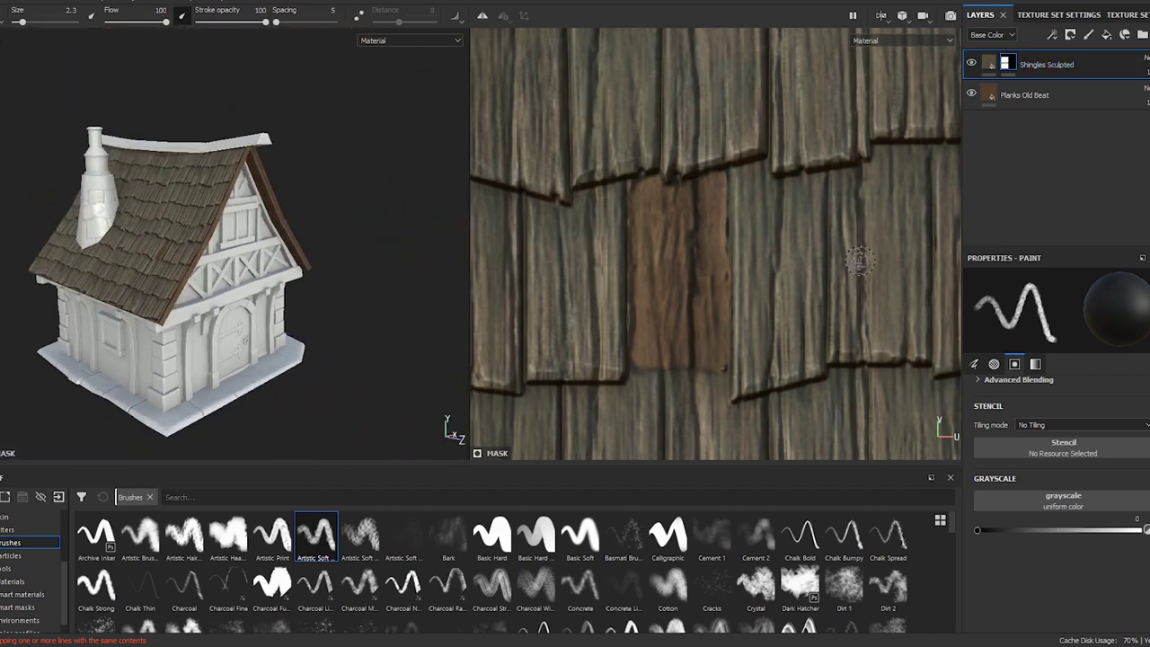
- Add a Dirt fill layer carrying the Dirt Dusty smart mask
click(41, 582)
click(41, 594)
mouse_move(624, 557)
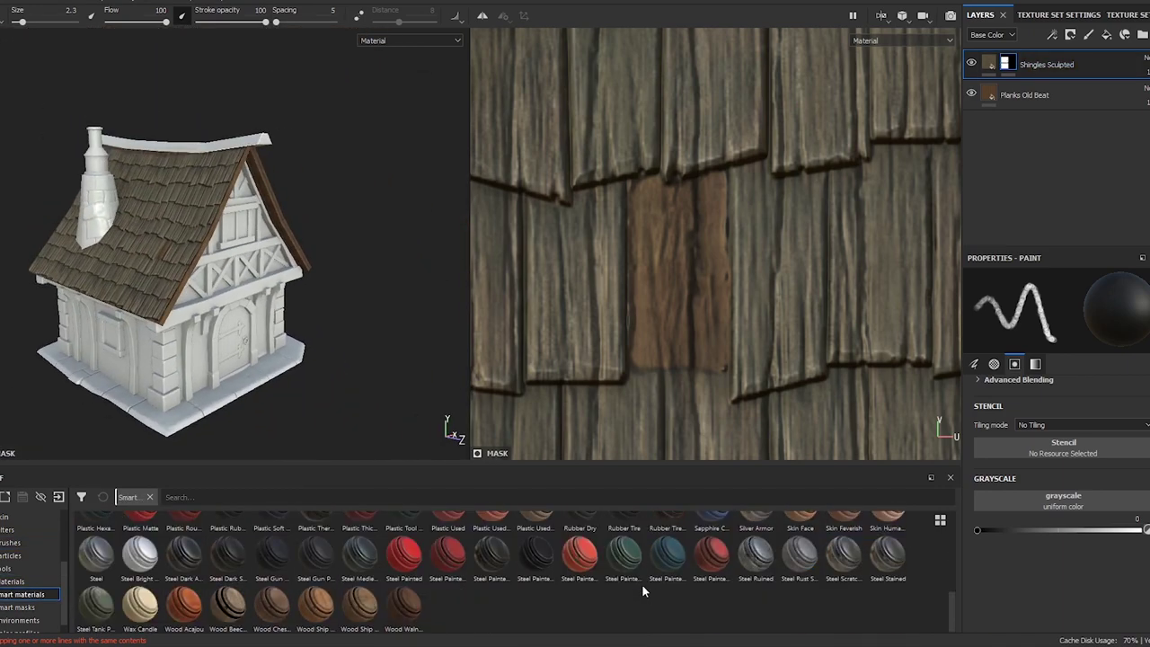
scroll(589, 597, down, 2)
click(1112, 39)
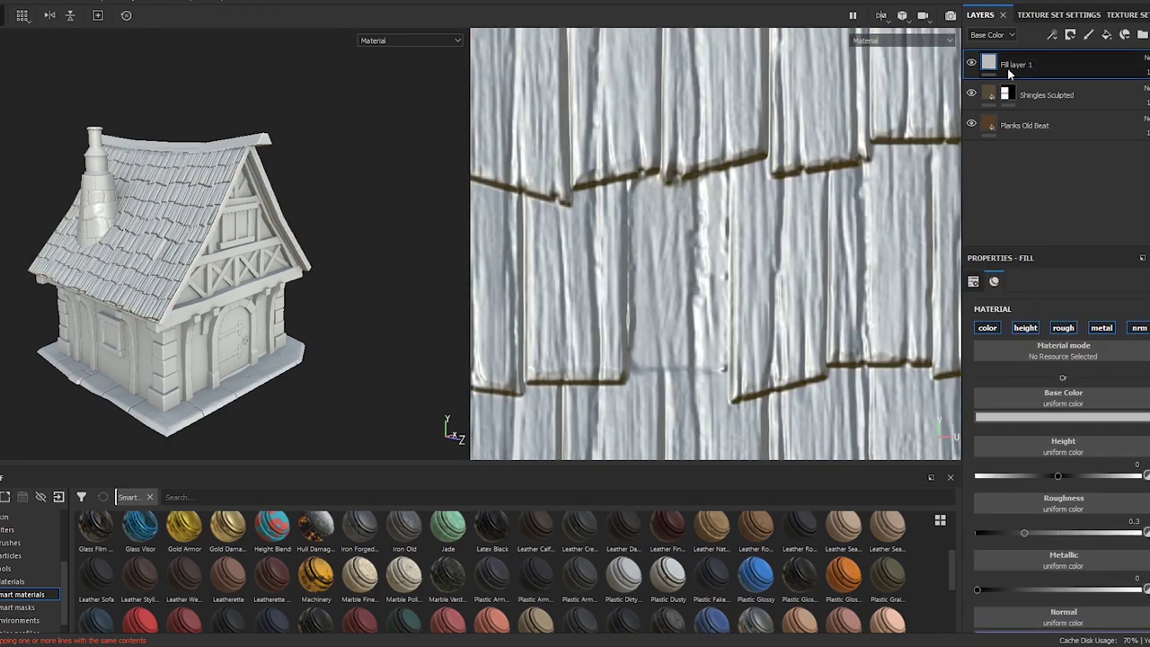
text(Dirt)
click(29, 608)
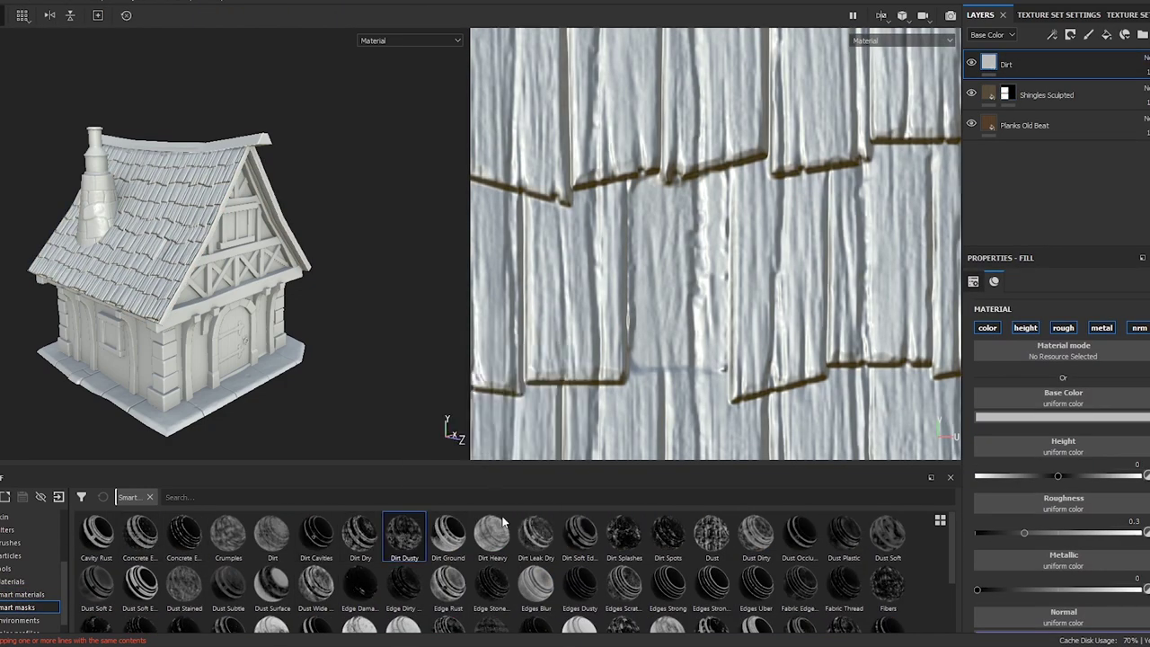
drag(503, 521, 991, 65)
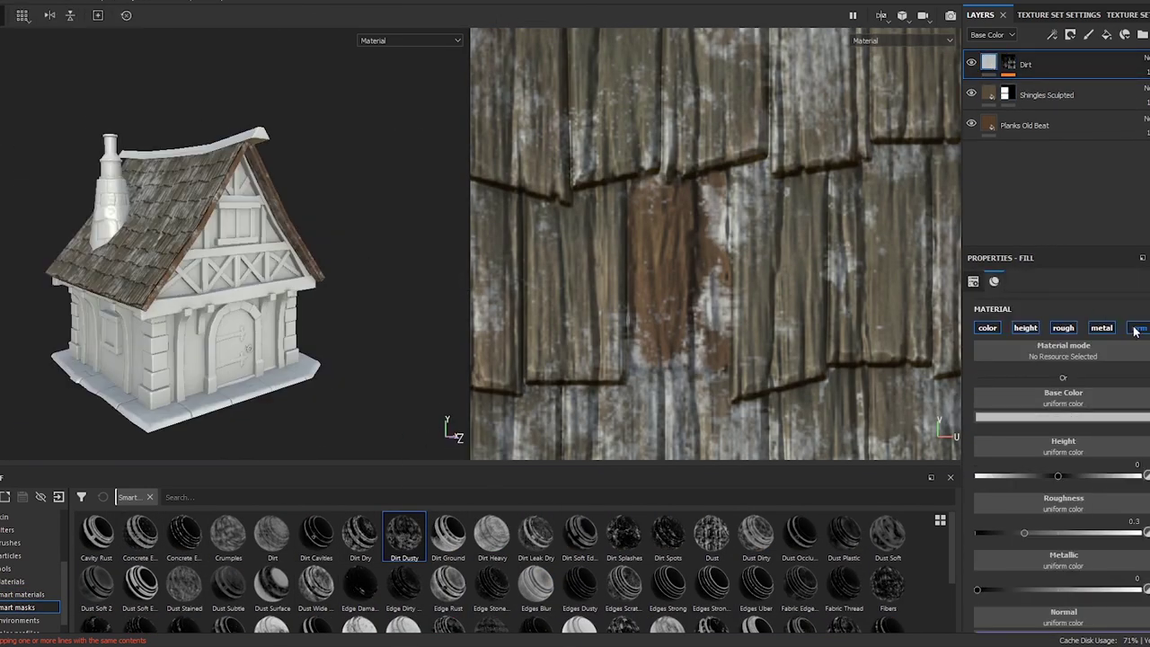
- Disable height and normal on the Dirt layer and give it a greenish-grey base colour
click(1135, 328)
click(1025, 328)
click(1063, 416)
click(1033, 450)
mouse_move(252, 359)
alt+mouse_down()
mouse_move(292, 316)
mouse_move(224, 297)
alt+mouse_up()
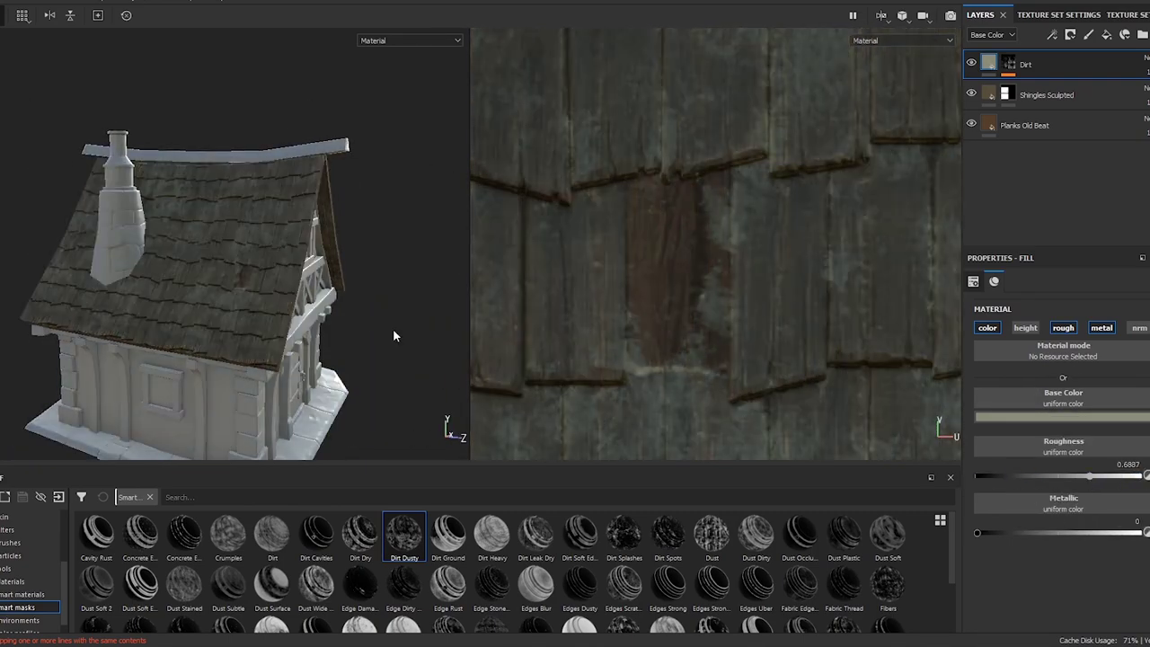
alt+drag(393, 336, 278, 278)
scroll(785, 282, down, 5)
scroll(342, 241, up, 5)
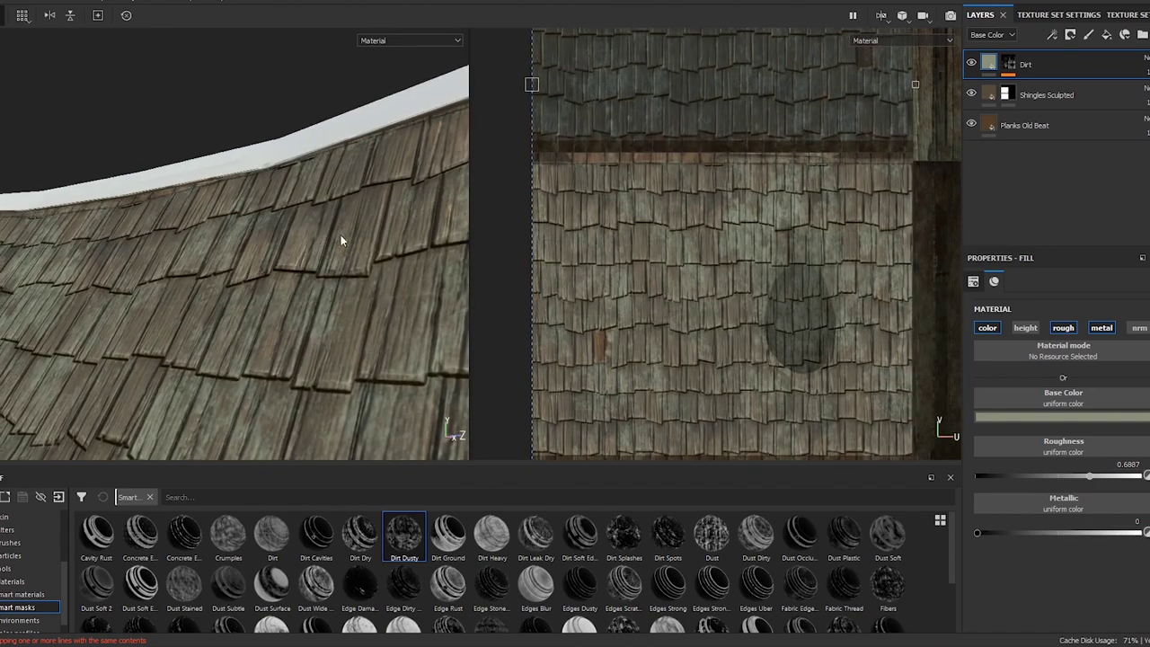
- Add a new fill layer, try the Oxydation mask on it, then undo that
click(1107, 35)
click(227, 584)
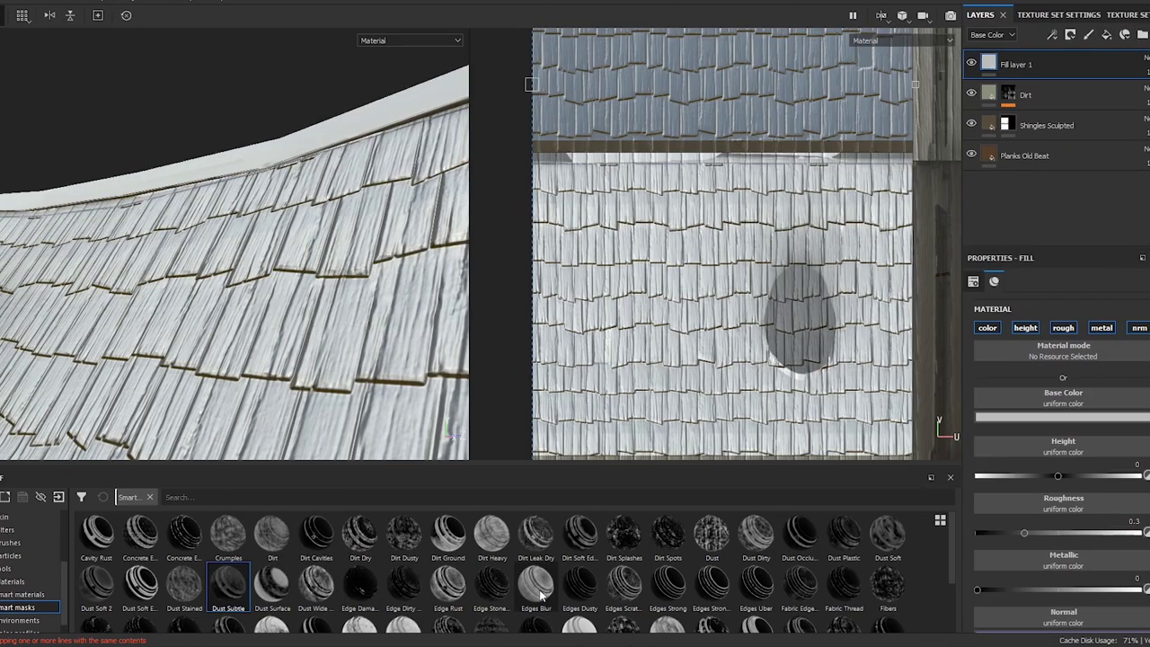
scroll(542, 596, down, 1)
drag(359, 553, 1015, 64)
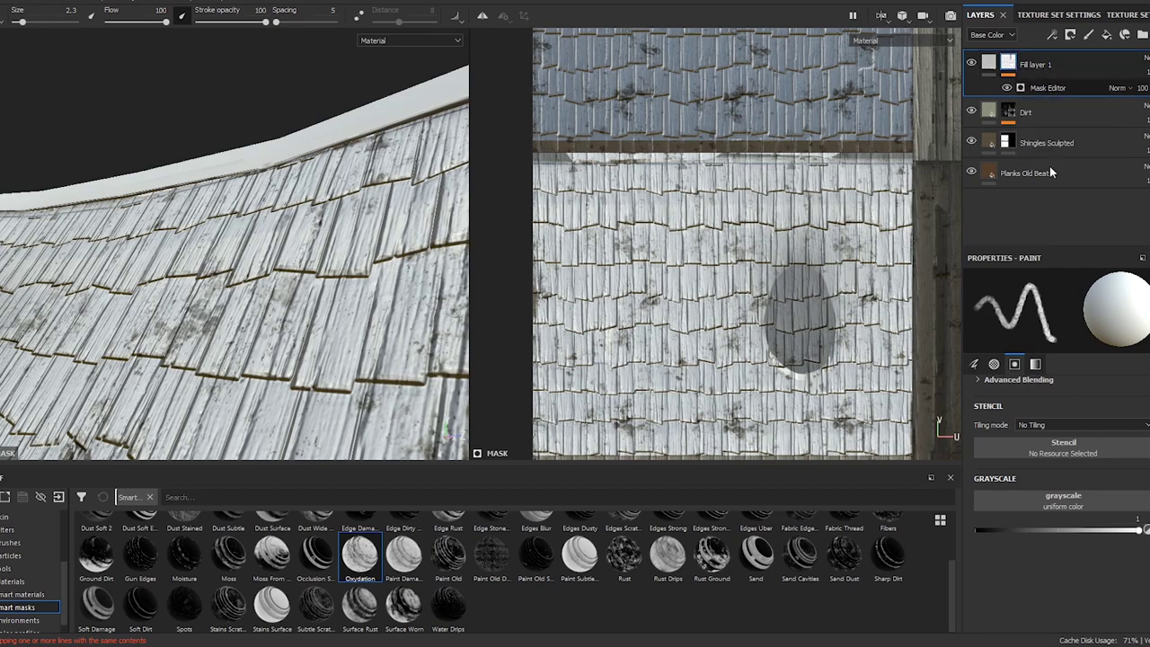
drag(1060, 414, 1096, 414)
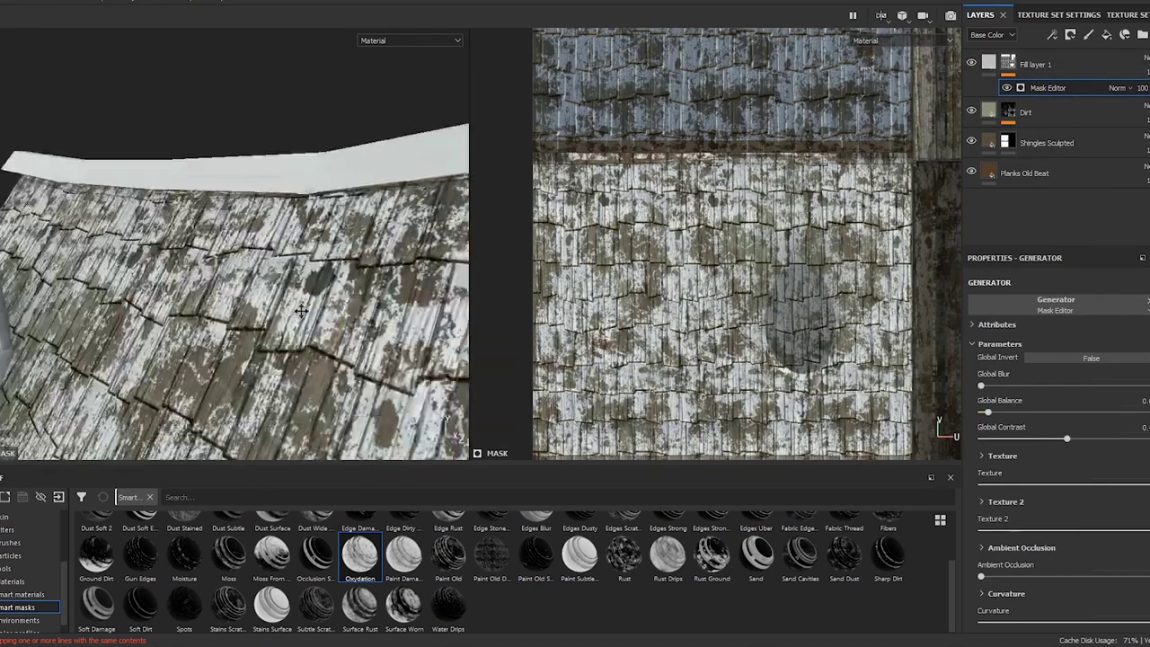
key(ctrl+z)
- Apply the Moss smart mask to Fill layer 1 and add a paint effect to it
drag(1037, 353, 1016, 65)
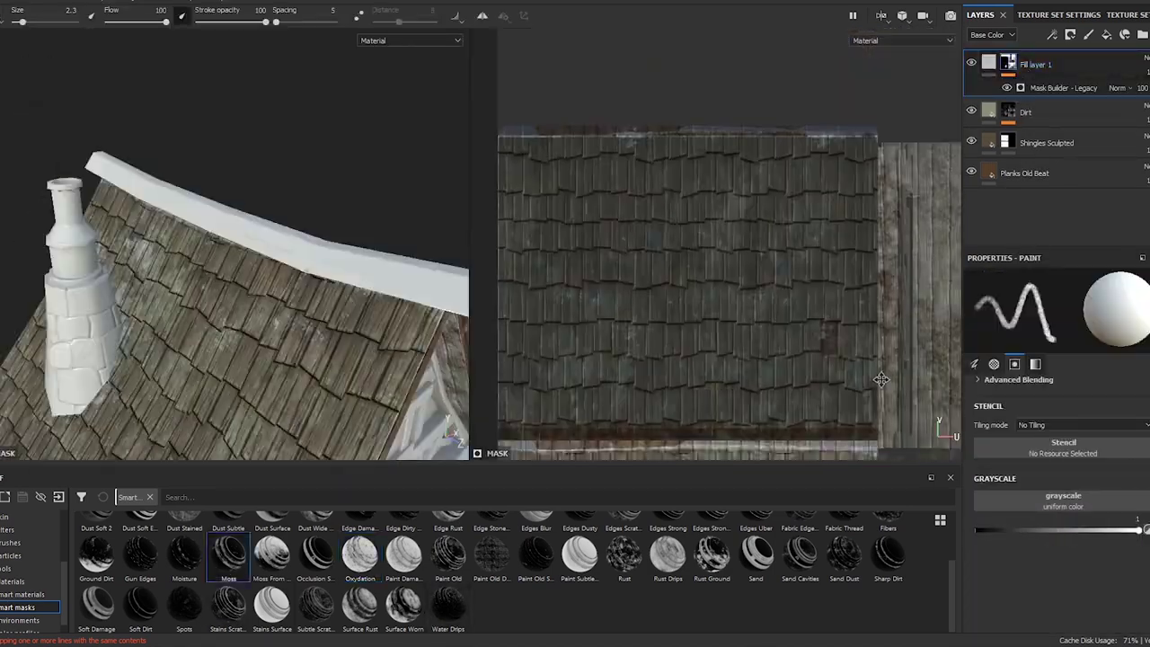
right_click(1030, 67)
click(1049, 335)
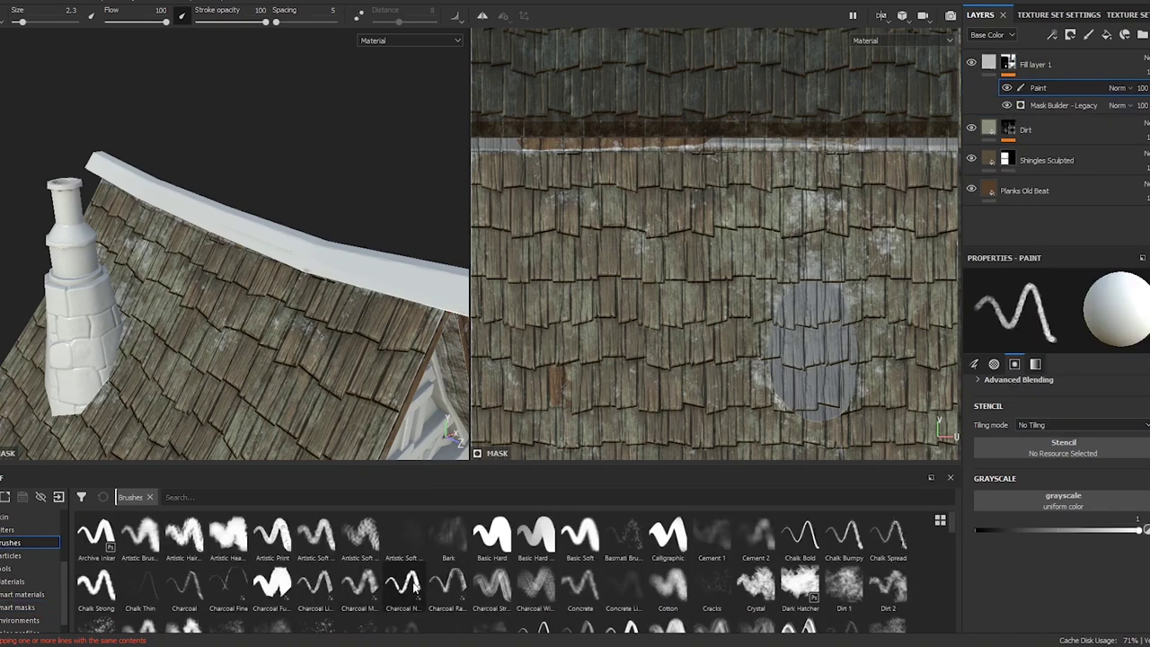
- Give Fill layer 1 a dark base colour, select its paint effect, and pick the Charcoal brush
click(989, 62)
click(1063, 416)
click(1025, 534)
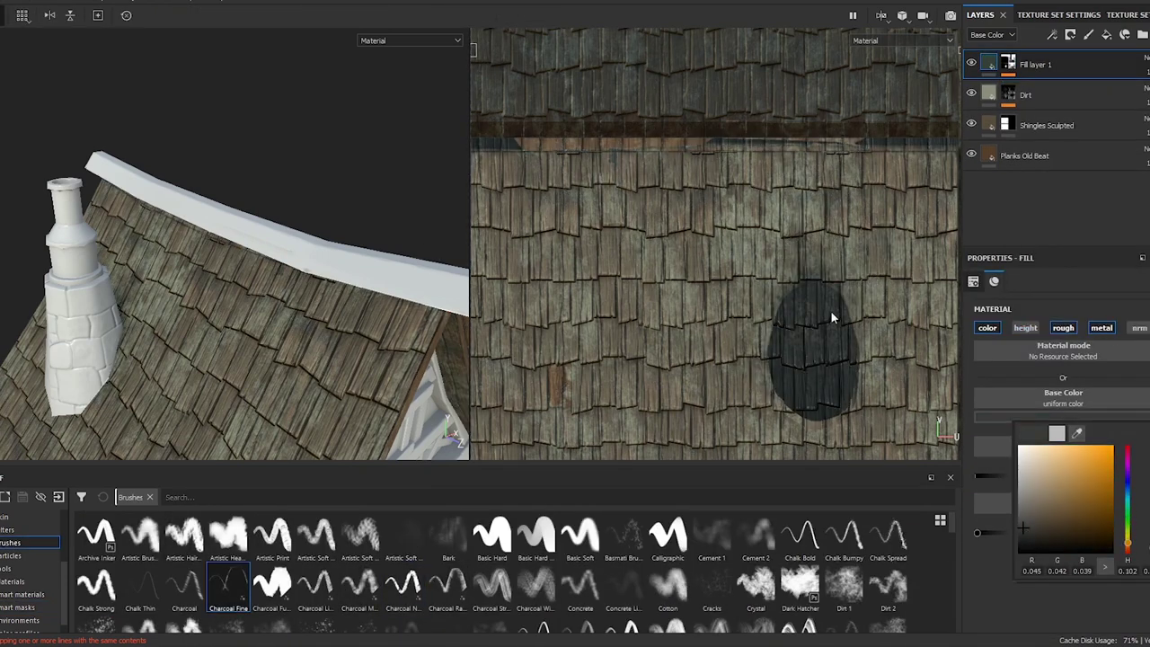
scroll(832, 317, up, 2)
click(1008, 64)
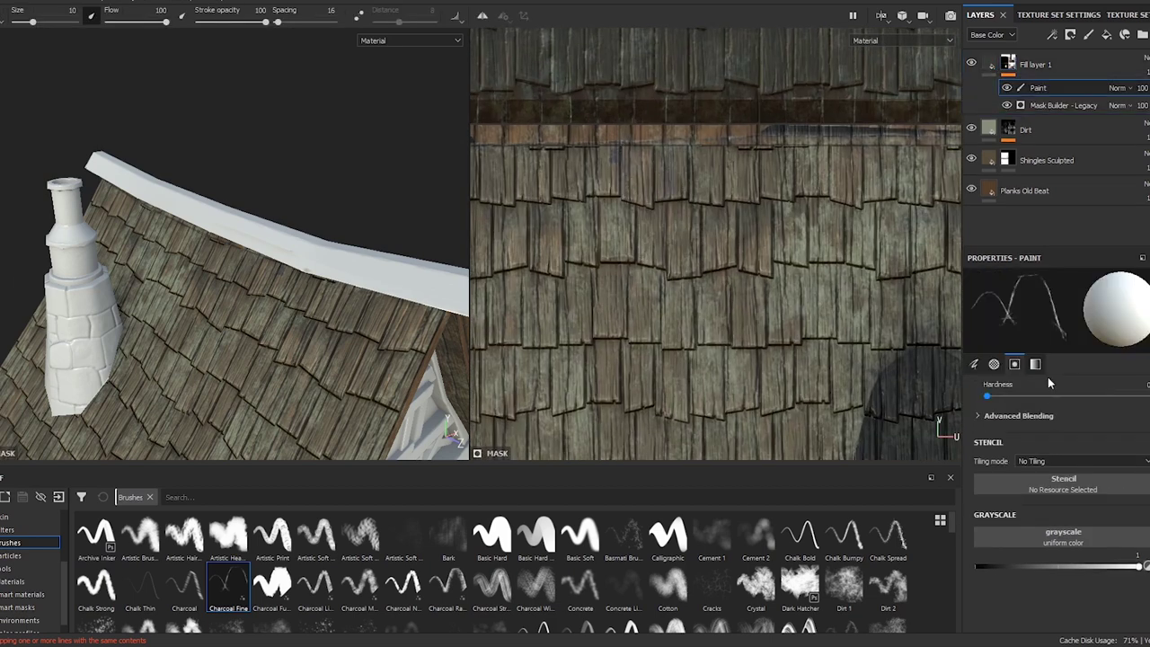
scroll(1047, 380, up, 5)
click(195, 587)
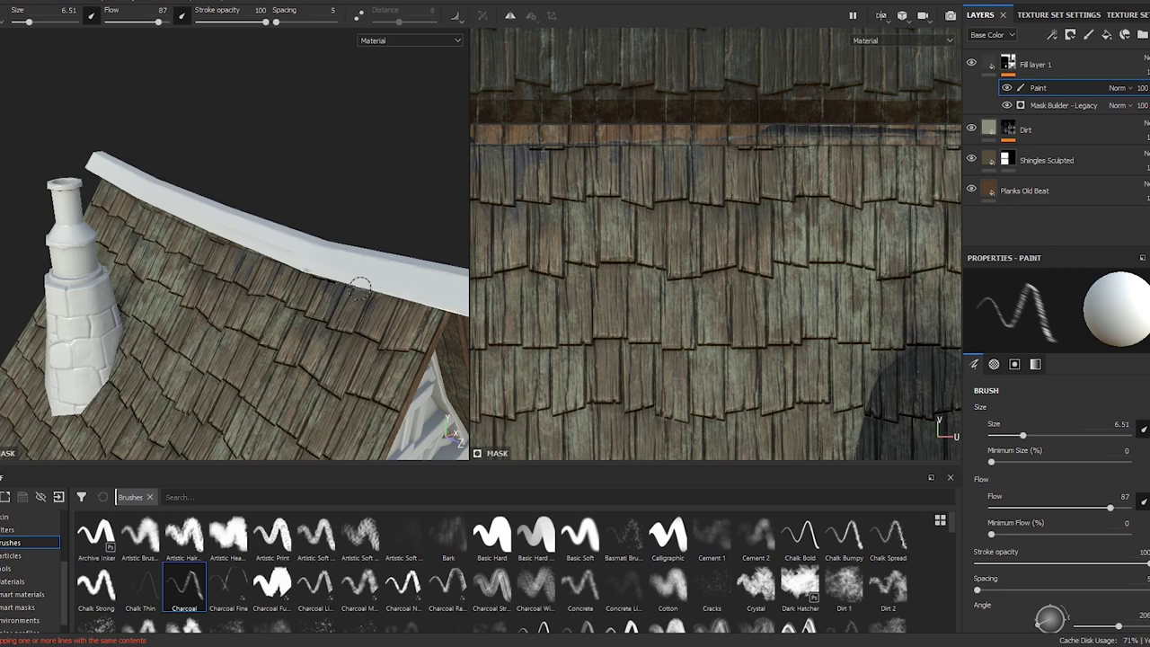
- Reconfirm the fill's dark colour, view the roof front-on, and load a grayscale Dots brush
click(989, 63)
click(1068, 407)
click(1026, 532)
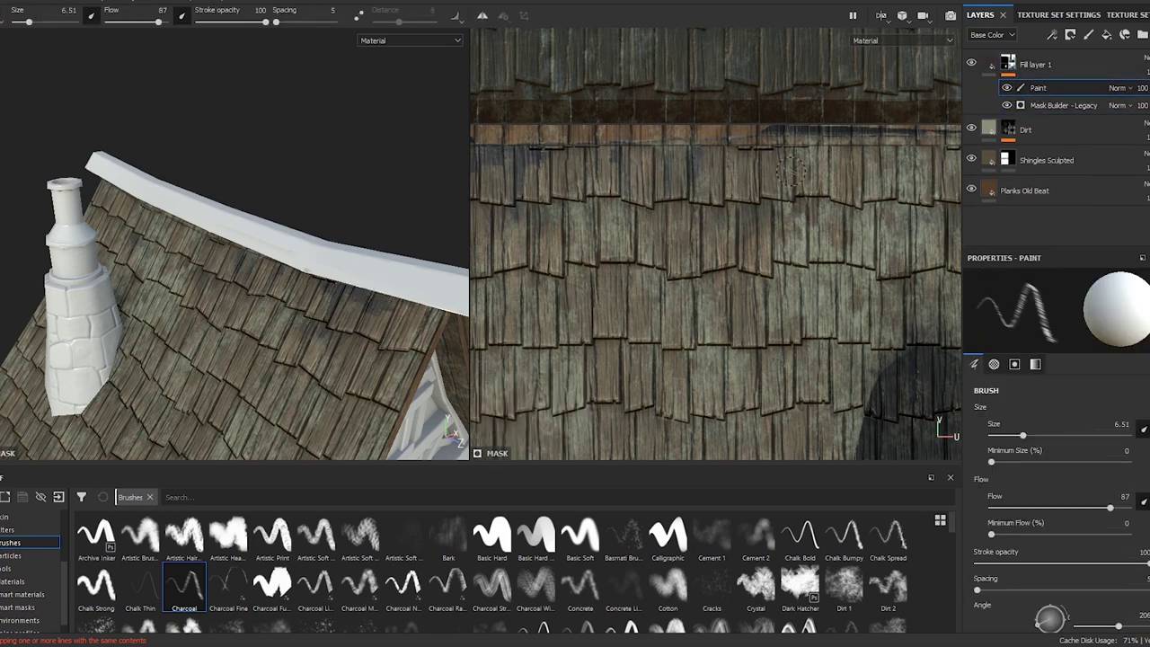
scroll(1060, 462, down, 5)
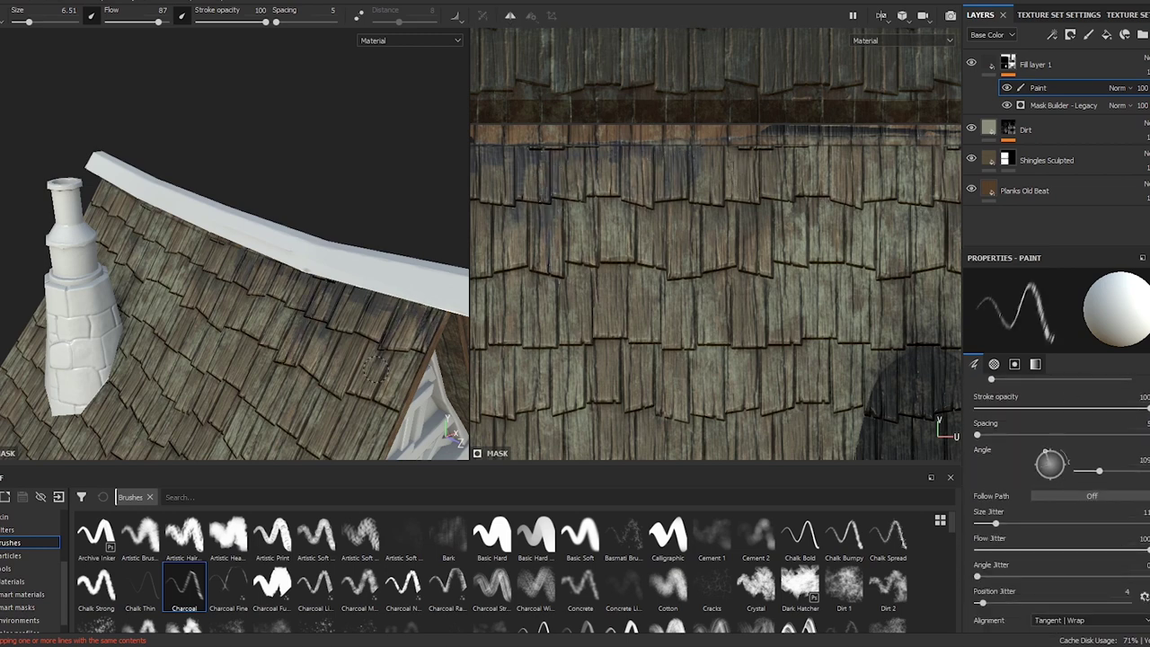
mouse_move(268, 299)
alt+mouse_down()
mouse_move(309, 261)
mouse_move(178, 268)
mouse_move(183, 297)
mouse_move(174, 283)
alt+mouse_up()
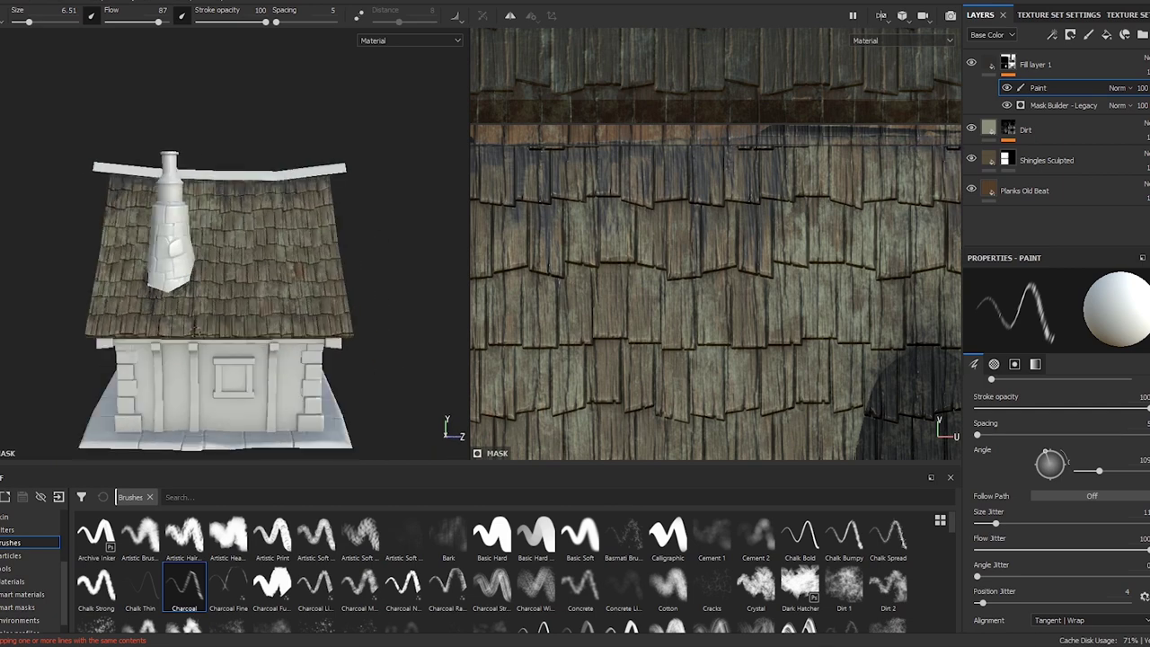
scroll(200, 263, up, 3)
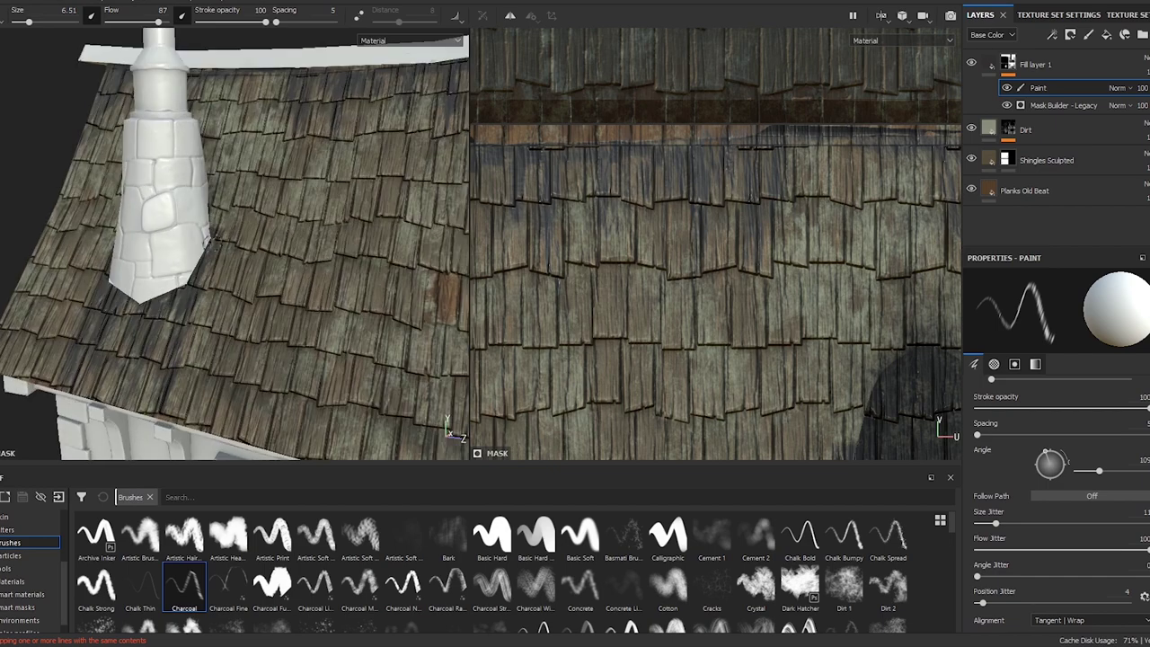
click(1035, 364)
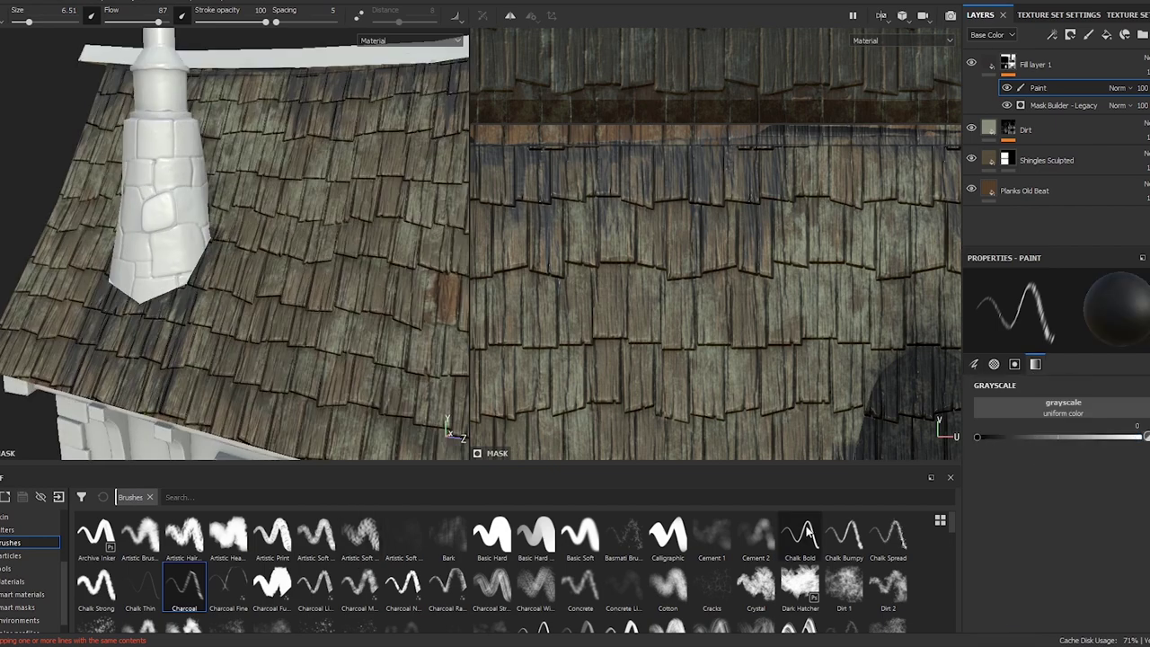
scroll(179, 596, down, 2)
click(316, 536)
- Touch up the roof with the Charcoal brush, frame the house, and pick Dirt Spots
scroll(133, 415, down, 3)
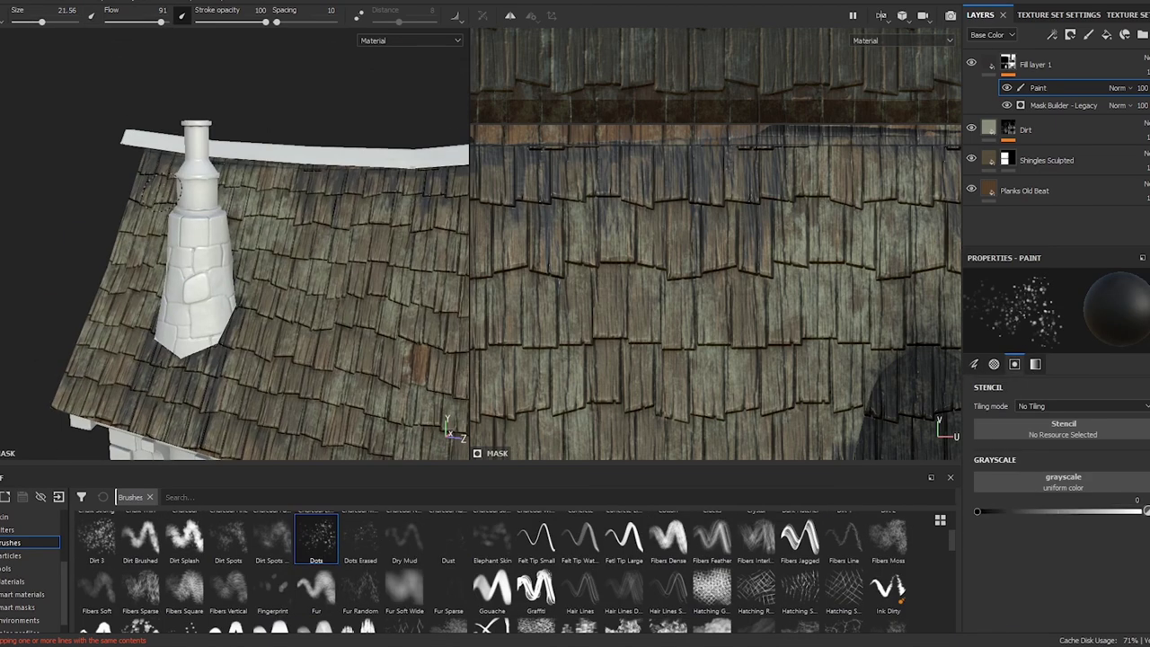
scroll(270, 575, up, 3)
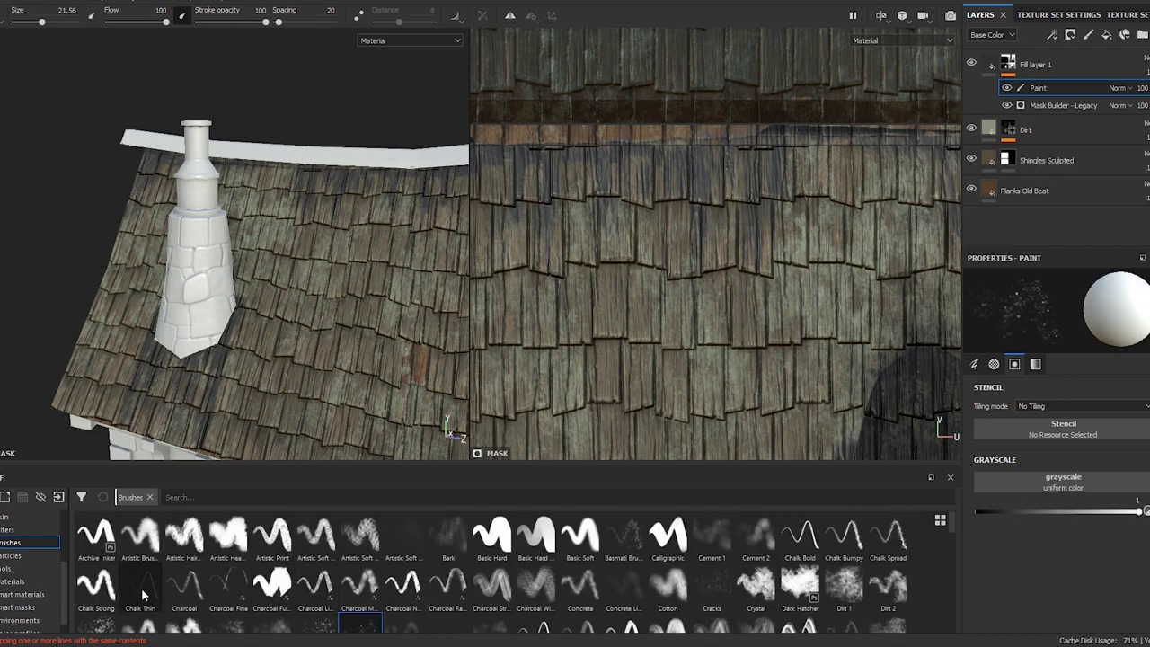
click(184, 585)
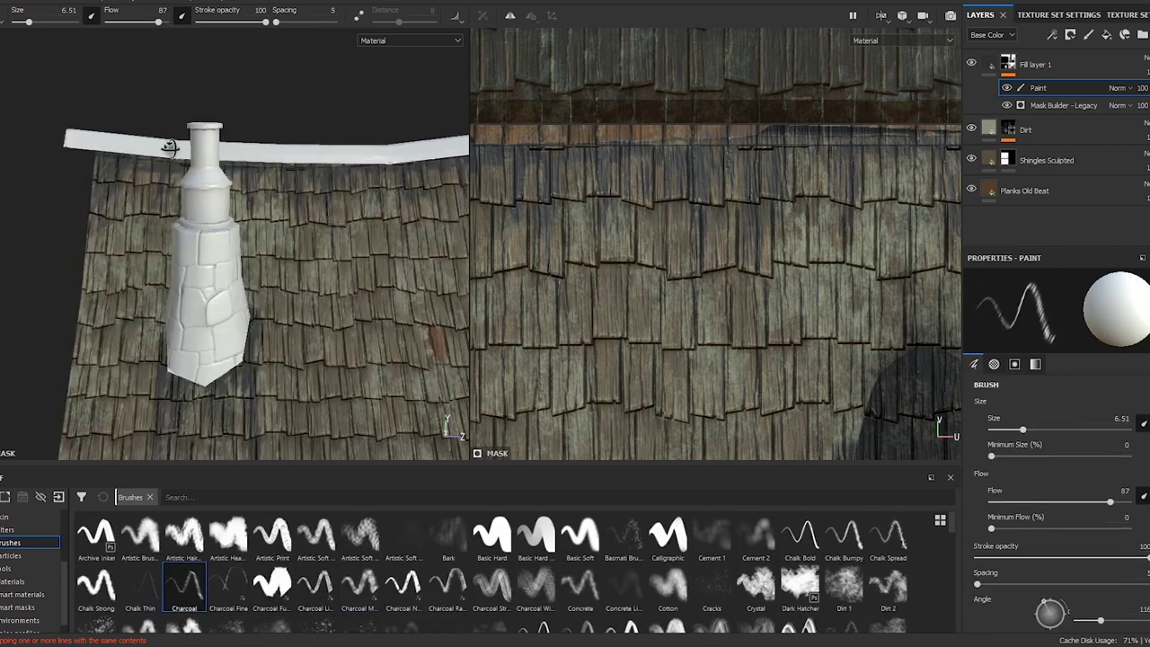
scroll(260, 182, down, 5)
scroll(257, 185, up, 5)
alt+drag(260, 182, 256, 203)
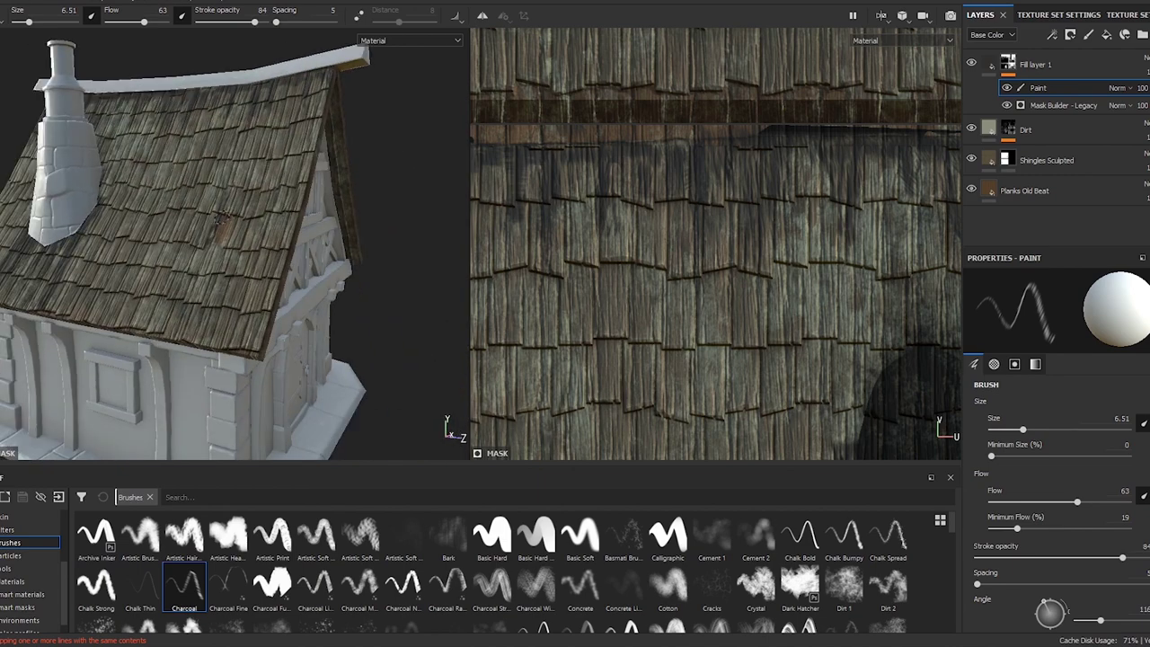
key(f)
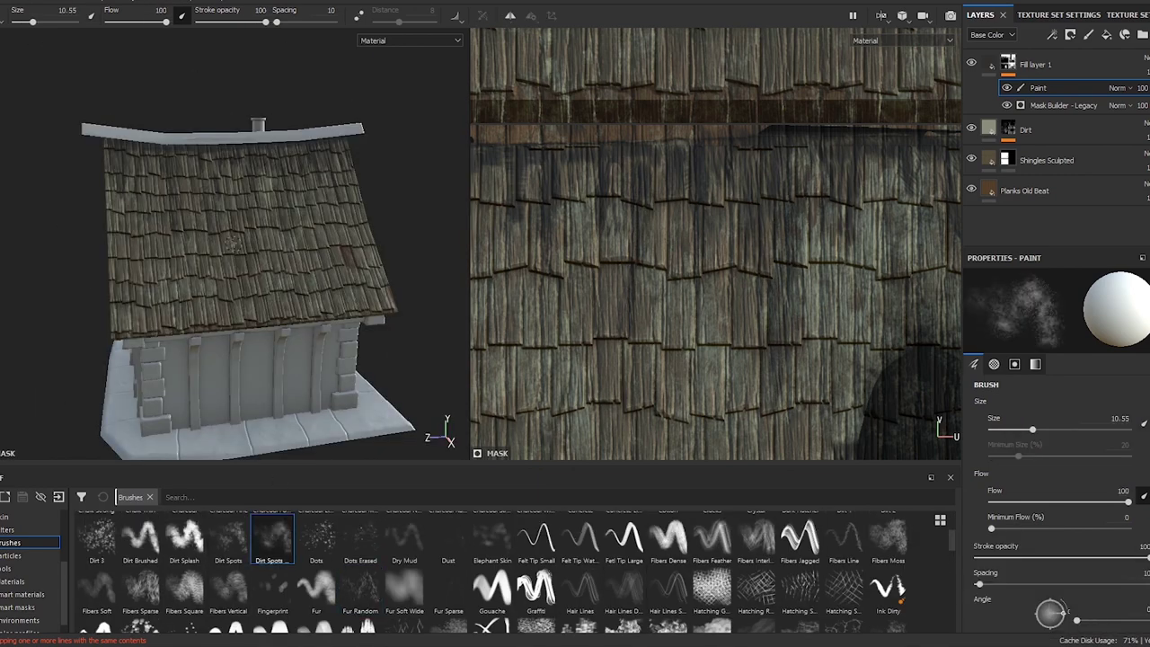
click(228, 539)
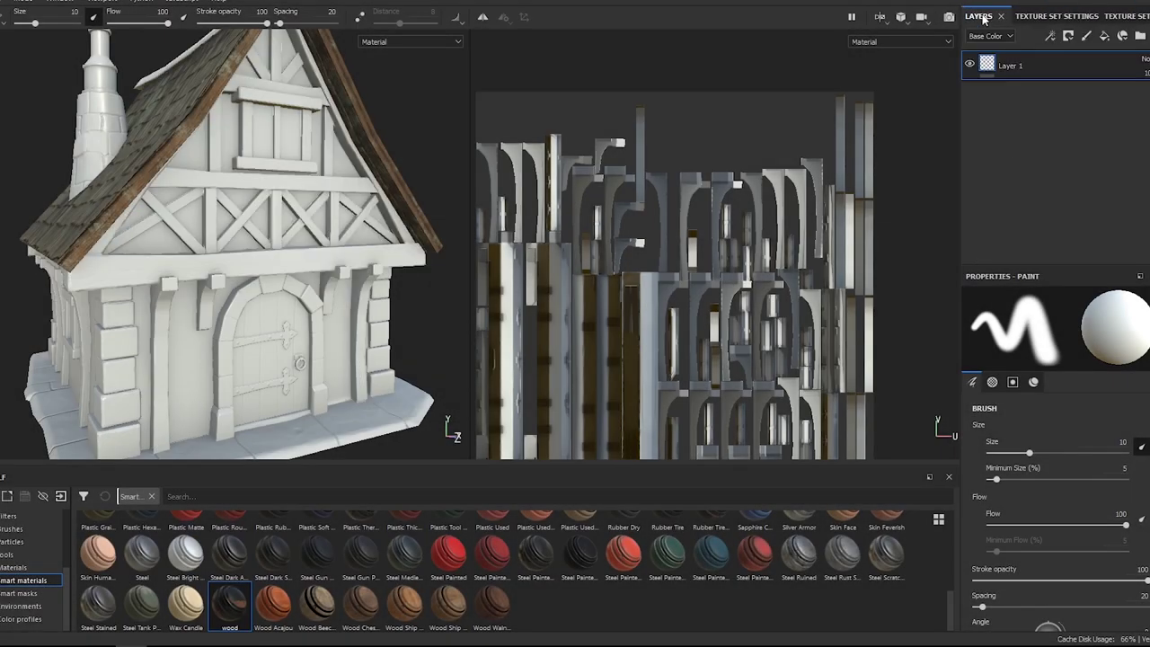
- Apply the wood smart material and tune Fill layer 3's mask curvature: soft and fine down, sharp up
drag(1032, 59, 1033, 65)
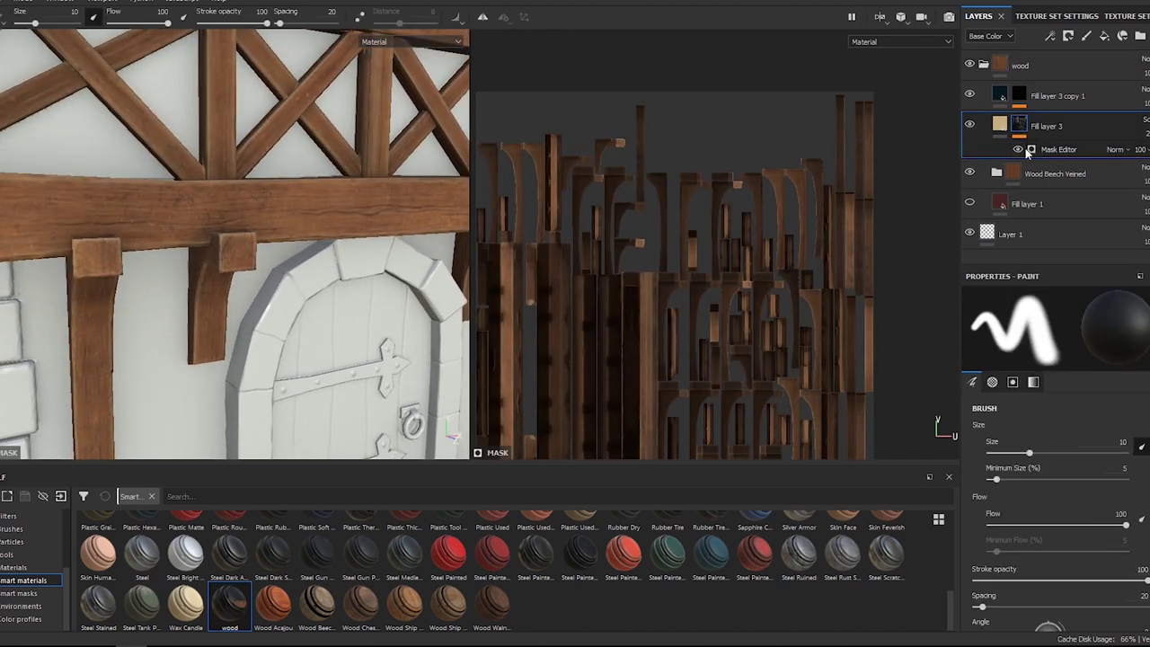
click(1017, 364)
scroll(1018, 364, down, 5)
click(1073, 425)
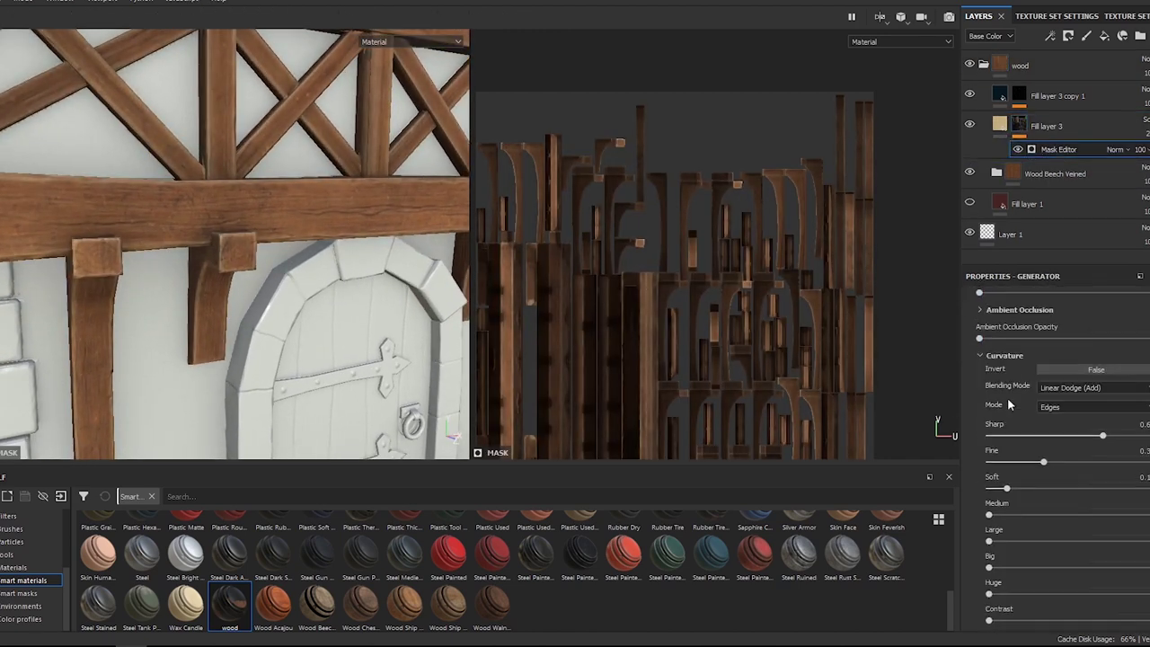
scroll(1007, 397, down, 3)
mouse_move(1011, 451)
mouse_down()
mouse_move(988, 451)
mouse_move(989, 424)
mouse_up()
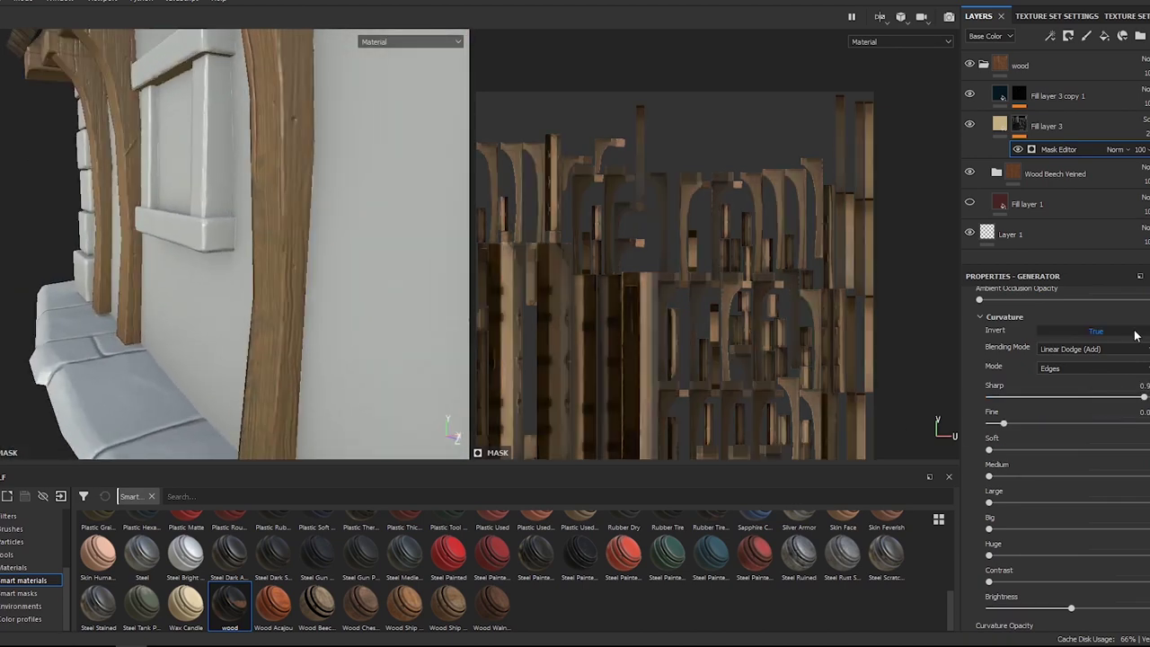
drag(1143, 396, 1058, 396)
scroll(1030, 476, down, 2)
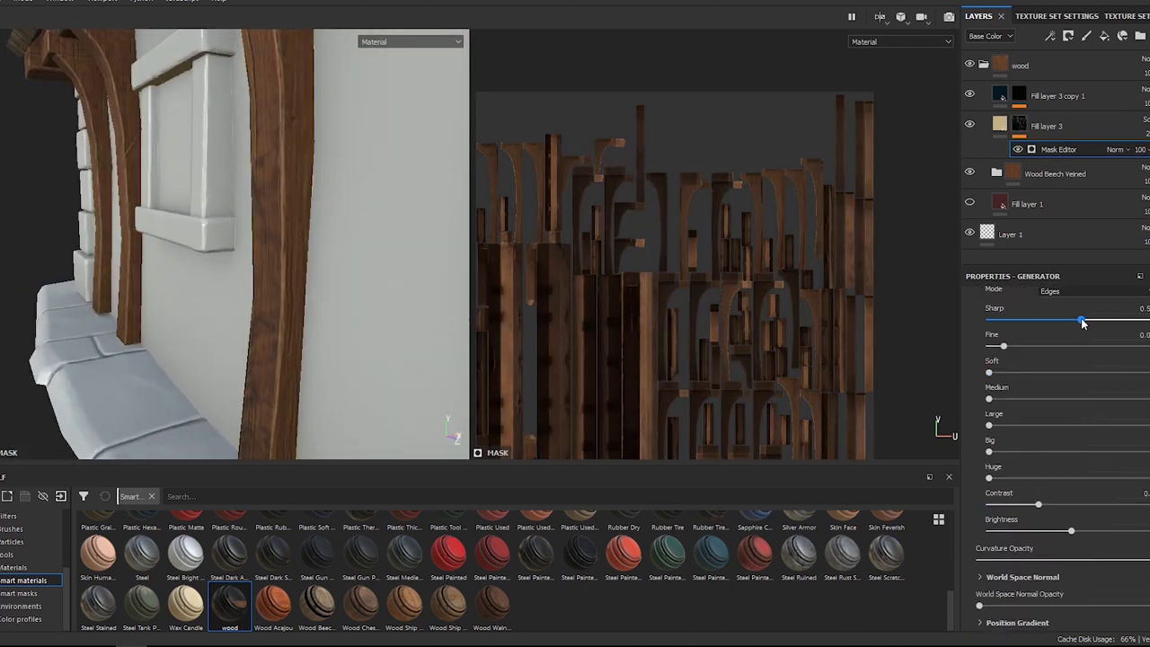
drag(1036, 346, 1020, 346)
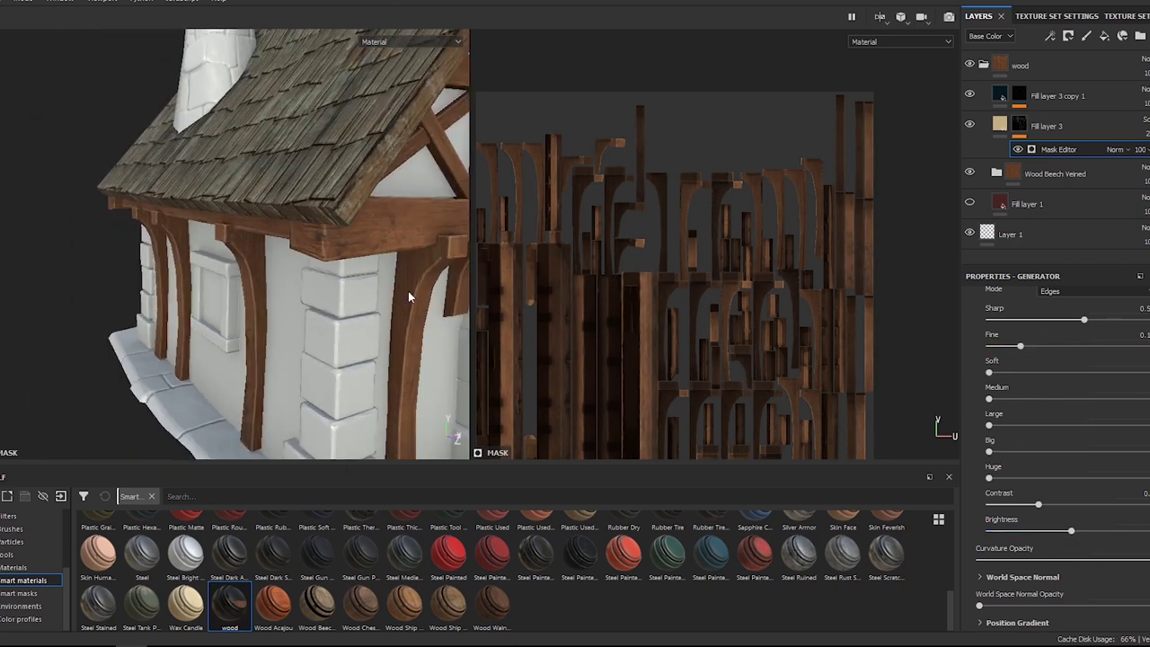
alt+drag(405, 290, 237, 303)
drag(1084, 320, 1103, 321)
- Show Fill layer 3 copy 1 and raise its mask's fine curvature and curvature brightness
click(973, 99)
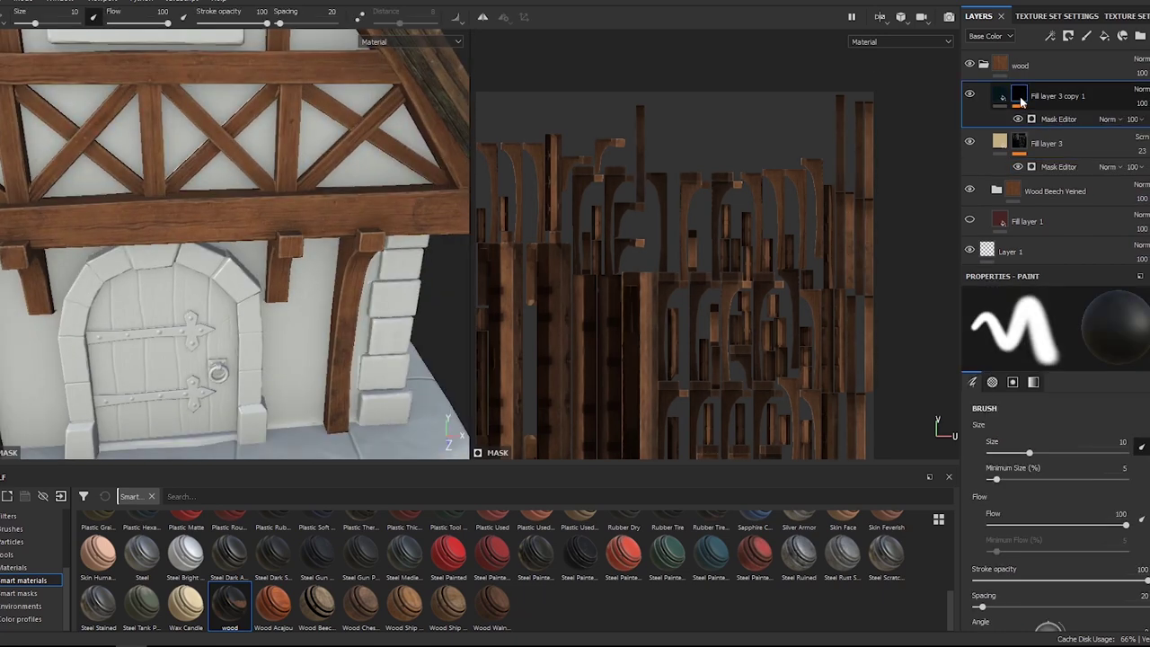
click(1058, 119)
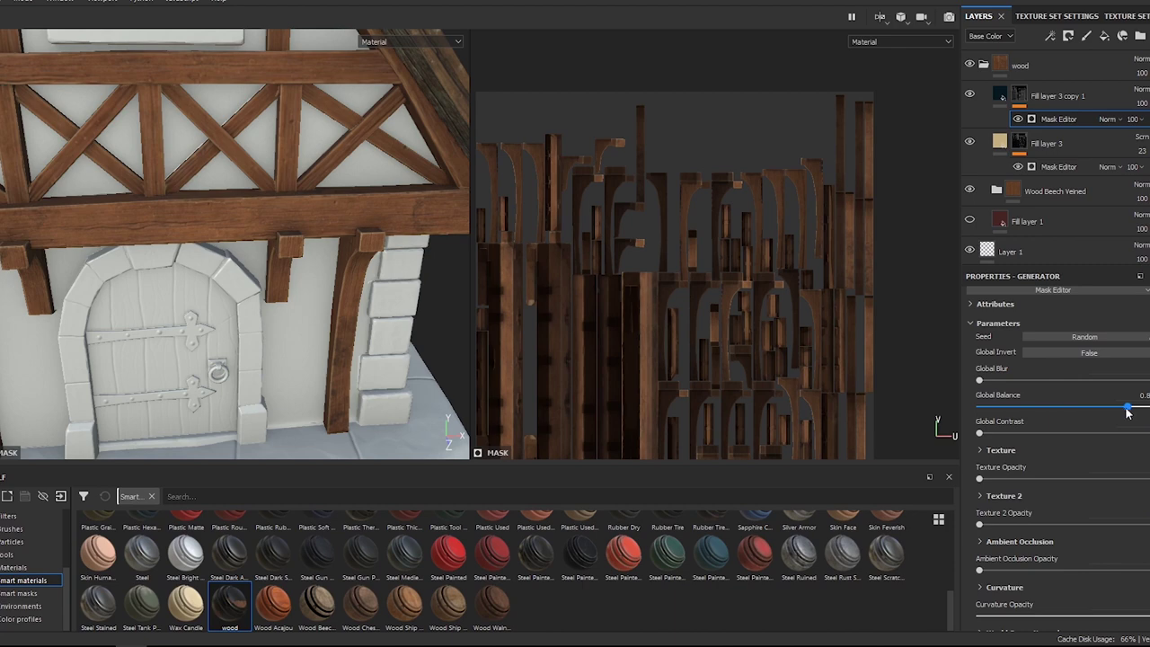
scroll(1123, 409, down, 5)
drag(1022, 423, 1056, 427)
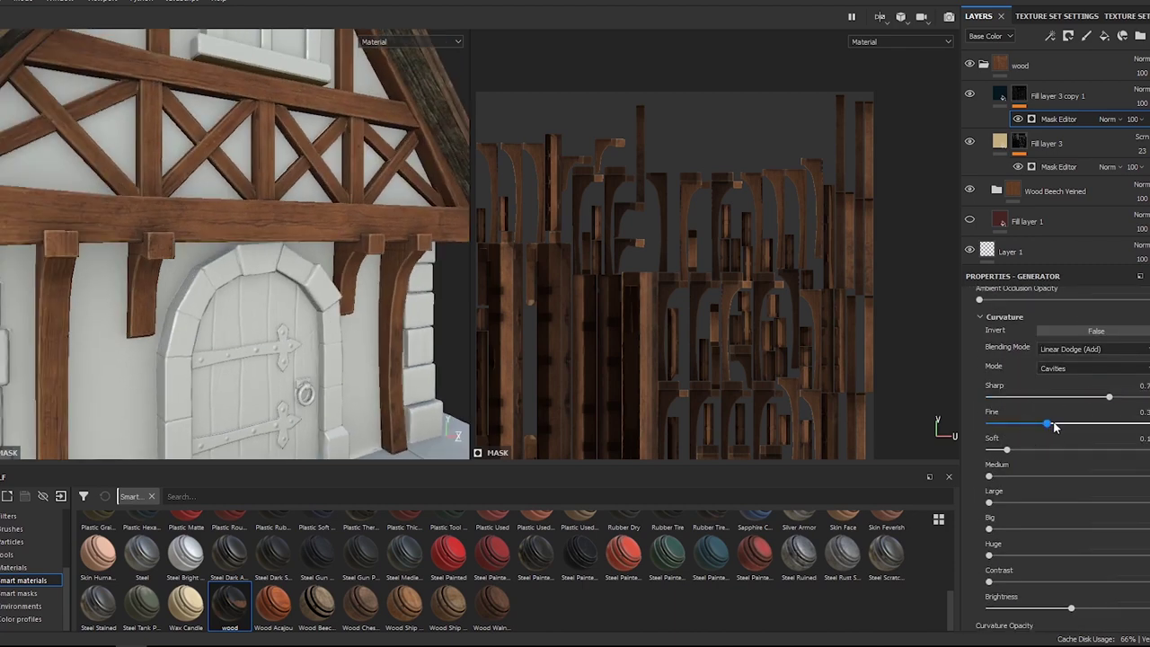
scroll(1046, 410, down, 1)
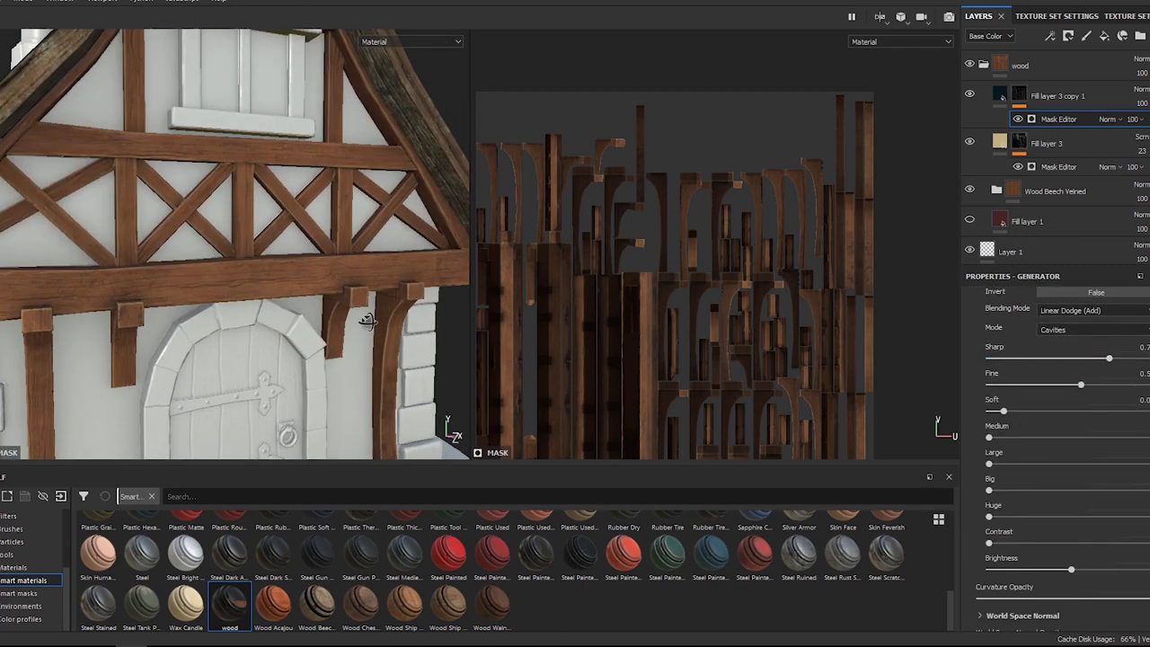
mouse_move(270, 251)
alt+mouse_down()
mouse_move(220, 223)
mouse_move(296, 269)
alt+mouse_up()
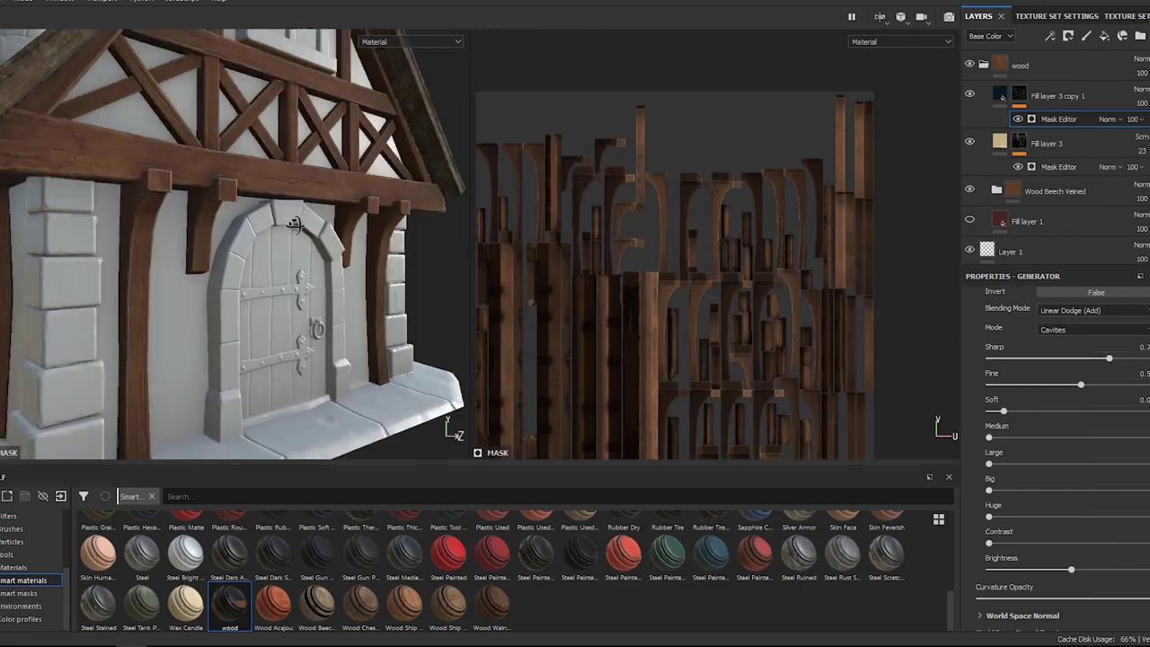
scroll(1036, 474, down, 1)
scroll(1036, 473, down, 1)
drag(1071, 492, 985, 501)
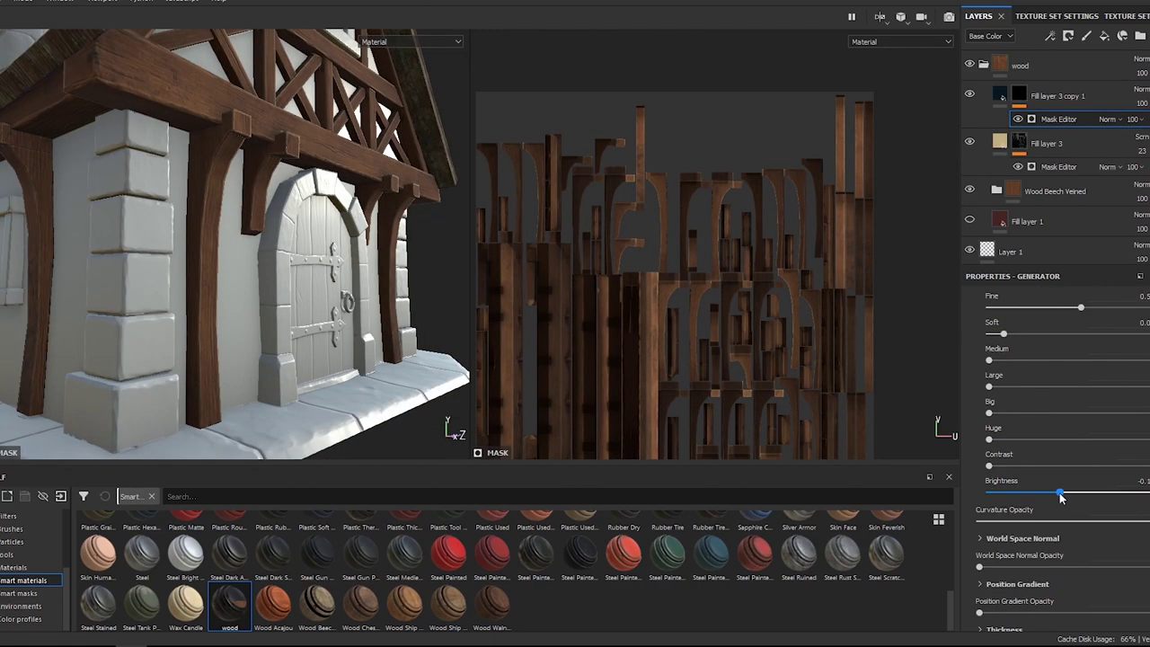
drag(1061, 498, 1071, 498)
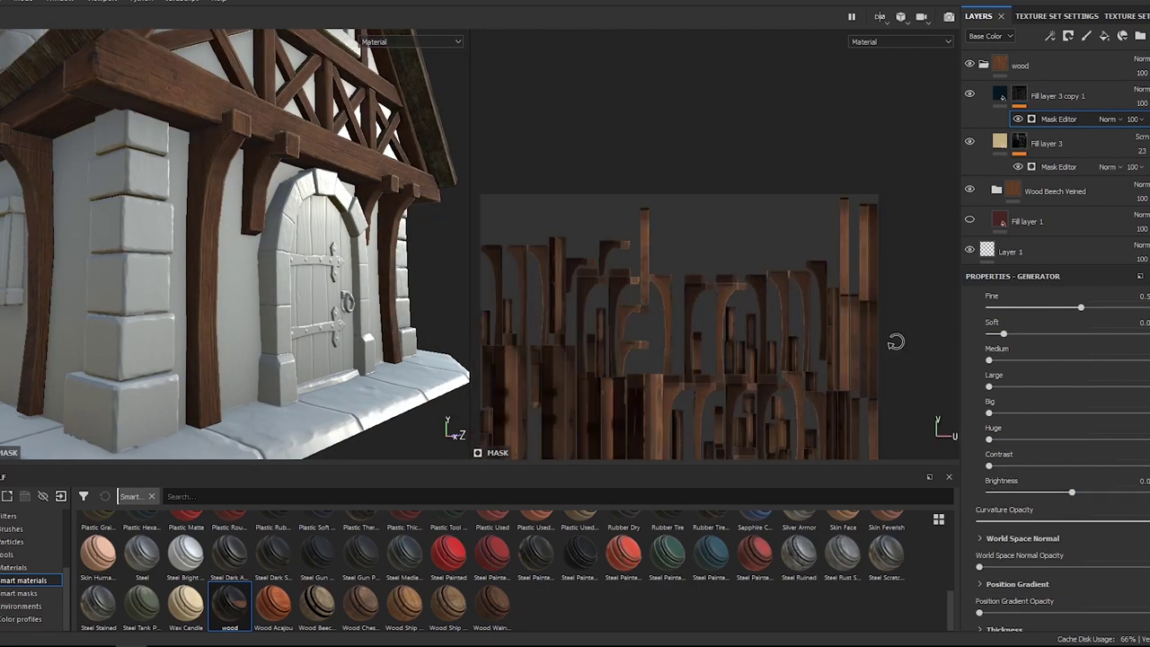
alt+middle_drag(895, 342, 949, 305)
mouse_move(270, 269)
alt+mouse_down()
mouse_move(207, 287)
mouse_move(294, 356)
alt+mouse_up()
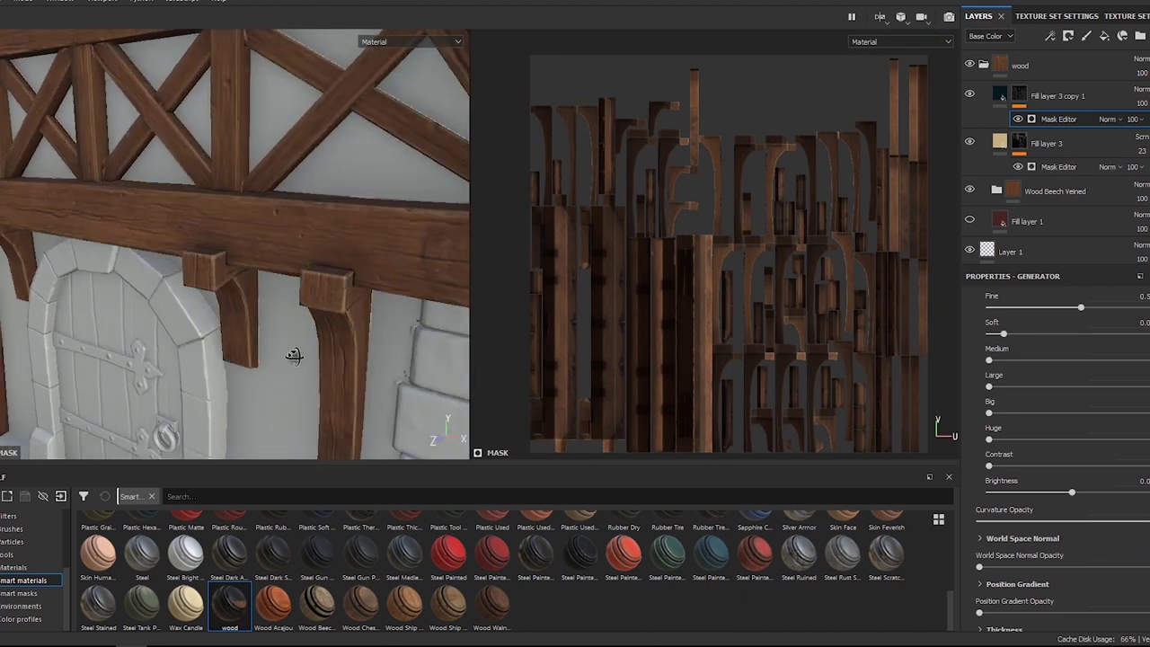
- Try Overlay blending on Fill layer 3's mask, revert to Normal, and add Fill layer 4
click(1114, 167)
click(1122, 367)
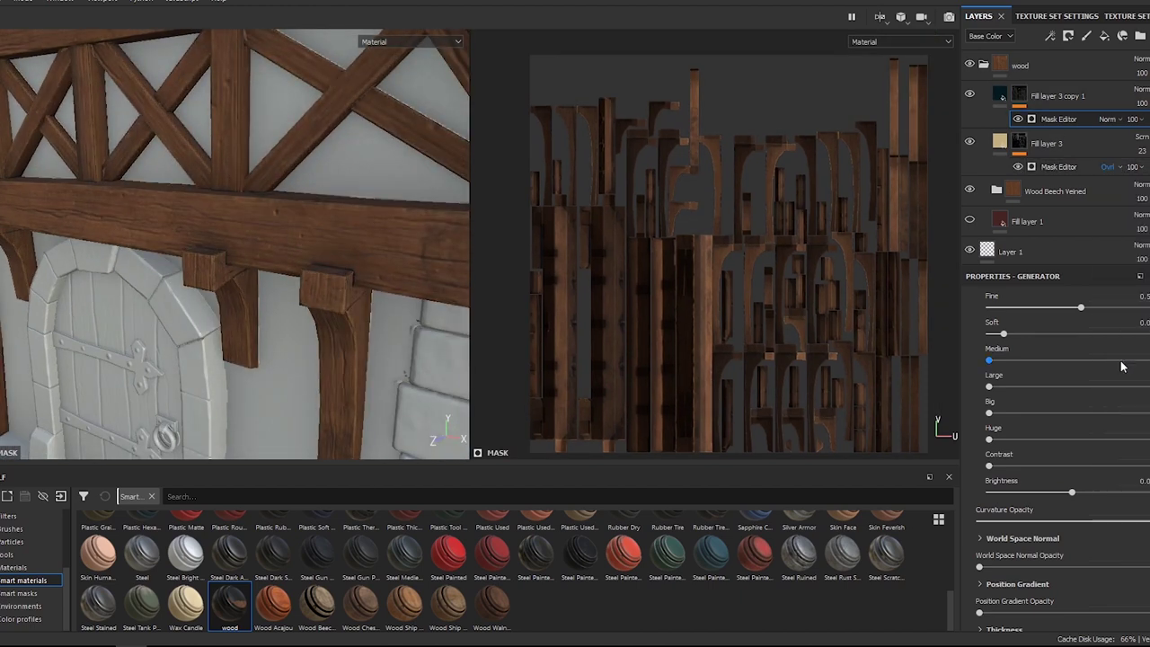
click(1114, 167)
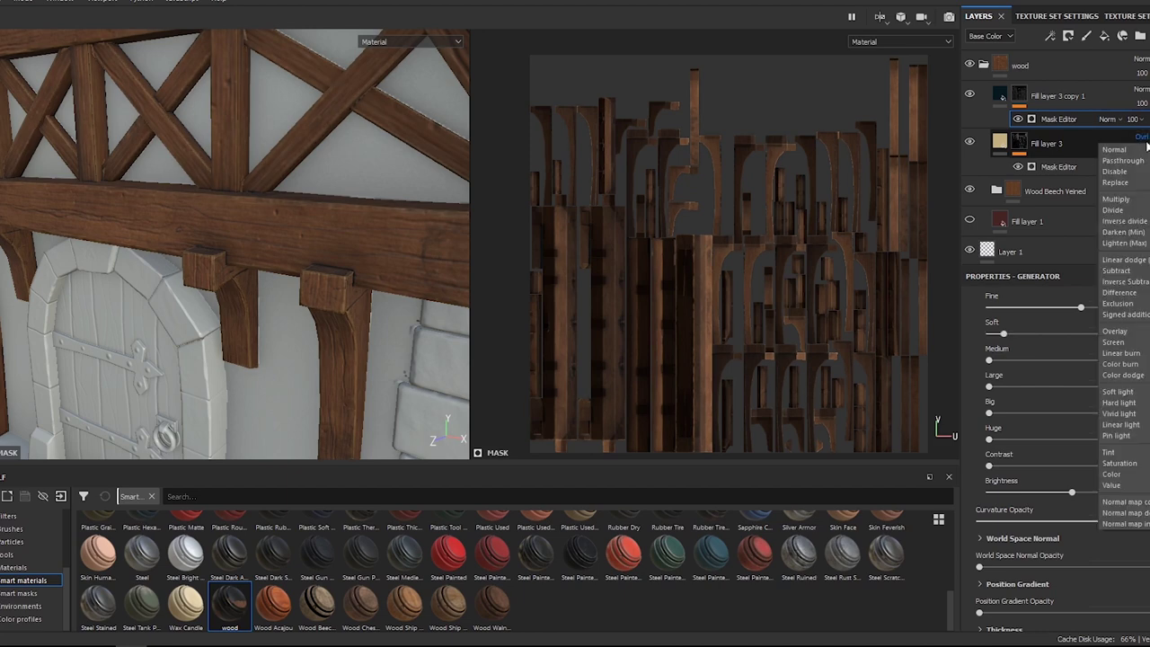
click(1122, 145)
key(f)
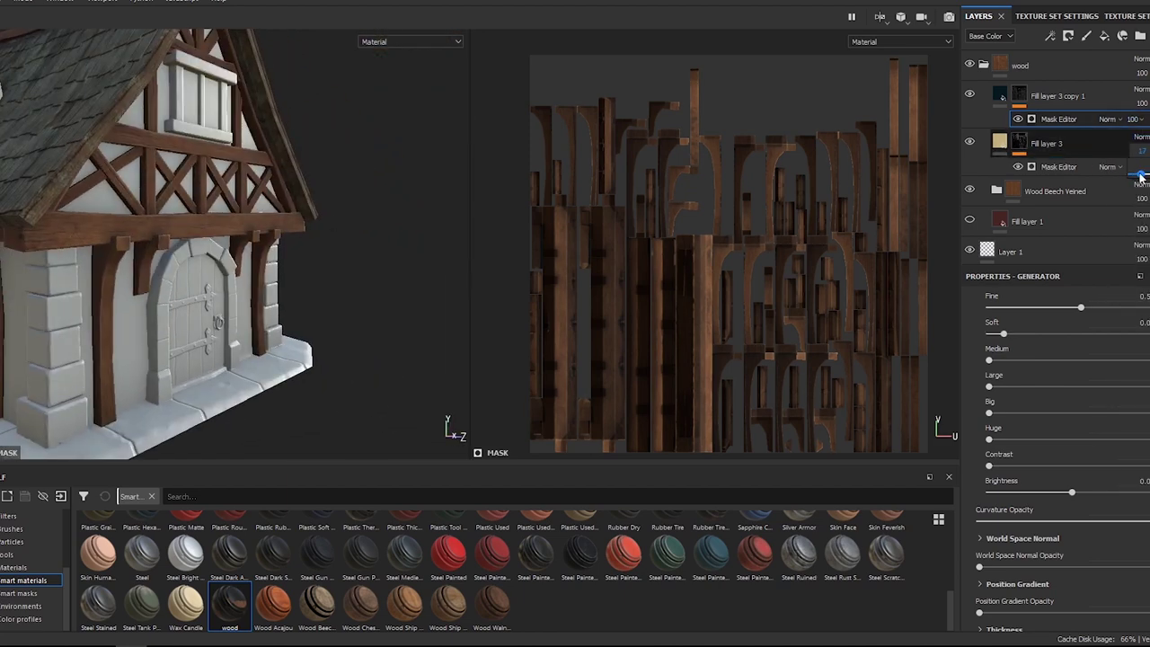
scroll(234, 243, up, 3)
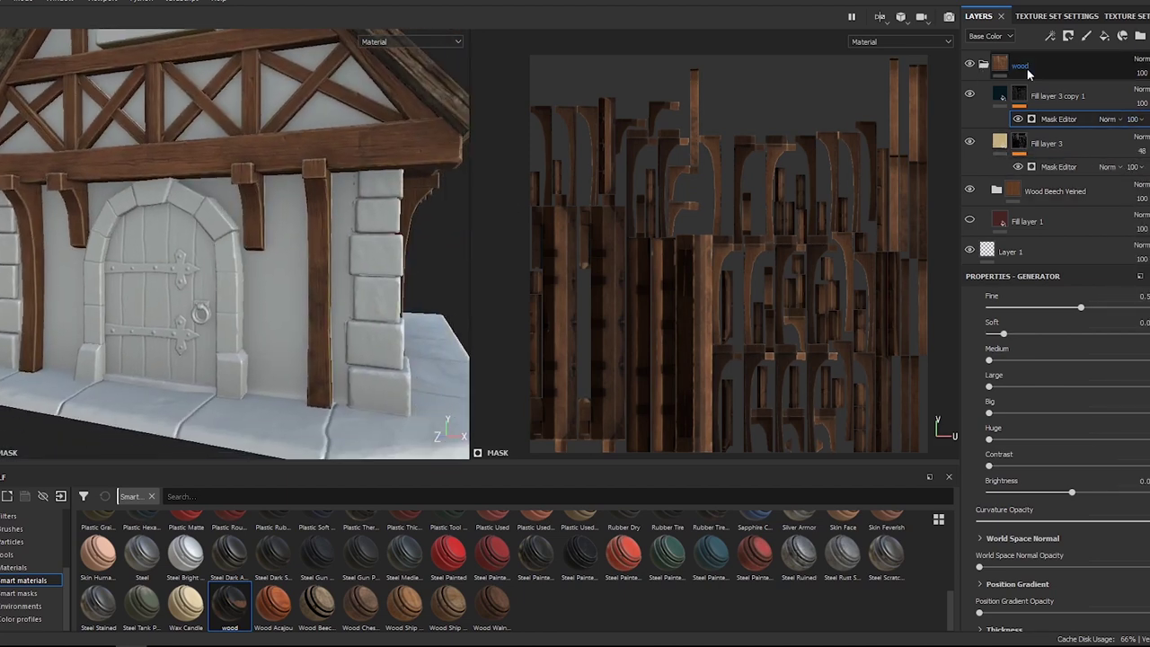
click(1104, 36)
- Give Fill layer 4 a dark base colour and drop a smart mask onto it
scroll(1060, 503, down, 3)
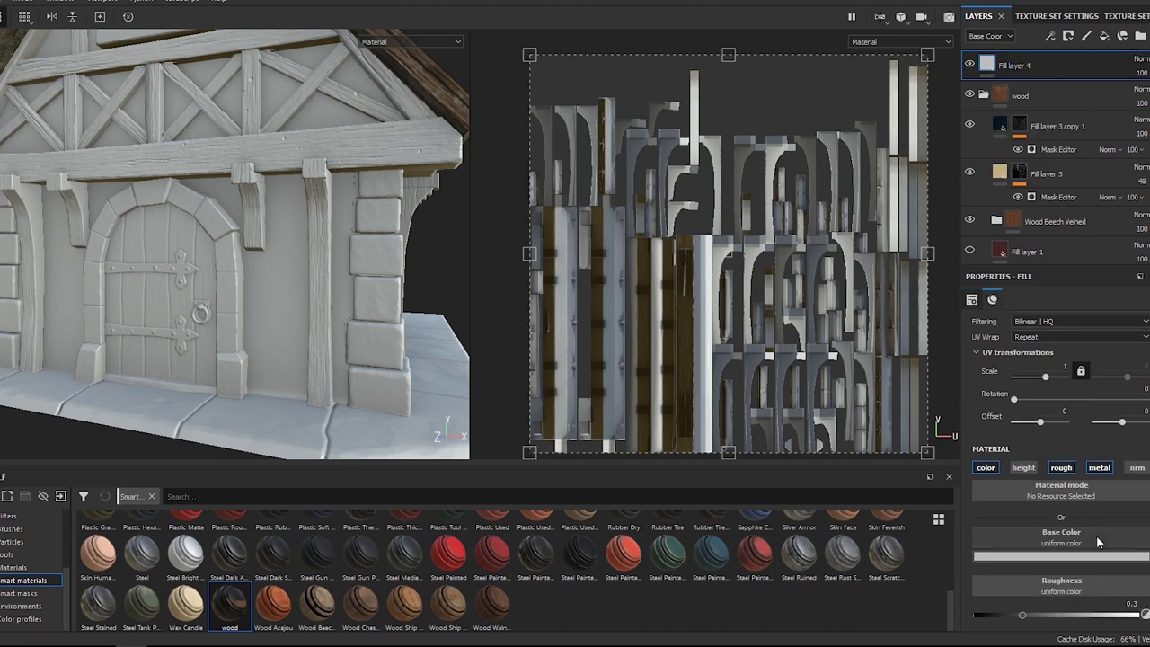
click(1060, 478)
click(1026, 596)
click(47, 595)
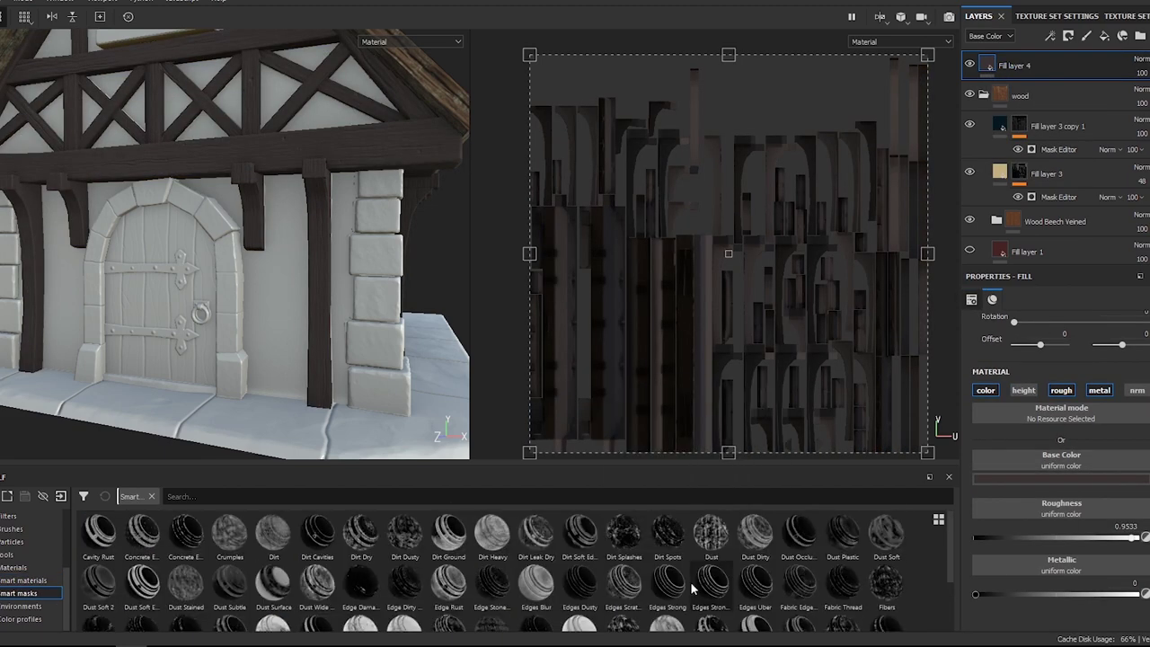
scroll(509, 595, down, 1)
drag(230, 549, 1015, 72)
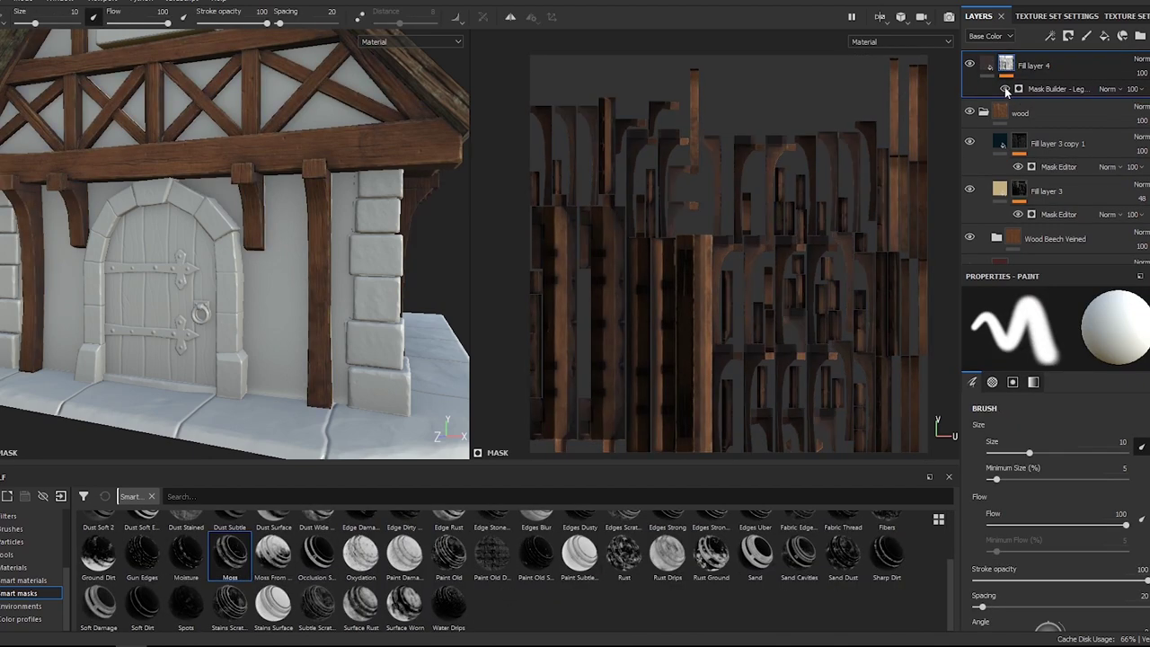
- Raise Fill layer 4's mask Level to maximum and lower its top/down gradient
click(1042, 89)
scroll(1078, 445, down, 3)
scroll(1065, 395, down, 5)
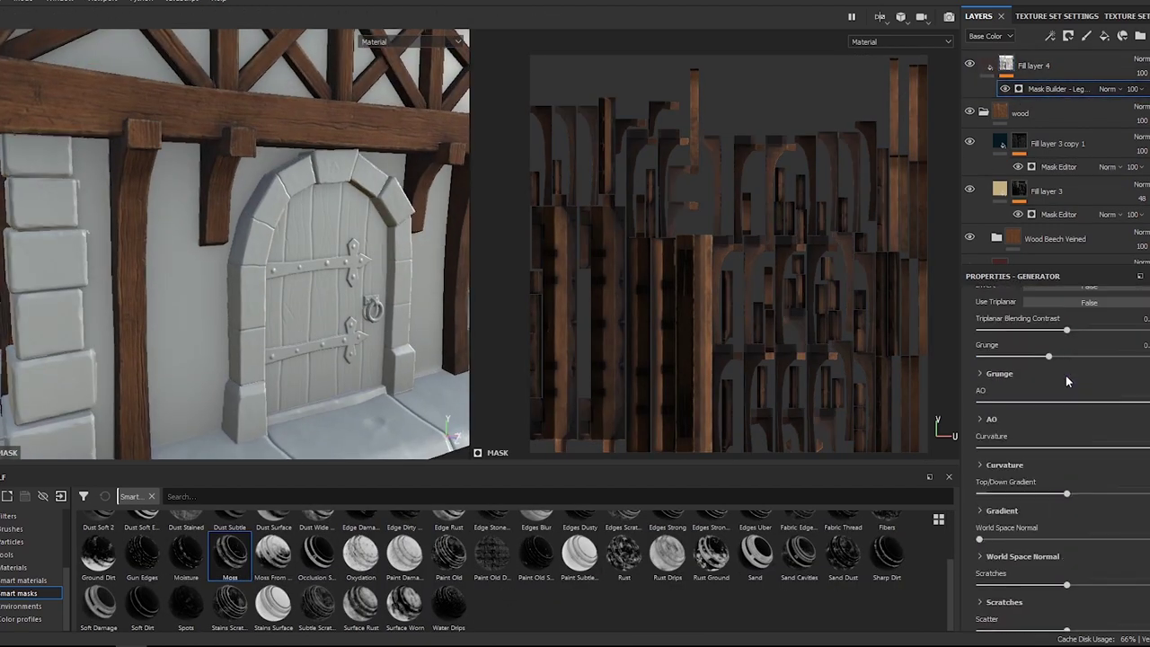
scroll(1066, 375, up, 5)
mouse_move(993, 405)
mouse_down()
mouse_move(1145, 370)
mouse_move(1033, 378)
mouse_up()
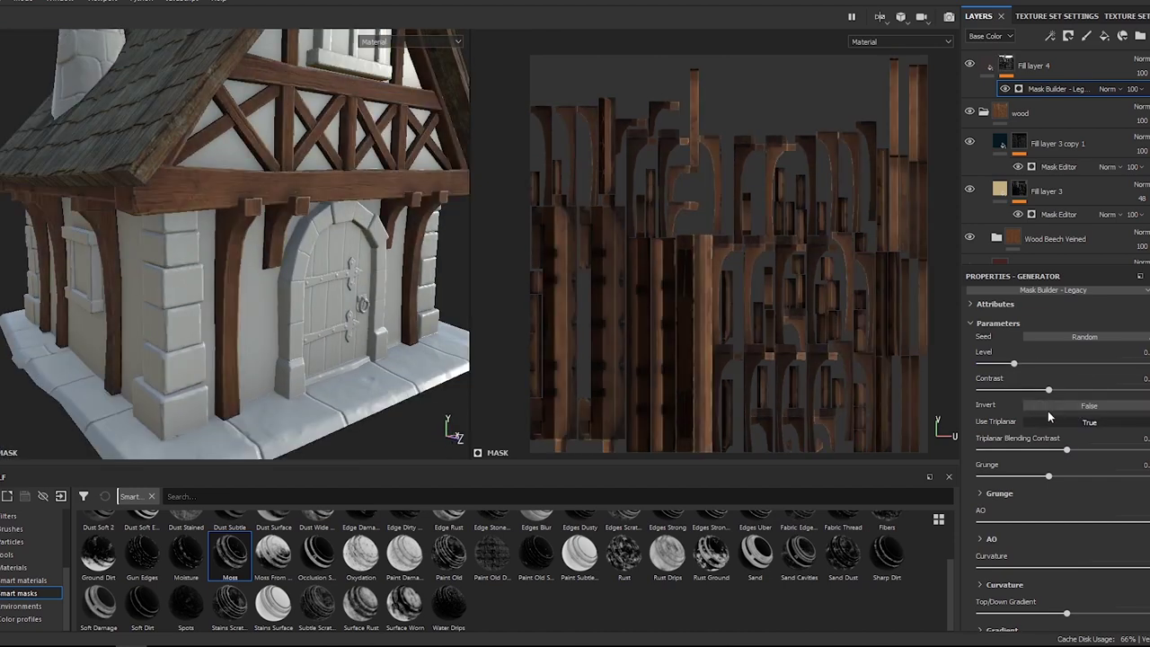
scroll(1047, 410, down, 3)
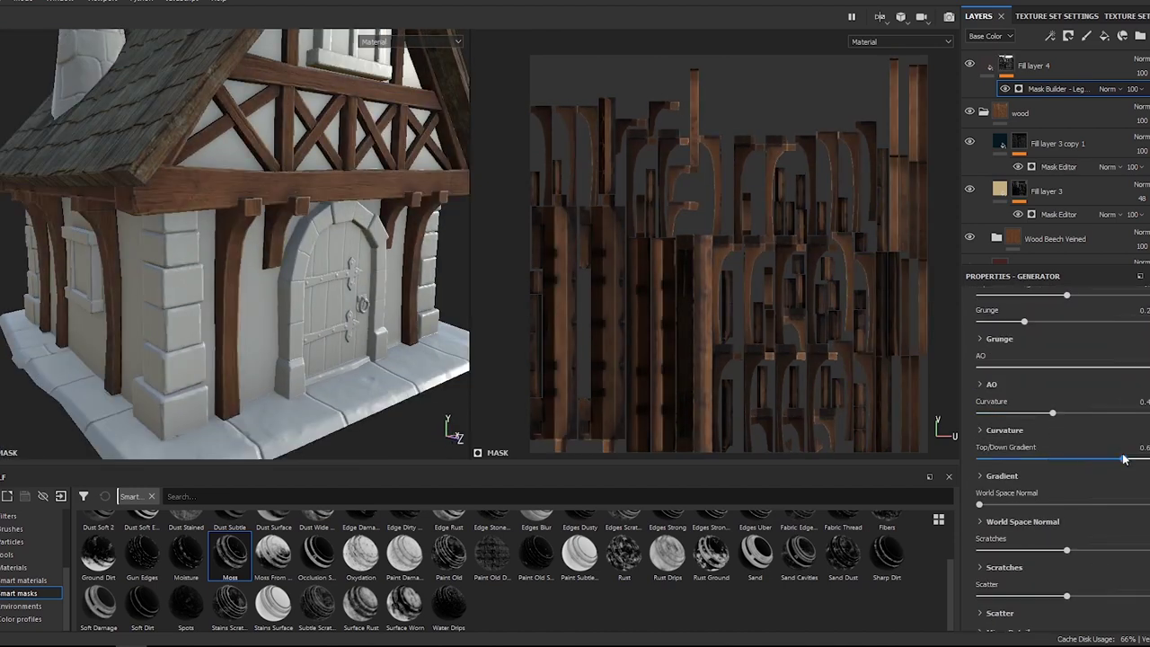
drag(1123, 459, 995, 490)
scroll(1060, 467, down, 1)
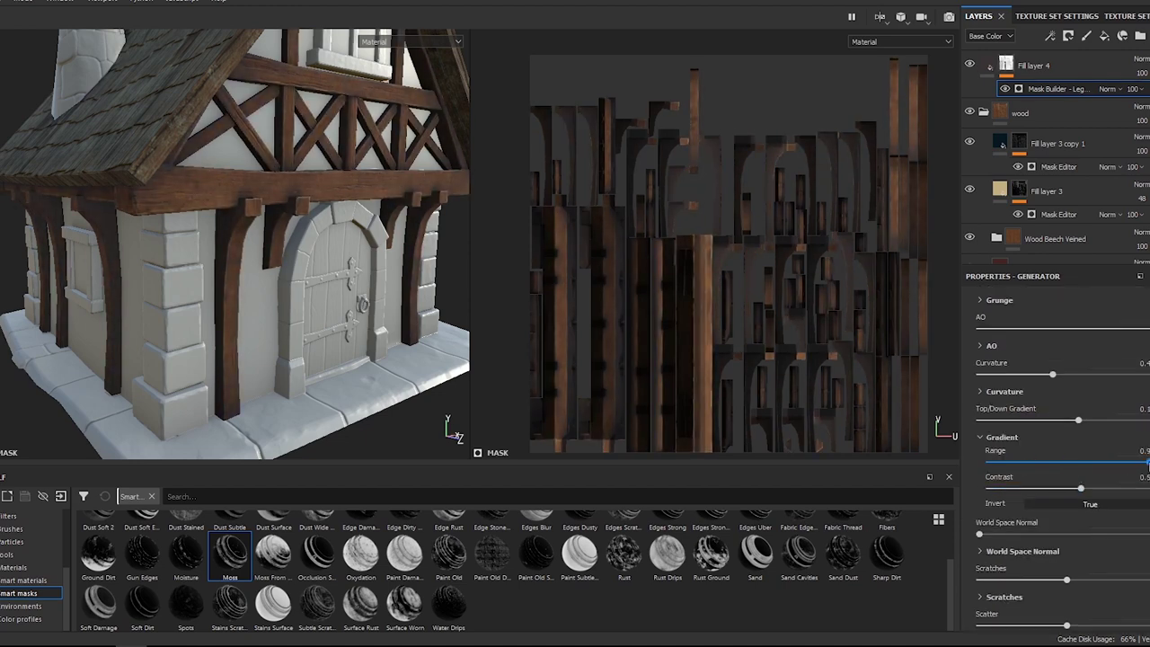
alt+drag(332, 303, 270, 297)
- Invert the mask's convex curvature and raise its convex contrast on Fill layer 4
click(1006, 64)
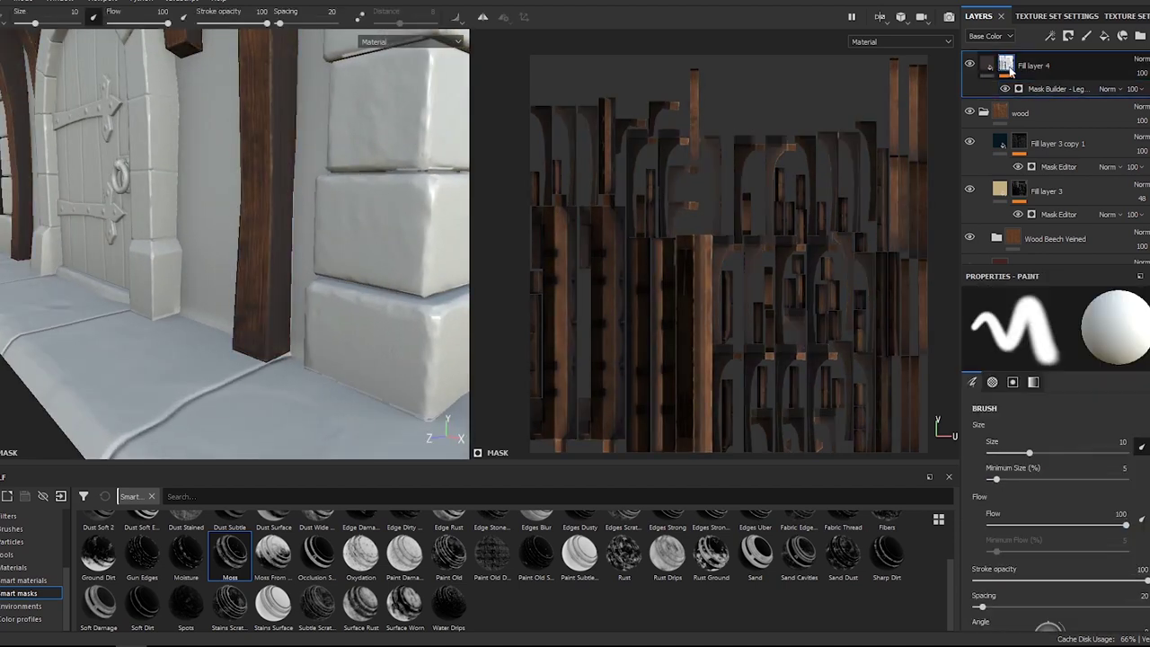
key(Delete)
key(ctrl+z)
scroll(375, 357, down, 5)
alt+drag(375, 357, 270, 351)
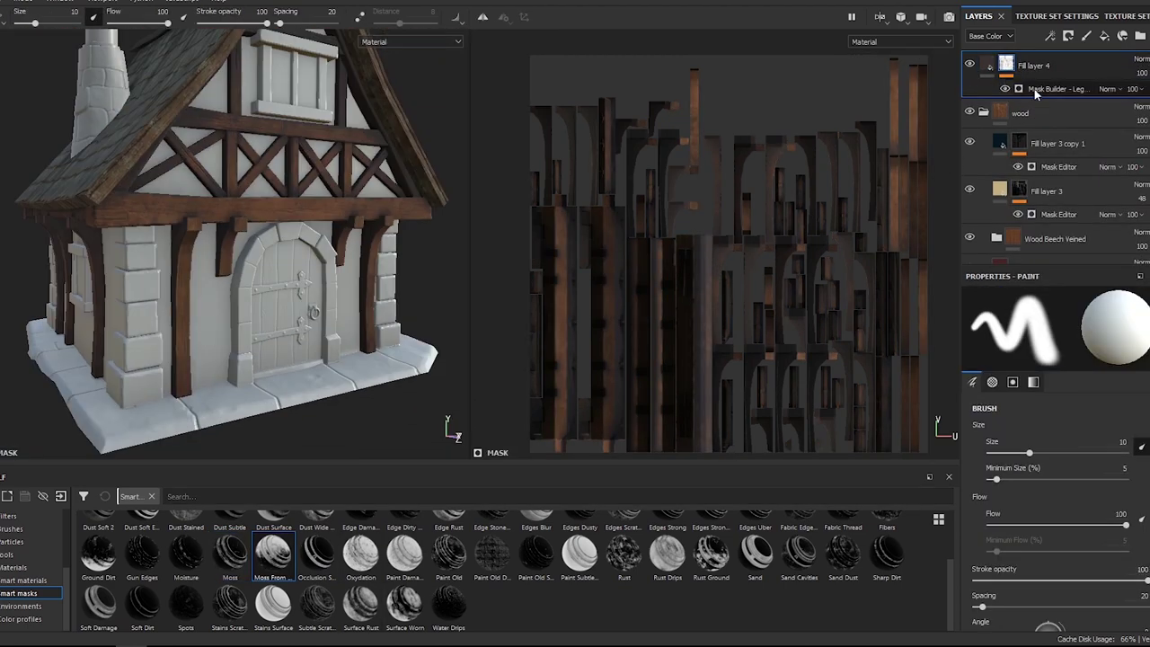
click(1051, 89)
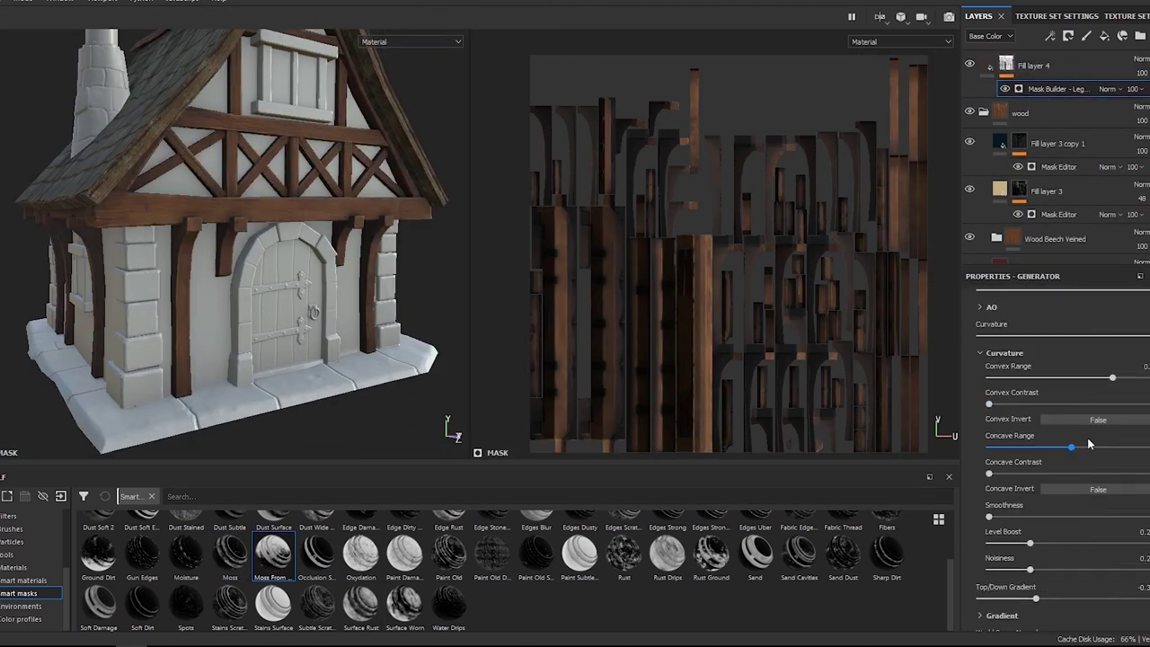
click(1098, 419)
mouse_move(988, 404)
mouse_down()
mouse_move(1101, 404)
mouse_move(1056, 378)
mouse_up()
- Replace the Mask Builder mask with the Dirt Dry smart mask and add a paint effect
key(ctrl+z)
scroll(493, 585, up, 2)
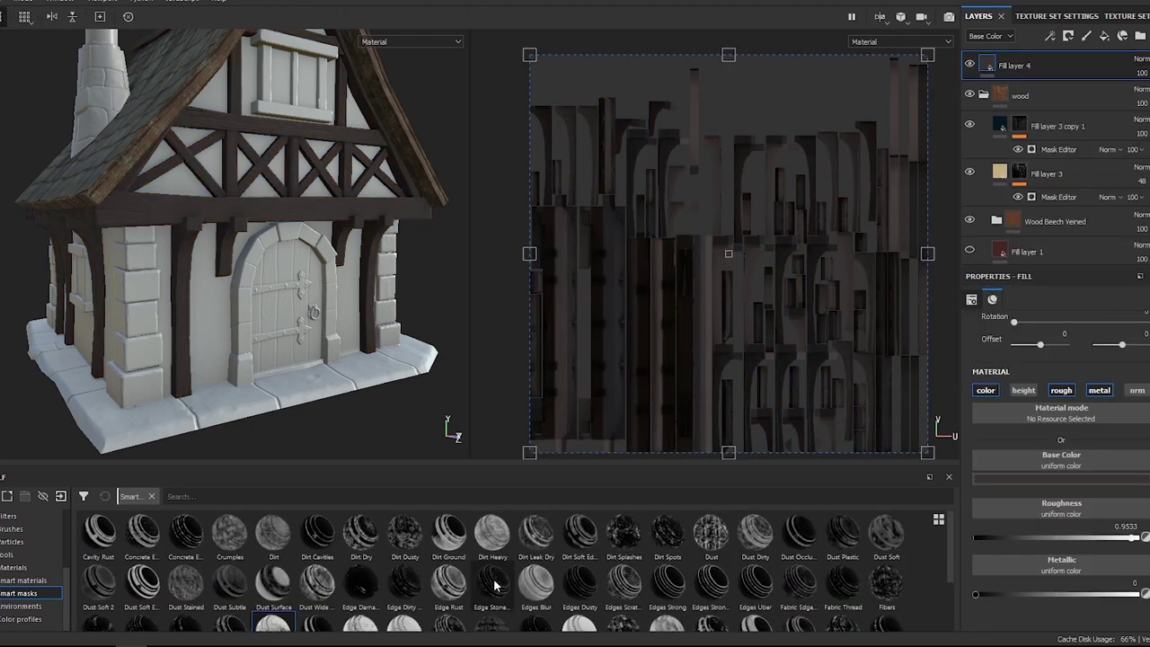
drag(346, 545, 1015, 65)
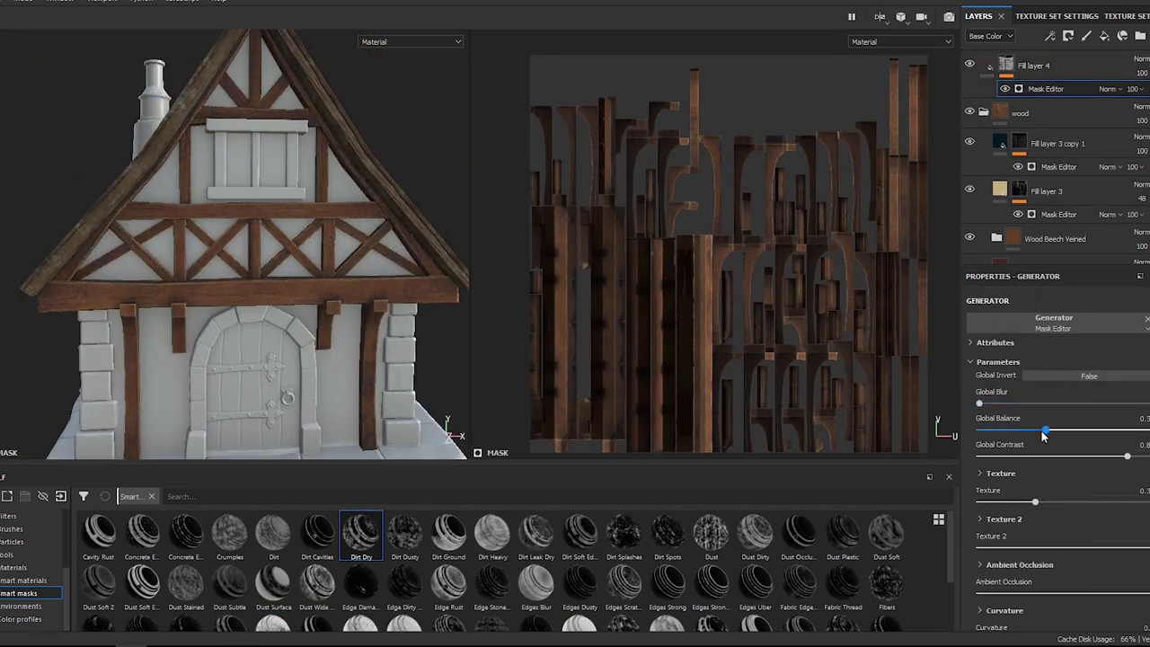
scroll(1114, 447, down, 5)
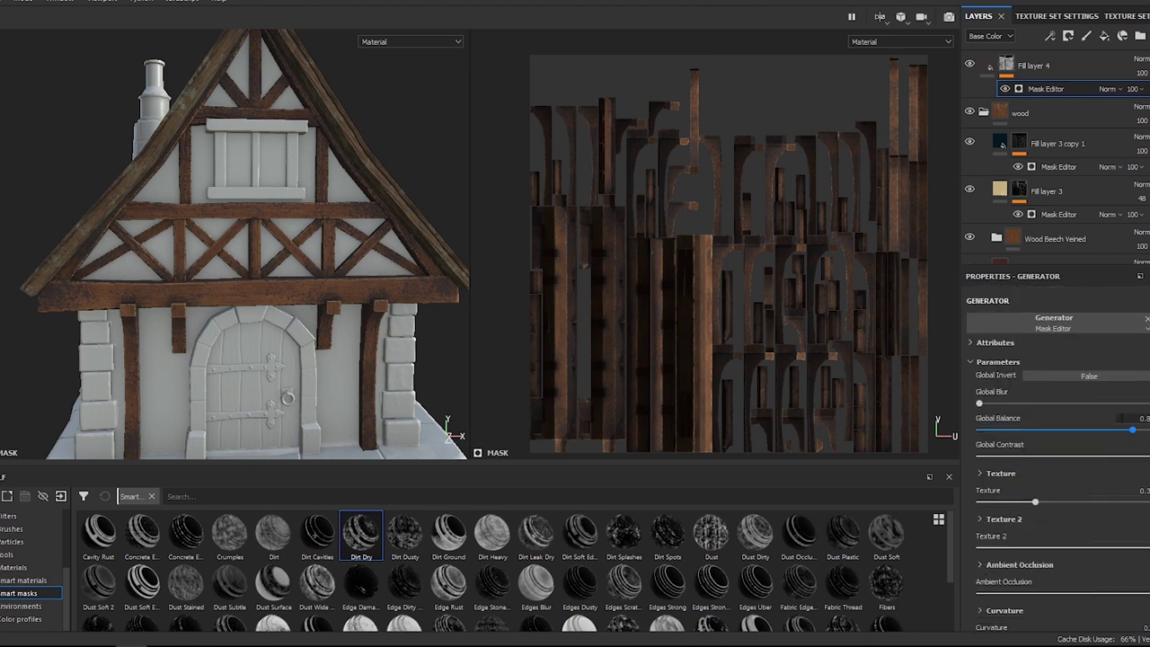
key(1)
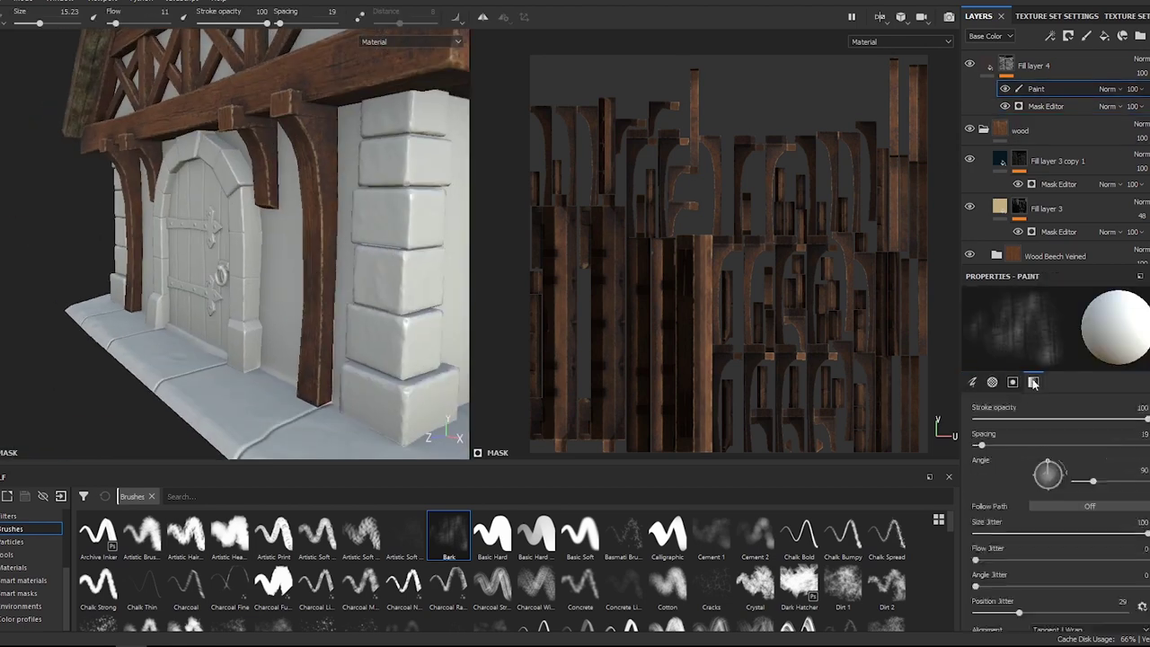
- Set up a white Dirt Spots brush for Fill layer 4's mask, checking the door and roof
click(972, 382)
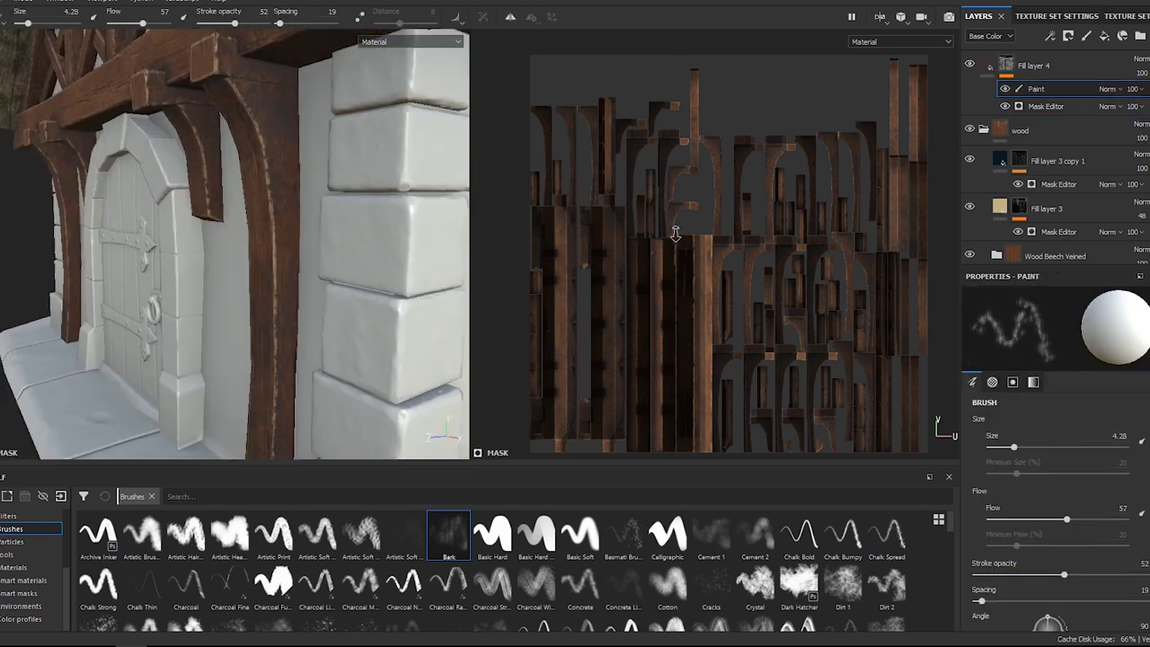
scroll(372, 552, down, 2)
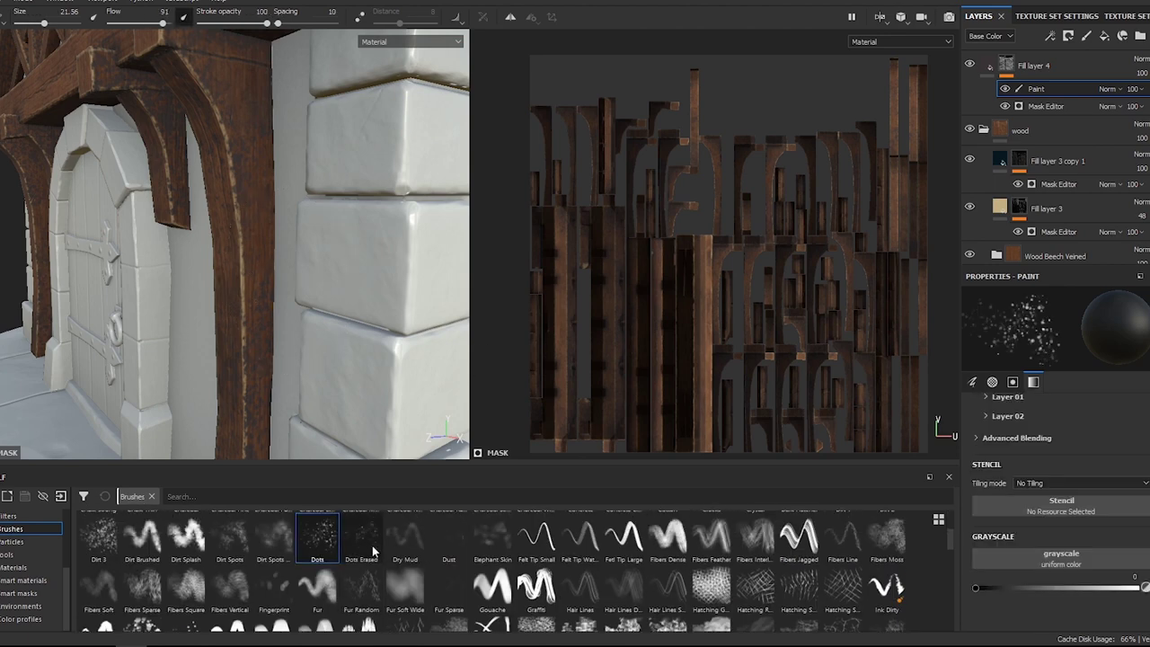
click(229, 536)
click(973, 383)
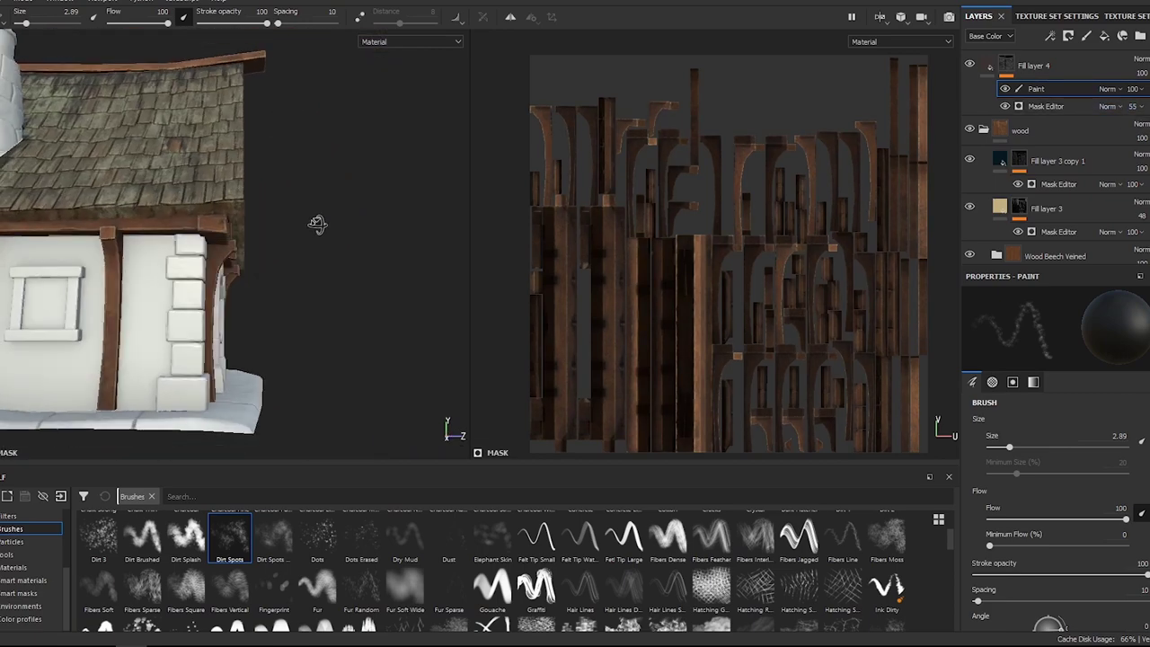
alt+drag(315, 224, 222, 223)
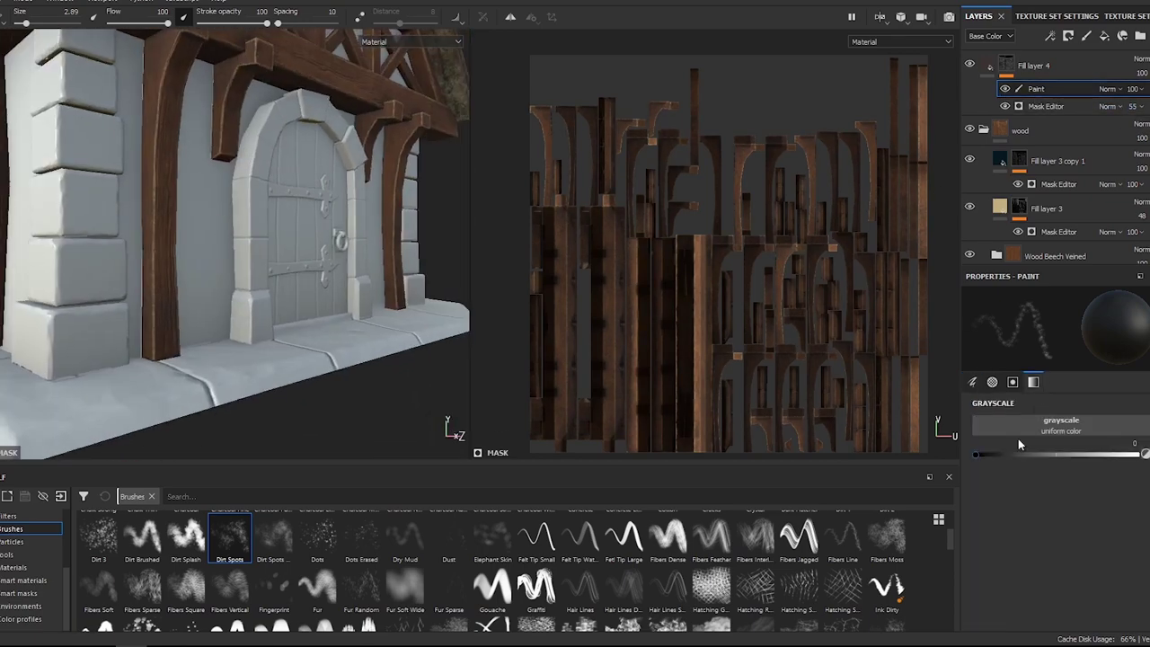
drag(1017, 454, 1145, 453)
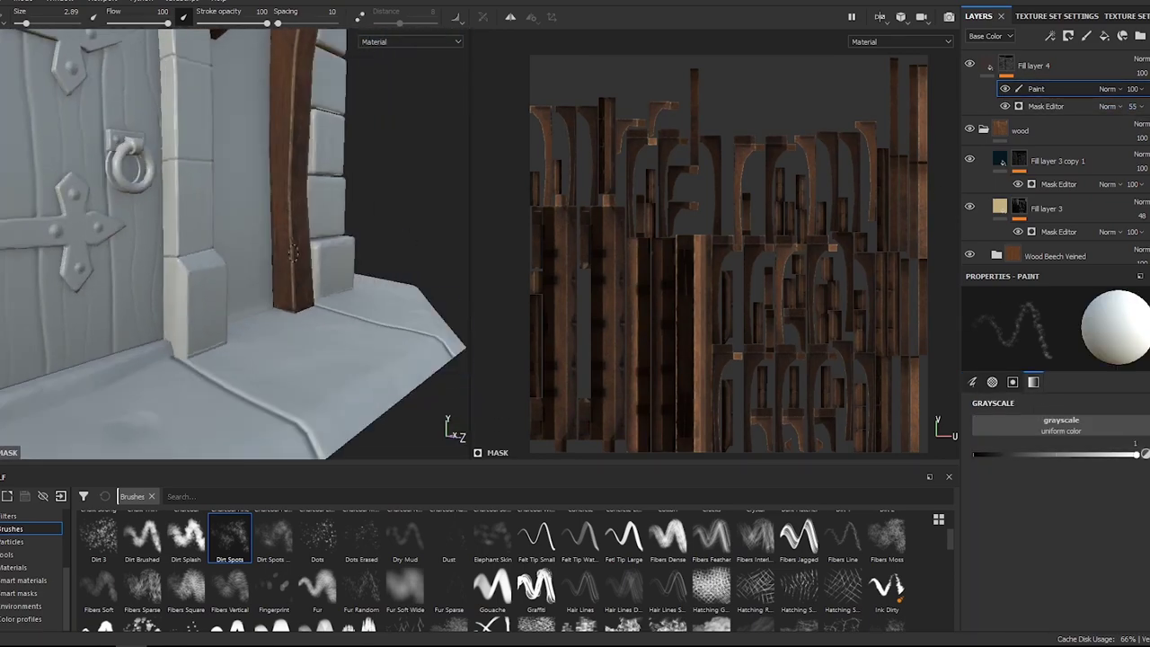
mouse_move(293, 253)
alt+mouse_down()
mouse_move(171, 156)
mouse_move(181, 333)
mouse_move(378, 270)
alt+mouse_up()
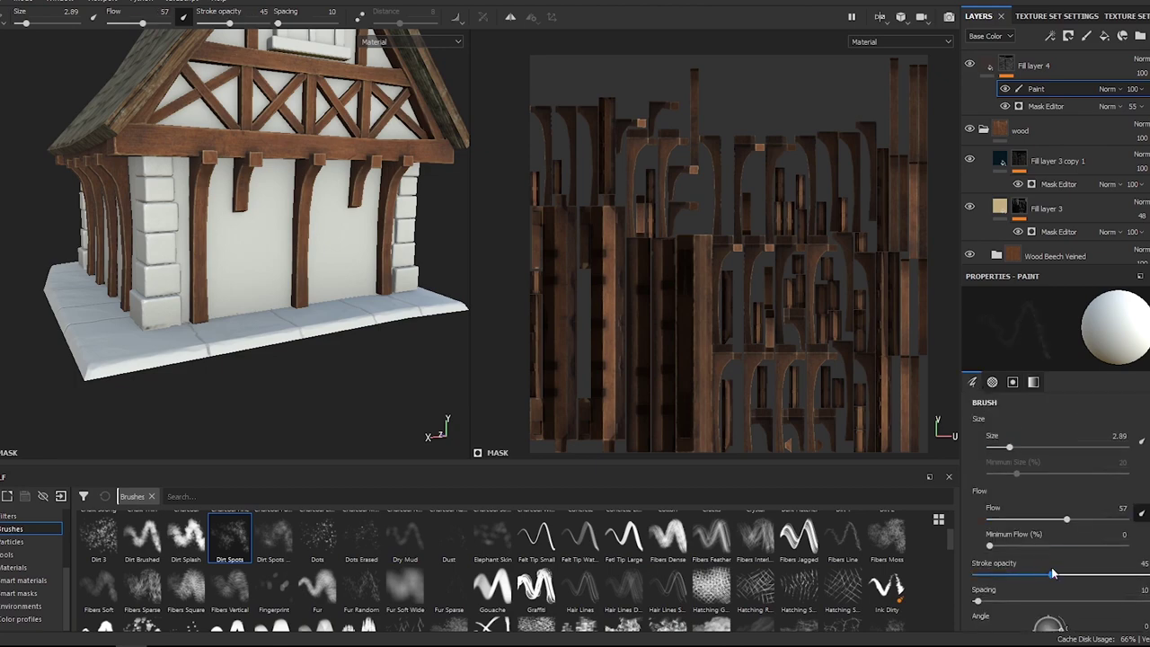
mouse_move(239, 135)
alt+mouse_down()
mouse_move(403, 197)
mouse_move(151, 185)
alt+mouse_up()
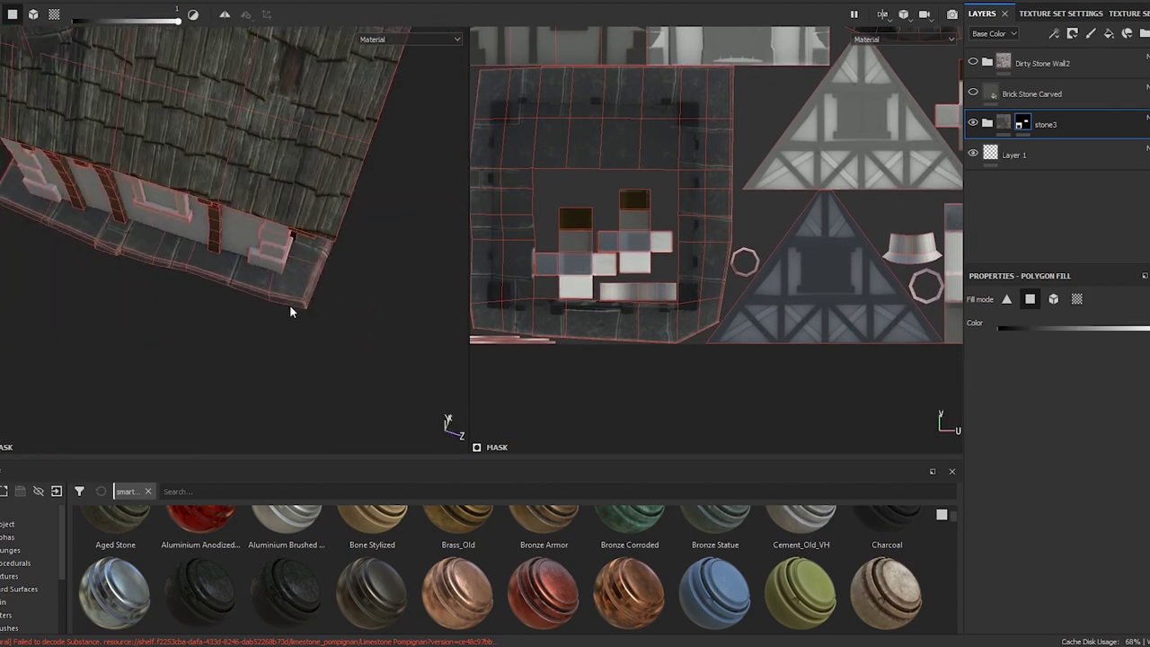
- Mask the Brick Stone Carved layer to the wall polygons and open its material parameters
click(971, 95)
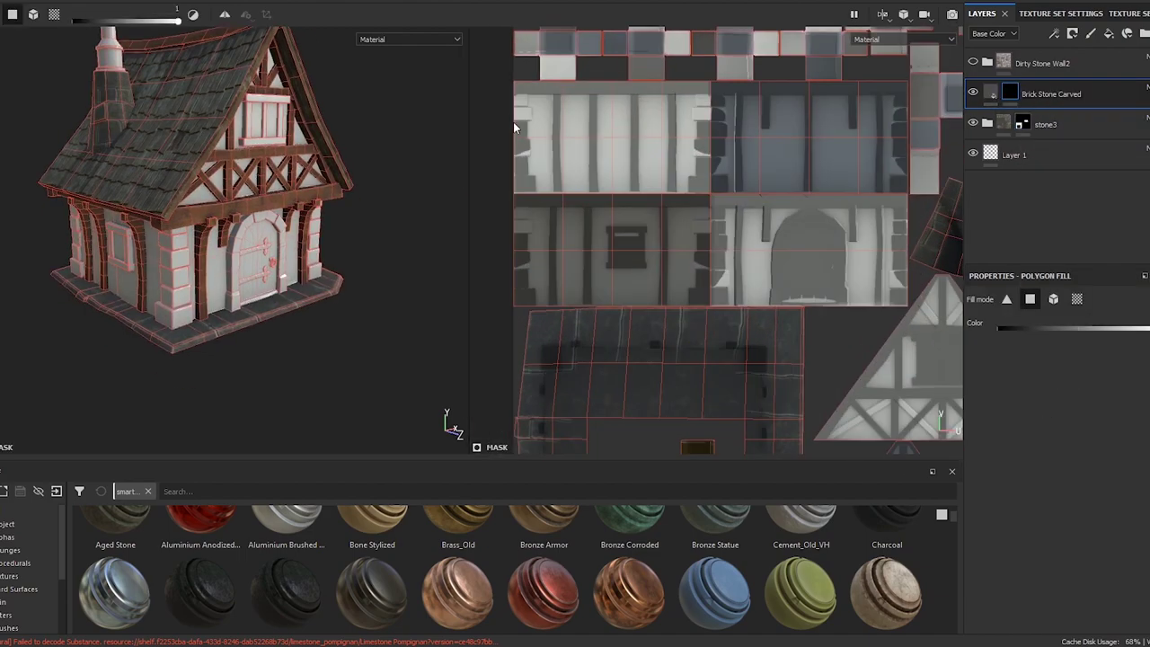
drag(503, 235, 759, 267)
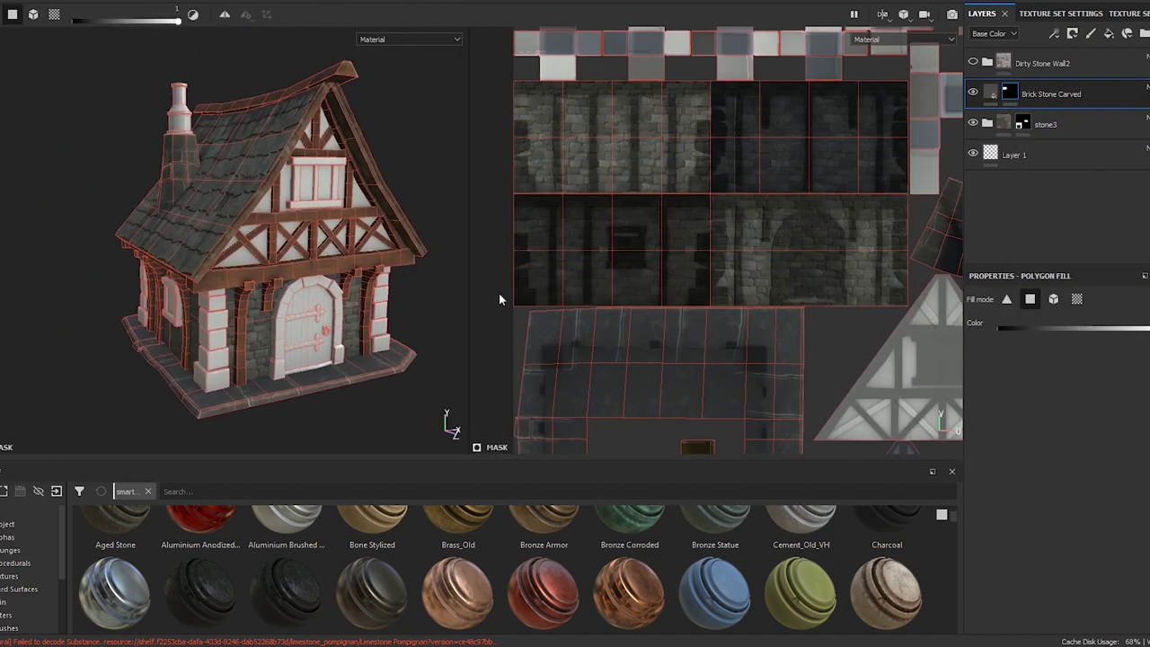
click(991, 93)
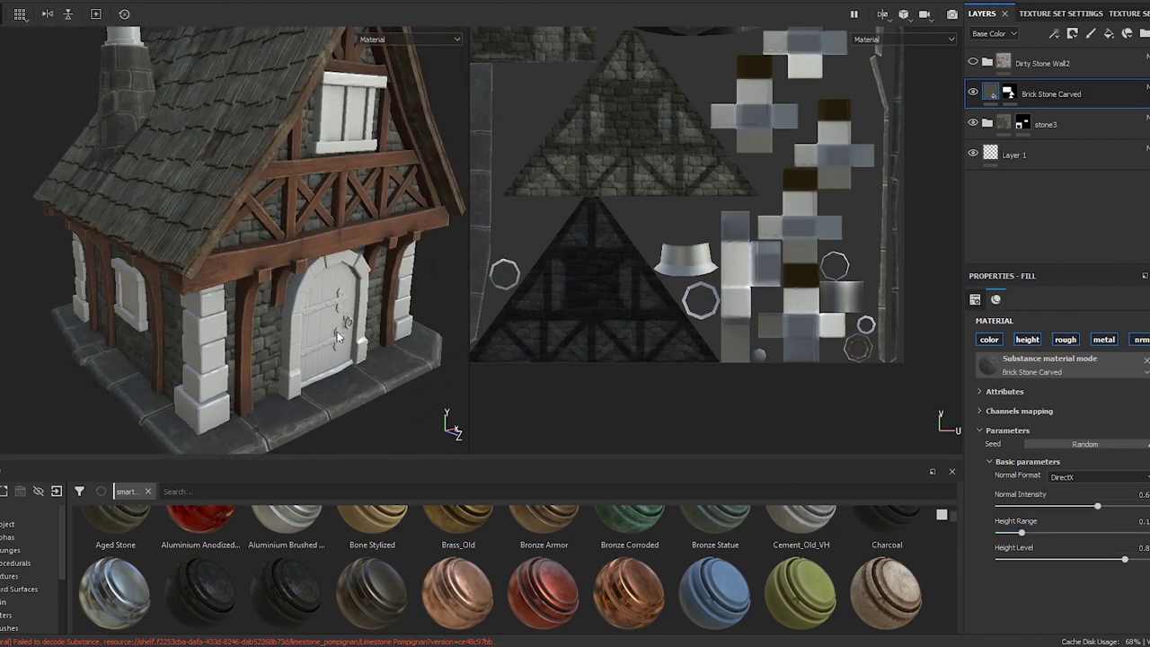
mouse_move(338, 336)
alt+mouse_down()
mouse_move(205, 307)
mouse_move(377, 311)
alt+mouse_up()
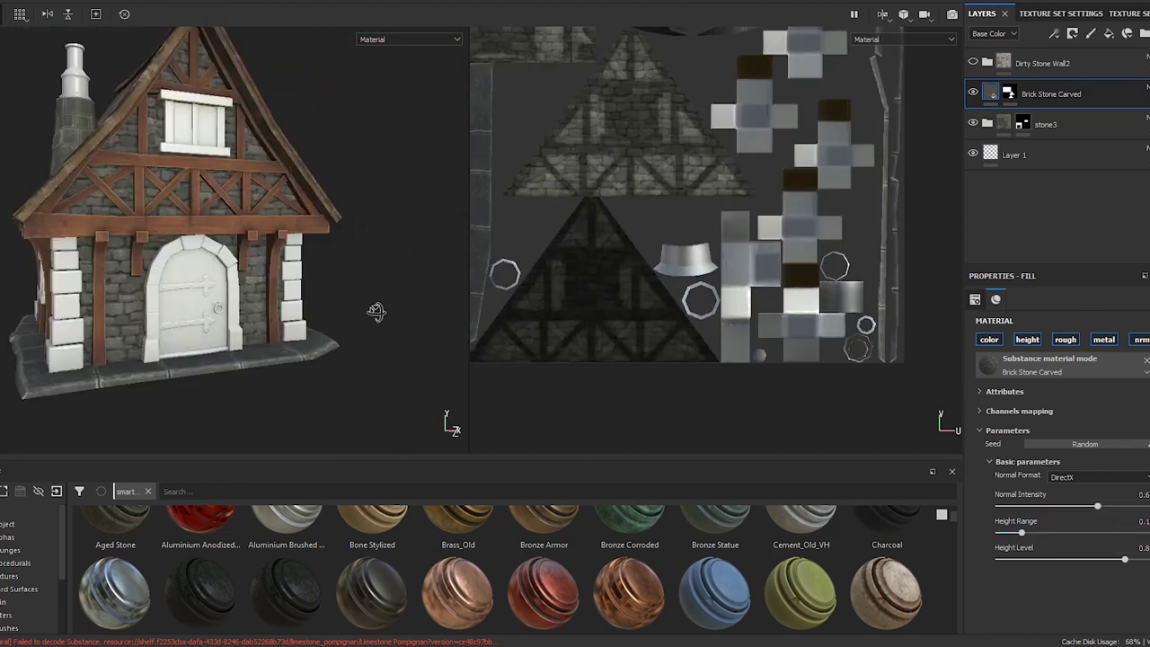
- Enable the Dirty Stone Wall2 folder over the walls and open the Dirt folder's paint effect
click(973, 62)
click(1032, 65)
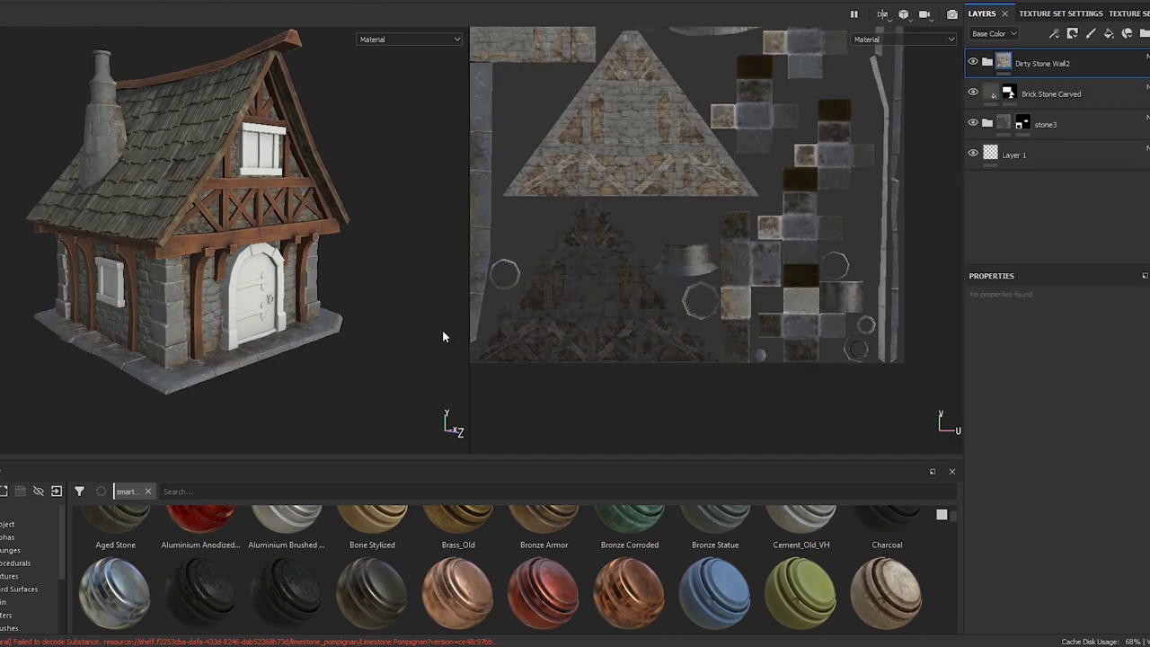
scroll(441, 334, up, 3)
scroll(133, 309, up, 2)
scroll(133, 308, down, 3)
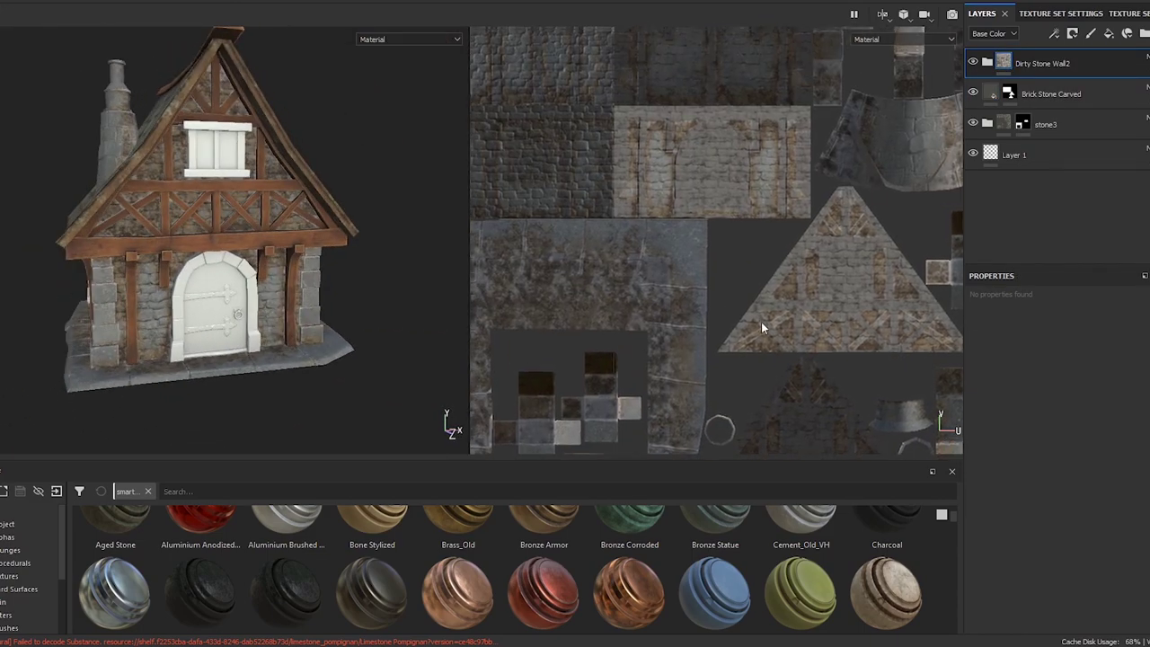
scroll(761, 322, down, 2)
scroll(629, 270, up, 3)
alt+drag(252, 306, 374, 307)
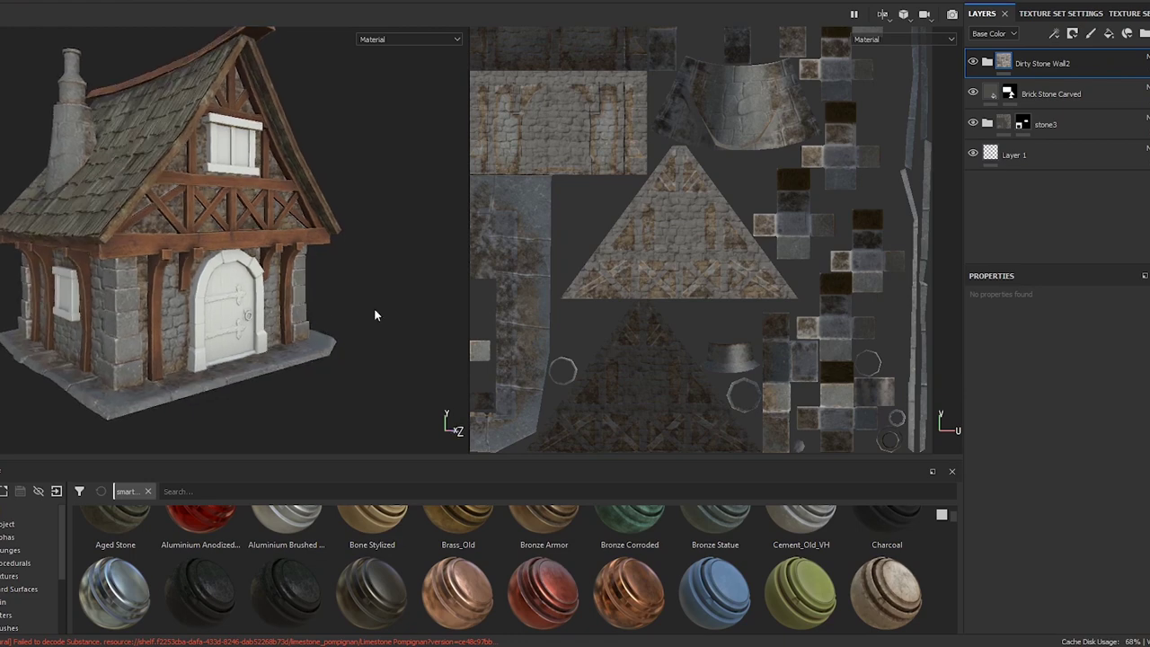
scroll(676, 266, up, 3)
click(1036, 154)
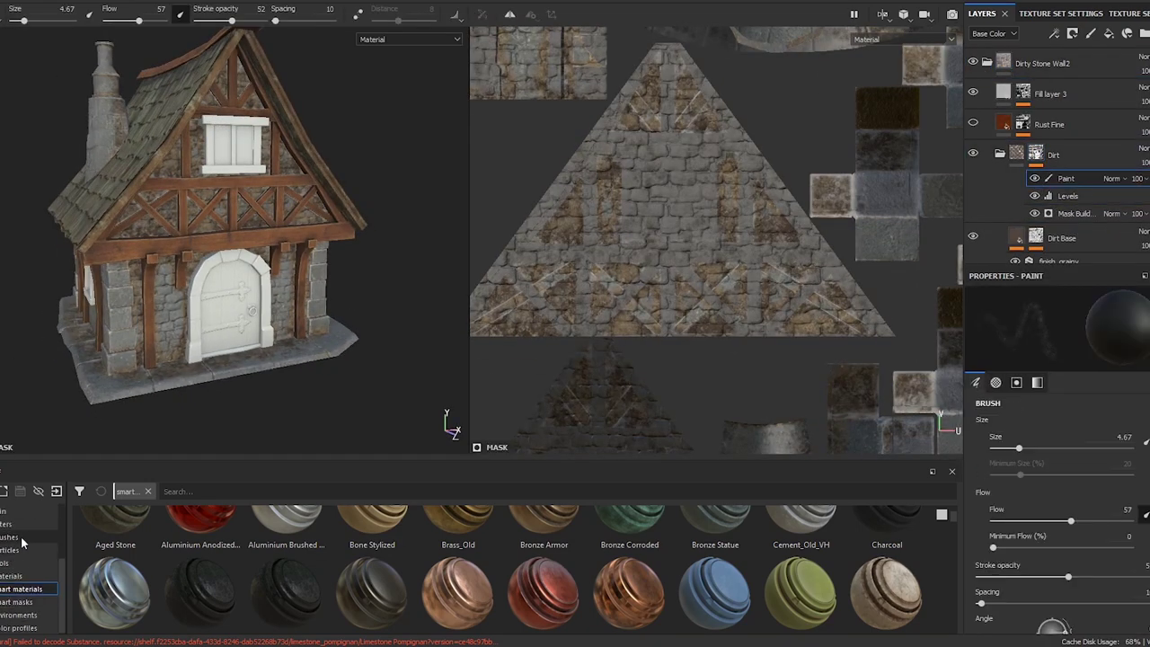
- Try out the Cement 1 and Dirt Spots brushes from the Brushes shelf
click(22, 537)
click(458, 553)
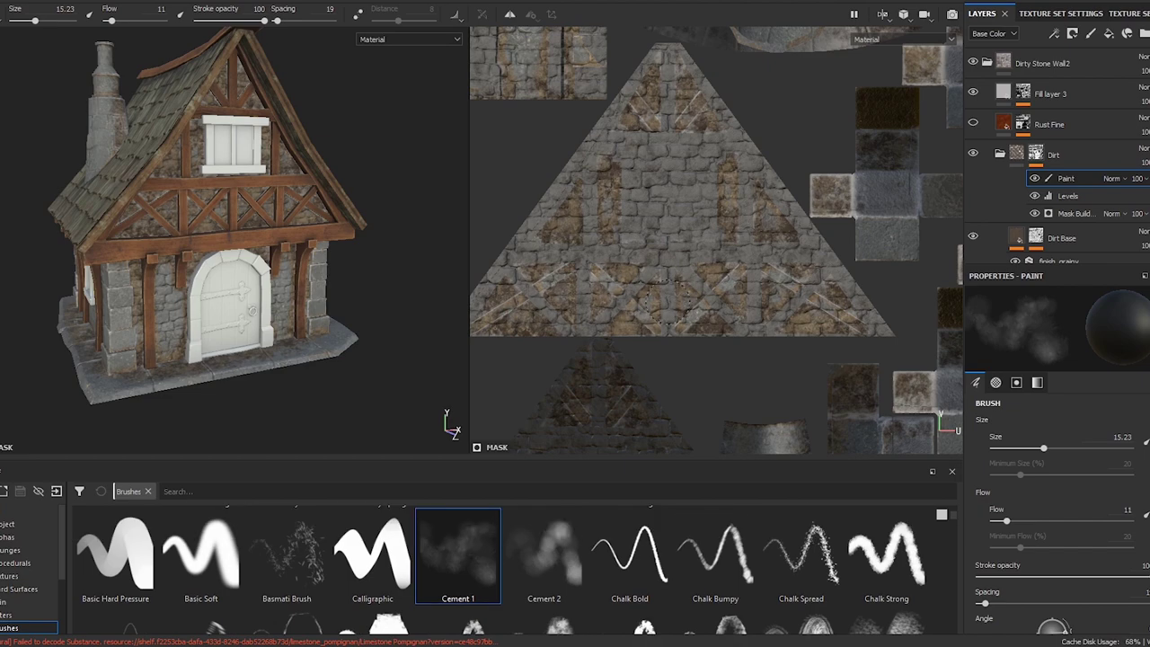
scroll(238, 219, up, 2)
scroll(238, 219, up, 2)
scroll(336, 218, up, 2)
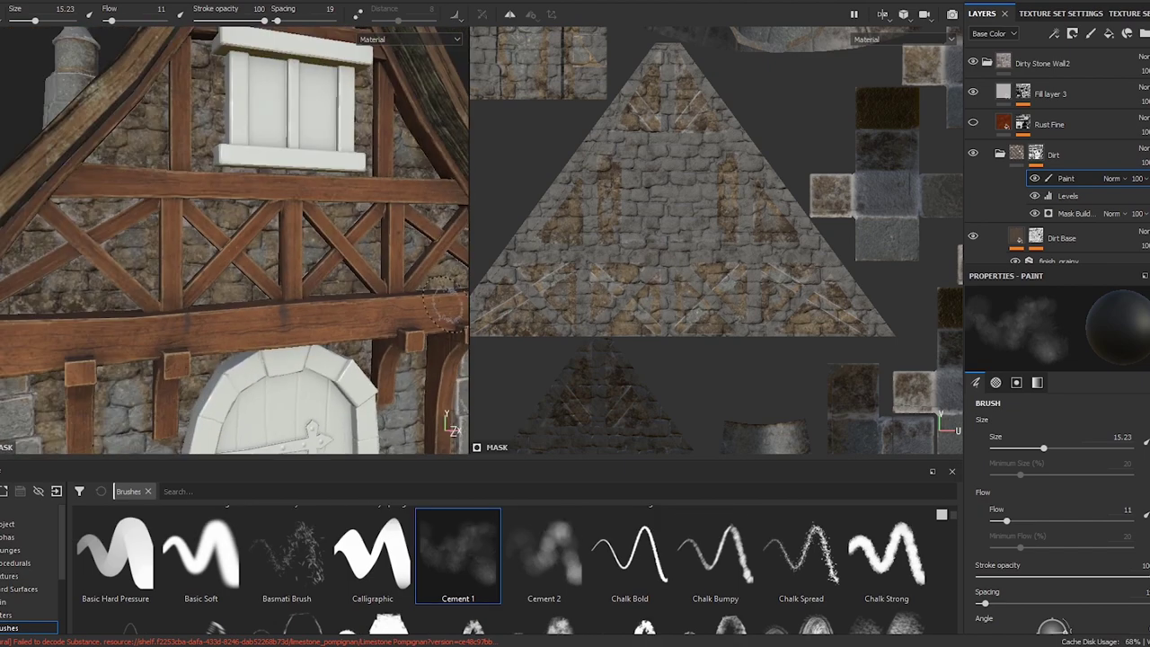
scroll(442, 301, down, 4)
mouse_move(422, 288)
alt+mouse_down()
mouse_move(372, 260)
mouse_move(396, 270)
alt+mouse_up()
scroll(351, 560, down, 2)
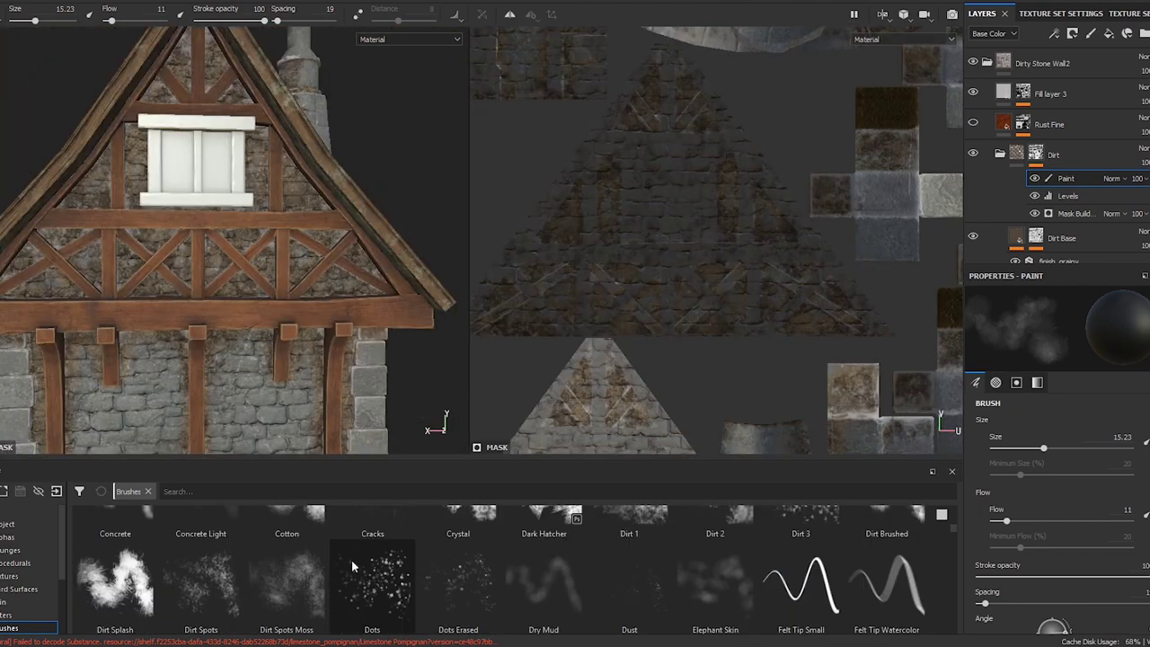
click(201, 580)
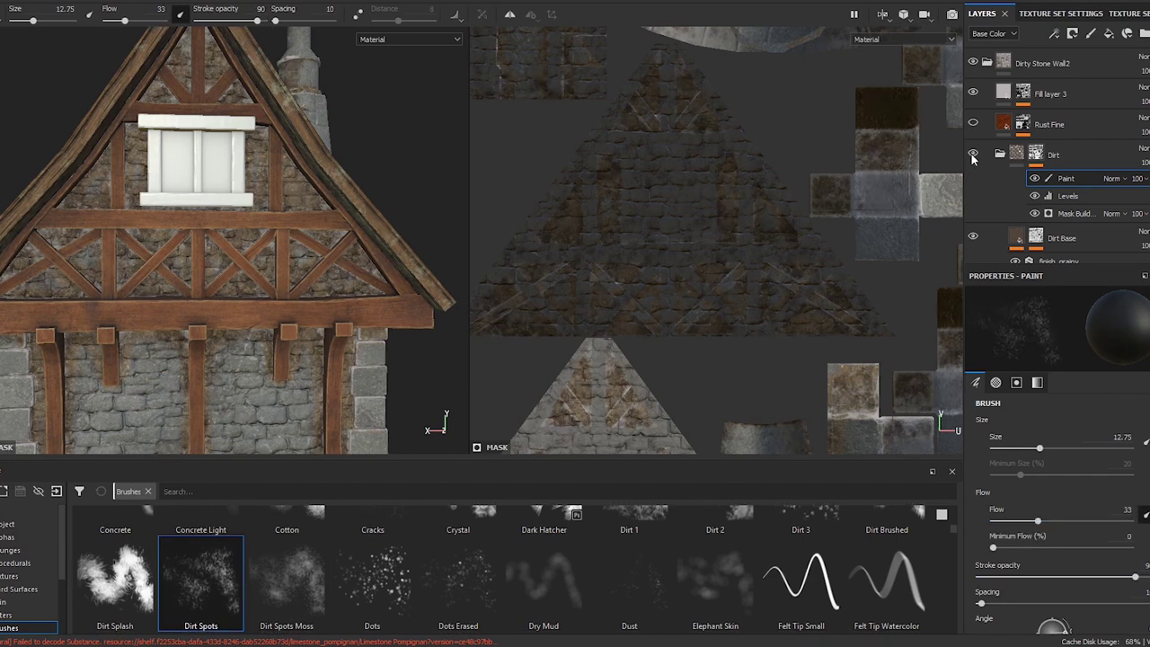
scroll(973, 158, down, 1)
- Load the Dirt Splash brush at flow 70 on the Mortar Wall paint sublayer
click(1046, 222)
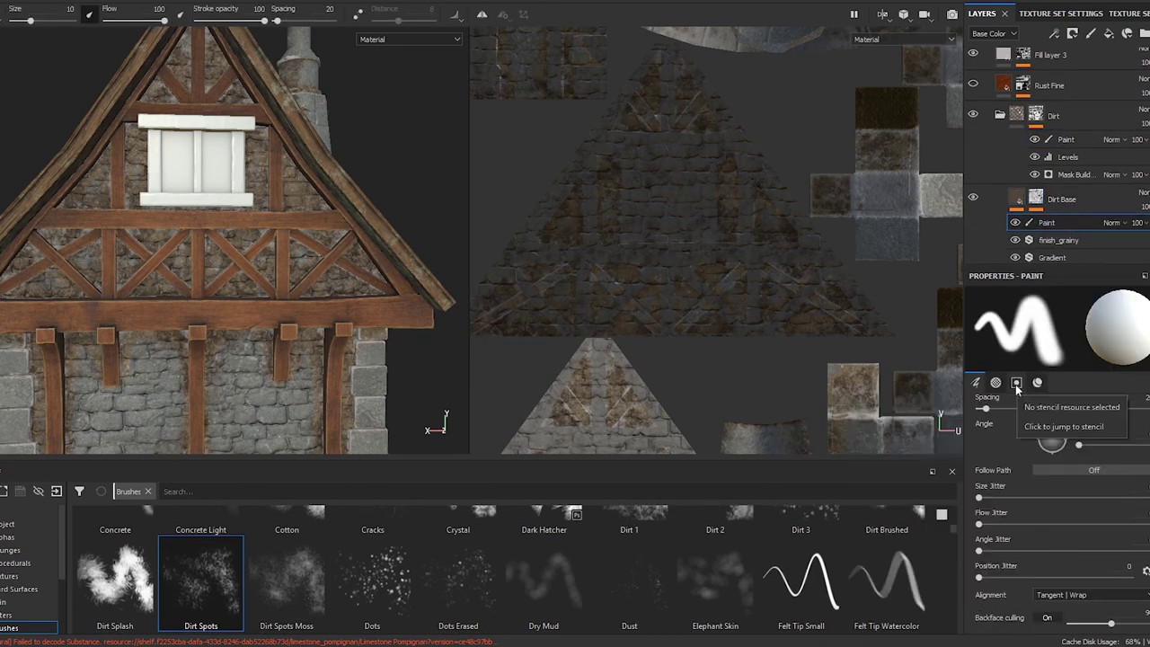
click(1036, 198)
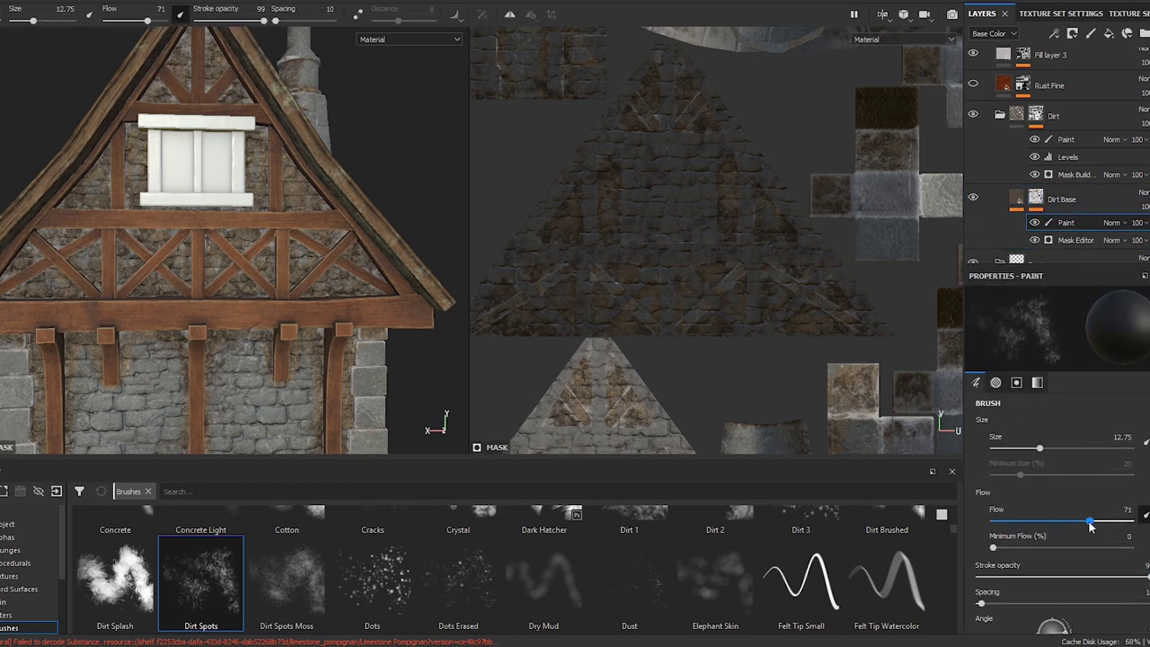
click(115, 575)
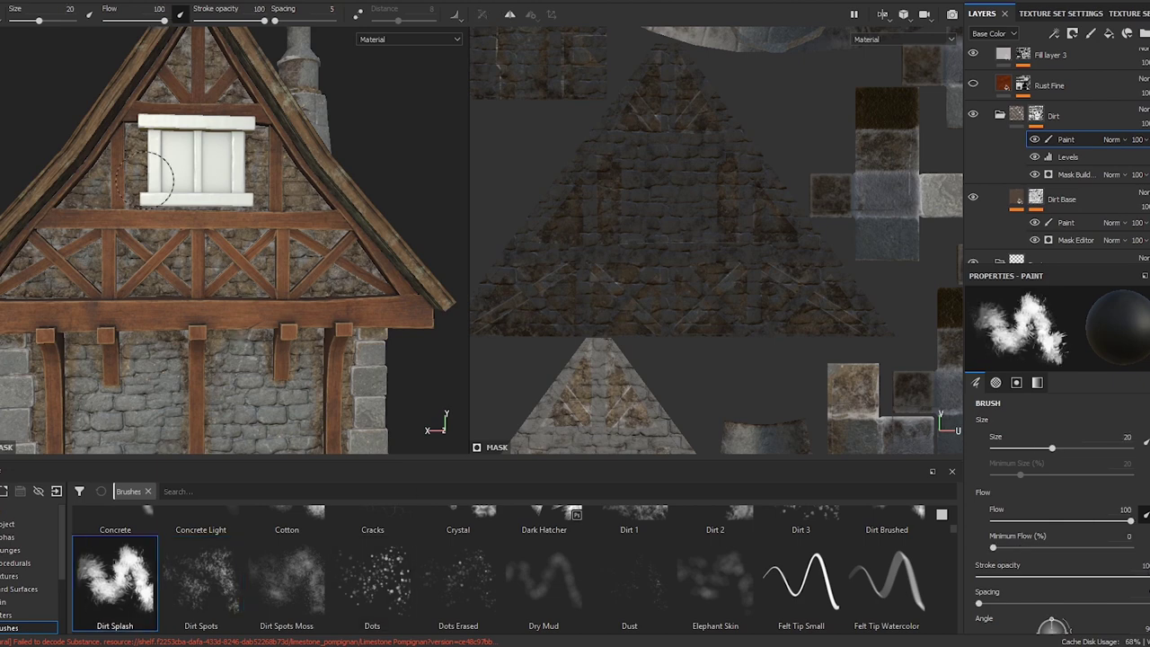
scroll(1046, 238, down, 3)
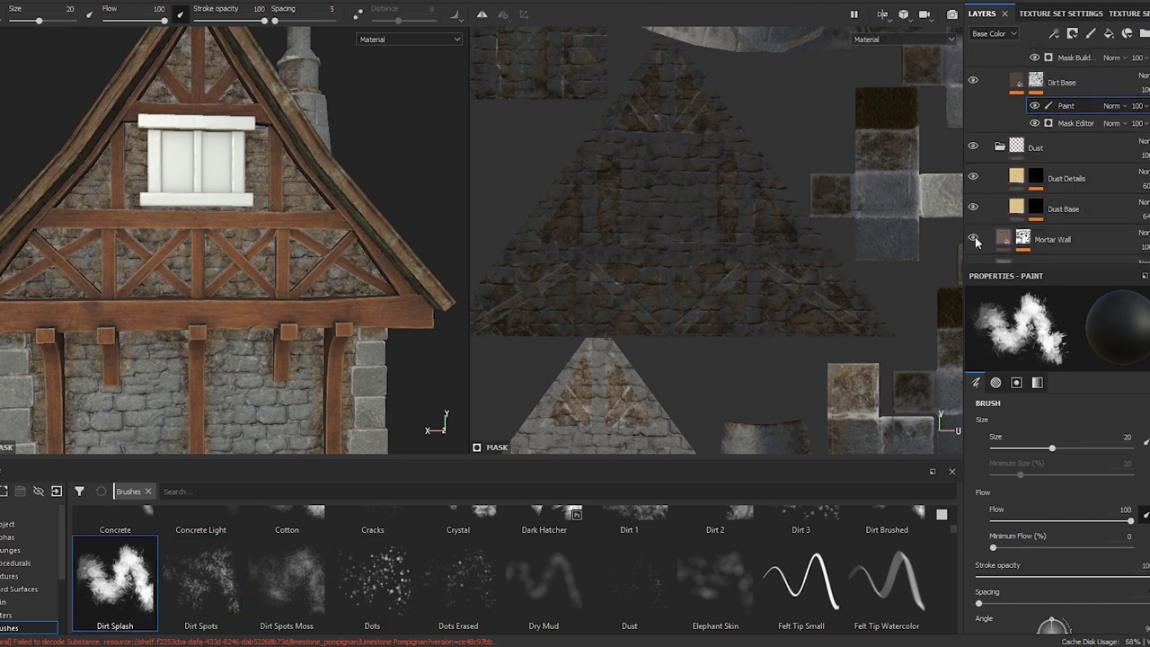
click(1022, 239)
click(1098, 238)
click(1078, 223)
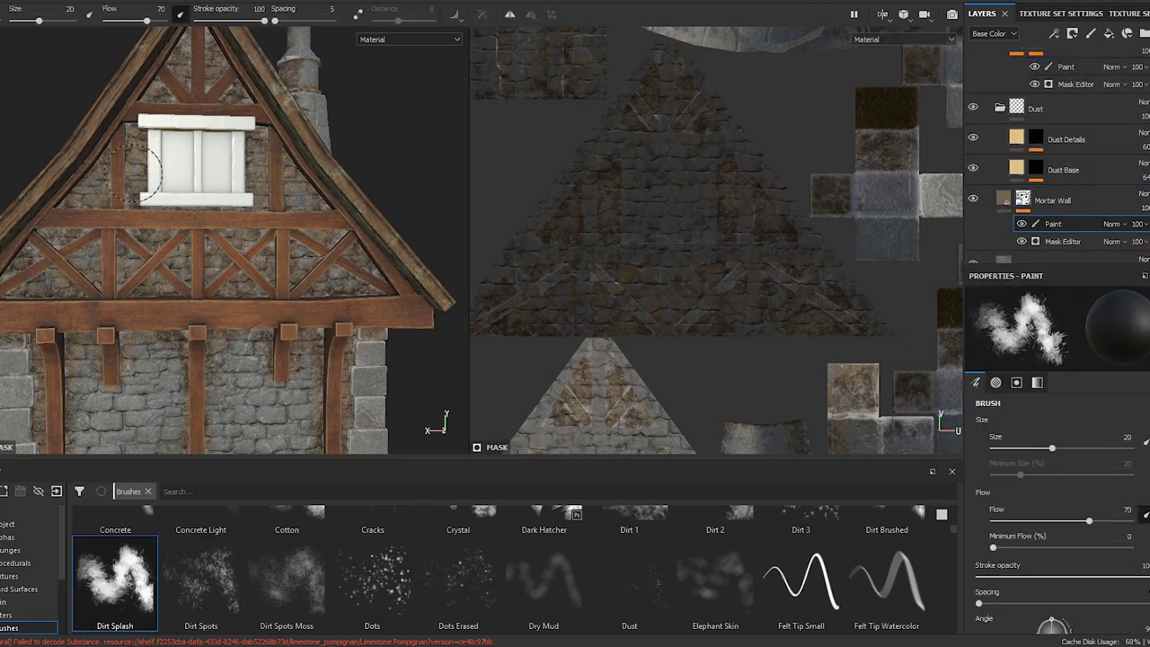
- Orbit round to the chimney and select the Dirty Stone Wall2 layer
key(f)
alt+right_drag(232, 238, 232, 179)
alt+drag(232, 180, 275, 205)
scroll(275, 204, up, 5)
scroll(349, 209, down, 5)
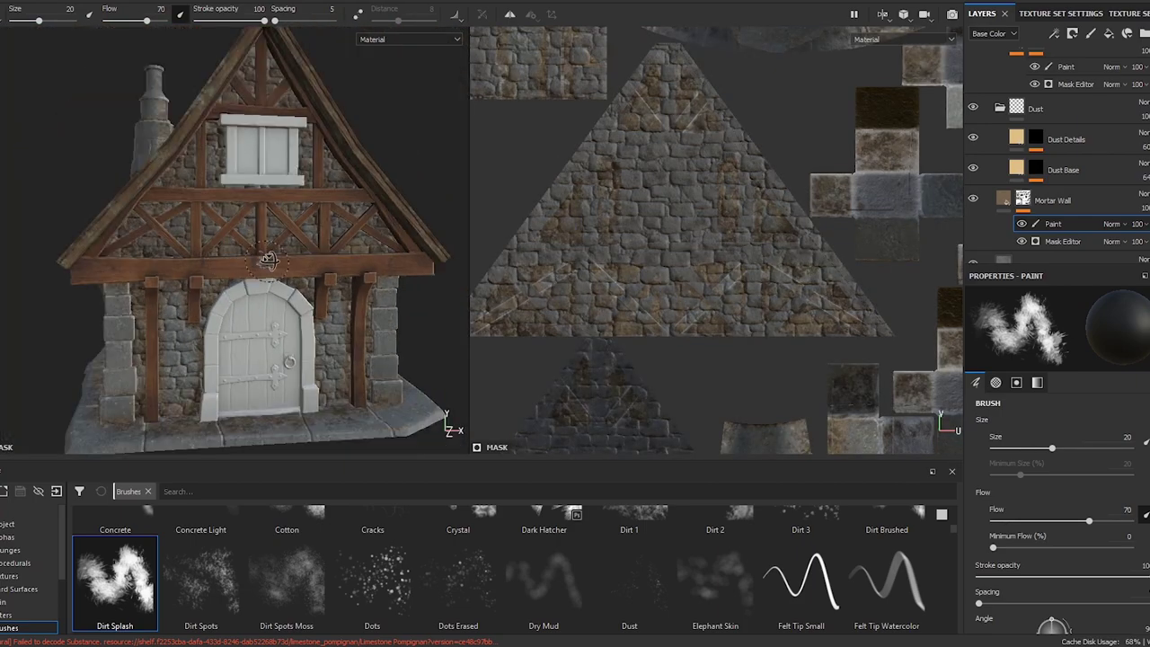
alt+drag(349, 209, 368, 204)
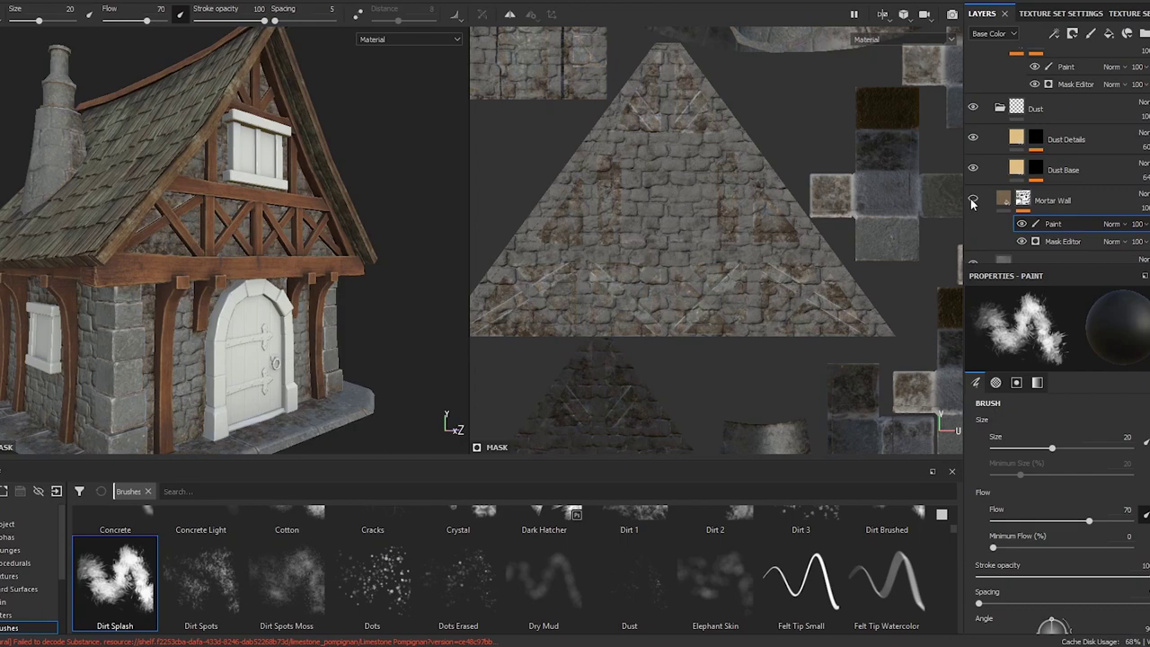
alt+drag(251, 179, 306, 170)
scroll(217, 162, up, 3)
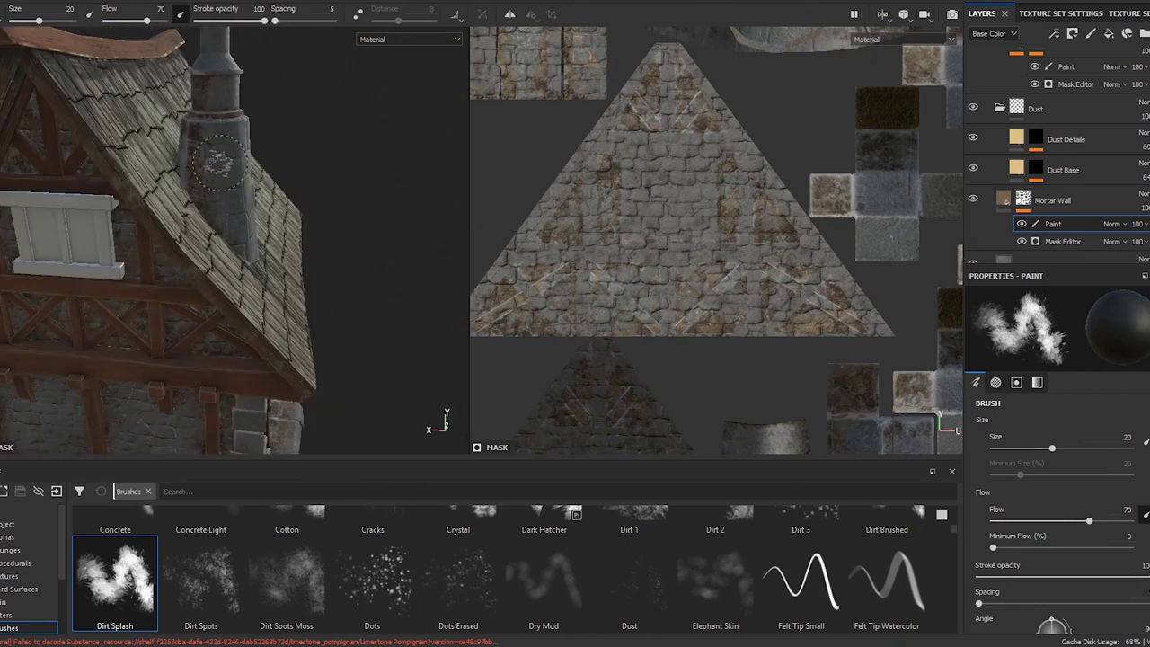
ctrl+alt+right_click(217, 162)
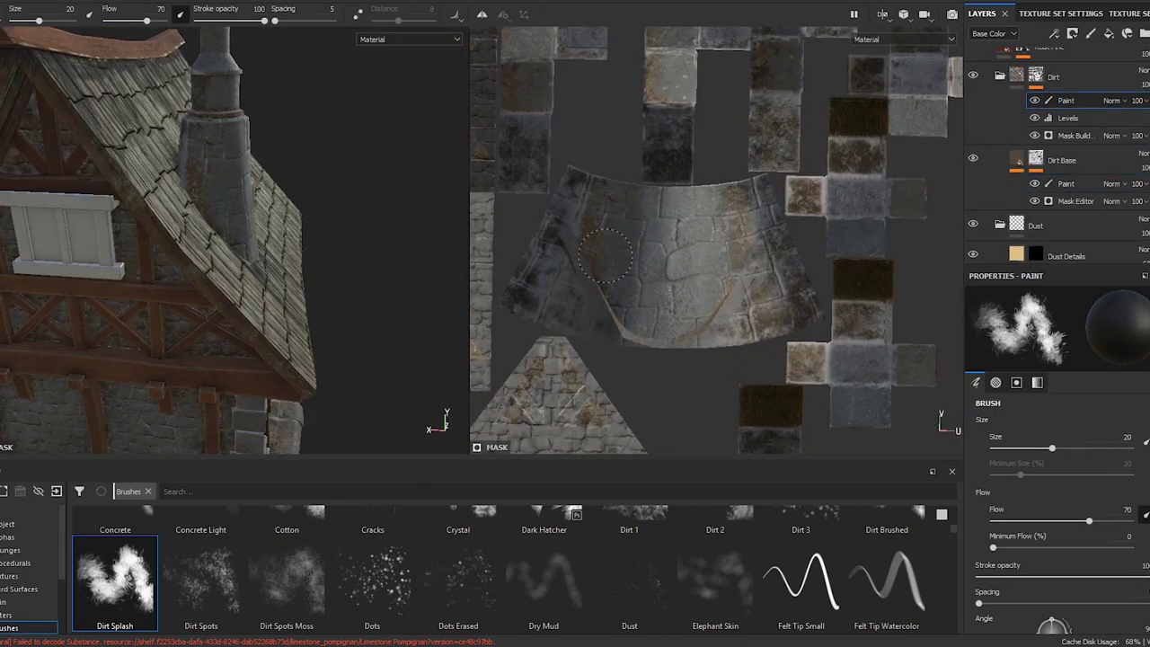
scroll(1066, 230, down, 3)
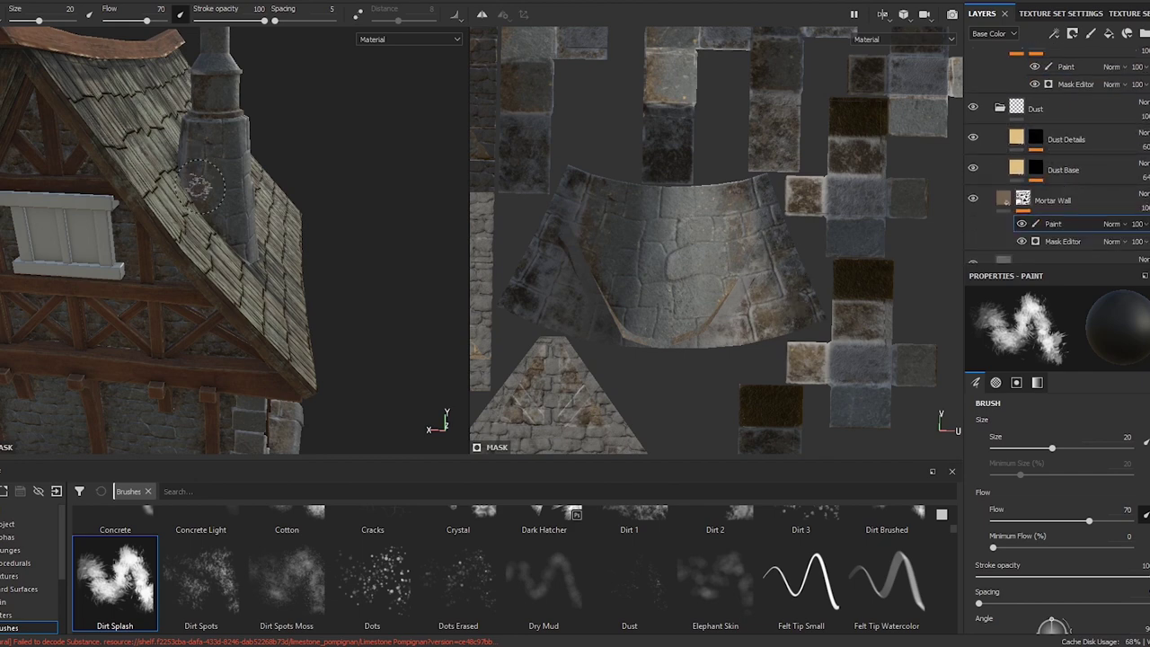
right_click(1034, 64)
click(1069, 74)
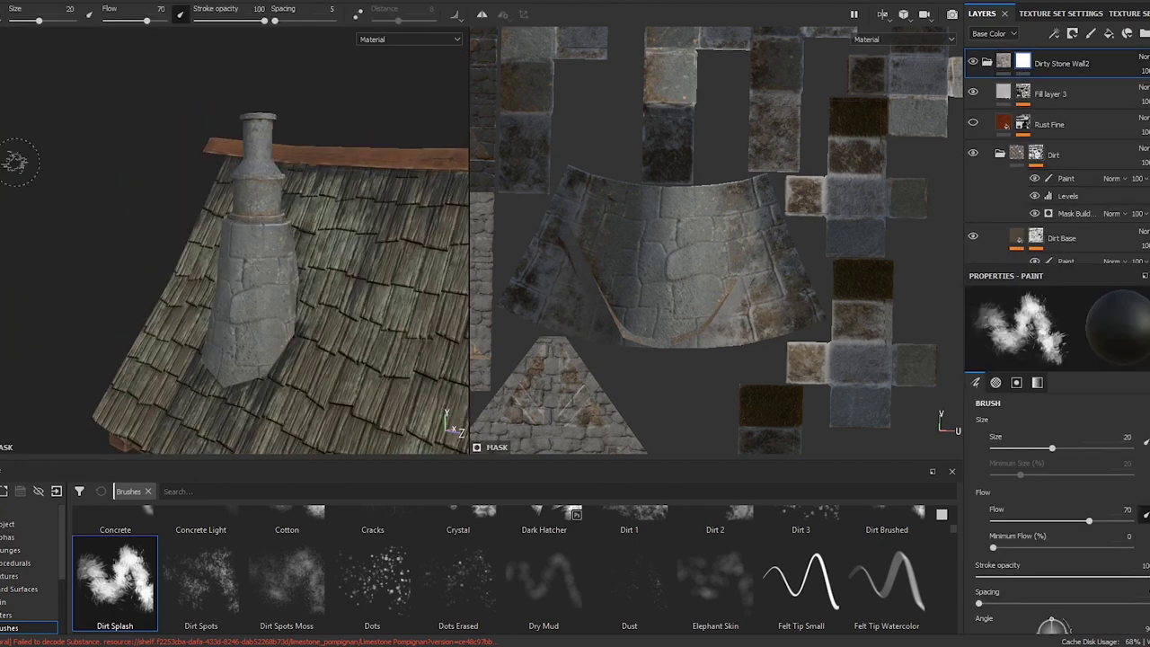
- Switch to polygon fill around the chimney and list Smart materials in the shelf
key(4)
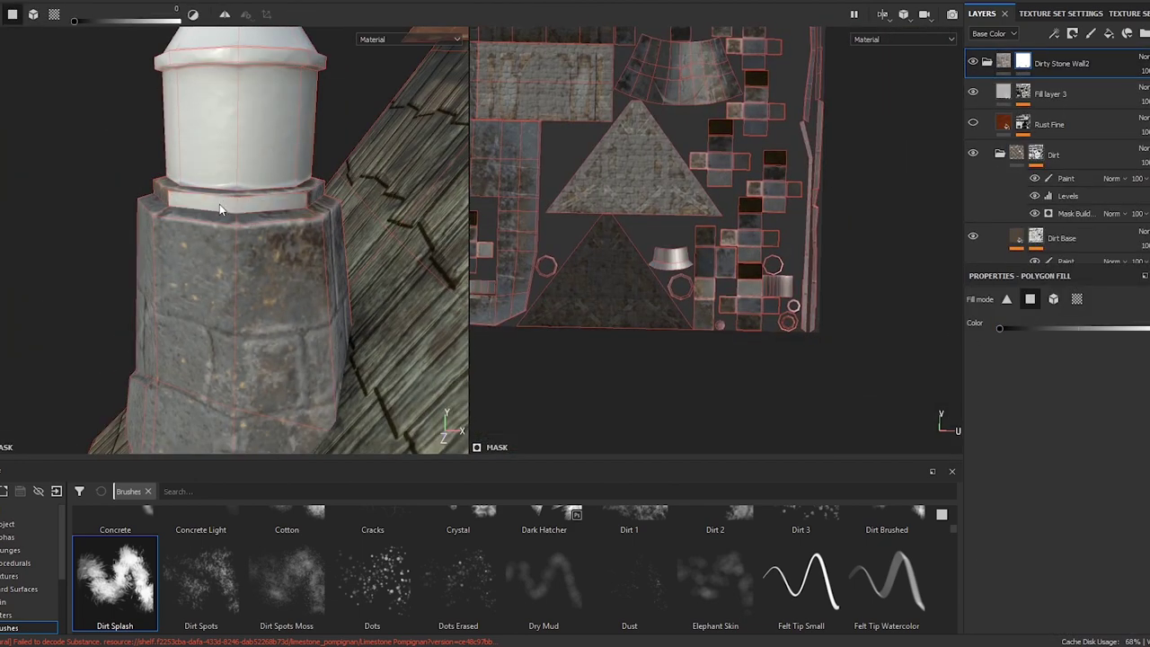
scroll(800, 219, up, 5)
alt+drag(581, 245, 109, 218)
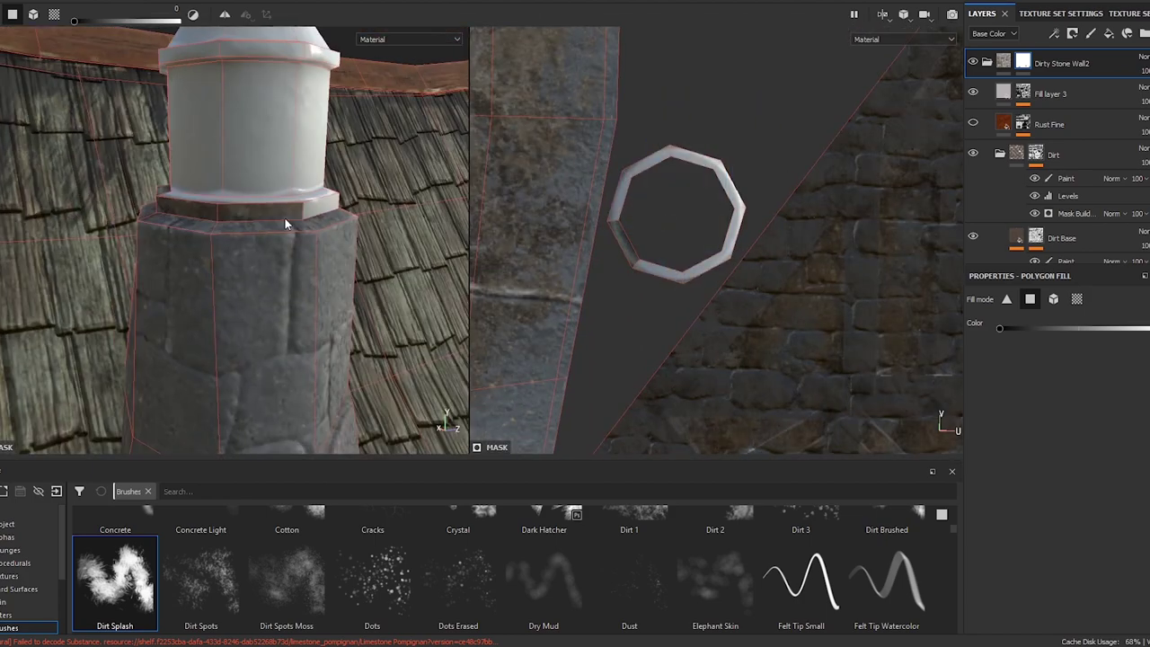
mouse_move(449, 234)
alt+mouse_down()
mouse_move(316, 180)
mouse_move(284, 143)
alt+mouse_up()
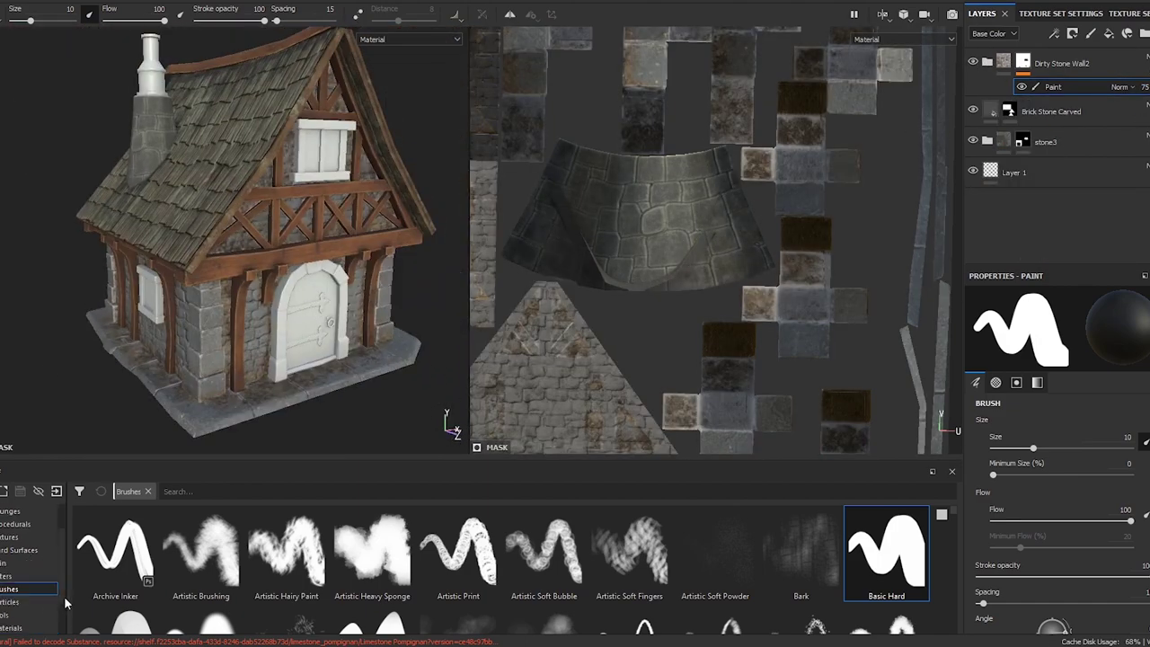
scroll(36, 593, down, 2)
click(31, 588)
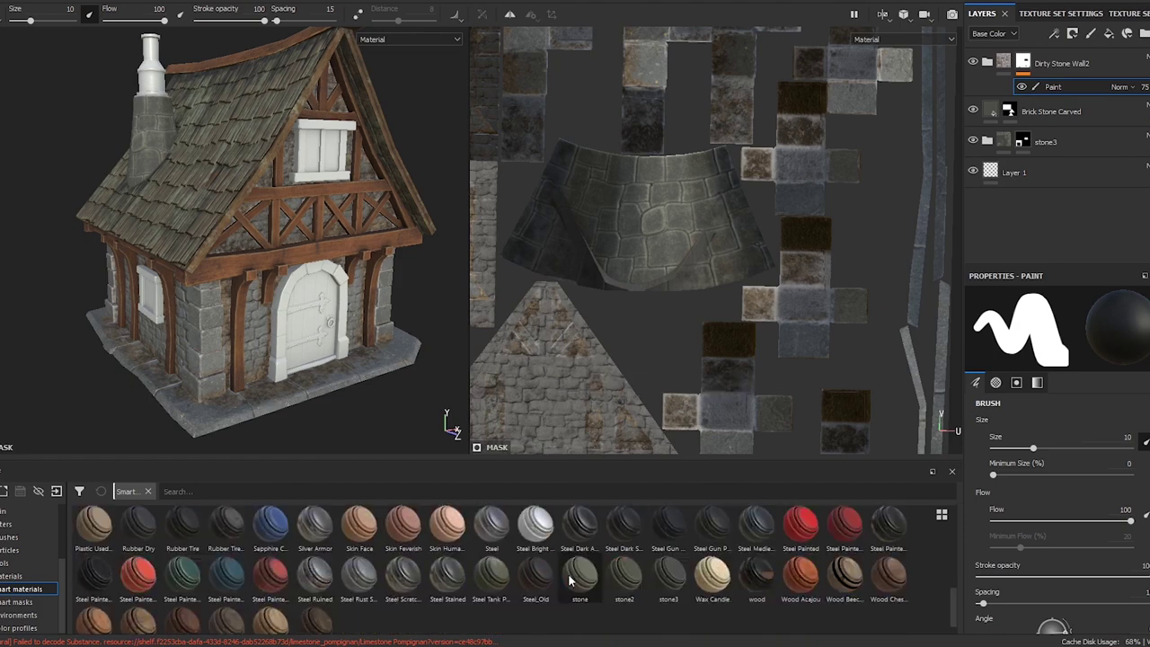
- Add an Iron Forged smart material layer with a black mask, polygon-filling the chimney ring
scroll(476, 550, up, 3)
scroll(729, 562, up, 2)
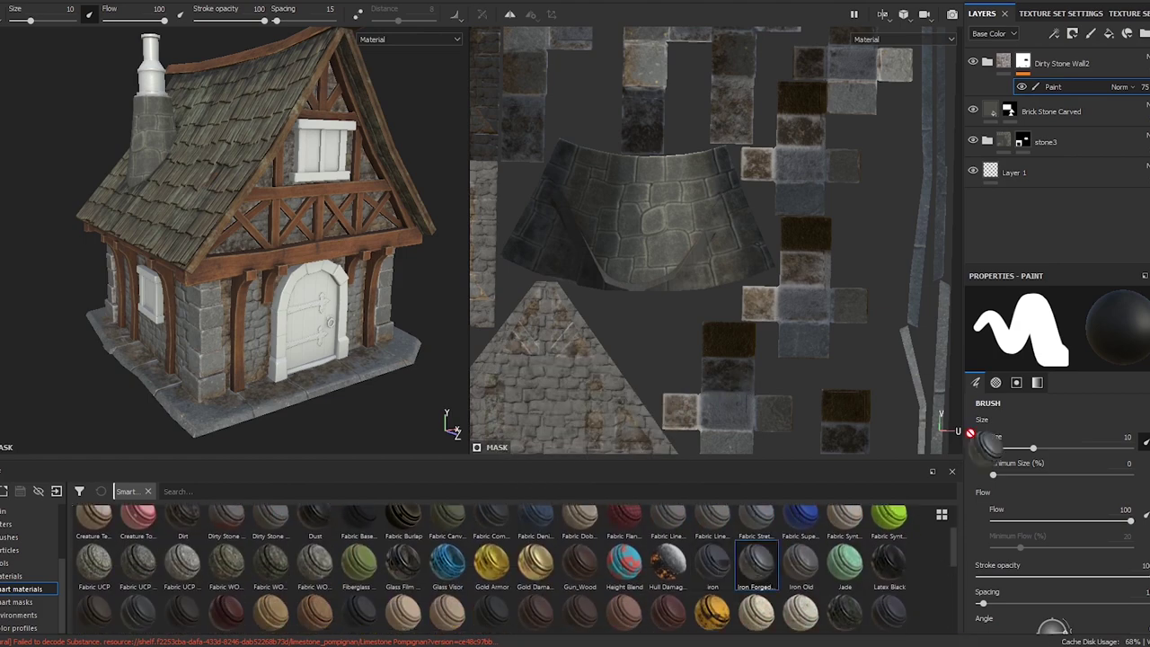
drag(971, 432, 1074, 47)
right_click(1029, 72)
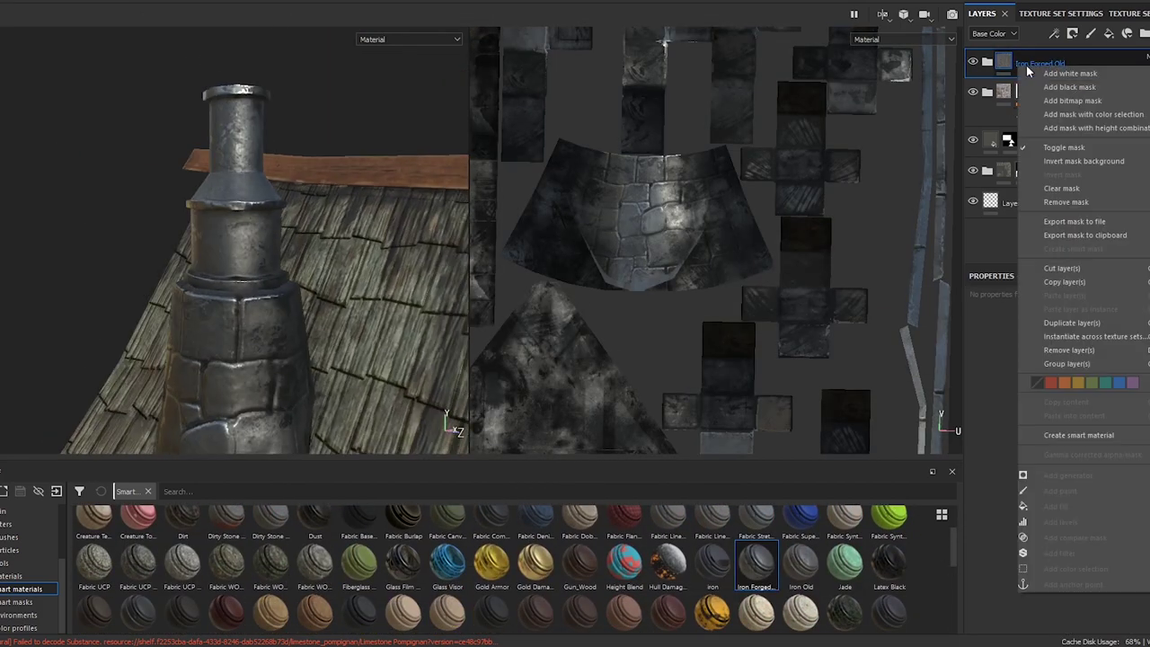
click(1069, 87)
key(4)
alt+drag(270, 225, 293, 220)
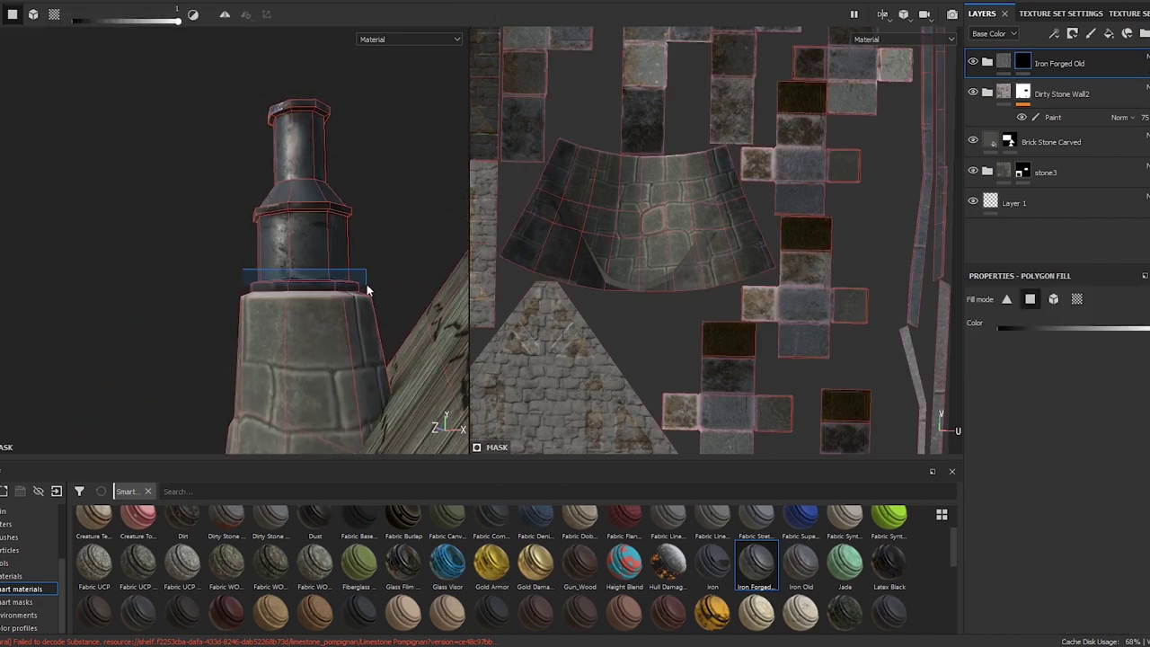
mouse_move(368, 287)
alt+mouse_down()
mouse_move(217, 268)
mouse_move(378, 252)
alt+mouse_up()
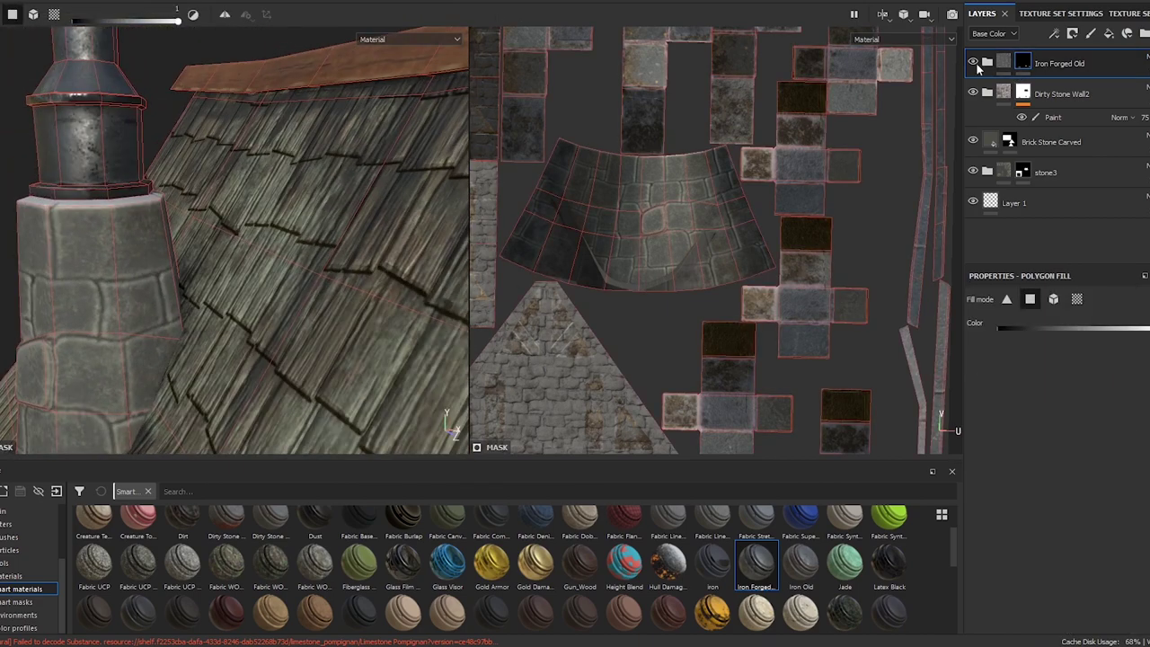
click(987, 94)
- Add an Iron Old smart material layer with its own black mask
key(1)
alt+drag(269, 225, 203, 163)
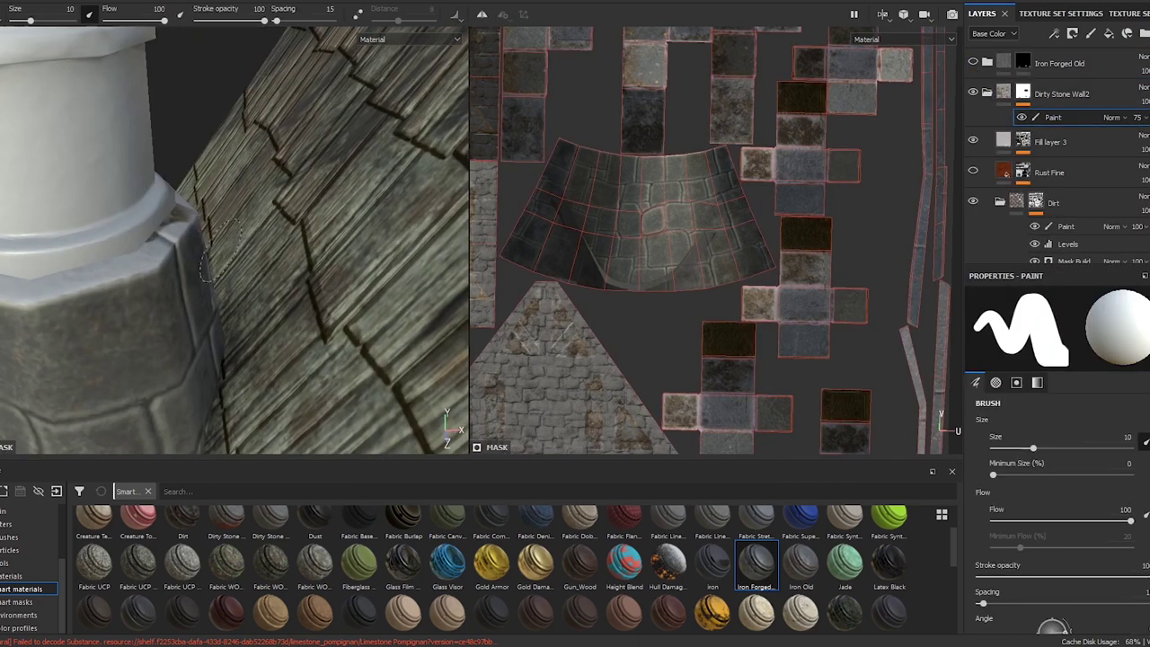
scroll(689, 169, up, 5)
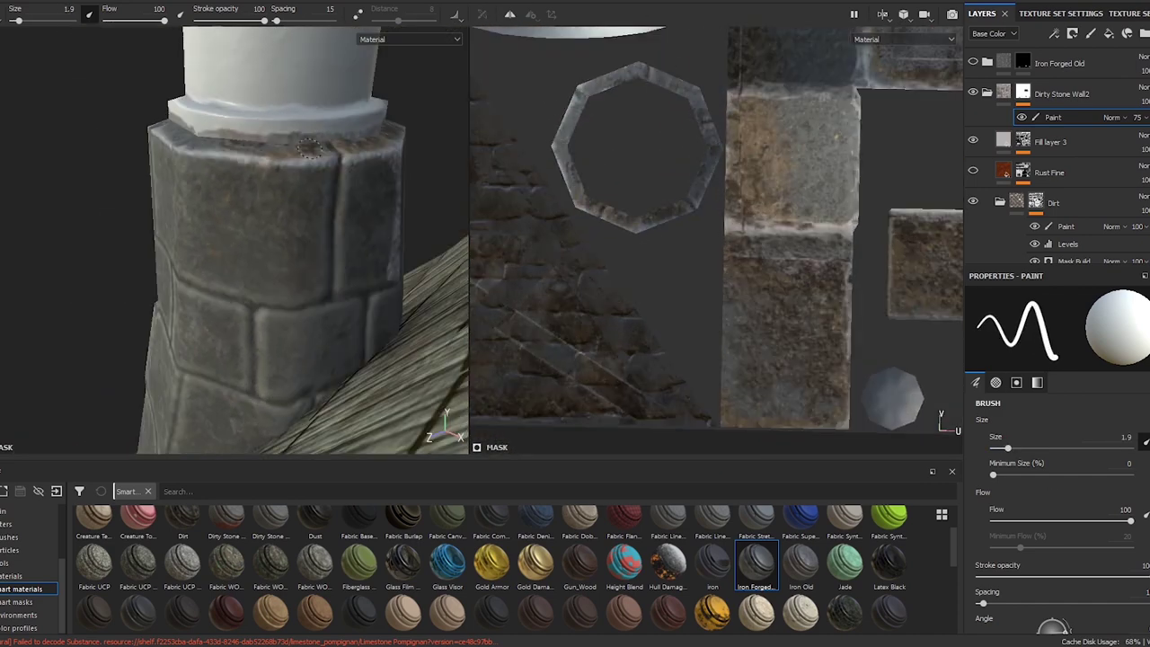
mouse_move(225, 179)
alt+mouse_down()
mouse_move(307, 172)
mouse_move(226, 273)
alt+mouse_up()
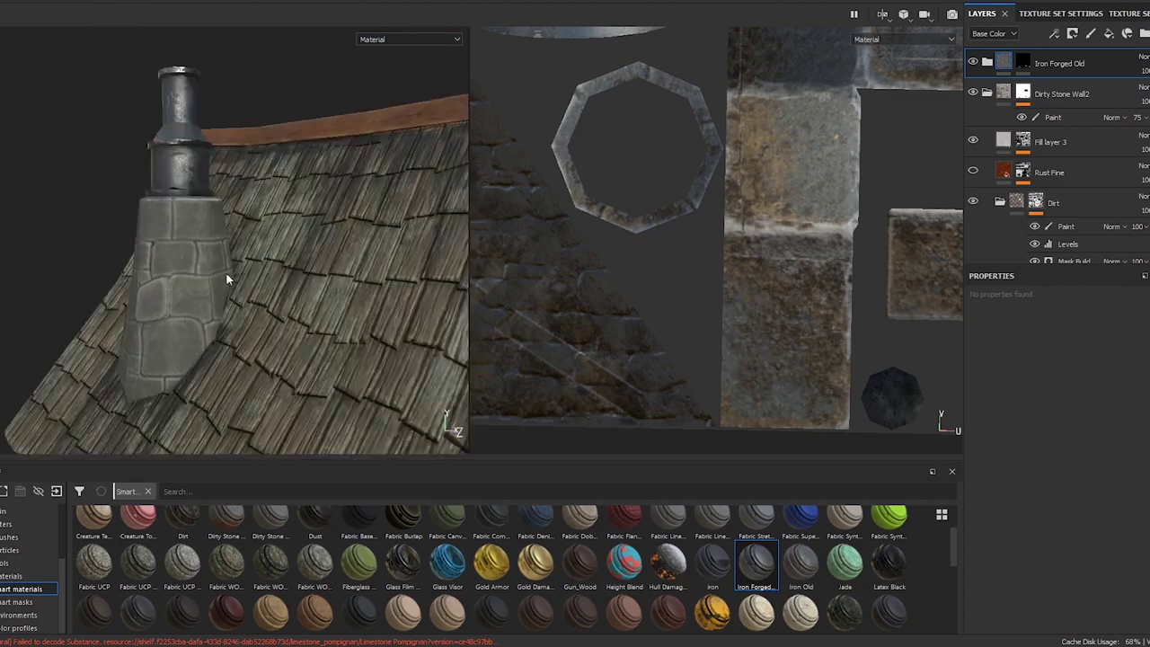
right_click(1043, 68)
key(Escape)
drag(1004, 60, 1007, 63)
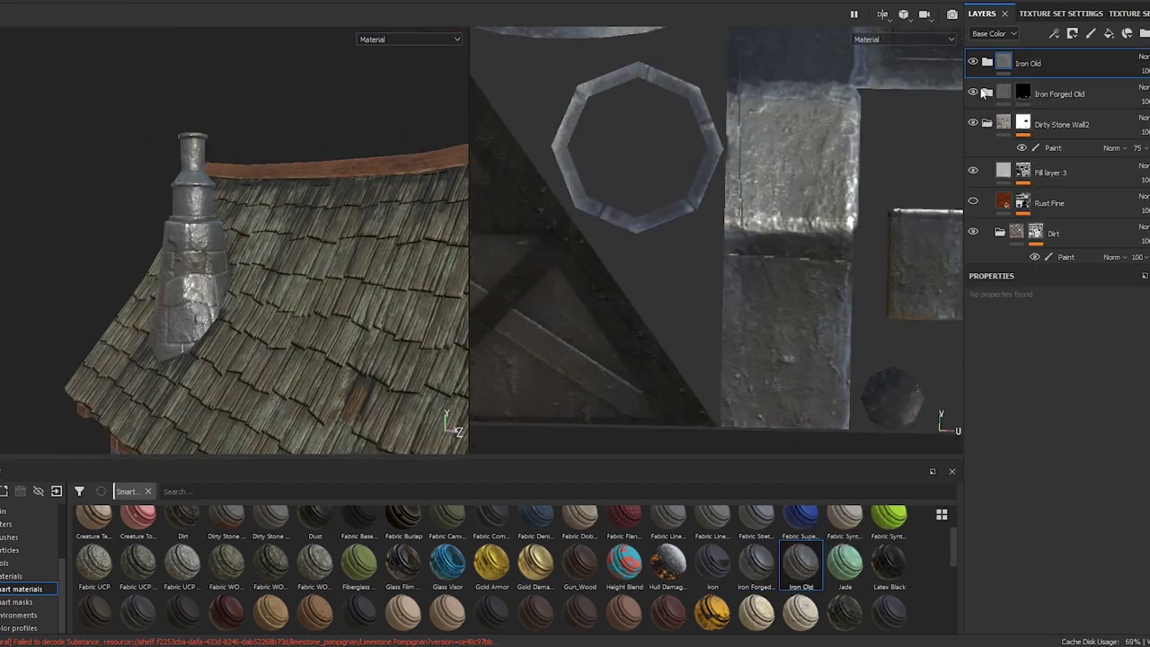
right_click(1019, 64)
click(1069, 84)
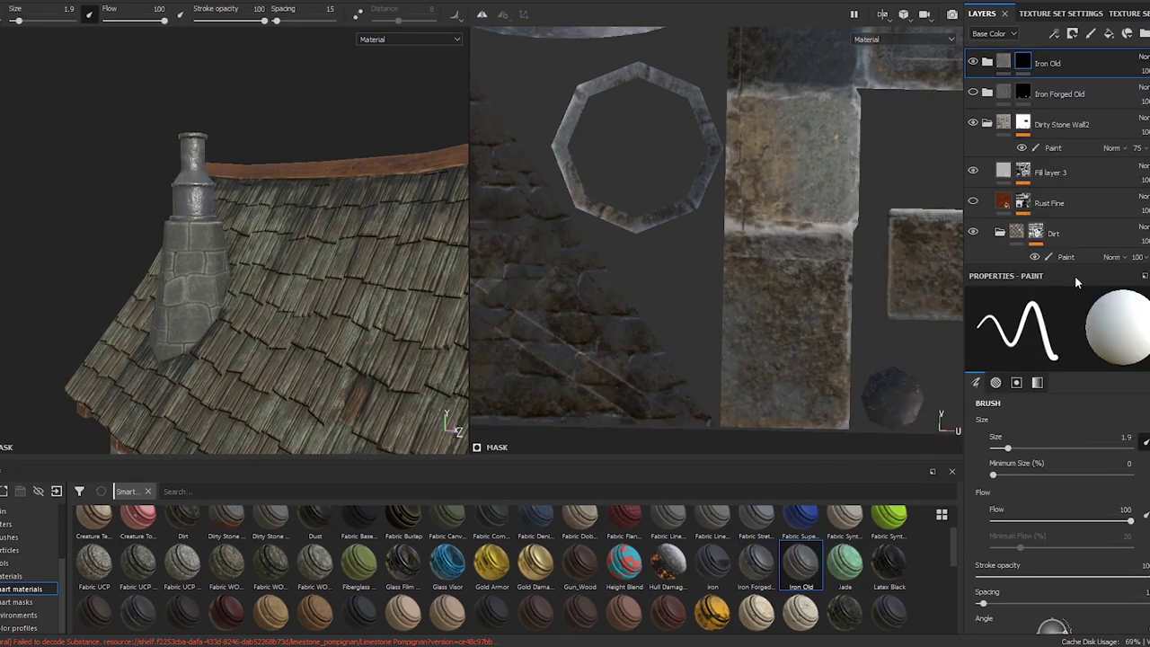
alt+drag(233, 296, 267, 321)
scroll(267, 321, down, 3)
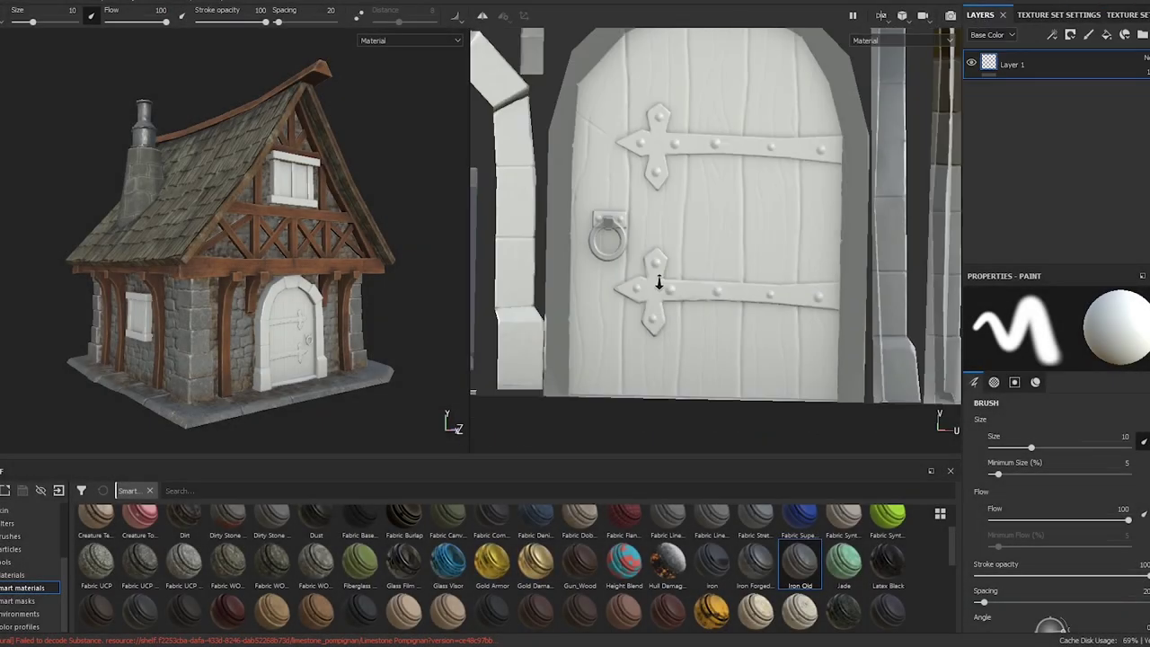
- Inspect the door in the Normal+Height+Mesh channel, then return the viewport to Material
scroll(658, 283, down, 3)
mouse_move(739, 252)
middle_down()
mouse_move(829, 225)
mouse_move(725, 282)
middle_up()
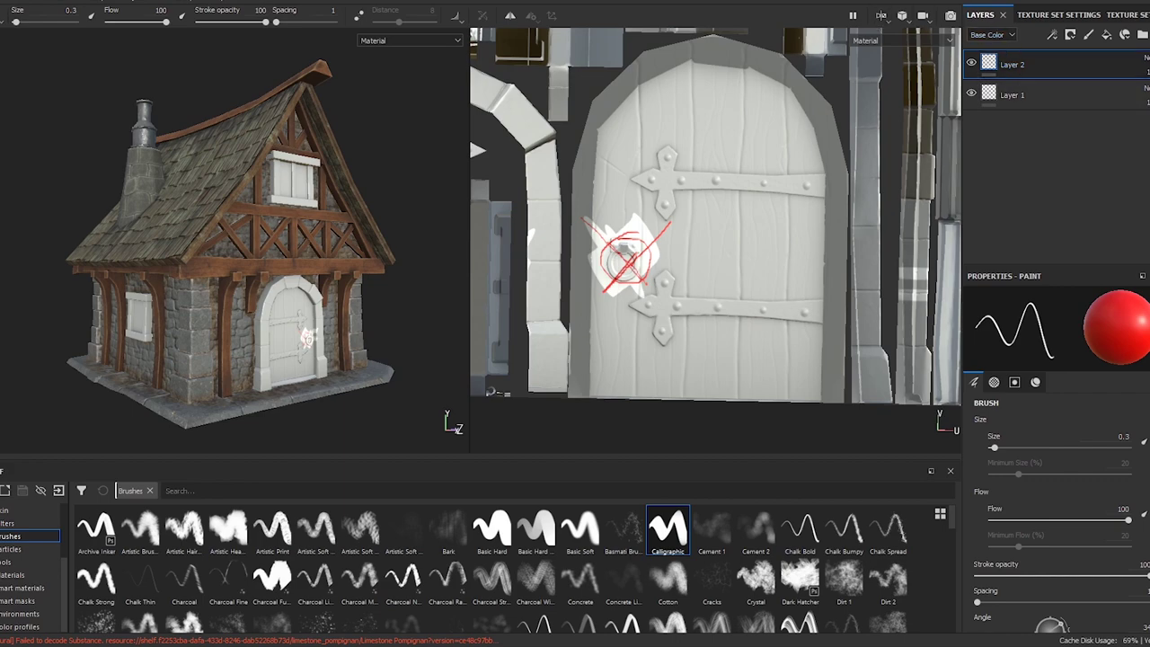
click(949, 43)
click(889, 90)
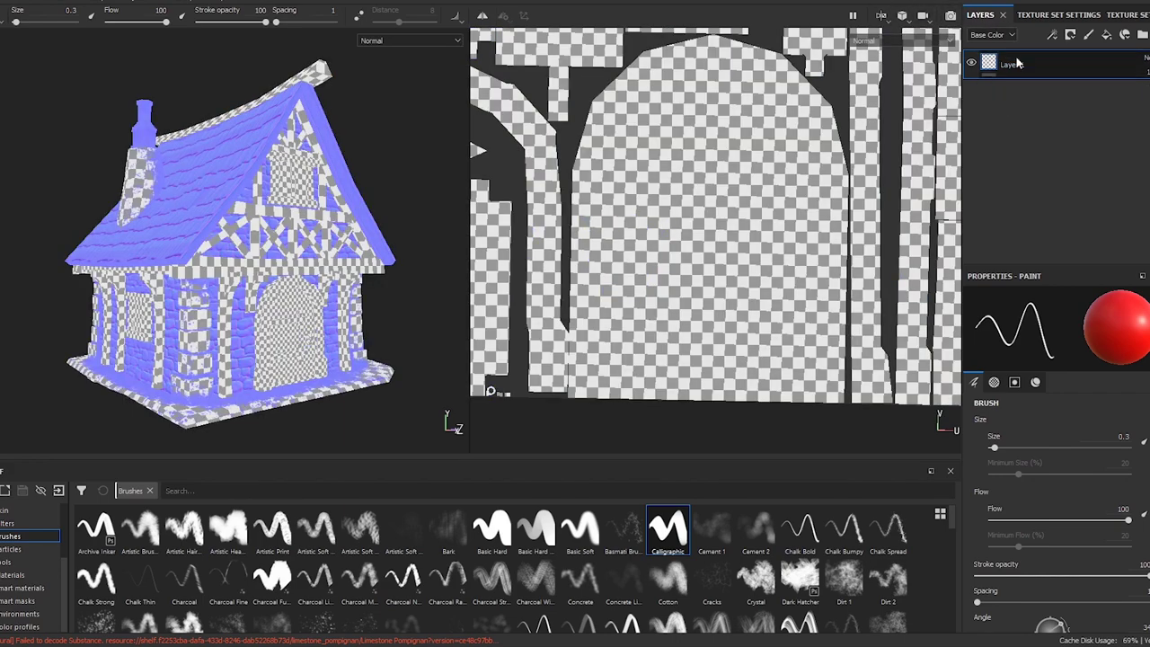
key(c)
scroll(351, 277, up, 5)
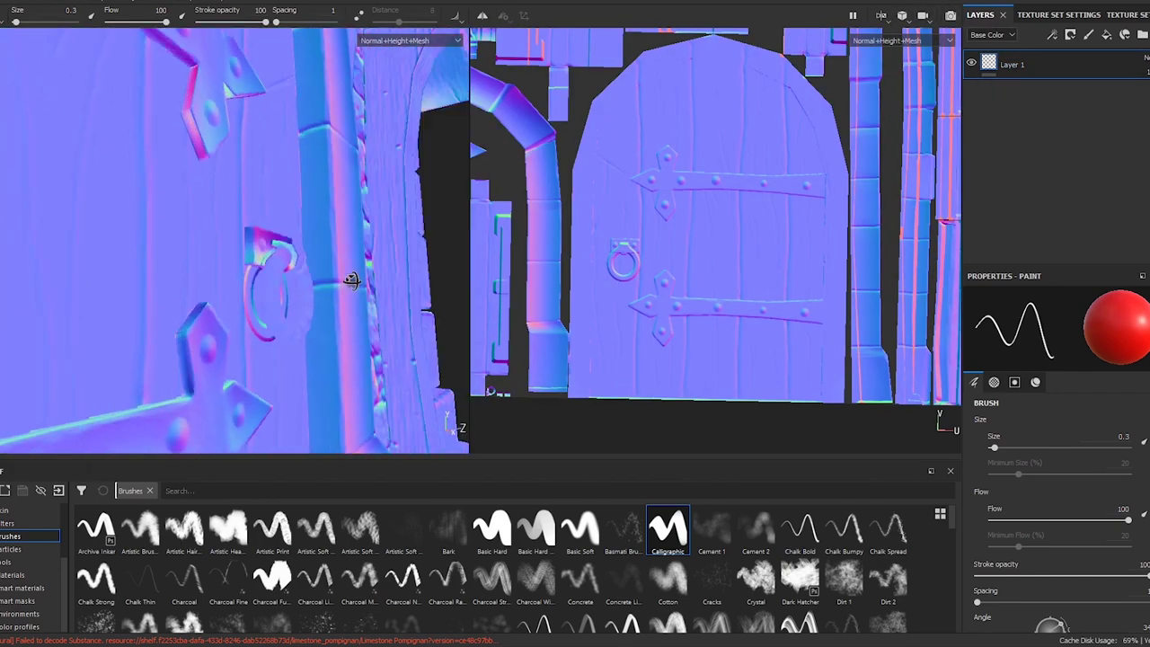
mouse_move(351, 277)
alt+mouse_down()
mouse_move(234, 174)
mouse_move(365, 309)
alt+mouse_up()
scroll(625, 310, down, 3)
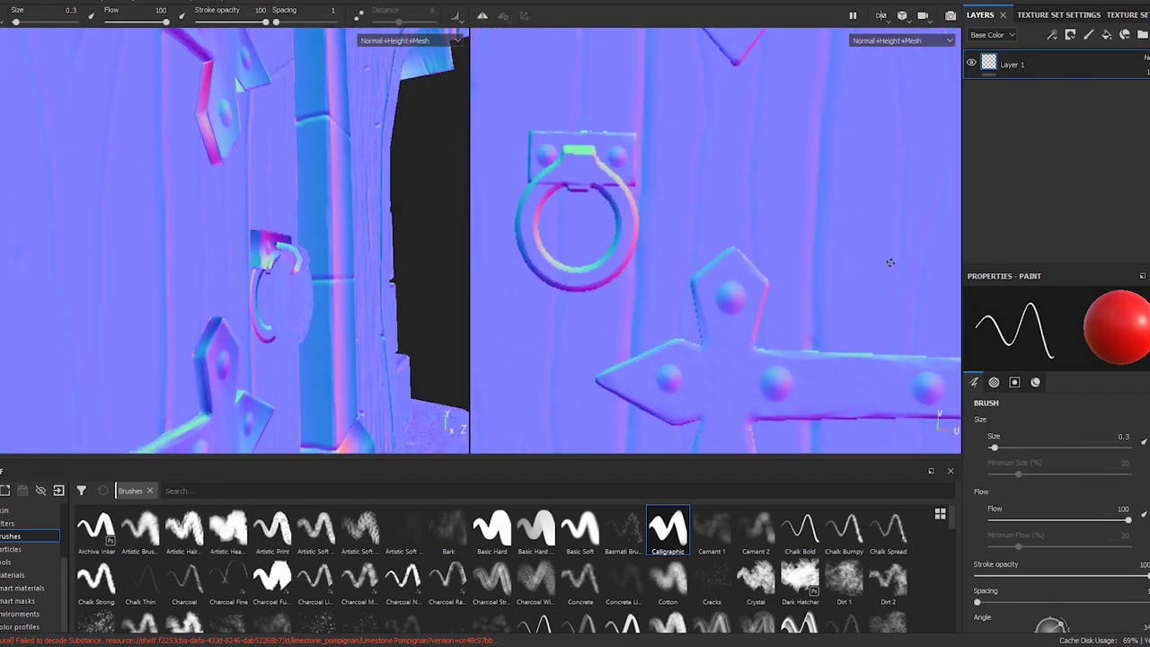
click(899, 40)
click(898, 52)
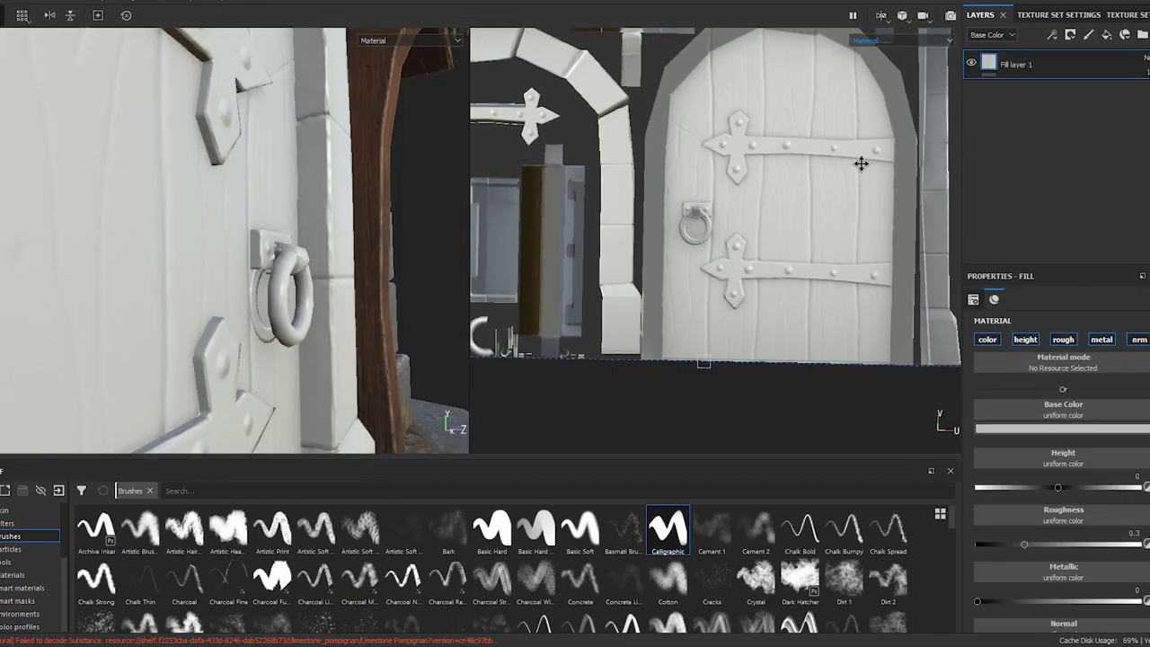
- Check the texture set list, switching to the wall set and back to the door set
scroll(862, 162, down, 3)
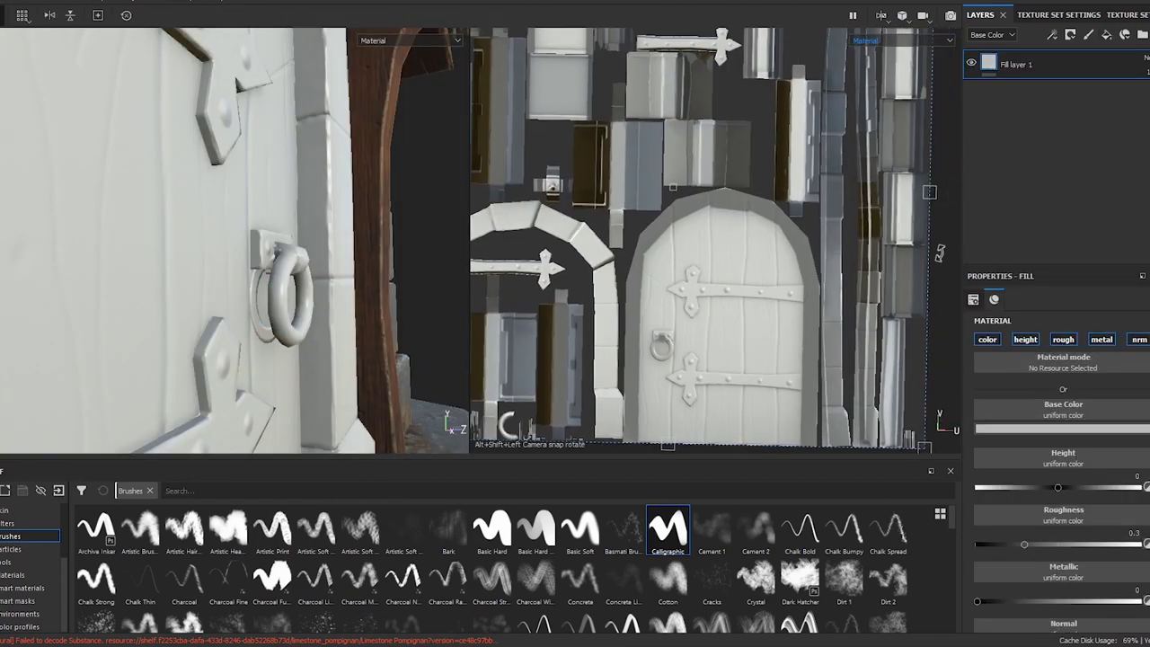
scroll(347, 242, down, 5)
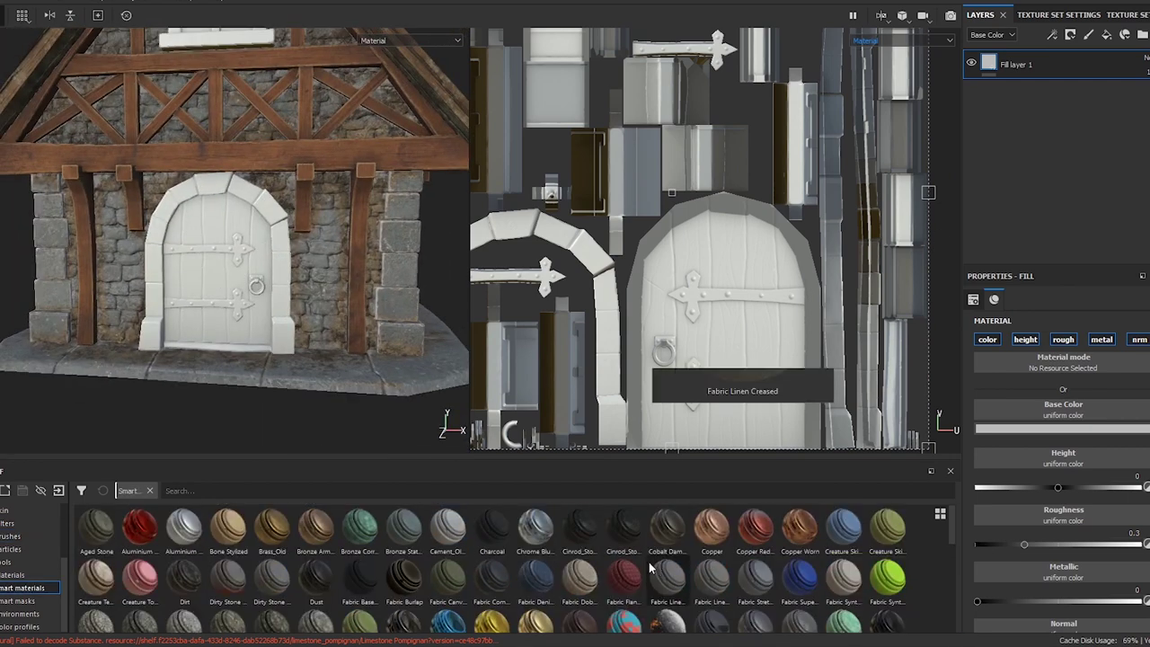
scroll(930, 572, down, 5)
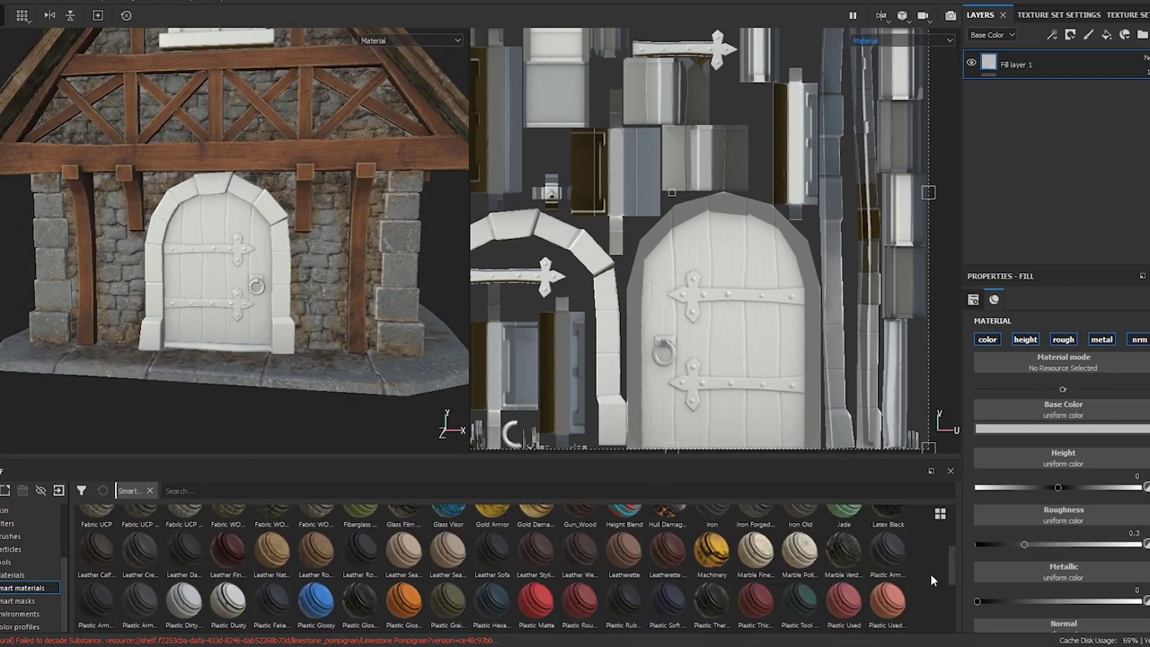
click(1059, 14)
click(1030, 132)
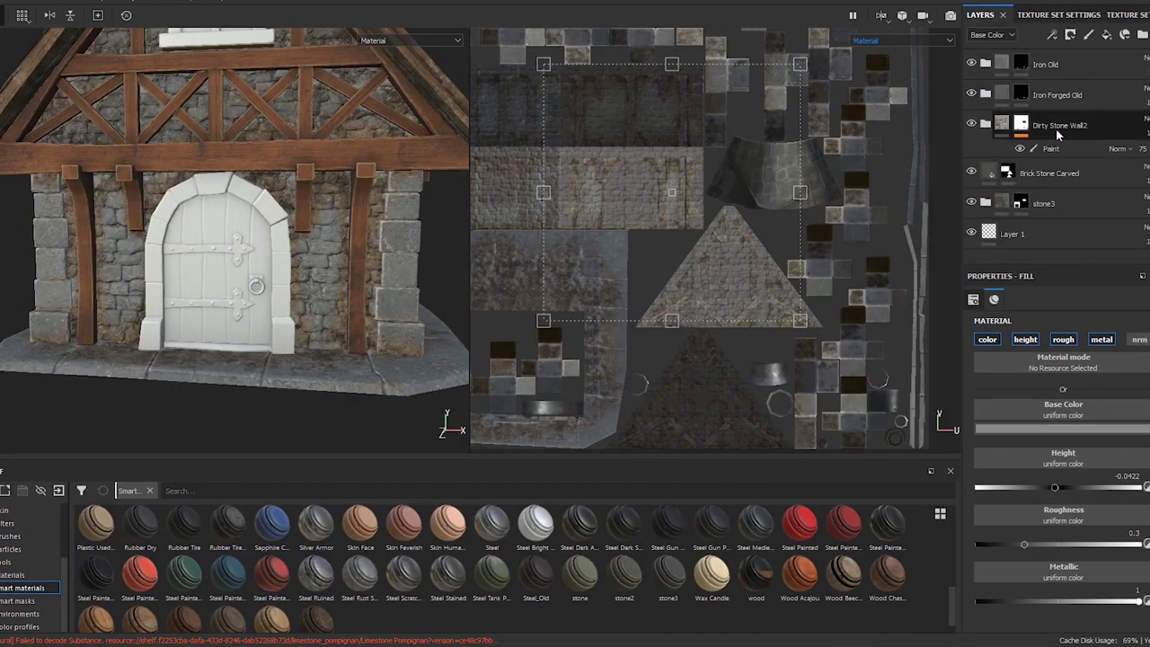
click(1047, 60)
scroll(577, 588, up, 5)
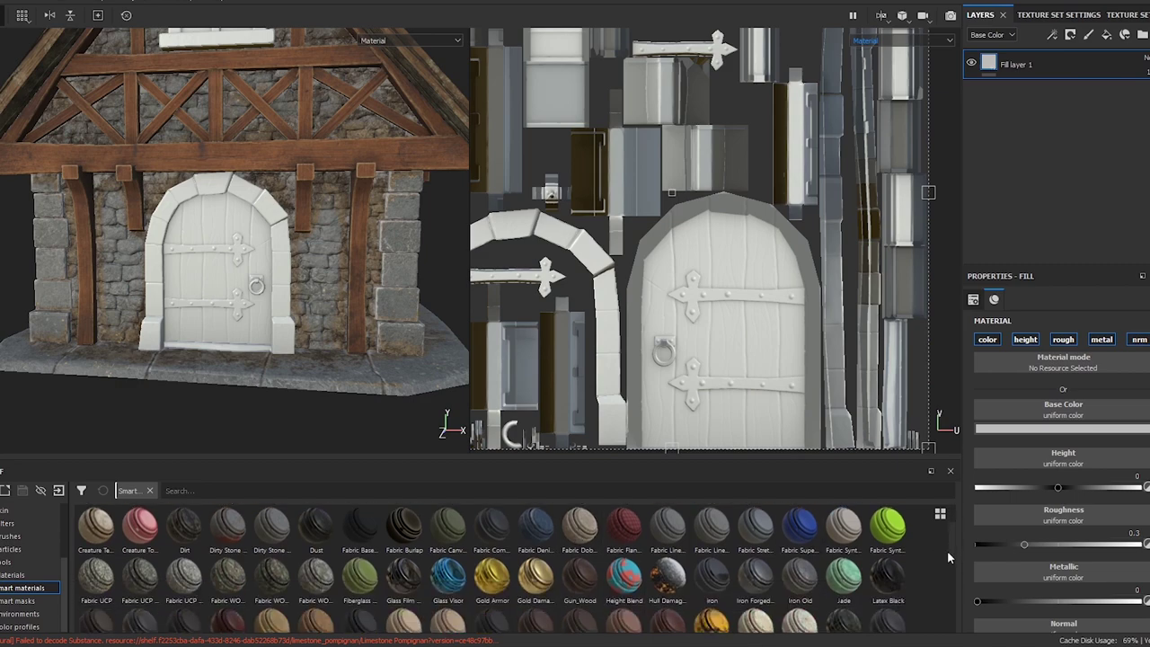
- Add the Dirty Stone Wall2 smart material to the door set with a black mask
drag(271, 575, 1002, 60)
scroll(330, 255, up, 5)
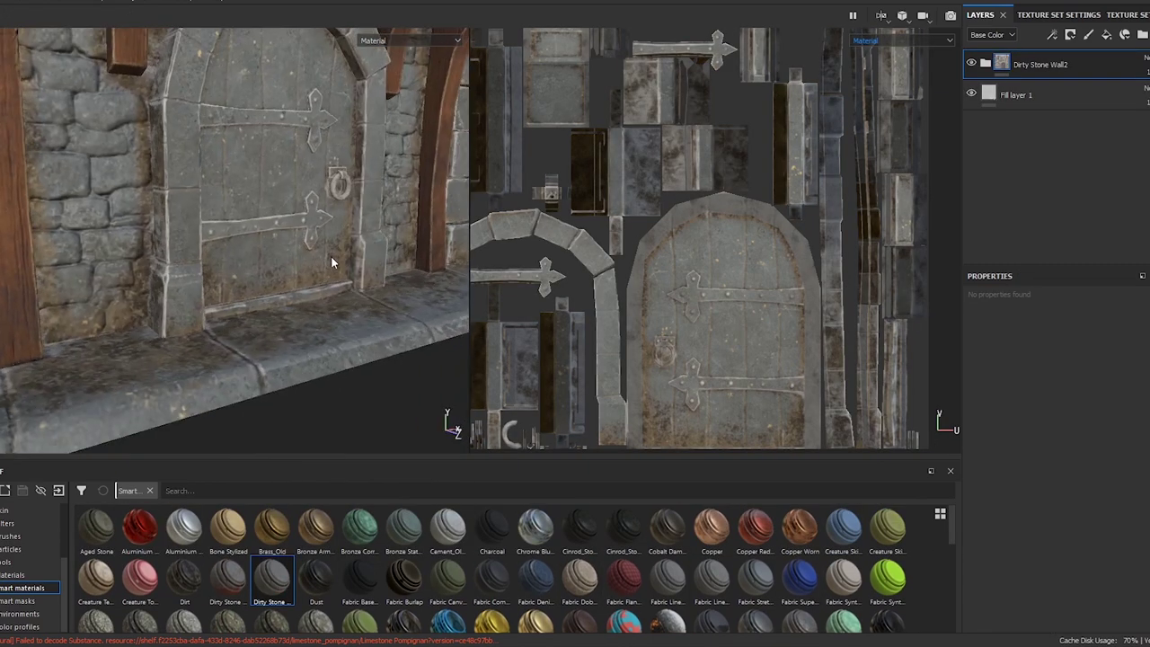
right_click(1034, 65)
click(1060, 103)
scroll(606, 168, up, 4)
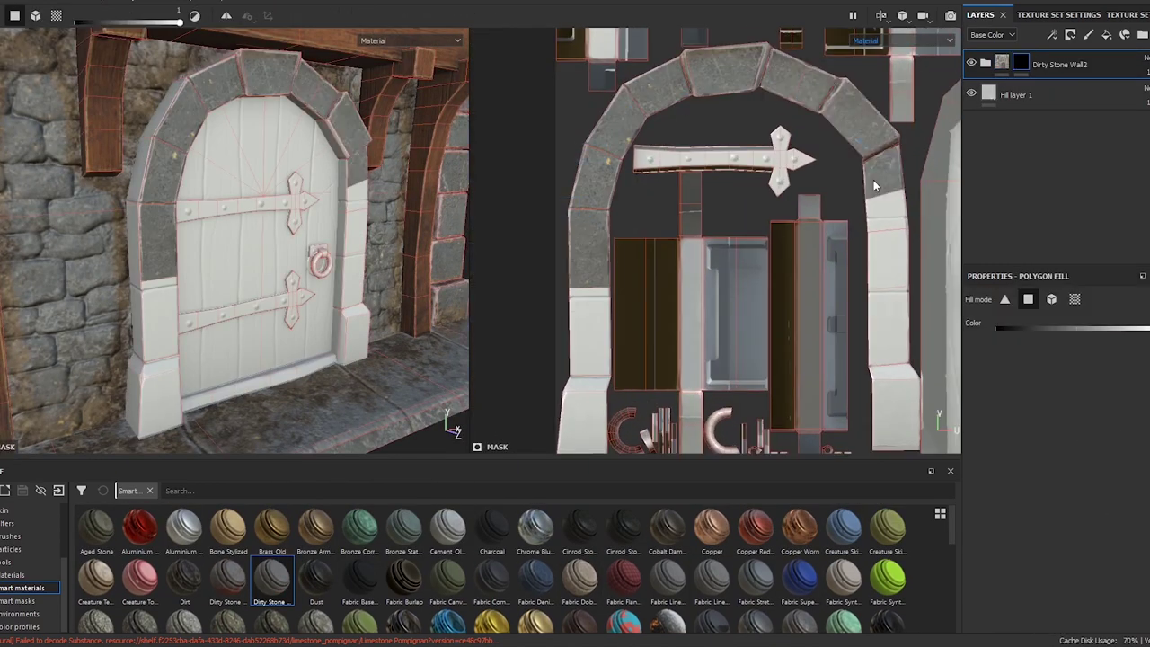
scroll(876, 186, down, 2)
scroll(236, 398, up, 4)
- Orbit around the arched door and select Fill layer 3
alt+drag(236, 398, 287, 377)
scroll(670, 242, down, 3)
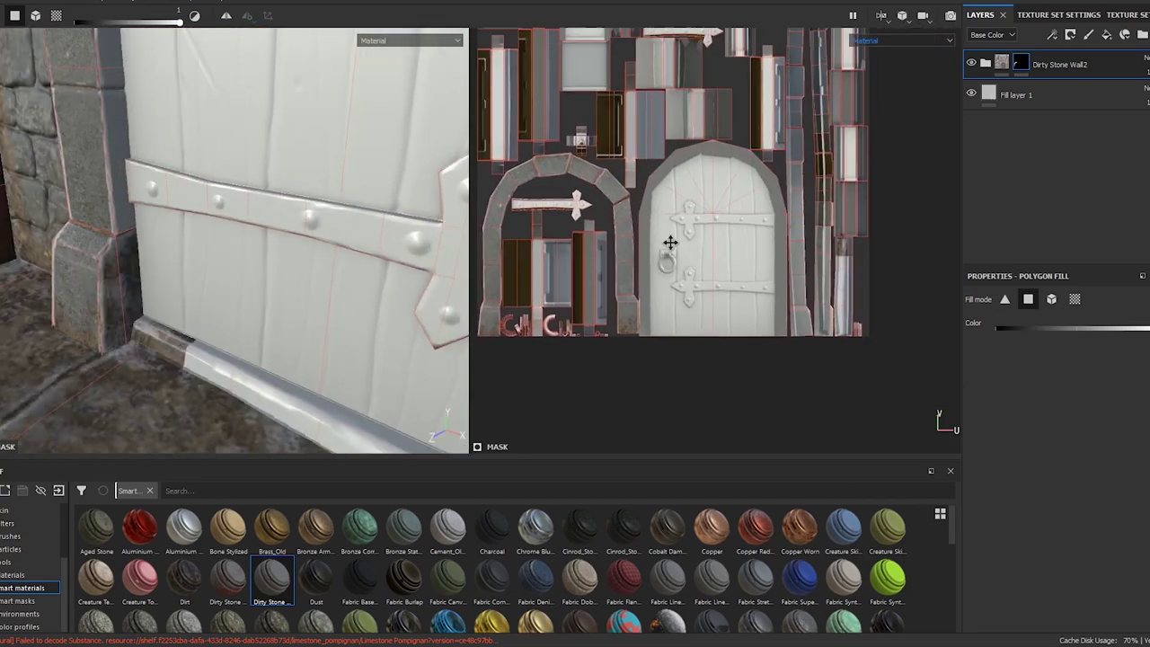
scroll(670, 243, up, 5)
scroll(632, 272, up, 2)
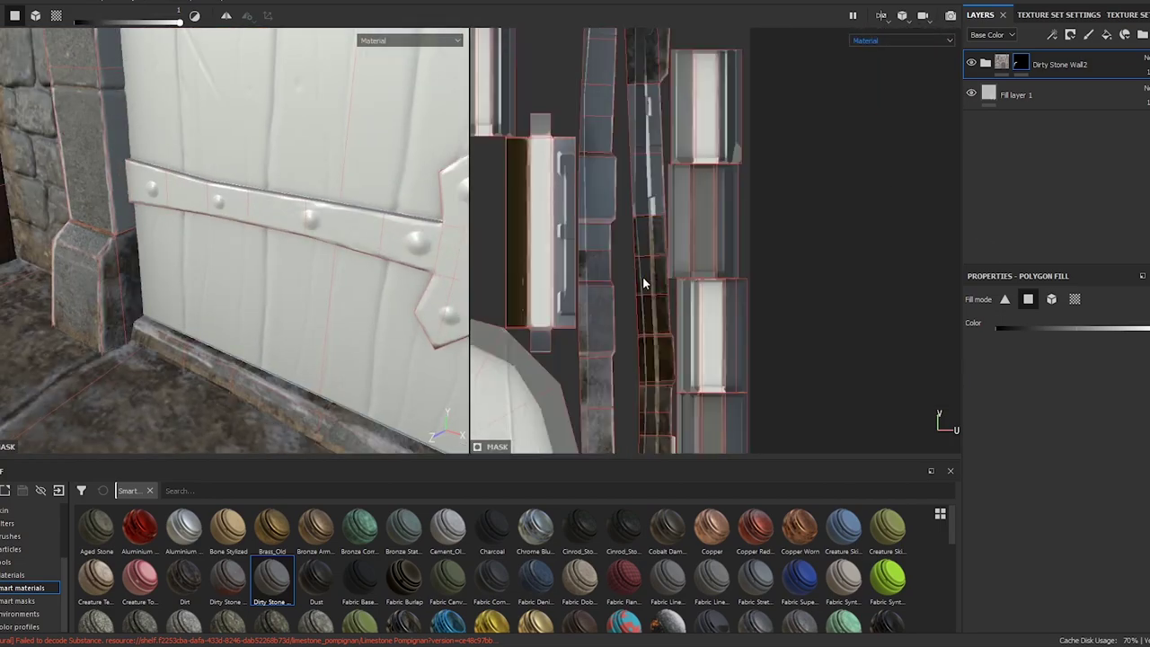
middle_drag(642, 275, 649, 161)
scroll(251, 185, down, 4)
mouse_move(251, 185)
alt+mouse_down()
mouse_move(90, 196)
mouse_move(359, 200)
alt+mouse_up()
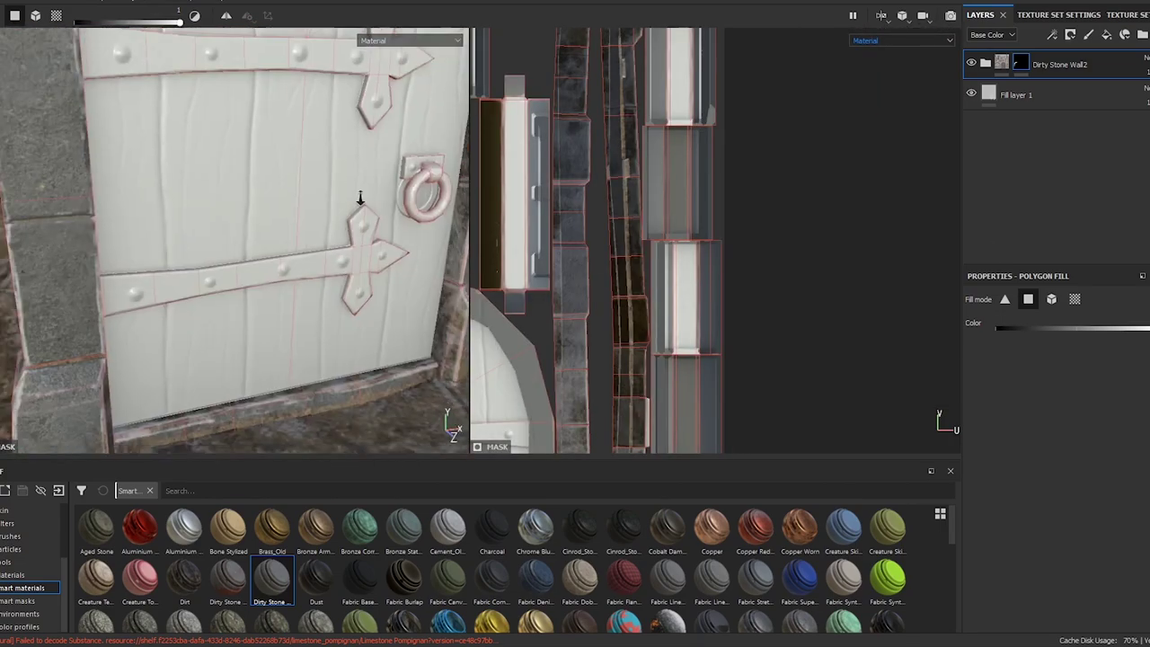
click(985, 63)
click(1020, 95)
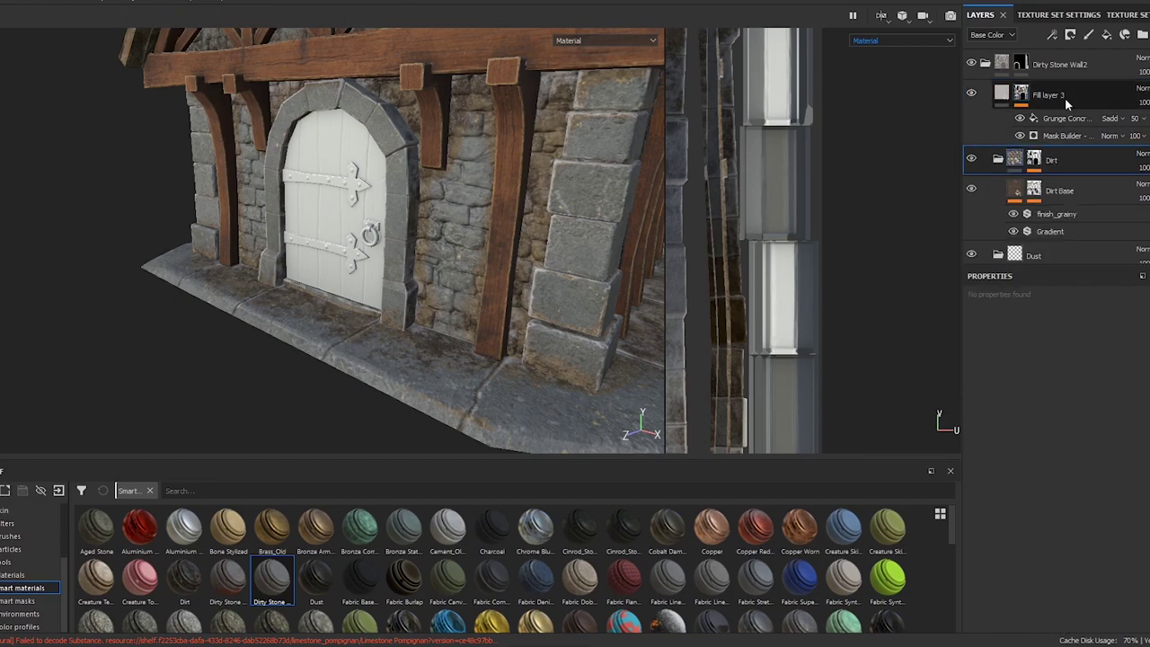
- Add Fill layer 4 with a black mask, trying mask builder effects and a Cavity Rust smart mask
click(1106, 34)
click(1083, 405)
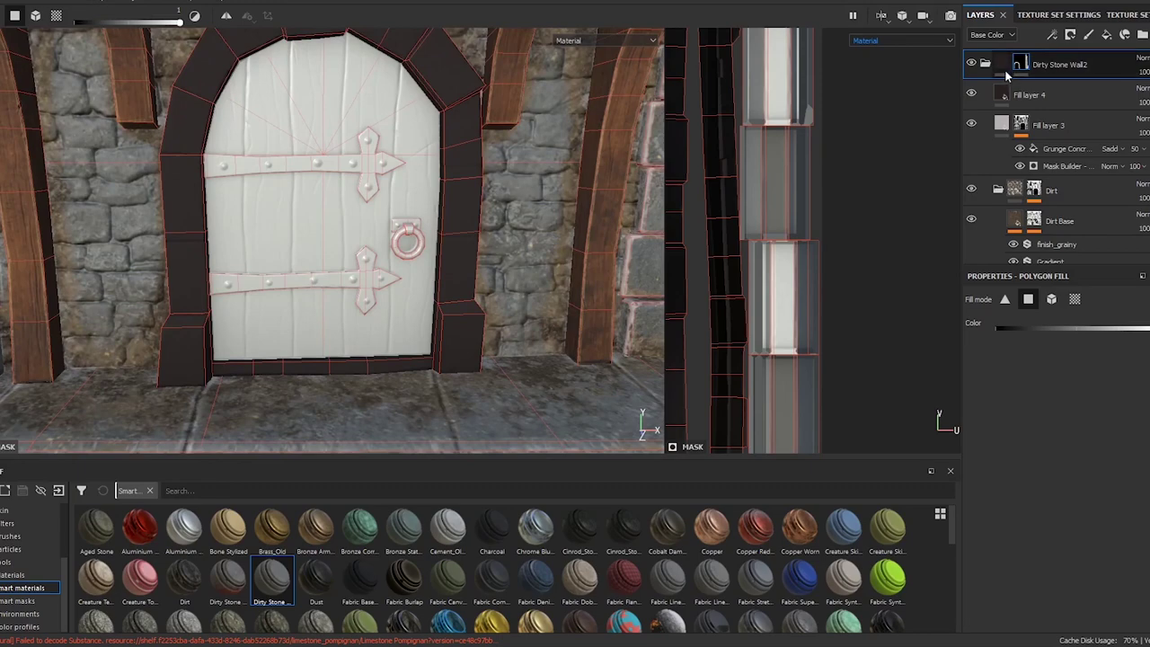
click(1033, 95)
right_click(1040, 98)
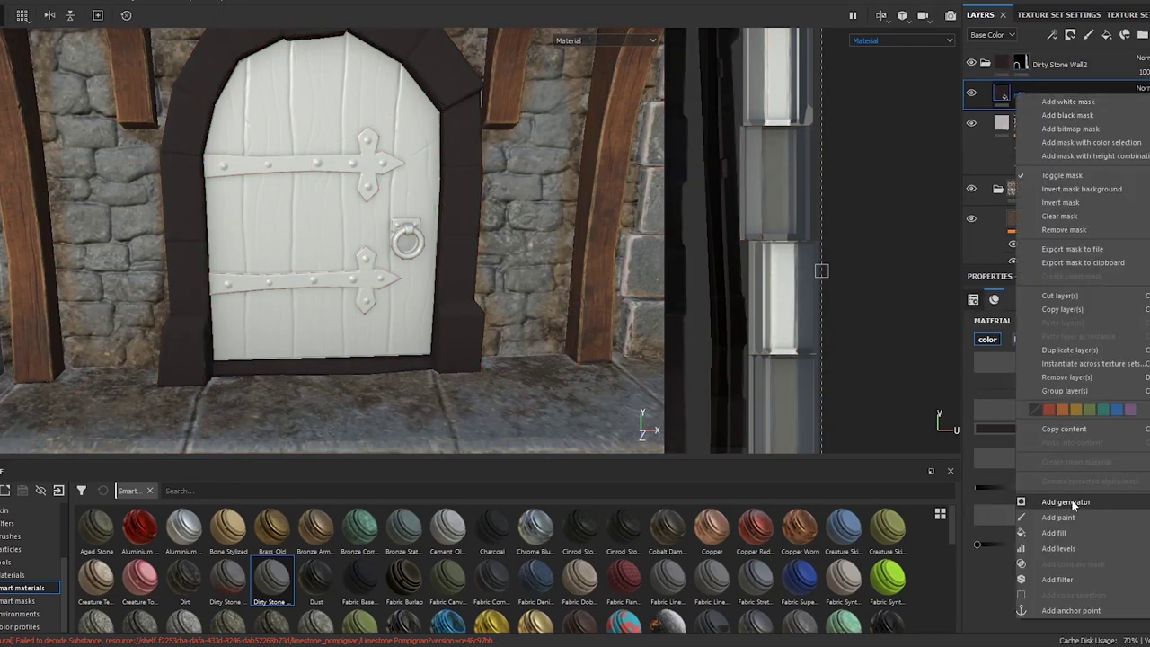
click(1069, 115)
right_click(1021, 94)
click(1071, 348)
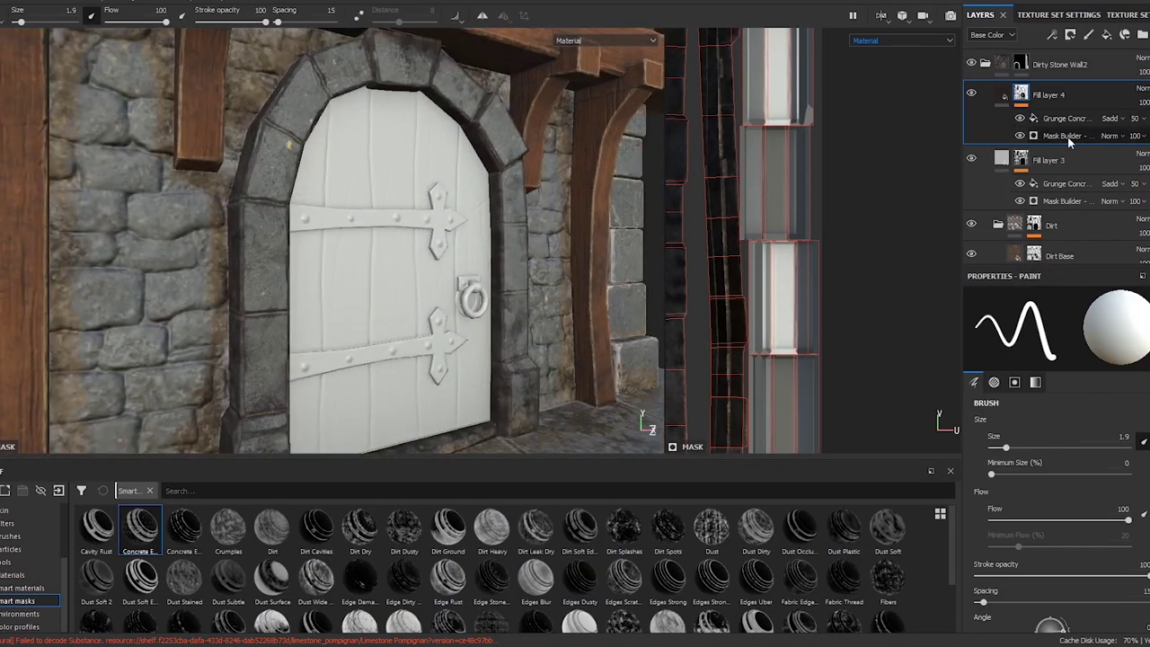
right_click(1068, 136)
click(1074, 260)
drag(85, 539, 1042, 95)
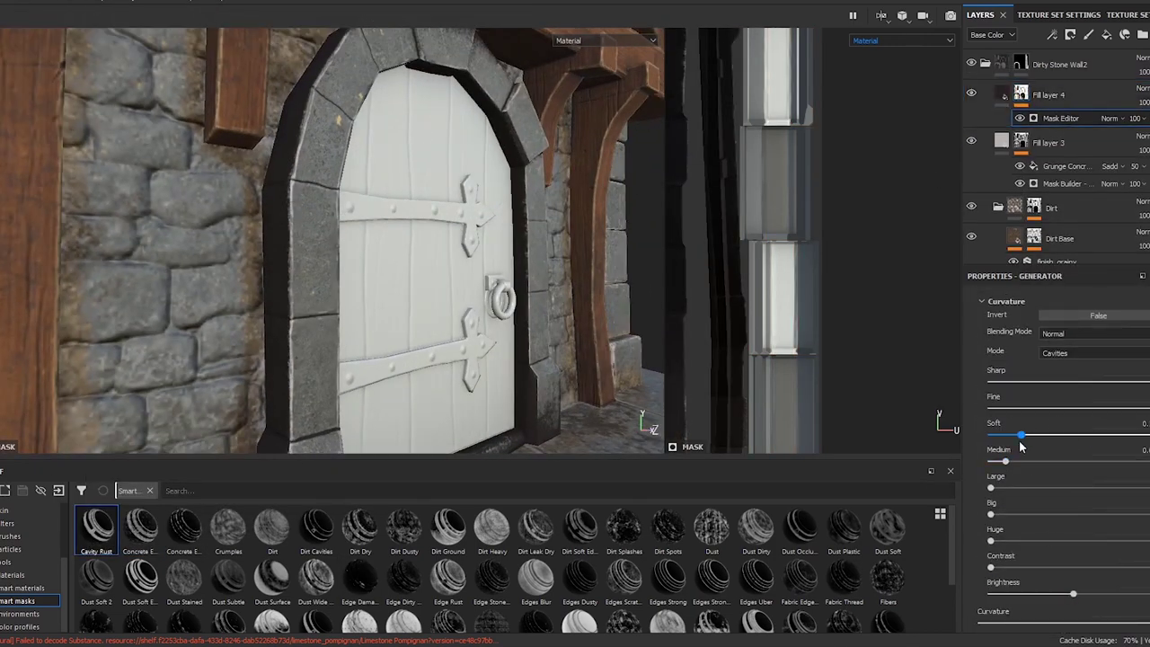
- Add a Mask Editor generator to the mask with Curvature Mode set to Cavities
click(1088, 34)
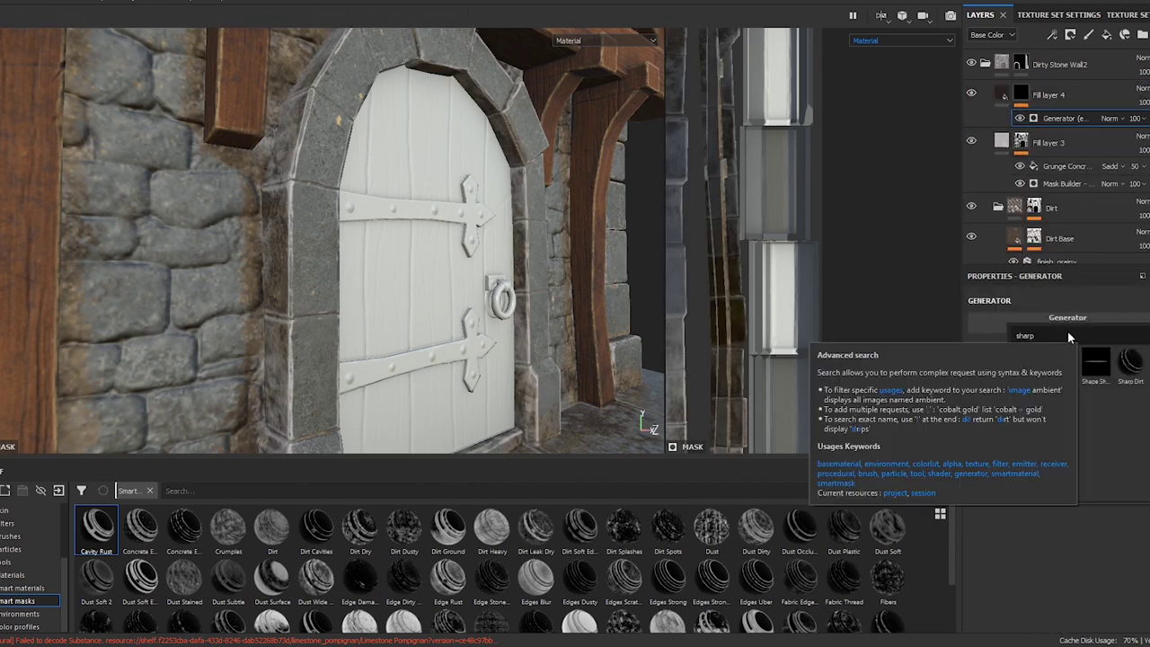
text(mask)
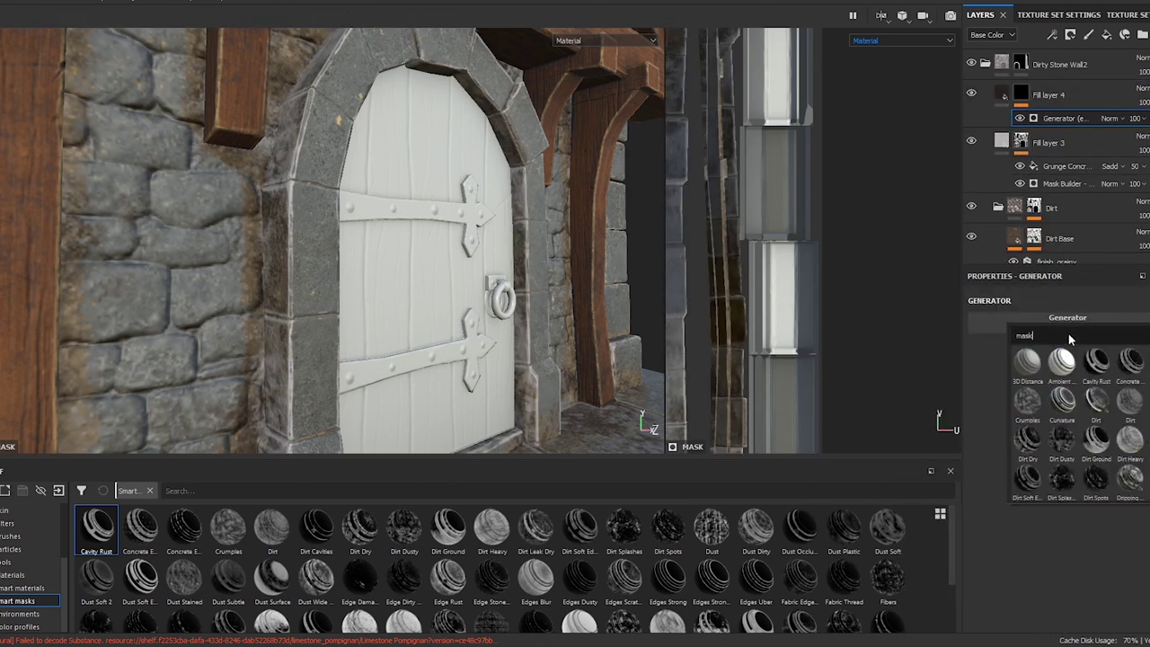
scroll(1078, 431, down, 1)
click(1096, 525)
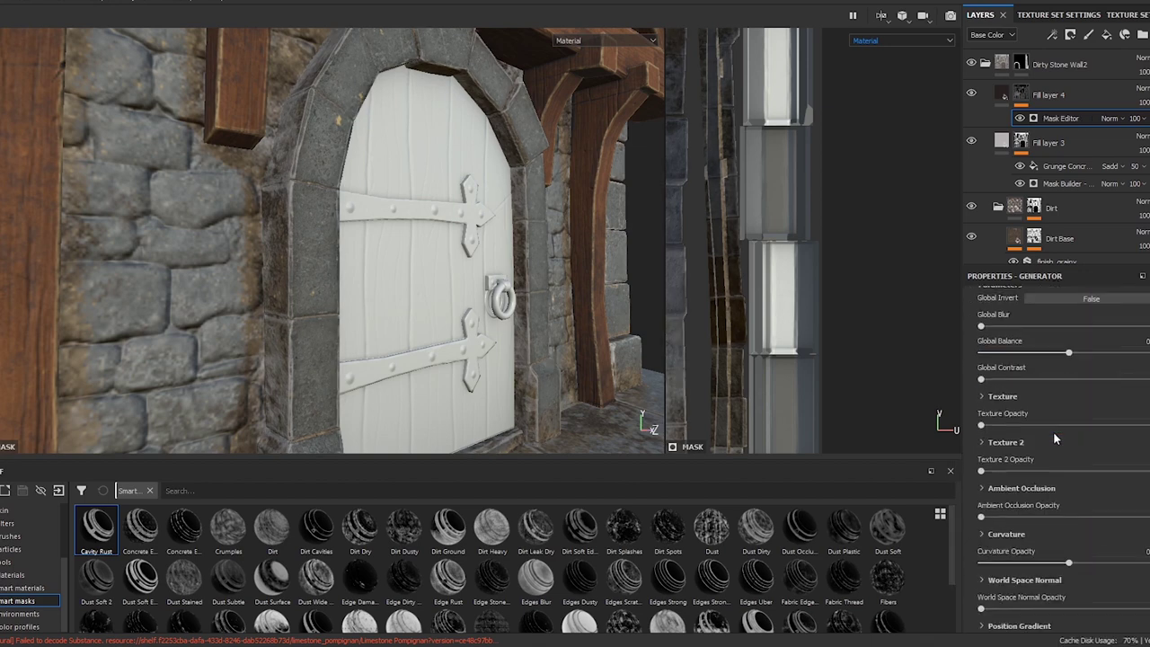
click(1060, 468)
click(1051, 481)
scroll(1103, 402, down, 3)
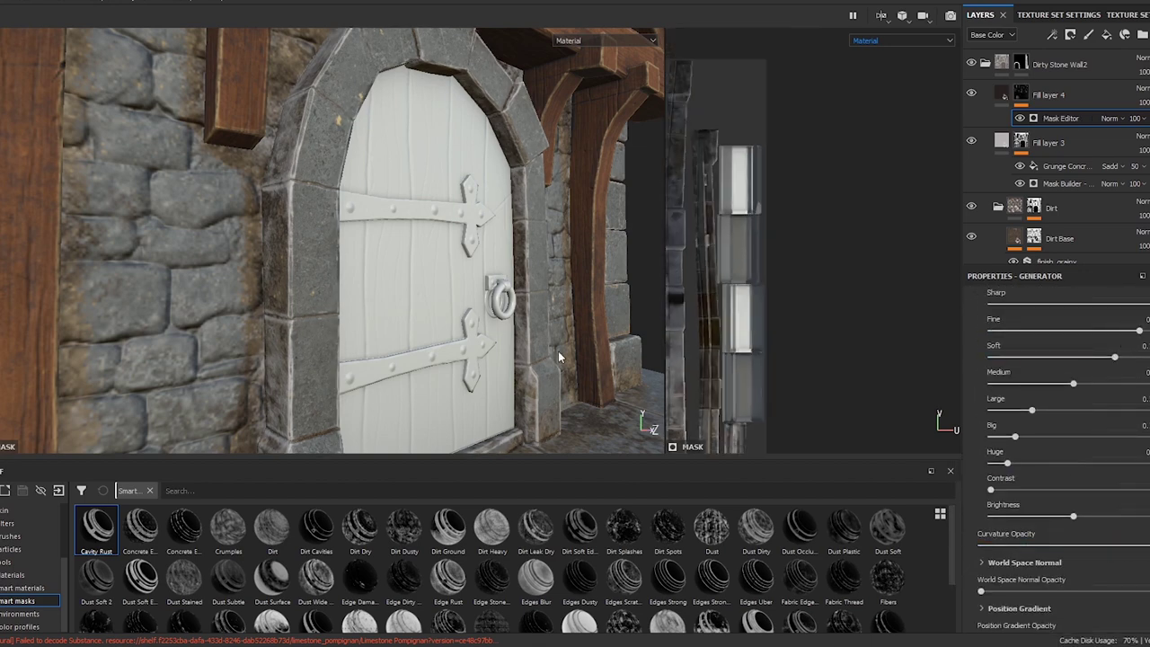
alt+drag(559, 359, 755, 229)
scroll(1123, 350, up, 1)
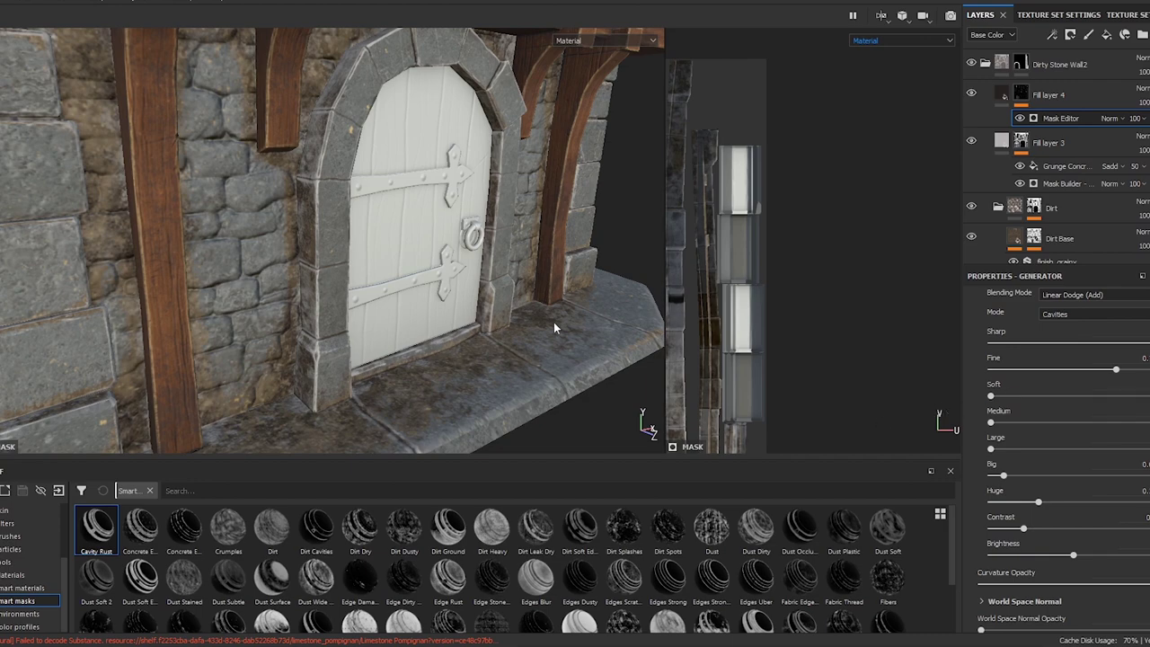
scroll(554, 328, up, 5)
- Inspect the Mortar Wall and Dust Base layers, toggling Mortar Wall's visibility
scroll(970, 234, down, 3)
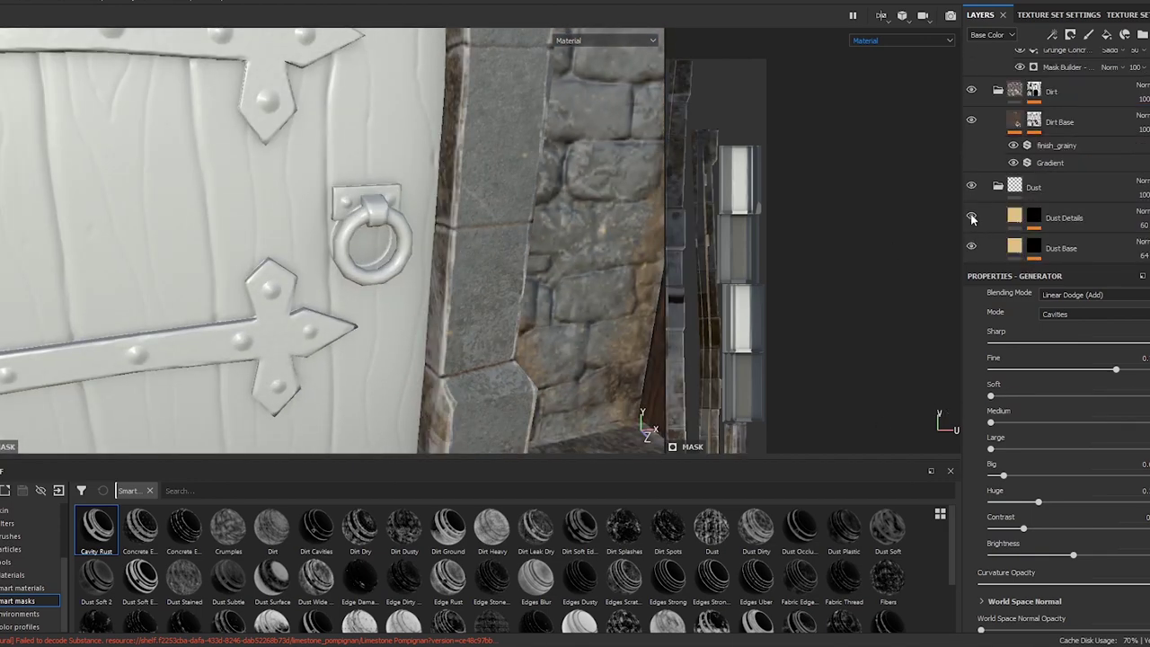
scroll(971, 233, down, 2)
click(1062, 186)
scroll(1096, 442, down, 3)
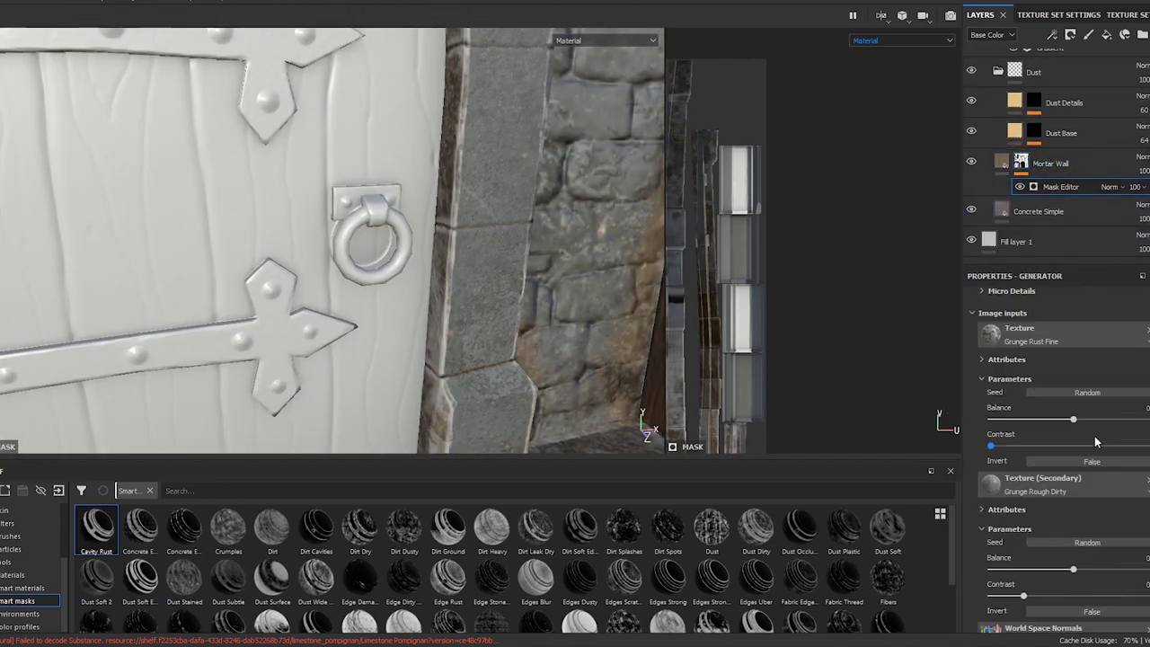
click(971, 162)
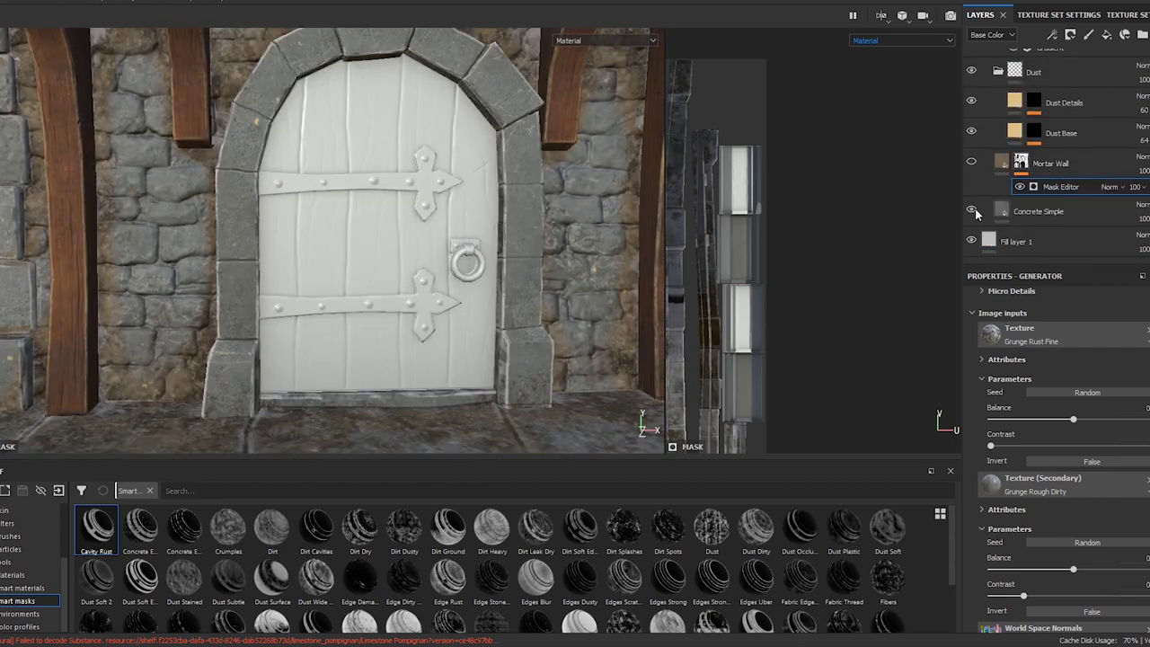
click(971, 162)
scroll(975, 171, up, 1)
click(1006, 172)
click(1042, 430)
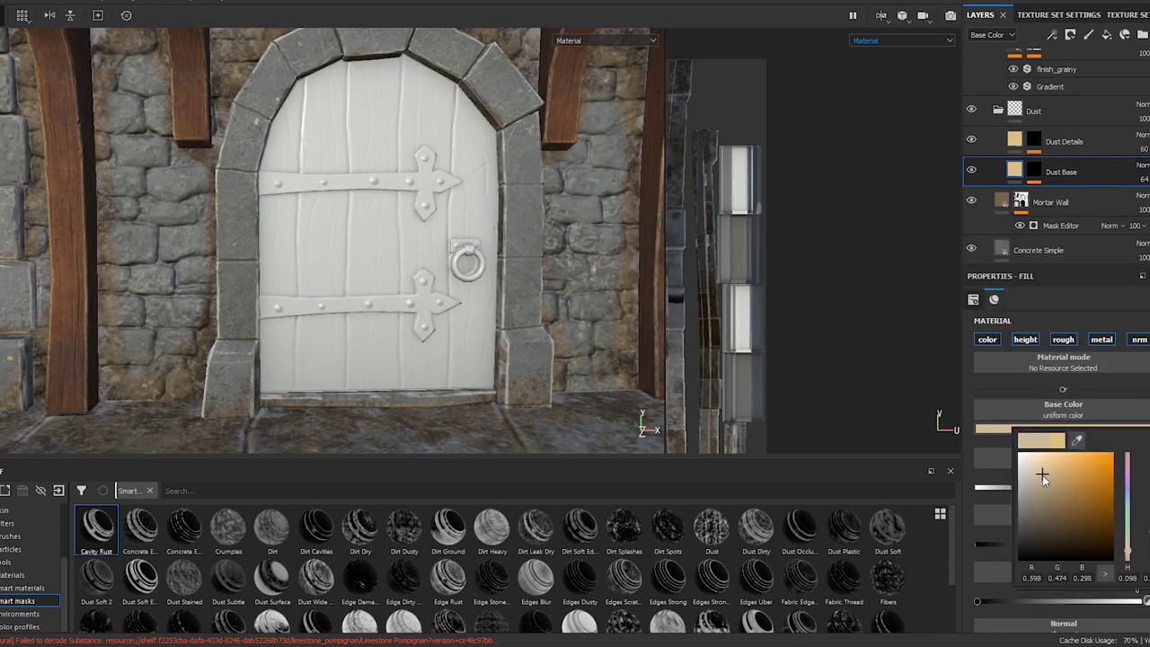
click(995, 111)
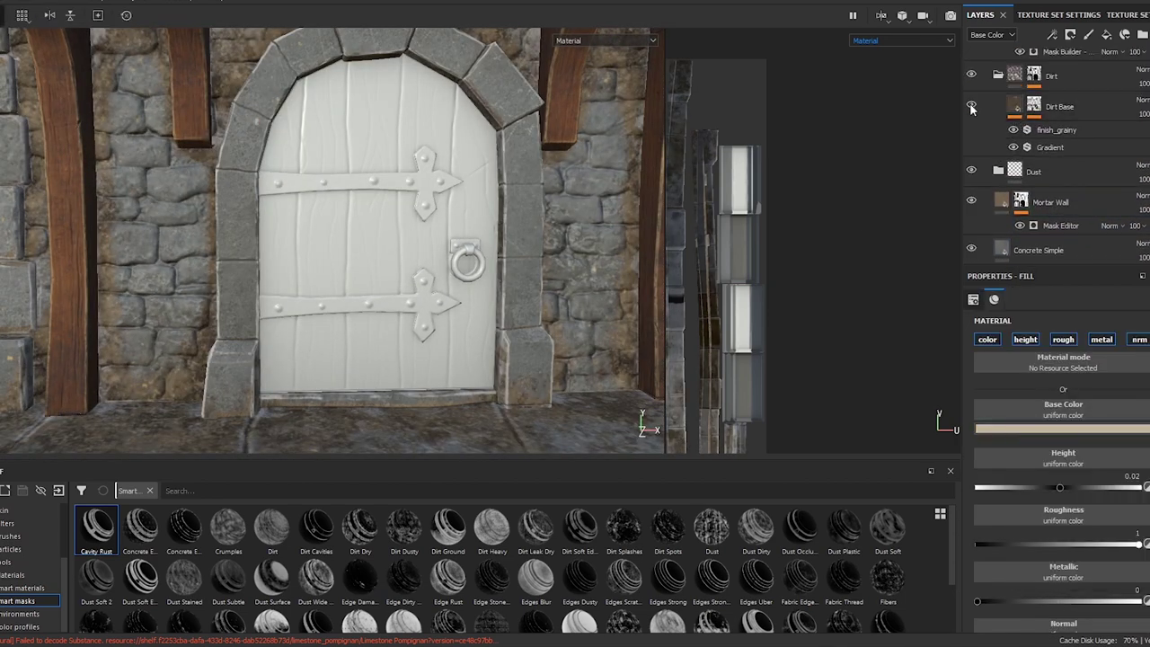
- Orbit to a wider view and inspect Fill layer 3's Mask Builder settings
scroll(971, 108, up, 1)
alt+drag(405, 243, 561, 241)
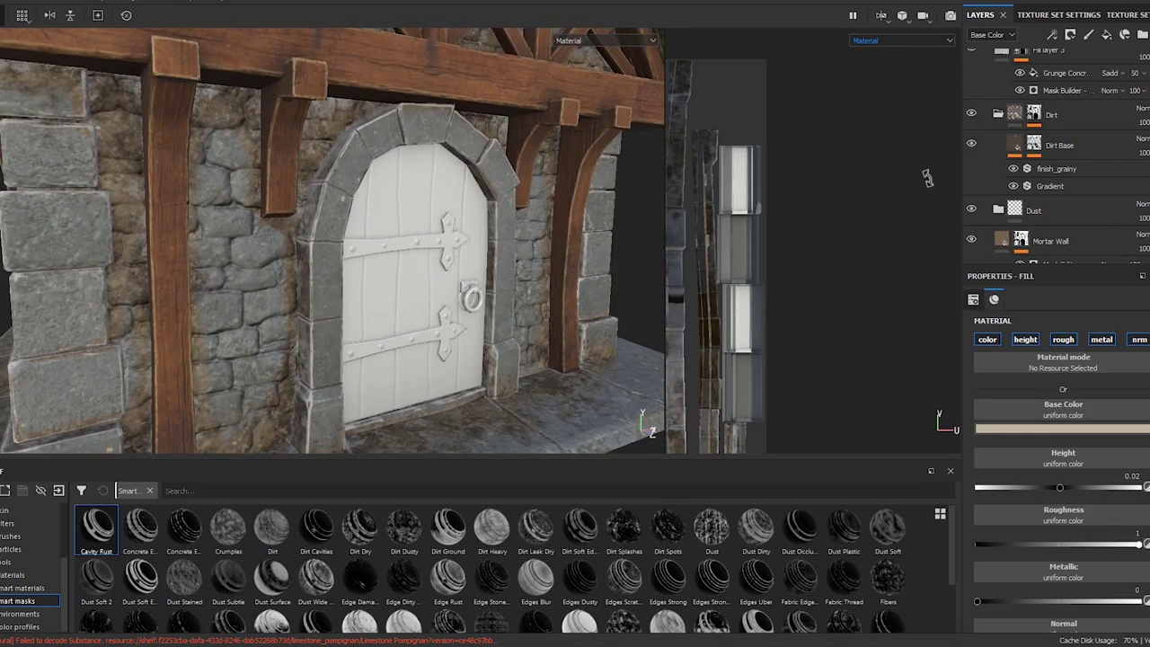
scroll(973, 97, up, 3)
click(1022, 183)
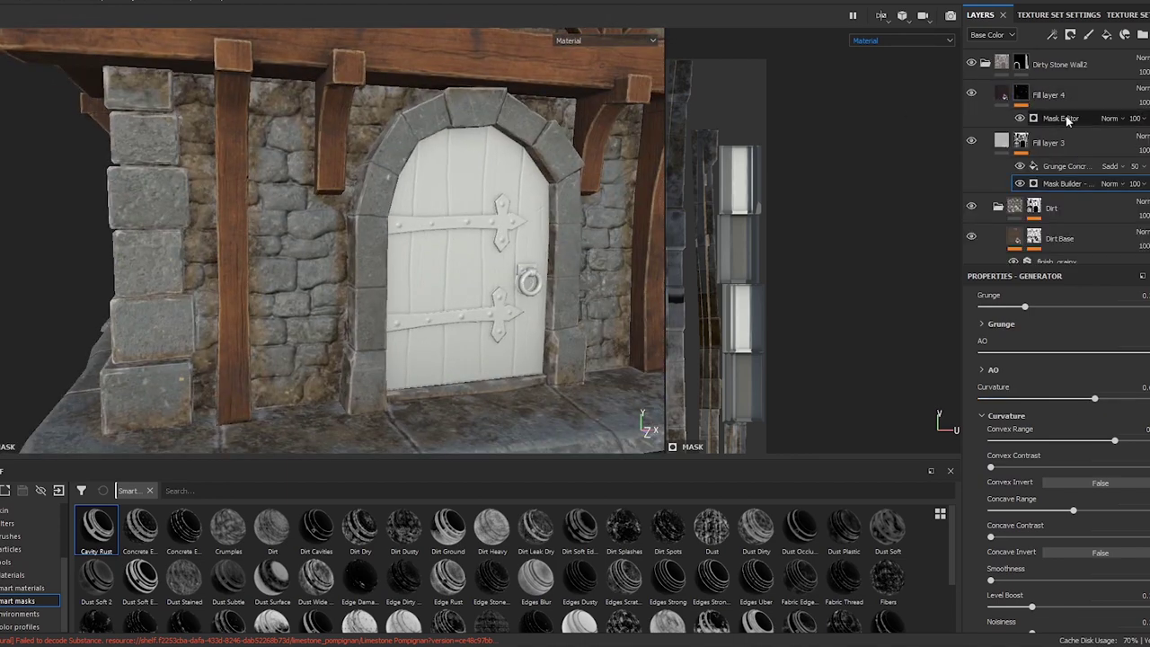
- Duplicate Fill layer 4 into Fill layer 4 copy 1
right_click(1068, 120)
click(1096, 355)
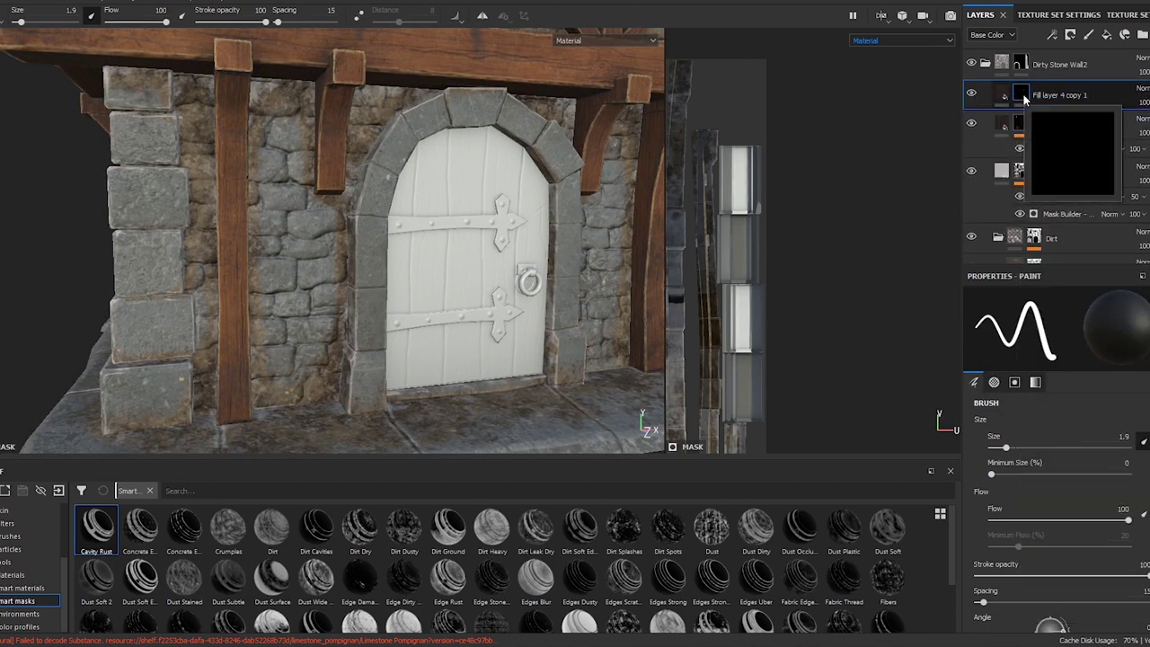
right_click(1069, 94)
key(Escape)
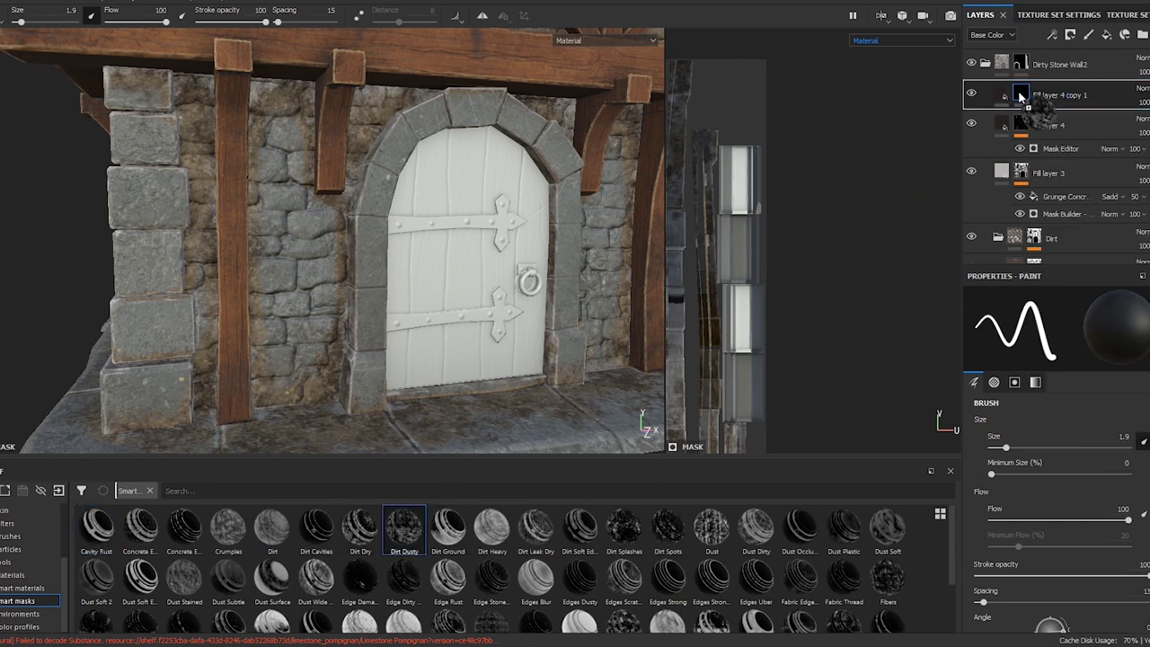
drag(1021, 96, 1033, 112)
scroll(1069, 416, down, 5)
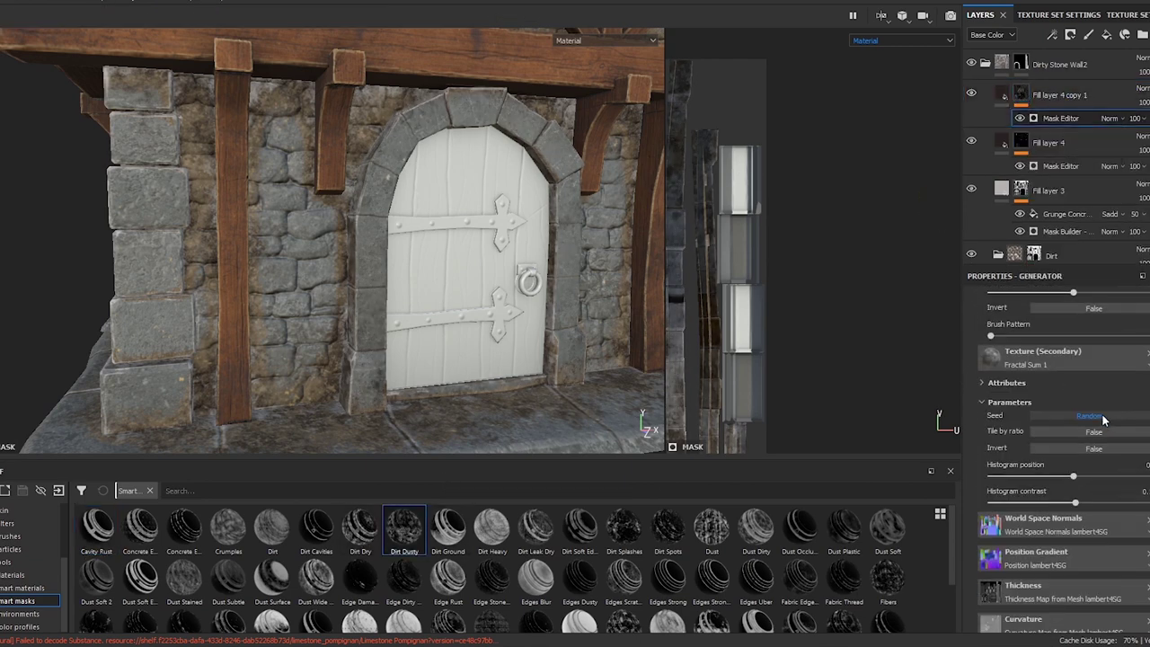
click(1100, 415)
key(ctrl+z)
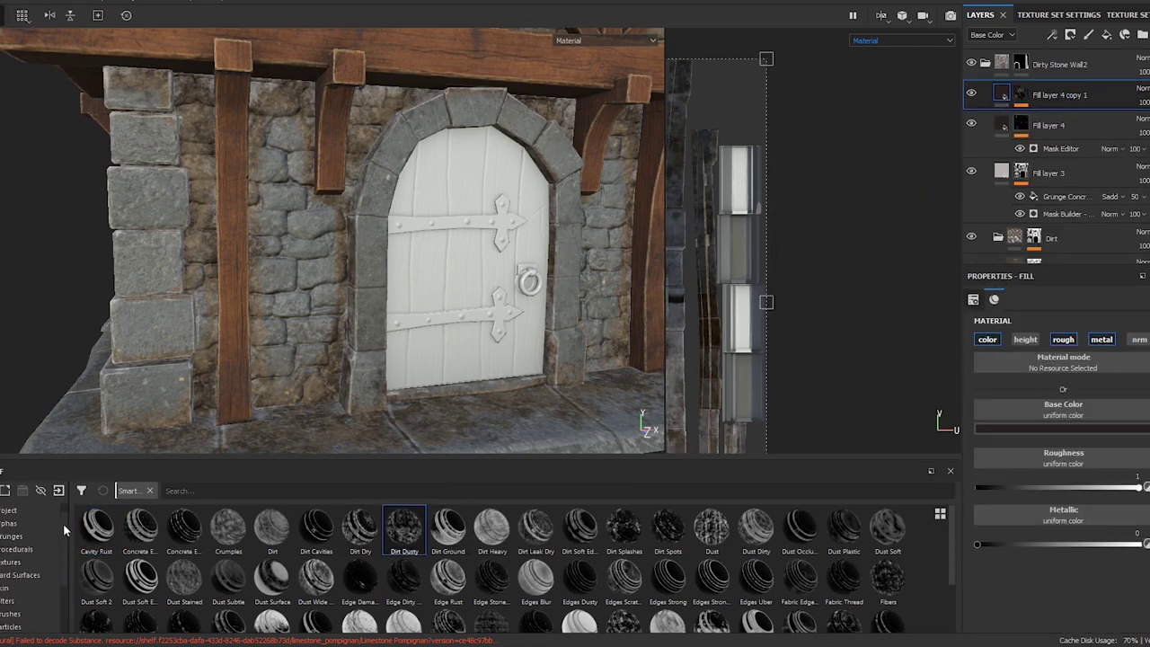
scroll(36, 557, down, 2)
- Add a Paint effect to Fill layer 3's mask with the Brushes shelf showing
click(32, 536)
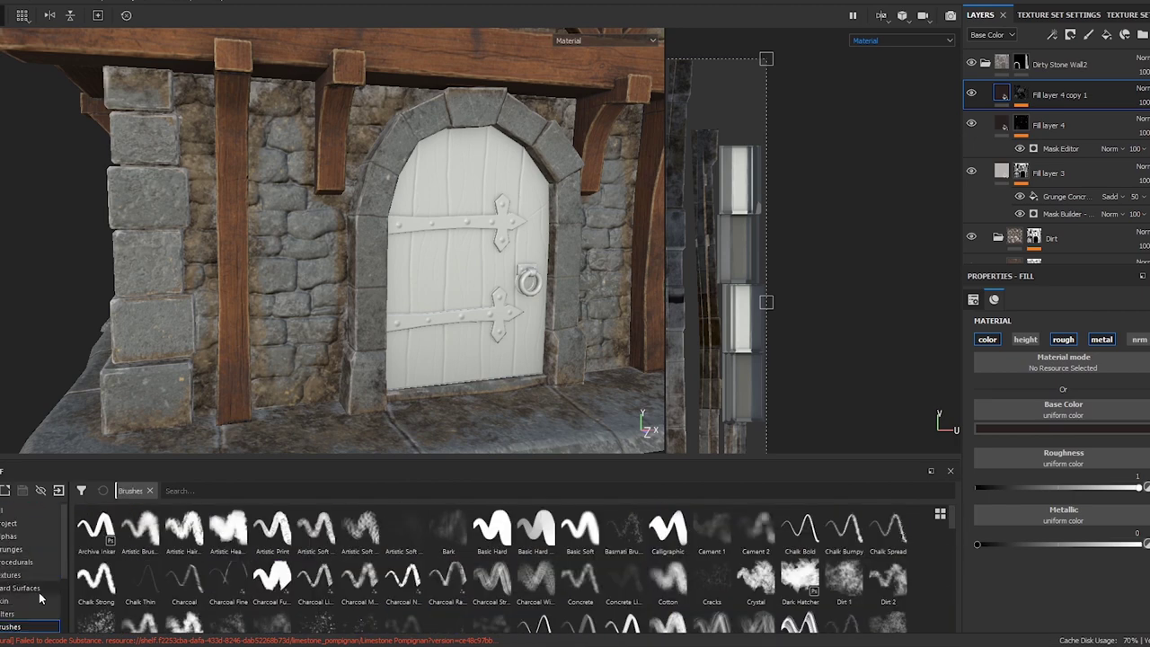
click(1065, 218)
scroll(316, 602, down, 1)
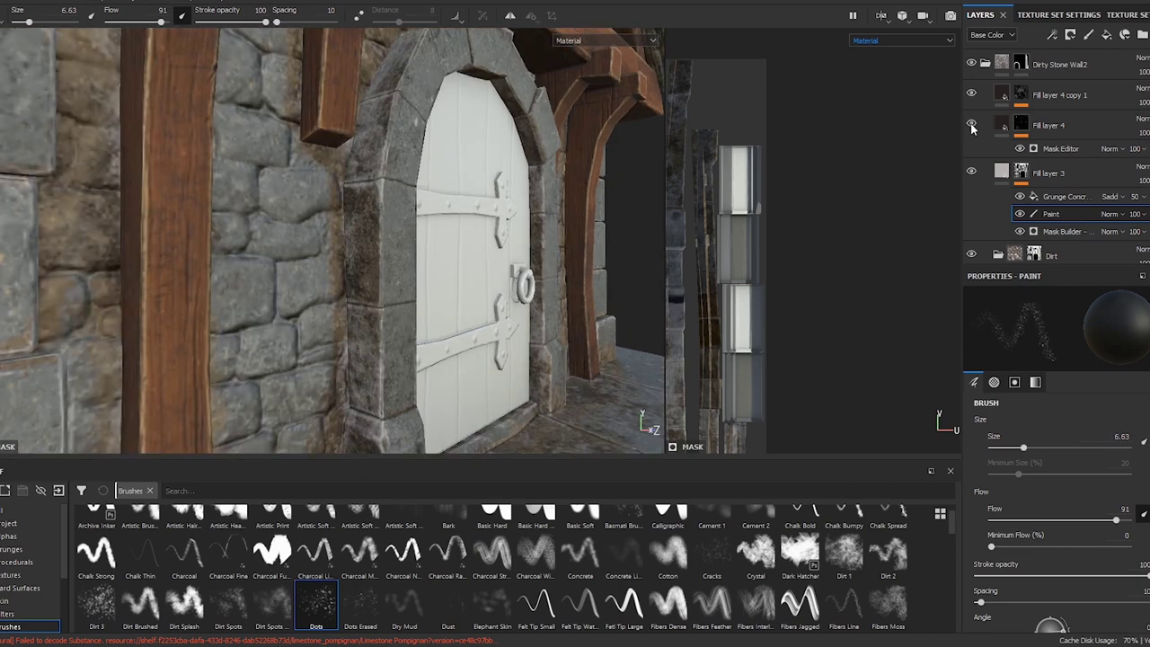
scroll(1033, 162, down, 3)
- Add a Paint effect to the Dirt group's mask and choose the Dirt Spots brush
right_click(1033, 153)
click(1056, 167)
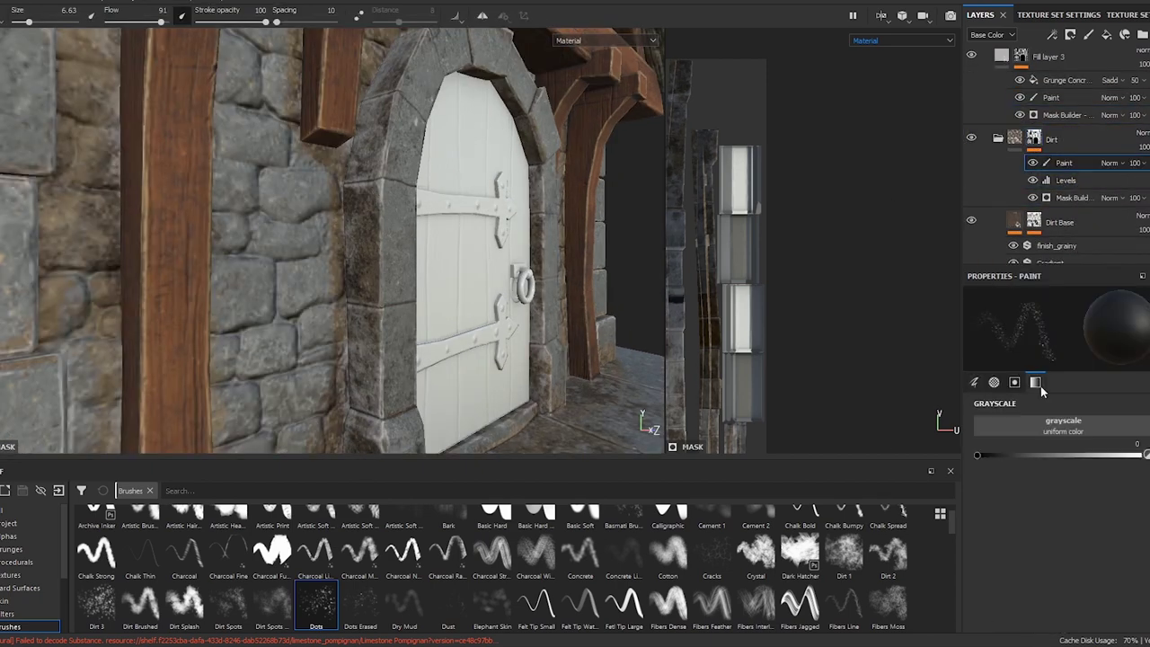
click(272, 550)
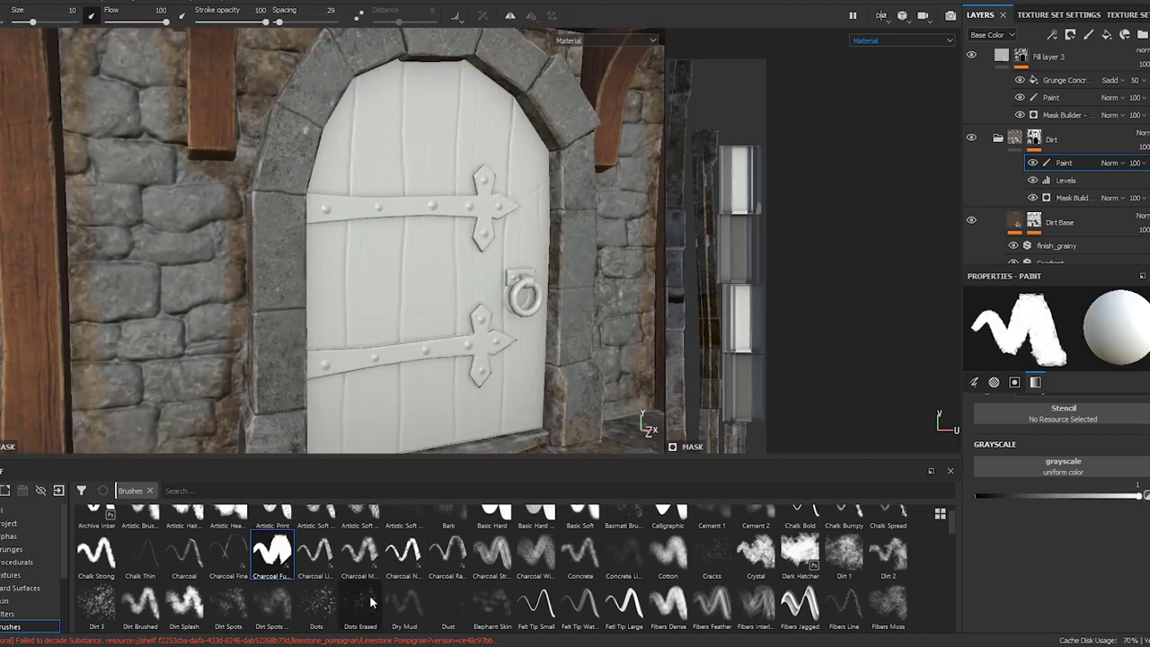
click(273, 600)
- Orbit around the door to inspect both sides and the stone floor beside it
alt+drag(578, 262, 516, 216)
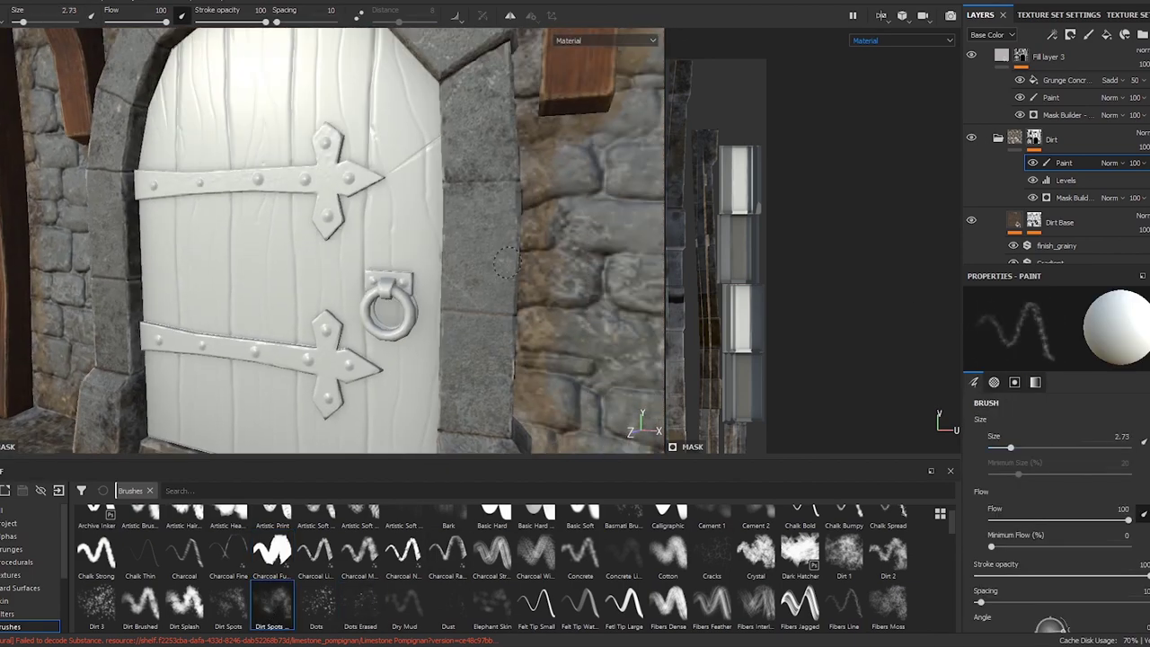
ctrl+right_drag(515, 216, 539, 215)
alt+drag(516, 216, 938, 199)
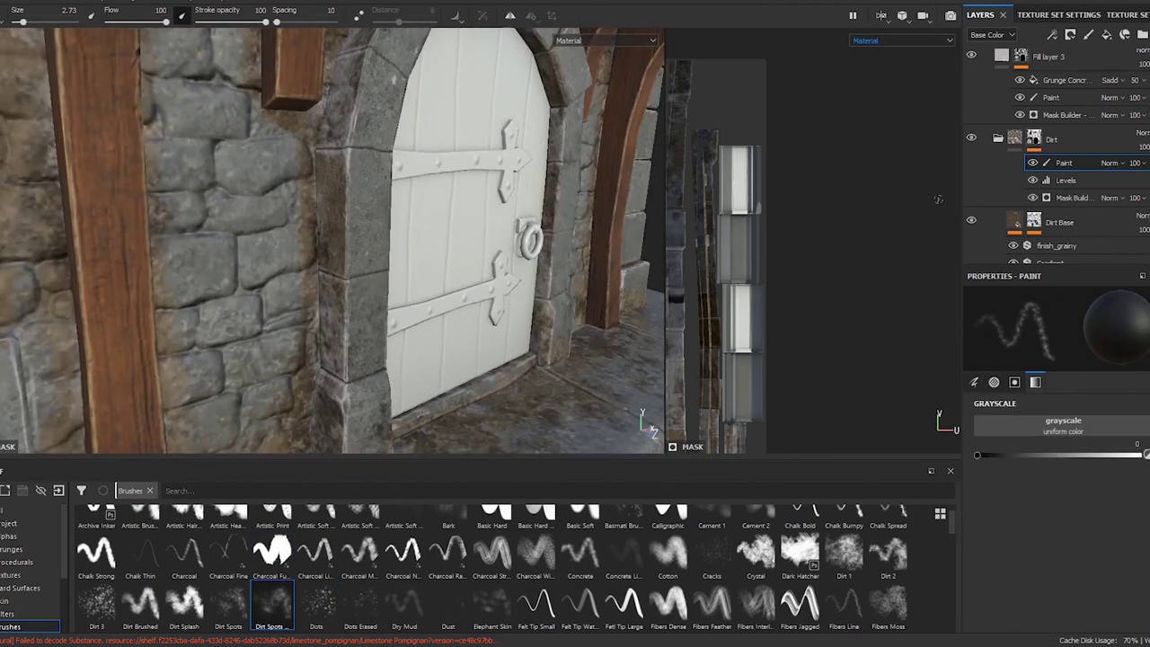
scroll(971, 221, down, 3)
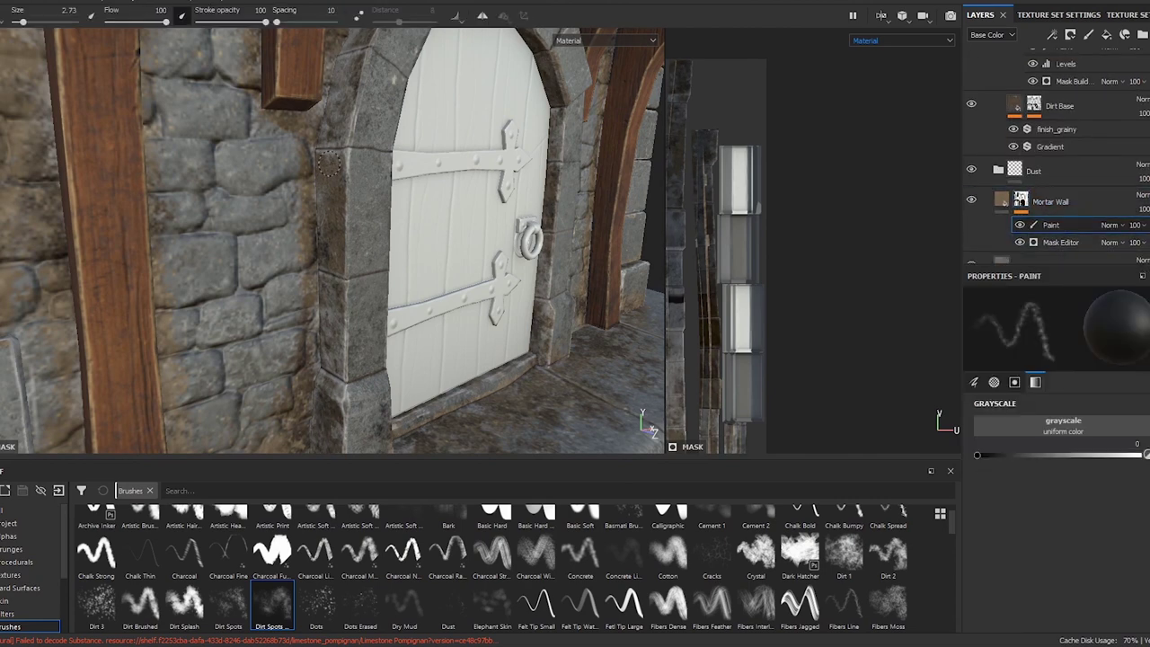
alt+drag(330, 183, 358, 257)
- Select the Dirt Base layer, review the wall's dirt layers, and pull back to the whole house
click(1060, 133)
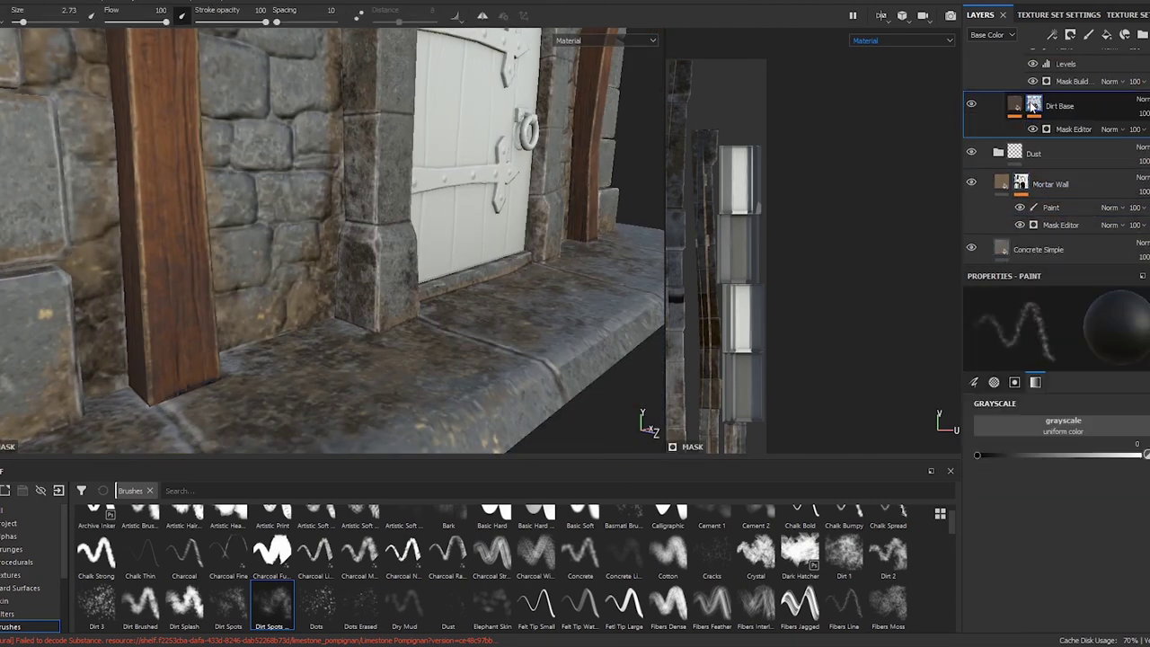
scroll(976, 65, up, 1)
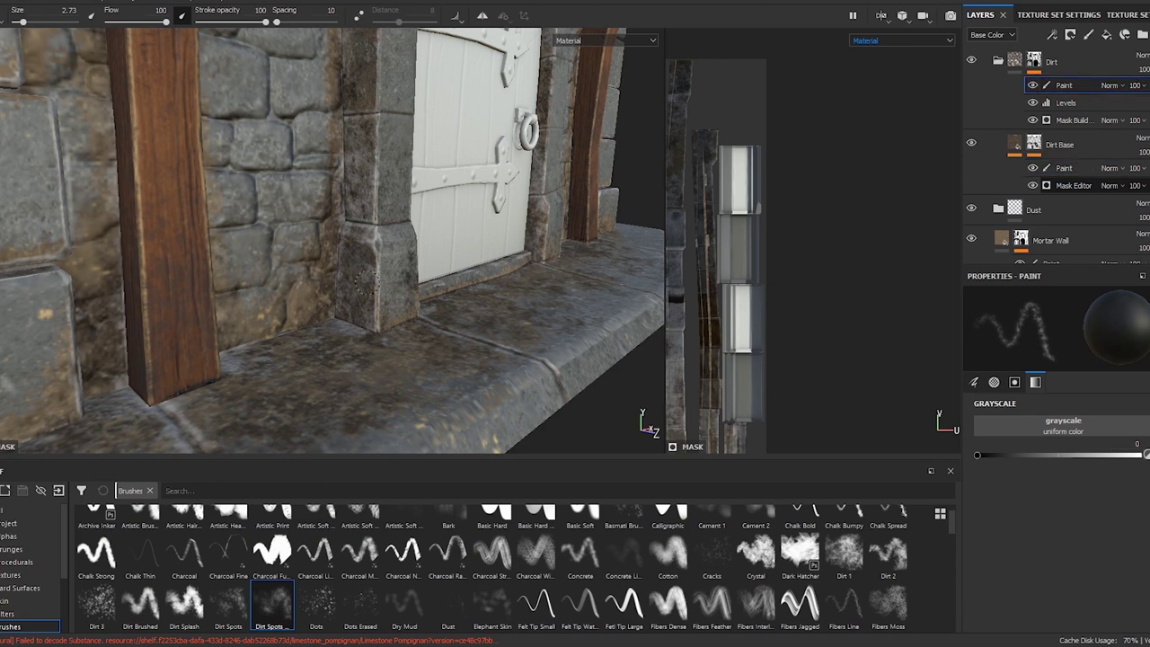
scroll(971, 59, up, 2)
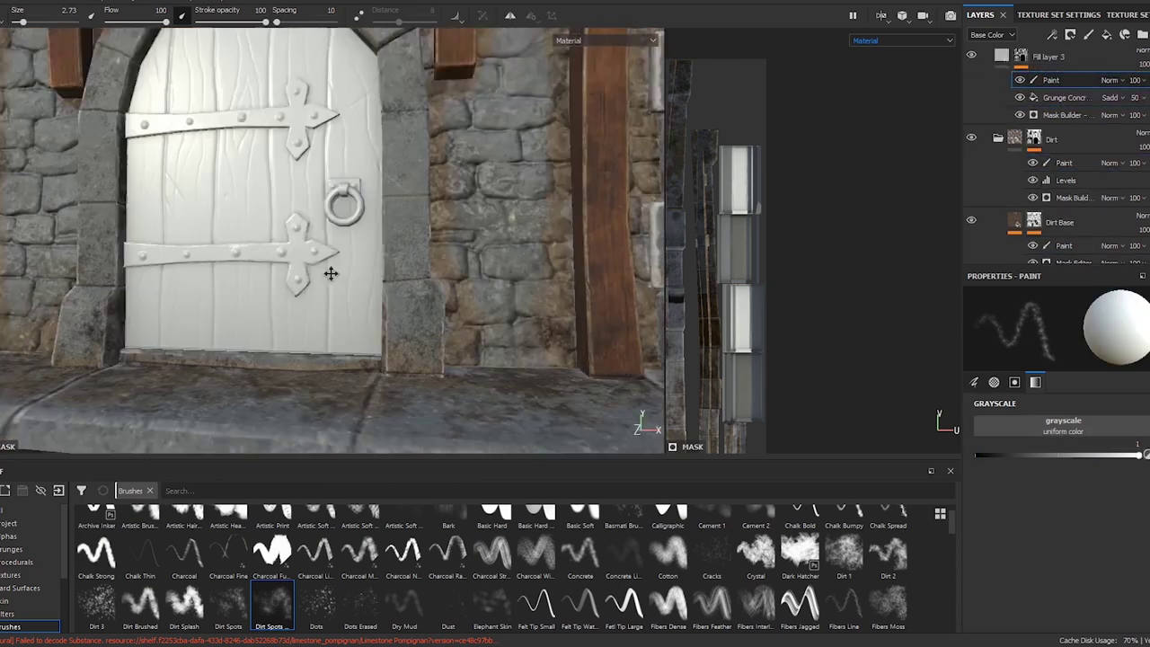
alt+drag(328, 265, 427, 144)
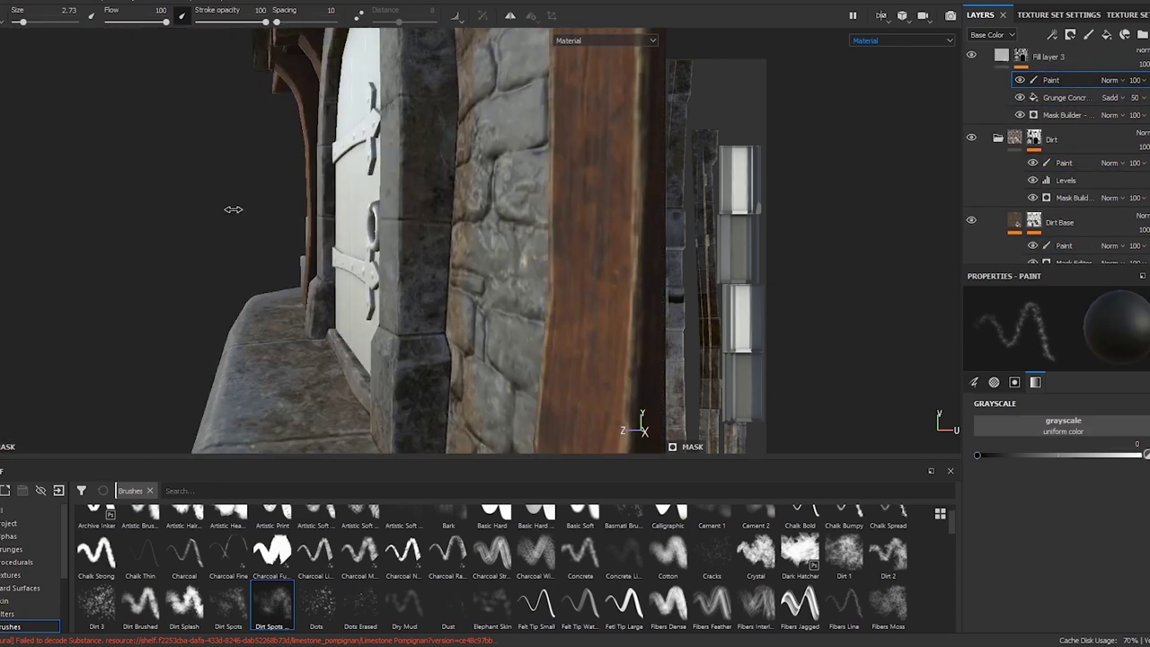
scroll(1062, 231, down, 3)
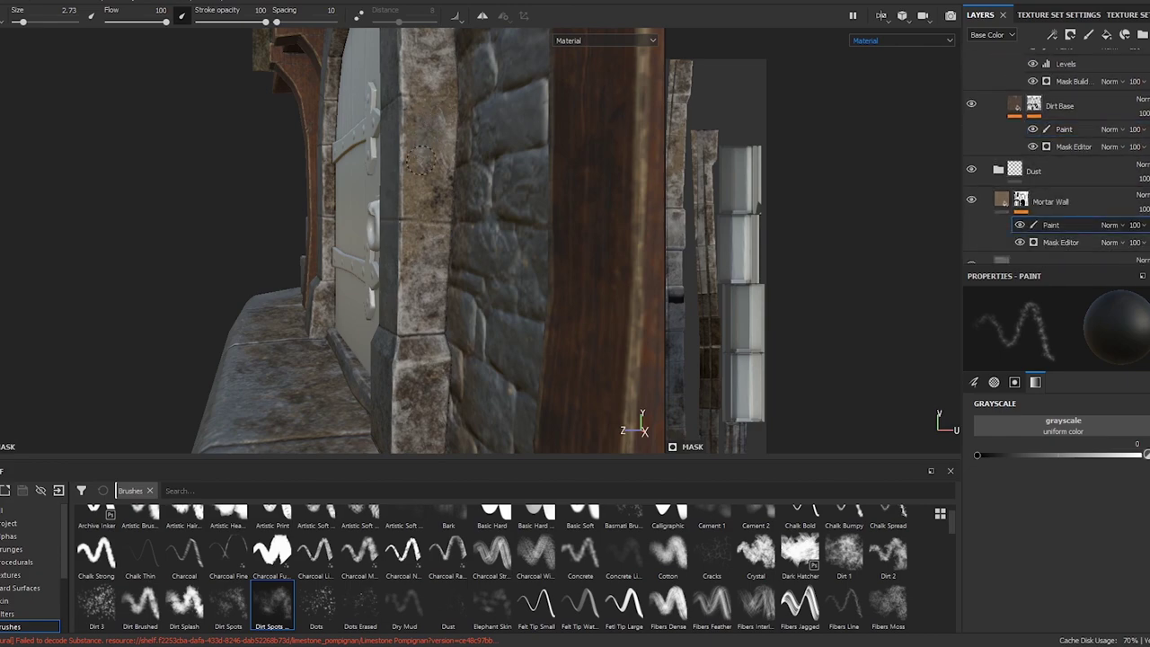
alt+drag(429, 114, 526, 249)
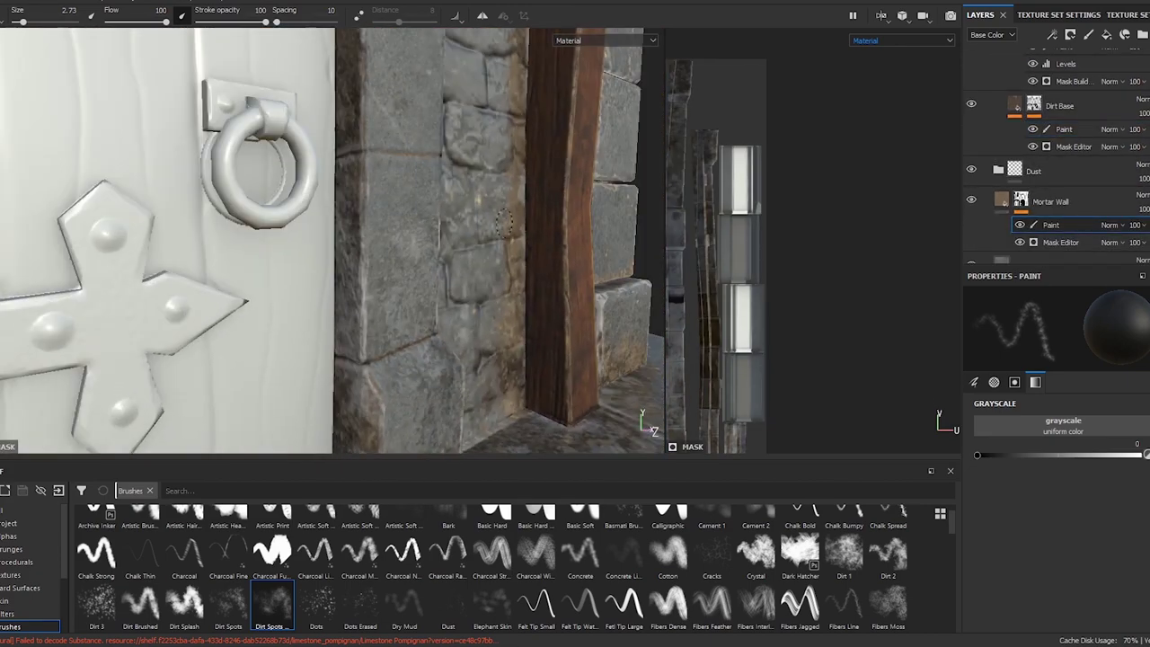
scroll(978, 97, up, 5)
scroll(480, 205, down, 5)
mouse_move(480, 206)
alt+mouse_down()
mouse_move(446, 203)
mouse_move(539, 206)
alt+mouse_up()
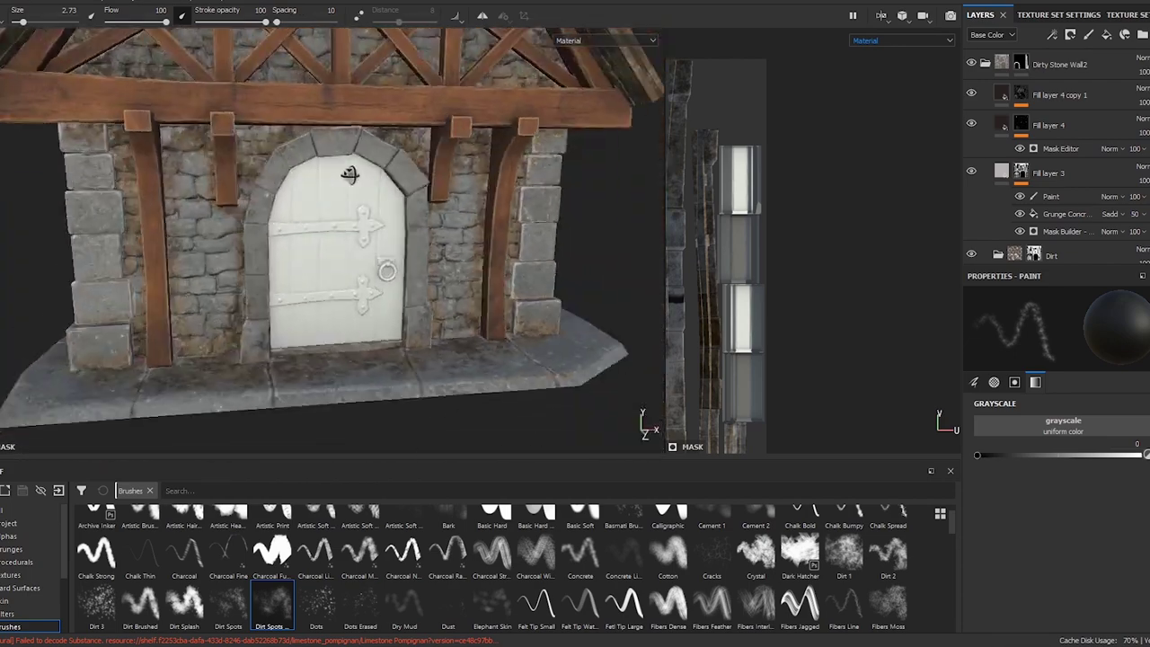
alt+right_drag(857, 150, 862, 163)
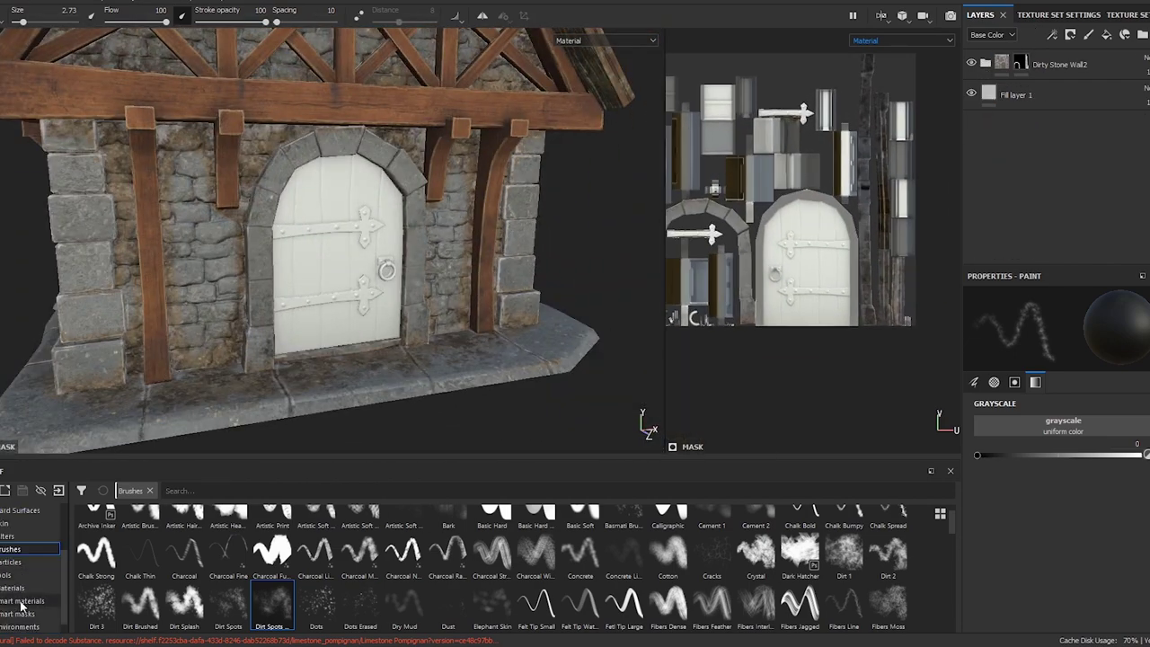
- Apply the wood smart material, masked to the door planks with a polygon fill
click(22, 600)
drag(756, 575, 1051, 81)
right_click(1017, 61)
key(Escape)
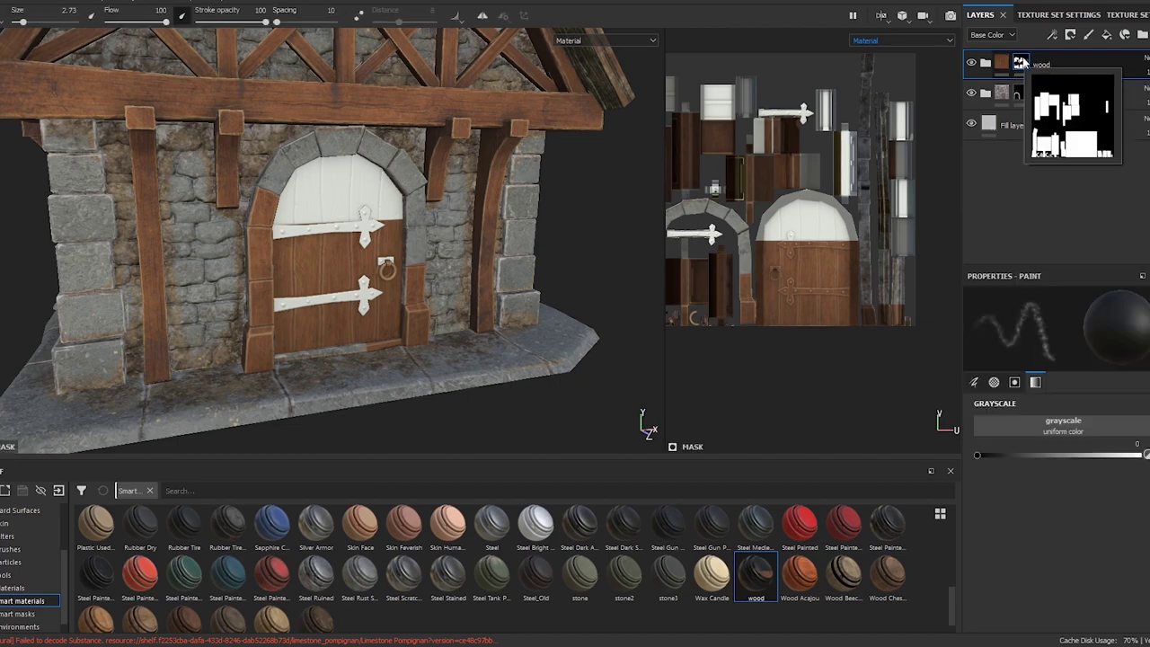
key(4)
click(840, 317)
key(f)
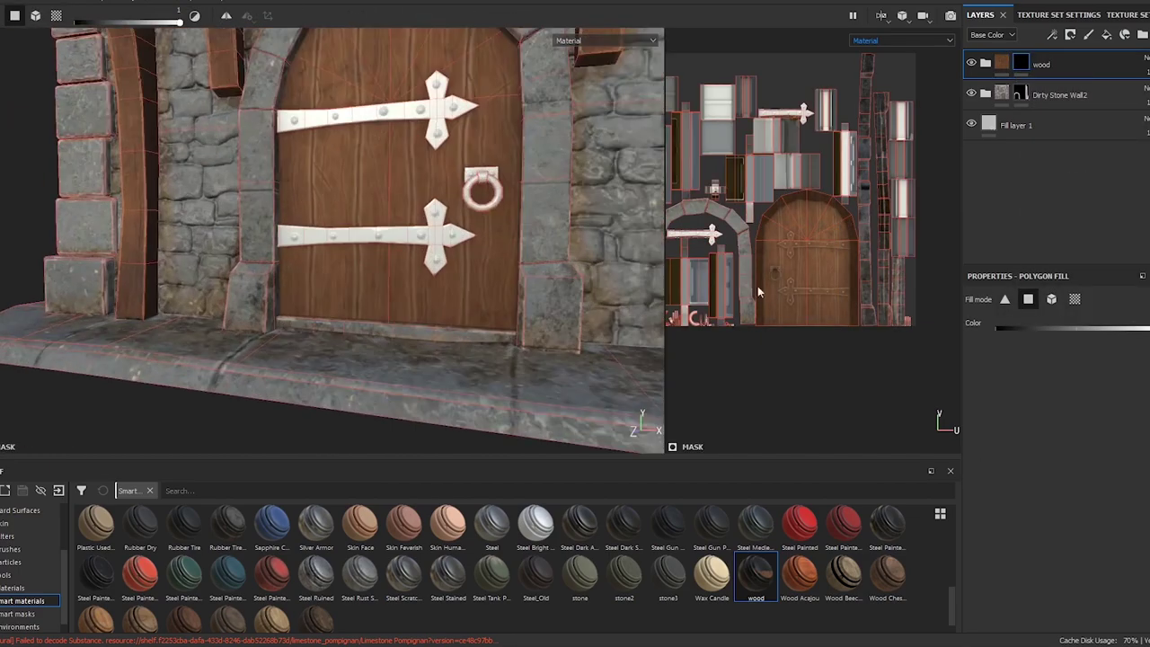
scroll(539, 341, down, 5)
alt+drag(539, 341, 400, 307)
scroll(399, 307, up, 5)
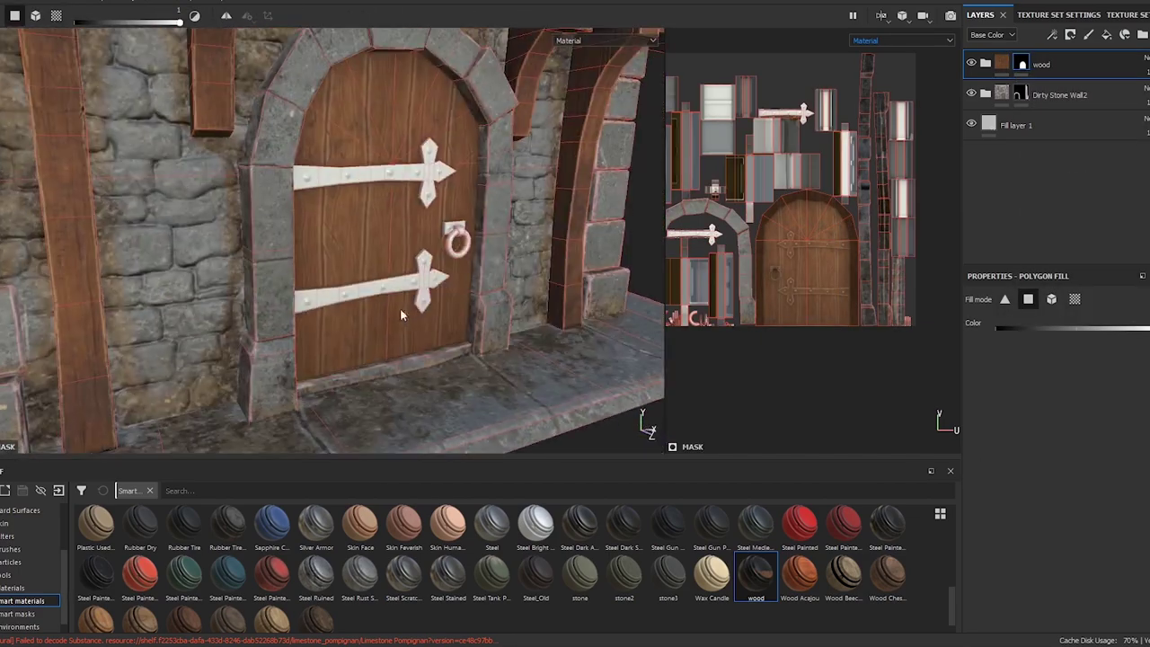
- Inspect the Fill layer 3 copy 1 mask's Mask Editor settings, then add Fill layer 5 above it
click(997, 64)
click(985, 64)
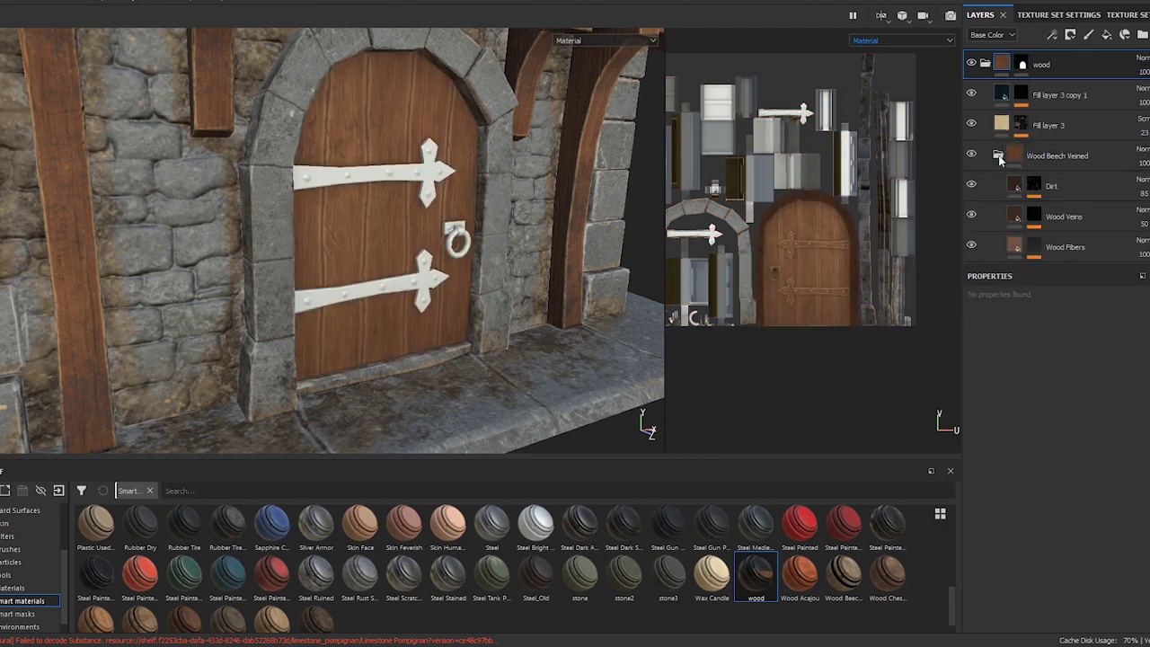
click(1005, 95)
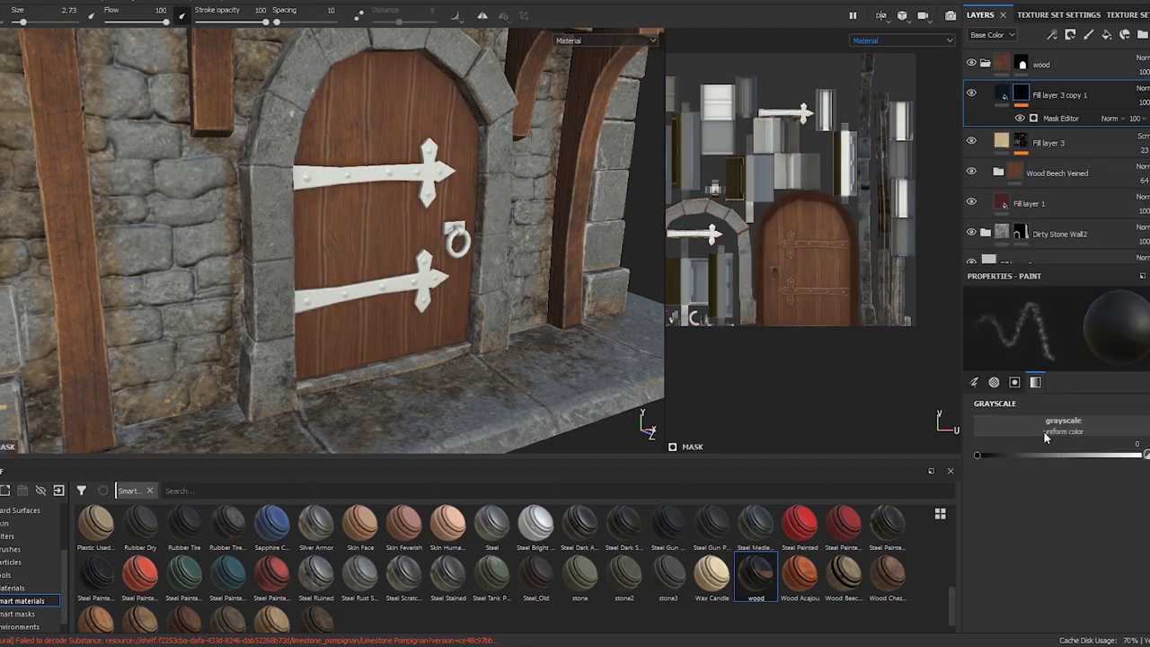
scroll(300, 390, down, 5)
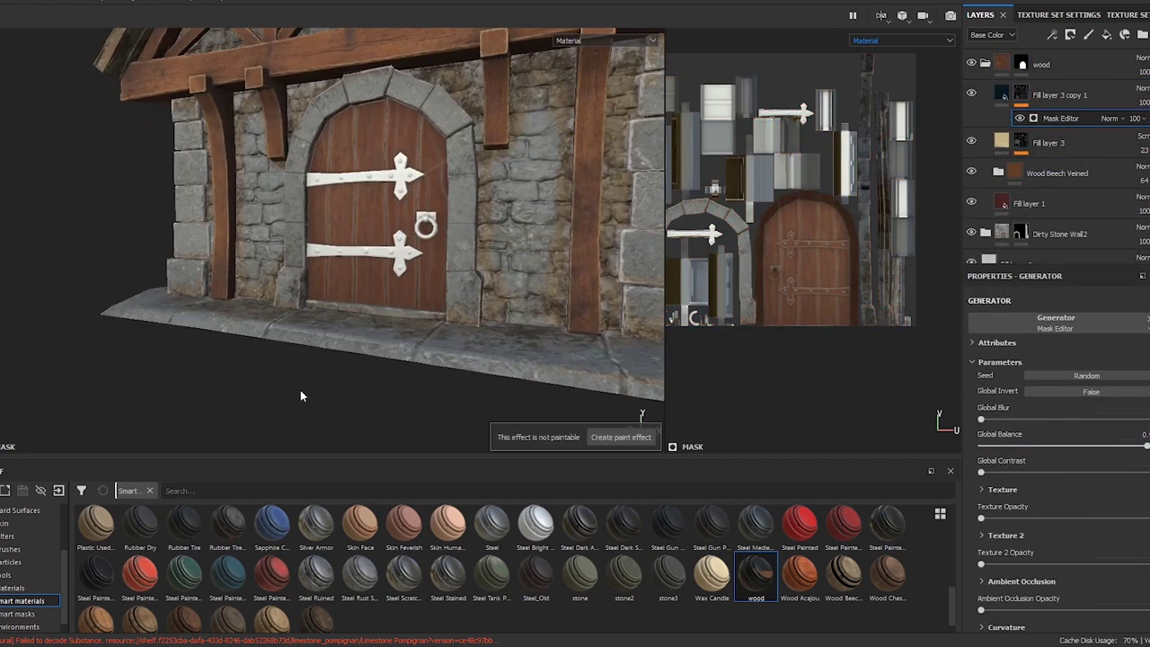
scroll(433, 255, up, 5)
click(1020, 93)
click(1062, 118)
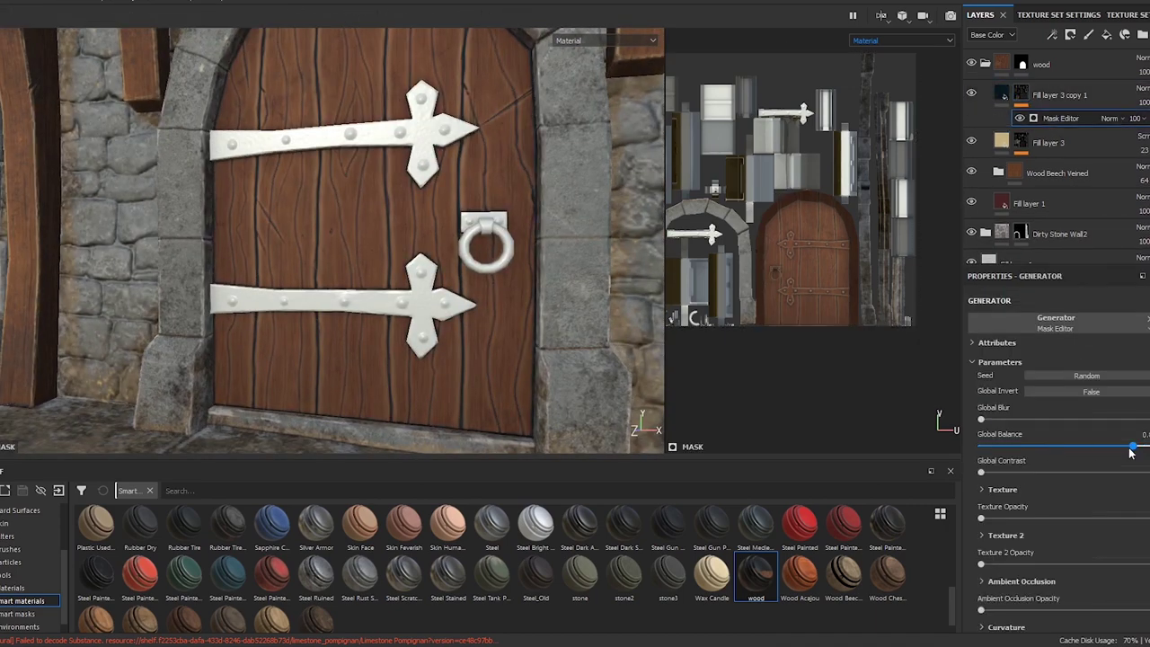
key(f)
click(1076, 93)
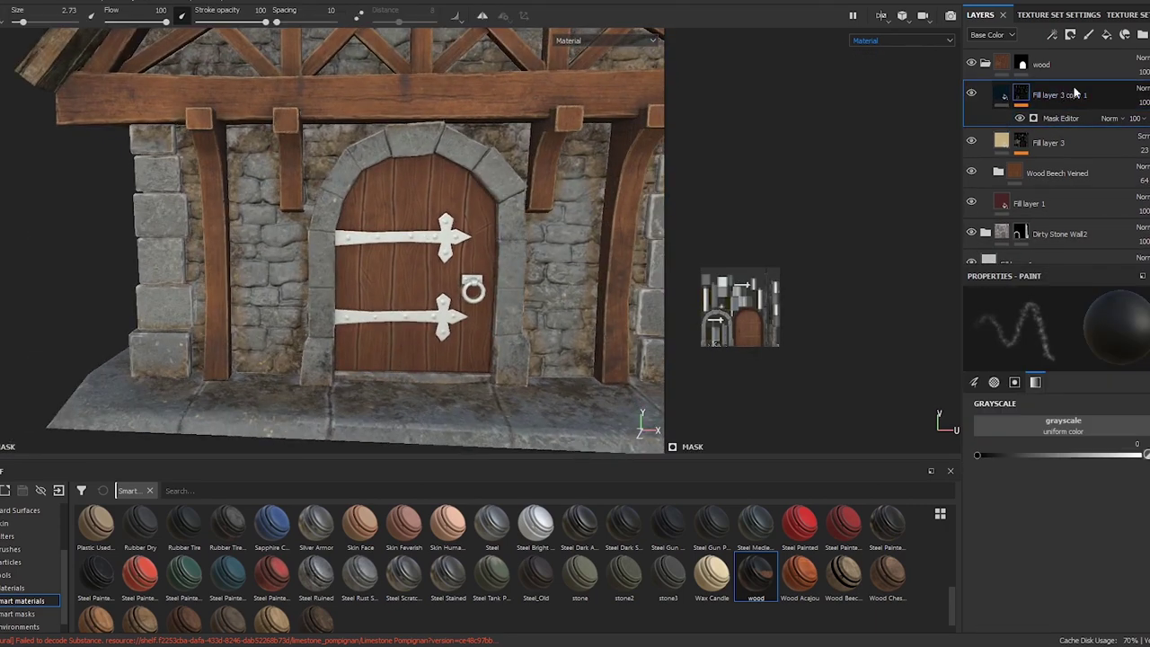
click(1105, 36)
- Give Fill layer 5 a very dark brown base colour and a triplanar smart mask
click(1060, 429)
click(1030, 551)
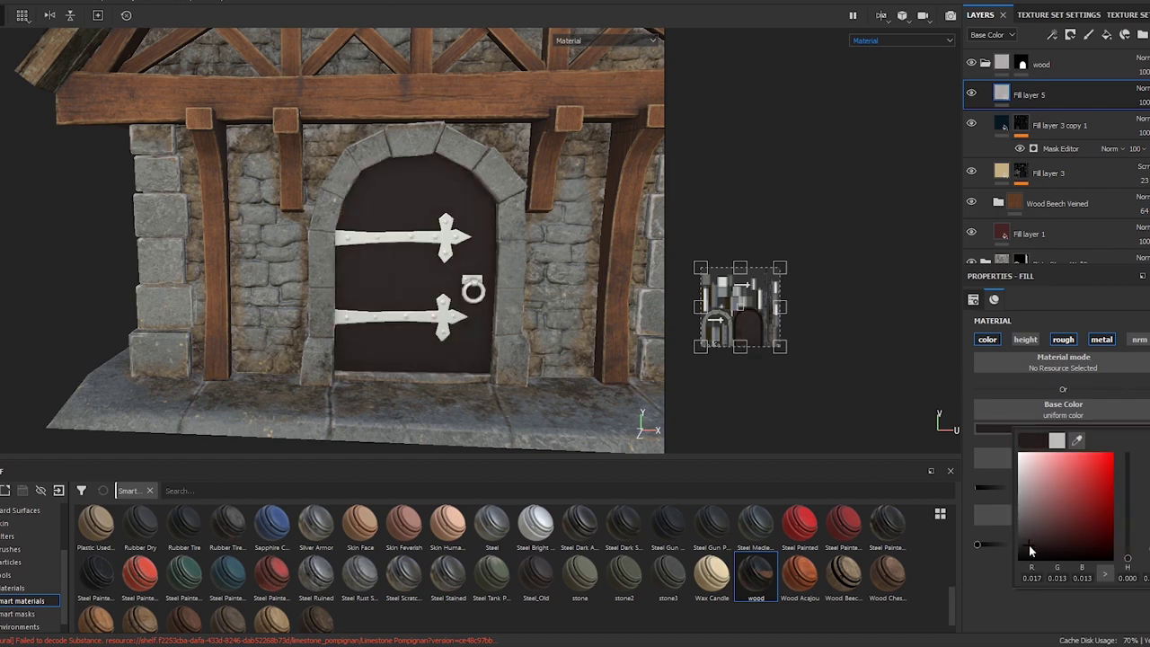
click(20, 613)
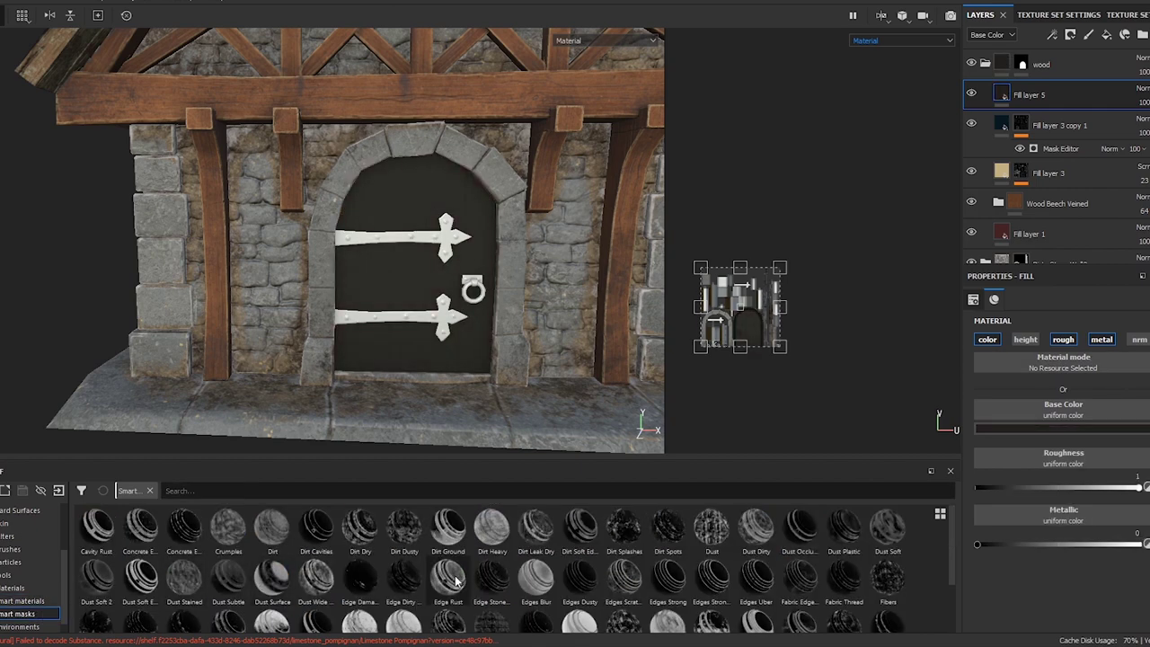
scroll(937, 556, down, 2)
drag(1023, 93, 1024, 94)
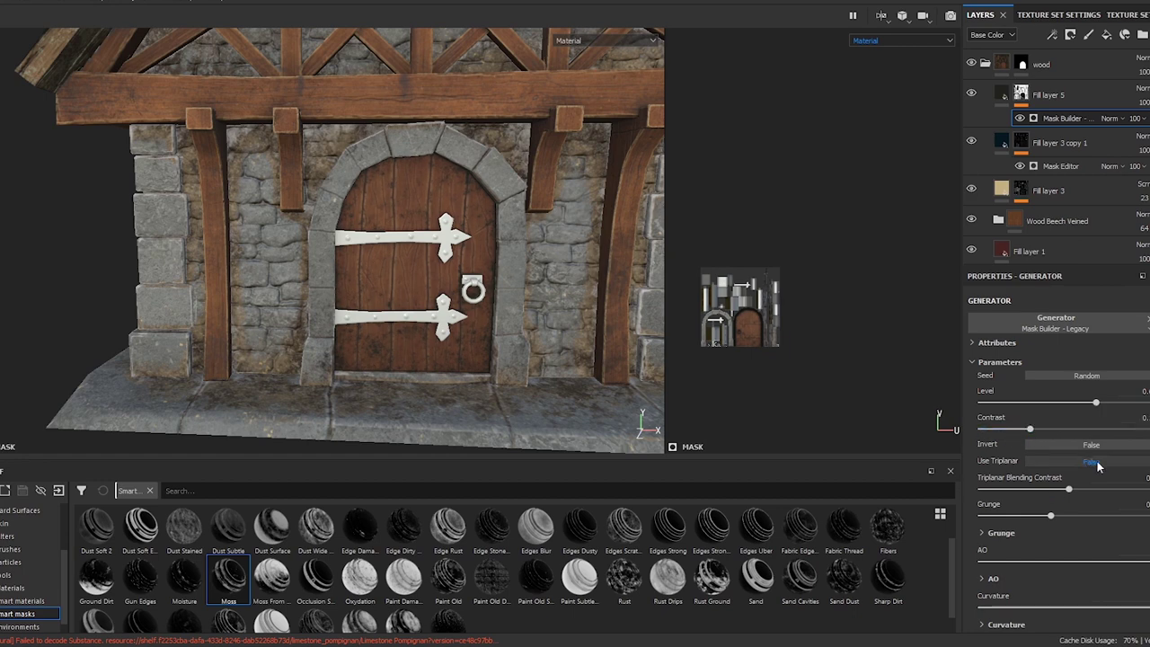
click(1094, 463)
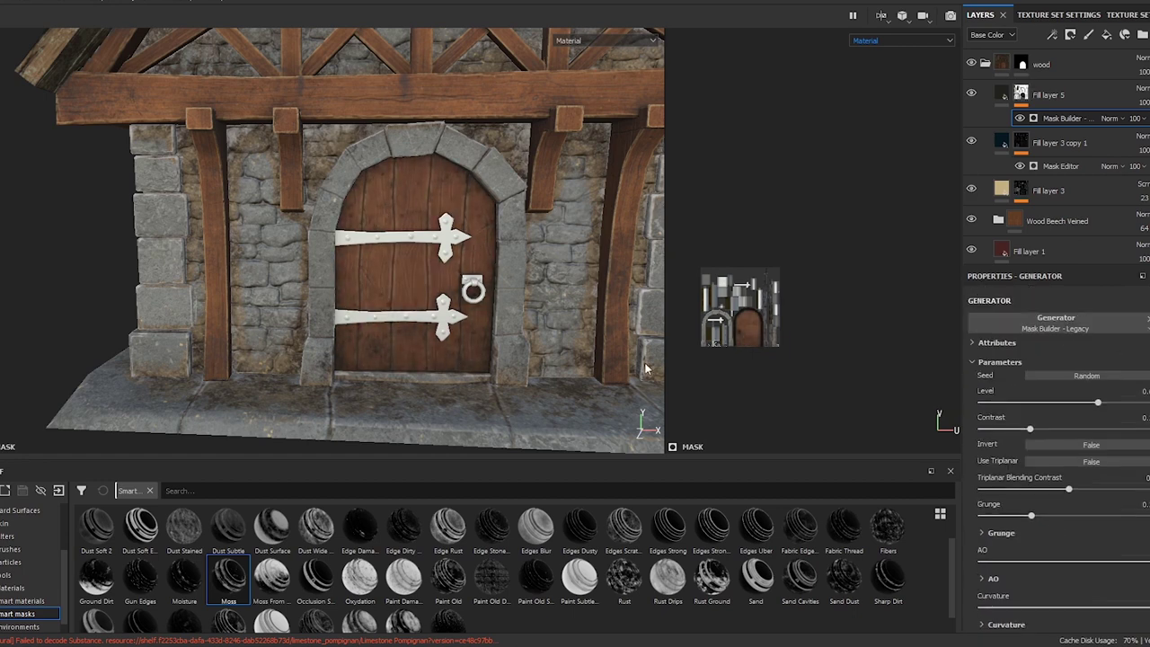
- Orbit to a side-on view and check the door texture set's settings and layer stack
scroll(469, 283, up, 5)
scroll(469, 284, down, 3)
alt+drag(431, 270, 469, 284)
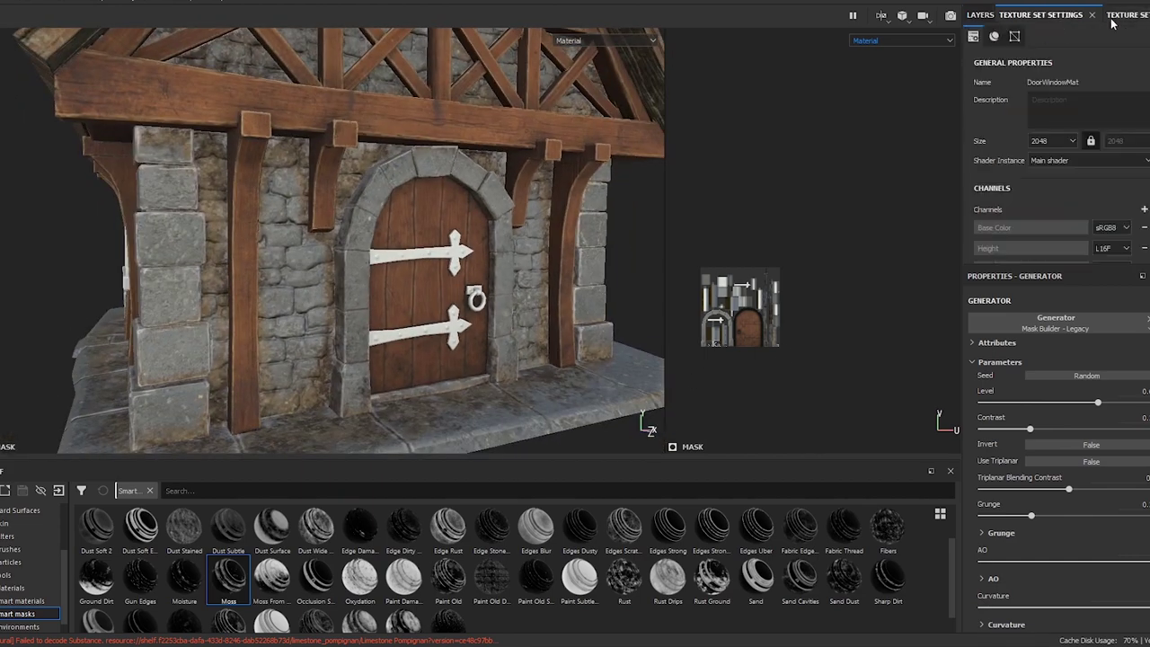
click(1058, 149)
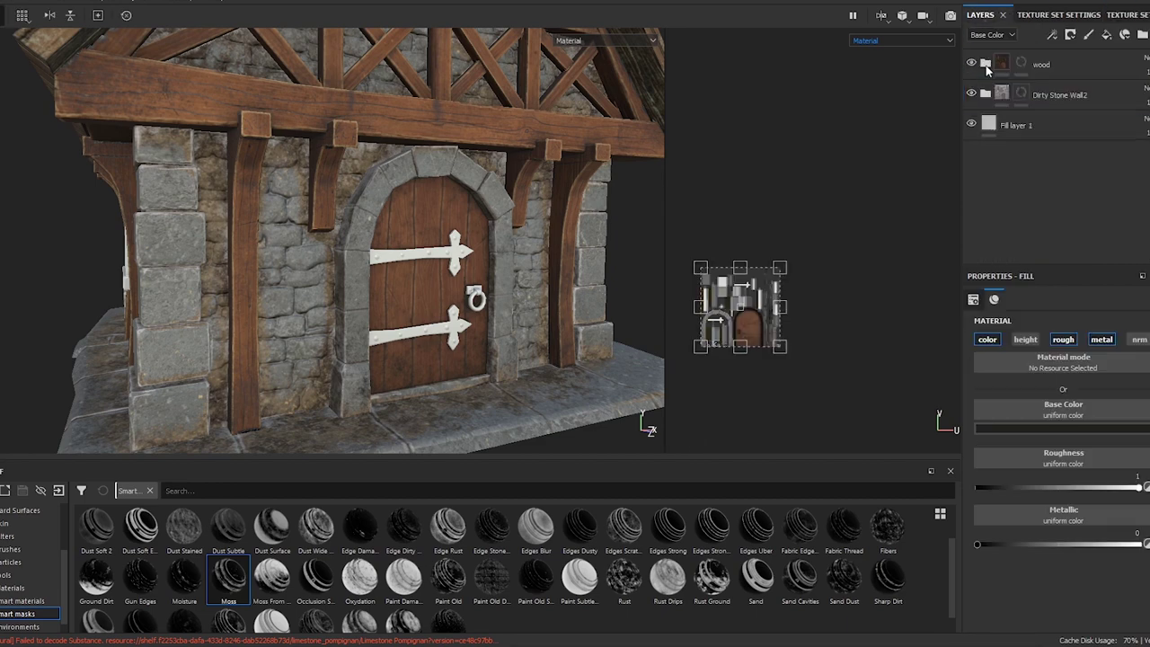
click(22, 600)
scroll(755, 566, down, 5)
- Add the Iron Forged Old smart material at the top of the stack with a black mask
drag(949, 611, 946, 549)
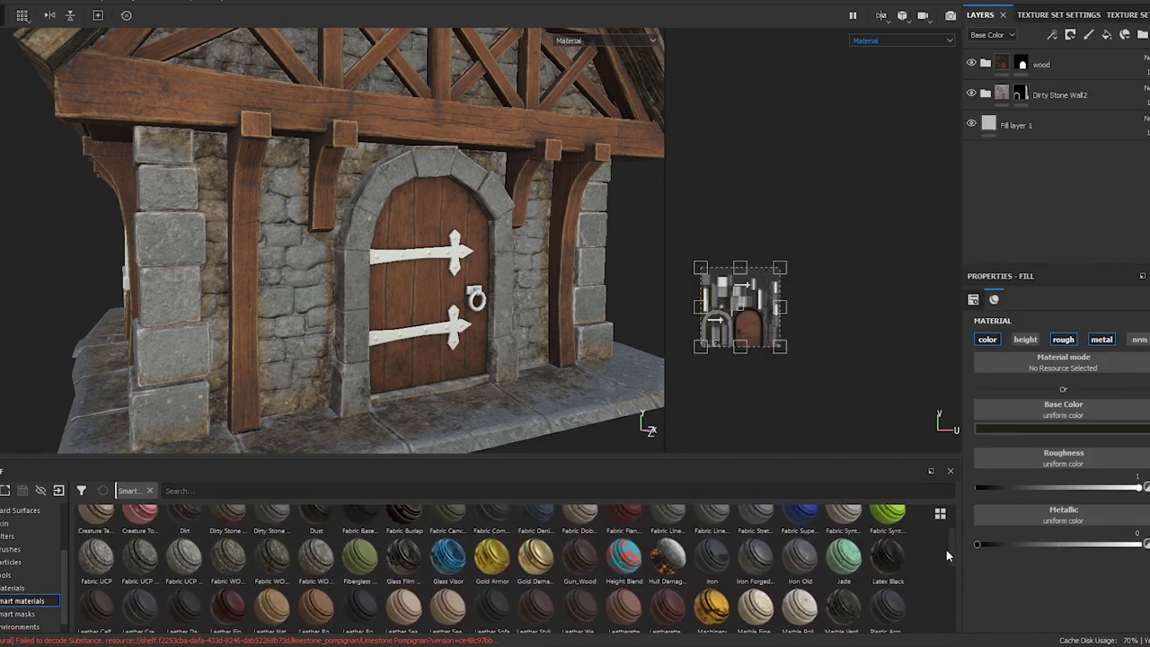
drag(754, 564, 1033, 65)
right_click(1027, 69)
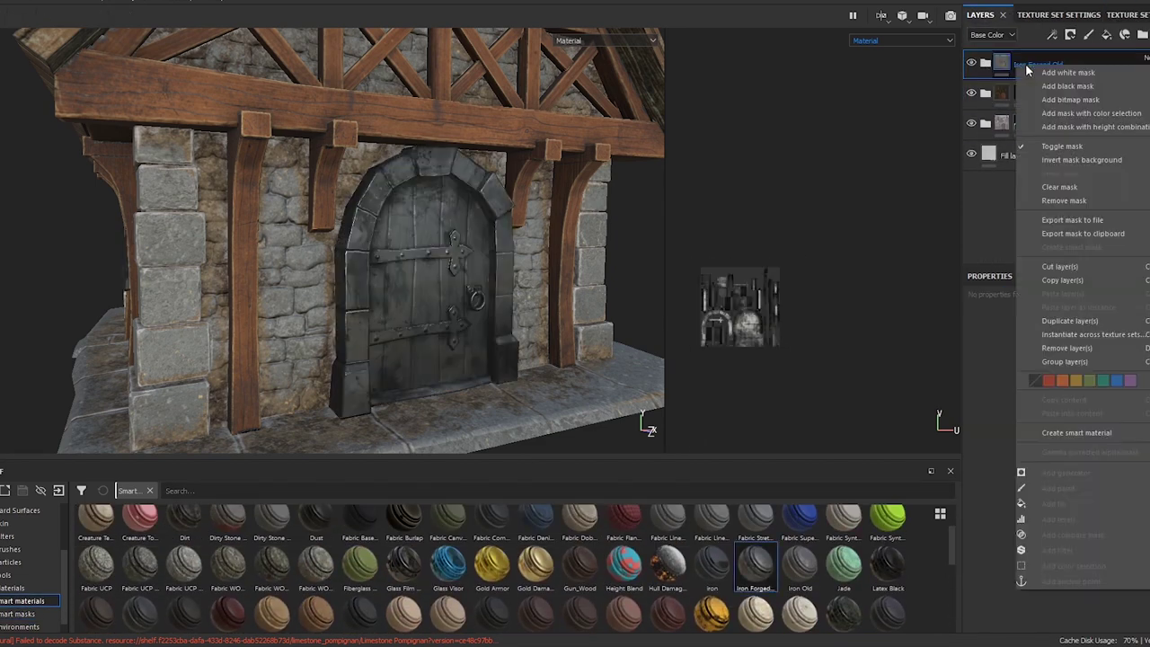
click(1068, 86)
- Polygon-fill the upper door hinge to reveal the forged iron on it
key(4)
scroll(747, 290, up, 5)
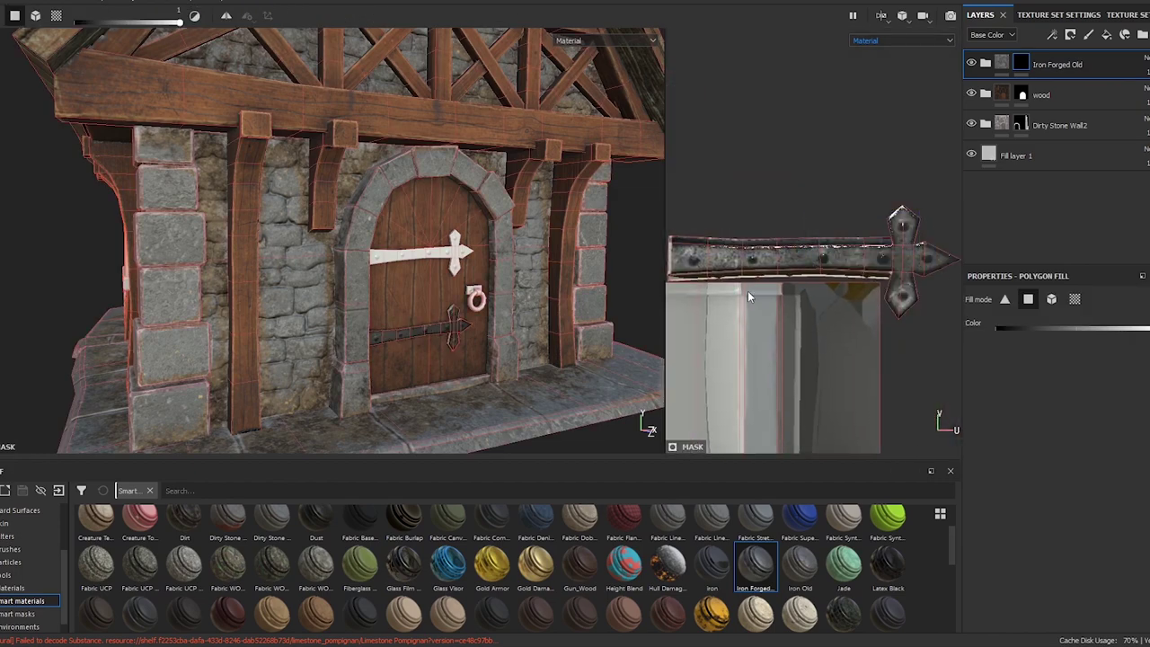
scroll(747, 290, down, 3)
scroll(406, 371, up, 5)
scroll(454, 206, up, 3)
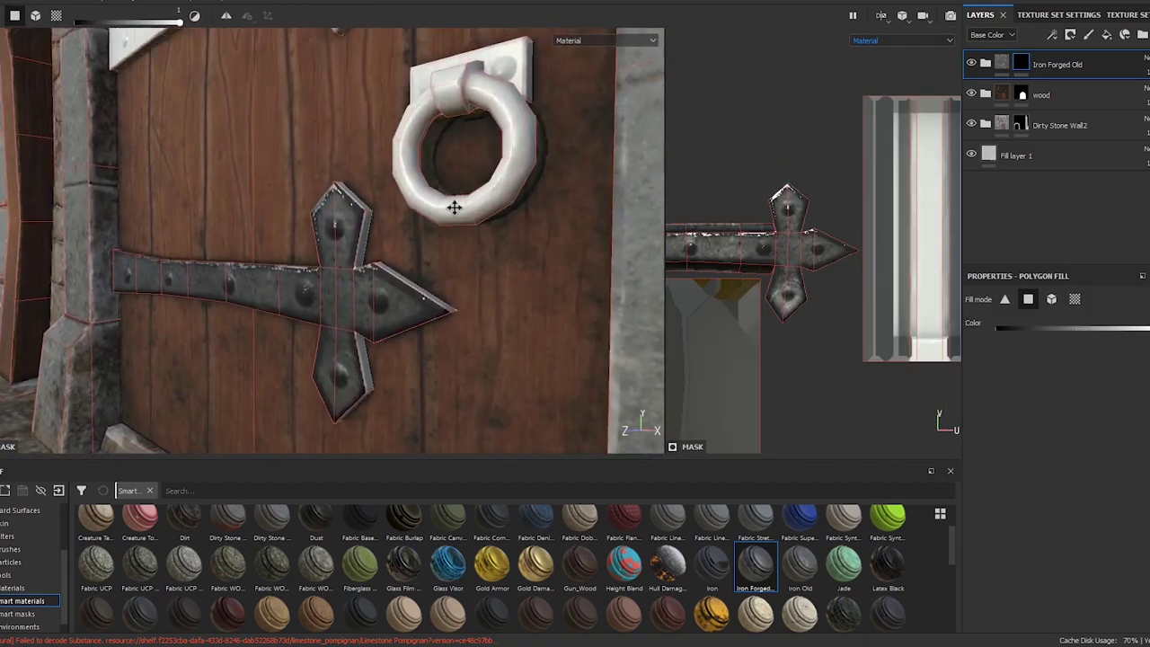
scroll(454, 206, up, 3)
scroll(802, 219, up, 3)
click(802, 218)
scroll(802, 218, up, 2)
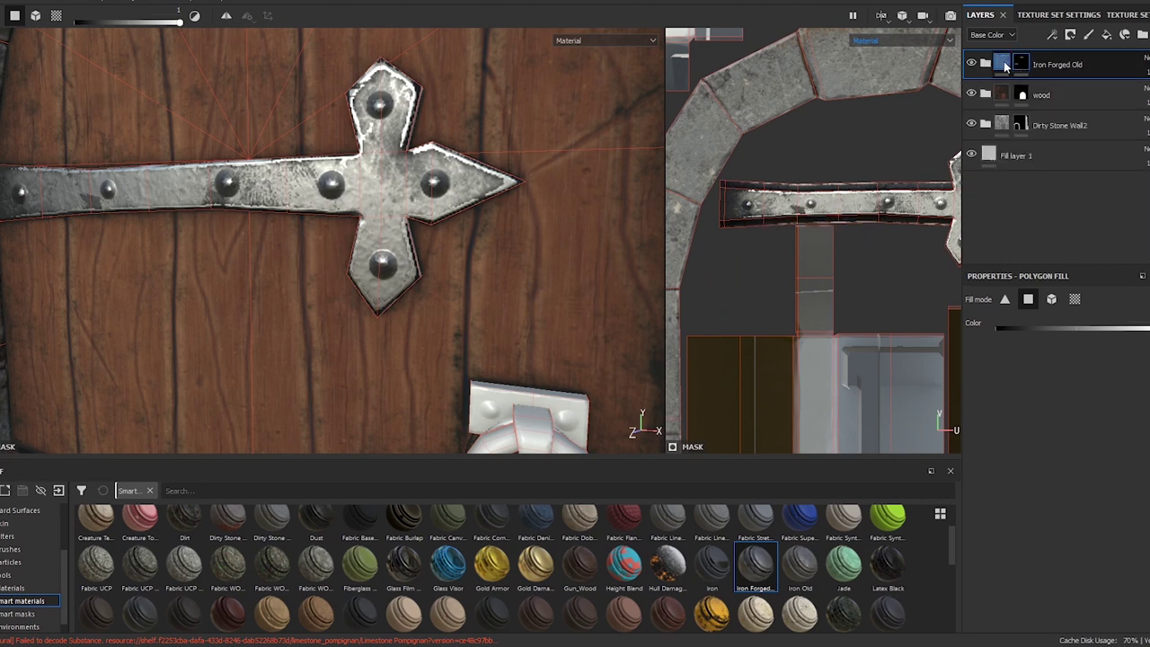
- Add a Paint effect to the Edges mask under the Metal Edge Wear generator
click(986, 63)
click(1065, 183)
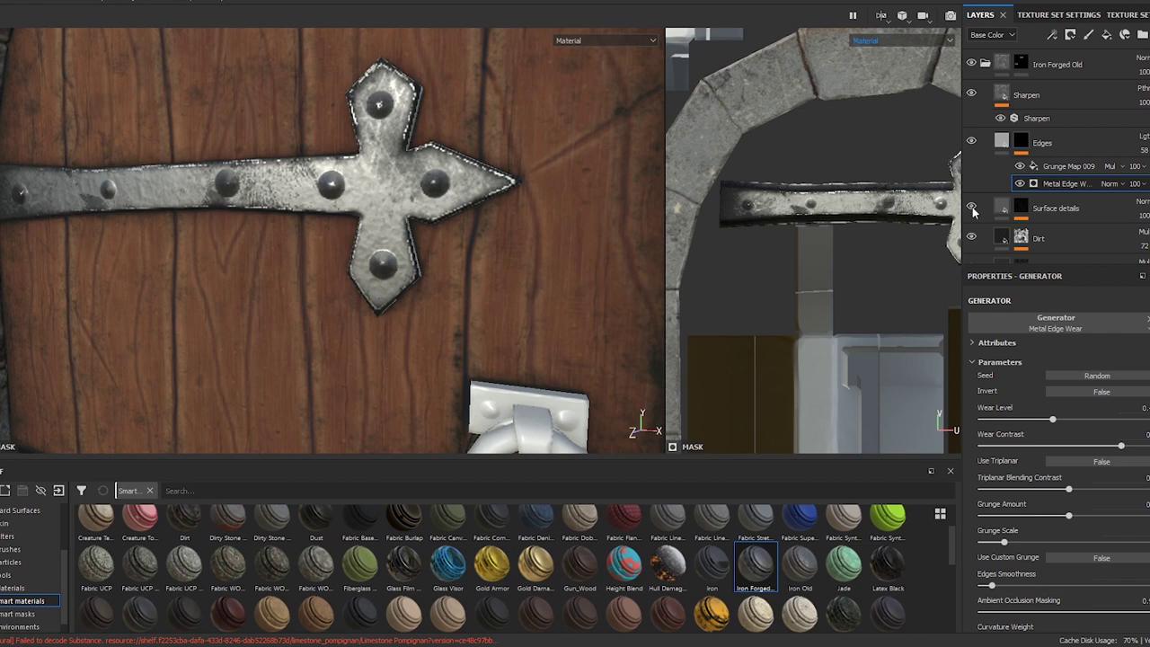
right_click(1066, 166)
click(1100, 193)
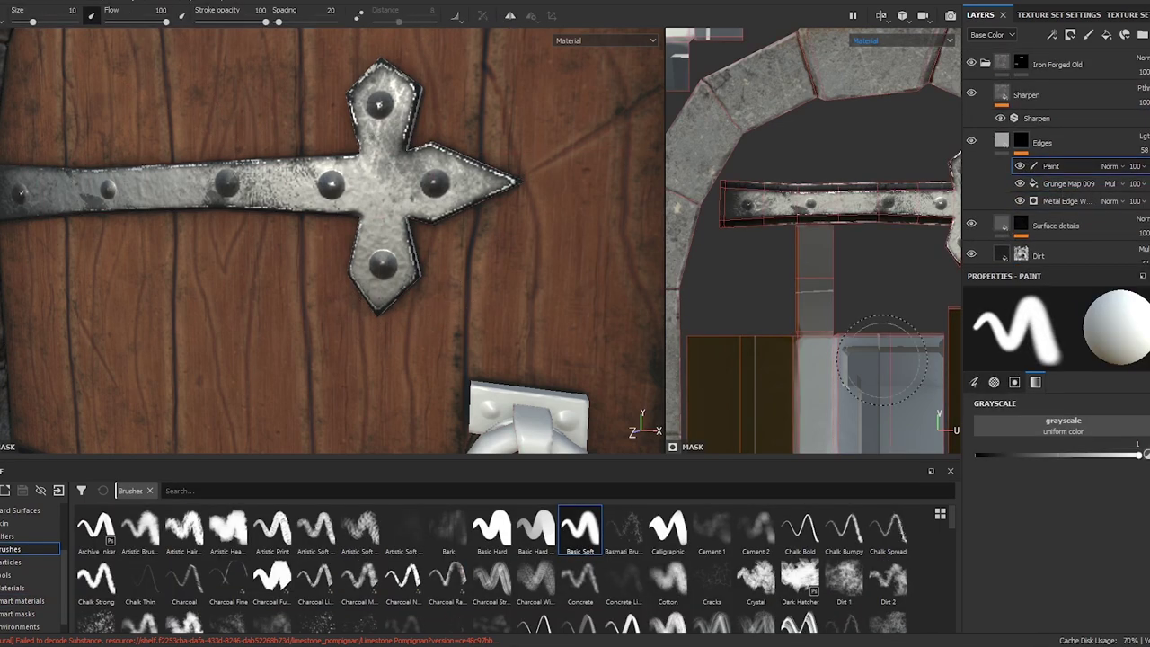
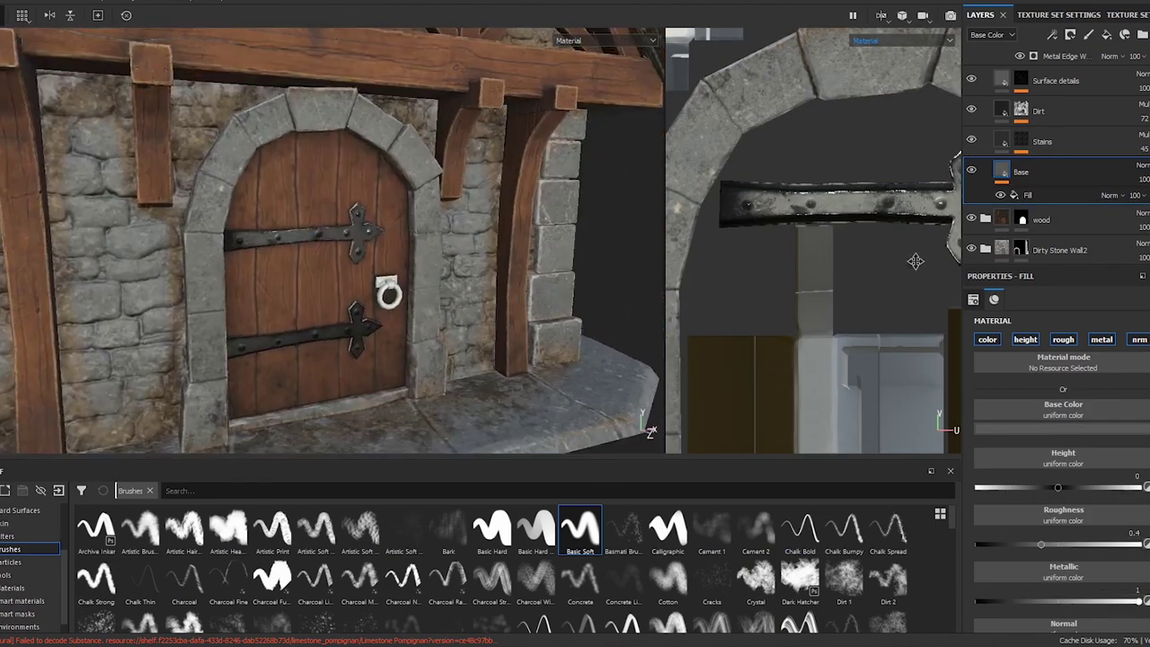
- Switch the Edges paint effect's blend mode from Overlay to Normal
scroll(1112, 393, down, 1)
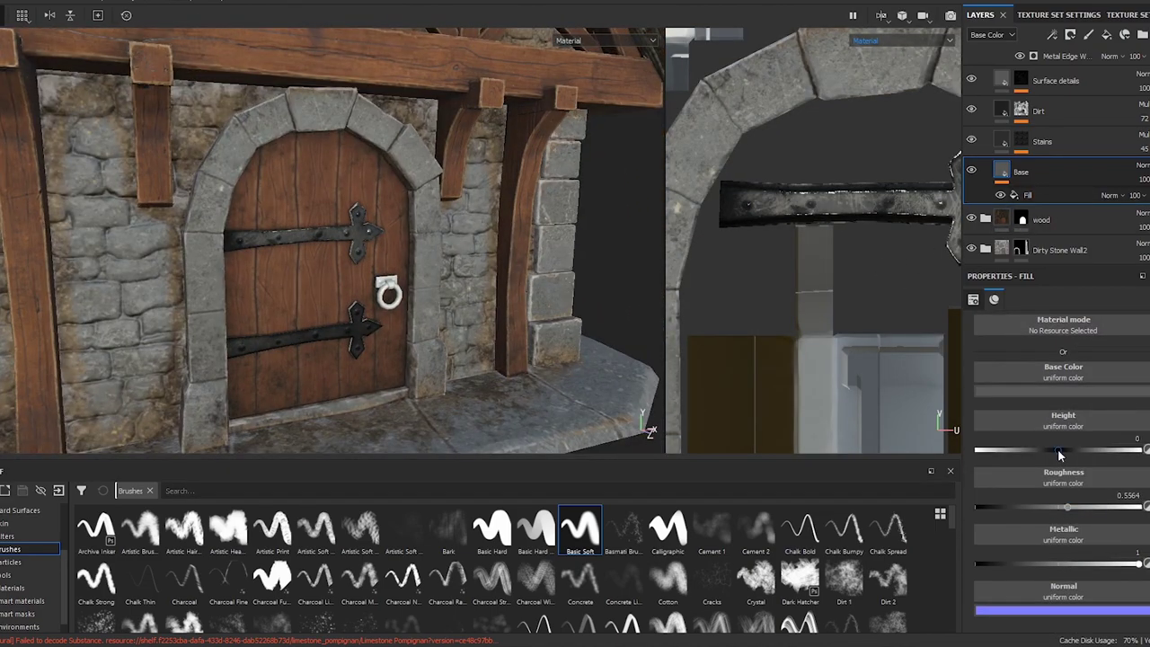
scroll(1059, 456, up, 5)
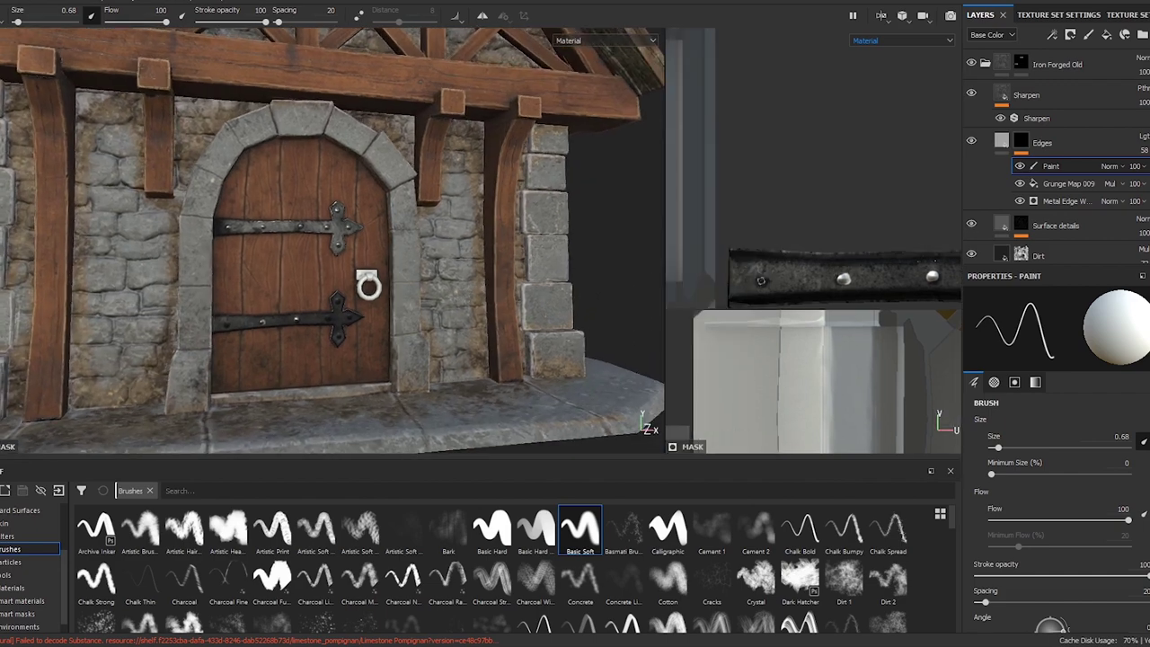
click(1111, 166)
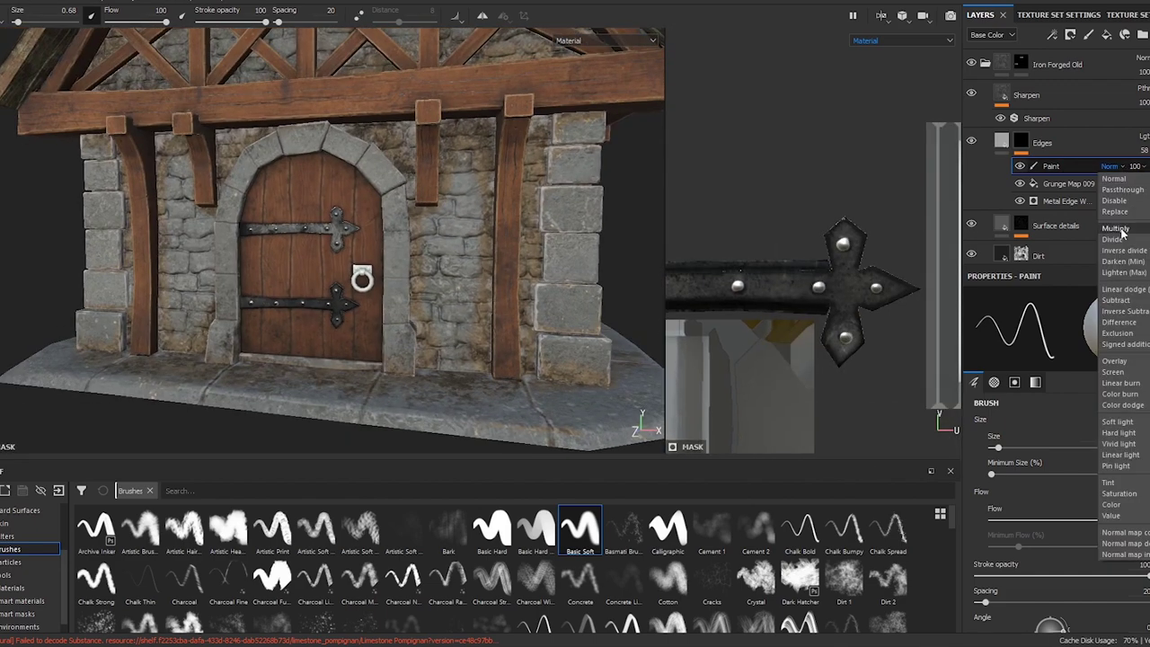
click(1114, 179)
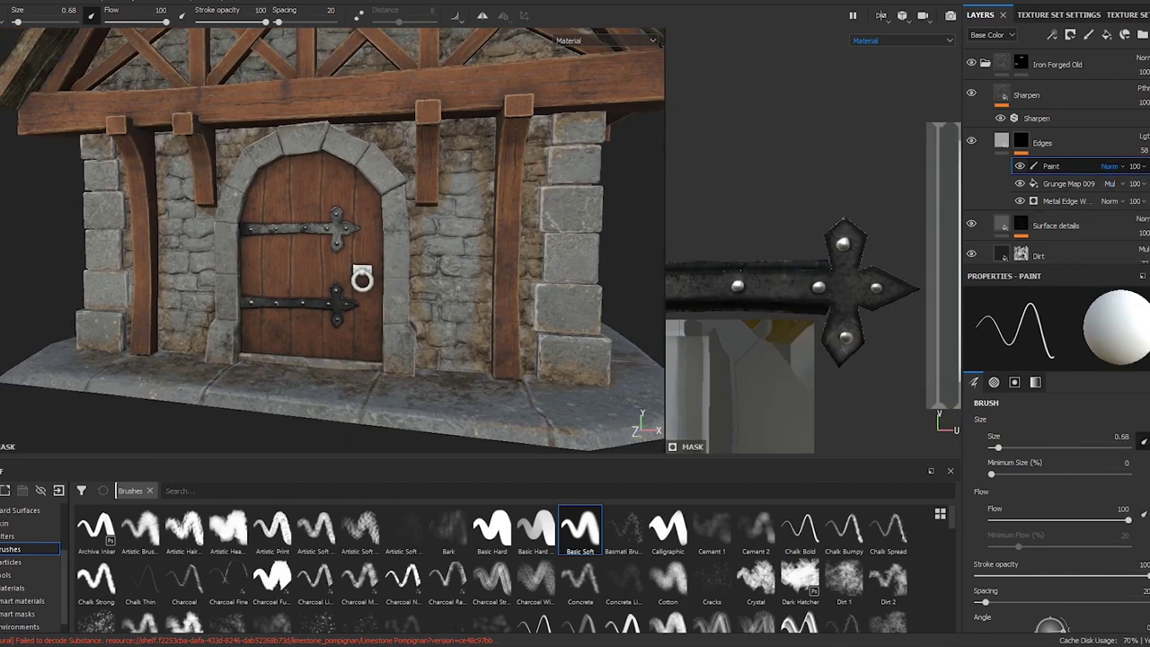
- Set the brush stroke opacity to 42 and flow to 60
scroll(904, 221, up, 5)
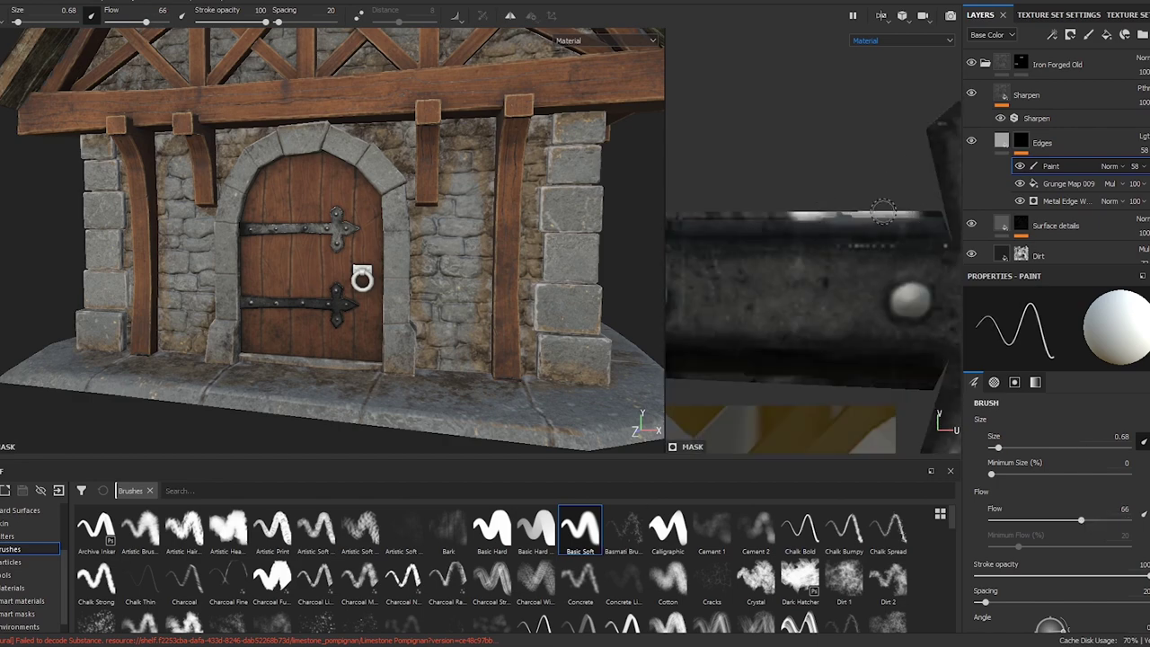
scroll(883, 210, down, 3)
click(1061, 575)
scroll(279, 233, up, 3)
scroll(280, 234, up, 3)
scroll(280, 233, up, 2)
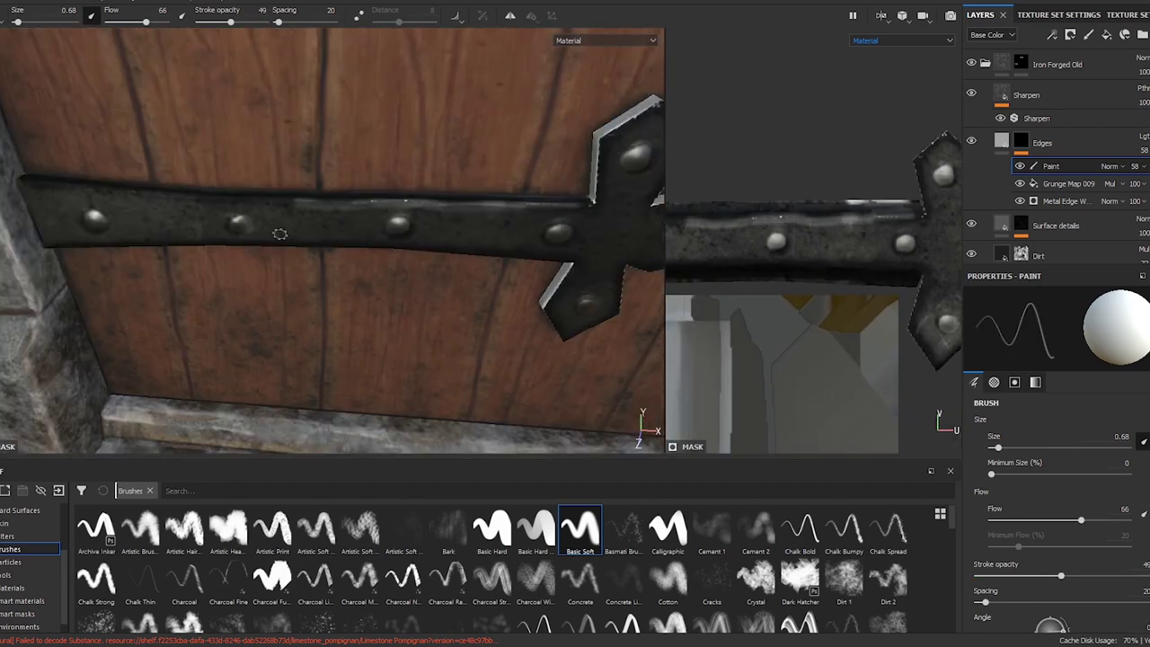
scroll(280, 234, down, 3)
scroll(279, 234, down, 3)
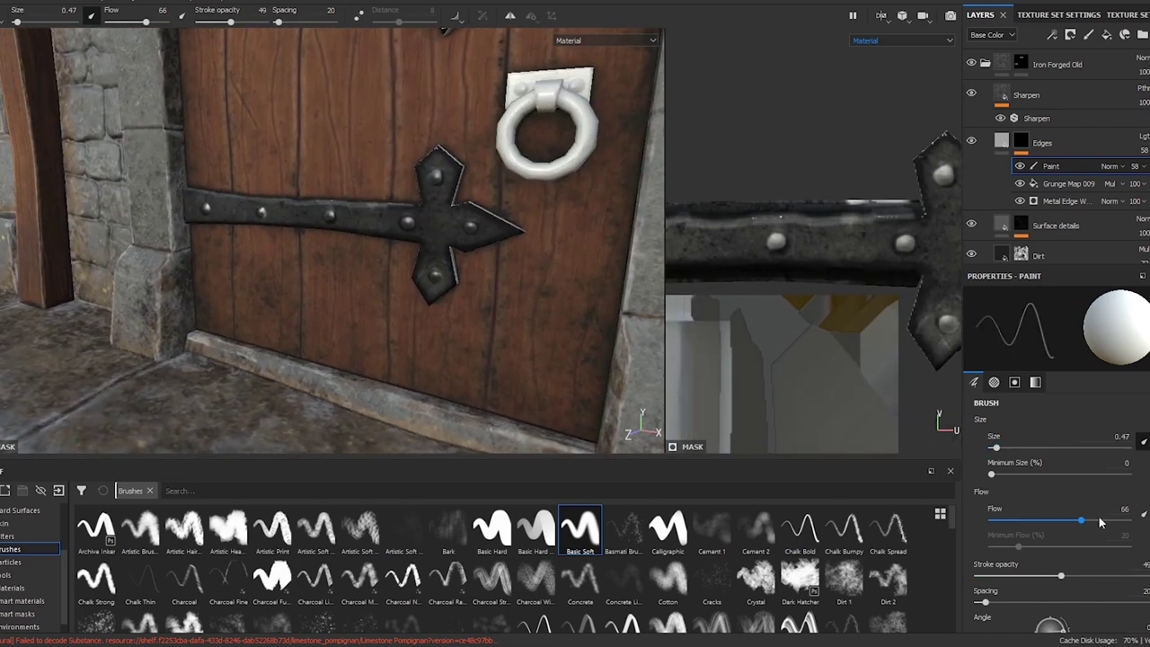
drag(1099, 516, 1072, 520)
click(1048, 575)
- Select the Iron Forged Old layer's mask while orbiting around the door hinge
alt+drag(359, 225, 431, 234)
scroll(809, 269, down, 2)
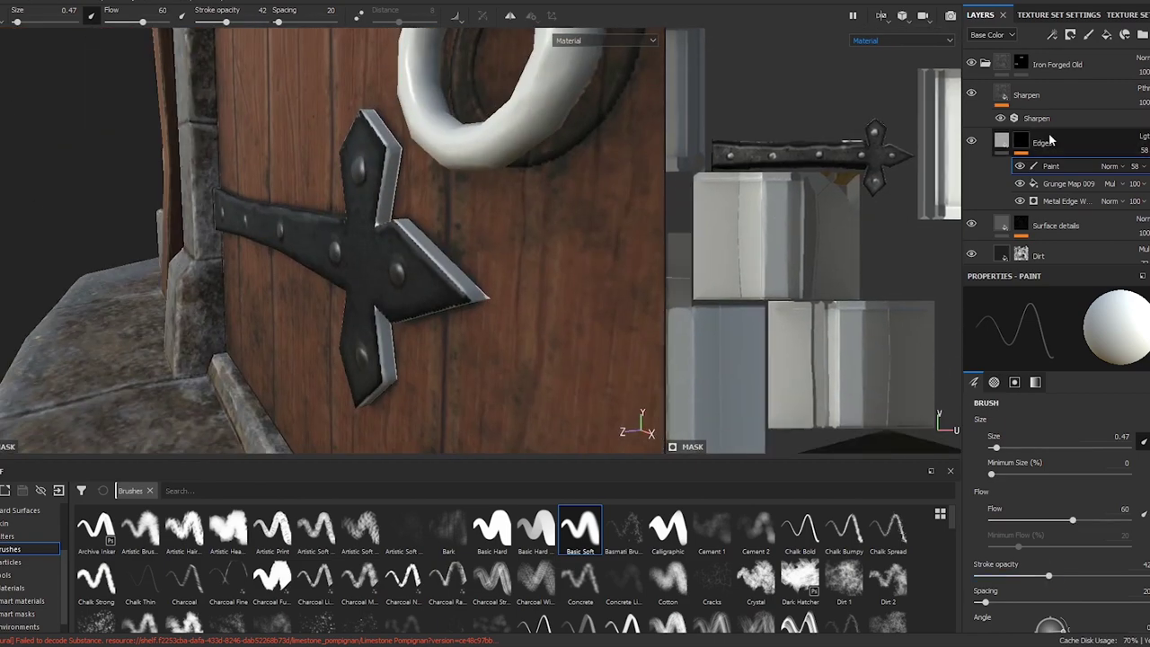
click(1020, 64)
mouse_move(390, 182)
alt+mouse_down()
mouse_move(320, 228)
mouse_move(259, 199)
mouse_move(387, 162)
alt+mouse_up()
- Face the door straight on and delete the Iron Forged Old layer
scroll(794, 210, down, 2)
scroll(850, 248, up, 3)
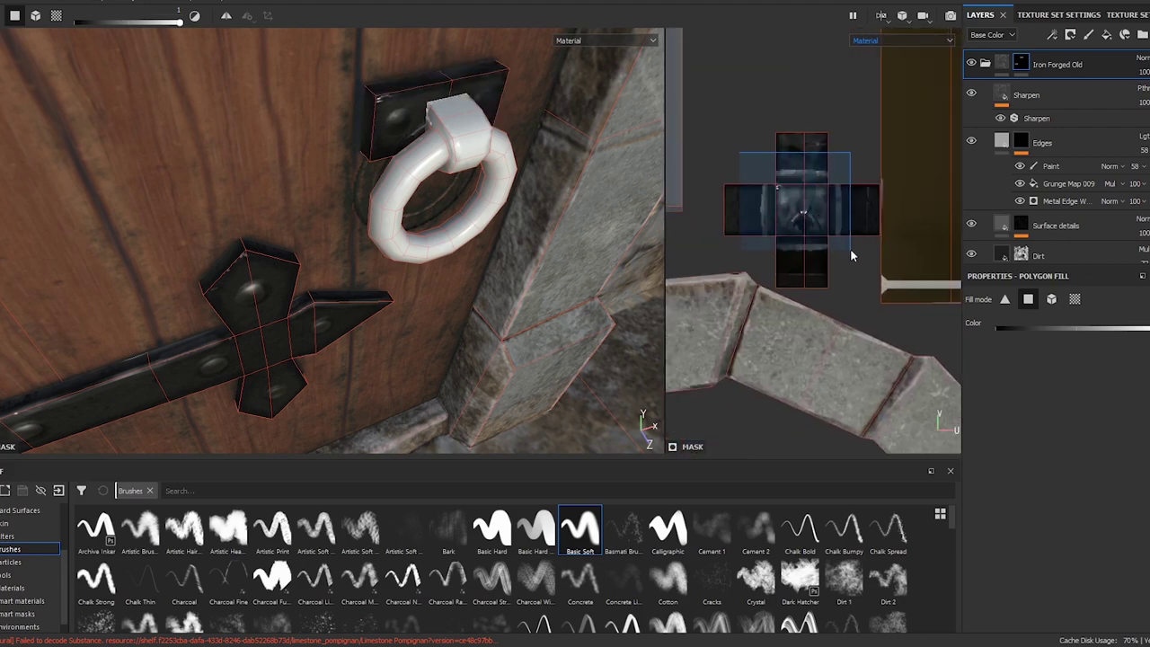
scroll(852, 256, down, 2)
middle_drag(817, 258, 661, 239)
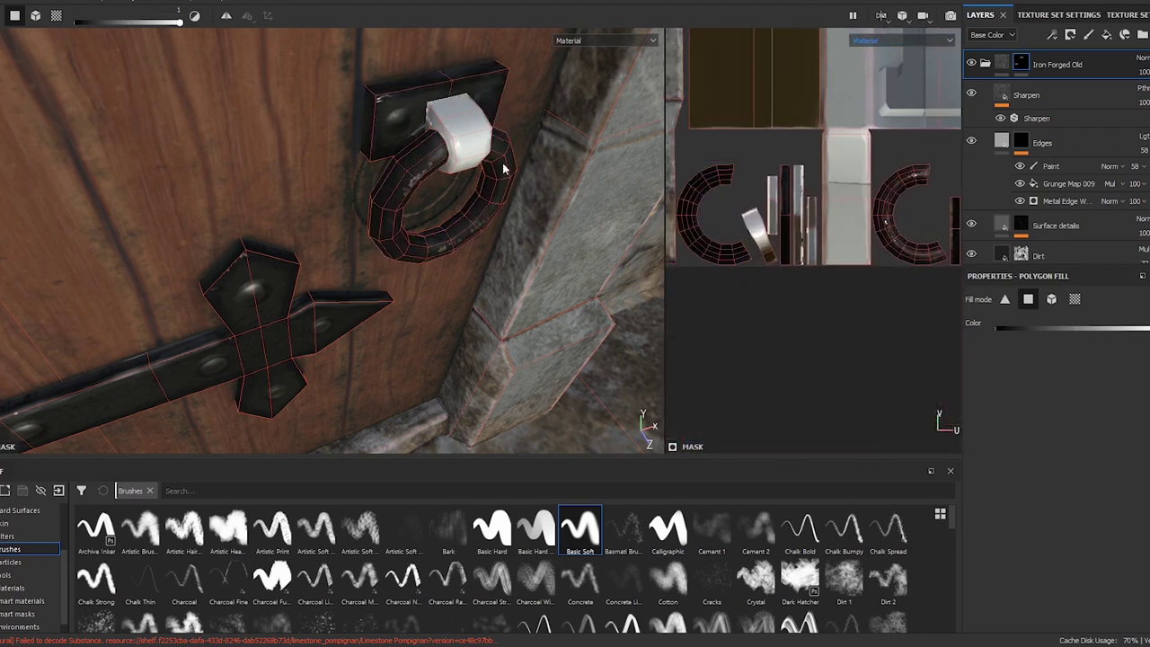
scroll(813, 268, down, 2)
alt+drag(539, 225, 409, 261)
scroll(409, 260, down, 3)
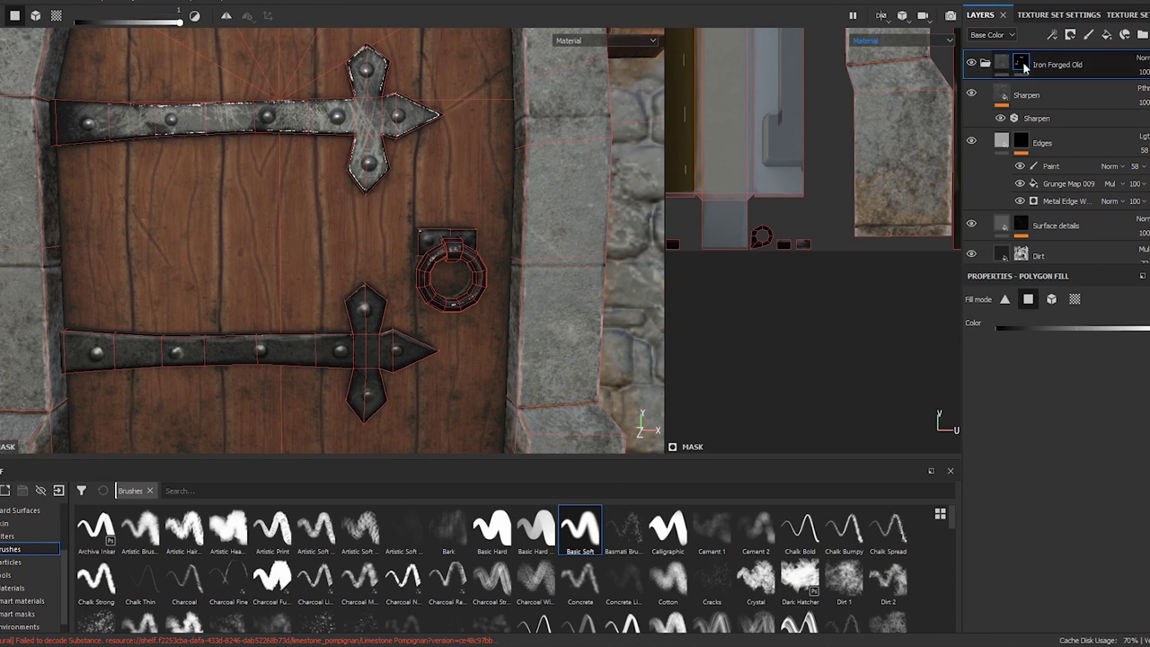
key(Delete)
- Apply the Iron Old smart material as a layer and paste the hinge mask into it
click(22, 600)
scroll(410, 575, down, 2)
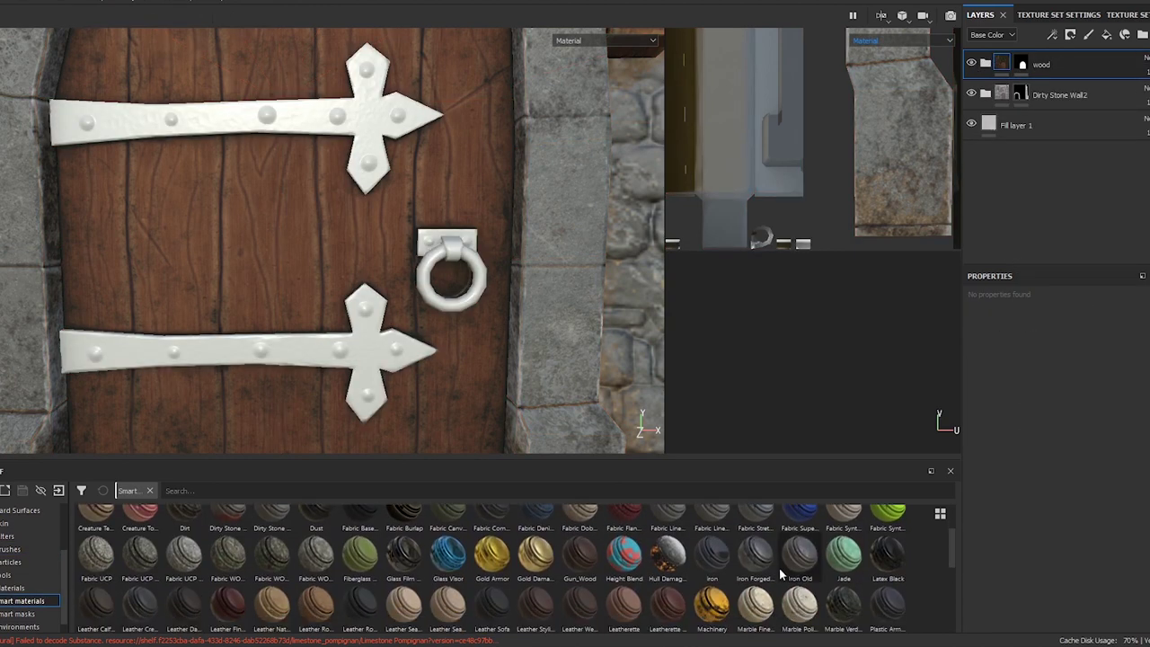
drag(800, 553, 1033, 67)
right_click(1024, 62)
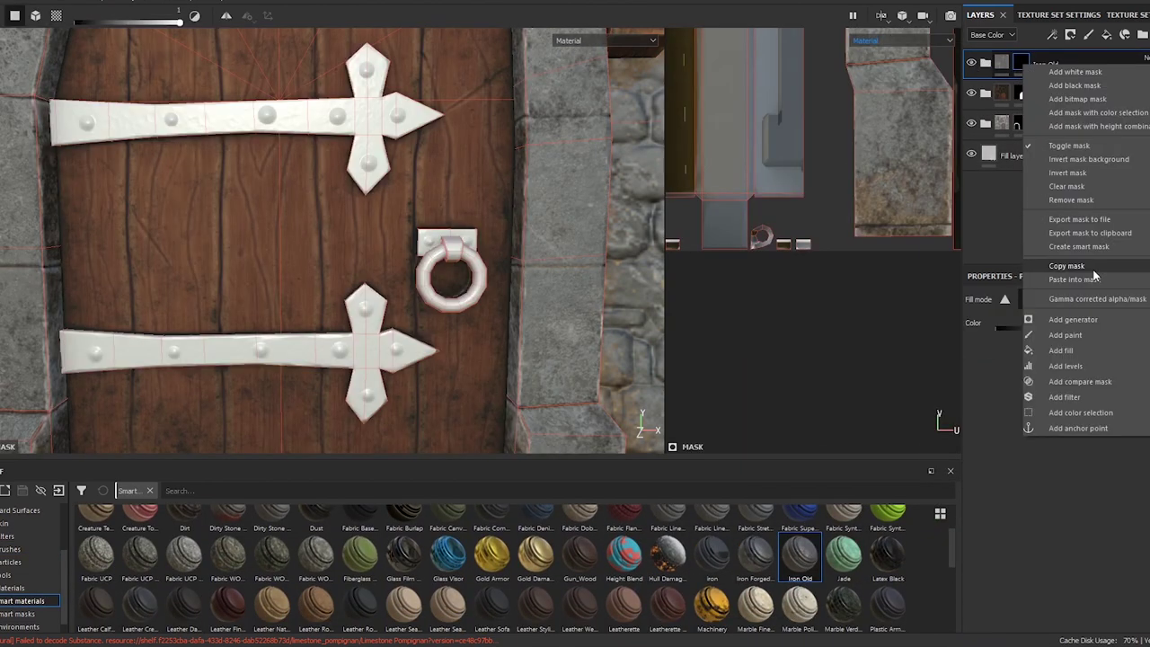
click(1095, 274)
- Add a Fill effect to the Iron layer with a dark grey base colour
click(997, 144)
scroll(1034, 485, down, 2)
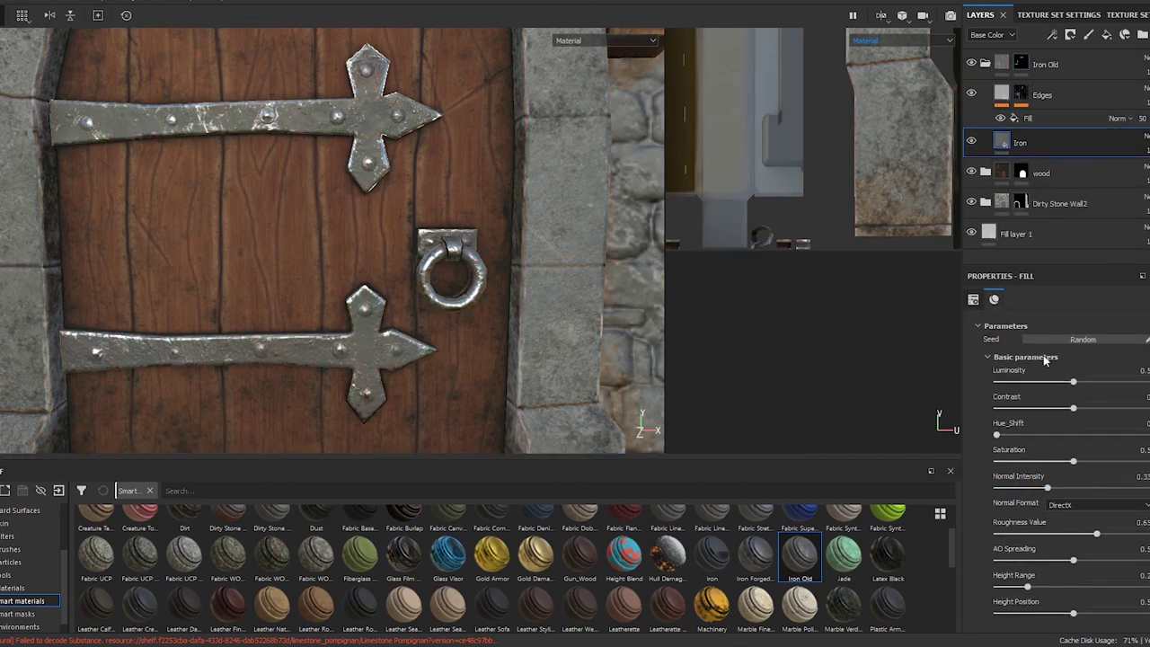
right_click(1006, 142)
click(1055, 425)
scroll(1055, 425, down, 1)
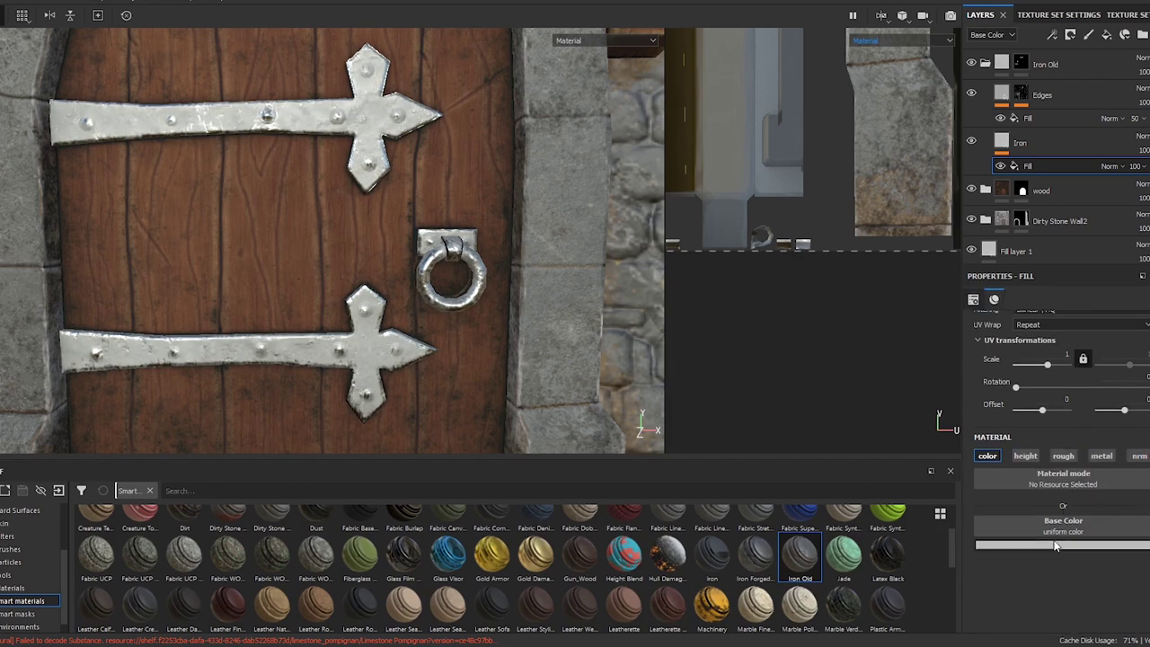
click(1060, 543)
click(1015, 489)
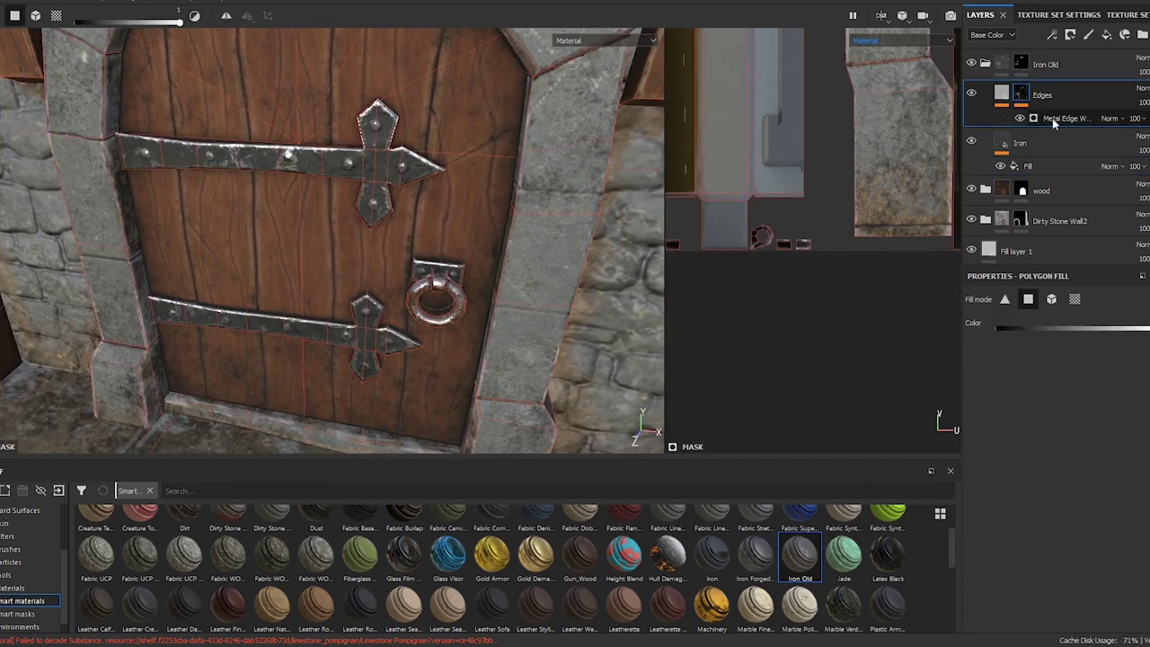
- Lower the Metal Edge Wear contrast and enable triplanar projection
mouse_move(1093, 449)
mouse_down()
mouse_move(1004, 445)
mouse_move(1069, 484)
mouse_move(1015, 503)
mouse_up()
click(1069, 461)
scroll(1004, 446, down, 1)
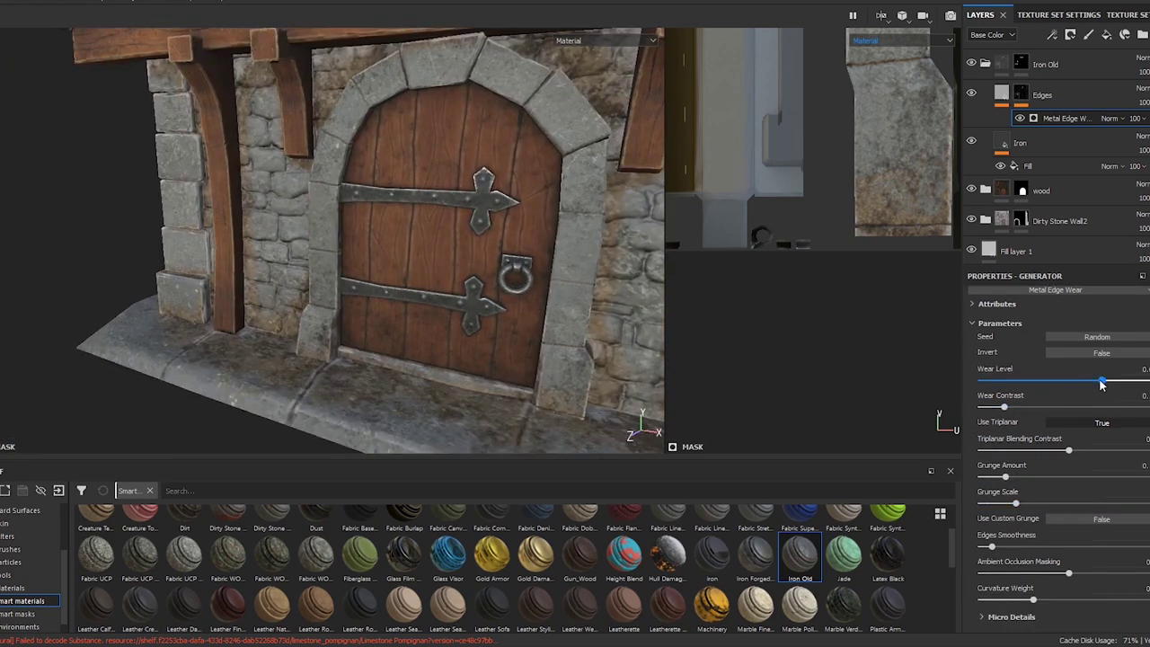
- Add a Paint effect inside the Edges folder, then view the whole house
right_click(1033, 118)
click(1051, 133)
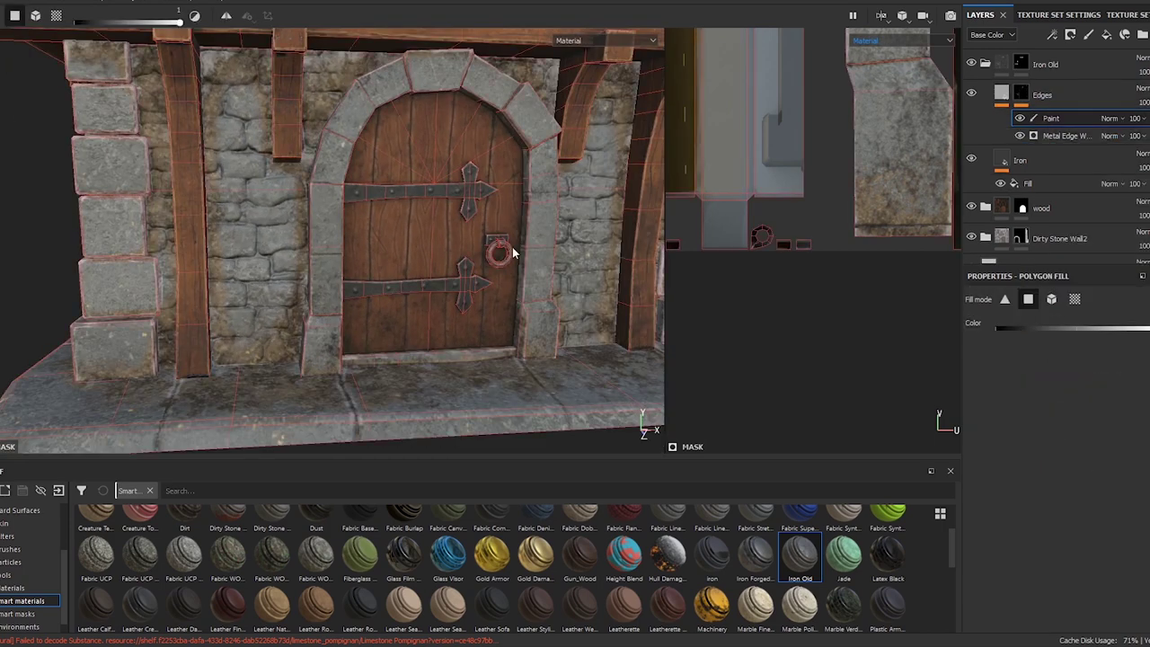
scroll(518, 161, up, 5)
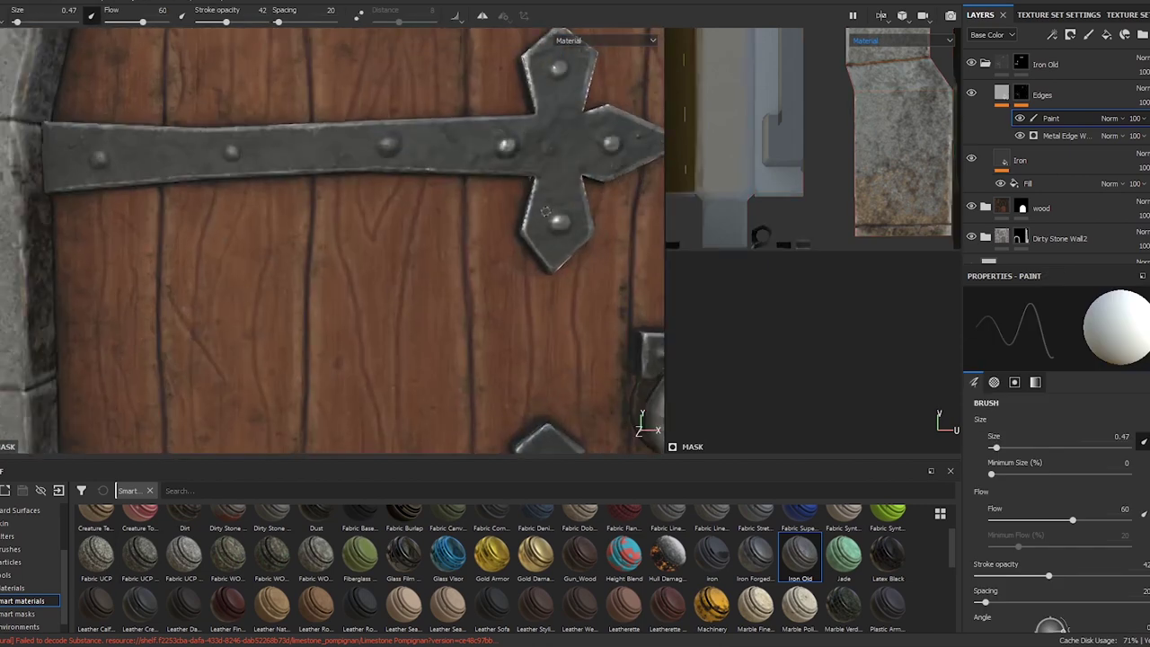
scroll(232, 150, down, 5)
scroll(261, 308, up, 2)
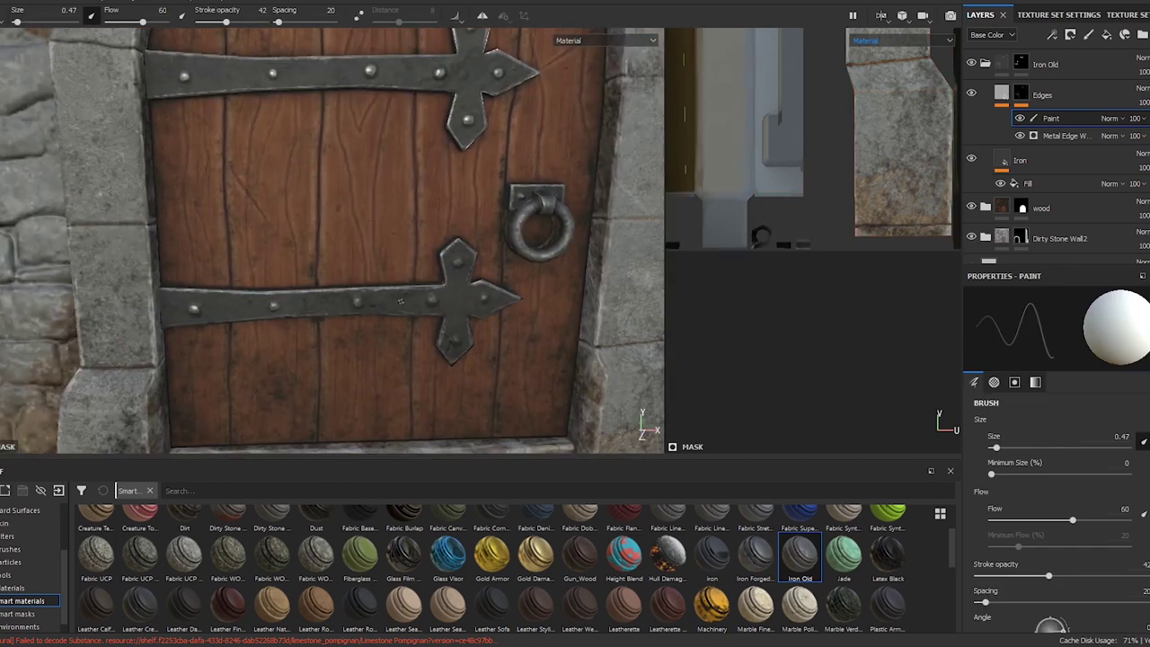
alt+drag(405, 234, 578, 247)
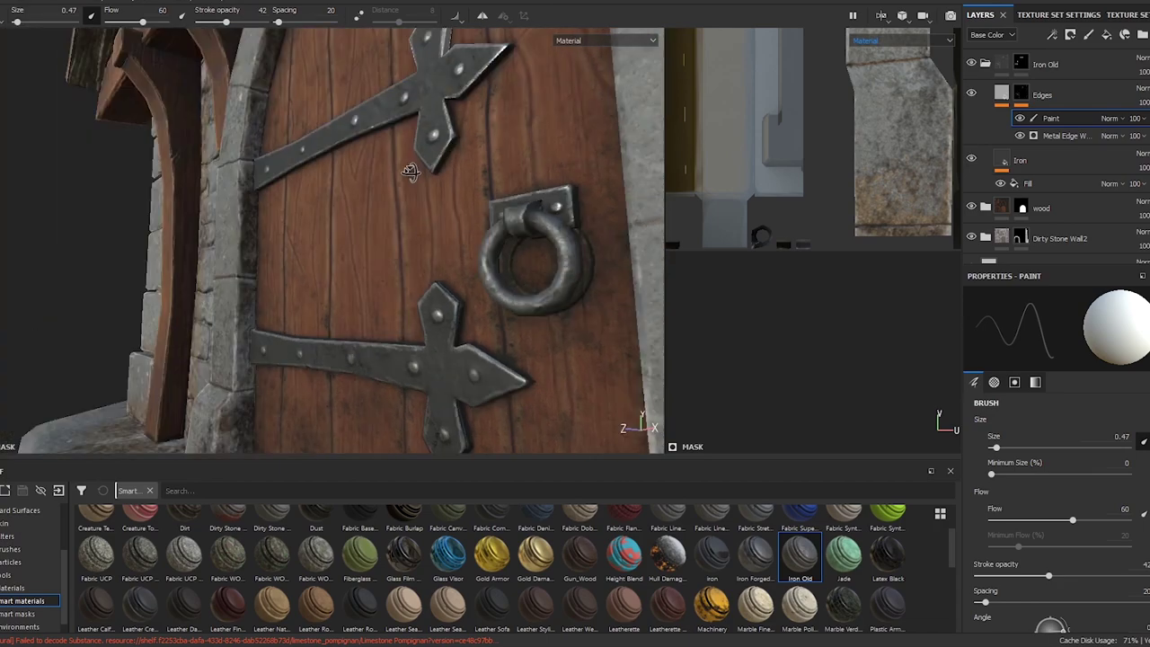
scroll(578, 247, down, 5)
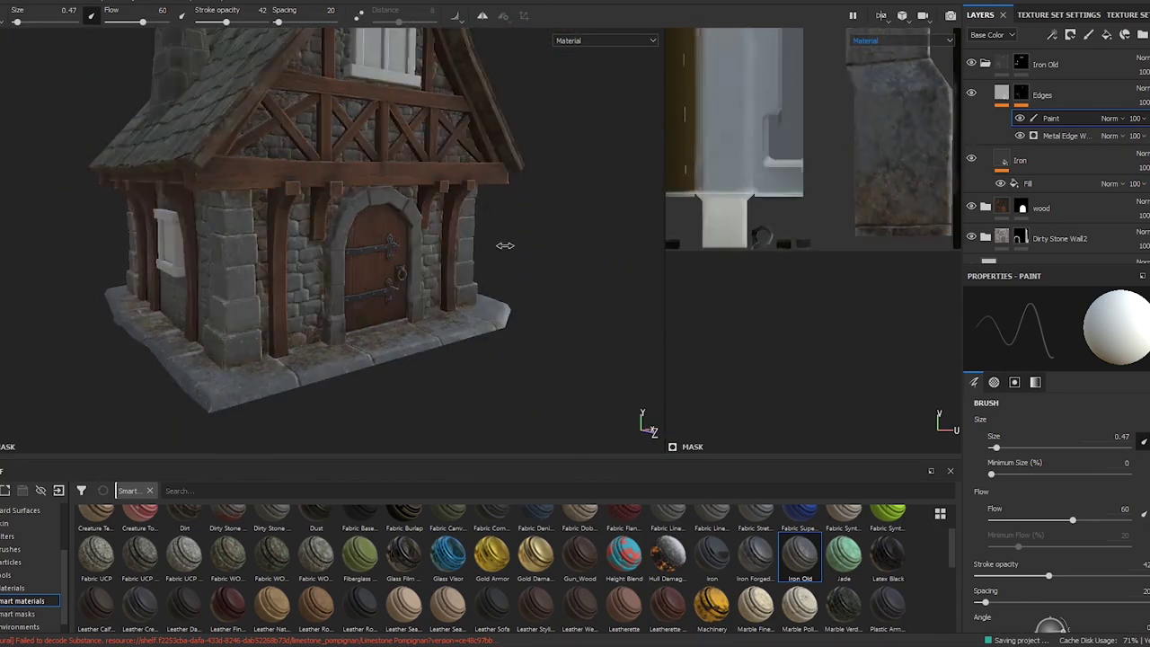
- Collapse the Iron Old folder and switch to polygon fill mode
alt+drag(500, 243, 404, 243)
scroll(404, 242, up, 3)
click(985, 64)
key(4)
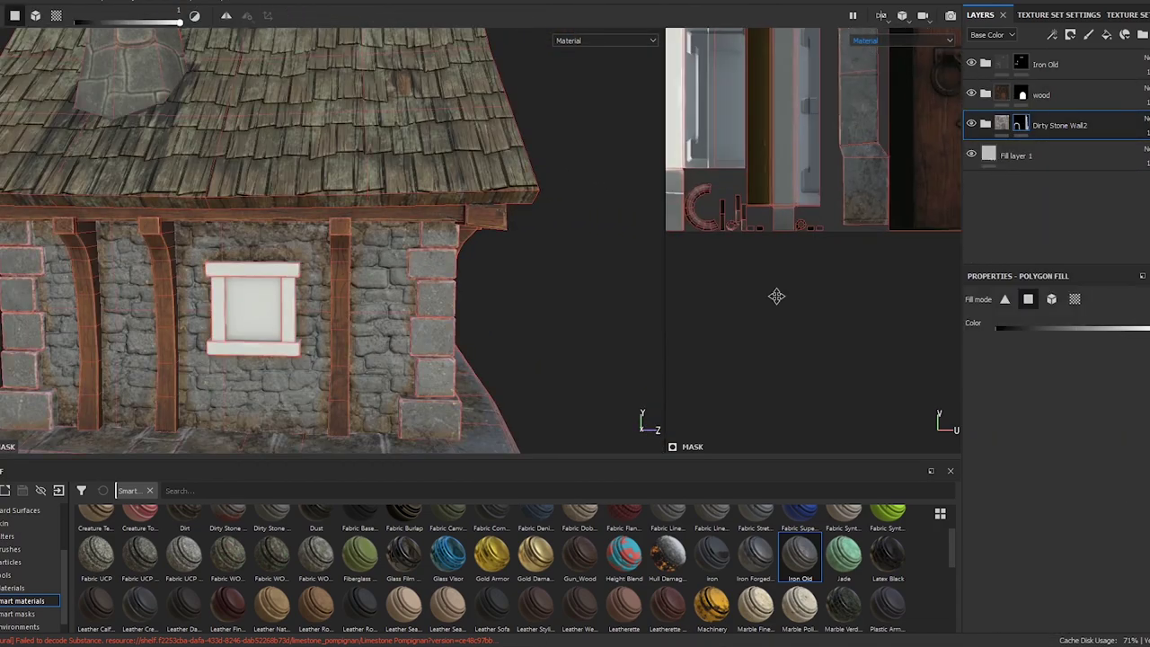
- Fill the gable window's left side, right side and sill with stone
alt+drag(604, 293, 539, 269)
scroll(539, 270, up, 4)
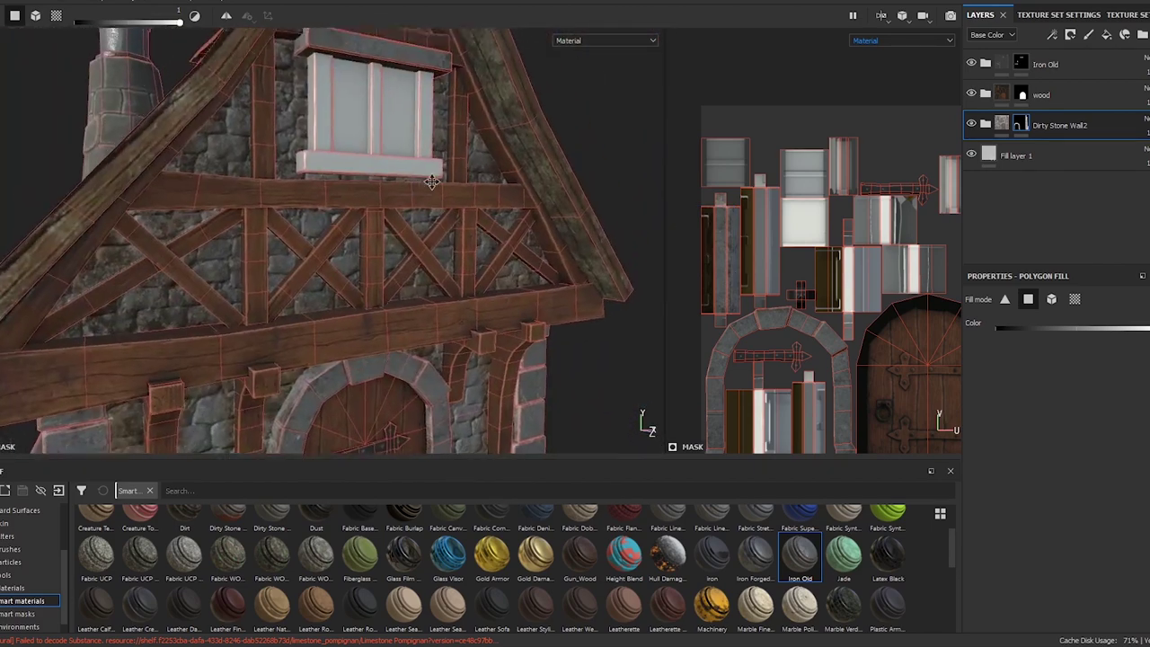
scroll(714, 202, up, 2)
scroll(755, 351, up, 2)
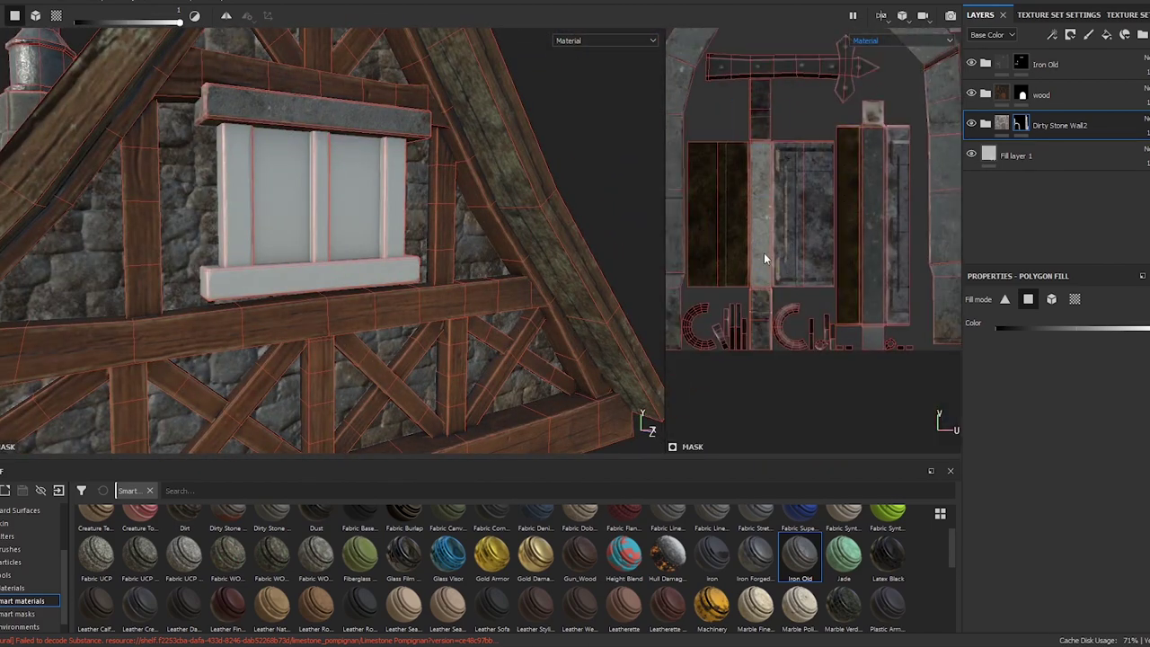
scroll(762, 198, up, 2)
click(719, 167)
click(711, 227)
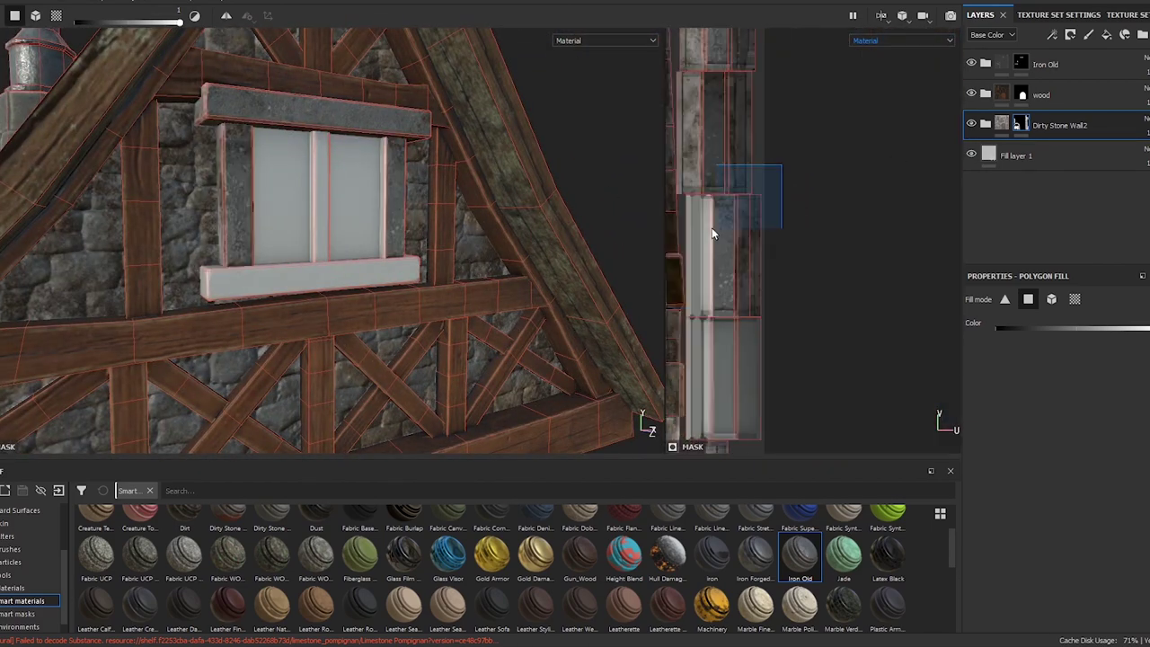
scroll(771, 106, up, 2)
click(766, 119)
scroll(760, 85, down, 2)
scroll(323, 180, down, 3)
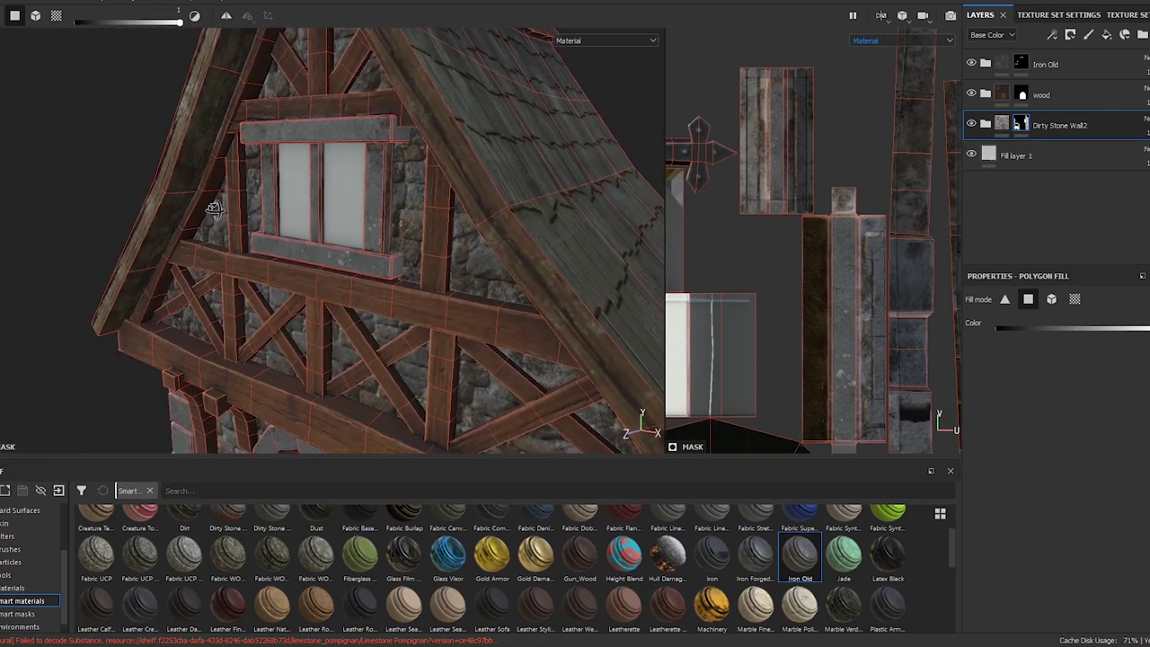
- Zoom and orbit to review the whole house front
mouse_move(360, 180)
alt+mouse_down()
mouse_move(305, 135)
mouse_move(386, 143)
alt+mouse_up()
scroll(788, 142, up, 2)
scroll(779, 141, up, 2)
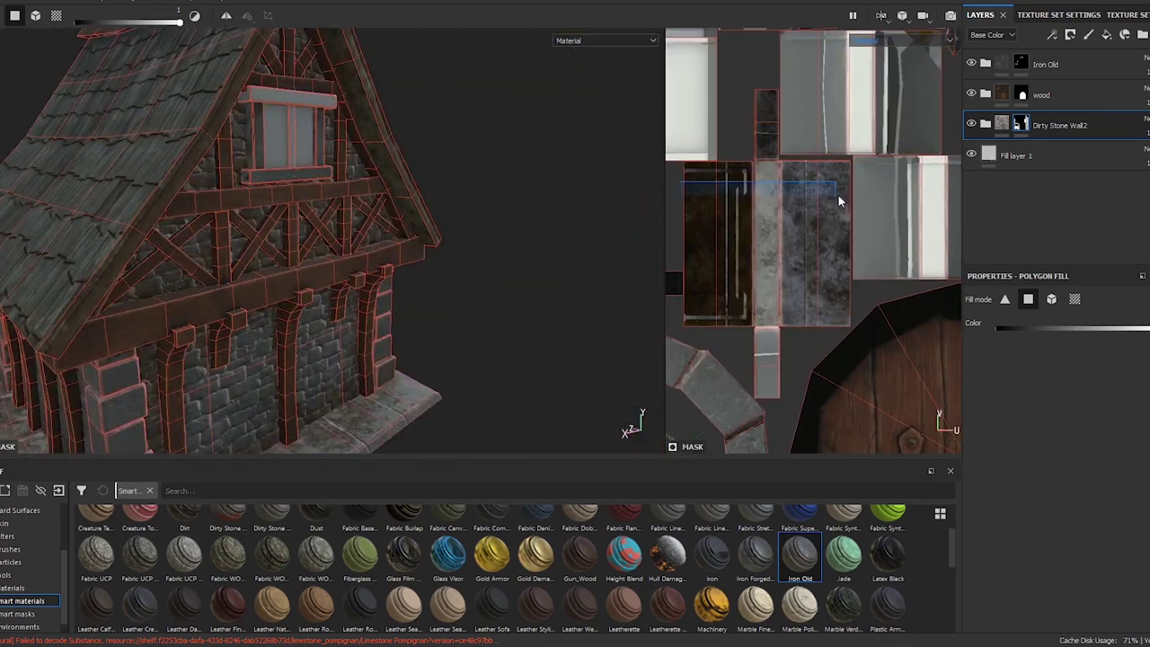
scroll(836, 197, up, 3)
scroll(808, 170, down, 3)
scroll(781, 125, down, 2)
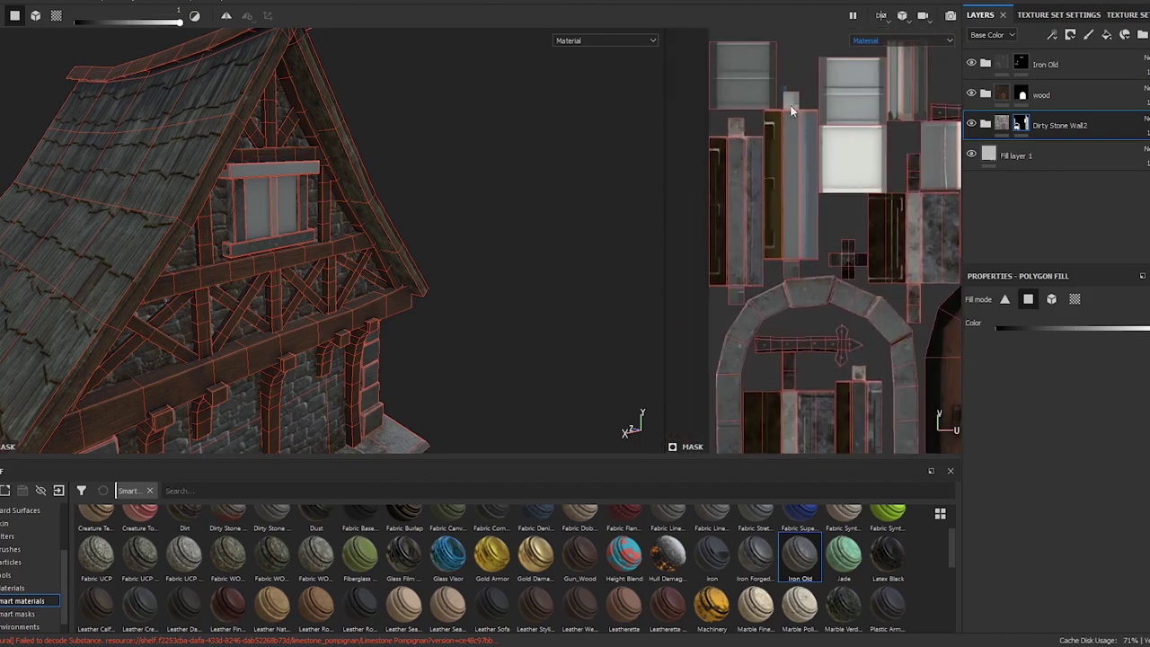
scroll(817, 115, up, 2)
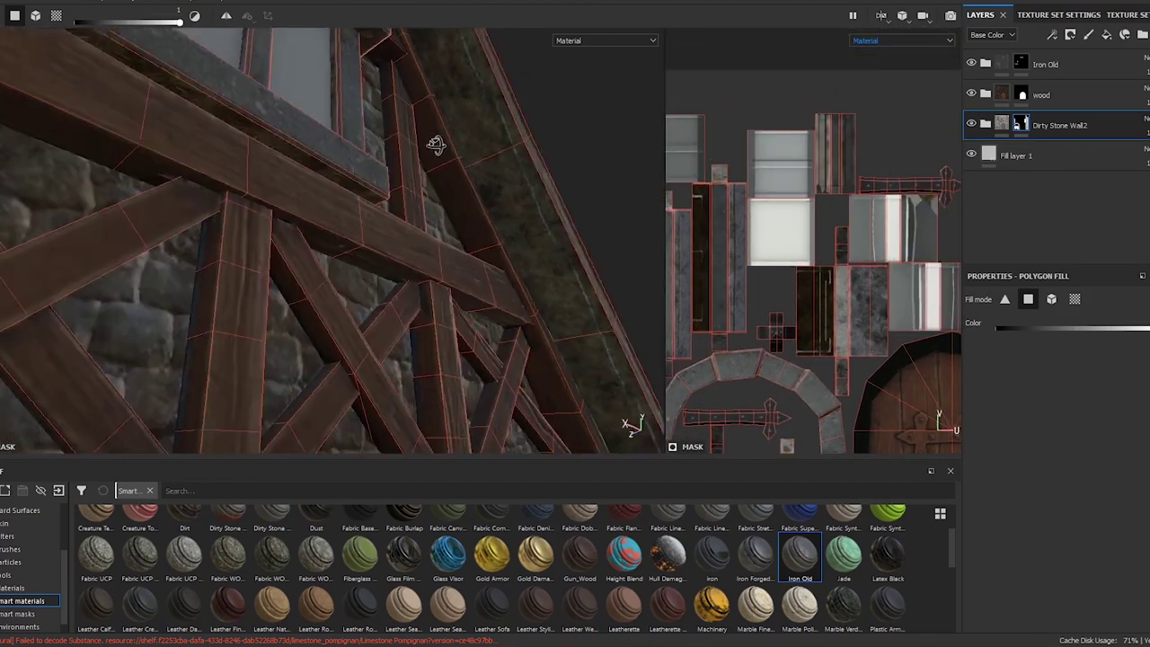
scroll(262, 187, up, 3)
scroll(262, 187, down, 4)
scroll(424, 170, down, 2)
scroll(918, 188, up, 3)
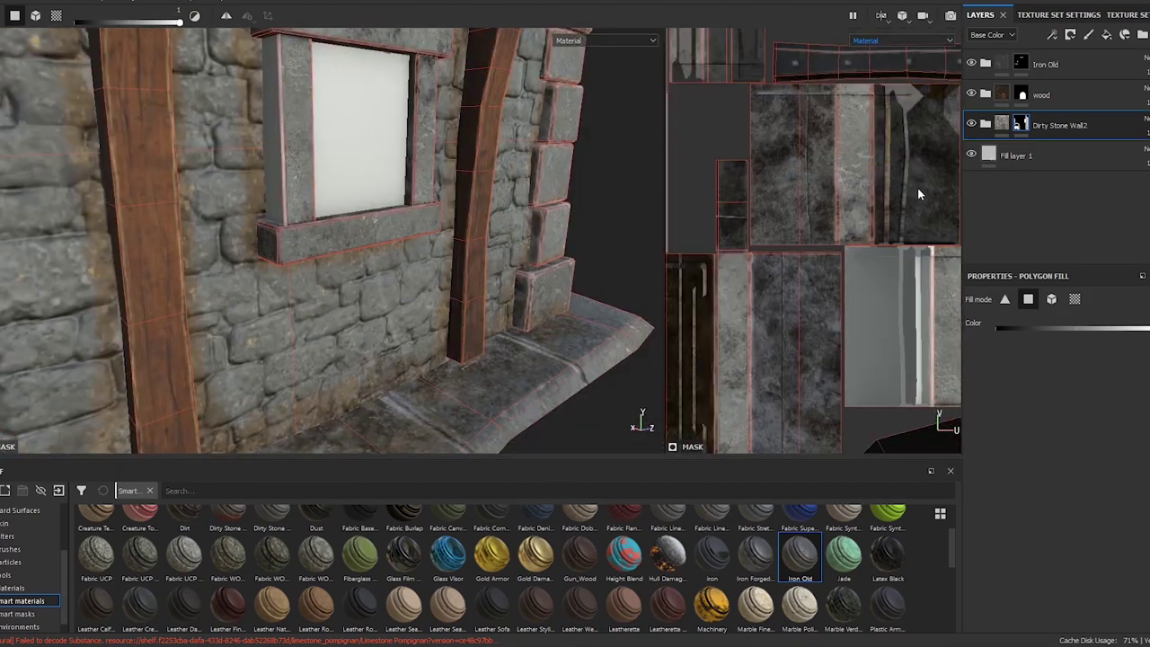
scroll(917, 188, up, 2)
scroll(467, 198, down, 5)
- Orbit to the gable and switch back to brush painting mode
mouse_move(490, 185)
alt+mouse_down()
mouse_move(282, 198)
mouse_move(252, 183)
alt+mouse_up()
key(1)
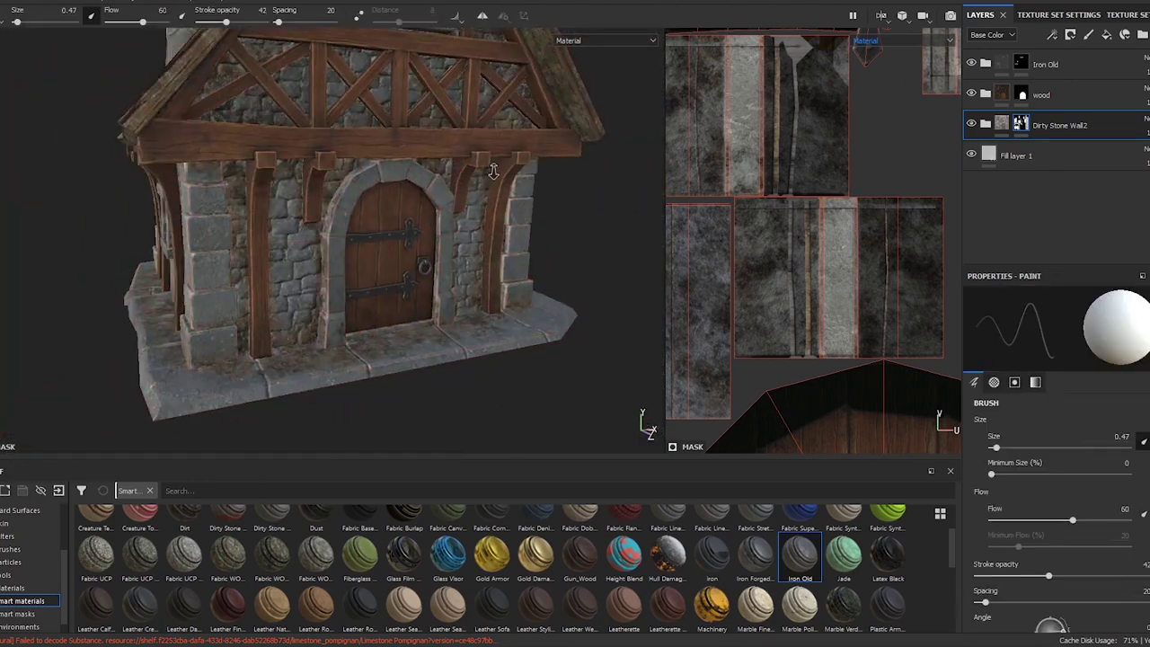
scroll(253, 183, up, 3)
scroll(253, 183, up, 3)
scroll(326, 111, up, 2)
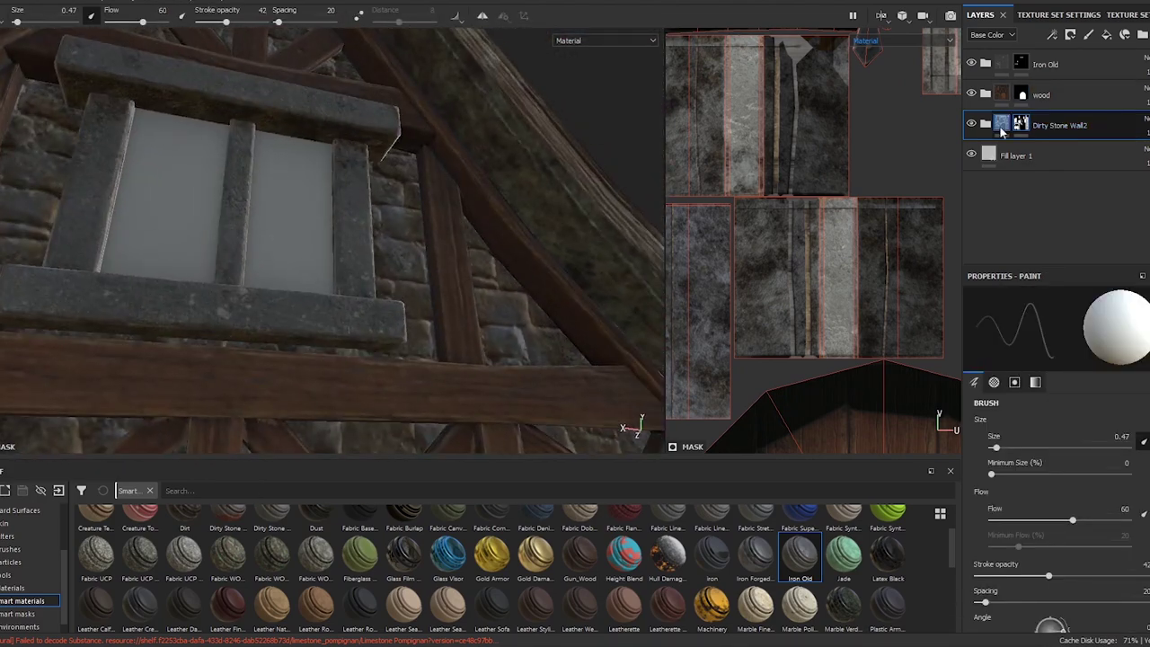
scroll(1014, 232, down, 1)
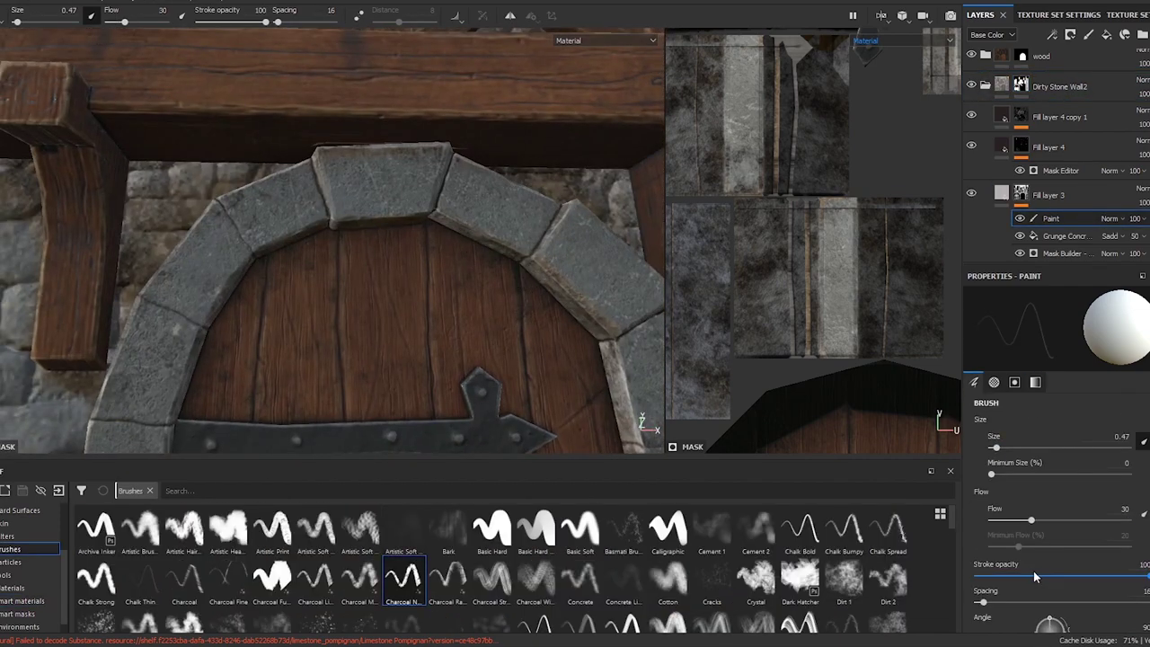
- Add a new fill layer above Fill layer 4 copy 1
scroll(361, 217, up, 3)
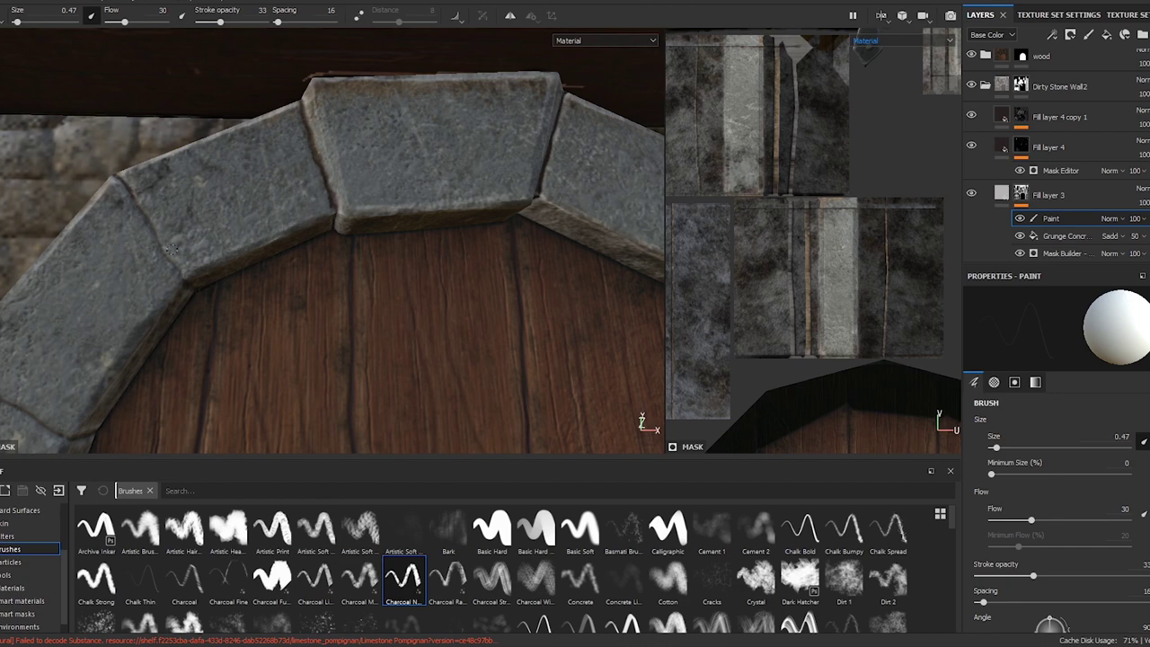
alt+drag(172, 250, 135, 260)
alt+drag(359, 202, 304, 170)
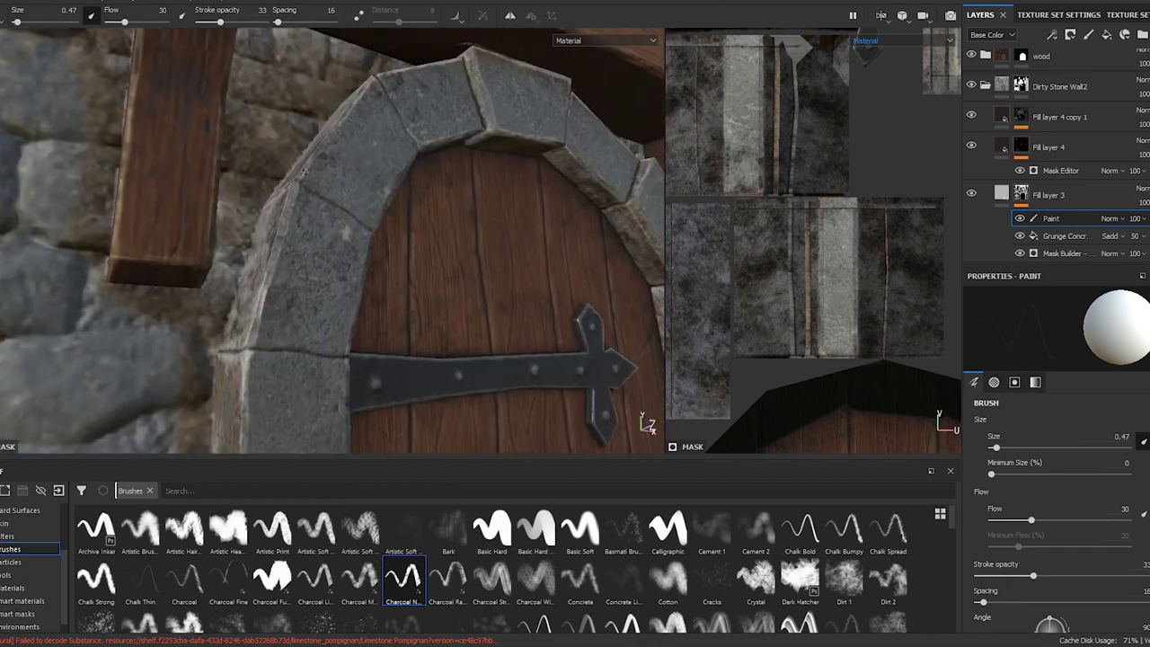
right_click(1051, 195)
click(1067, 281)
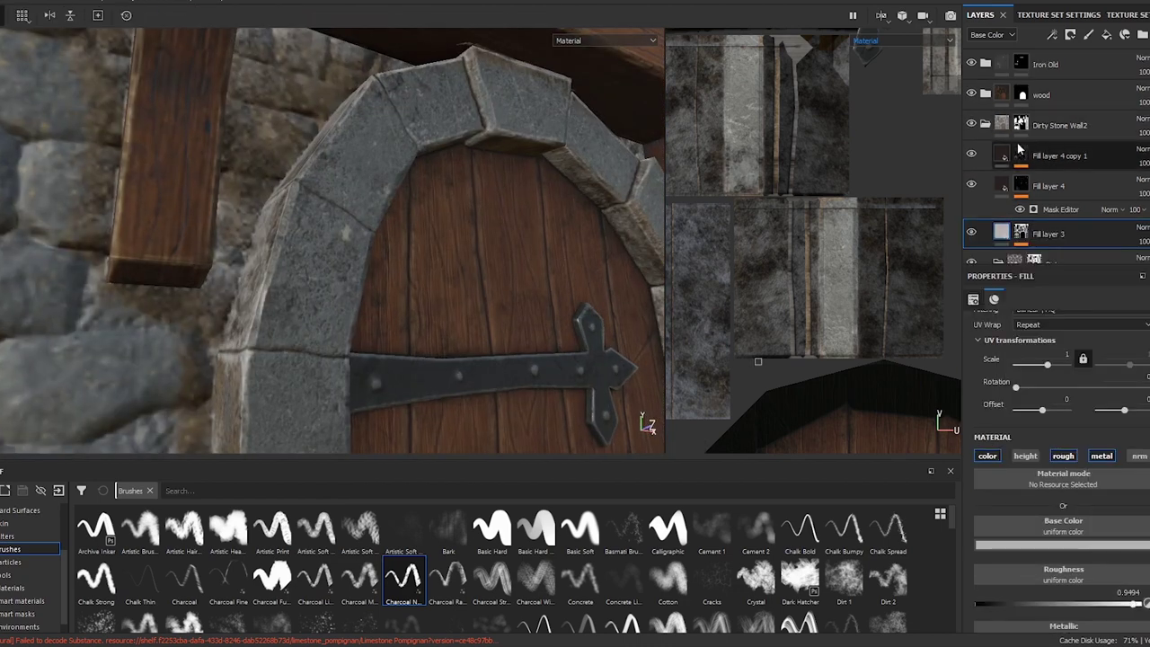
click(1107, 34)
- Give Fill layer 6 a black mask and apply the Concrete Edges 2 smart mask
right_click(1052, 155)
click(1060, 27)
click(18, 614)
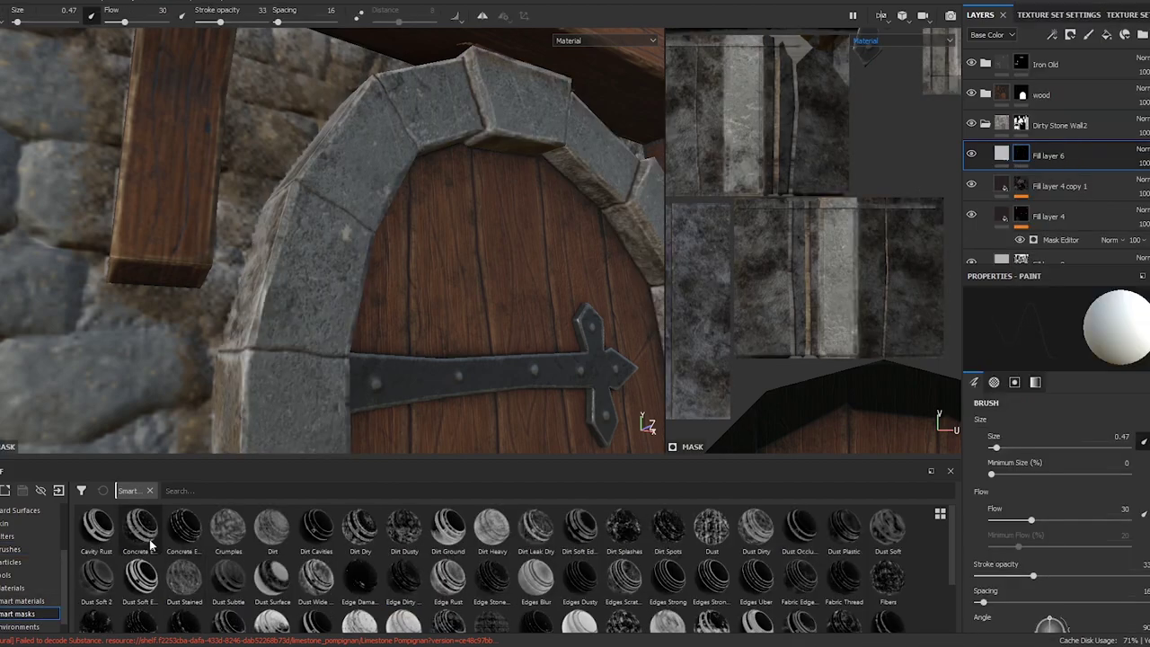
drag(151, 544, 1024, 157)
- Reduce the curvature influence in Fill layer 6's mask generator
alt+drag(404, 233, 581, 351)
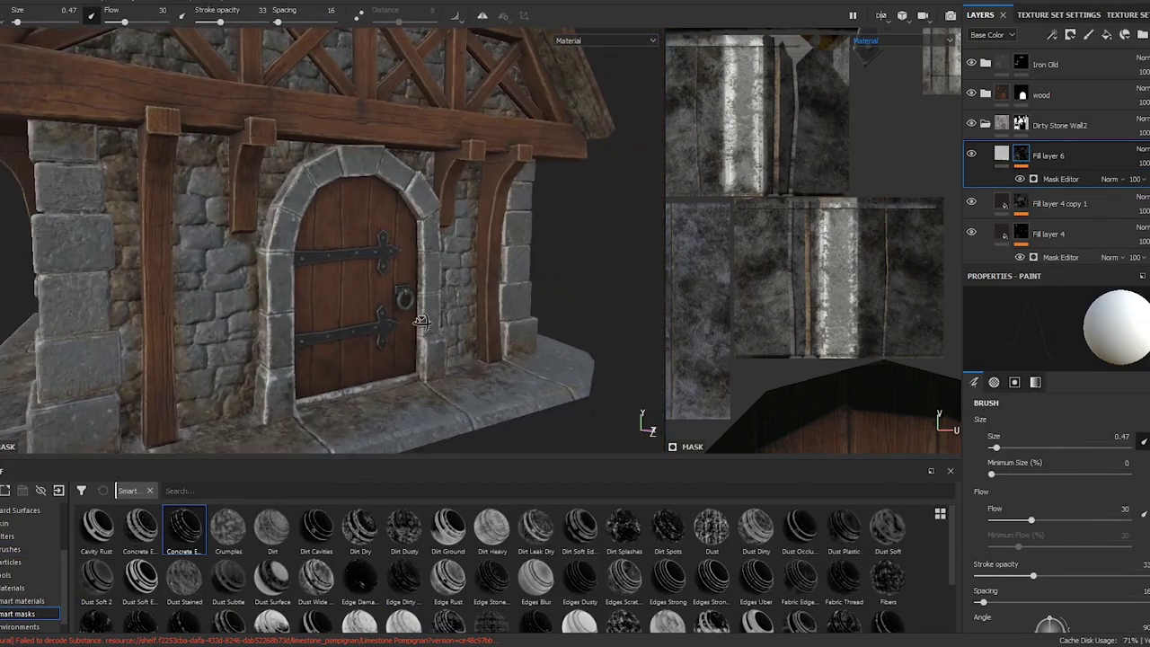
click(1062, 180)
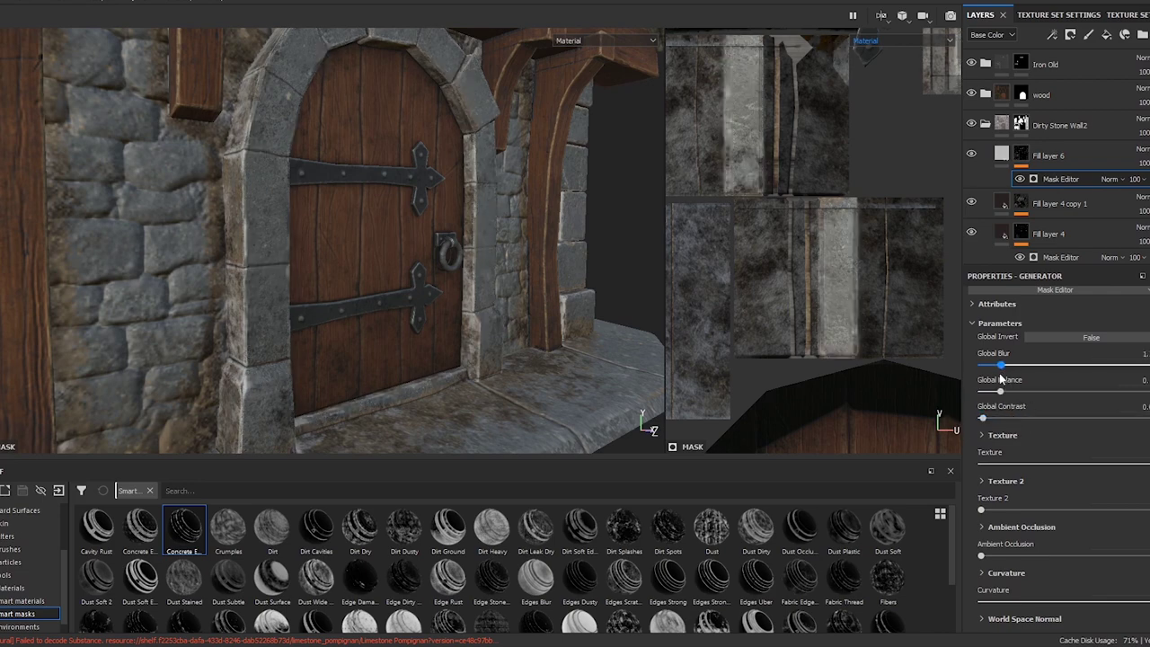
scroll(1033, 413, down, 1)
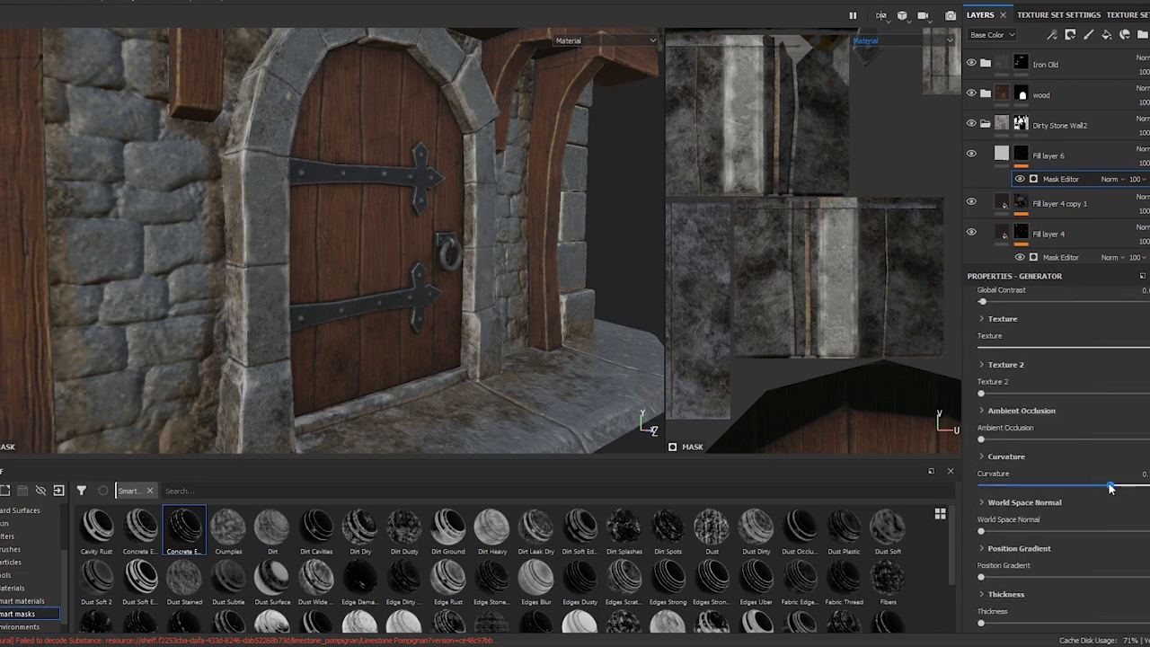
drag(1129, 488, 1111, 485)
alt+drag(503, 296, 589, 344)
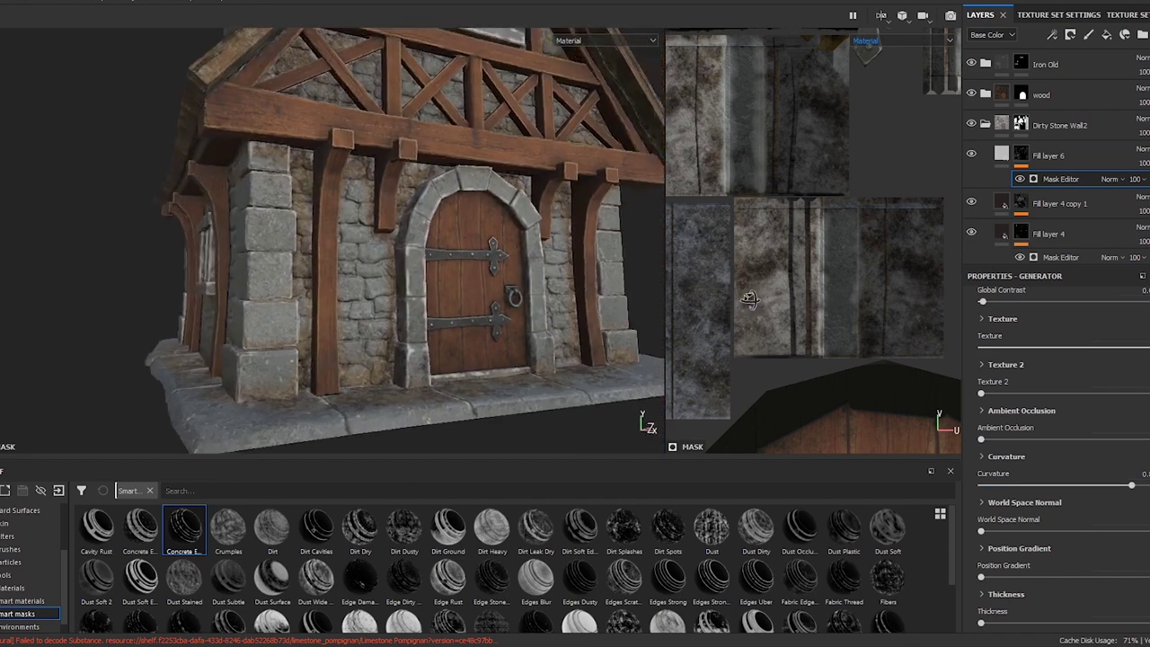
scroll(1049, 419, up, 3)
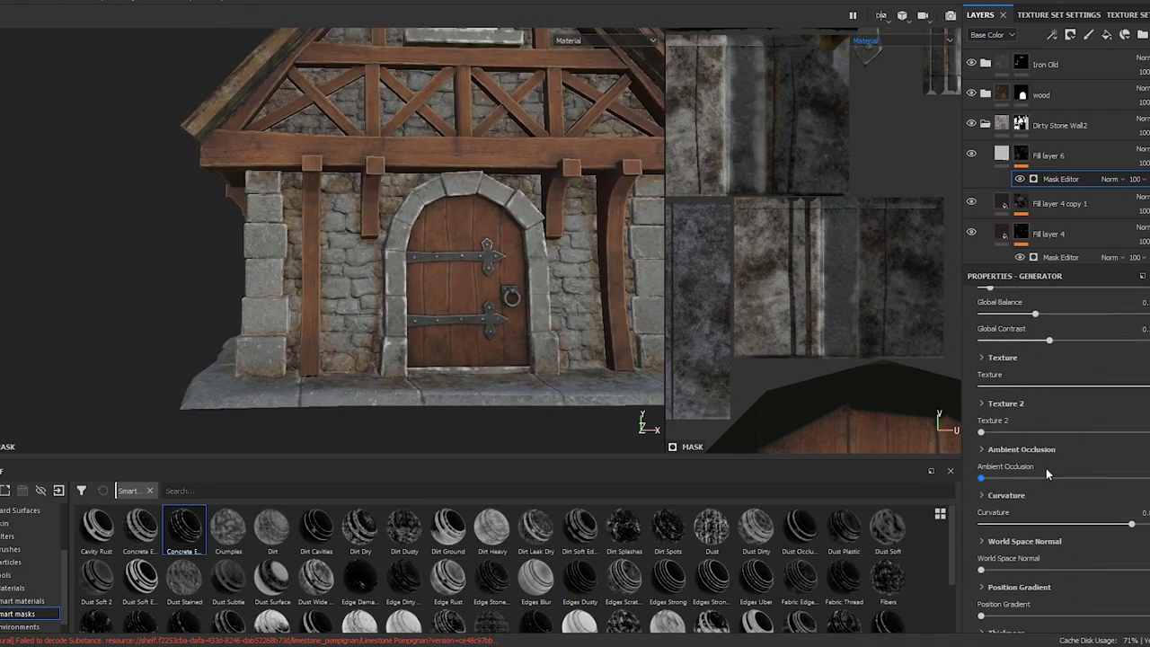
- Apply the Edges Dusty smart mask to Fill layer 6's mask
click(1021, 155)
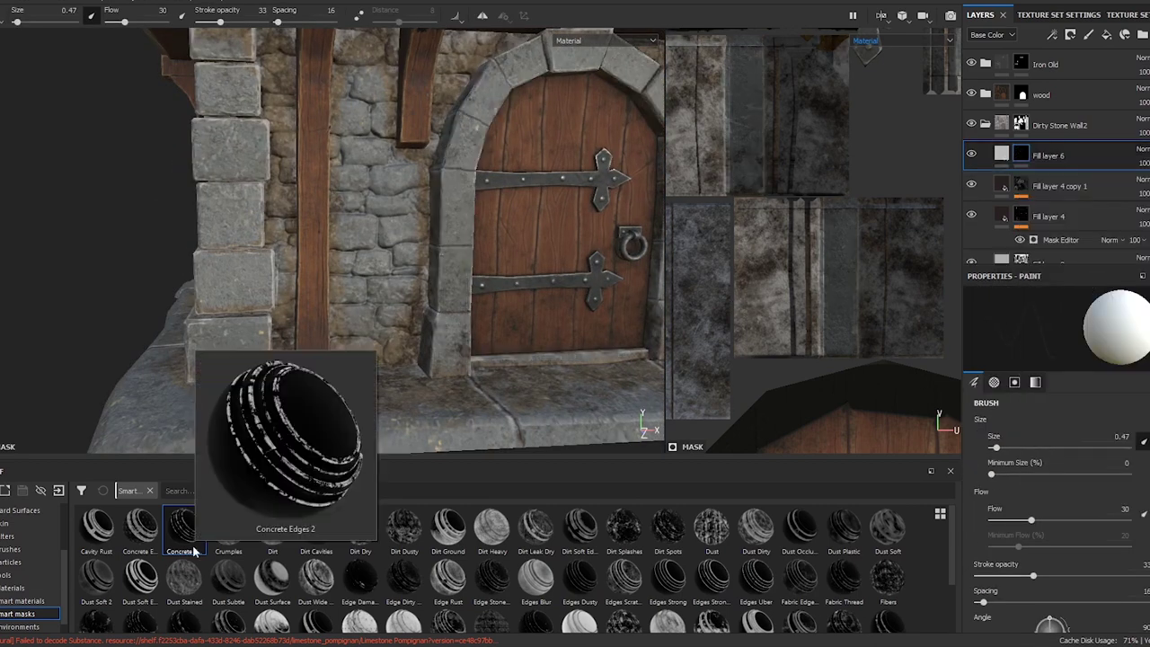
mouse_move(579, 575)
drag(579, 575, 1042, 157)
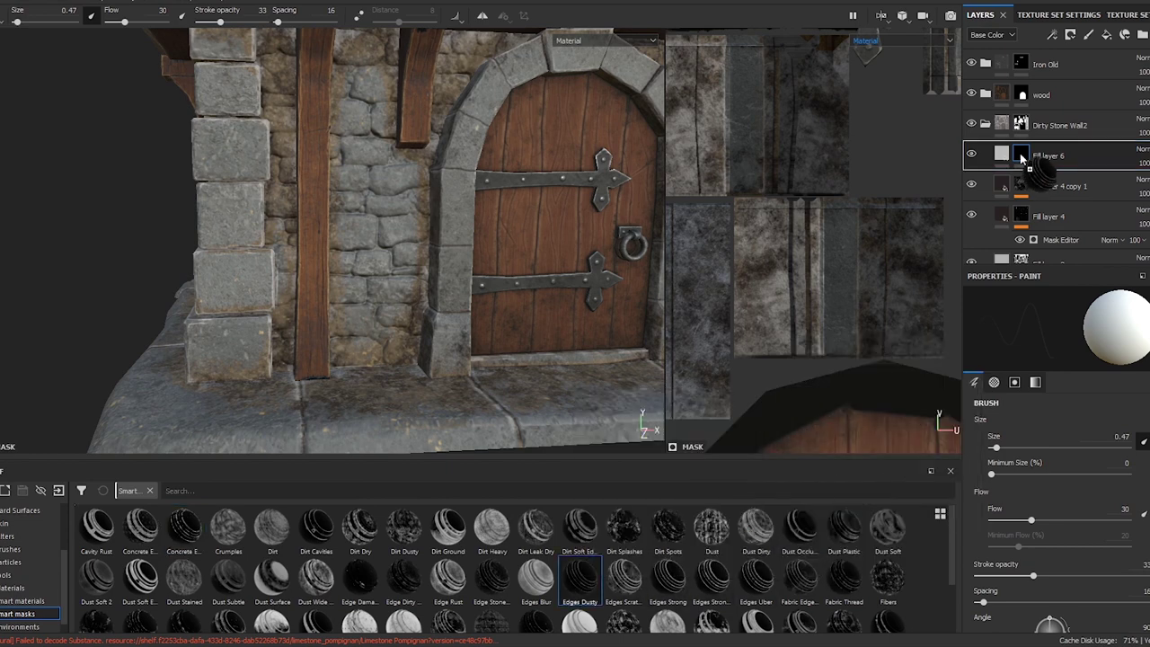
right_click(1020, 155)
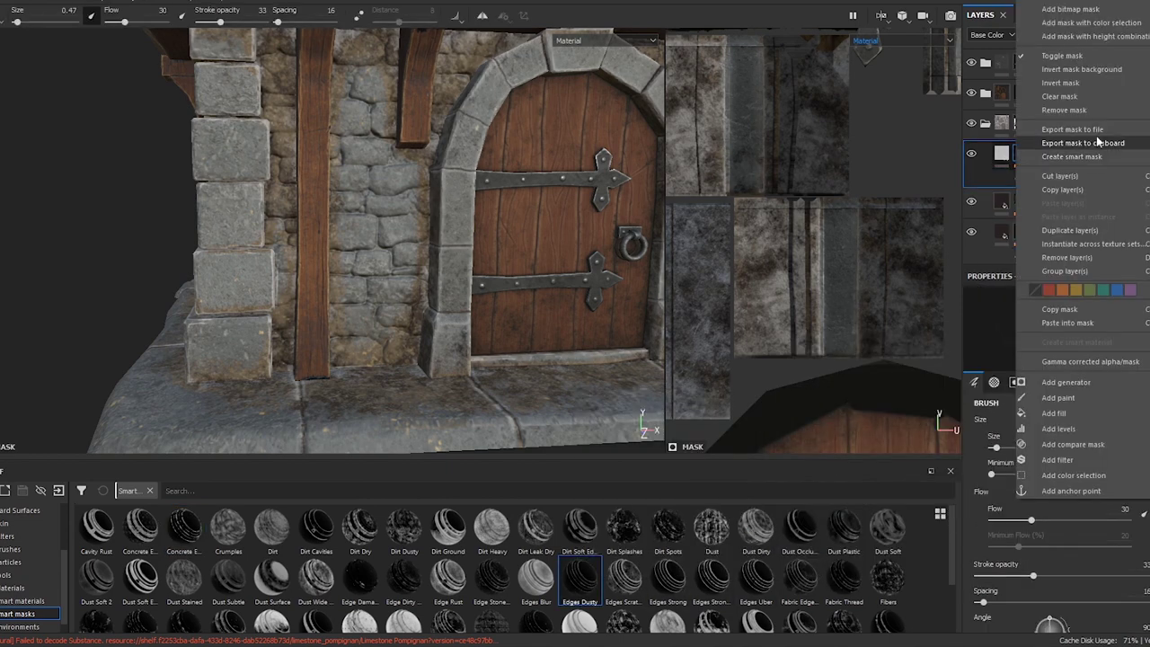
- Switch texture sets, collapse Iron Old, hide Fill layer 3, and bring up the image browser
click(1094, 191)
click(1014, 109)
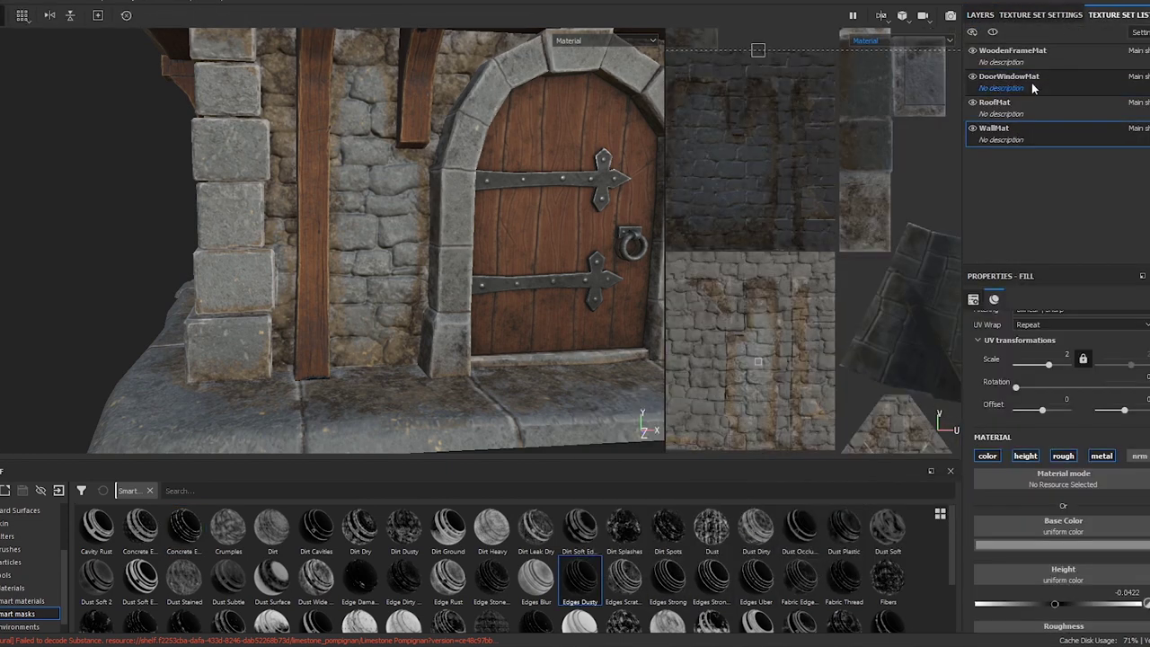
click(985, 64)
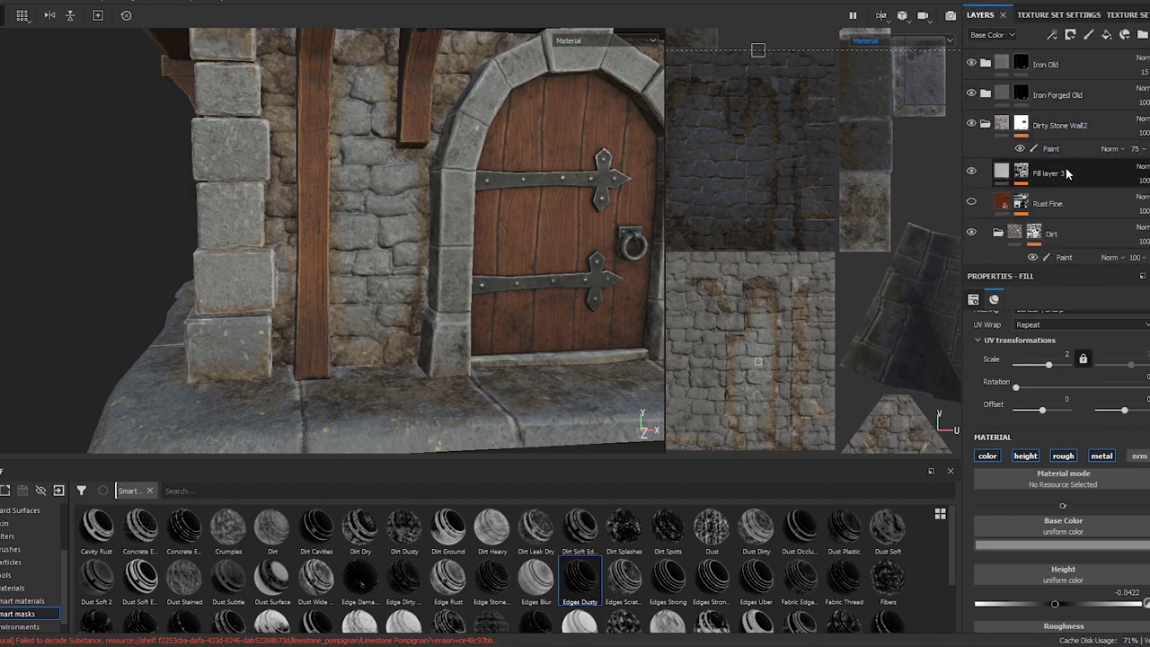
click(970, 171)
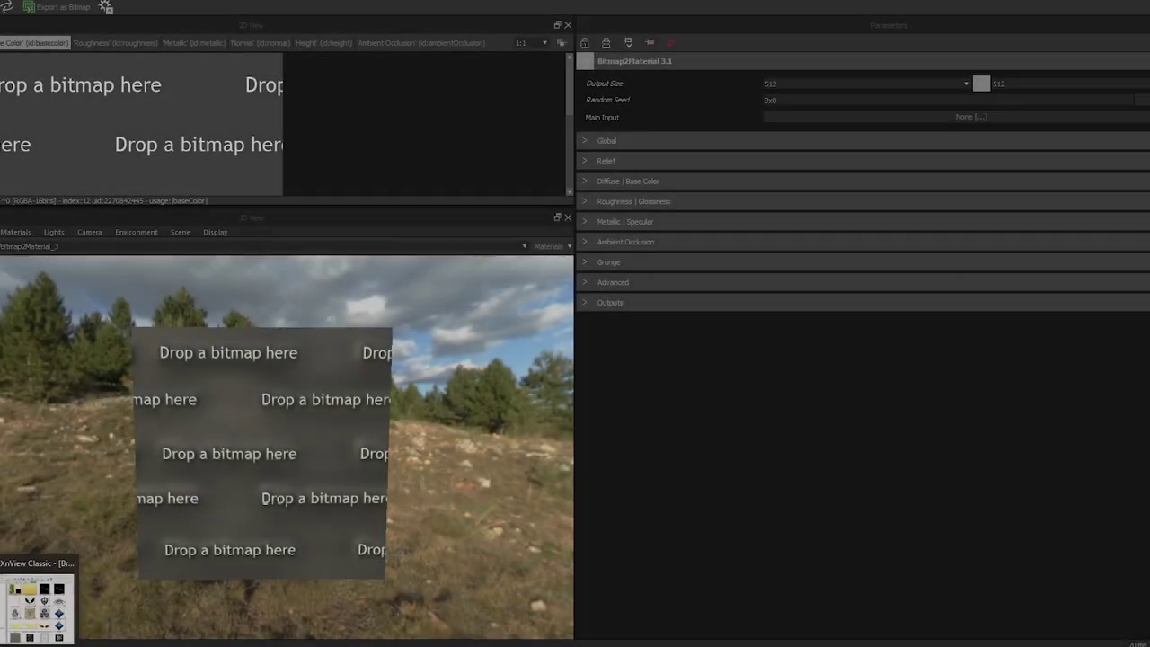
click(37, 598)
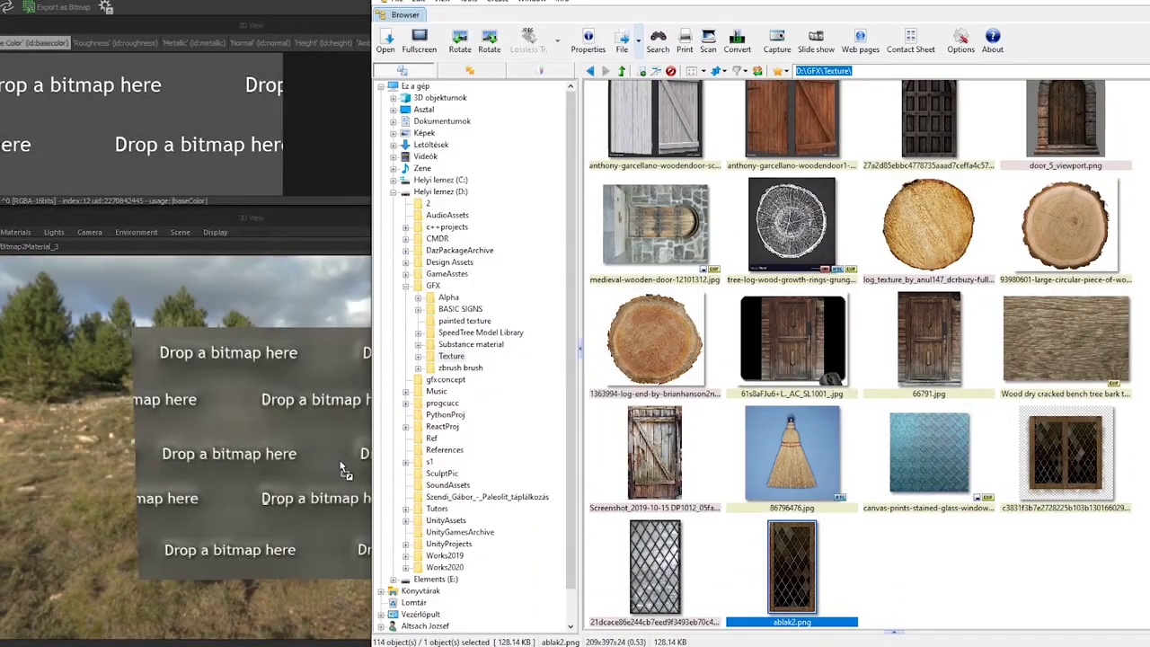
- Load ablak2.png as the input and raise the normal intensity, keeping relief input off
drag(297, 176, 235, 181)
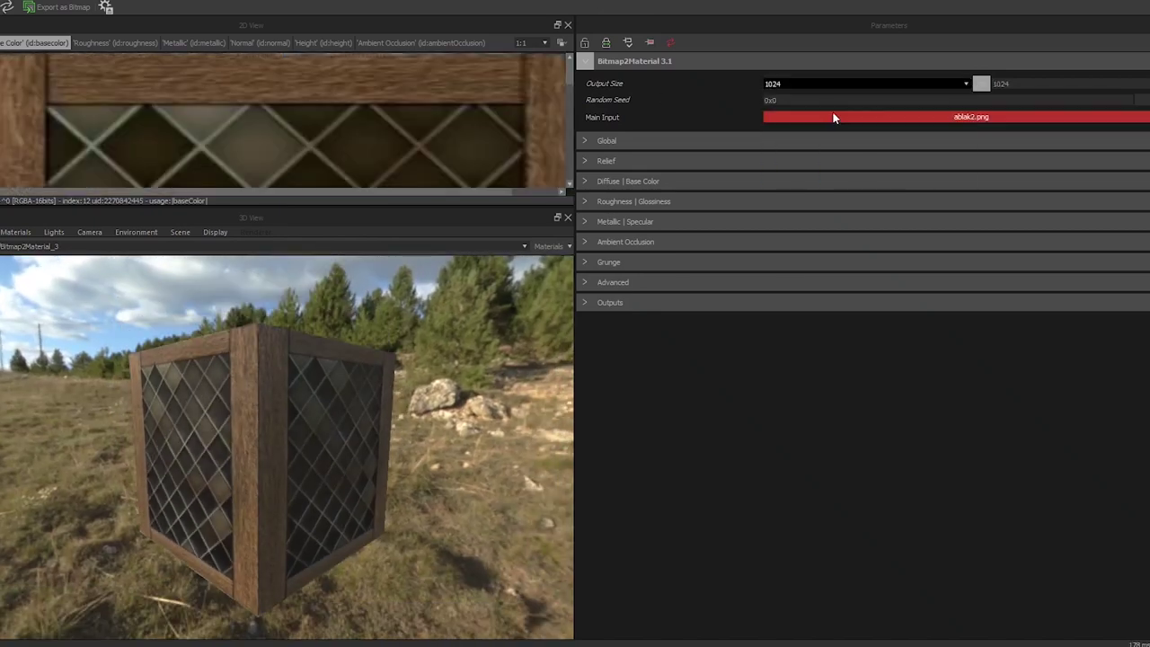
text(2048)
click(611, 141)
click(593, 225)
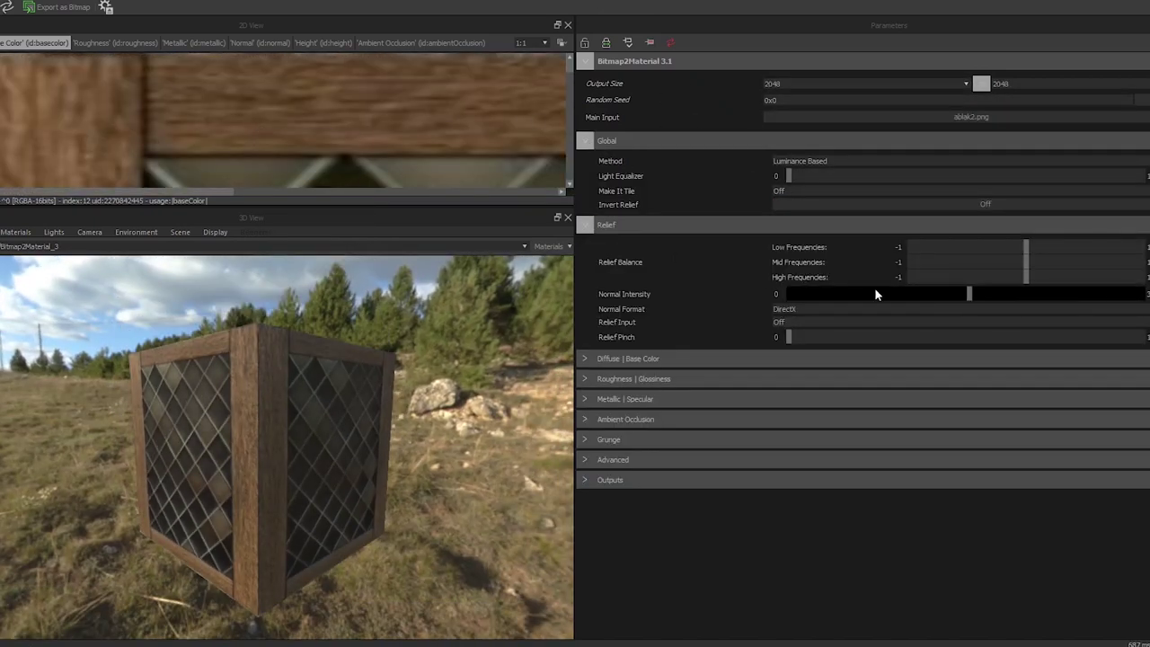
click(885, 297)
mouse_move(415, 385)
mouse_down()
mouse_move(464, 511)
mouse_move(464, 466)
mouse_up()
drag(885, 293, 982, 296)
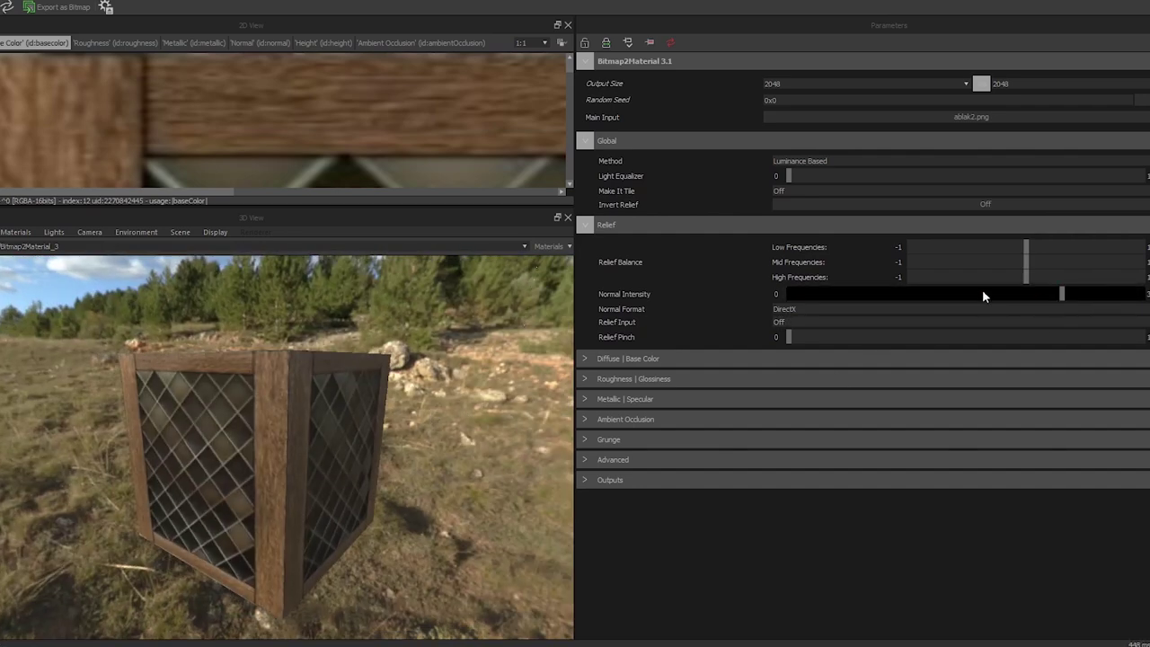
click(797, 330)
- Adjust the base colour luminosity and review the Roughness settings on the preview cube
click(894, 375)
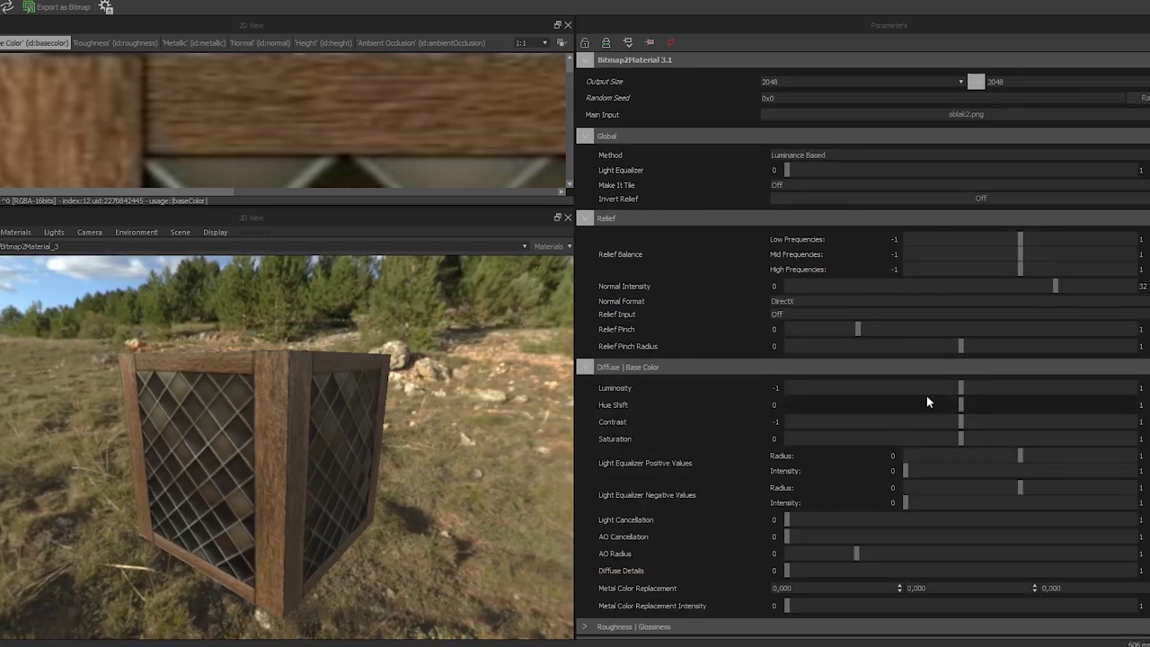
mouse_move(970, 389)
mouse_down()
mouse_move(1071, 390)
mouse_move(964, 387)
mouse_up()
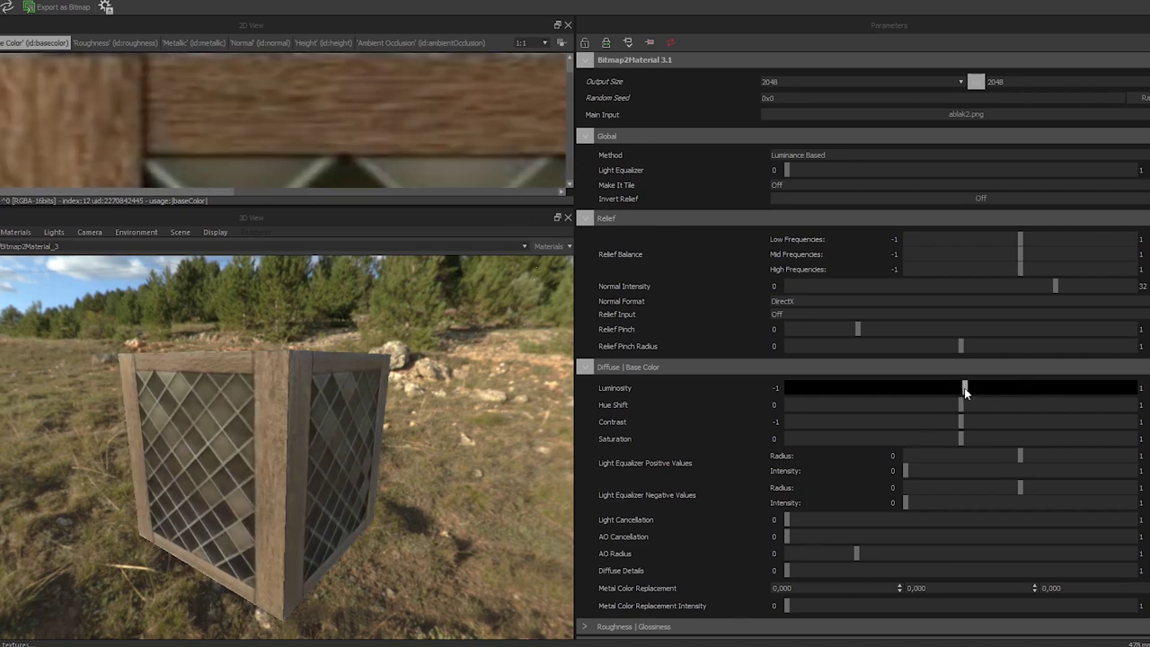
scroll(732, 441, down, 2)
scroll(697, 460, down, 2)
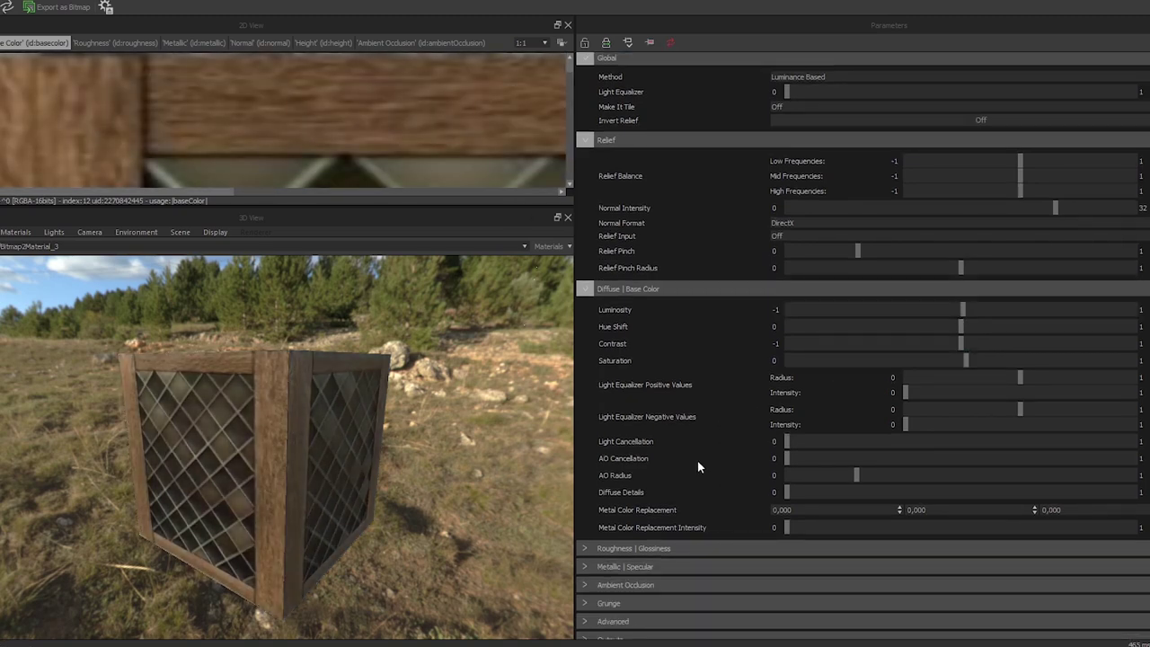
click(858, 544)
scroll(350, 429, up, 5)
scroll(351, 429, down, 5)
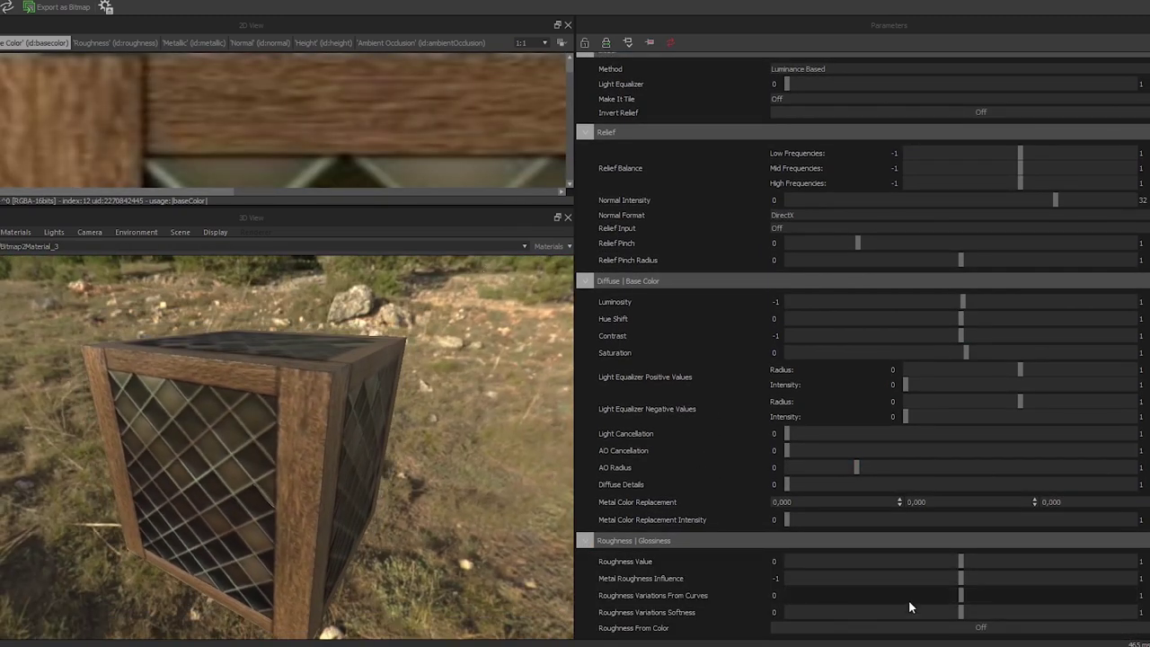
scroll(1142, 622, down, 4)
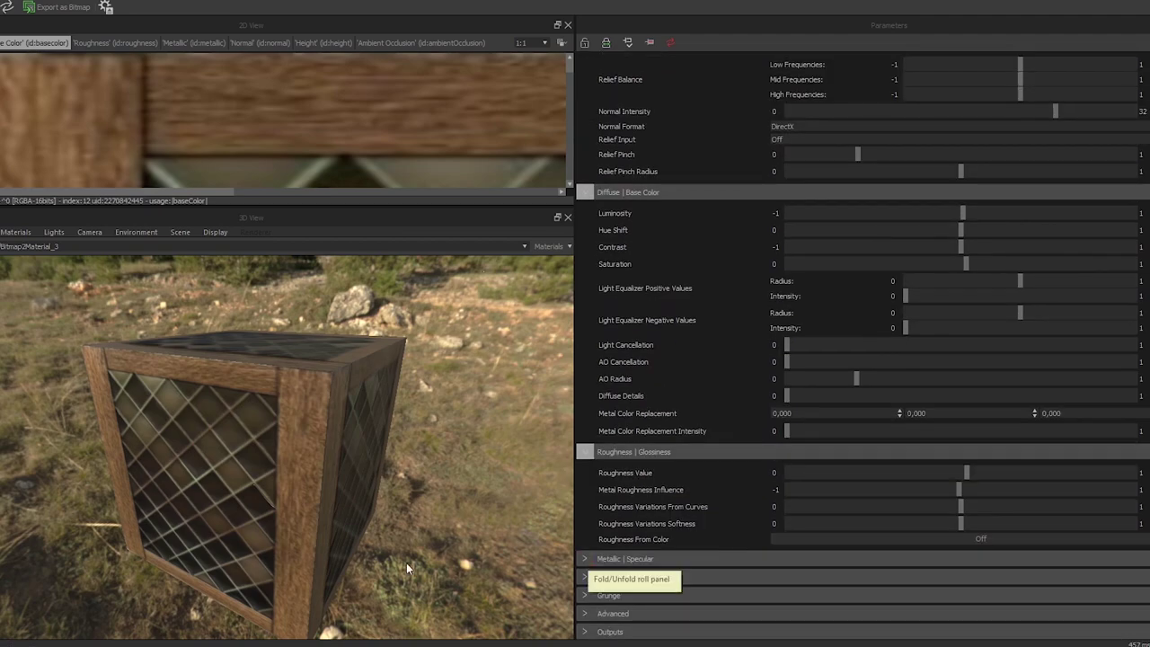
drag(406, 563, 436, 544)
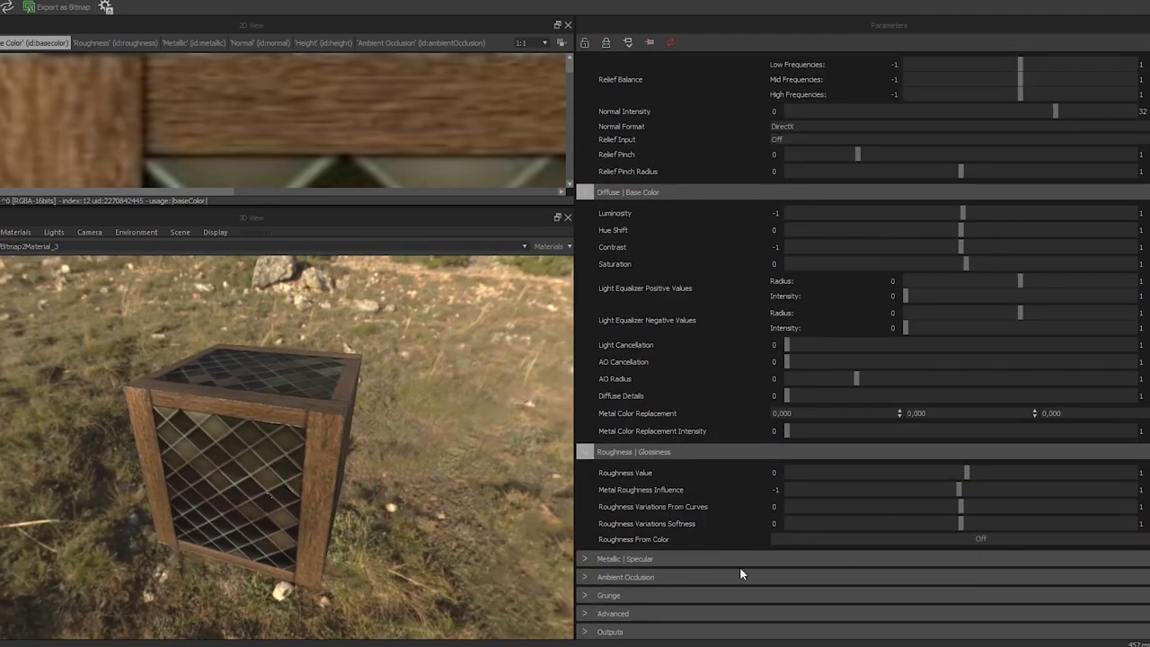
- Disable the Ambient Occlusion output and export the maps as bitmaps to the SmallHouse folder
click(586, 632)
click(987, 577)
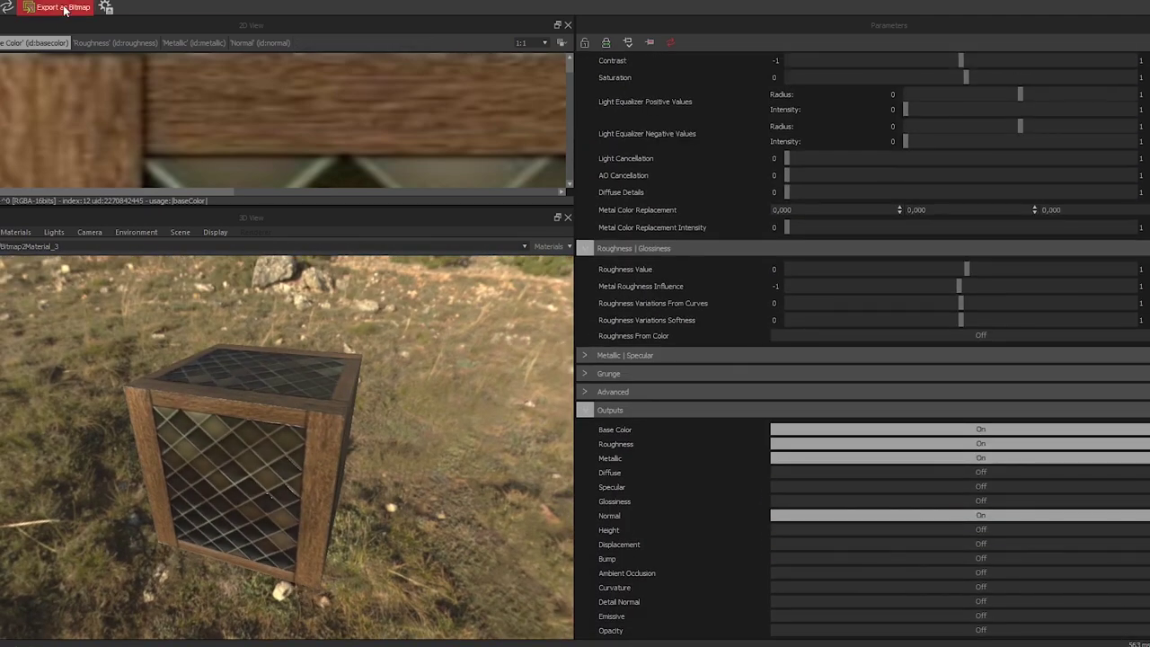
click(65, 10)
click(662, 209)
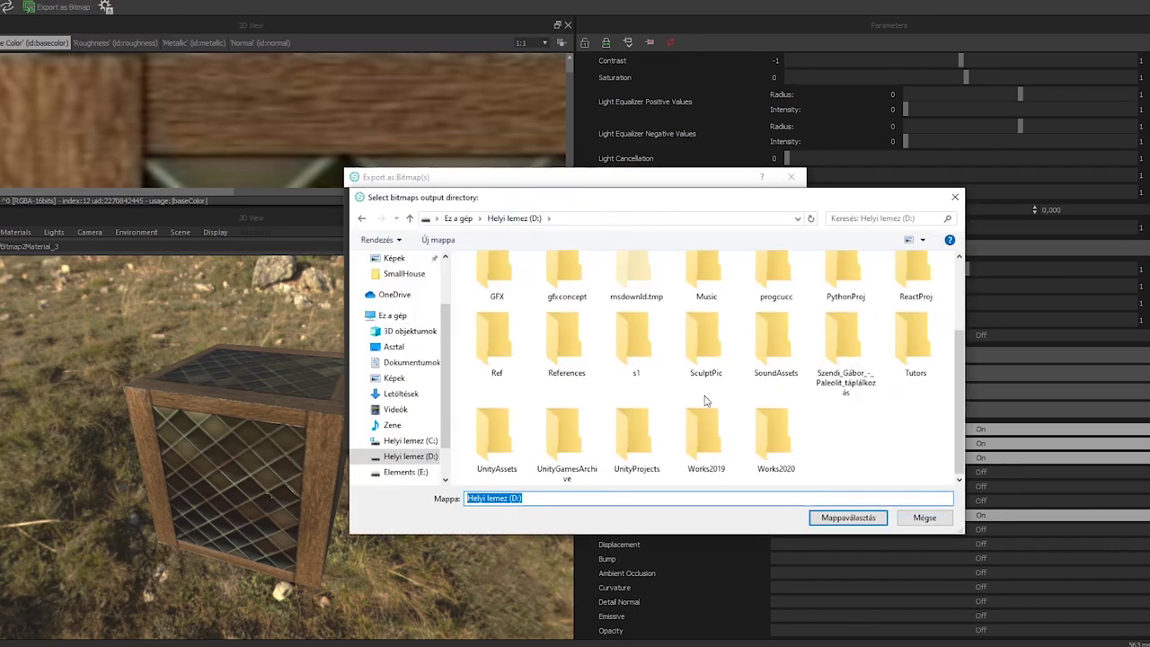
click(831, 520)
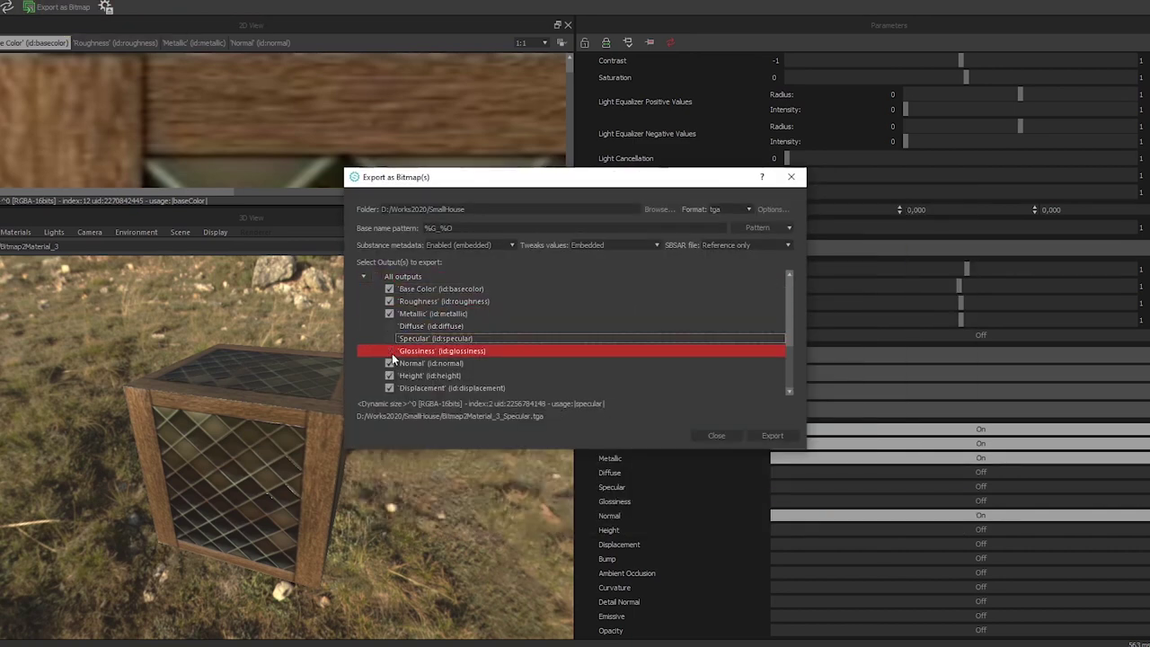
scroll(392, 358, down, 2)
scroll(440, 319, up, 2)
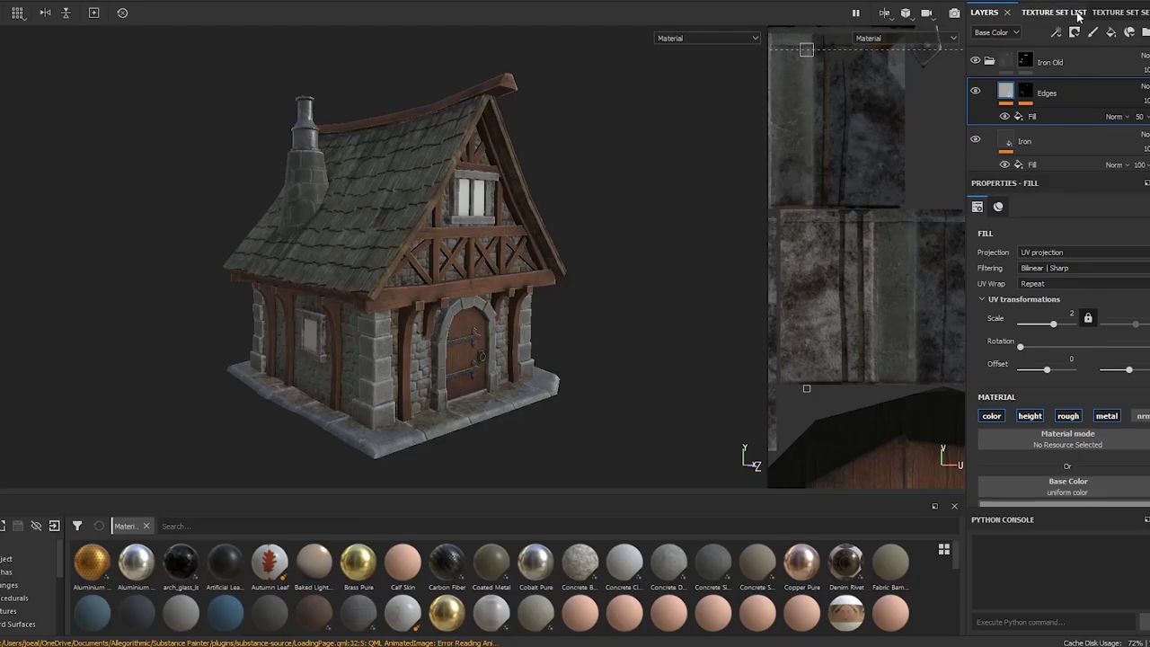
- Switch to the house project's DoorWindowMat texture set and widen the UV layout view
click(1053, 12)
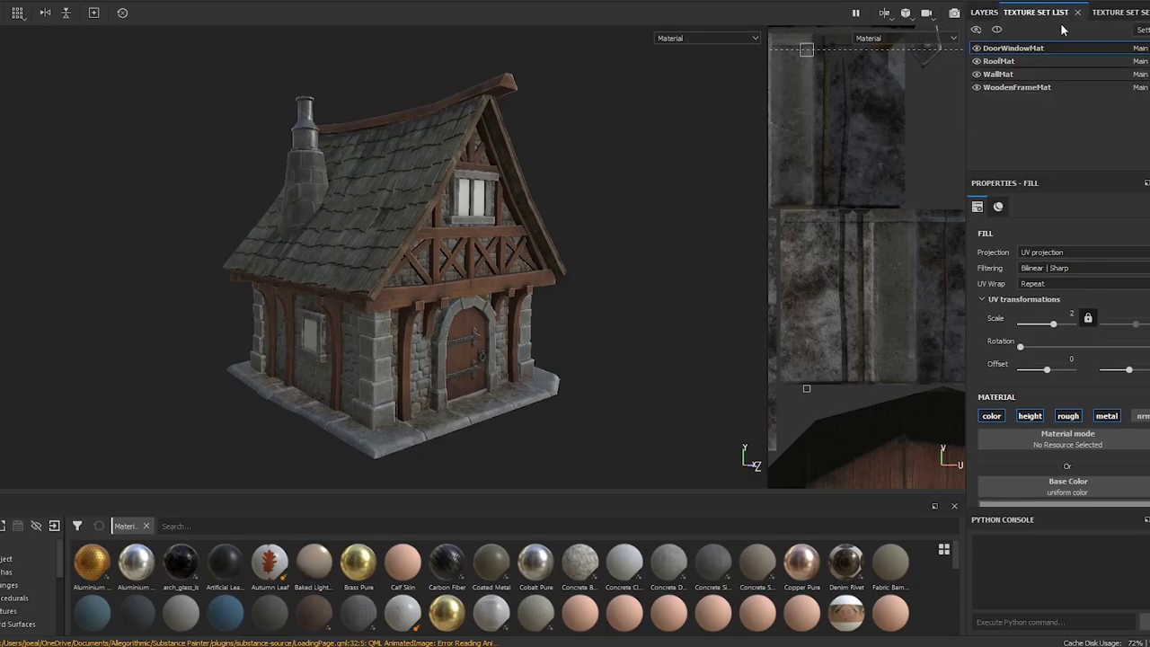
click(1021, 93)
click(1114, 12)
click(1036, 12)
drag(768, 234, 481, 234)
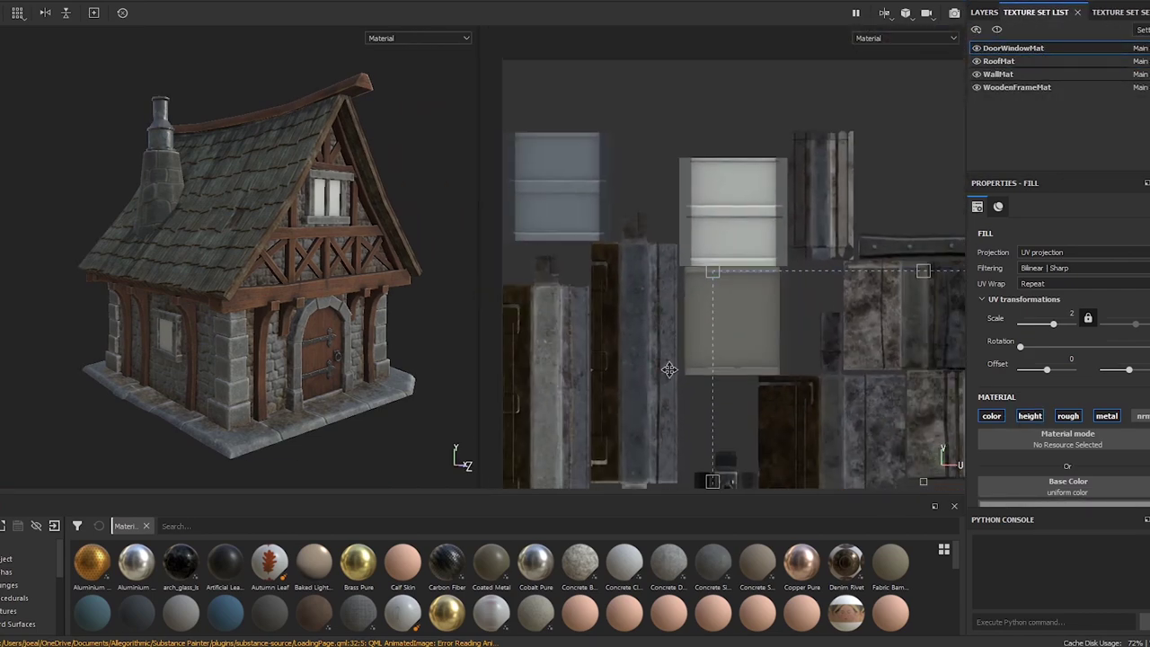
- Add a new fill layer on top and switch to polygon-fill masking, facing the side wall
click(1111, 32)
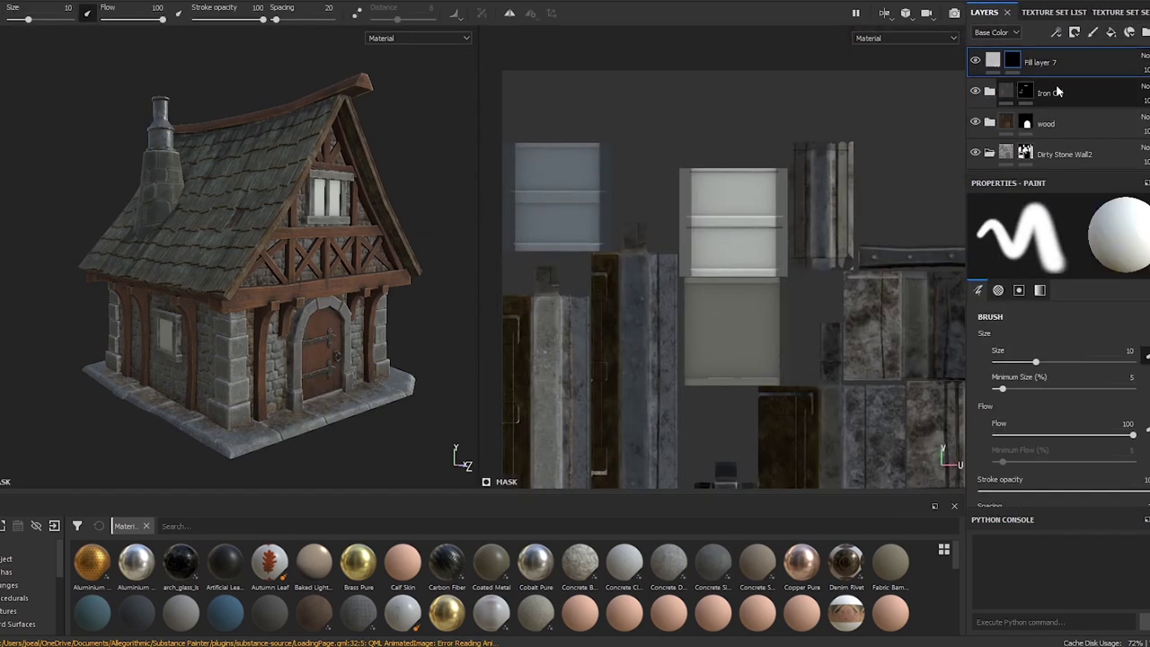
key(4)
scroll(86, 228, up, 5)
mouse_move(86, 227)
alt+mouse_down()
mouse_move(398, 189)
mouse_move(471, 274)
alt+mouse_up()
scroll(635, 232, down, 2)
- Mask the fill layer to the gable window pane islands, excluding the lower pane tile
click(992, 59)
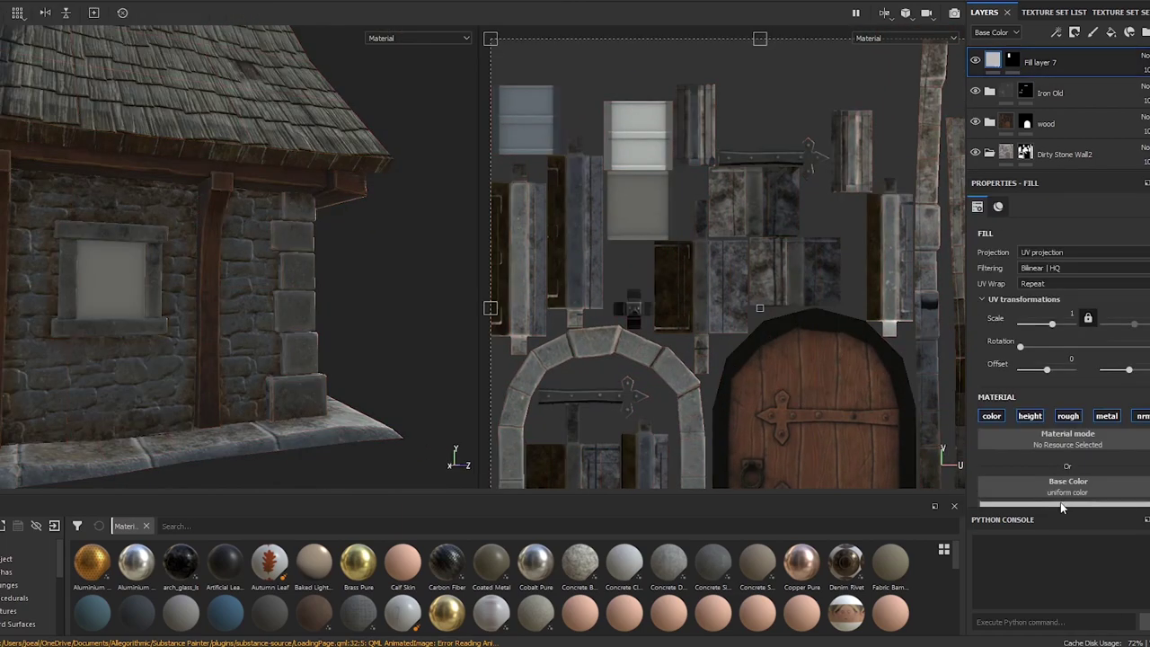
click(647, 208)
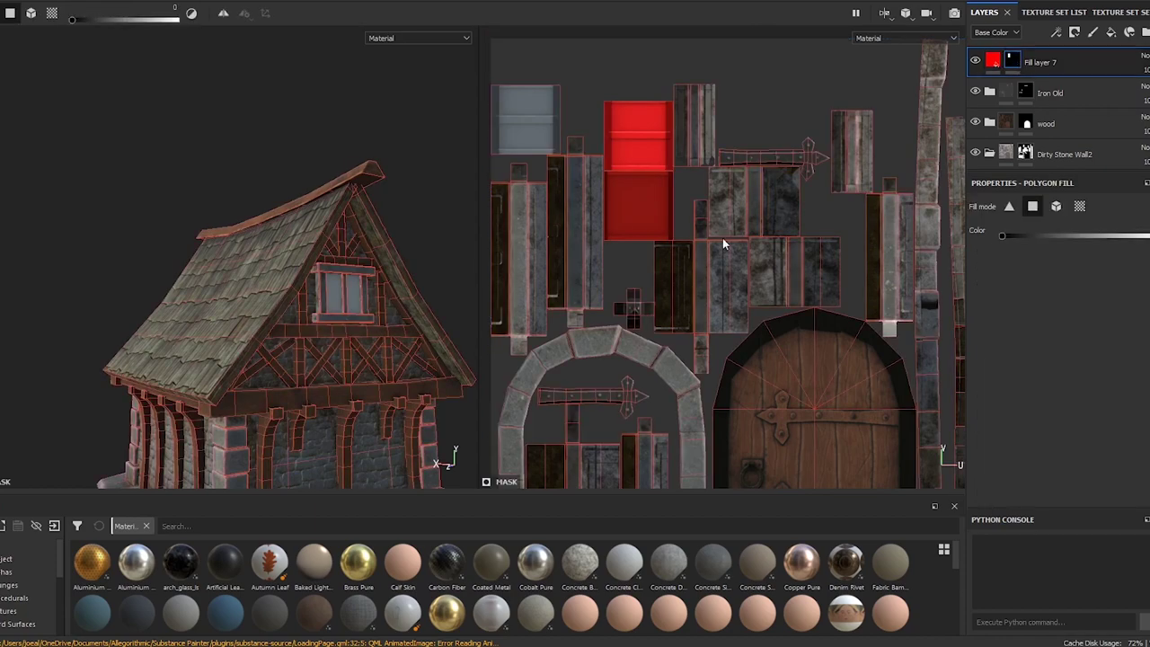
scroll(367, 302, up, 5)
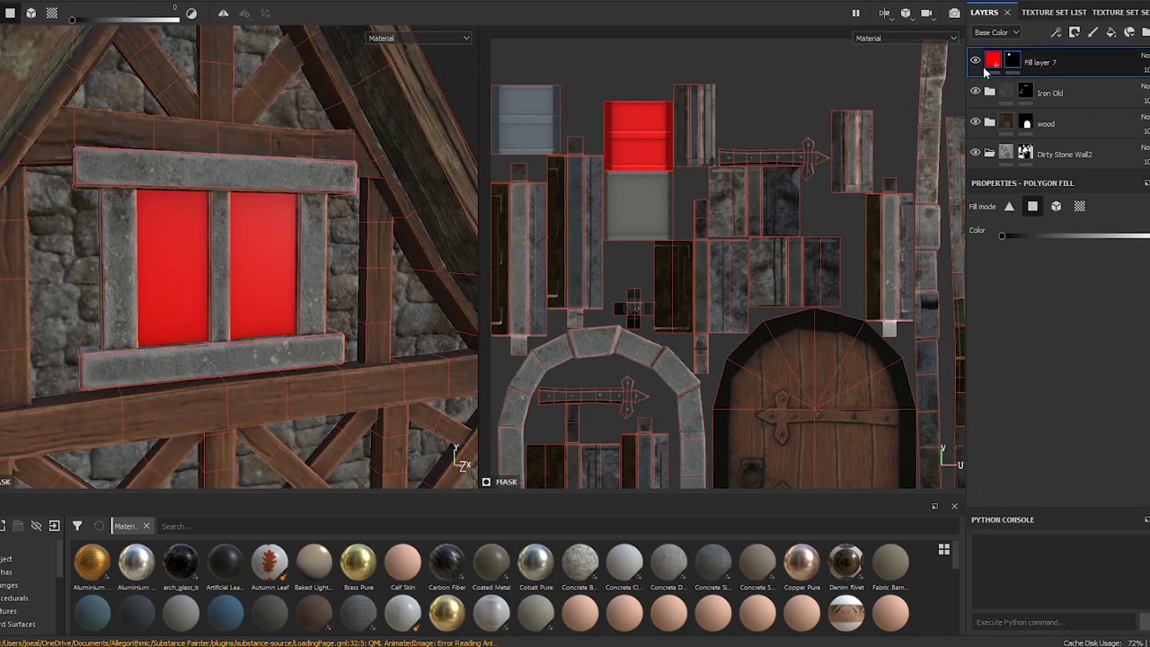
right_click(992, 61)
click(1069, 361)
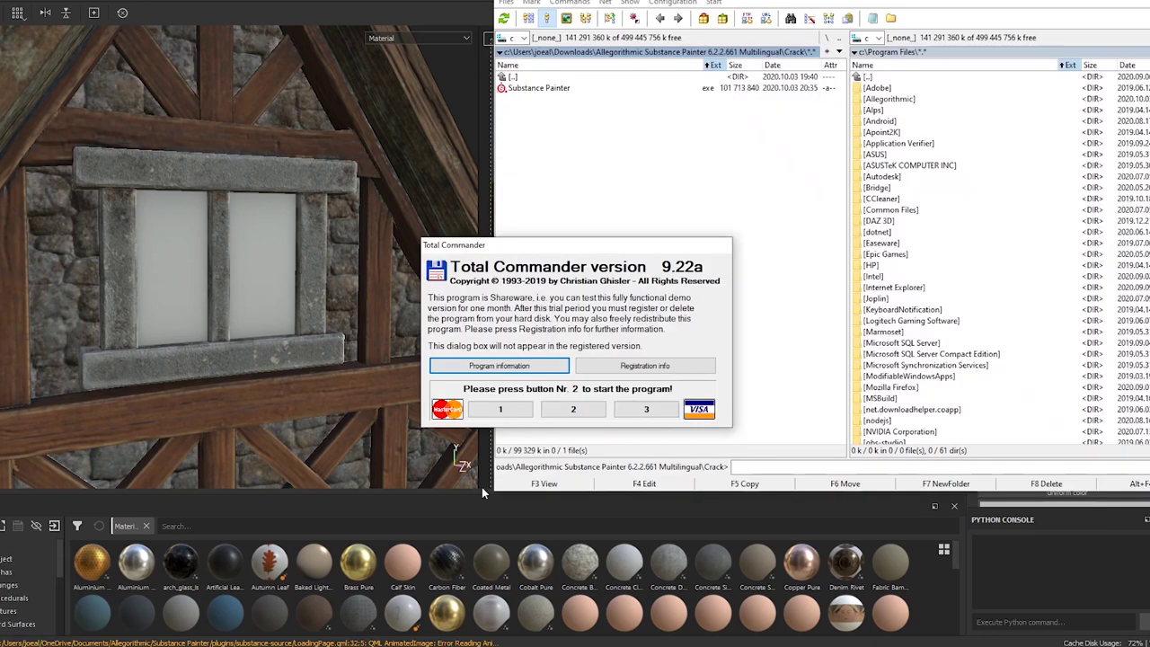
- Import the four exported maps from the SmallHouse folder into the shelf
click(637, 406)
click(988, 169)
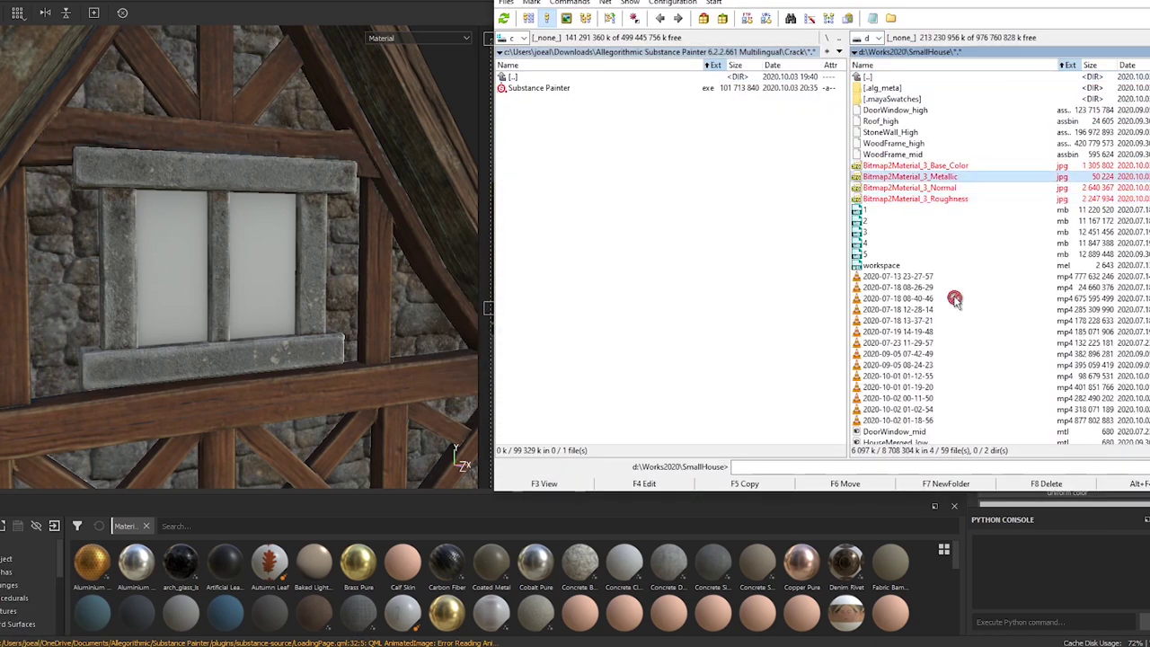
drag(954, 298, 269, 566)
click(739, 218)
click(766, 251)
click(745, 495)
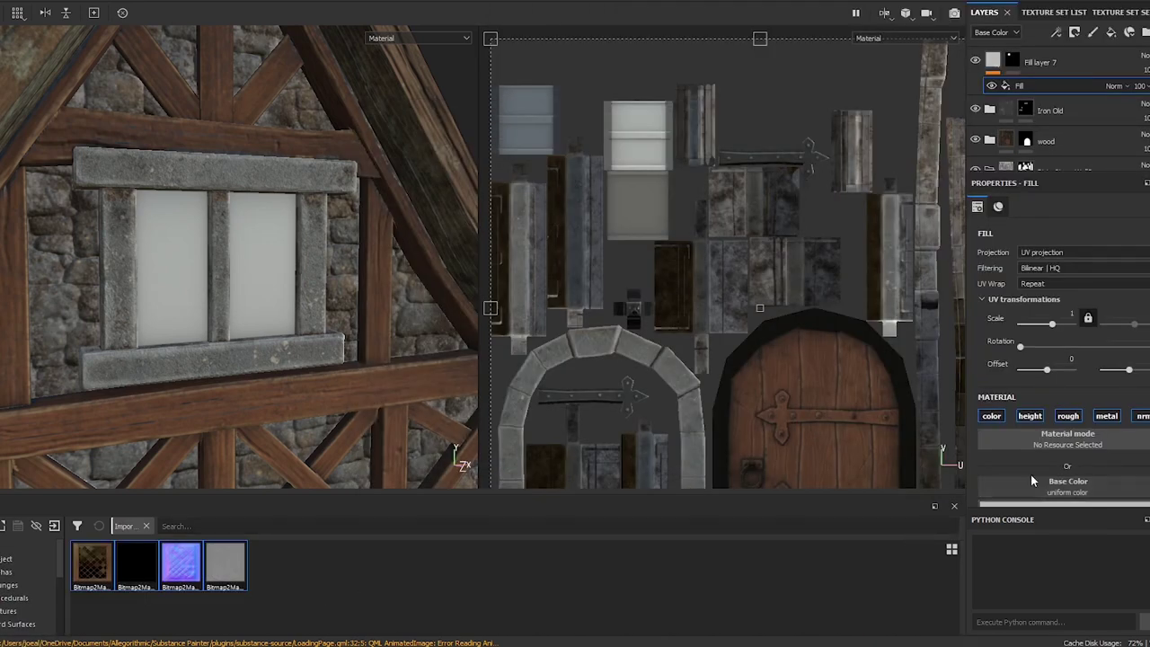
- Use the glass colour map as base colour, scaled and positioned over the panes
drag(1071, 468, 1078, 485)
scroll(764, 269, down, 2)
mouse_move(778, 462)
mouse_down()
mouse_move(673, 192)
mouse_move(668, 260)
mouse_up()
scroll(682, 206, up, 4)
scroll(759, 235, up, 2)
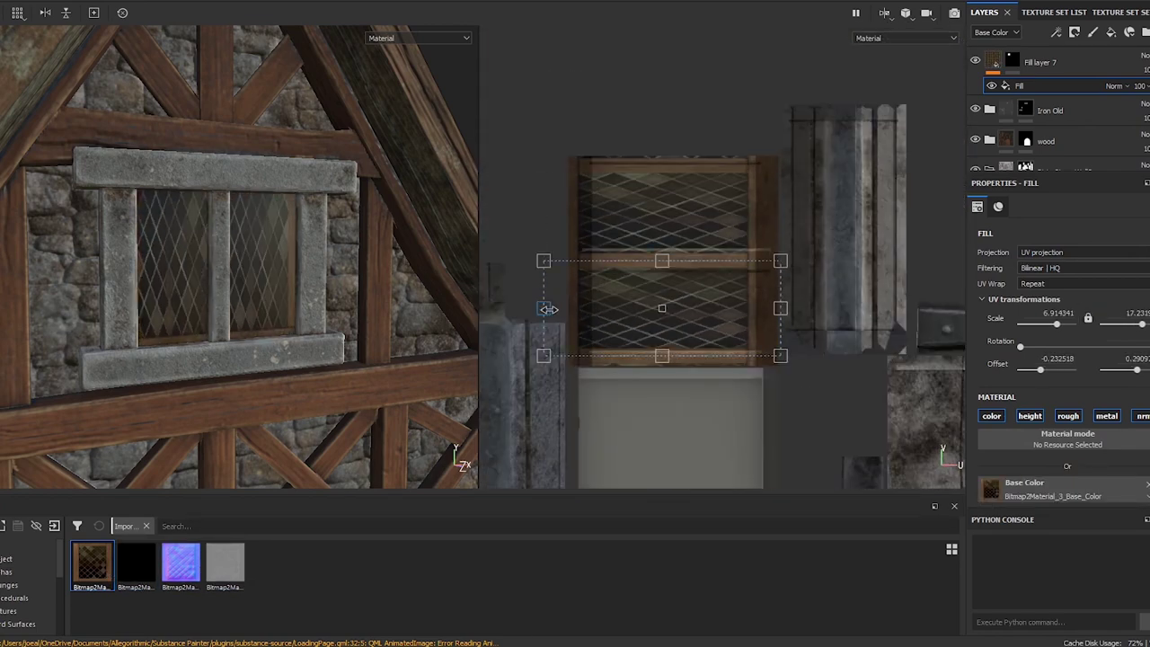
drag(783, 308, 778, 308)
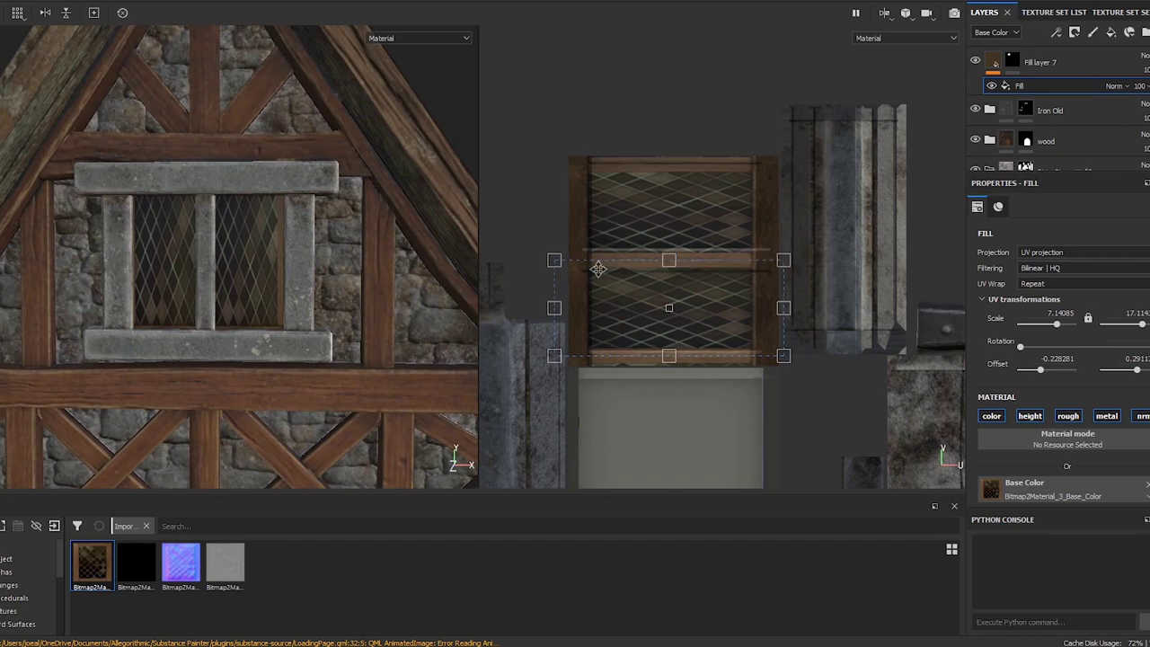
alt+drag(224, 270, 359, 269)
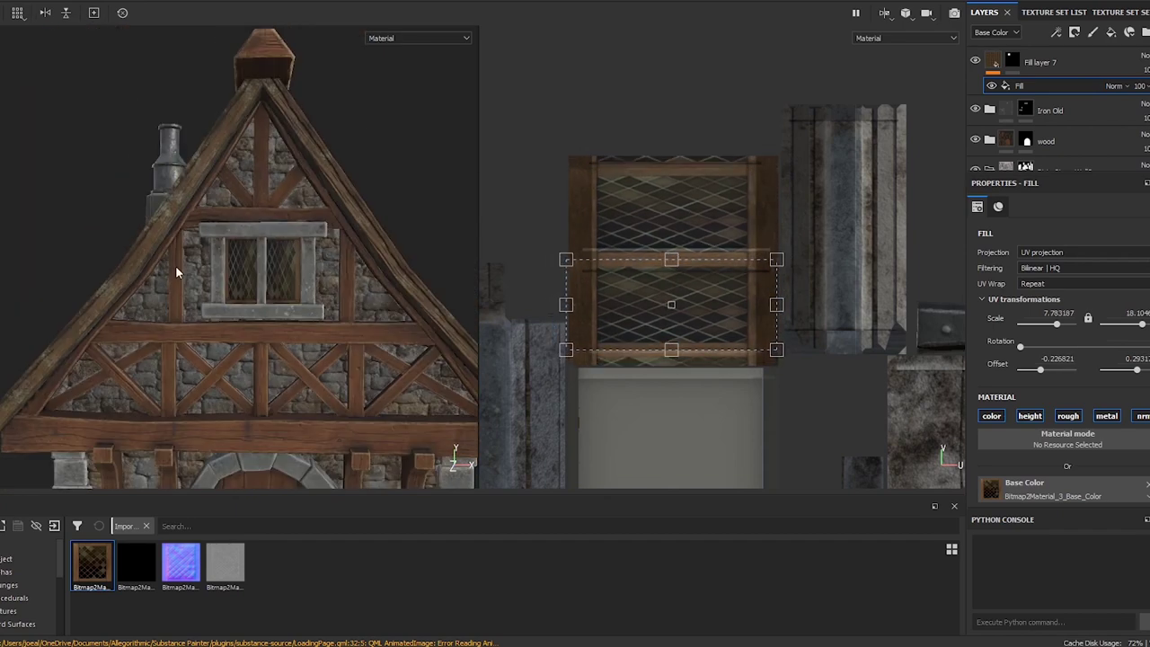
- Assign the glass normal map and raise the glass roughness
scroll(1084, 399, down, 5)
drag(200, 571, 1067, 484)
scroll(270, 269, up, 5)
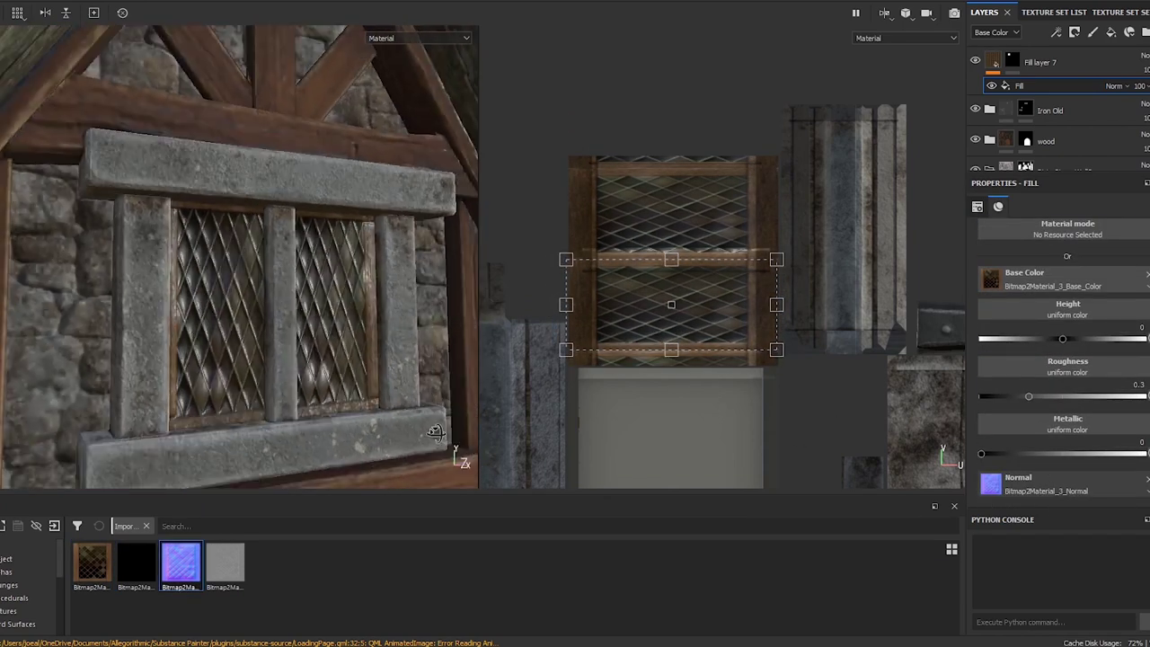
drag(1029, 397, 1134, 396)
drag(981, 454, 1120, 454)
key(ctrl+z)
- Set metallic back to 0, check the gable and roof side, and select the glass layer
scroll(270, 269, down, 3)
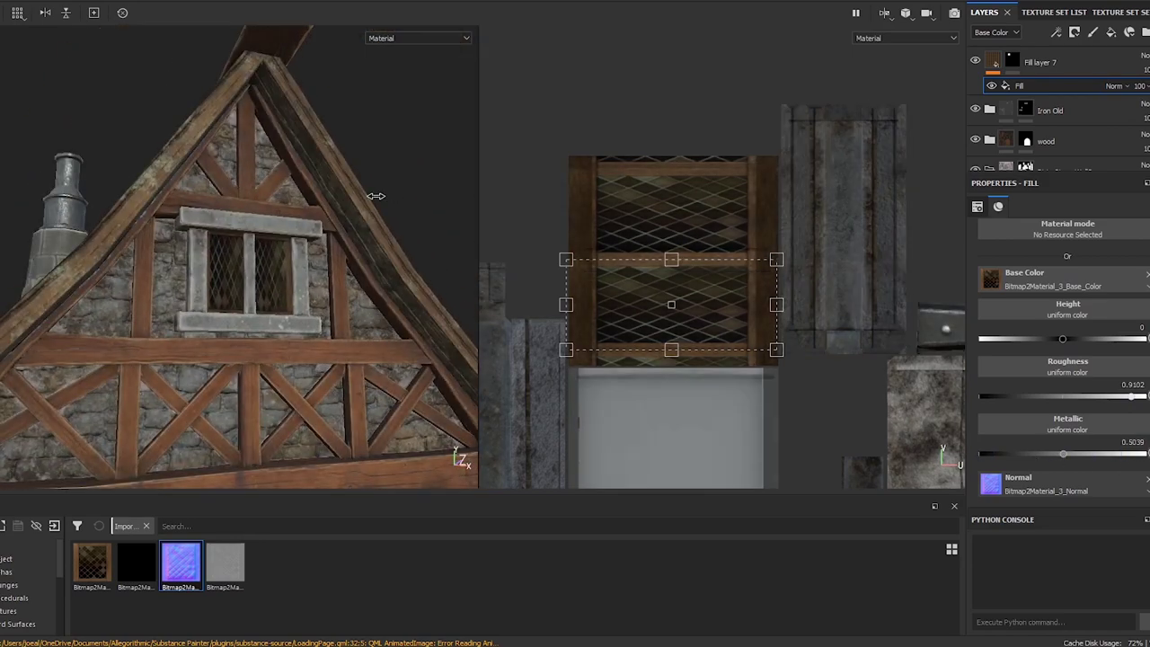
alt+drag(372, 195, 404, 195)
click(1130, 396)
scroll(269, 270, down, 3)
alt+drag(359, 269, 474, 308)
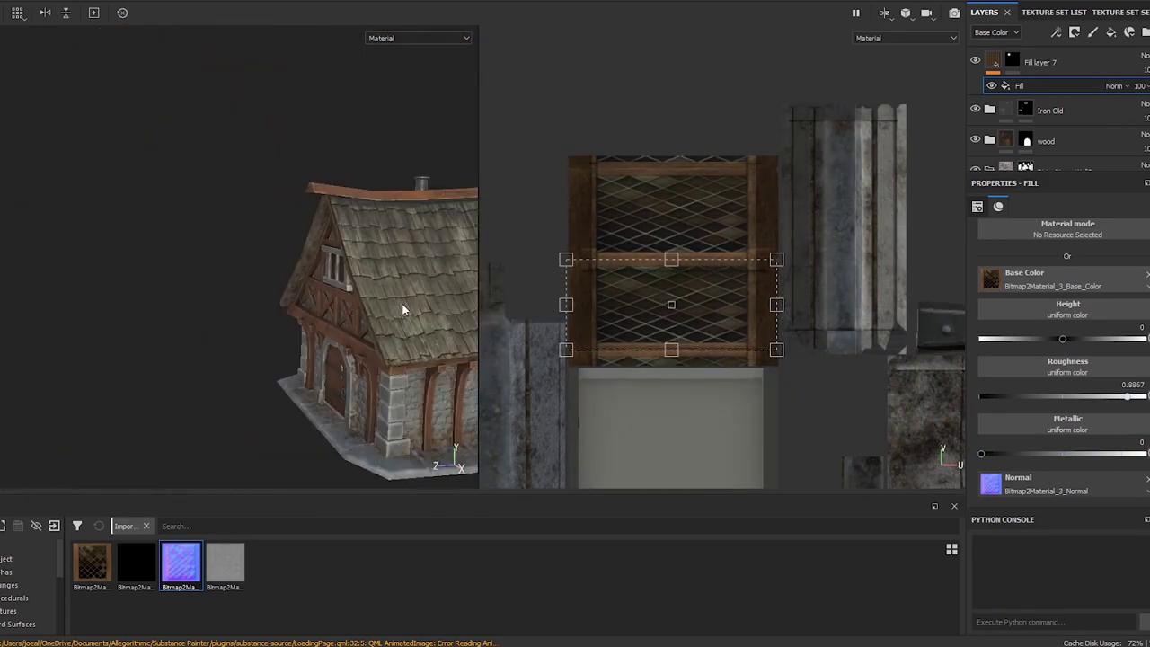
scroll(688, 123, down, 3)
click(1043, 68)
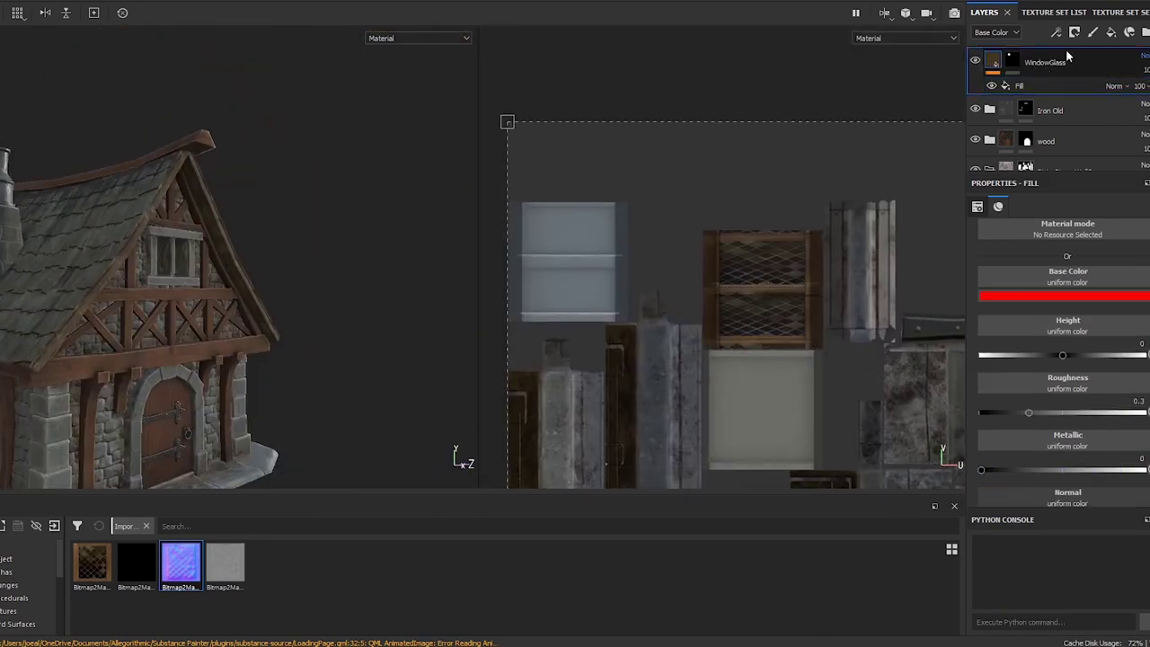
- Duplicate WindowGlass and stretch its glass texture to cover the lower window
right_click(1067, 58)
click(1073, 314)
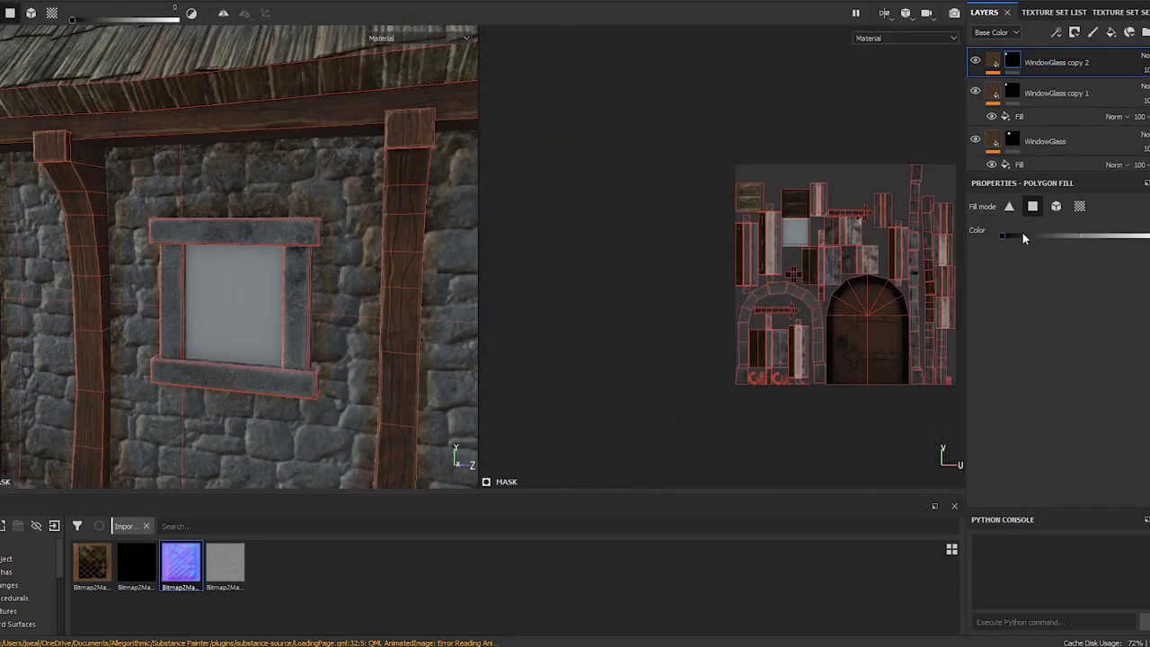
drag(699, 148, 699, 129)
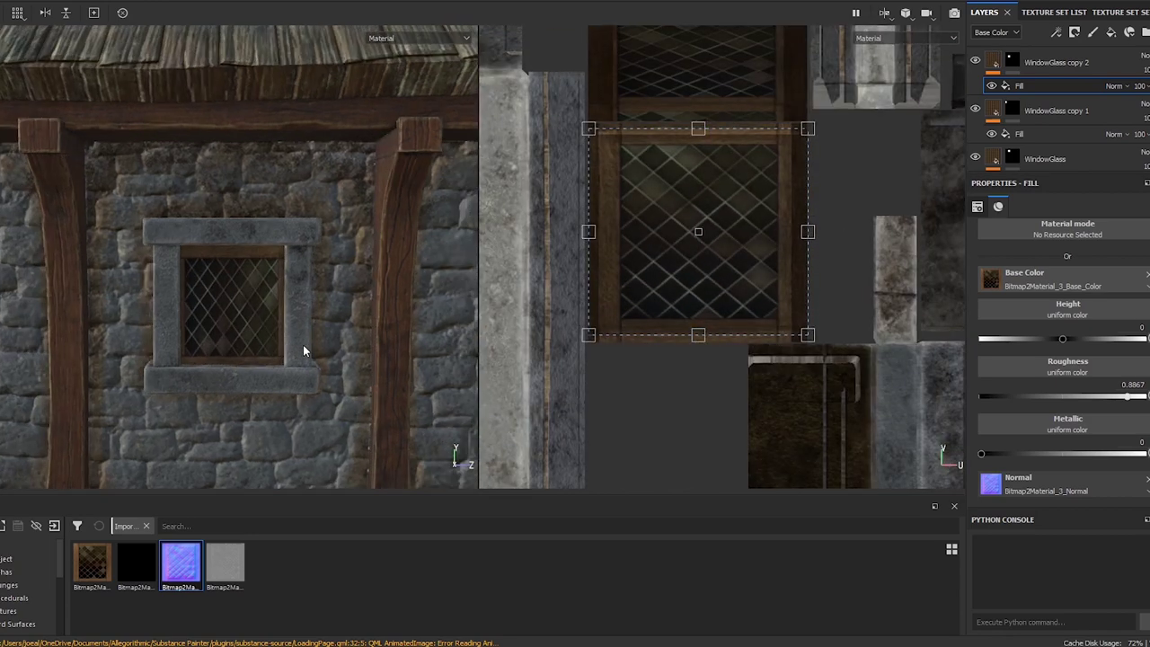
drag(588, 233, 574, 231)
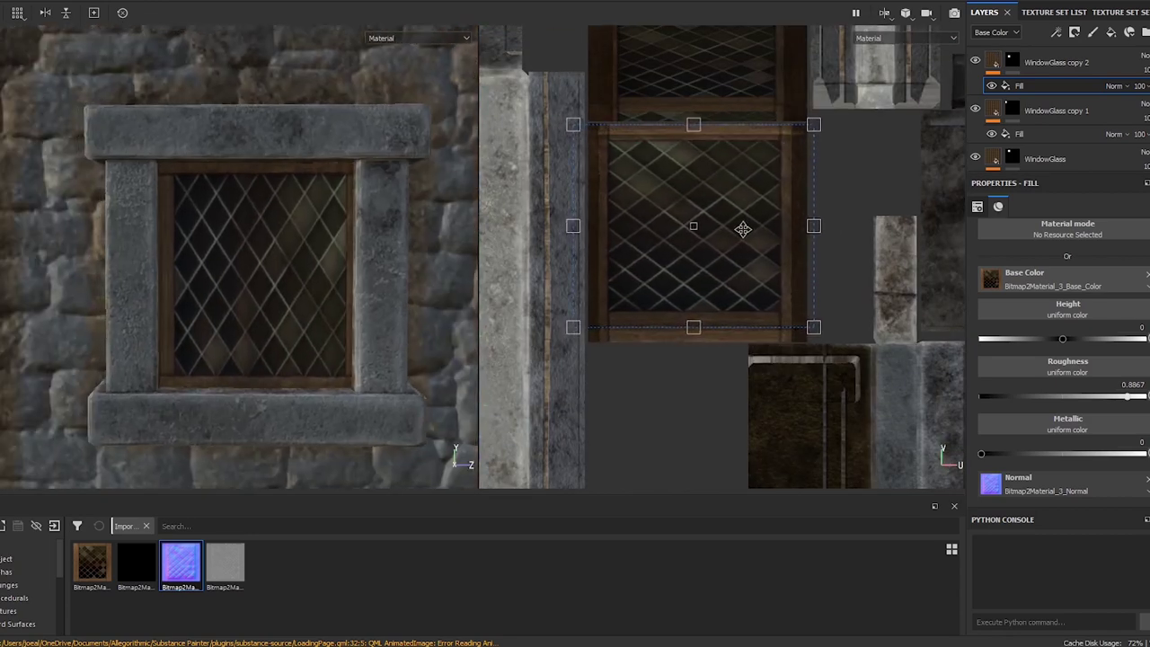
drag(727, 198, 722, 198)
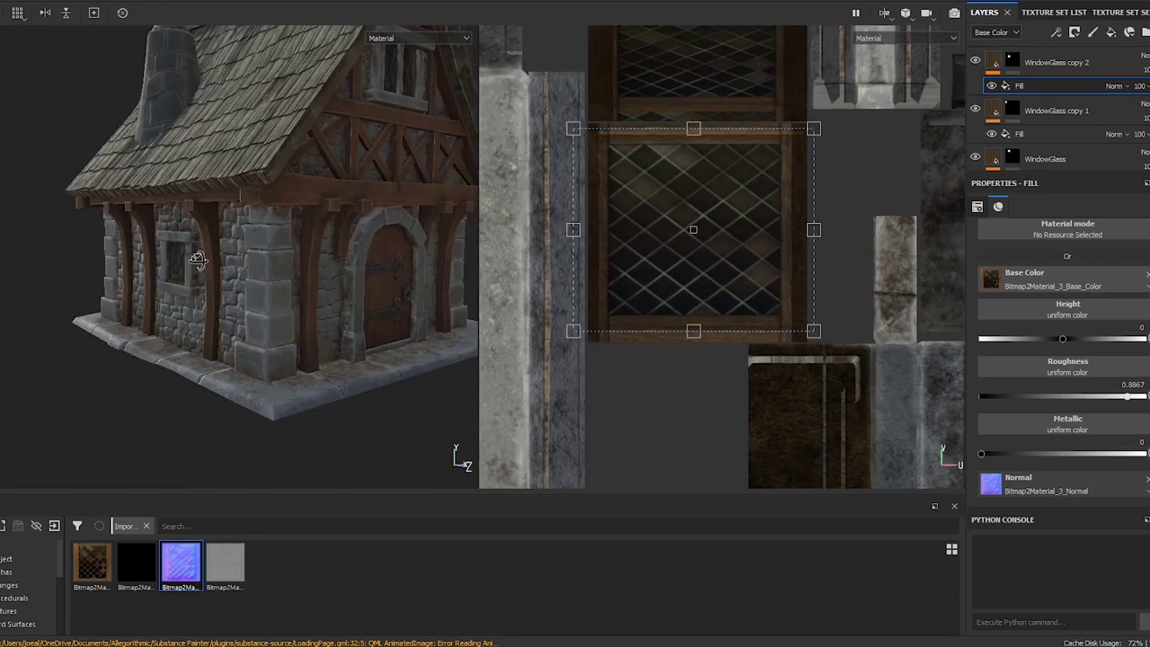
- Check the whole house and save the project with Ctrl+S
alt+drag(188, 267, 419, 188)
alt+right_drag(419, 188, 355, 176)
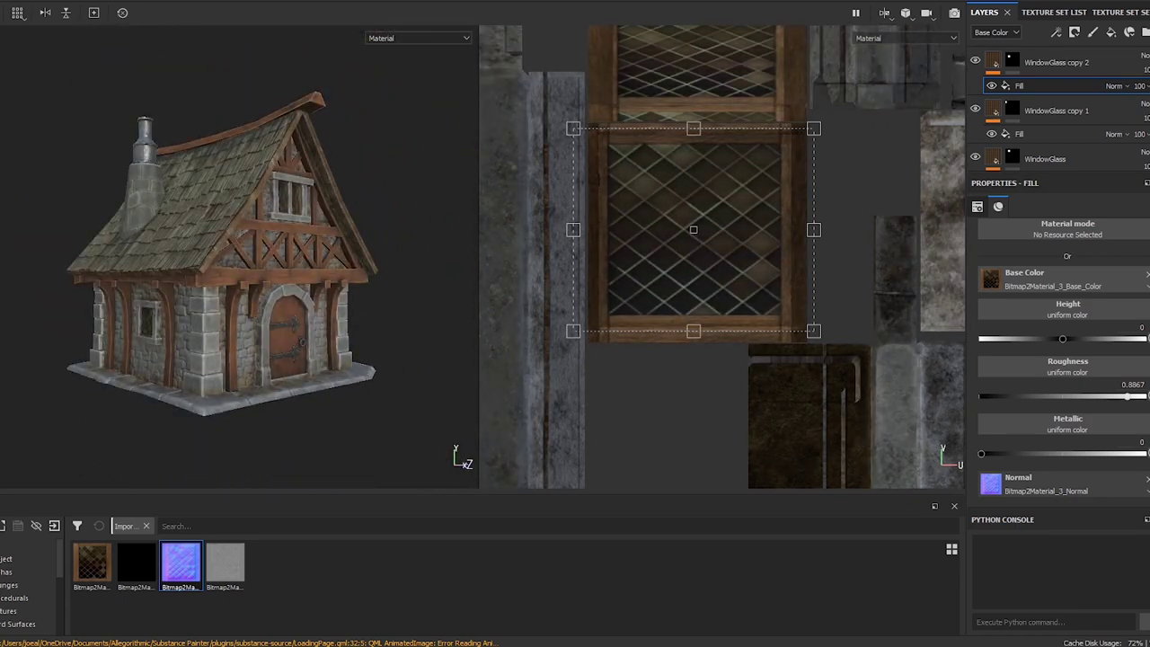
key(ctrl+s)
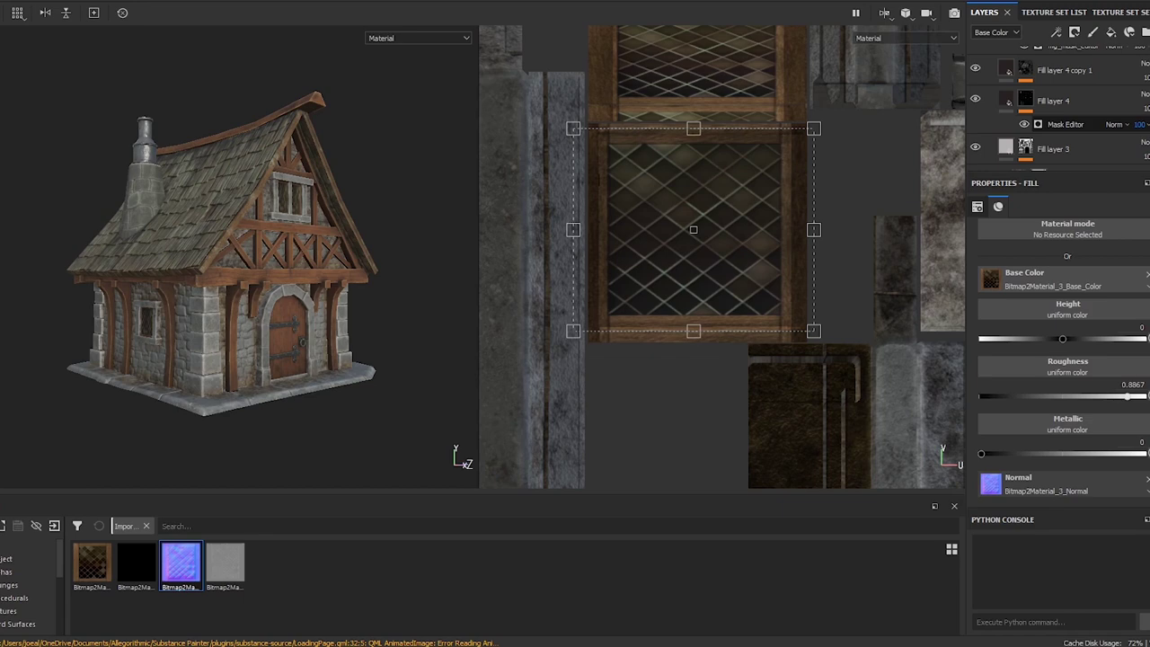
- Create a UnityText folder and set it as the texture export output directory
click(17, 13)
click(35, 226)
key(alt+Tab)
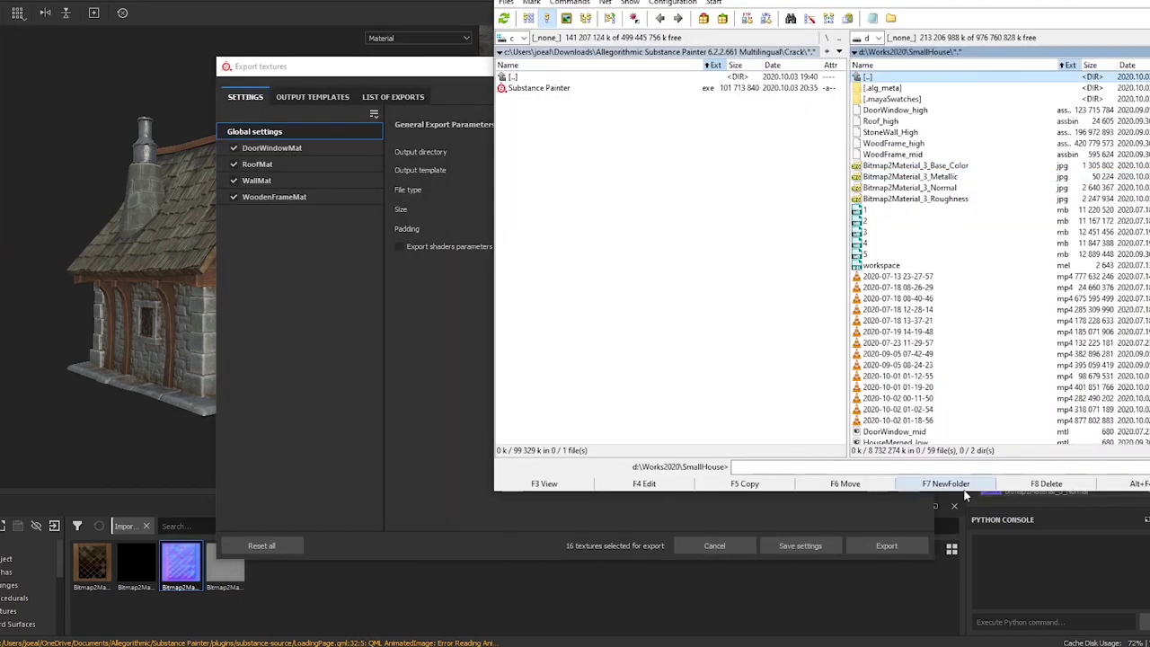
click(945, 483)
text(UnityText)
key(Return)
key(alt+Tab)
click(688, 151)
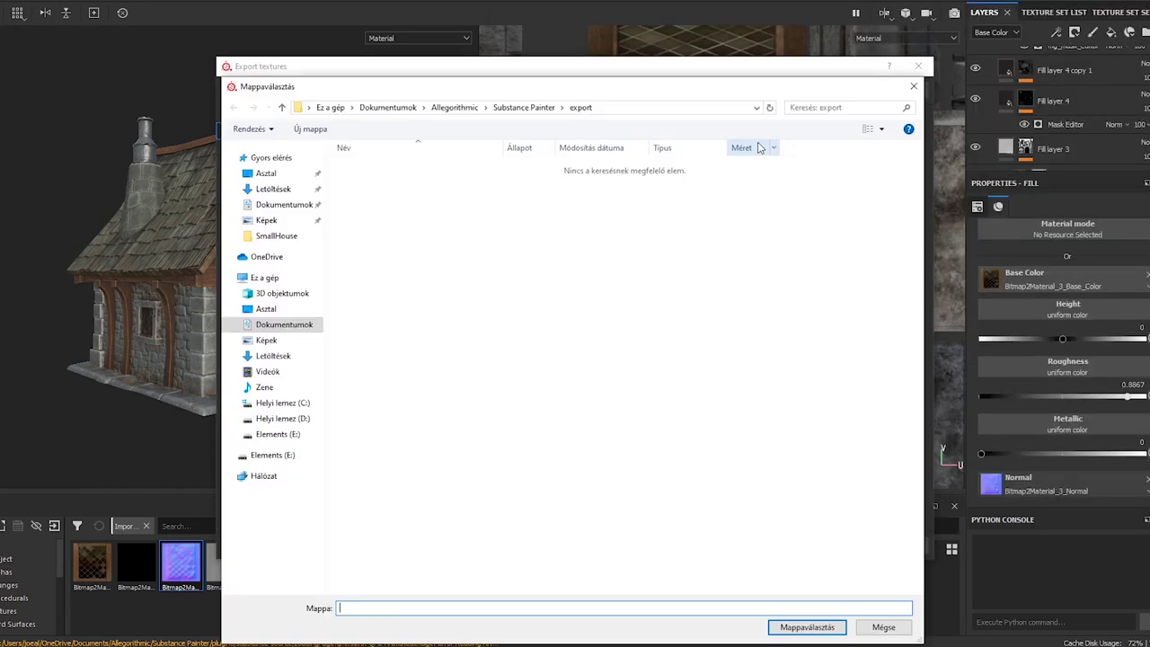
click(804, 626)
- Set export size to 2048, keeping Dilation infinite padding
click(660, 209)
click(575, 256)
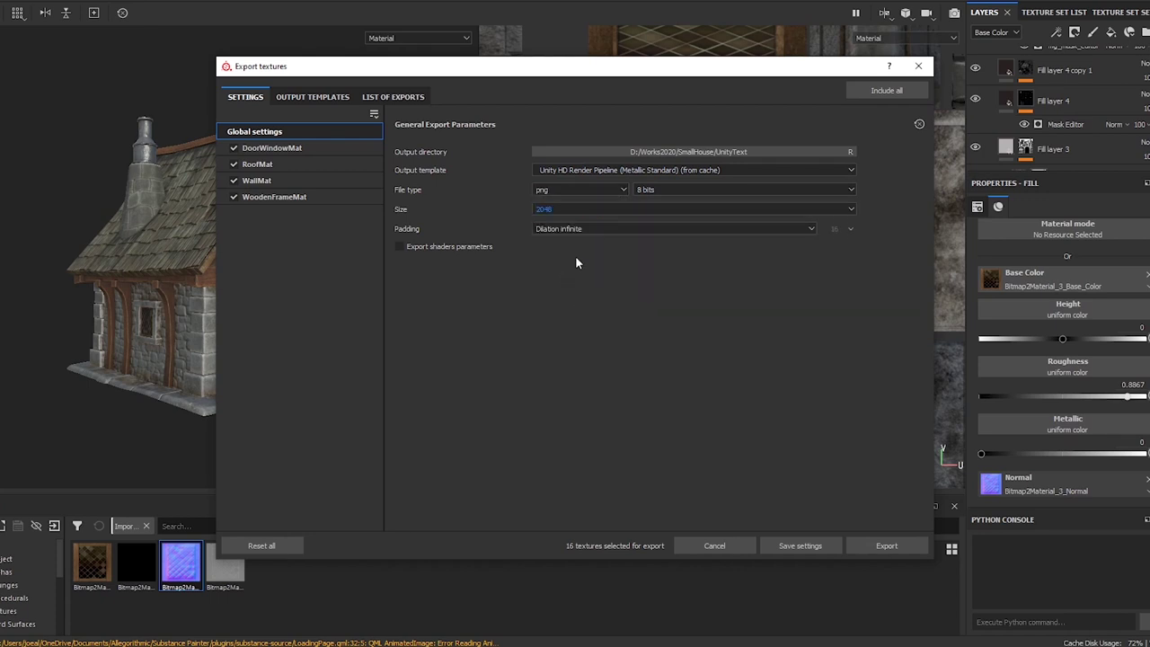
click(813, 227)
click(812, 227)
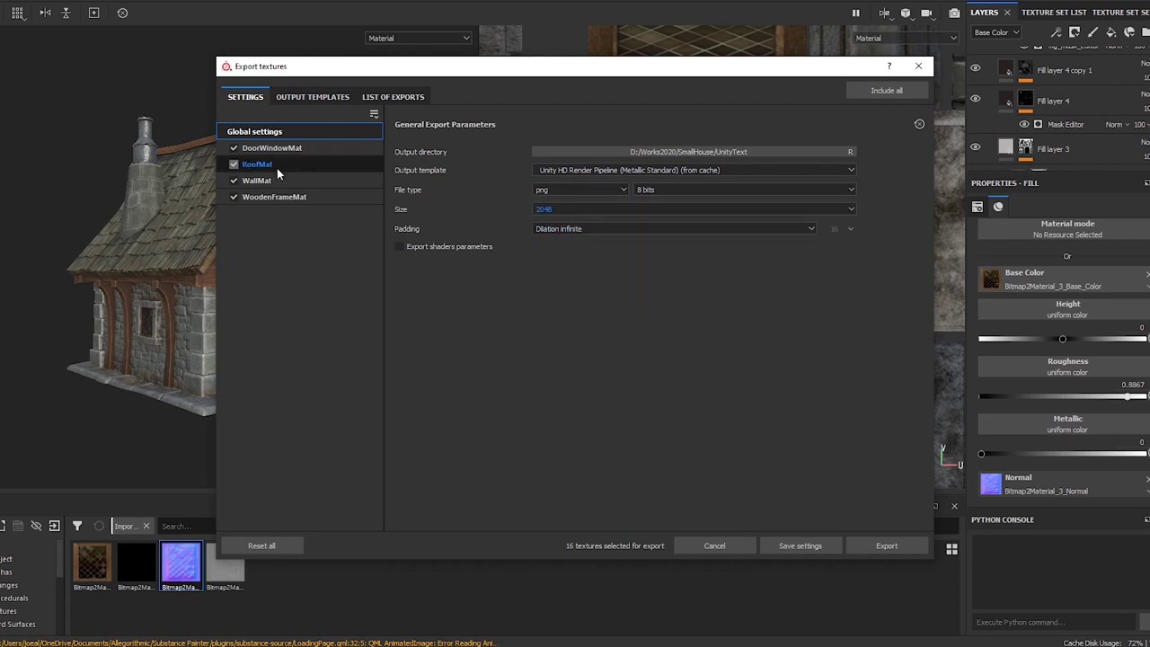
- Review the output template presets, pick a template, and start the export
click(311, 96)
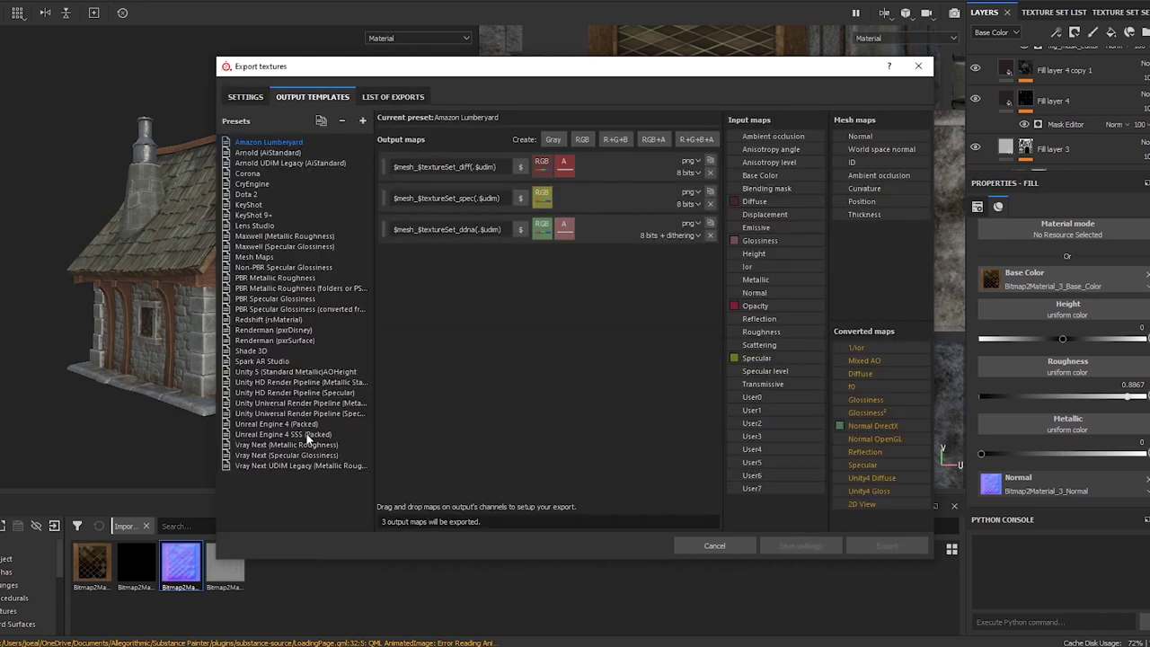
click(176, 381)
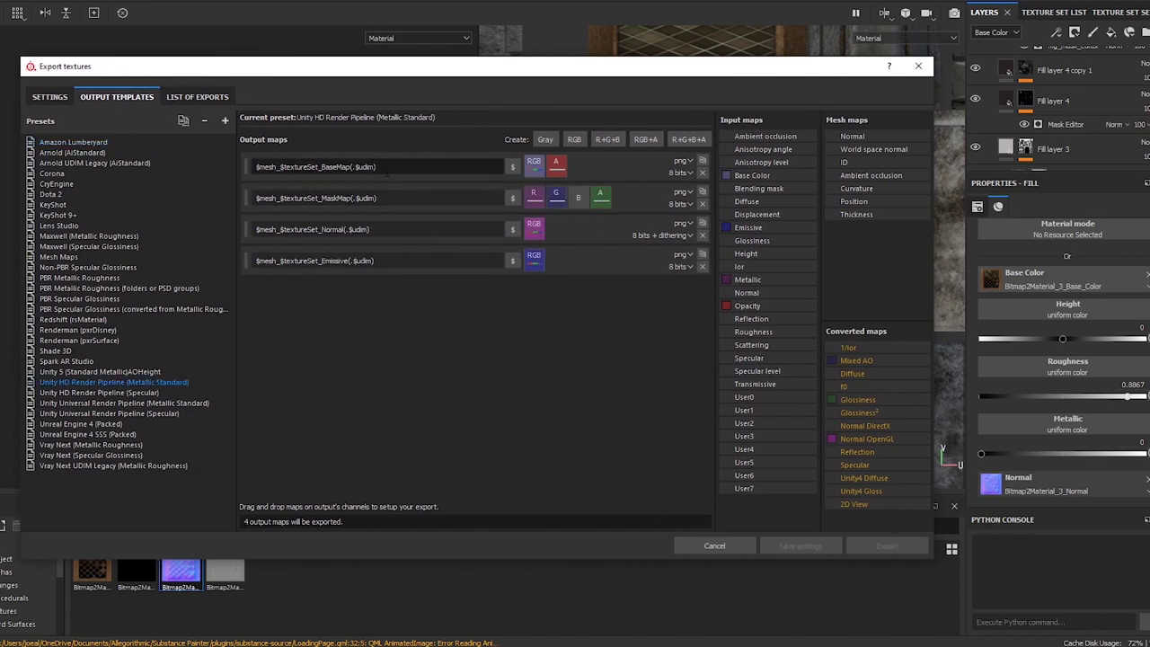
click(49, 96)
click(498, 170)
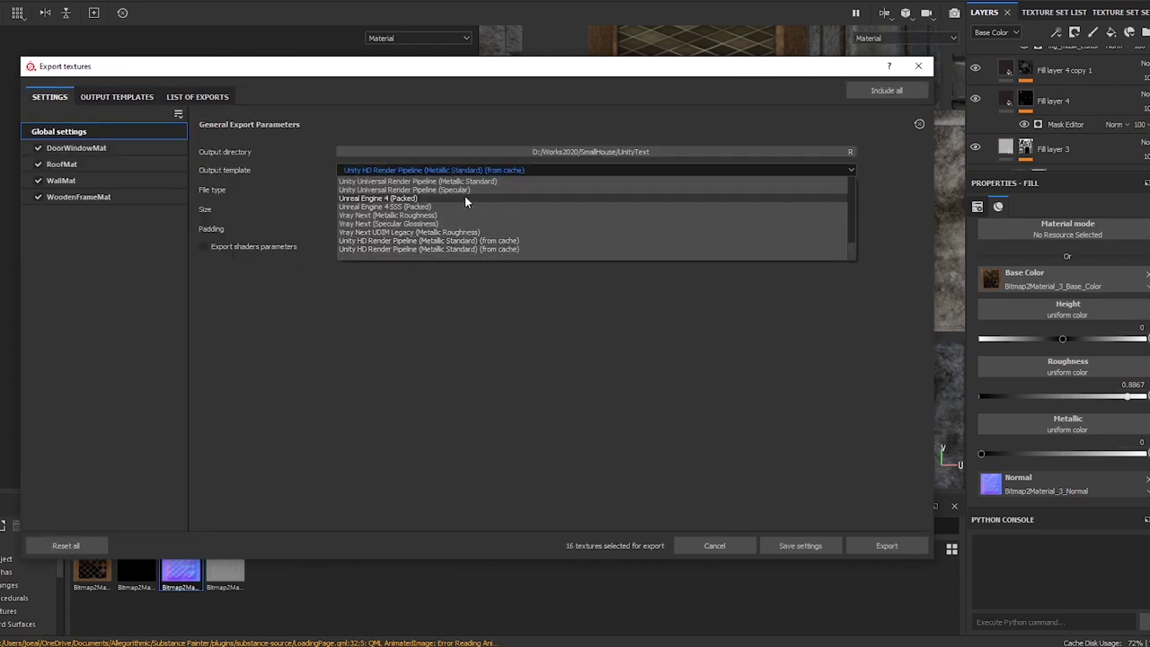
click(453, 255)
click(886, 546)
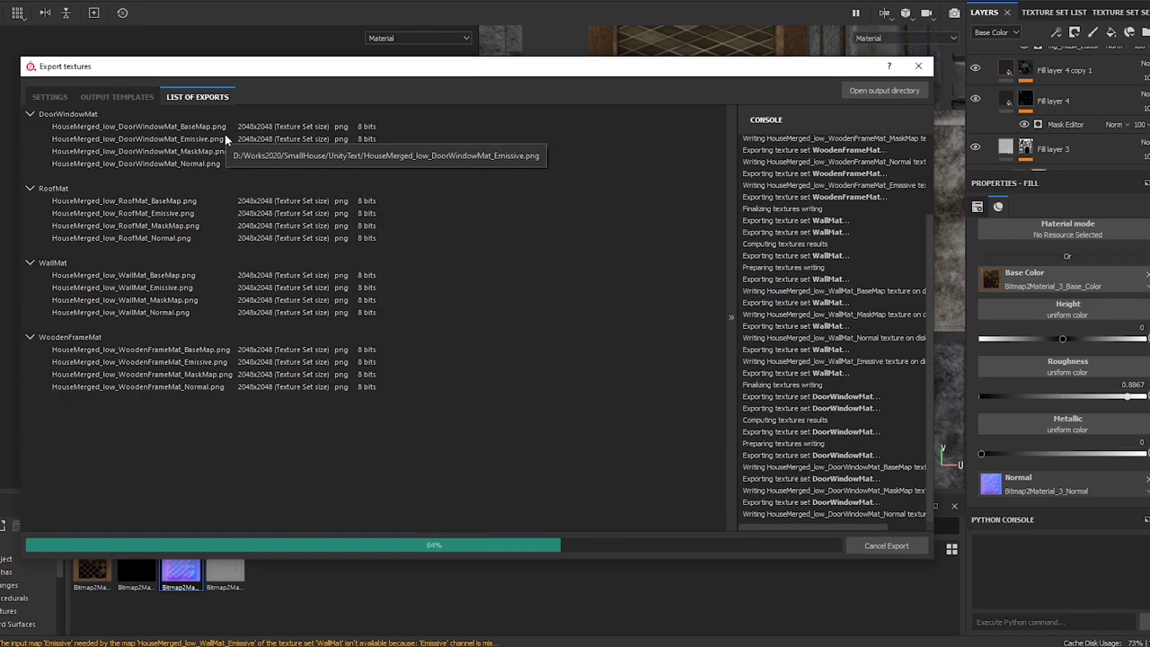
- Create a new export folder in the file manager and return to the export log
key(alt+Tab)
key(F7)
key(Return)
key(alt+Tab)
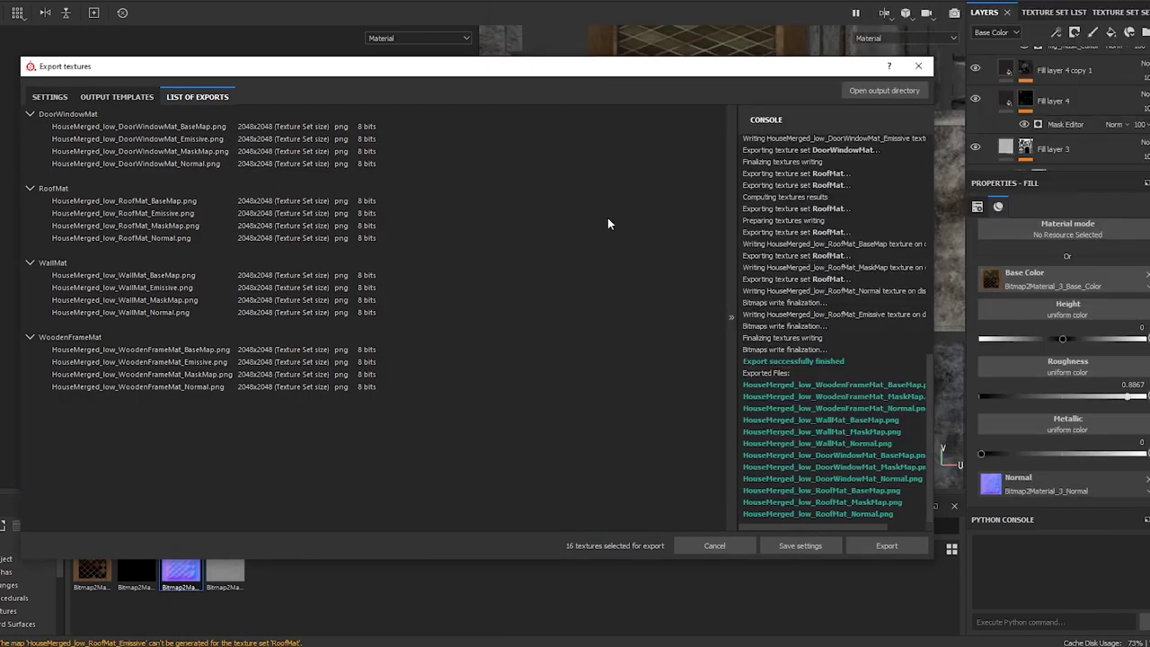
scroll(856, 364, up, 5)
scroll(839, 331, up, 5)
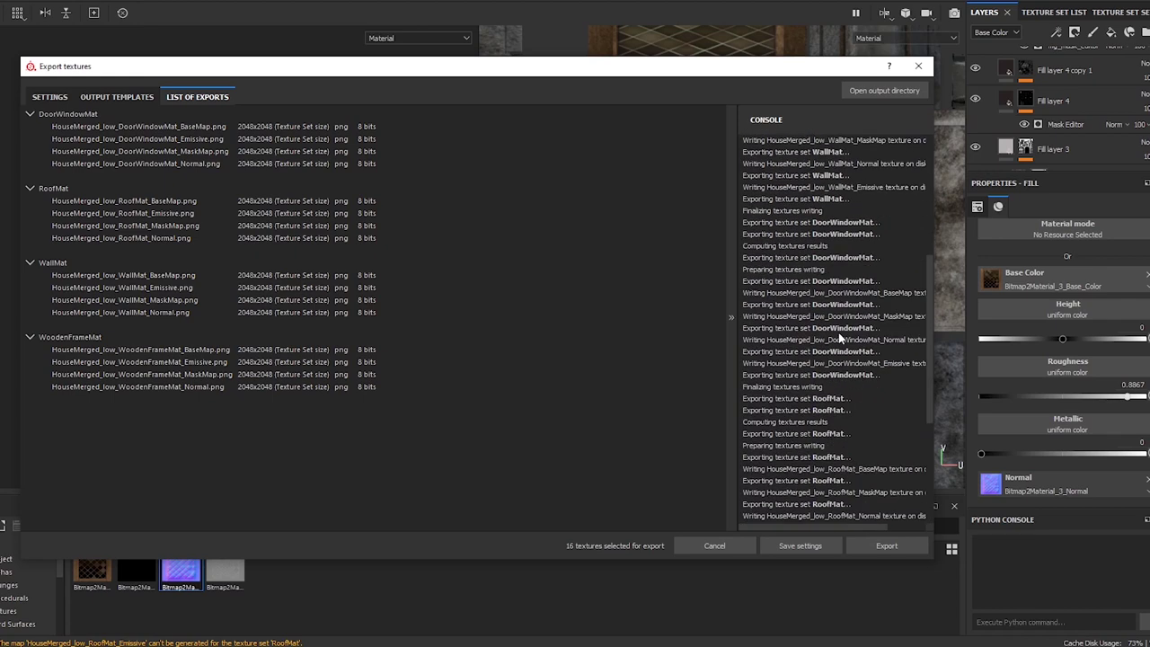
- Re-export the textures with the Unreal Engine 4 (Packed) template into the new folder
click(50, 96)
click(496, 170)
click(454, 197)
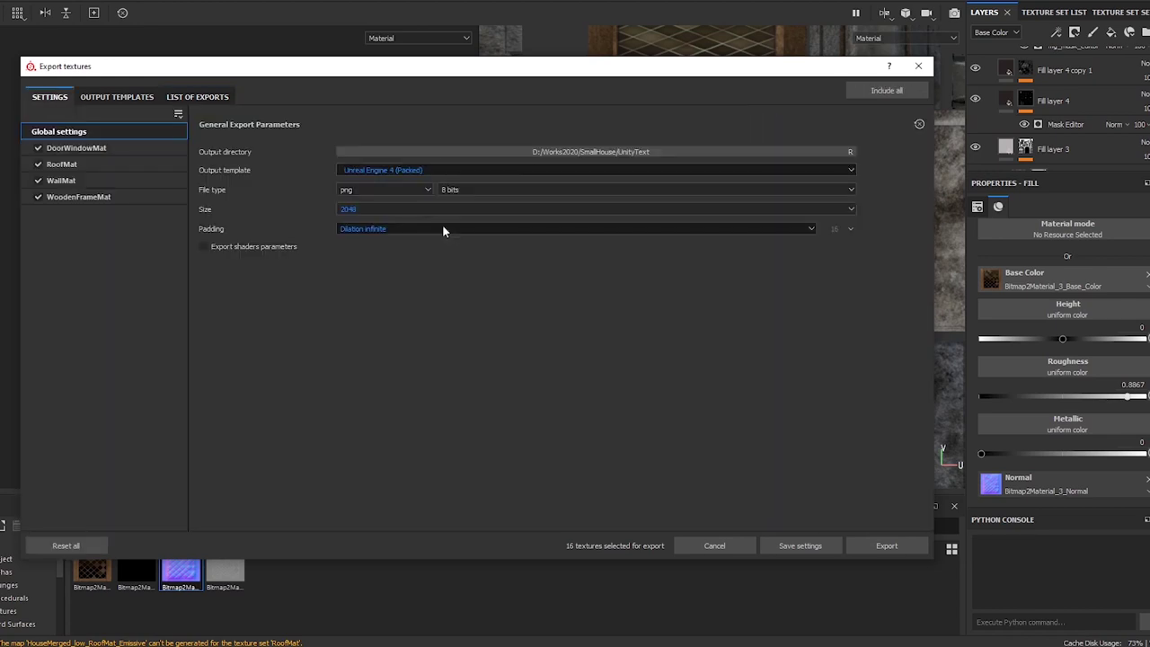
click(116, 96)
click(49, 97)
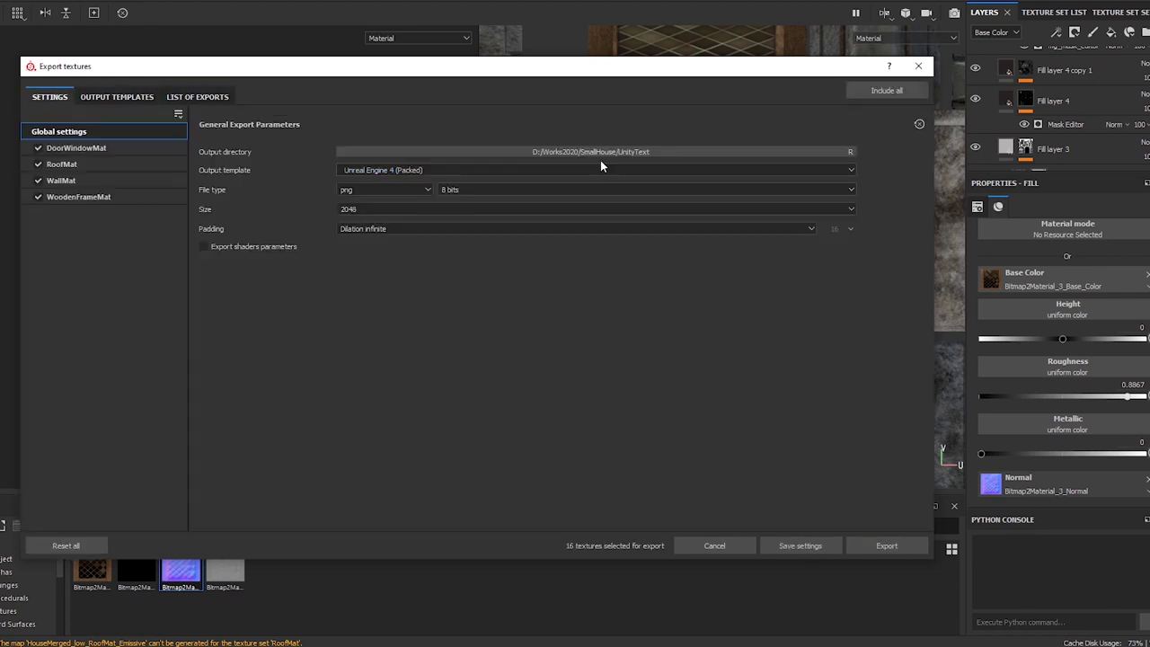
click(601, 155)
key(Return)
click(885, 545)
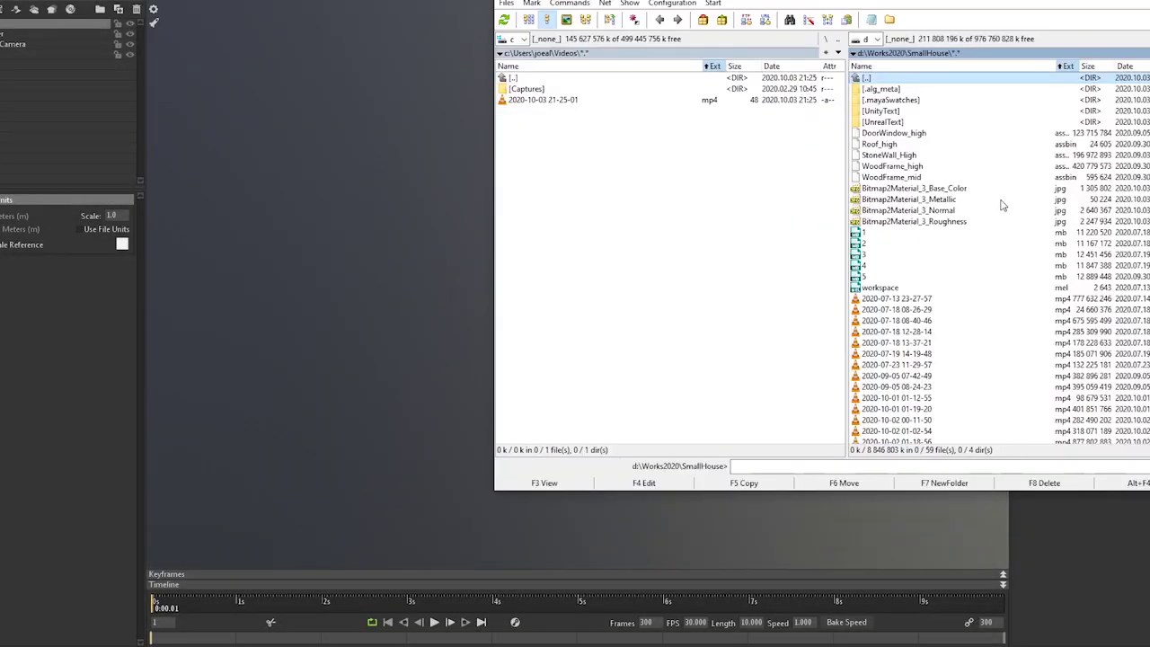
- Load HouseMerged_low into Toolbag, add an Unreal 4 template material, and select lambert4SG
scroll(981, 207, down, 5)
drag(963, 308, 403, 320)
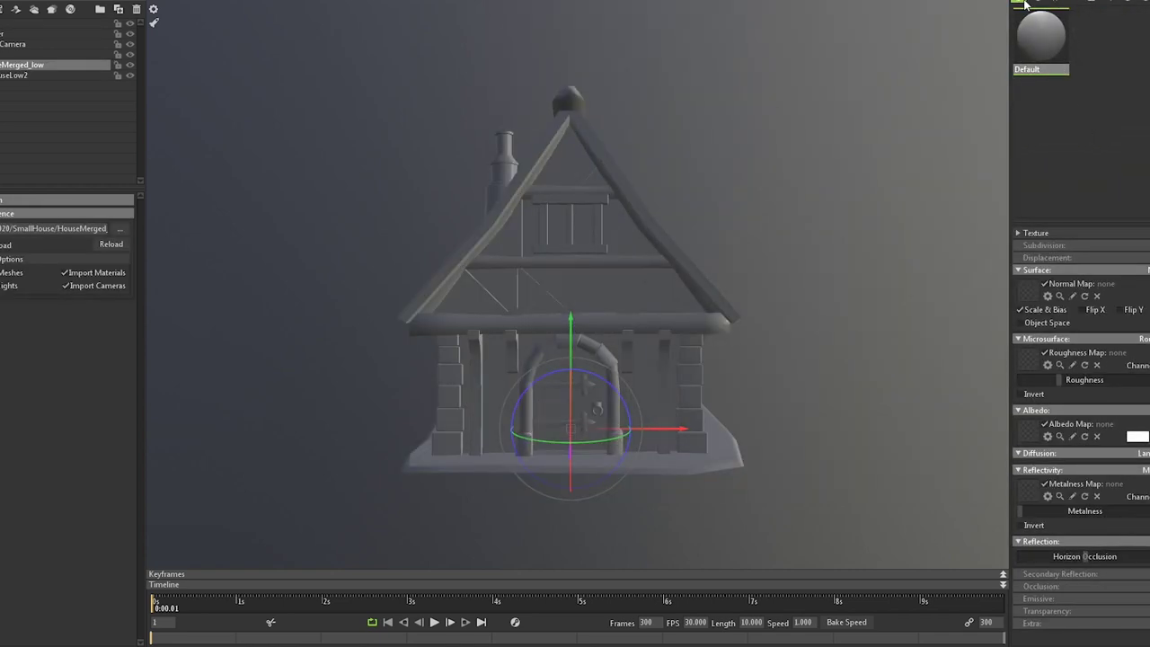
click(1078, 235)
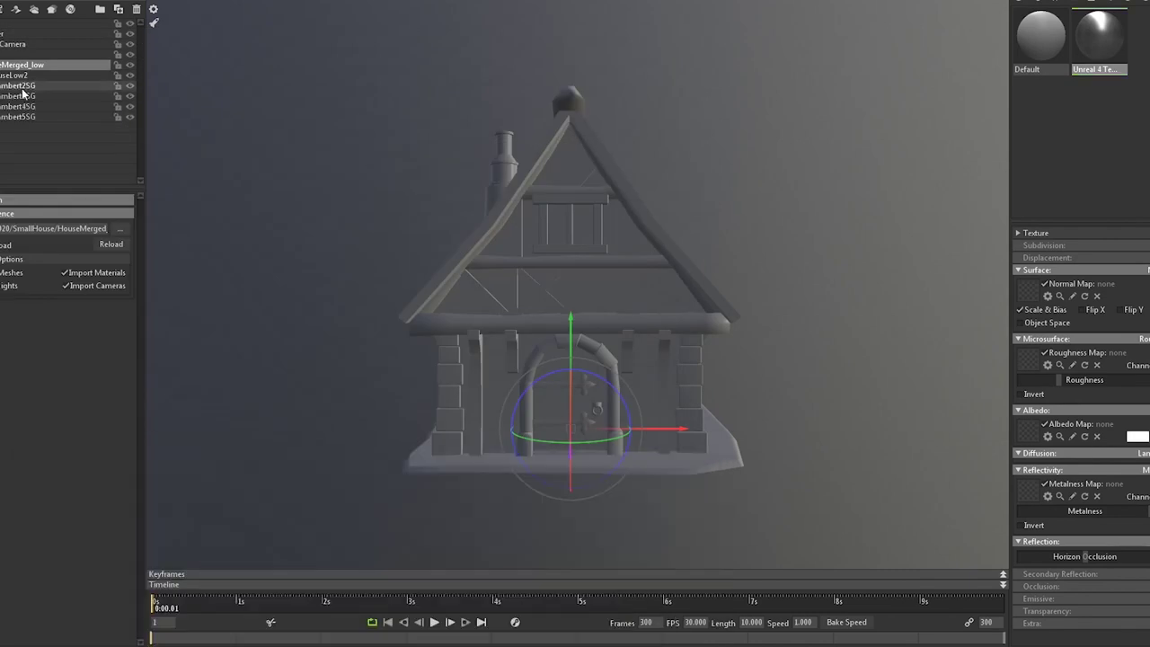
click(17, 106)
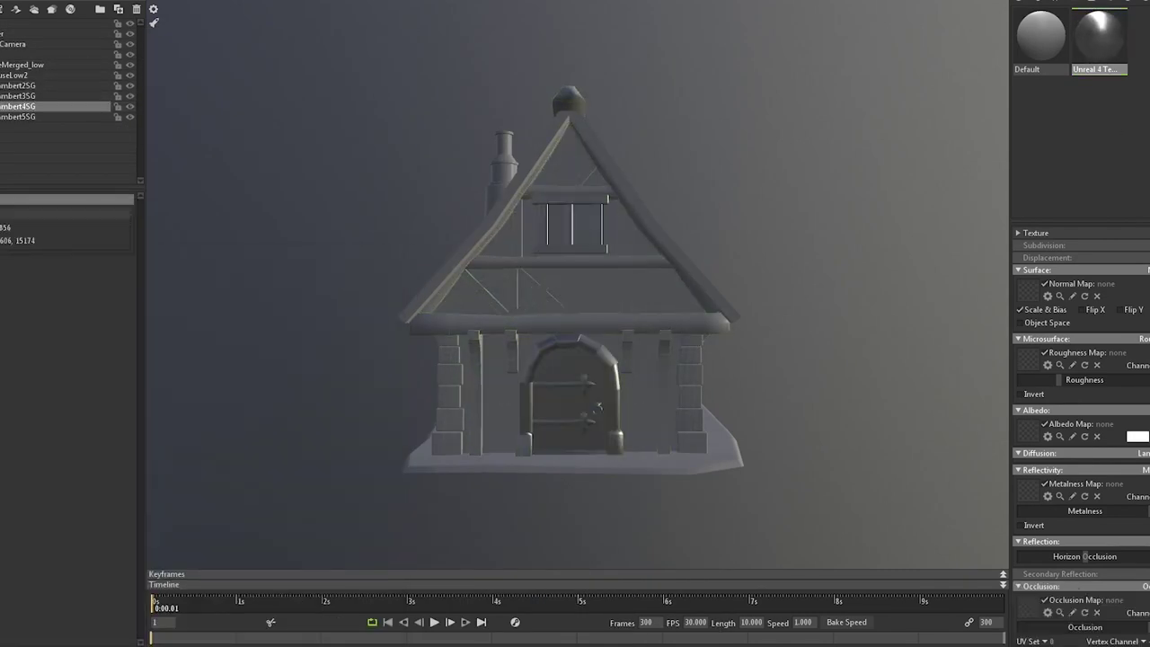
- Assign DoorWindowMat_BaseColor as the door material's albedo map
drag(135, 362, 1026, 434)
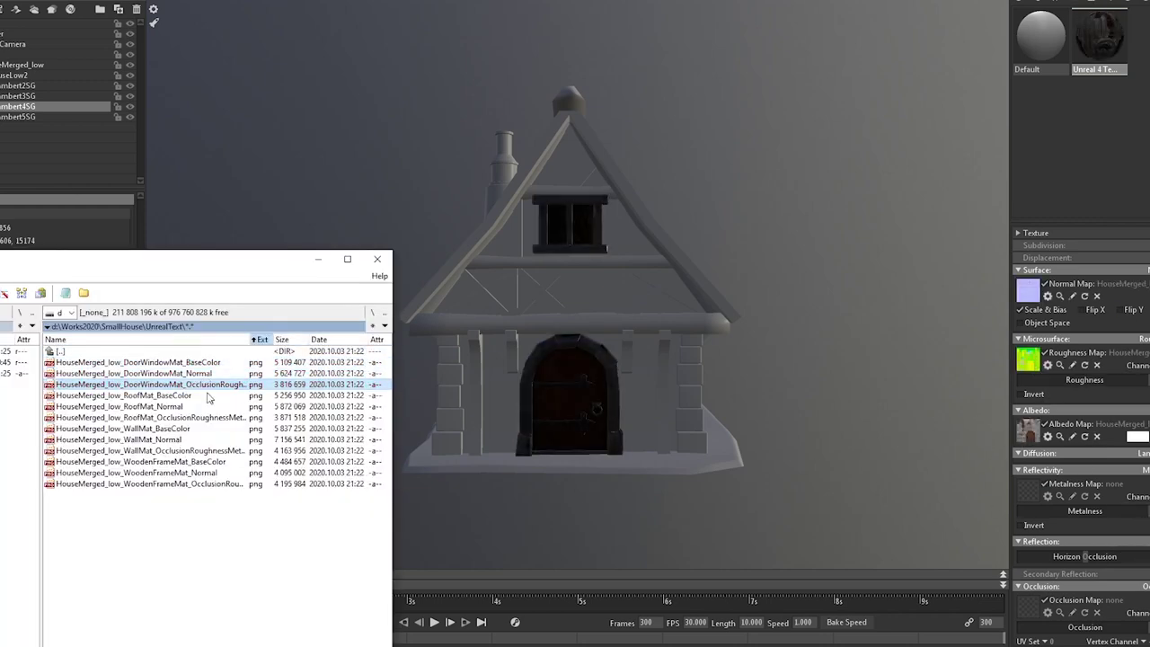
click(807, 382)
mouse_move(824, 260)
mouse_down()
mouse_move(899, 269)
mouse_move(940, 212)
mouse_up()
scroll(955, 285, up, 5)
scroll(940, 212, down, 5)
drag(641, 110, 827, 257)
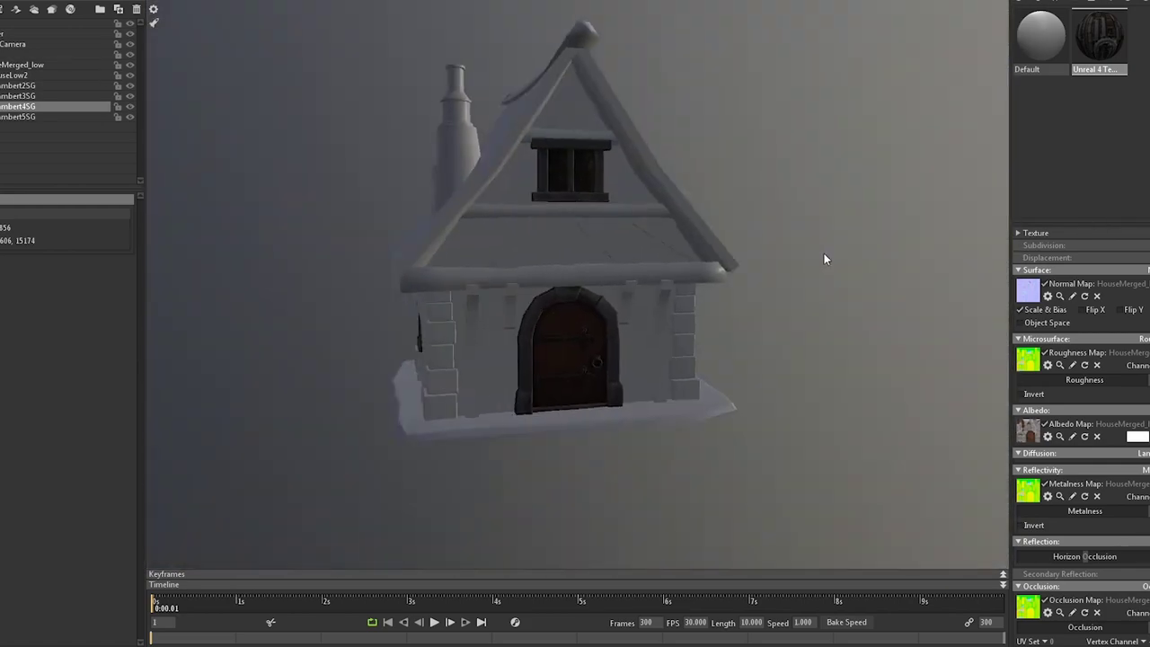
- Give the lambert5SG roof a new Unreal 4 material with the roof base colour as albedo
click(1055, 5)
click(1096, 133)
click(18, 117)
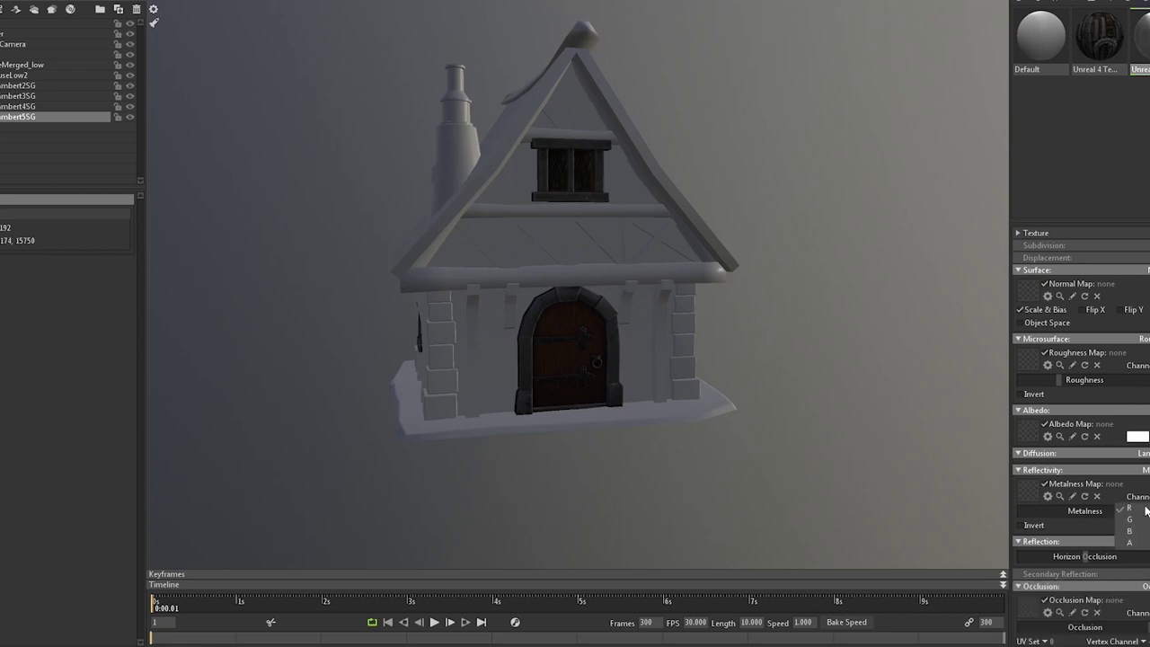
click(1145, 510)
key(alt+Tab)
mouse_move(179, 395)
mouse_down()
mouse_move(1027, 431)
mouse_move(960, 400)
mouse_move(425, 464)
mouse_up()
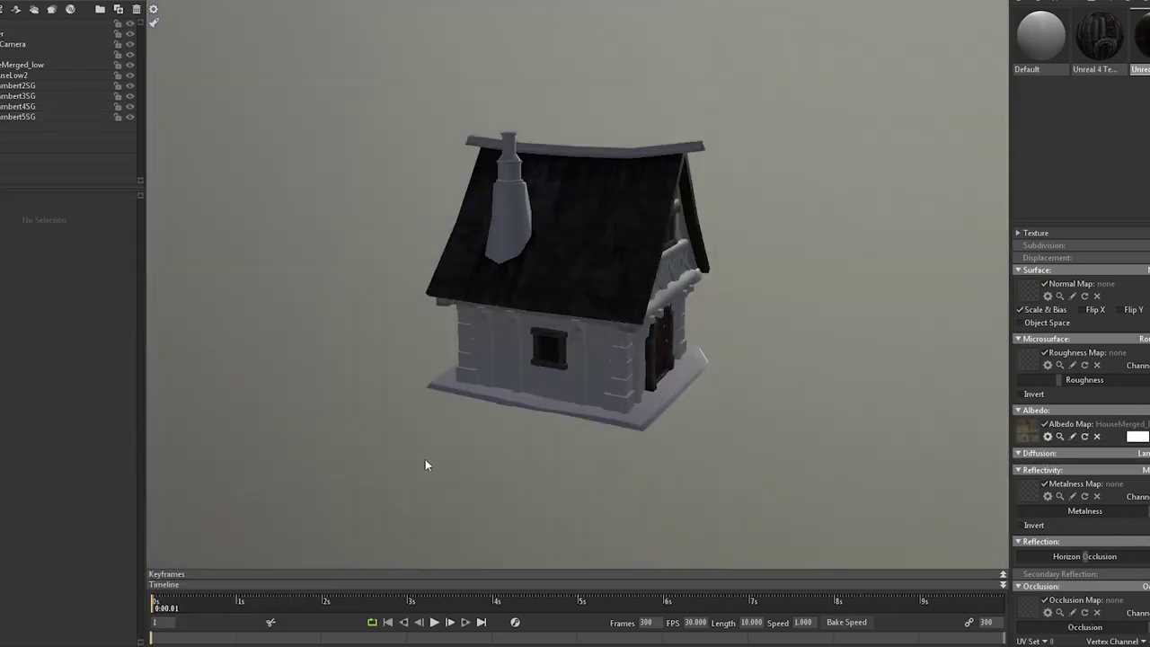
key(alt+Tab)
key(Down)
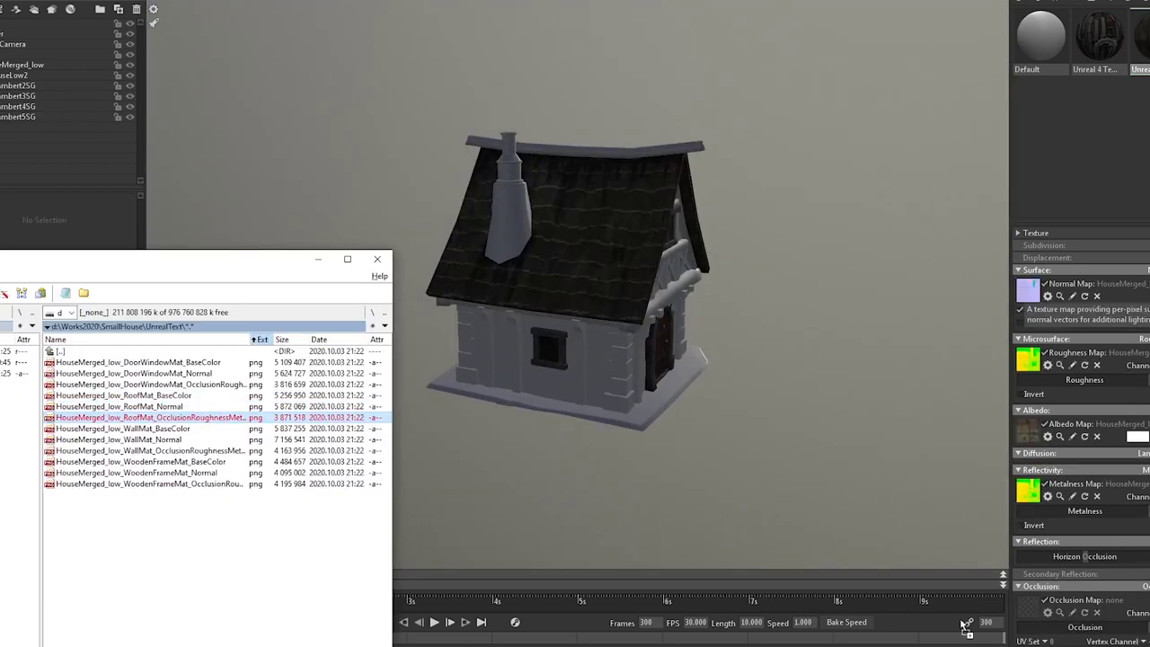
- Light the scene with the desert sky preset
click(381, 261)
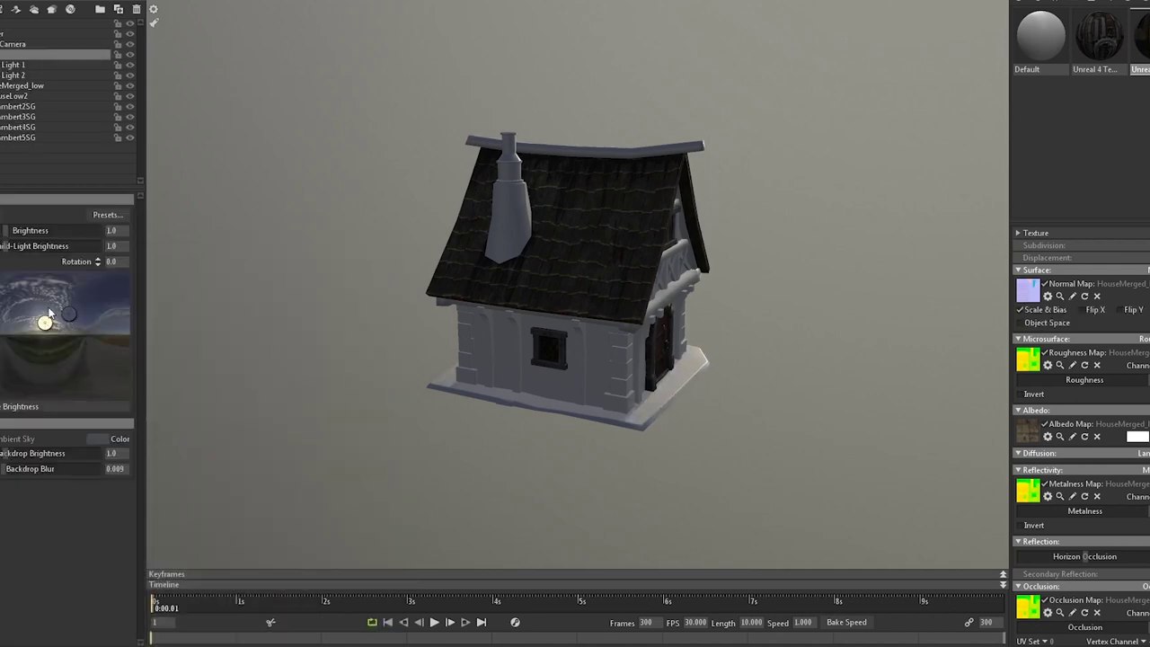
click(108, 215)
click(270, 488)
drag(899, 377, 793, 382)
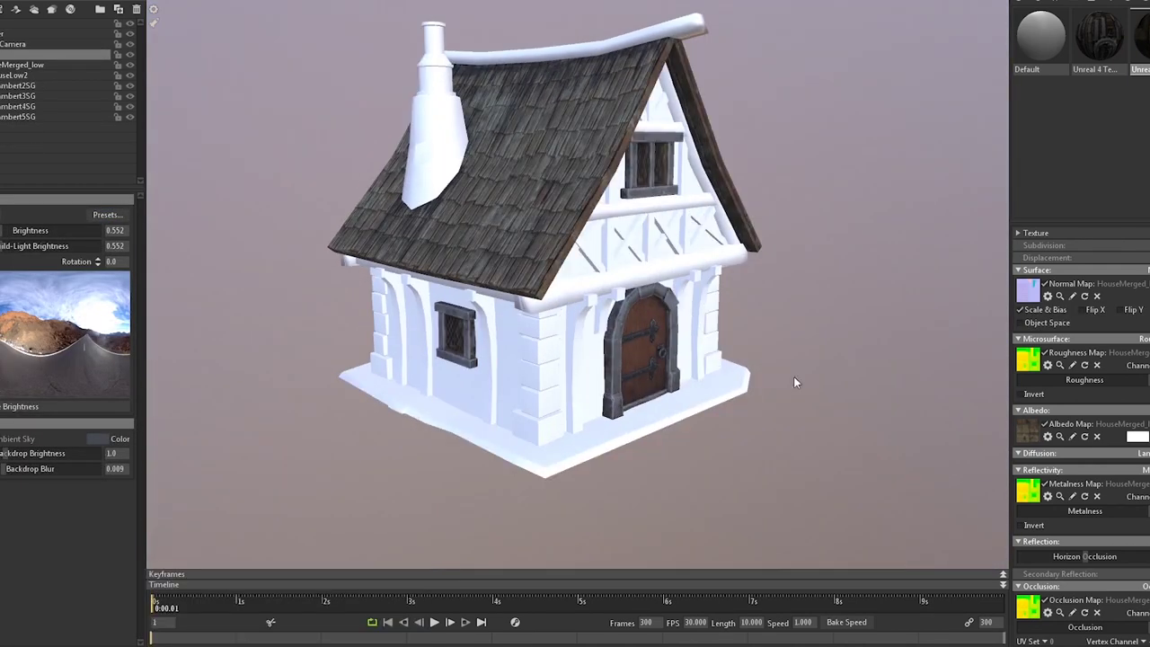
- Give lambert2SG walls an Unreal 4 material with WallMat base colour, normal and OcclusionRoughnessMetallic maps
click(38, 86)
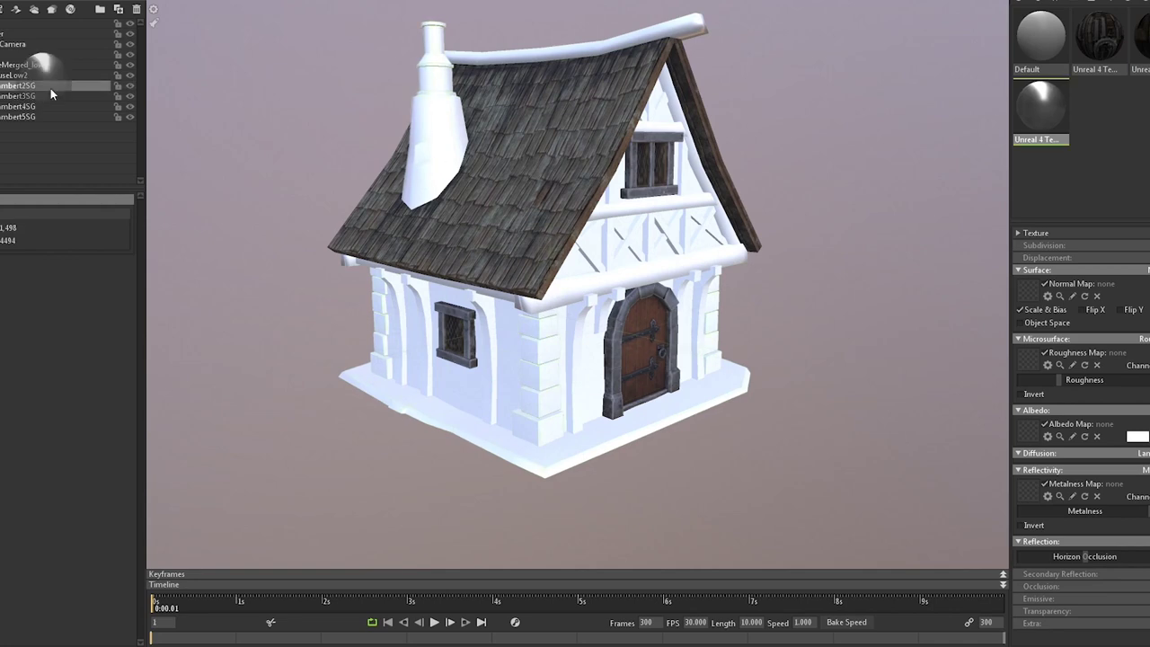
drag(50, 88, 50, 88)
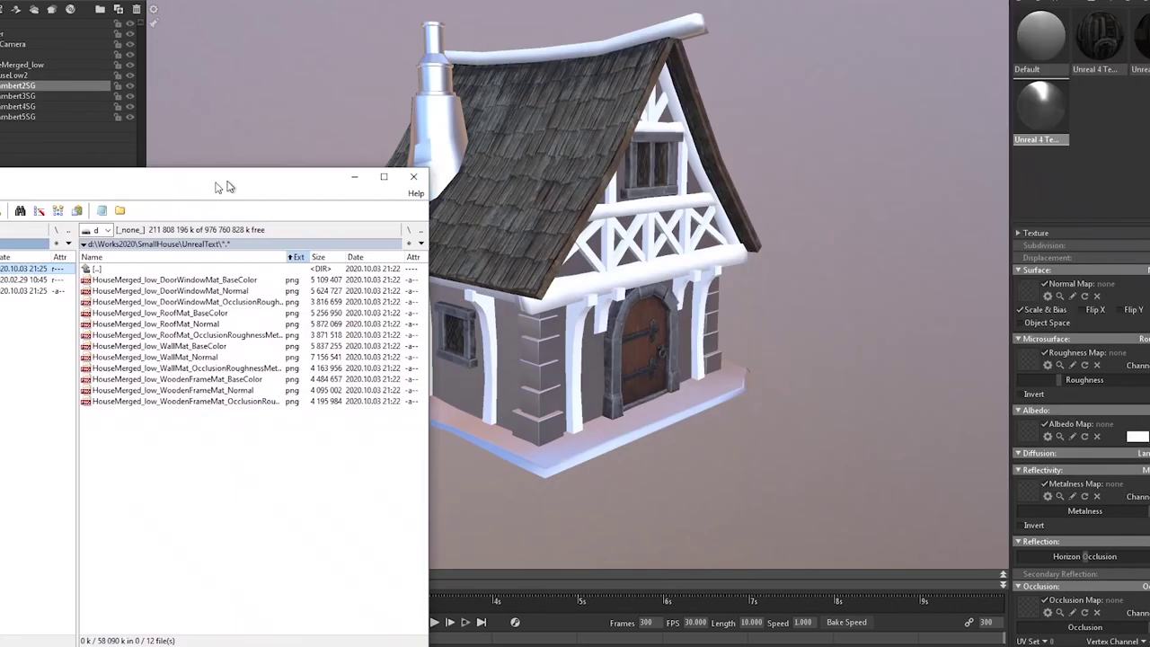
drag(54, 322, 629, 486)
drag(1032, 434, 1031, 433)
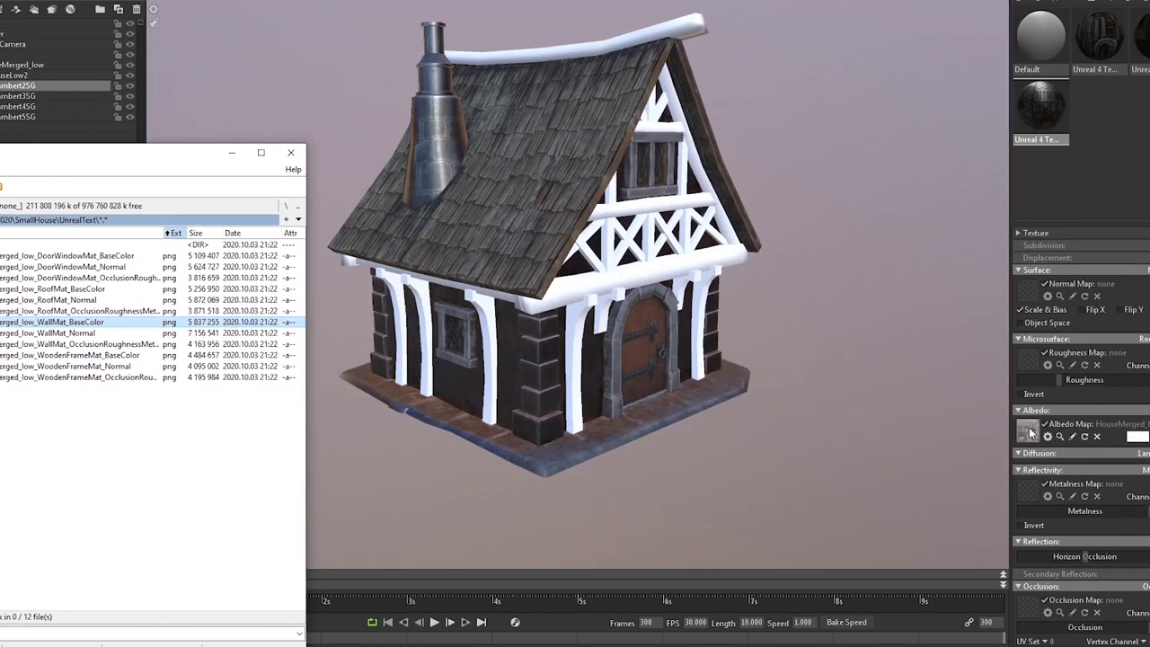
drag(1042, 306, 1029, 291)
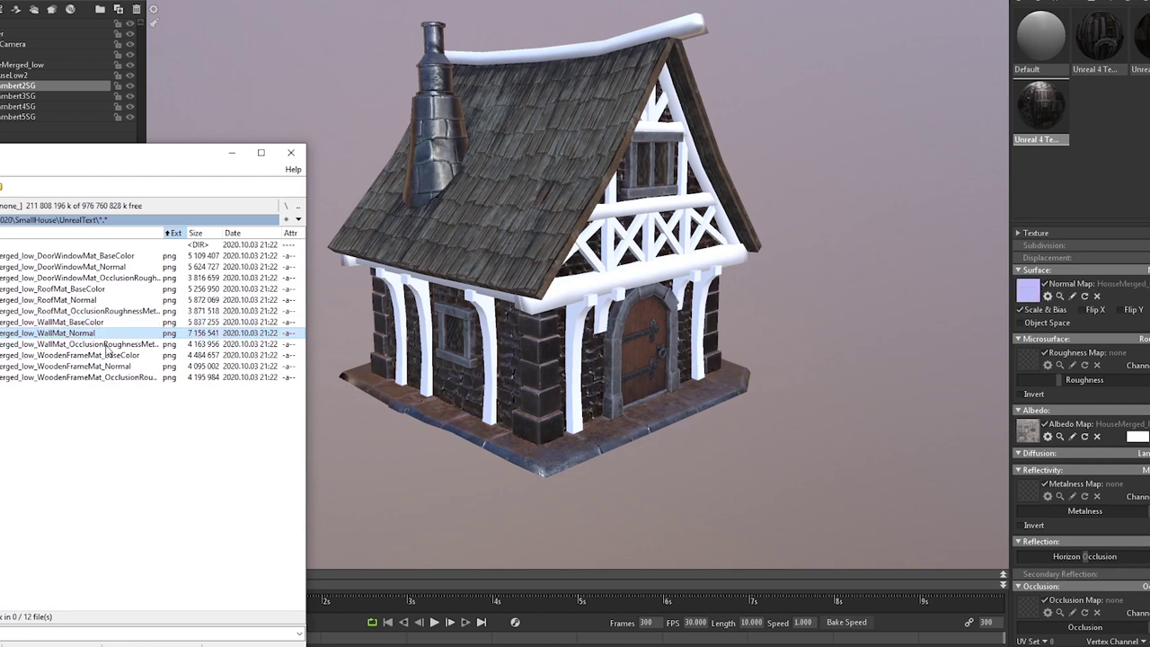
drag(54, 344, 1031, 611)
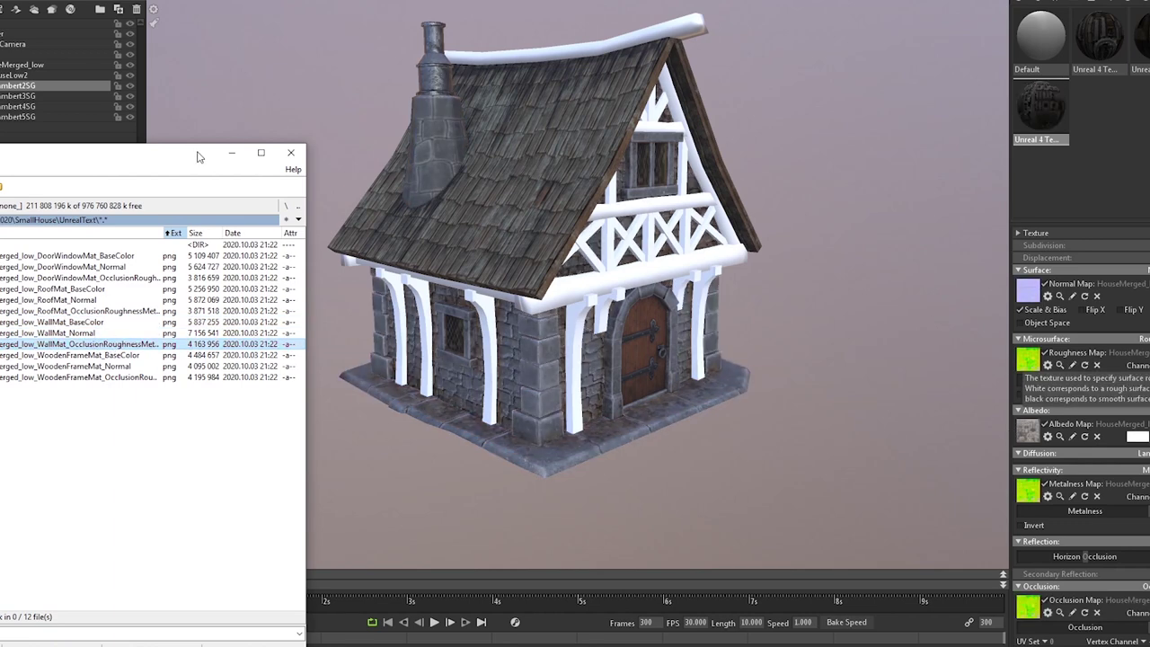
- Give lambert3SG timbers WoodenFrameMat base colour, normal and packed roughness maps, then close the file manager
drag(34, 96, 34, 96)
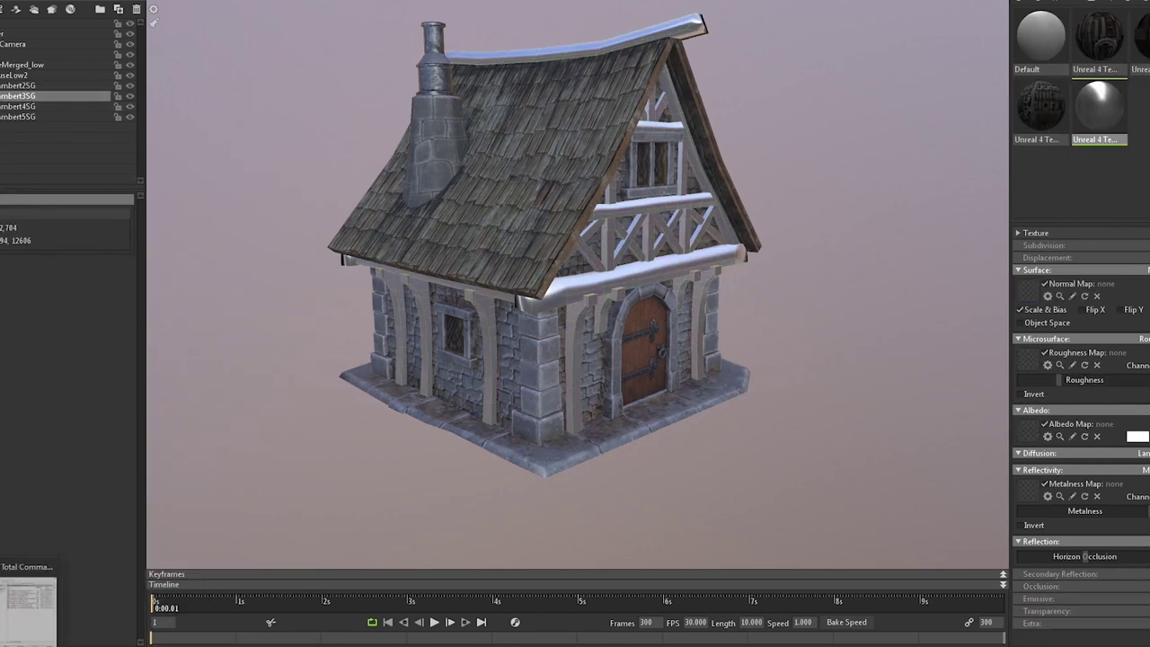
drag(72, 355, 1028, 431)
drag(72, 366, 991, 316)
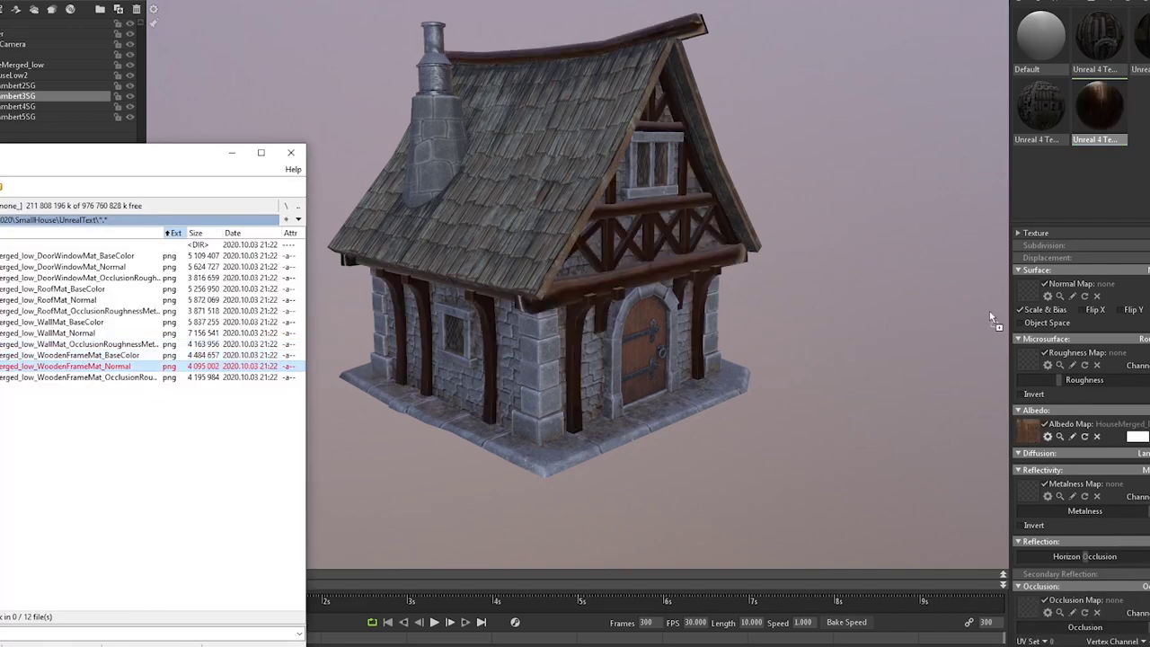
drag(1032, 361, 1029, 360)
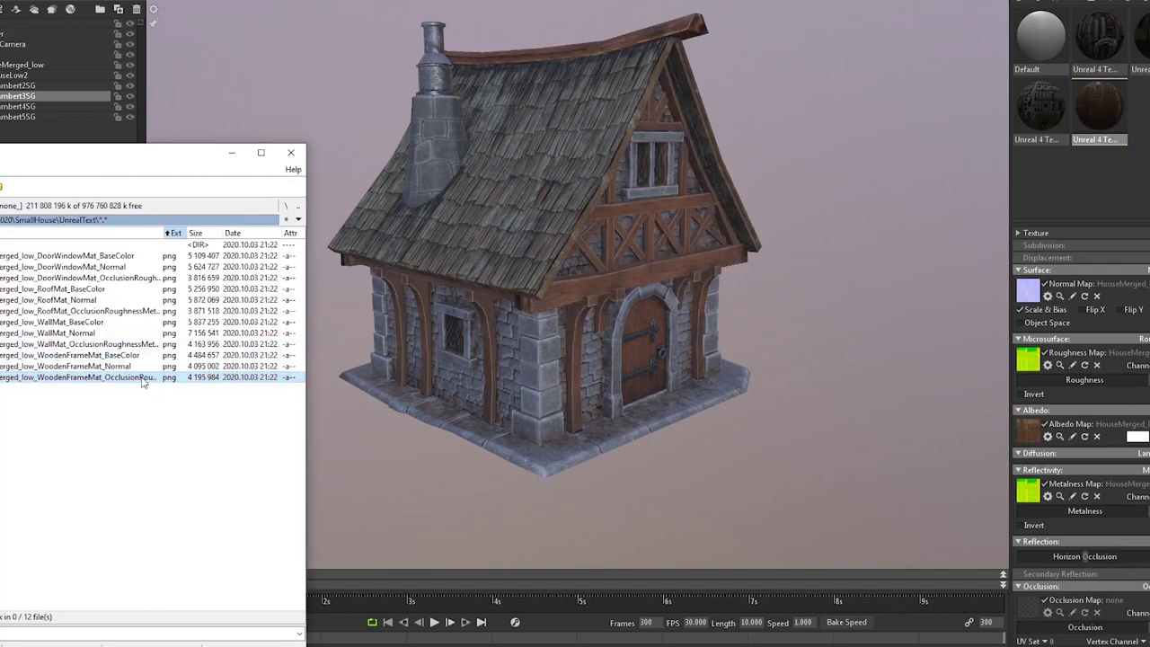
click(291, 154)
scroll(873, 451, up, 5)
scroll(764, 432, down, 5)
- Save the Toolbag scene
click(13, 5)
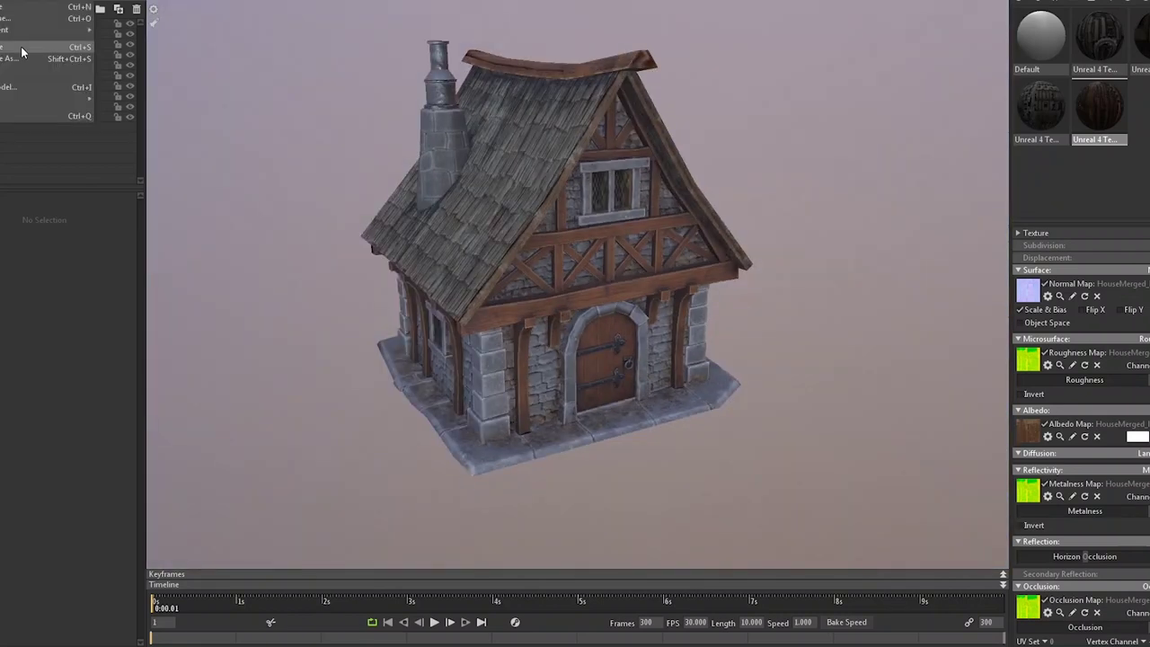
click(21, 52)
key(Return)
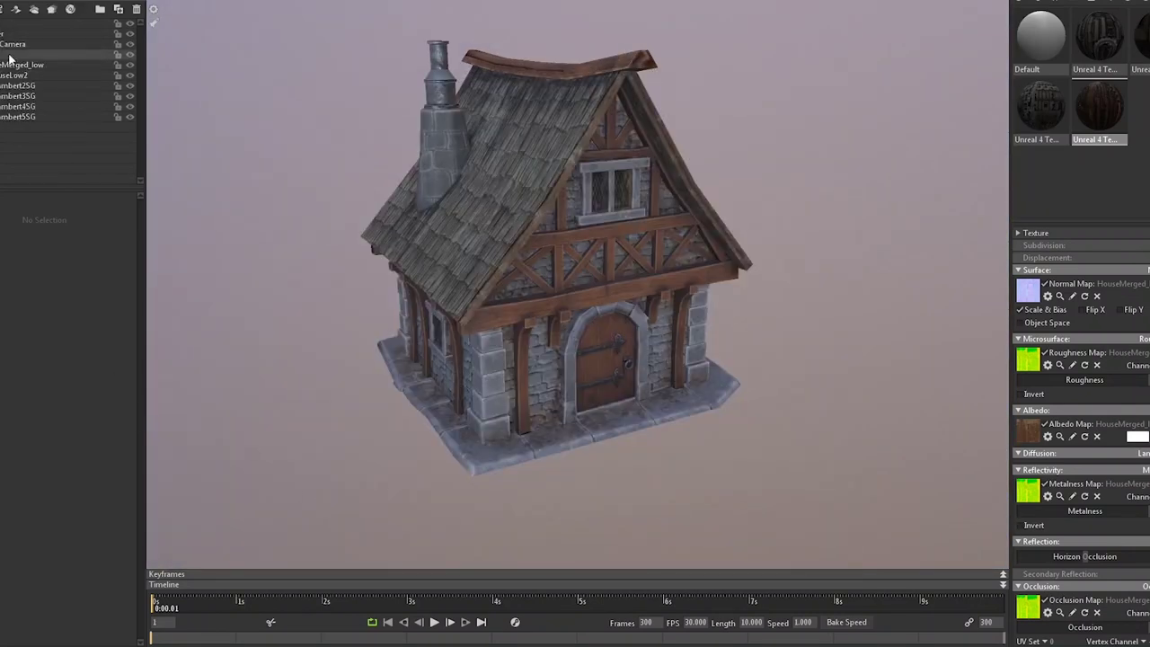
- Add a shadow catcher under the house
click(11, 65)
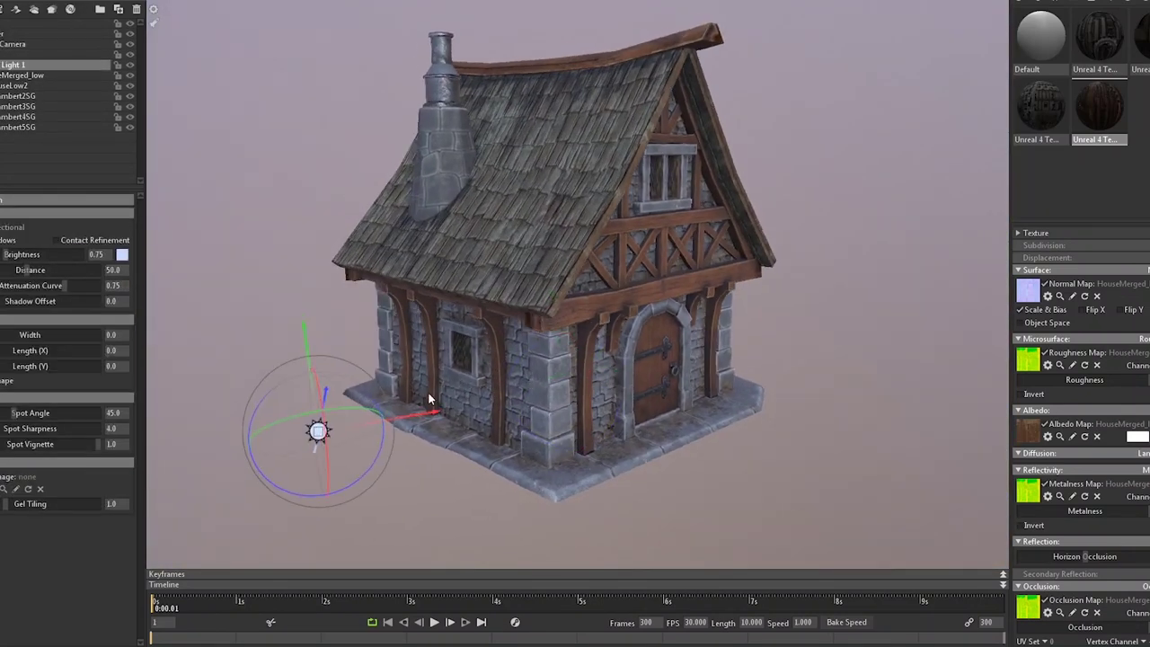
drag(261, 408, 340, 404)
click(3, 34)
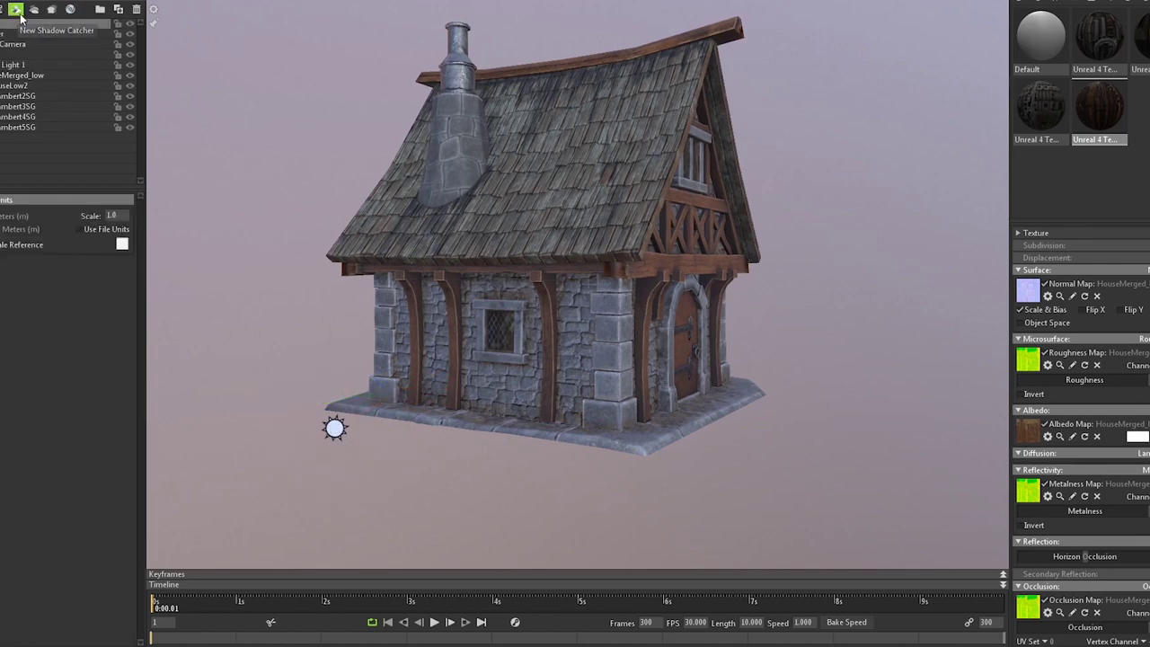
click(15, 9)
- Tint Light 1 a warm pale yellow
click(315, 420)
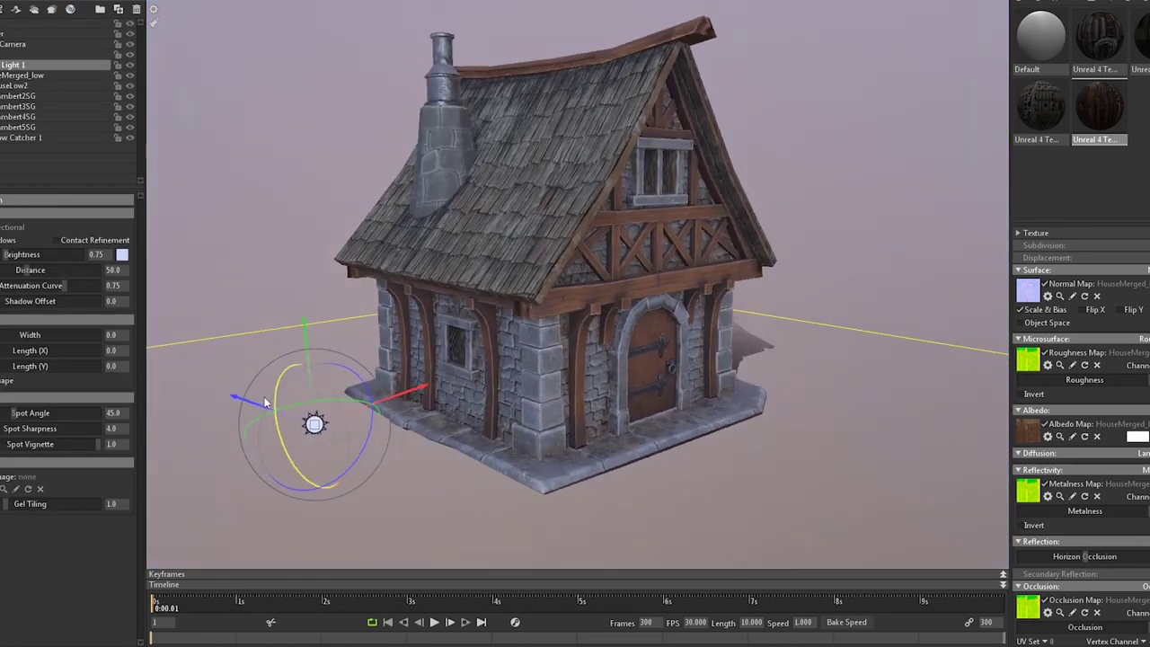
click(122, 254)
click(258, 422)
click(368, 296)
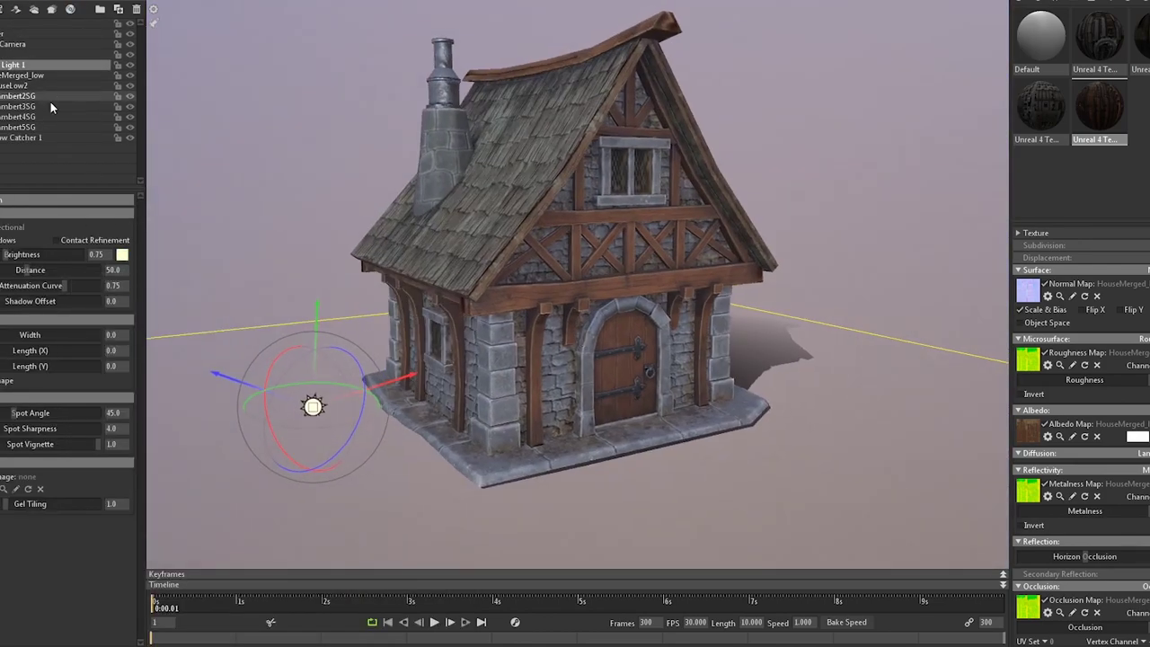
- Add and position a second light, and set Light 1 brightness to 4.459
click(36, 54)
click(78, 324)
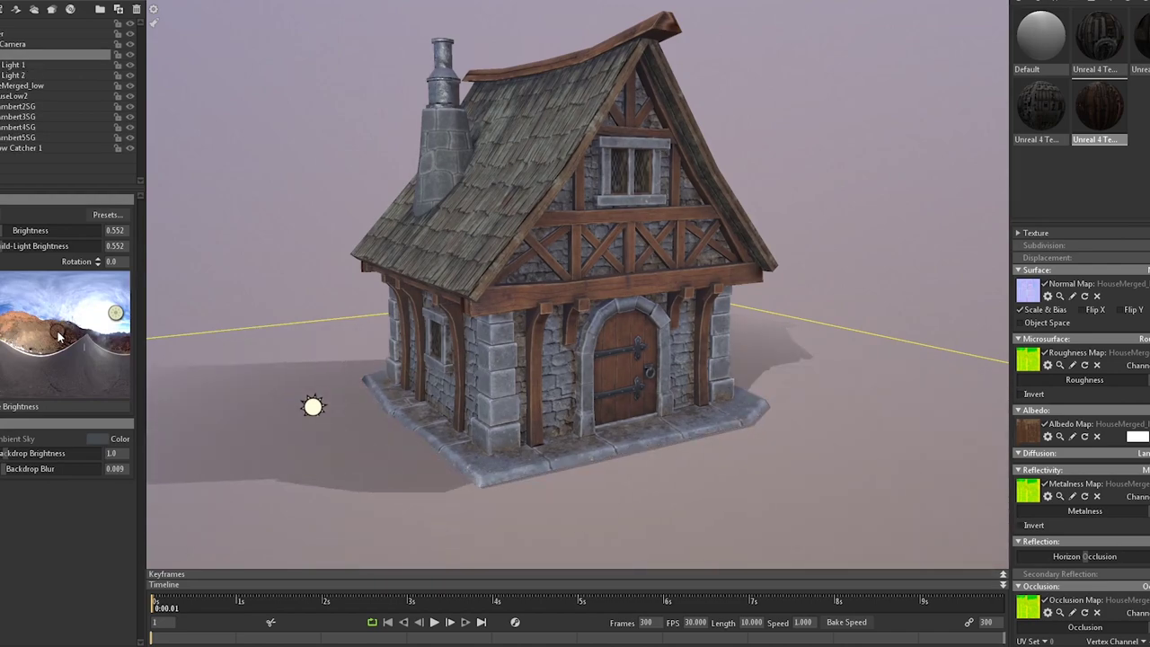
drag(77, 323, 76, 340)
click(312, 406)
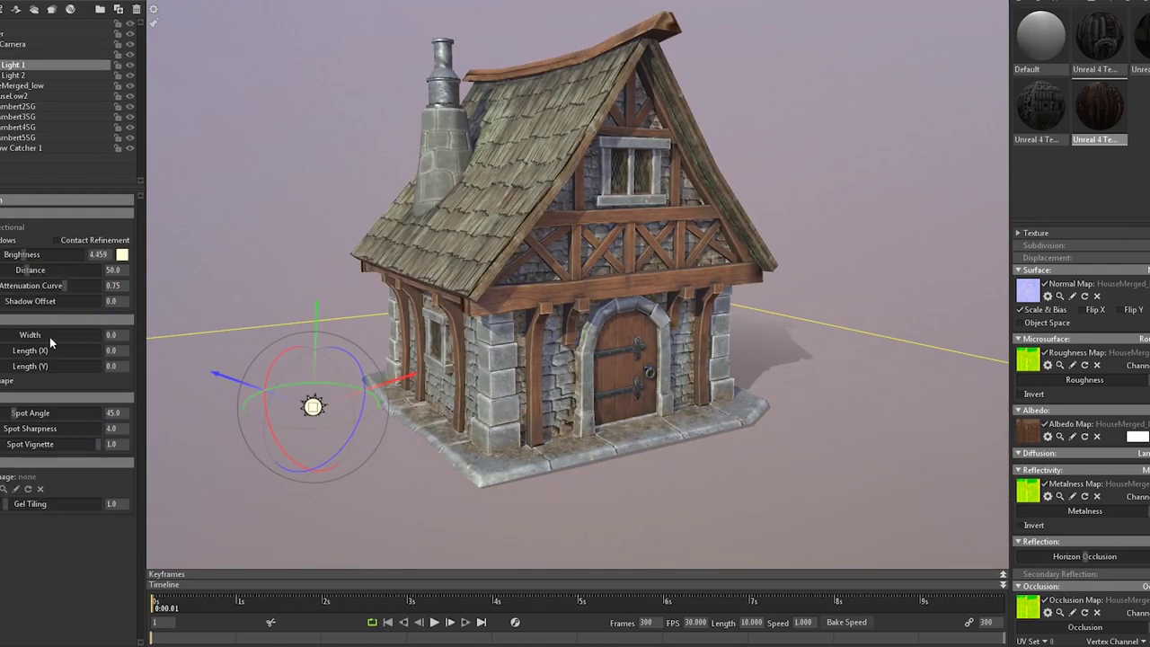
mouse_move(269, 449)
mouse_down()
mouse_move(802, 464)
mouse_move(616, 580)
mouse_move(623, 555)
mouse_move(793, 537)
mouse_move(677, 430)
mouse_move(639, 474)
mouse_up()
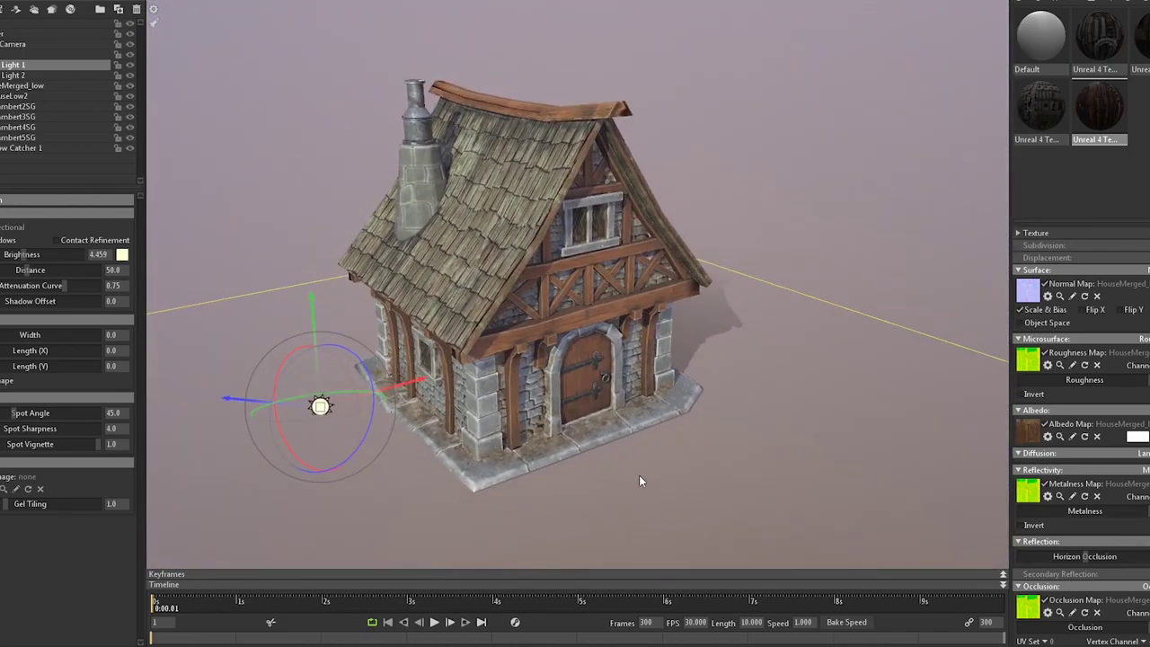
- Set scene shadows to Ludicrous resolution and raise the ambient occlusion strength
click(14, 35)
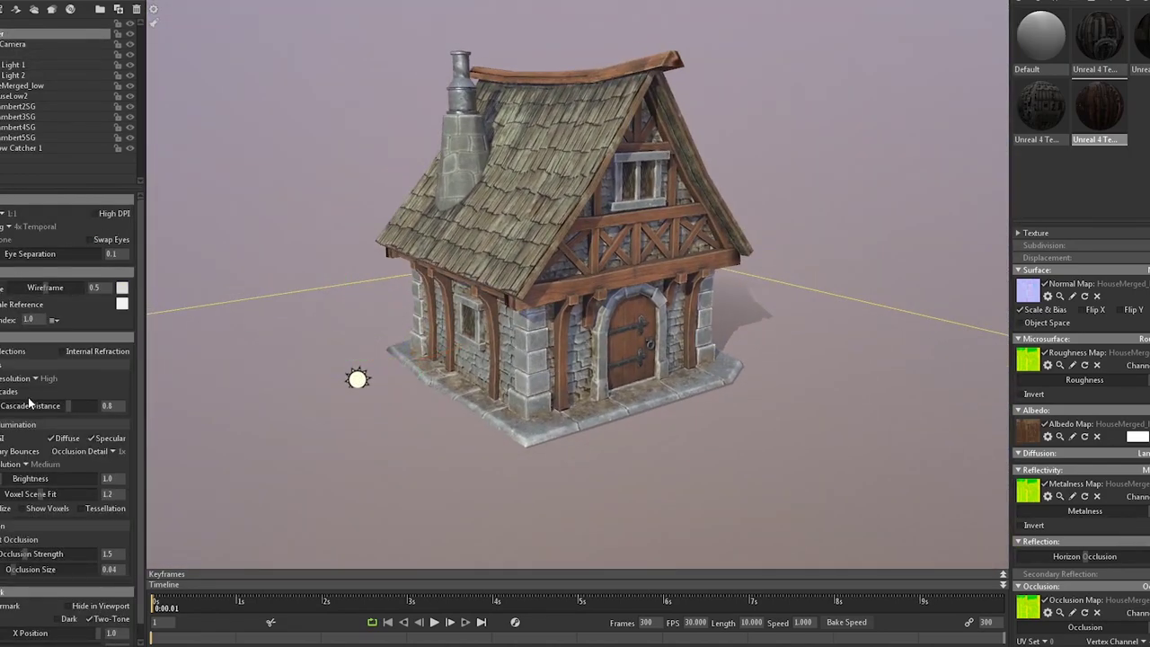
drag(619, 422, 662, 411)
scroll(67, 462, down, 1)
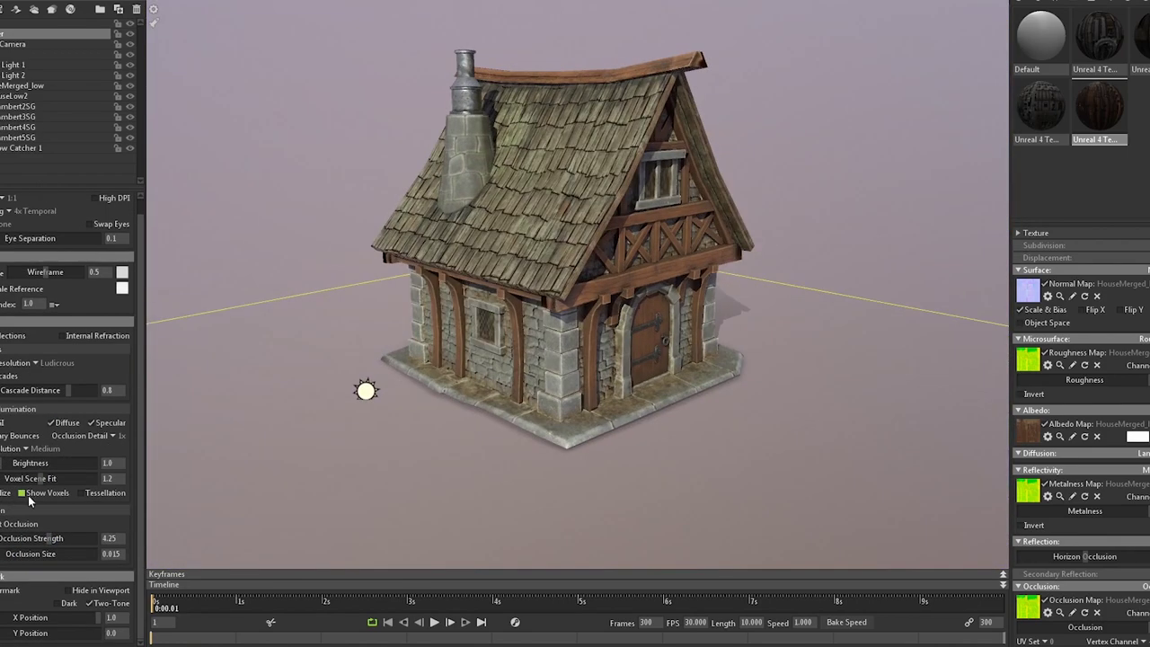
- Give the camera bloom (strength 0.969, threshold 0.051, size 0.326) and a soft 0.476-strength vignette
click(18, 44)
scroll(40, 330, down, 2)
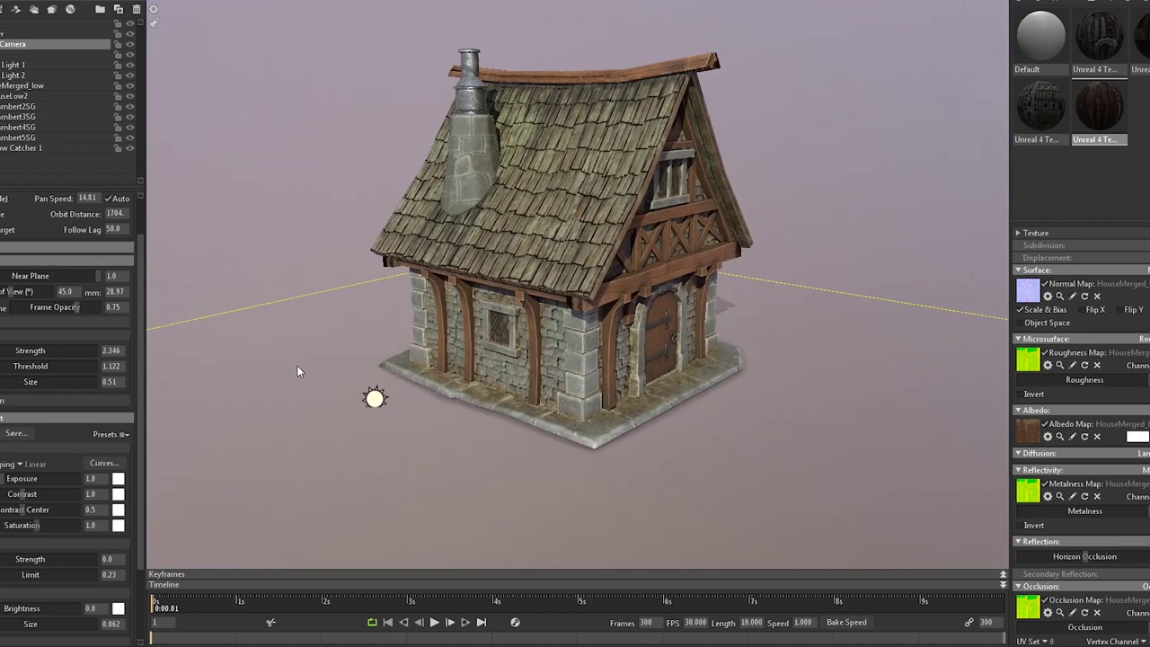
drag(128, 364, 25, 363)
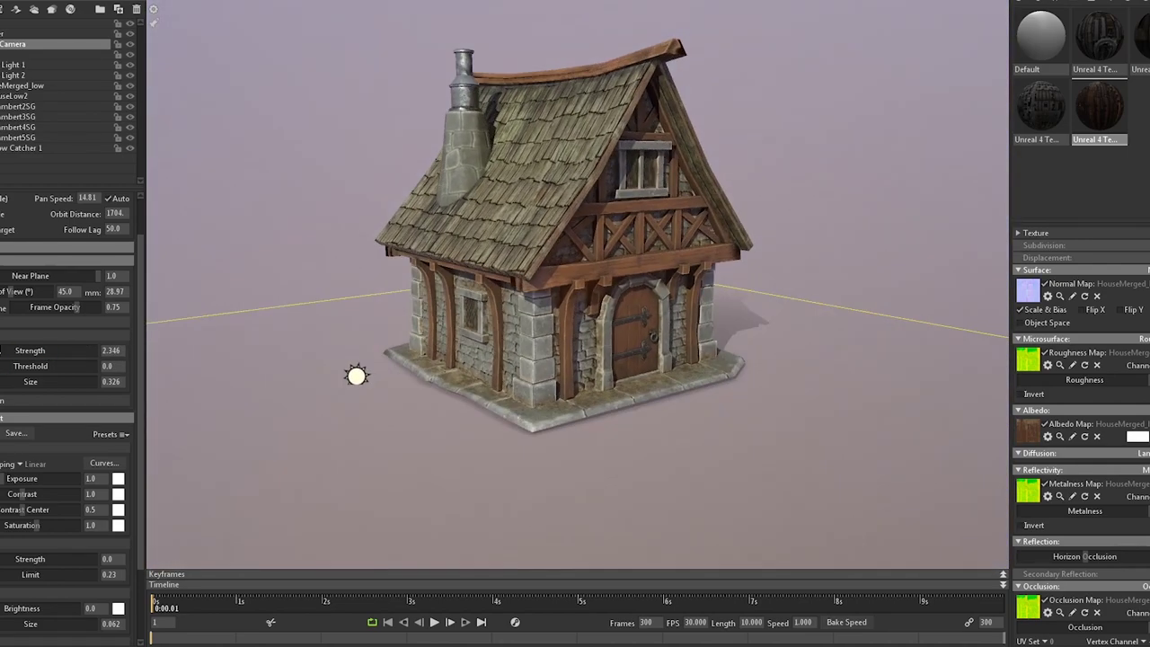
scroll(51, 464, down, 3)
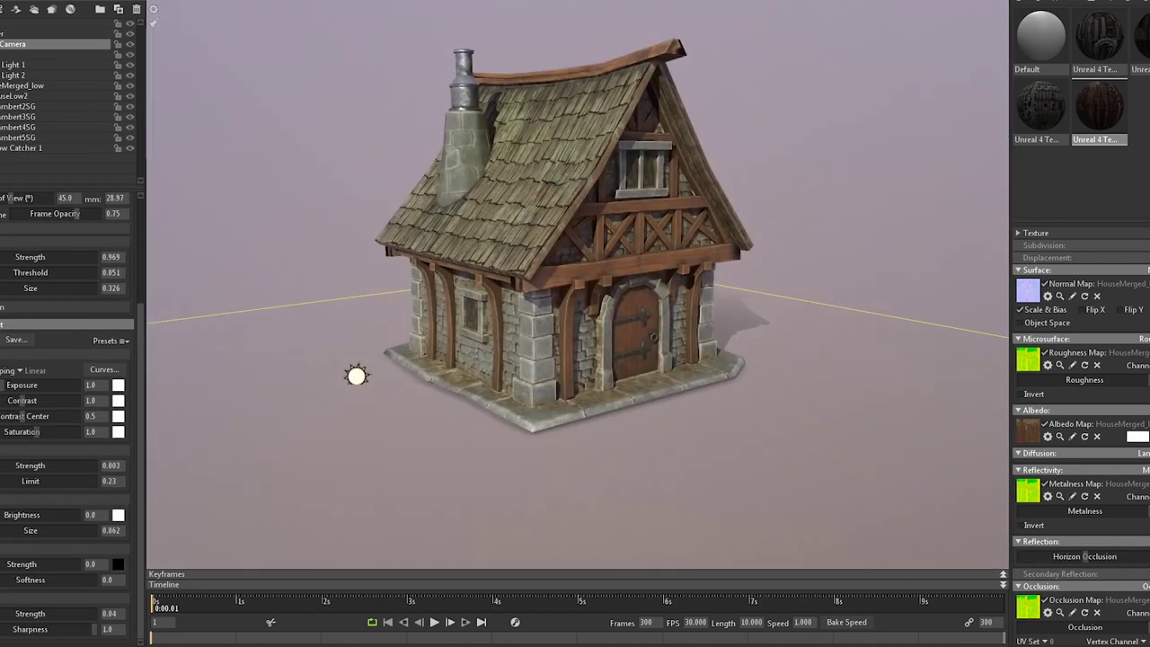
drag(29, 530, 17, 521)
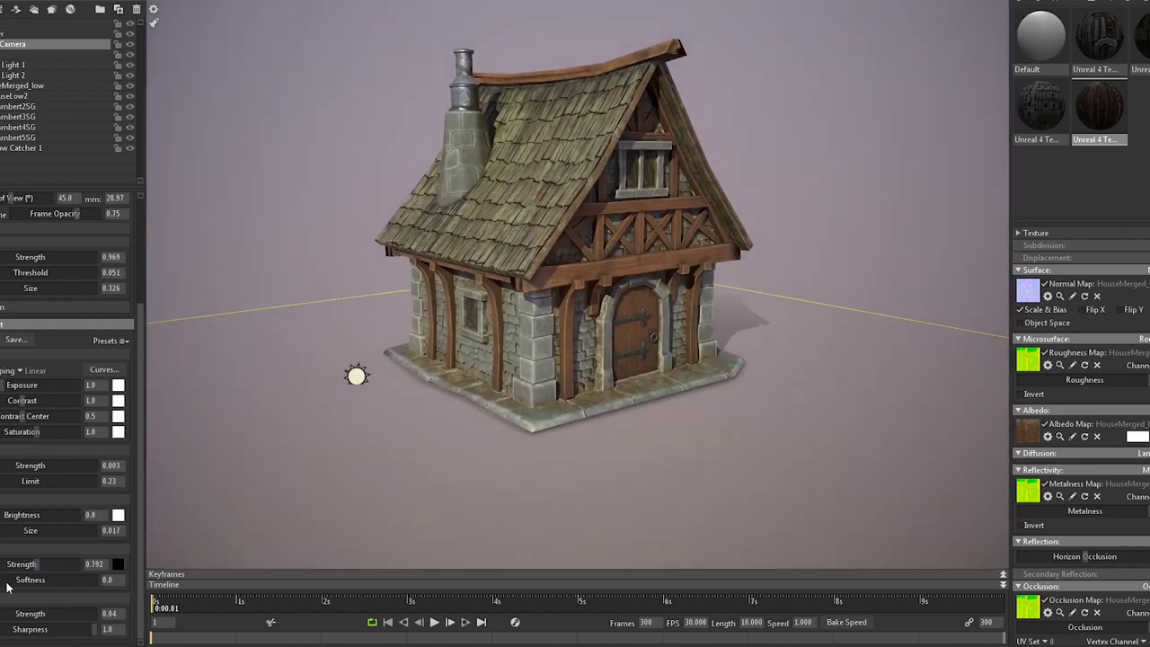
drag(18, 564, 27, 563)
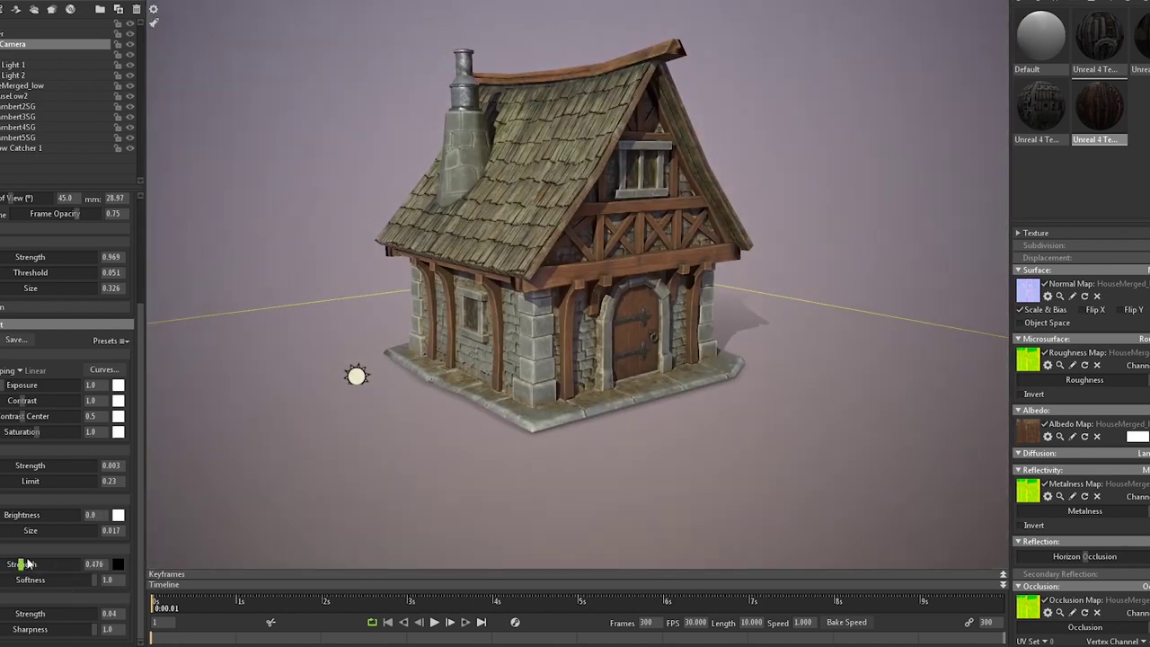
drag(530, 467, 540, 510)
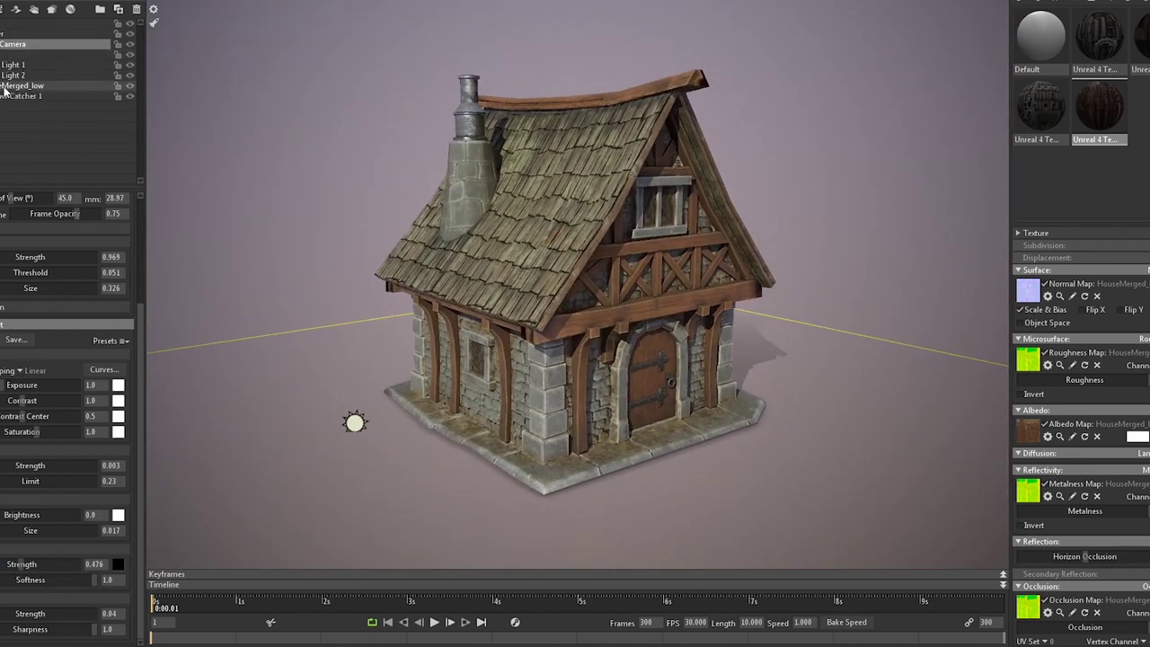
- Select the house and shadow catcher and preview their turntable spin at rate 36
click(5, 114)
key(ctrl+a)
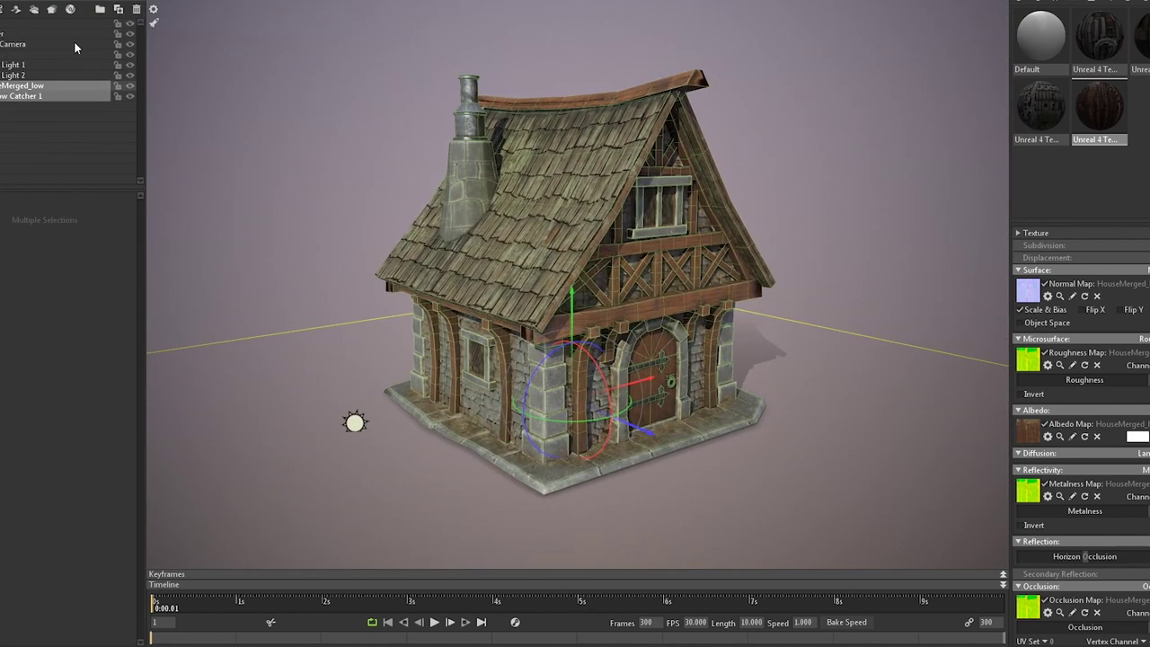
key(space)
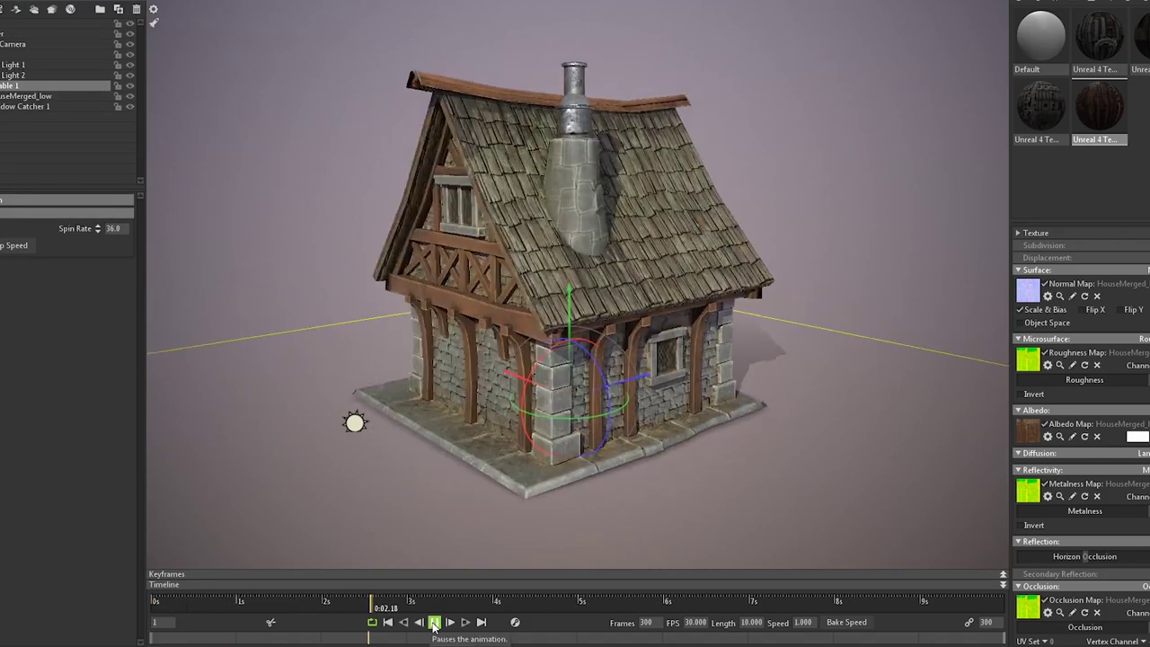
key(space)
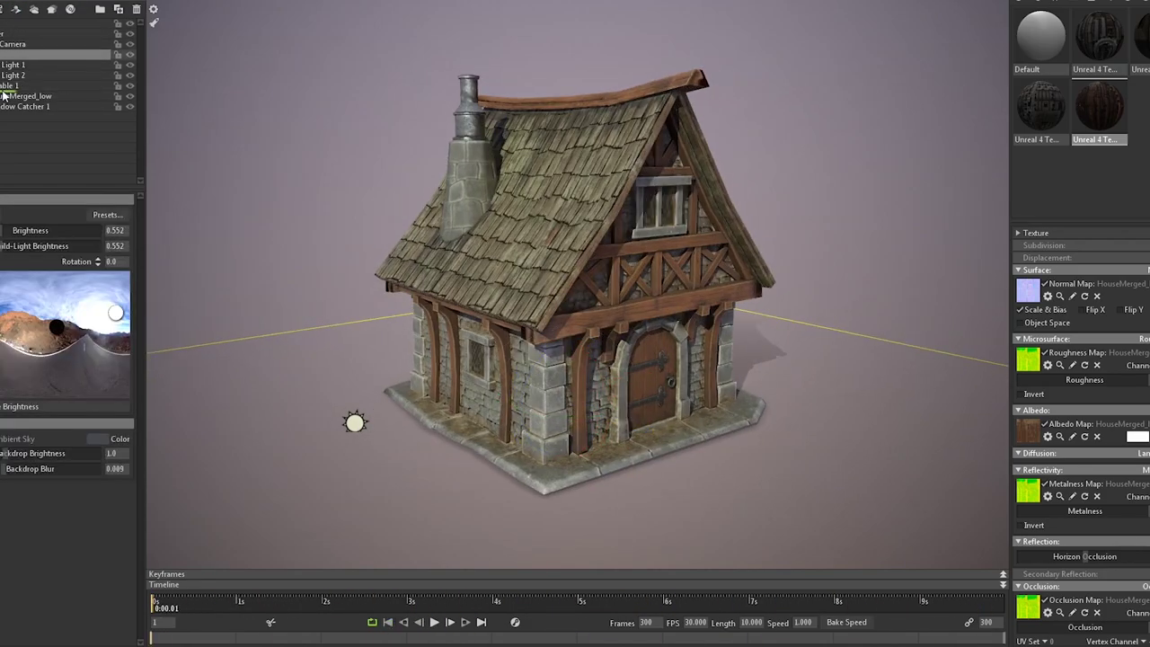
click(434, 622)
click(435, 622)
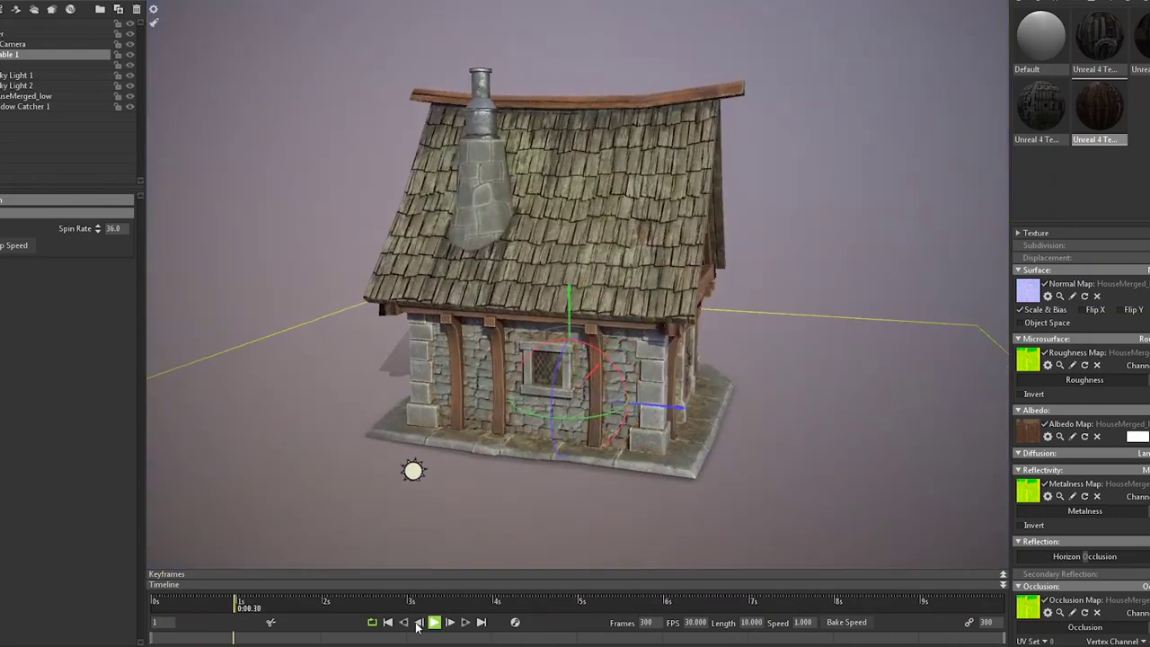
- Confirm 1920×1080 capture settings and capture the turntable video
click(144, 2)
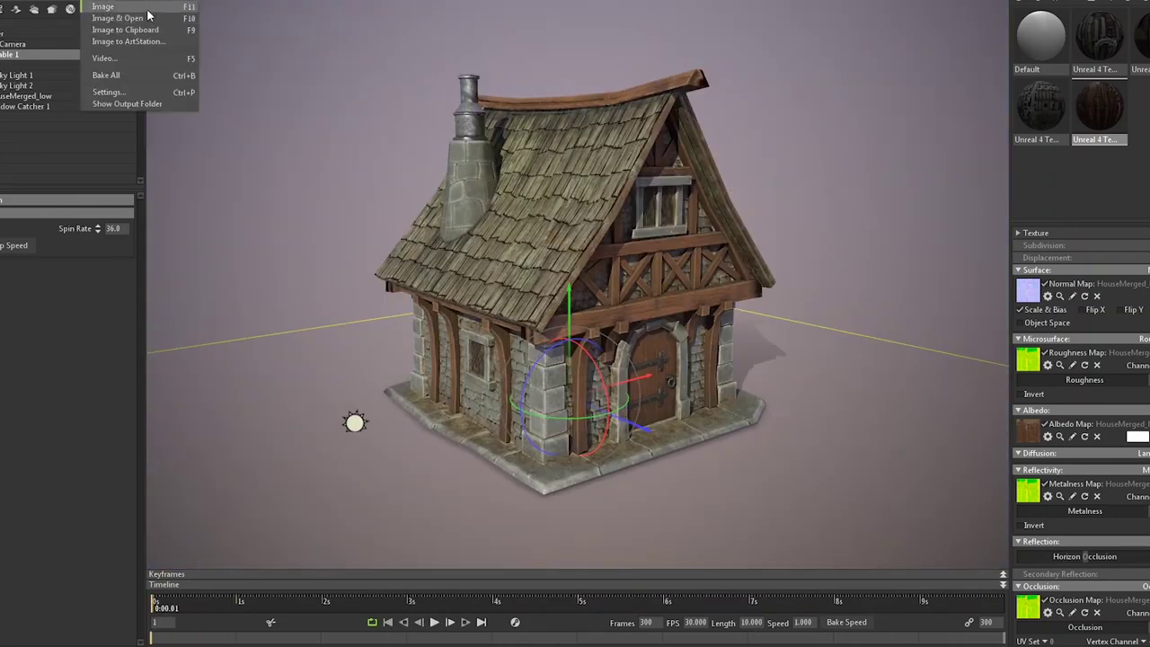
click(133, 93)
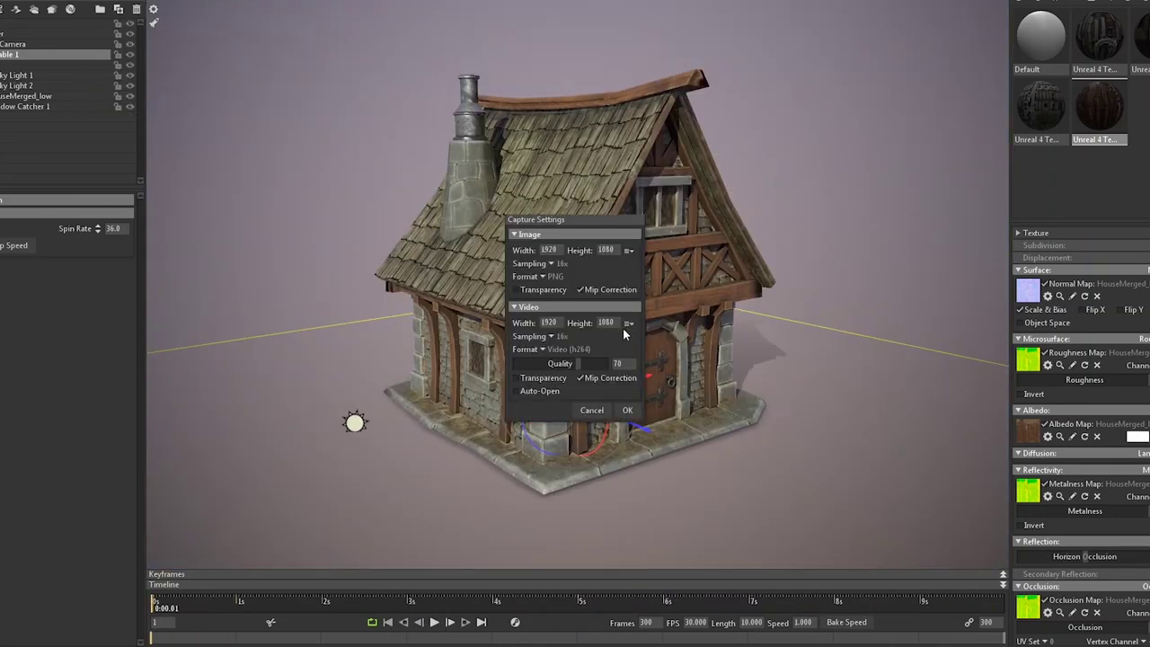
click(627, 409)
click(144, 2)
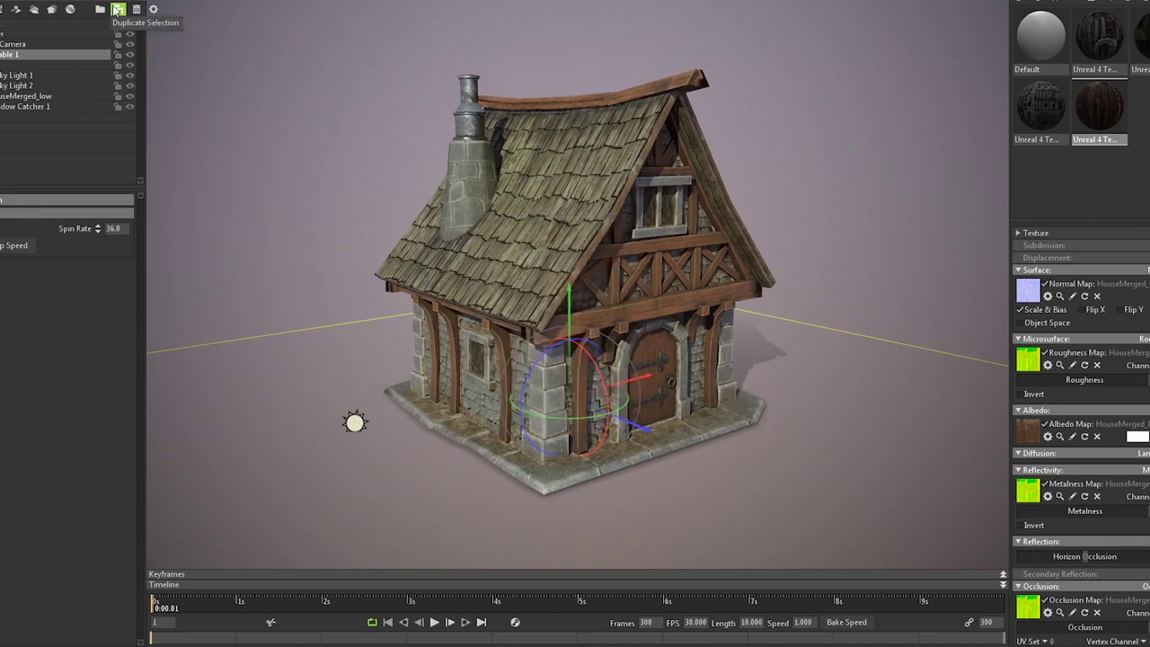
mouse_move(224, 68)
mouse_down()
mouse_move(796, 237)
mouse_move(893, 310)
mouse_up()
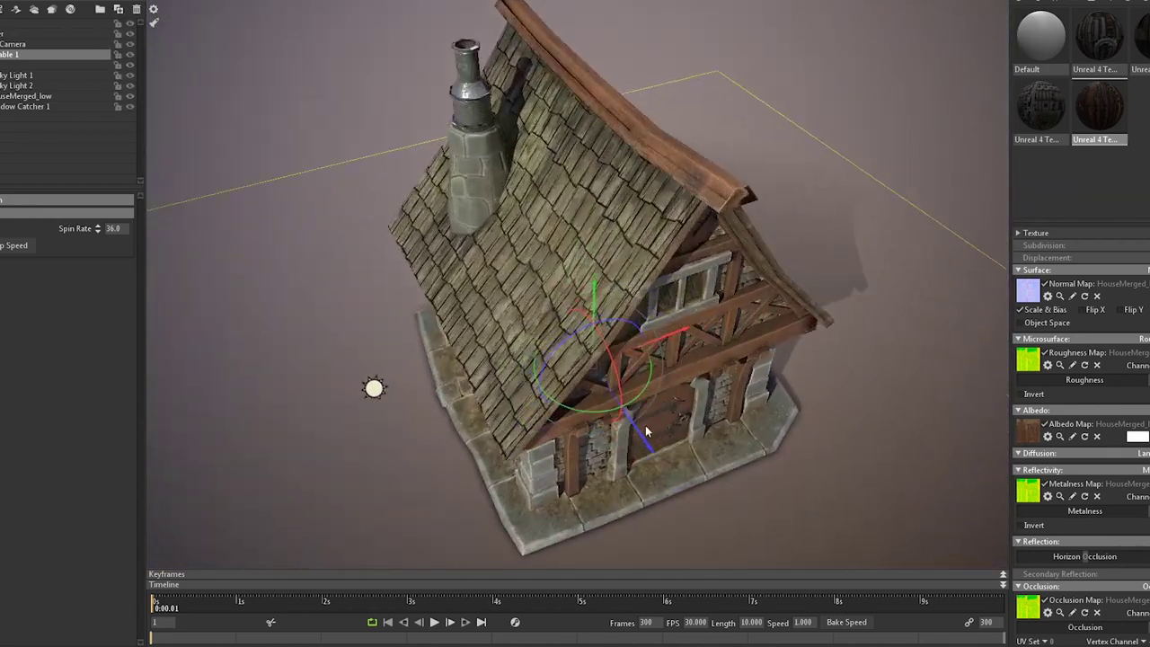
click(103, 6)
click(434, 621)
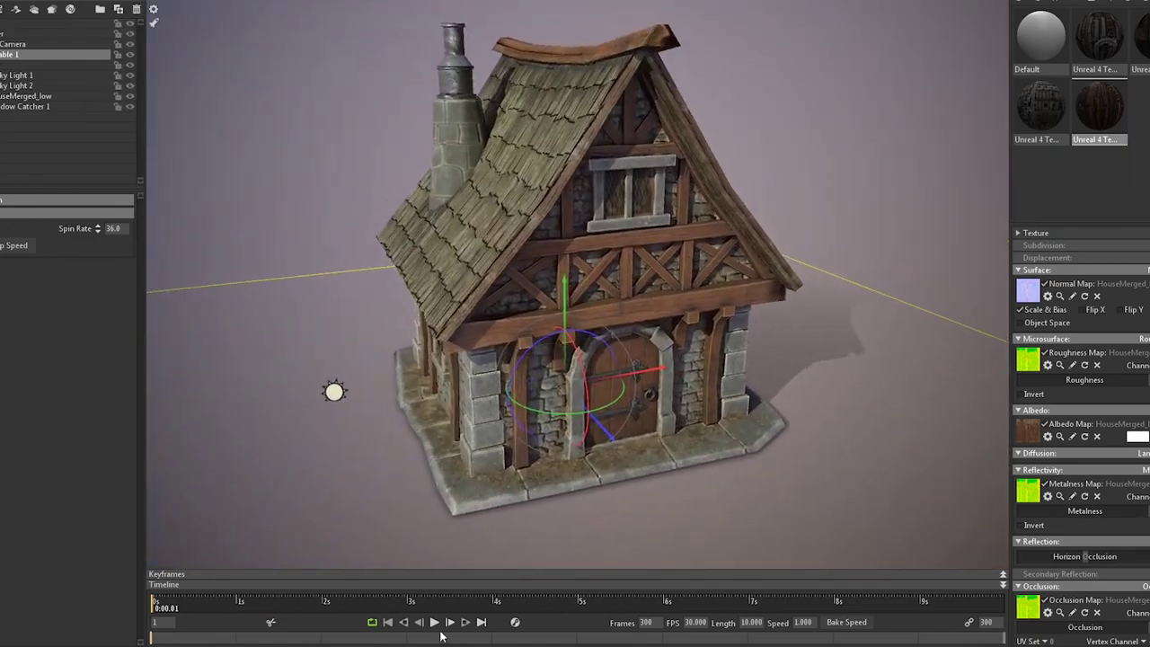